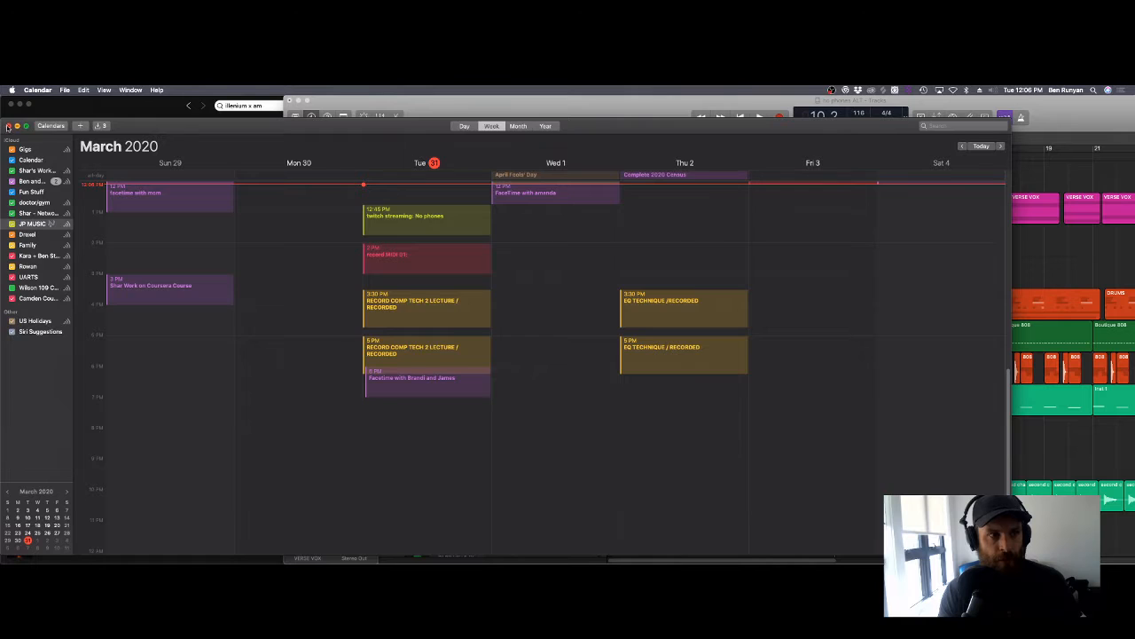
Step: Close the Calendar, Spotify, Notes and Finder windows and quit Mail to clear the desktop around the Logic project
left_click(8, 126)
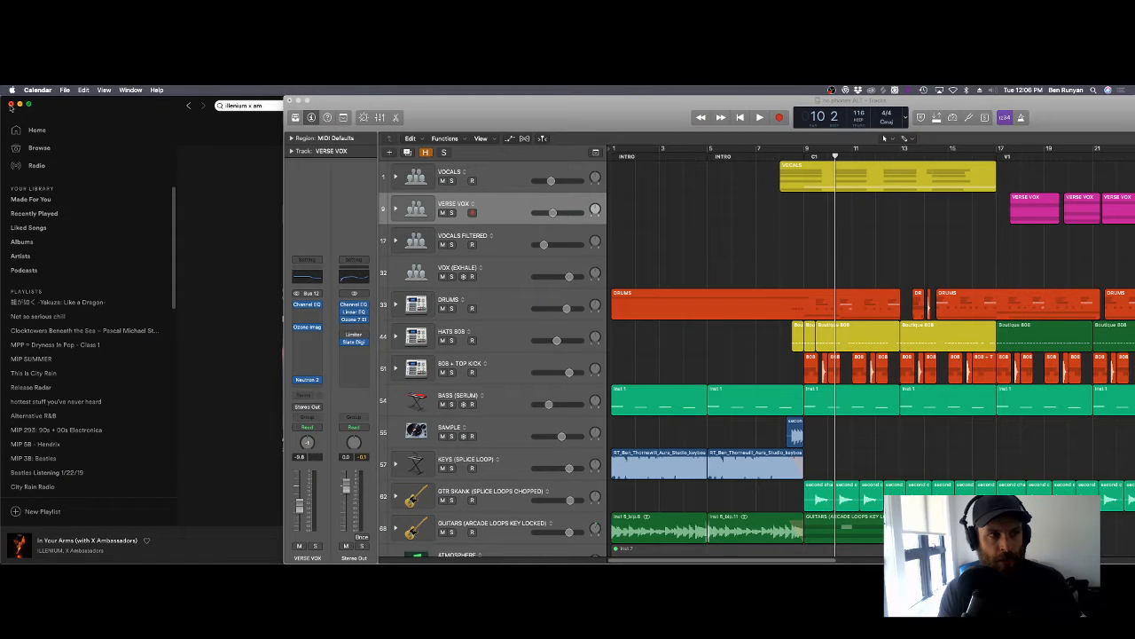
left_click(11, 106)
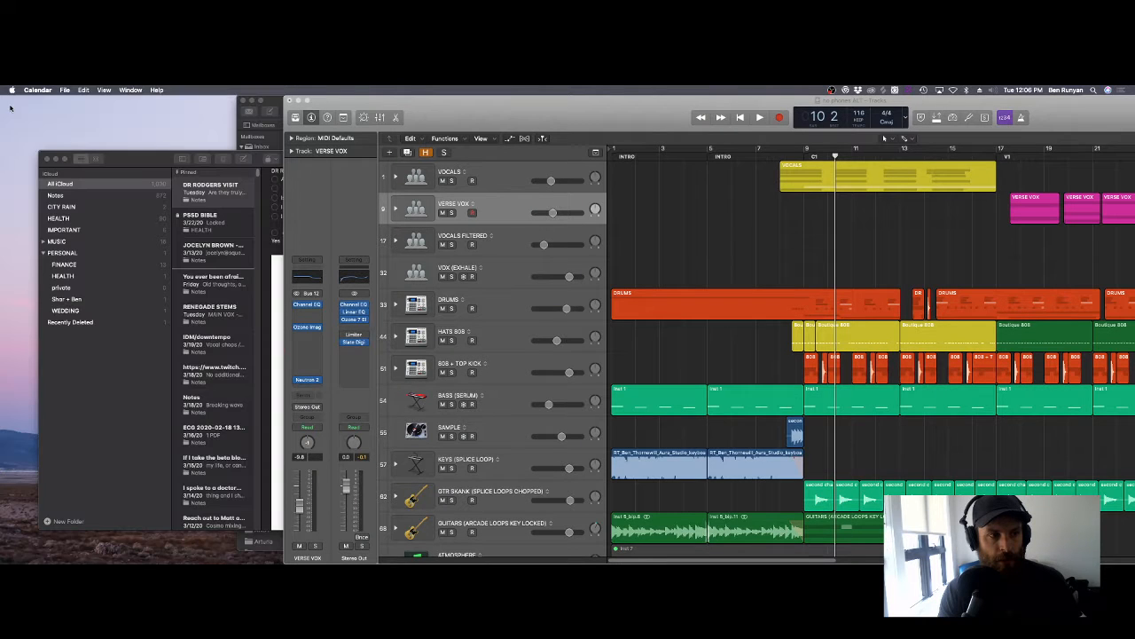
left_click(46, 159)
left_click(275, 104)
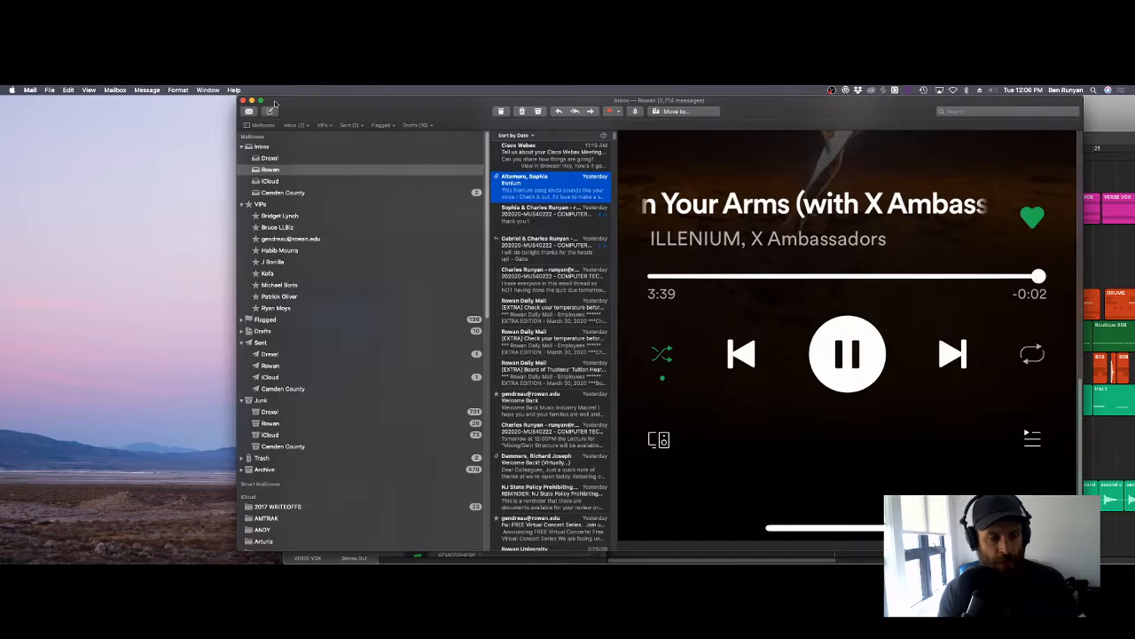
key("super+q")
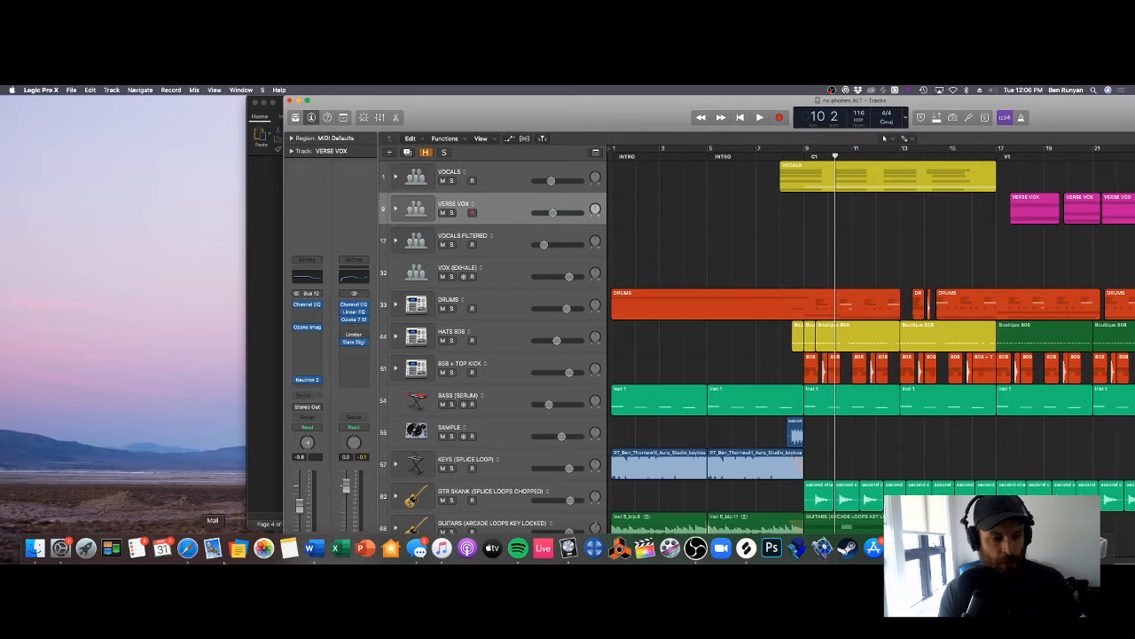
left_click(32, 549)
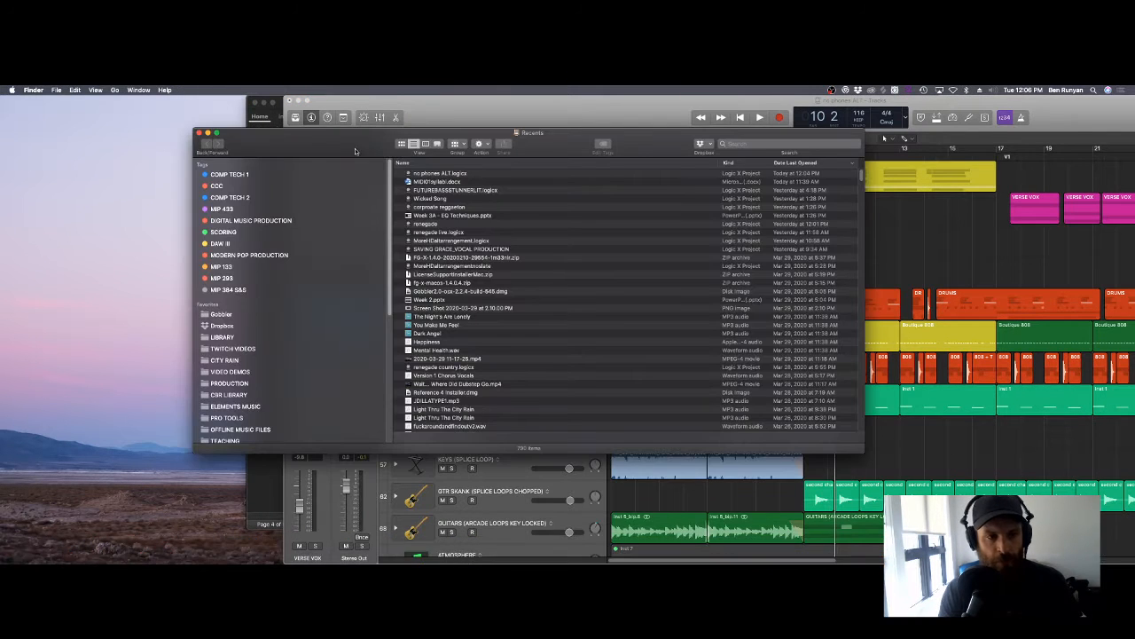
left_click(199, 132)
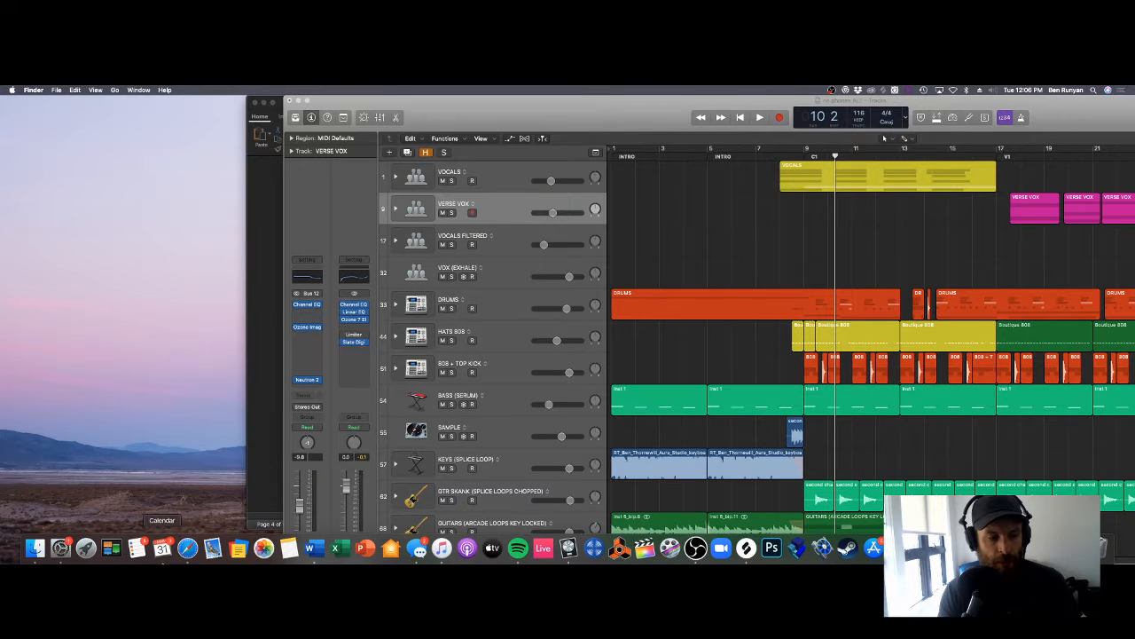
Step: Switch to Safari, place the Twitch window so only its stream chat side shows, and place the Logic Pro X window beside it
left_click(188, 548)
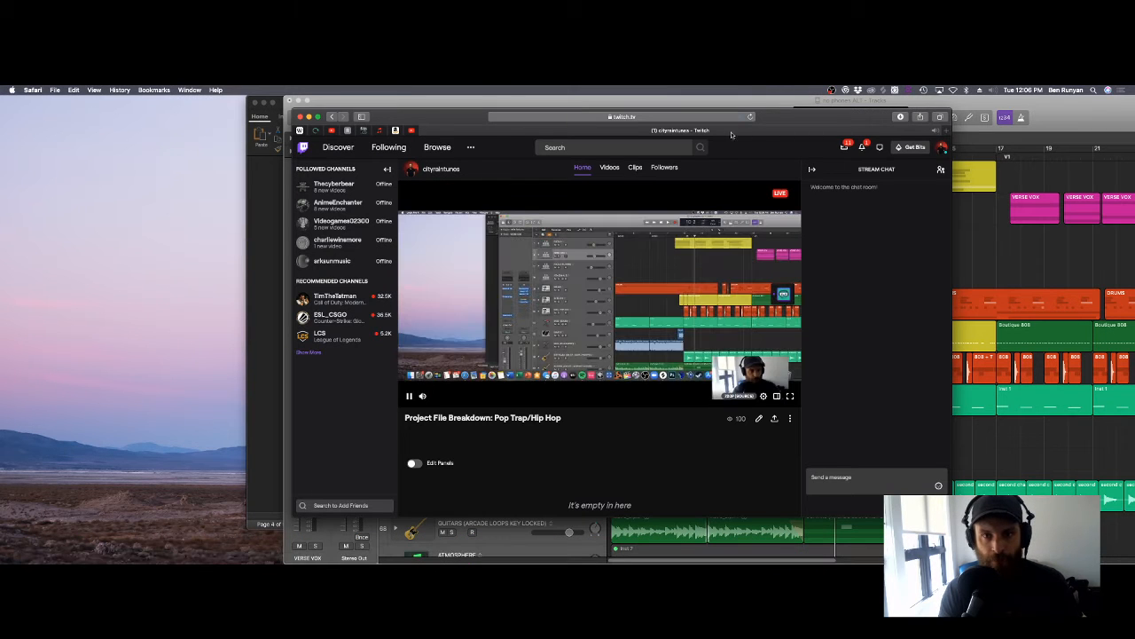
left_click(743, 117)
left_click_drag(789, 131, 154, 105)
left_click(434, 267)
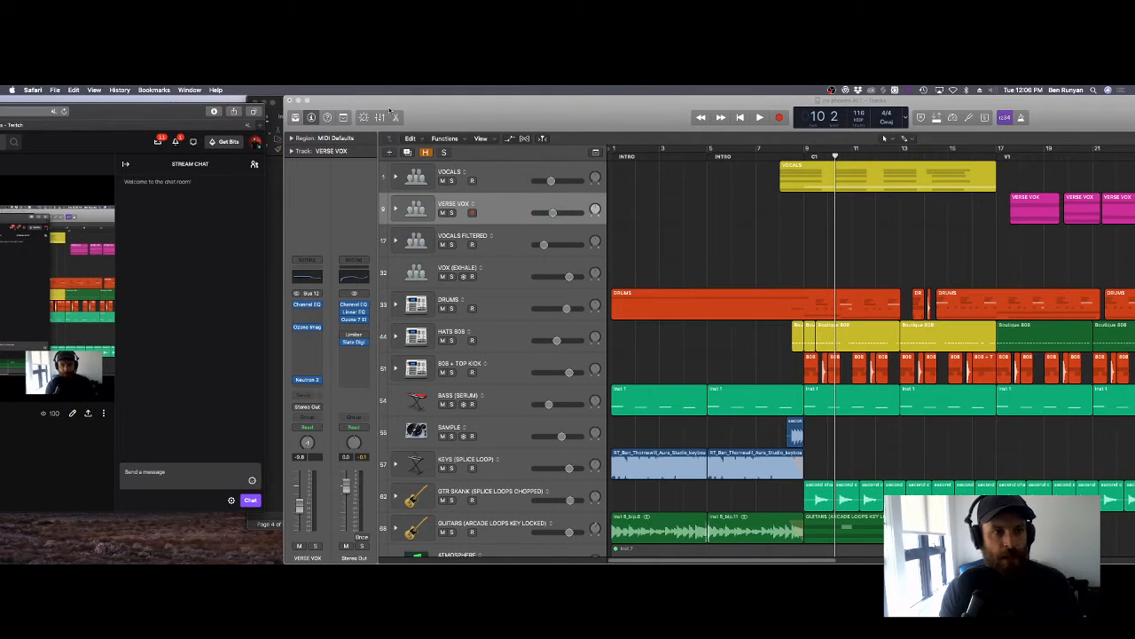
left_click(342, 99)
left_click_drag(429, 110, 402, 100)
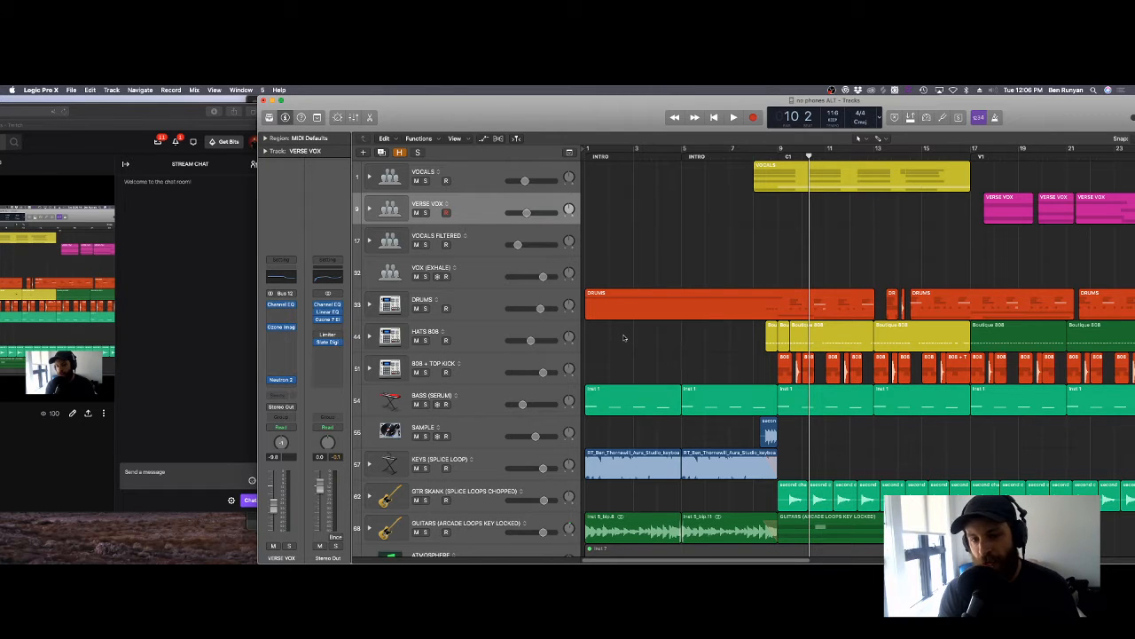
Step: Switch to Music, search the library for "no phones" and take the window out of full screen
scroll(659, 376, "down", 5)
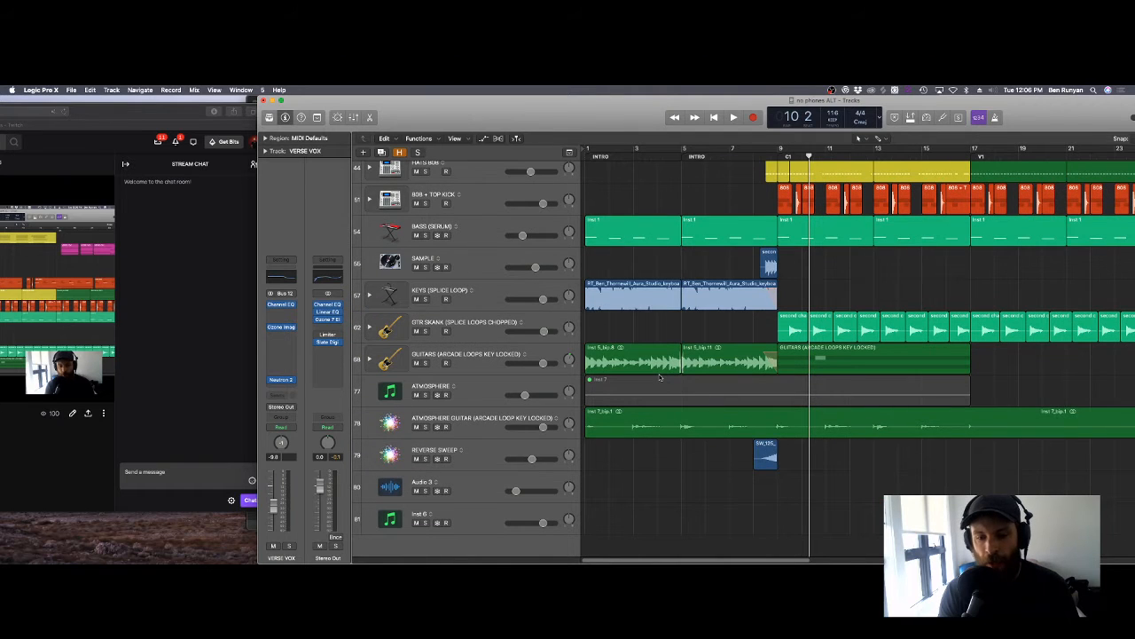
scroll(659, 378, "up", 5)
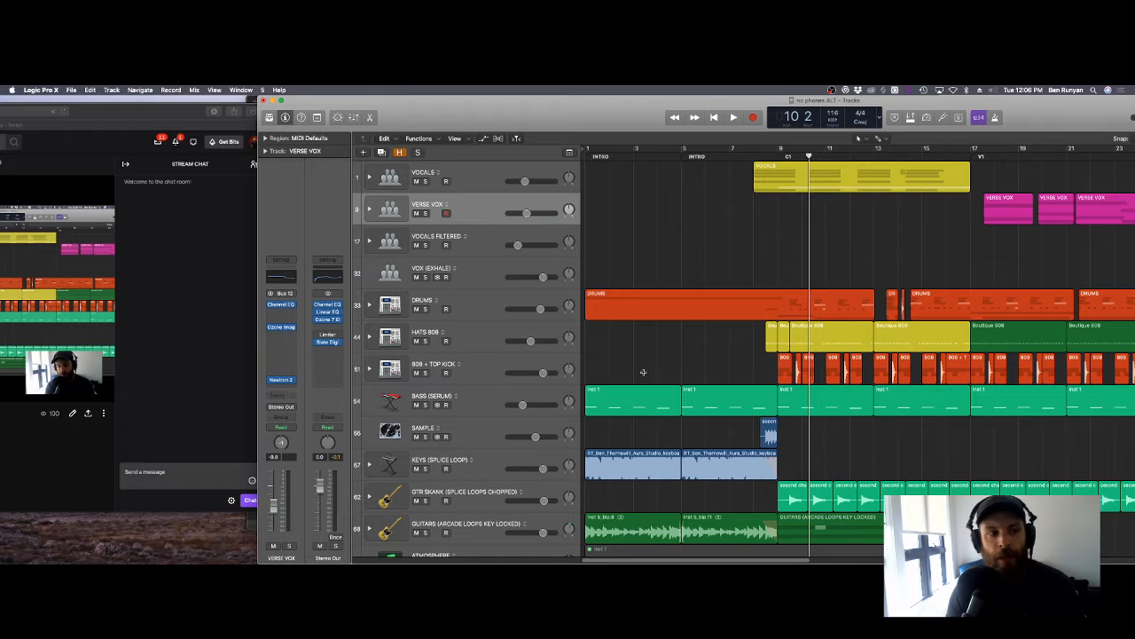
mouse_move(543, 547)
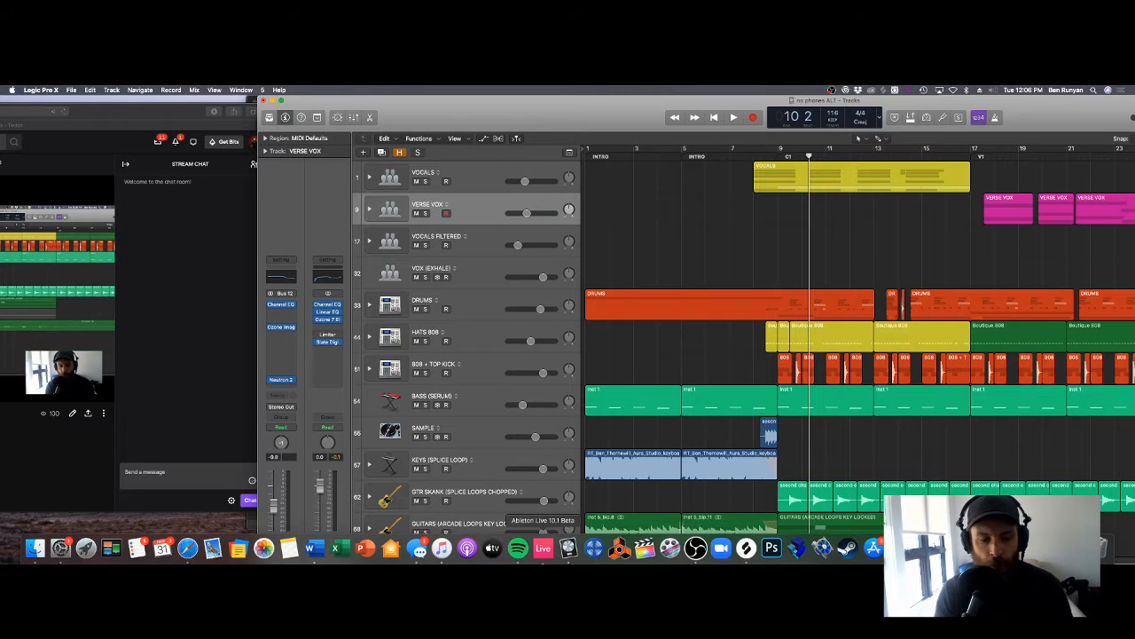
left_click(442, 548)
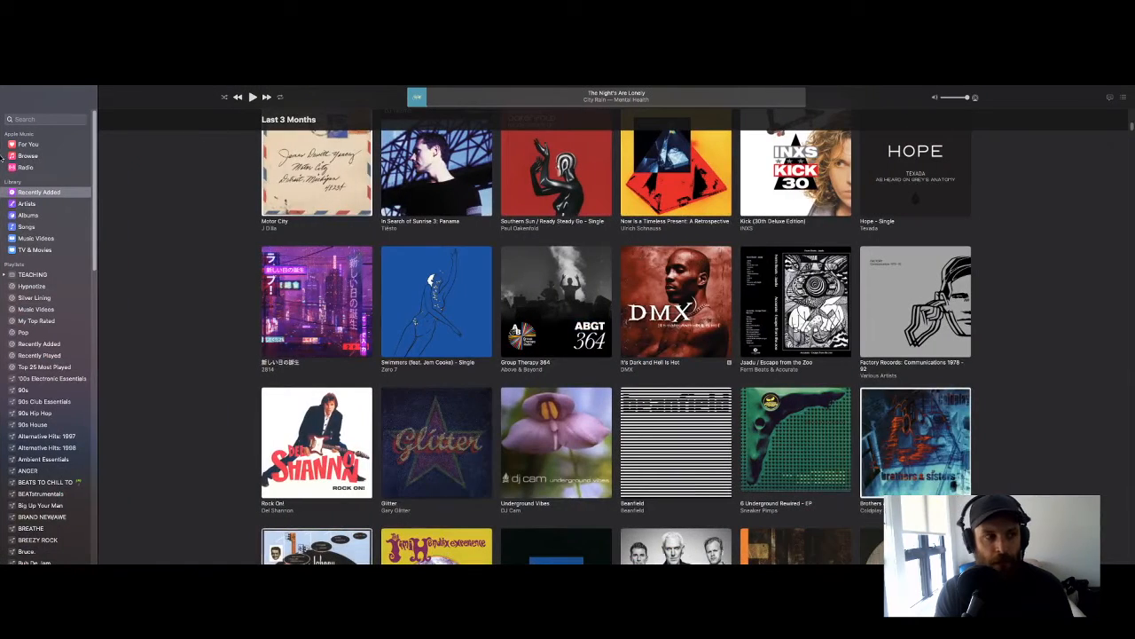
left_click(39, 120)
type("no phones")
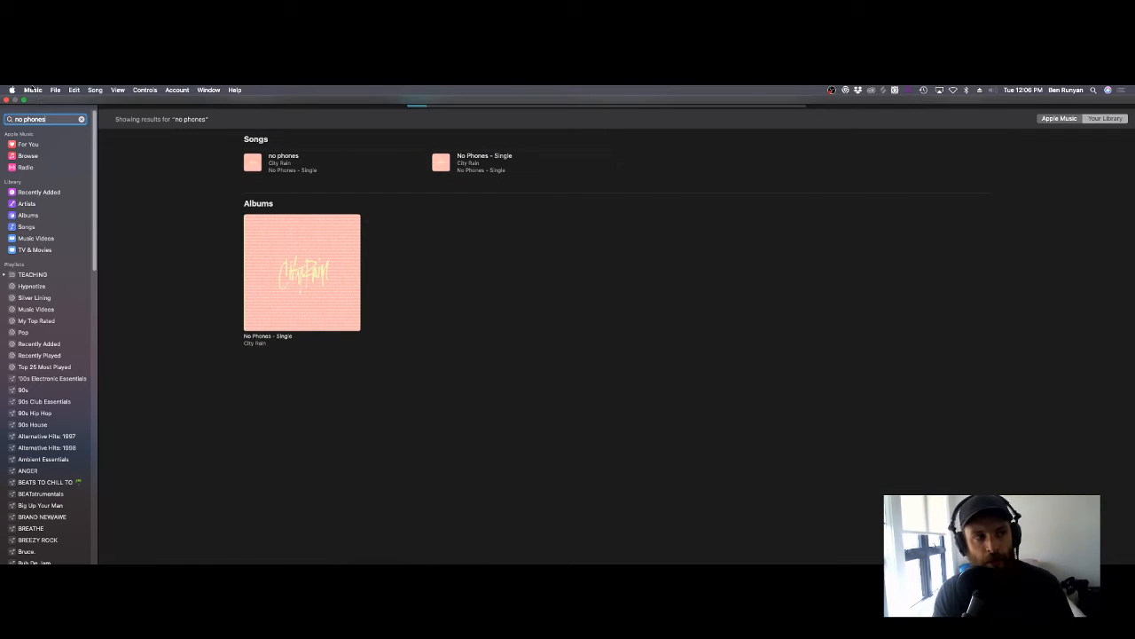
left_click(19, 100)
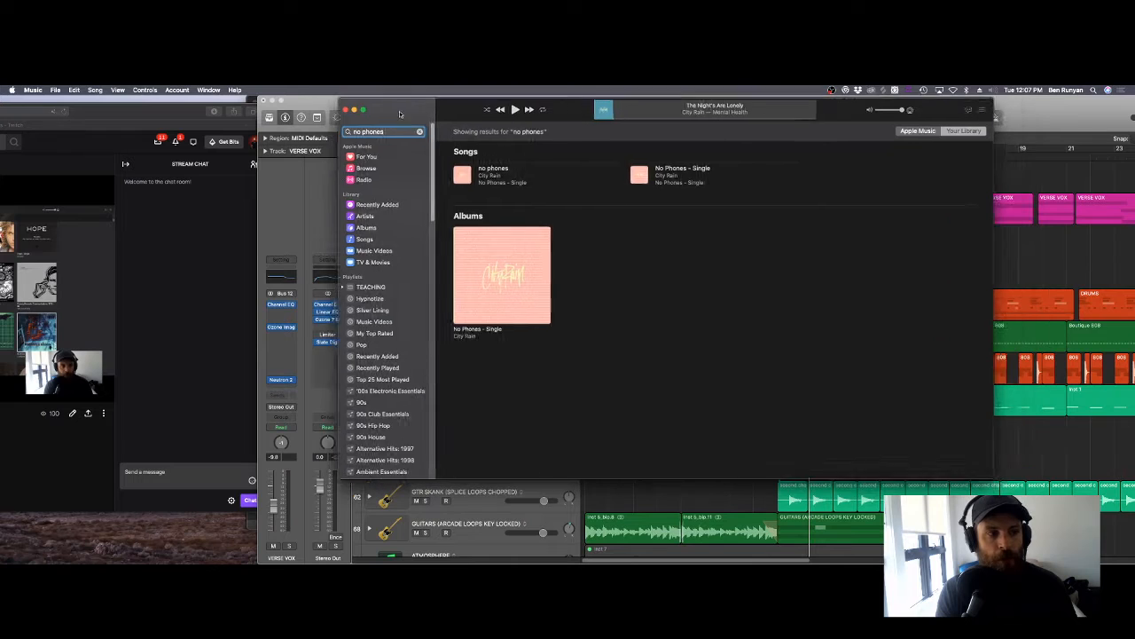
left_click_drag(400, 113, 424, 110)
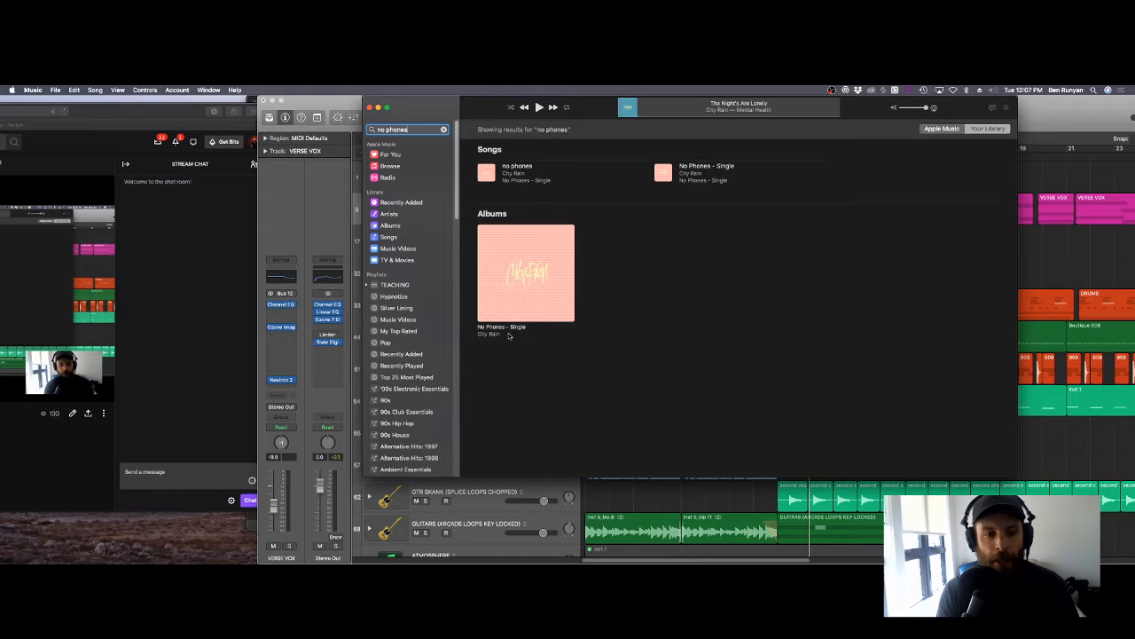
Step: Switch back to Logic Pro X, bring the window's far edge into reach and fit the whole song arrangement into the tracks area
left_click(335, 108)
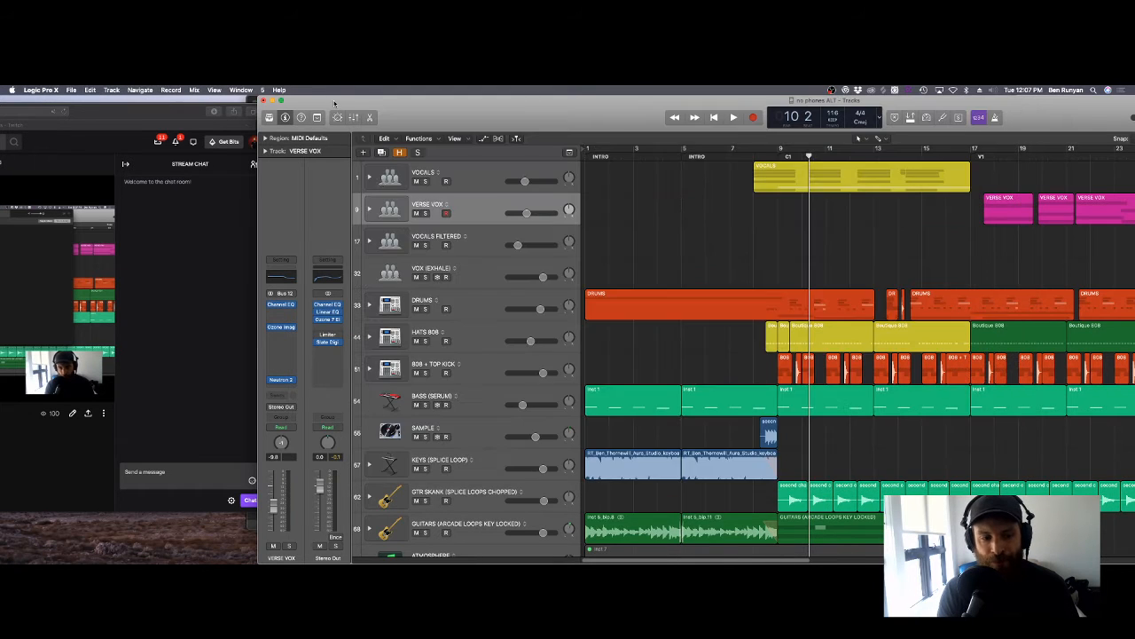
scroll(474, 269, "down", 5)
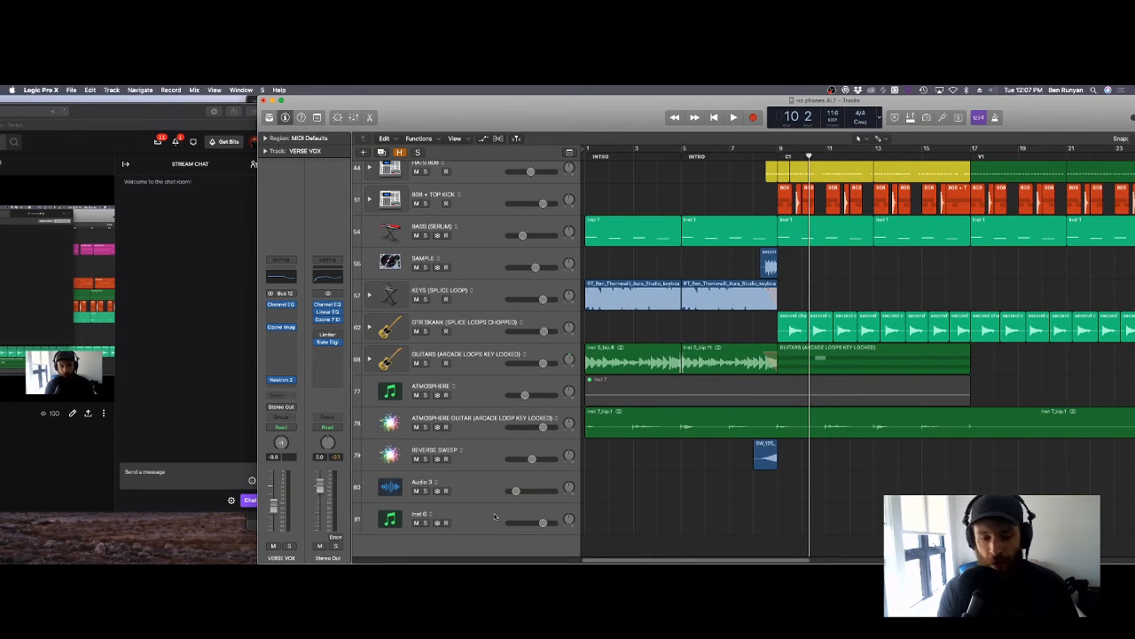
left_click_drag(1119, 112, 933, 142)
left_click_drag(1007, 152, 752, 148)
left_click_drag(656, 118, 996, 104)
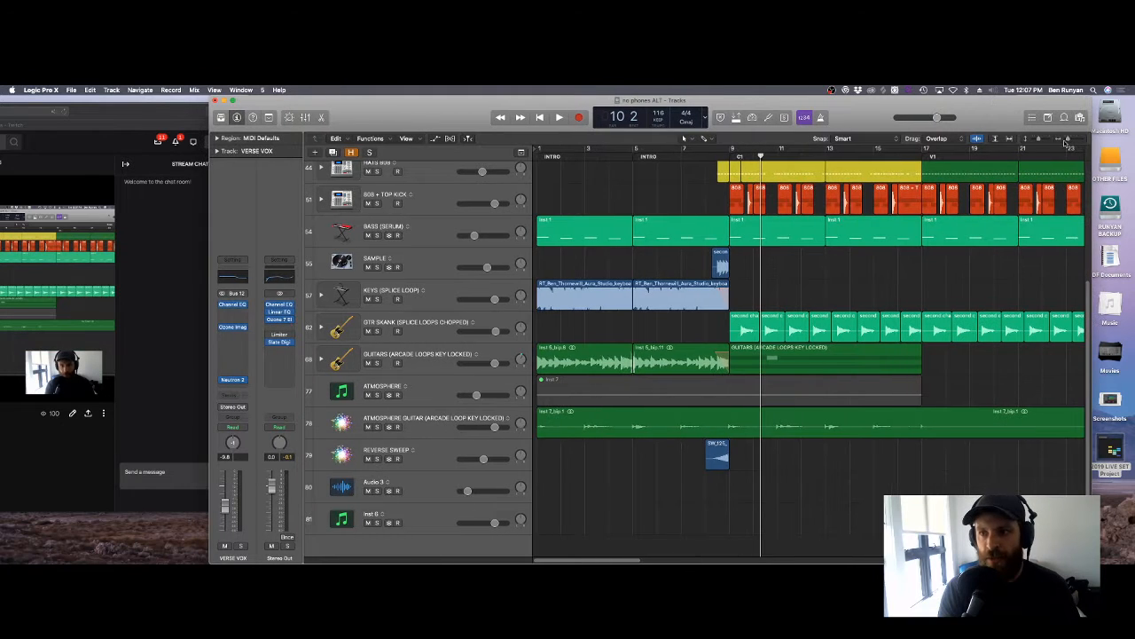
left_click_drag(1068, 139, 1064, 139)
scroll(788, 248, "up", 10)
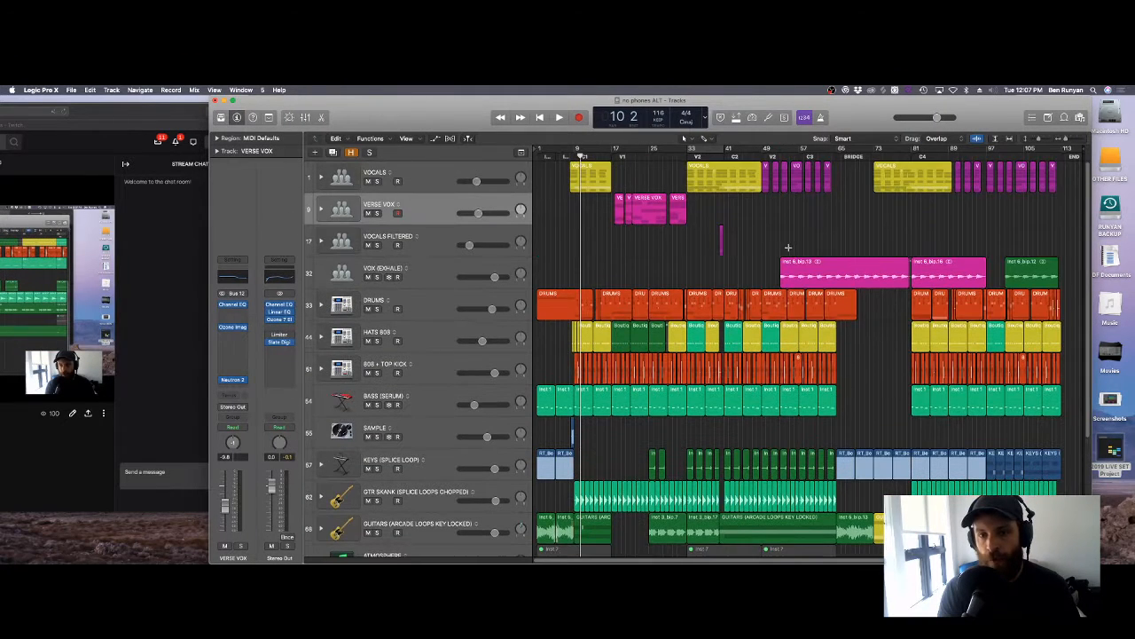
Step: Hide the inspector, narrow the project window and place it beside the stream chat without covering it
left_click_drag(422, 114, 439, 116)
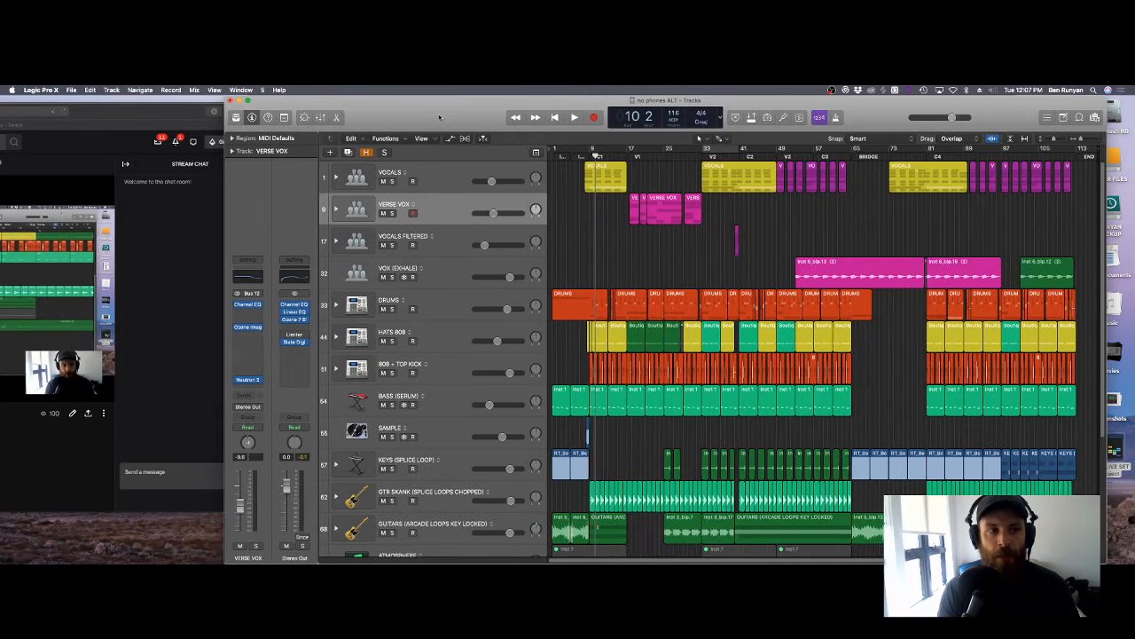
left_click(252, 118)
left_click_drag(331, 105, 353, 104)
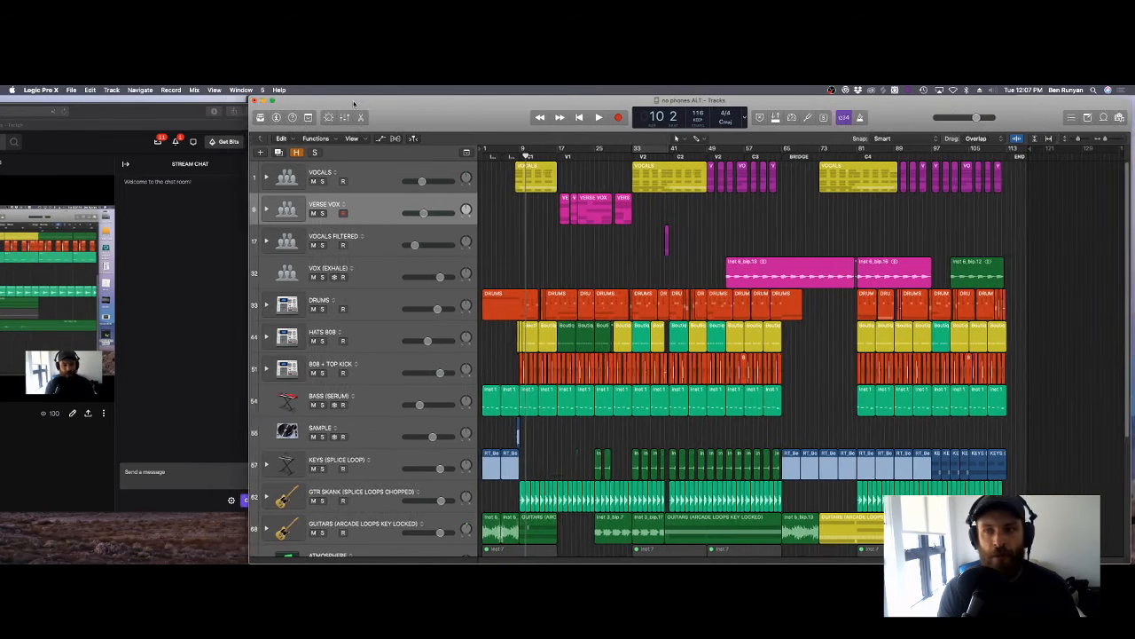
left_click_drag(783, 101, 771, 101)
left_click_drag(1111, 127, 1024, 126)
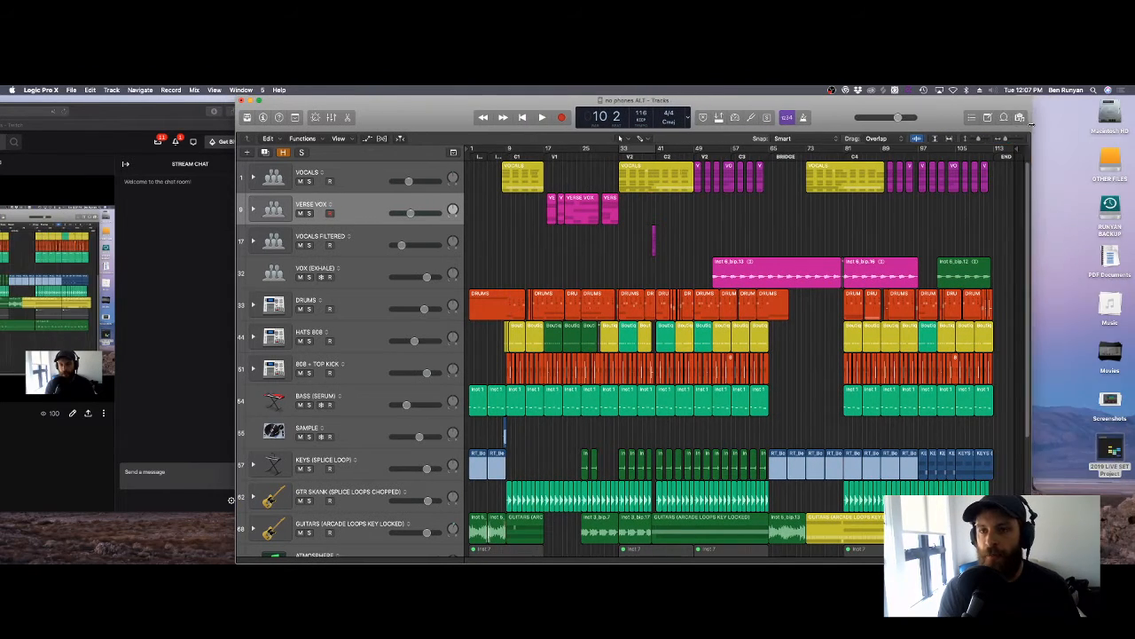
left_click_drag(931, 109, 983, 109)
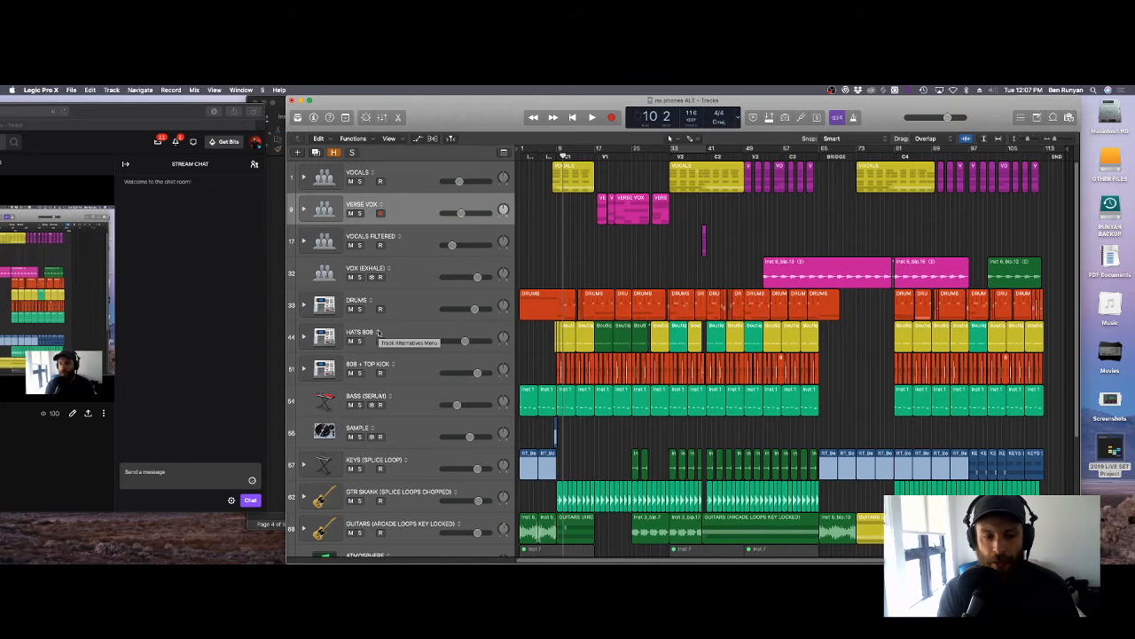
Step: Move the playhead to the start of the song and play the project
scroll(379, 331, "down", 3)
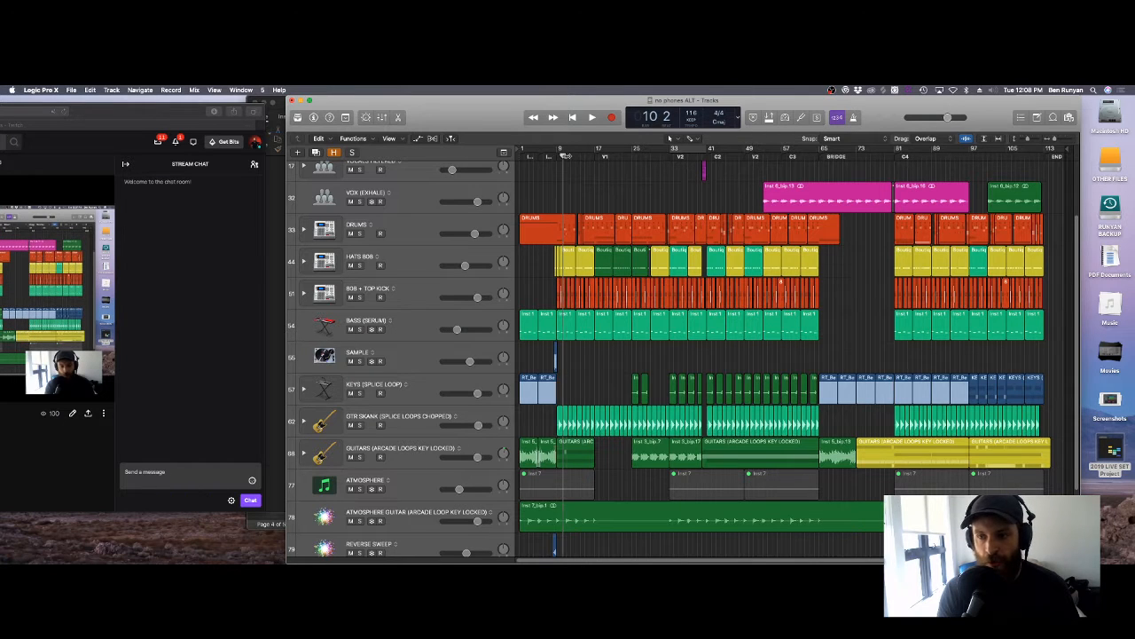
left_click_drag(564, 156, 498, 156)
key("space")
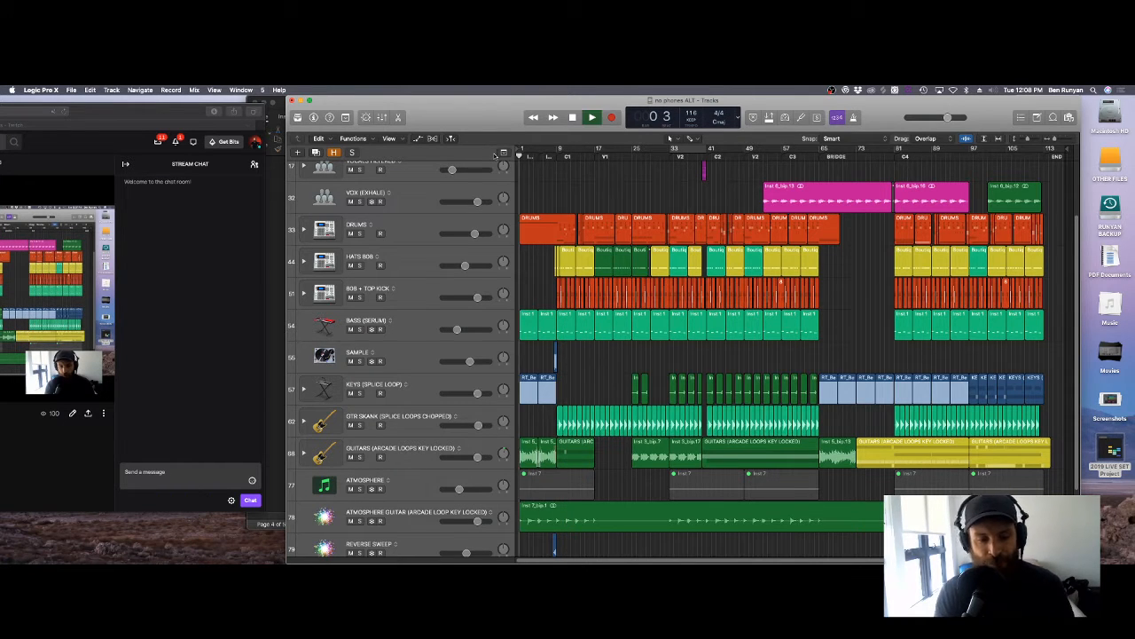
Step: Switch to Safari and open a new browser window while the song plays
mouse_move(492, 554)
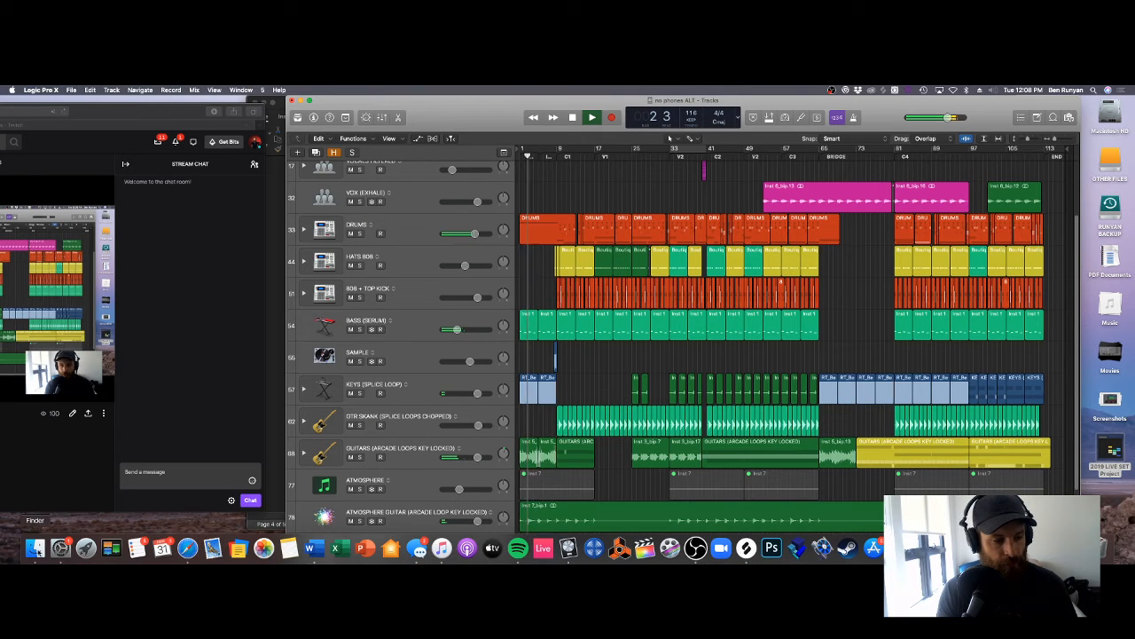
left_click(239, 503)
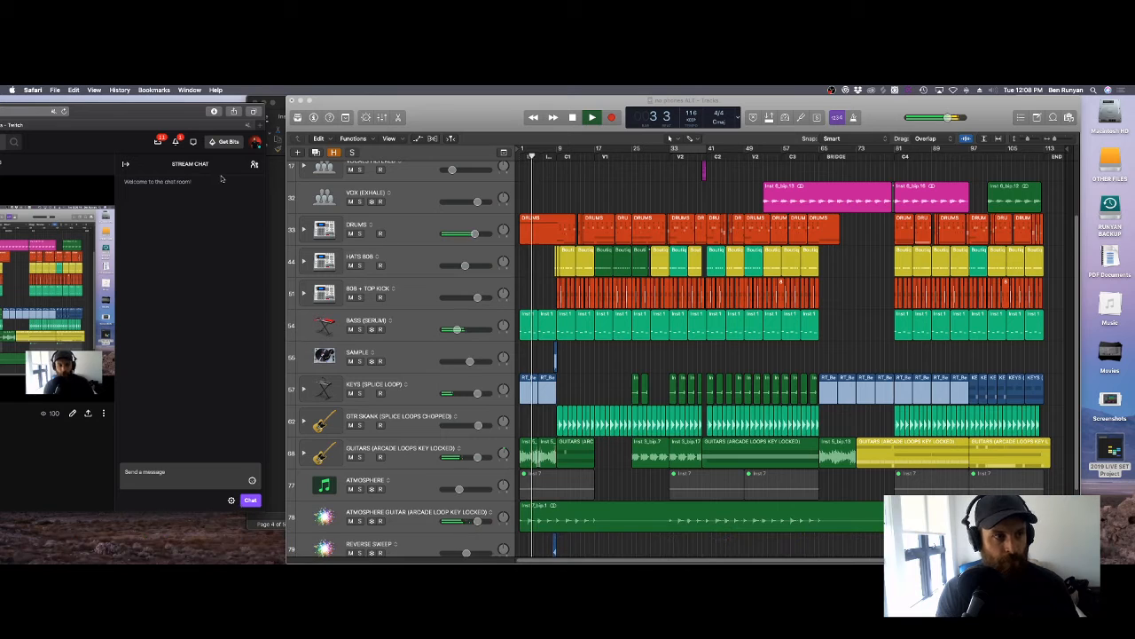
left_click(55, 90)
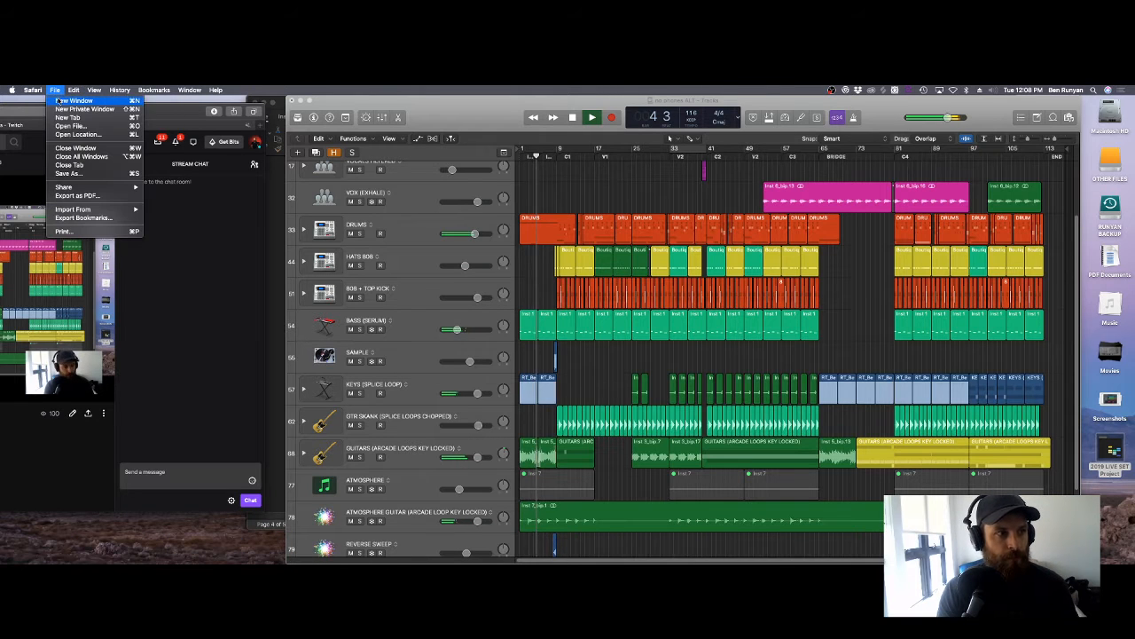
left_click(75, 100)
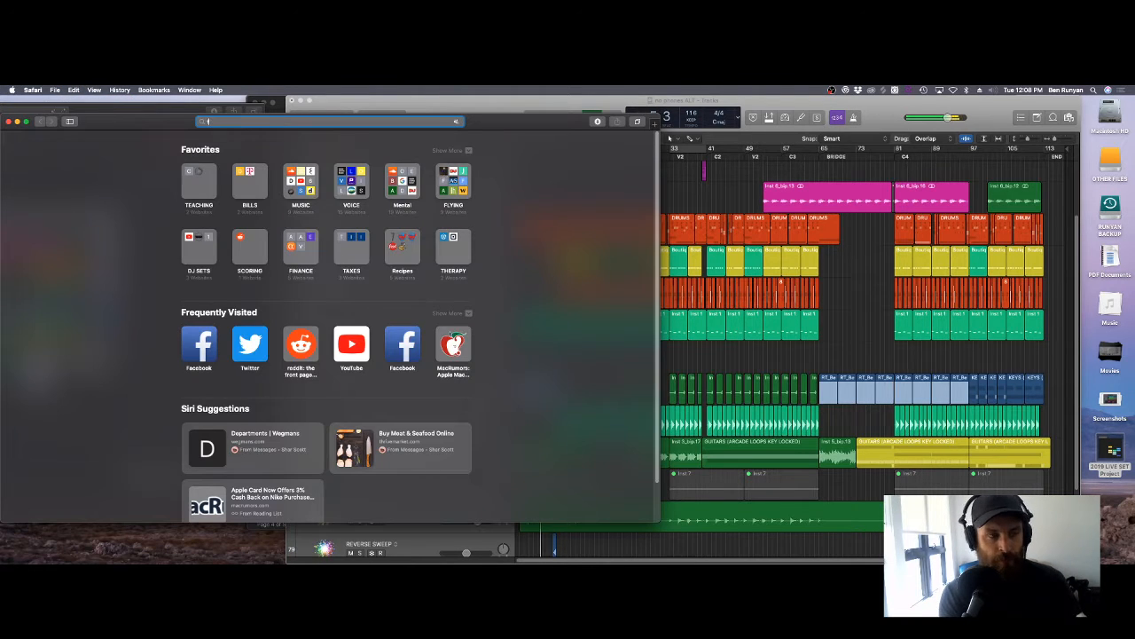
Step: Search the web for "flashlight every little beat of my heart", move the browser off the stream chat and open the YouTube result
type("flashlight ever")
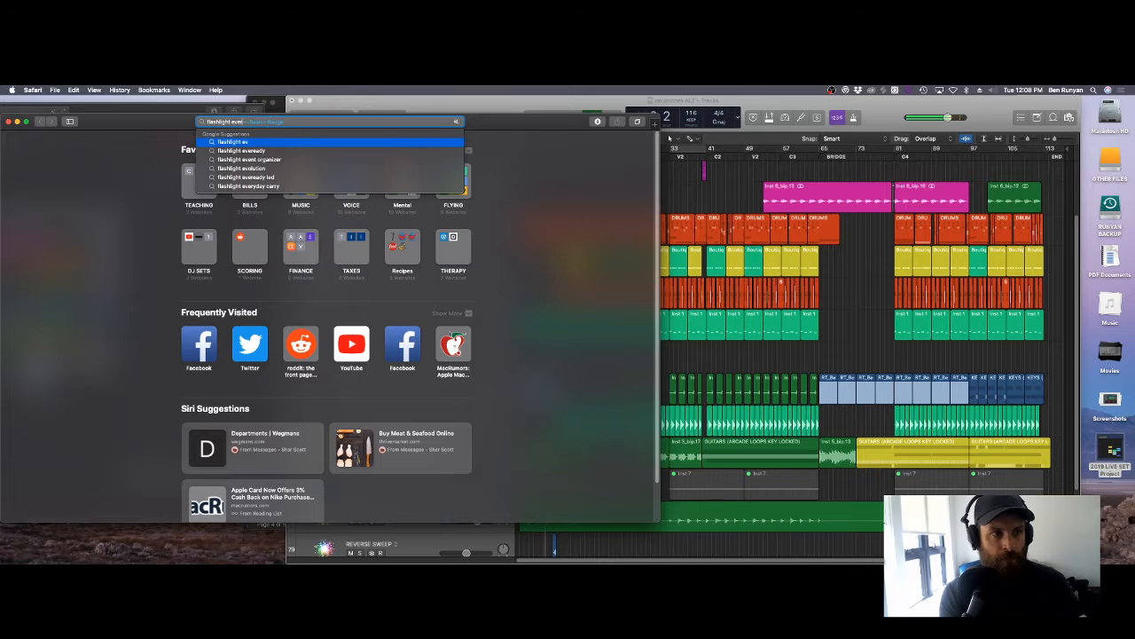
type(" yitl")
key("BackSpace")
key("BackSpace")
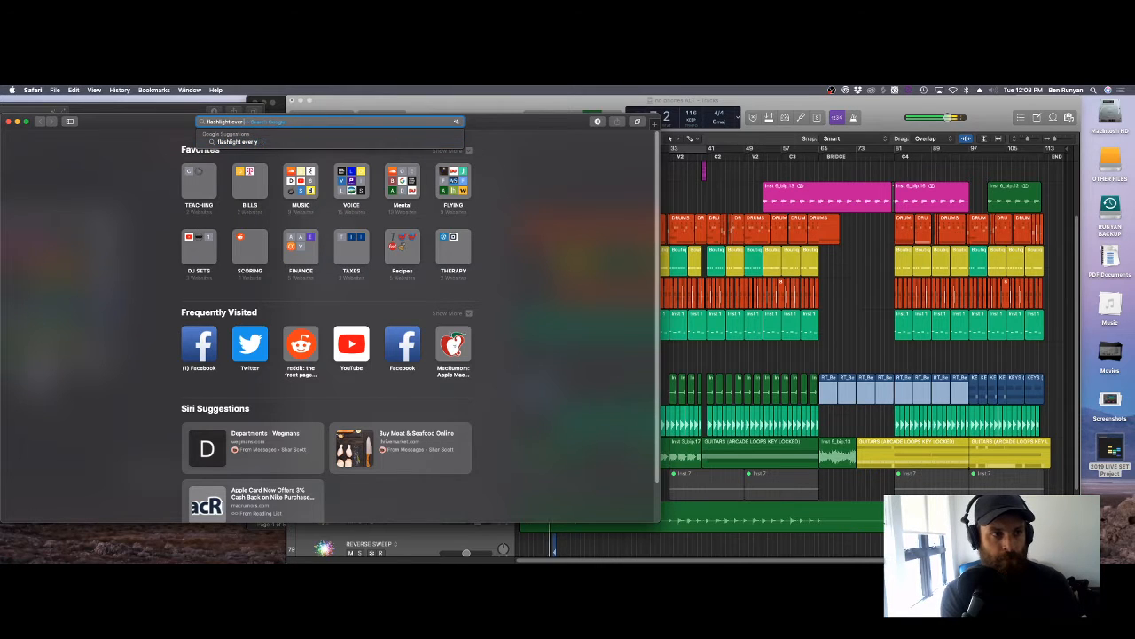
type("littl ebeat of my ")
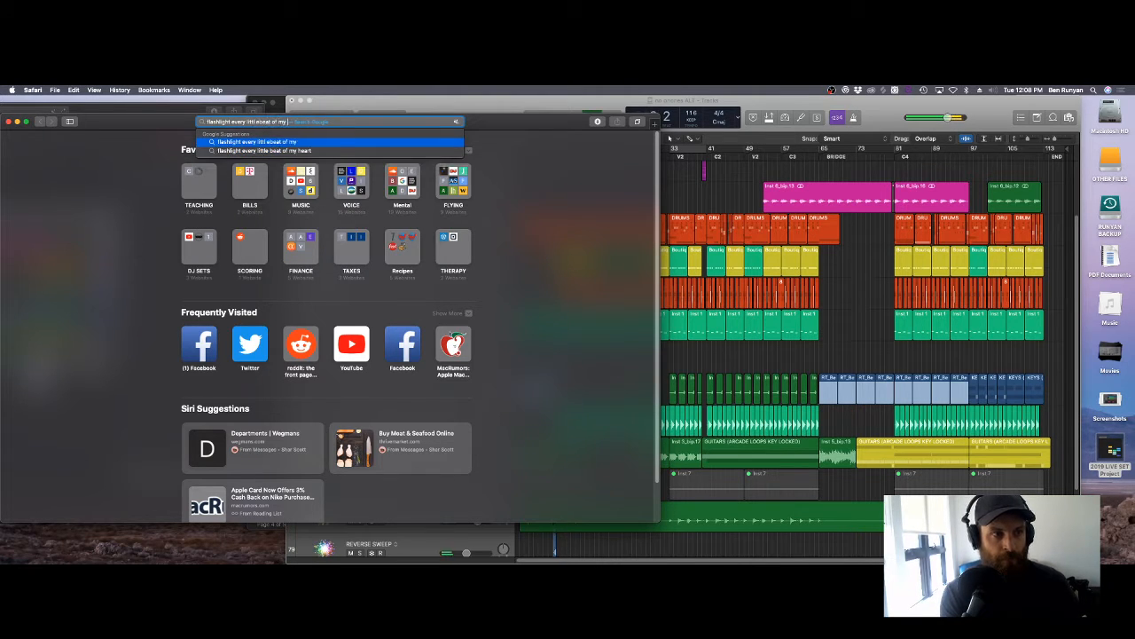
type("heart")
key("Return")
left_click_drag(202, 125, 590, 117)
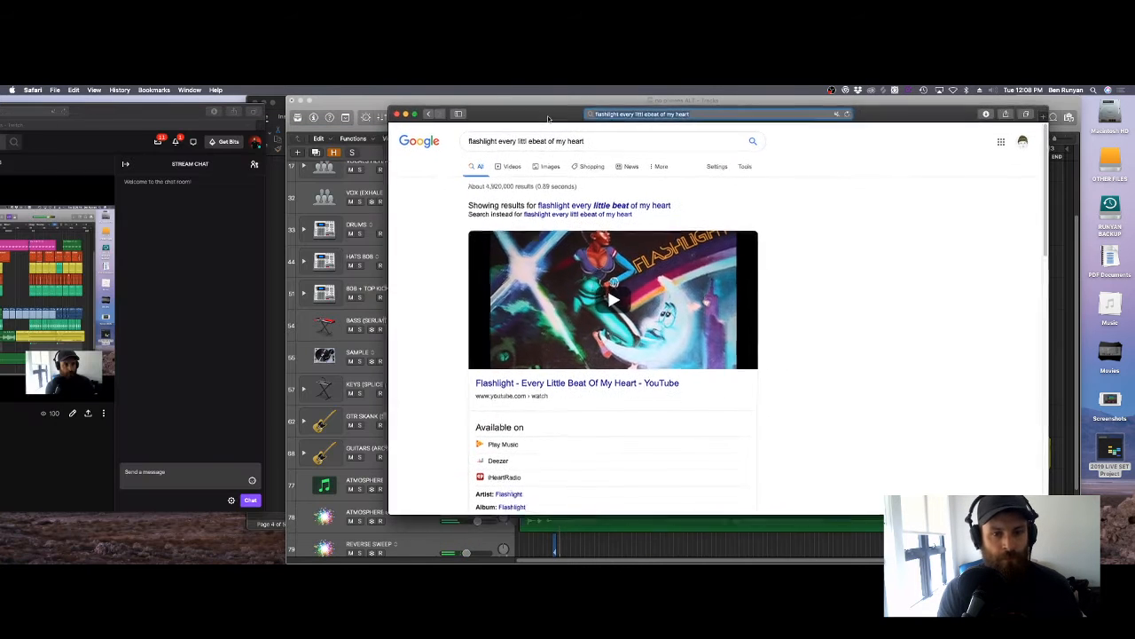
left_click(536, 385)
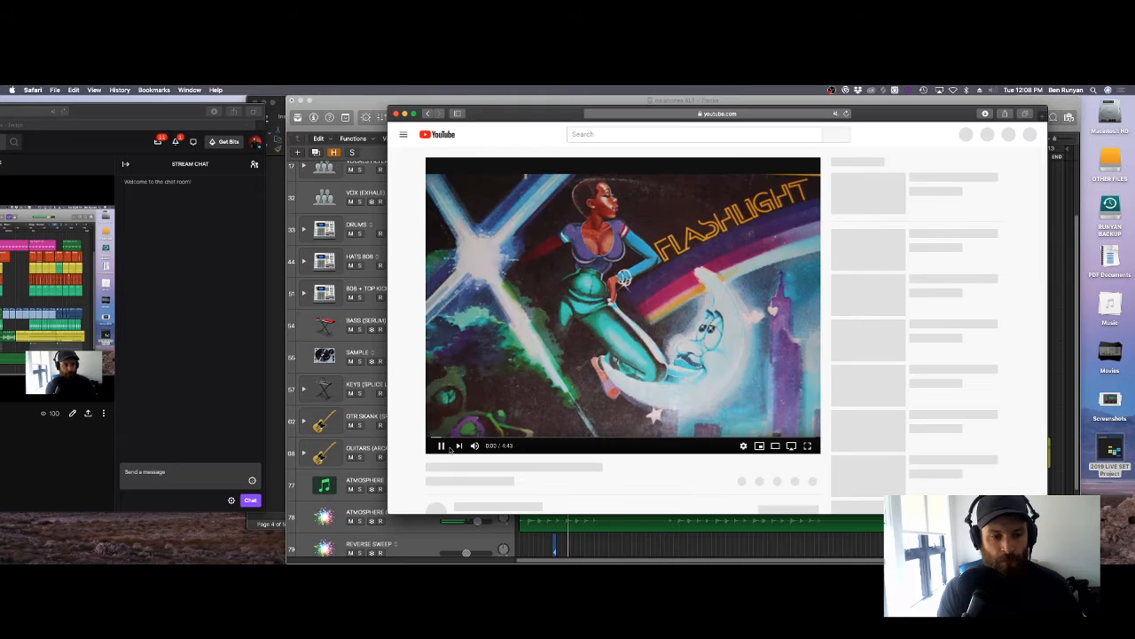
Step: Pause the YouTube video and minimise its browser window to reveal the Logic project
left_click(441, 445)
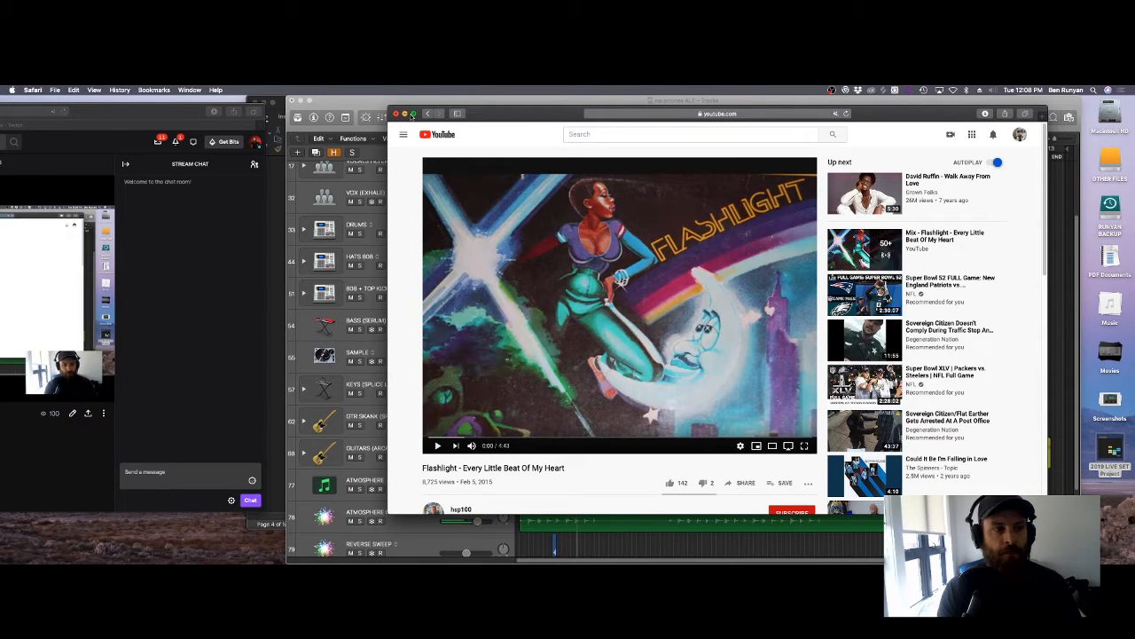
left_click(406, 113)
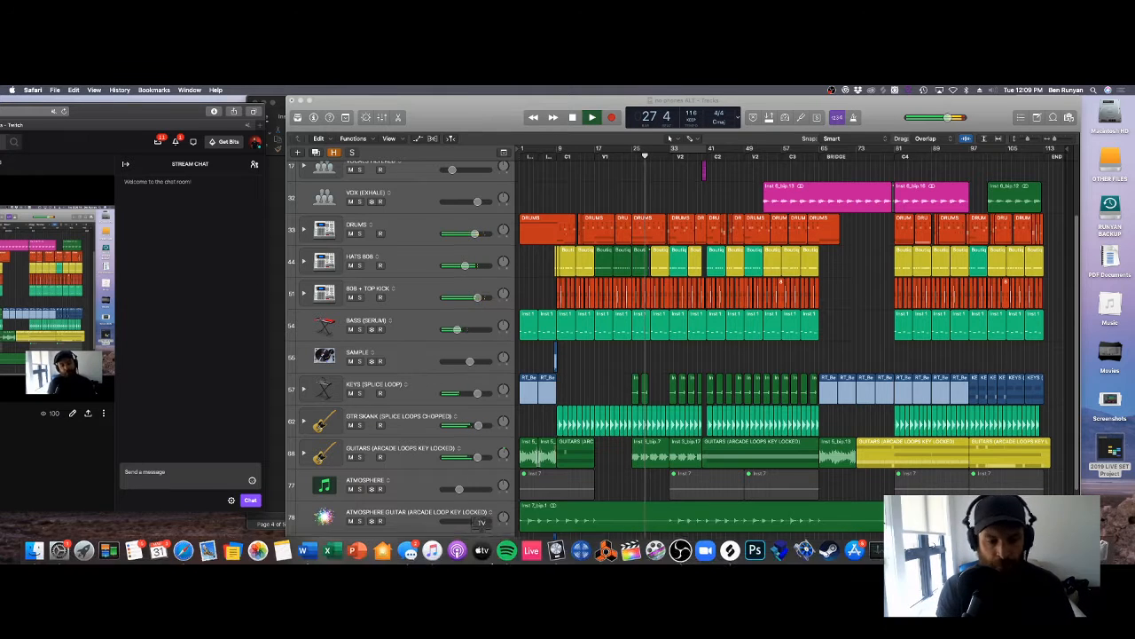
Step: Switch to Music, search the library for "cults", show the artist's song Always Forever and minimise the window
left_click(433, 548)
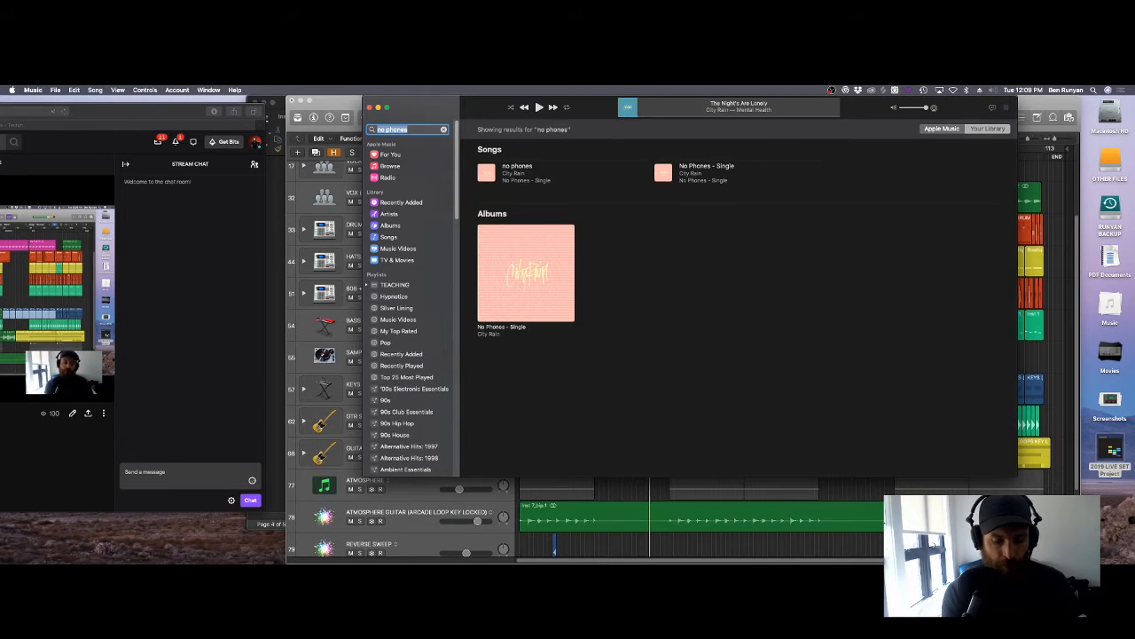
type("cults")
left_click(507, 255)
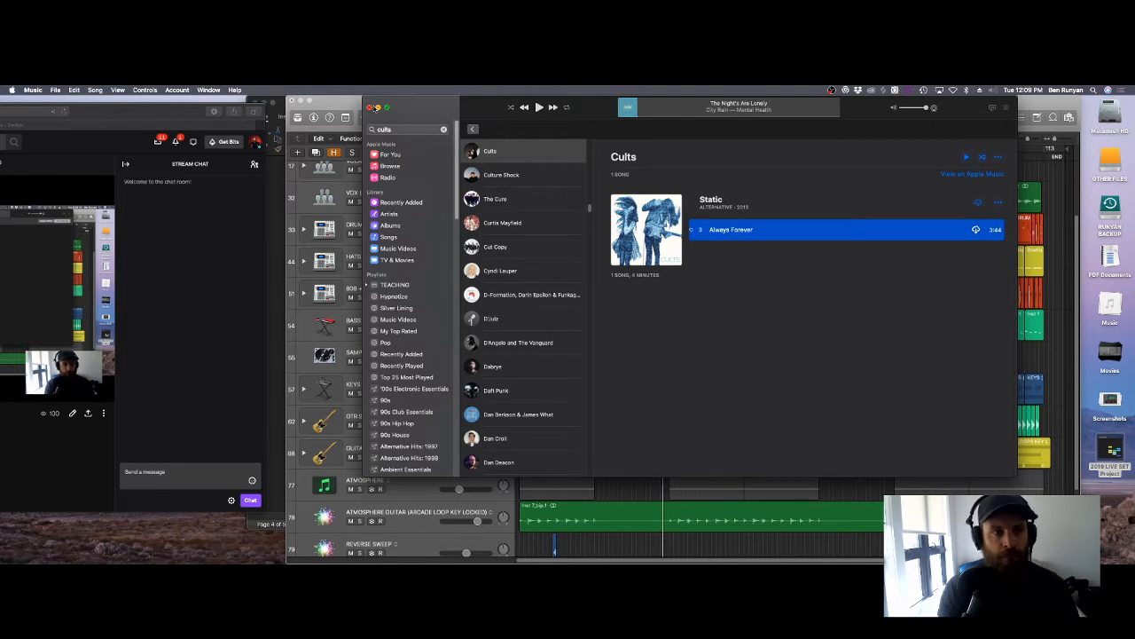
left_click(378, 107)
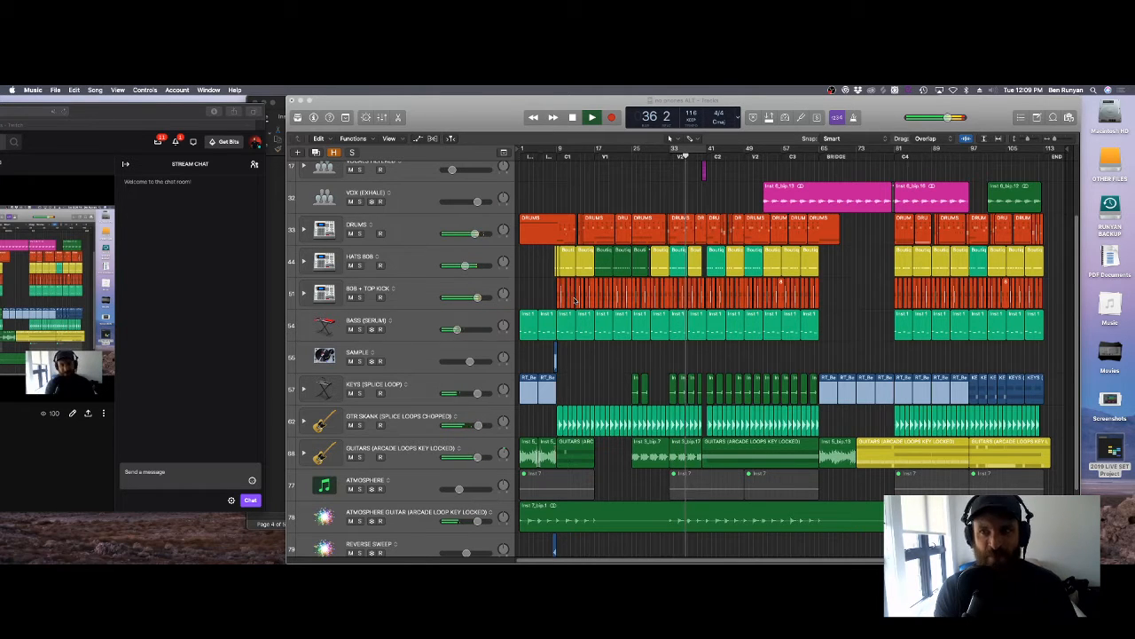
Step: Switch back to Logic Pro X and check the I/O buffer size in the audio device preferences, keeping 1024 samples
key("super+comma")
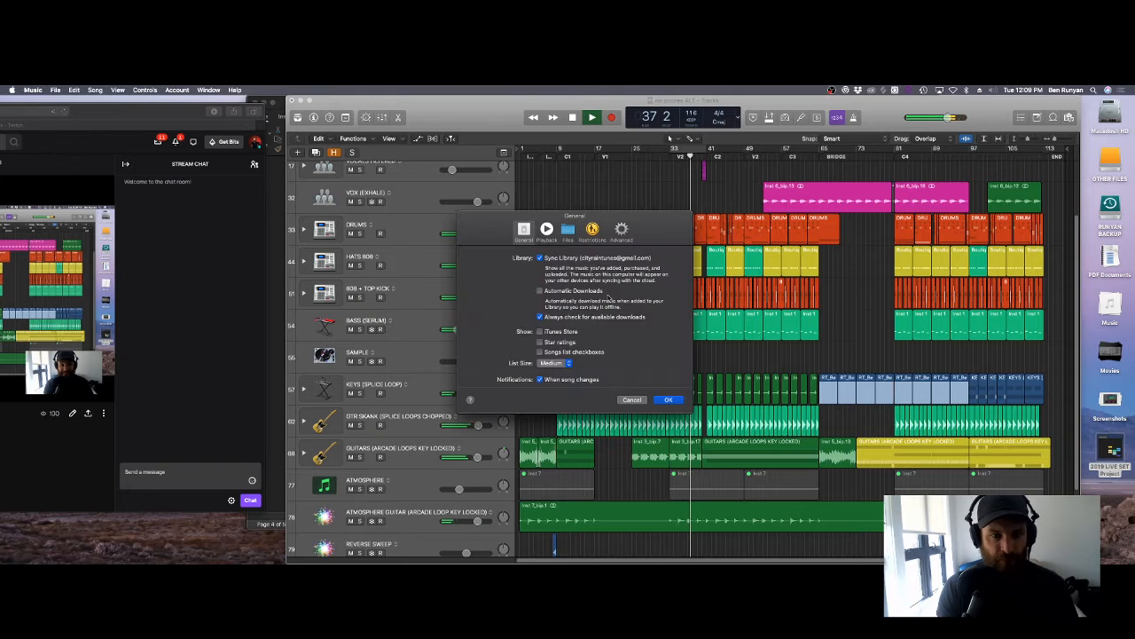
left_click(494, 113)
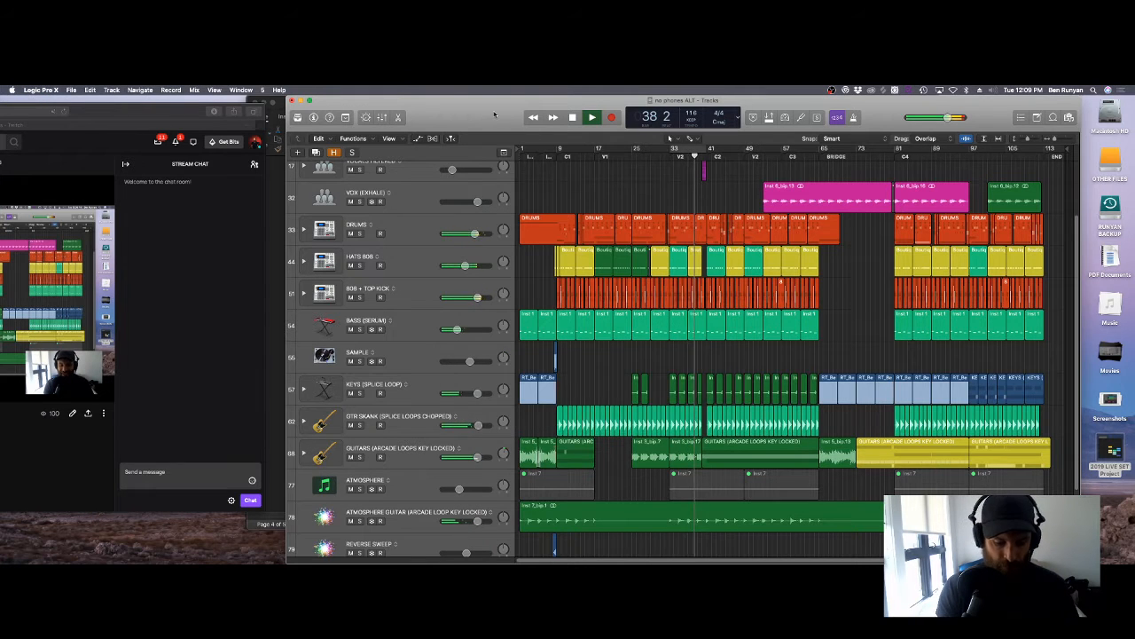
key("super+comma")
left_click(552, 240)
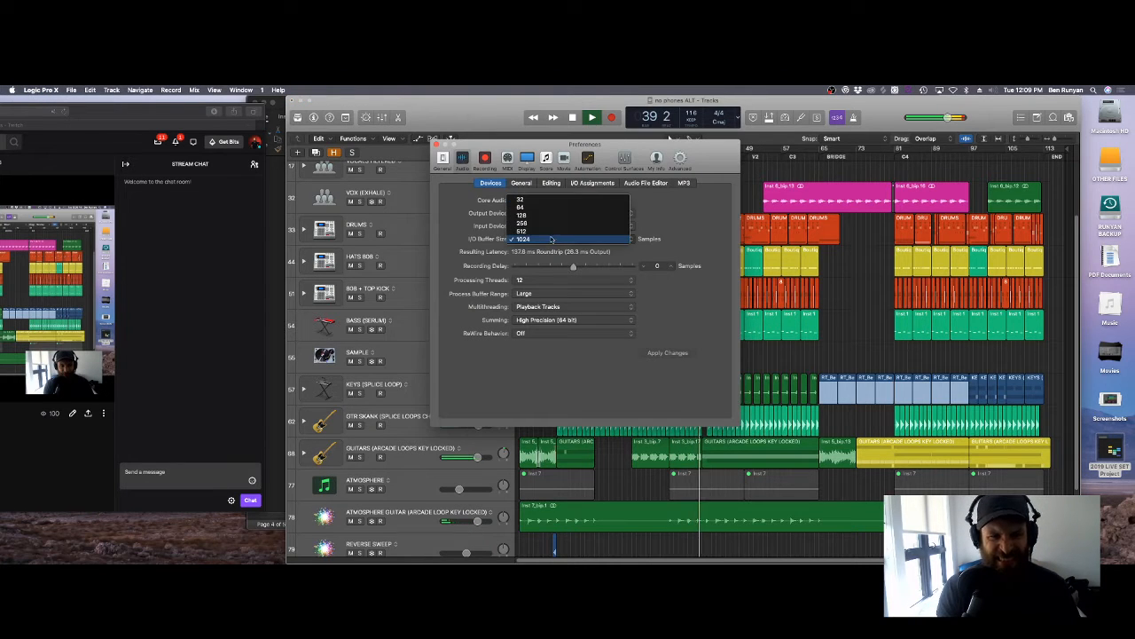
left_click(551, 240)
left_click(435, 143)
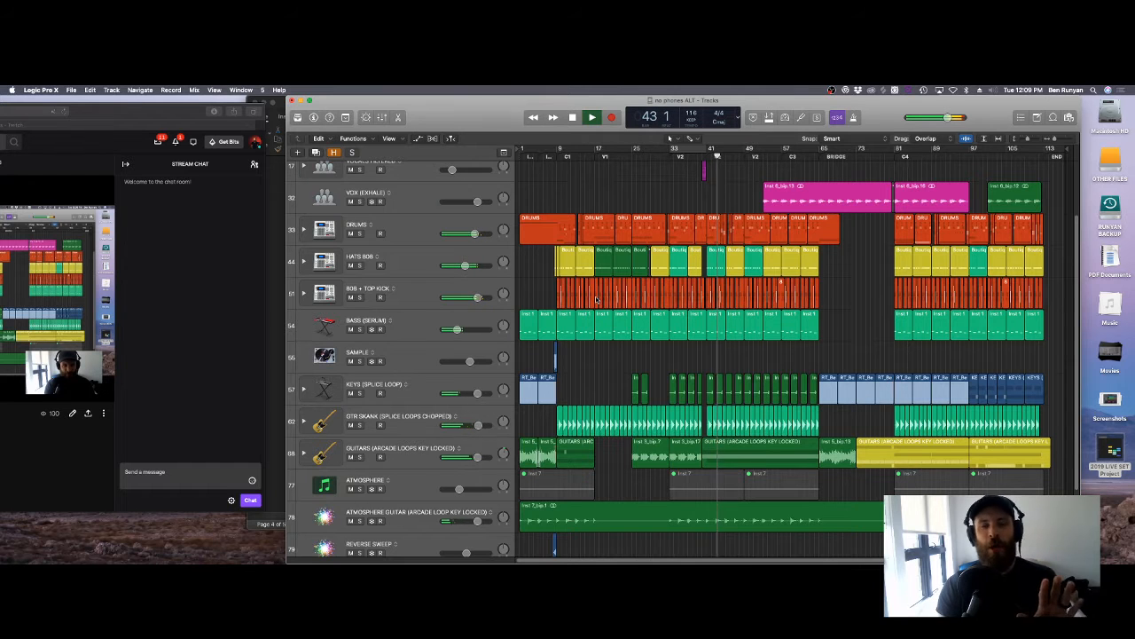
Step: Expand the VOCALS track stack and collapse the open take folder near bar 40 on the third vocal track inside it
scroll(596, 300, "up", 3)
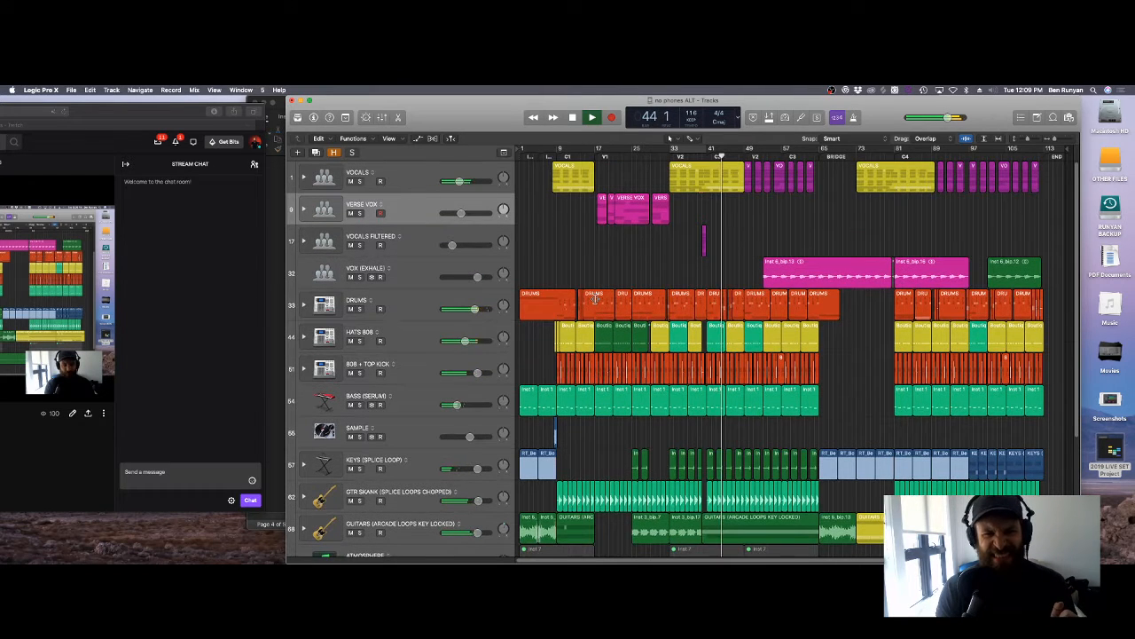
left_click(304, 178)
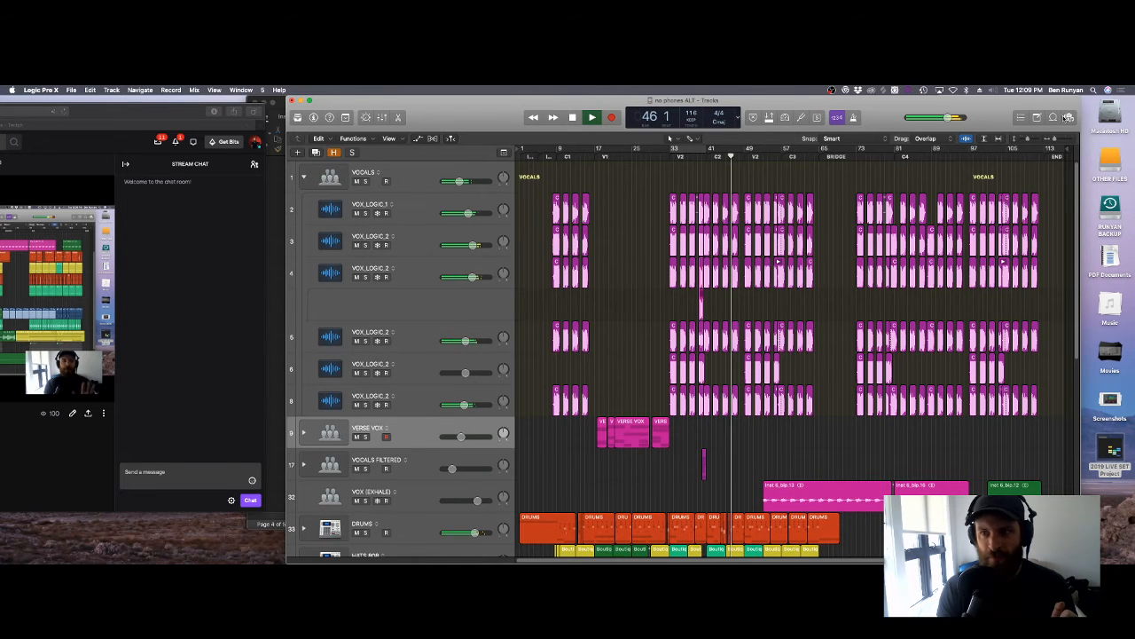
left_click_drag(1054, 138, 1058, 138)
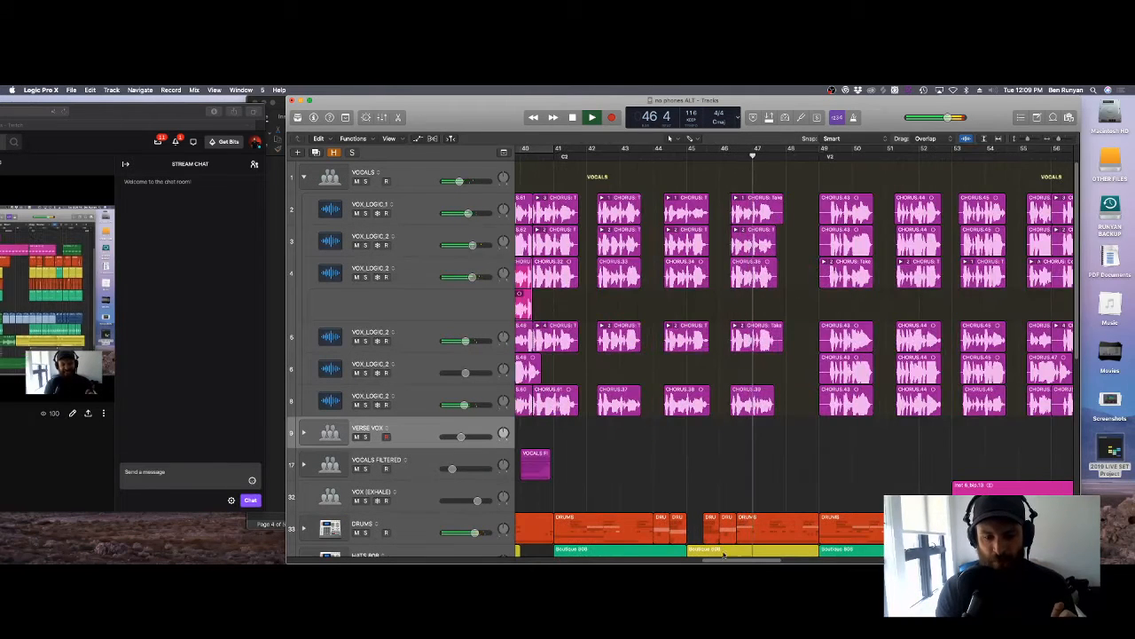
left_click_drag(726, 561, 713, 561)
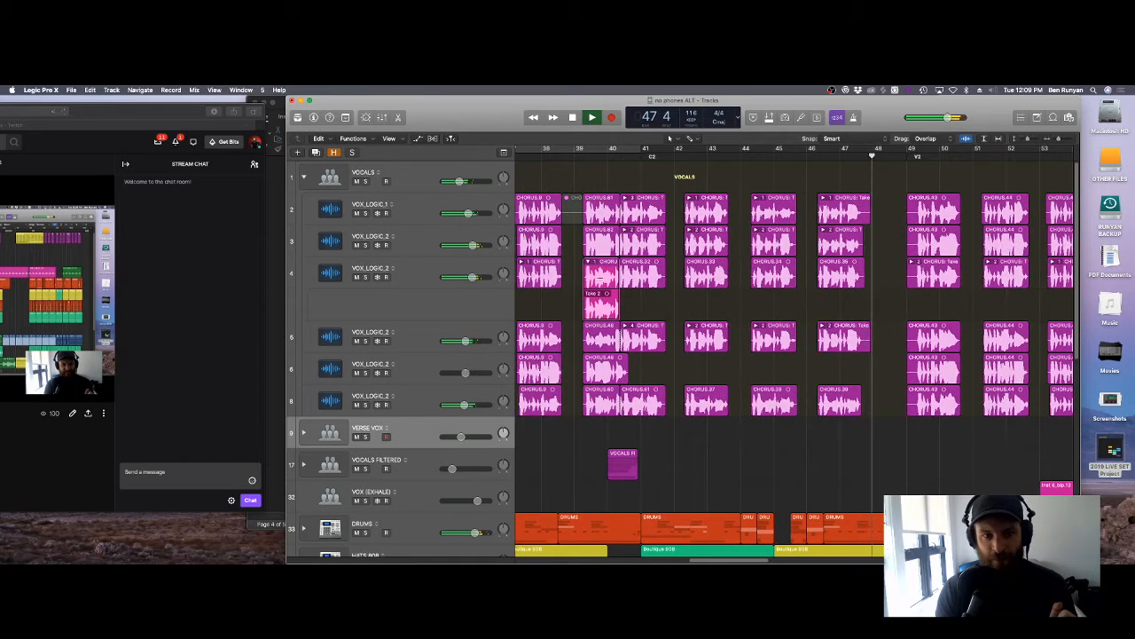
left_click(589, 262)
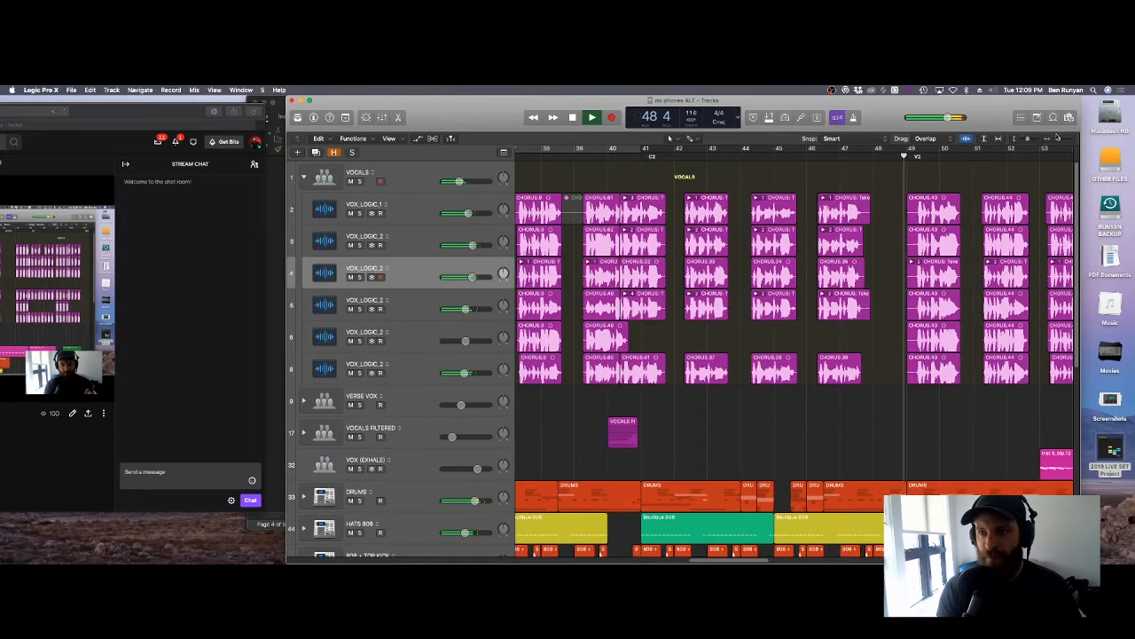
Step: Review the chorus vocal regions up to the bridge, and inspect the project's channel strips and the filtered vocals channel in the mixer
left_click_drag(1059, 138, 1056, 140)
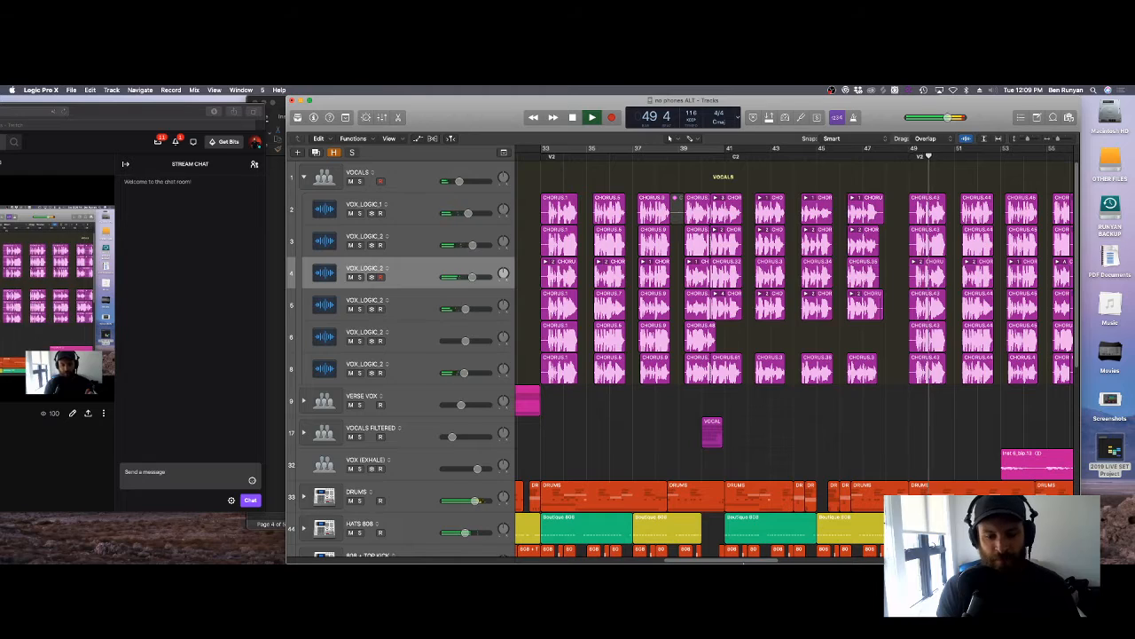
left_click_drag(745, 561, 796, 544)
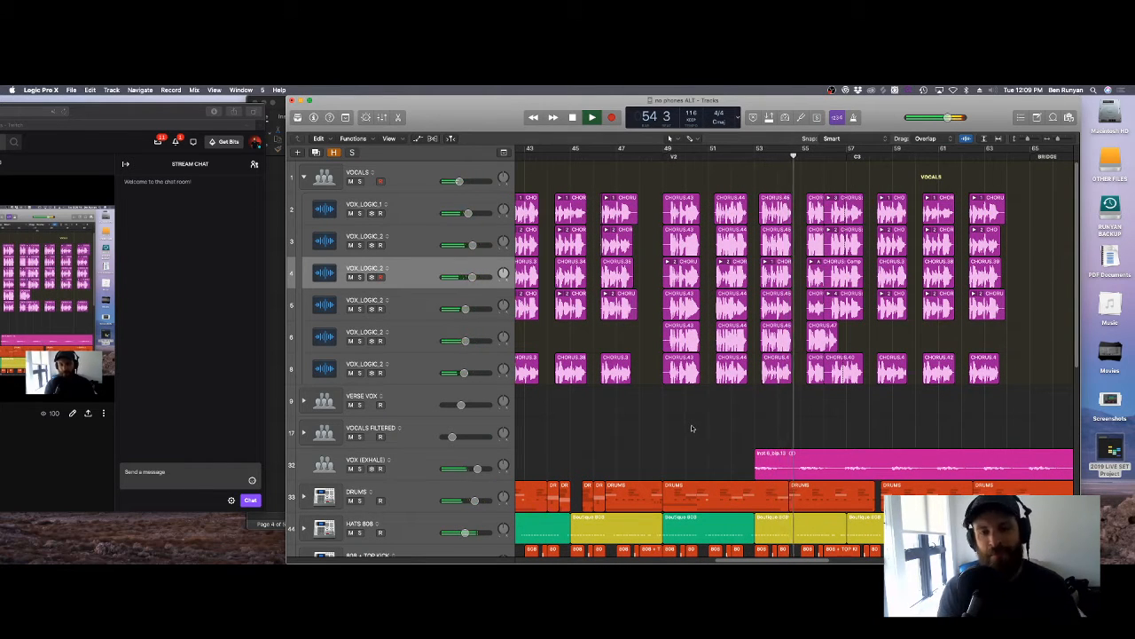
key("x")
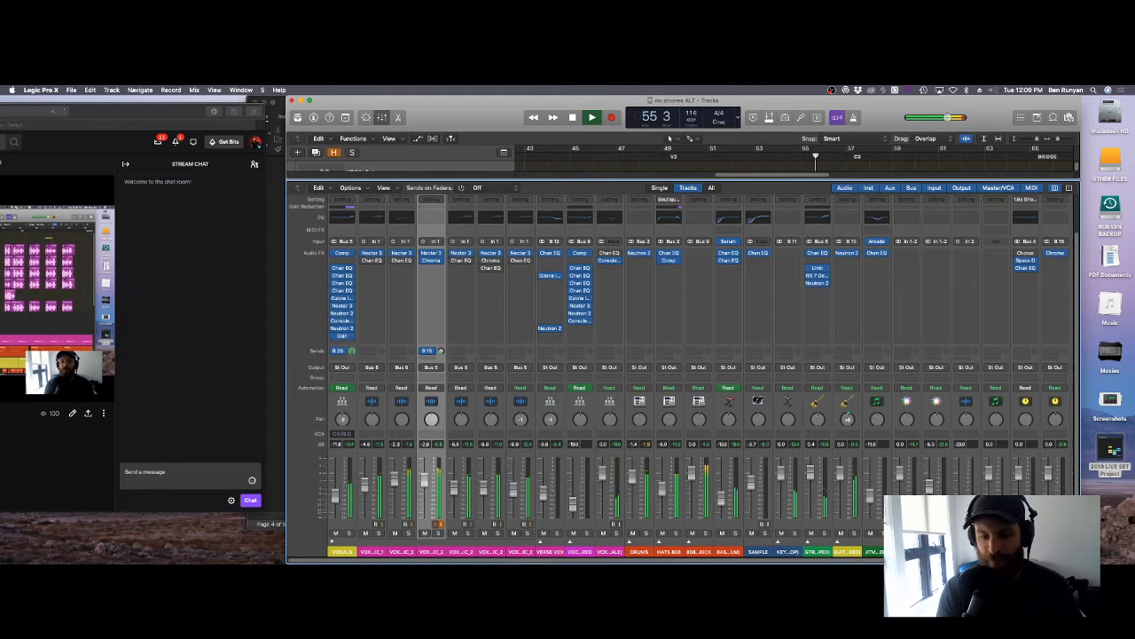
left_click_drag(780, 561, 887, 561)
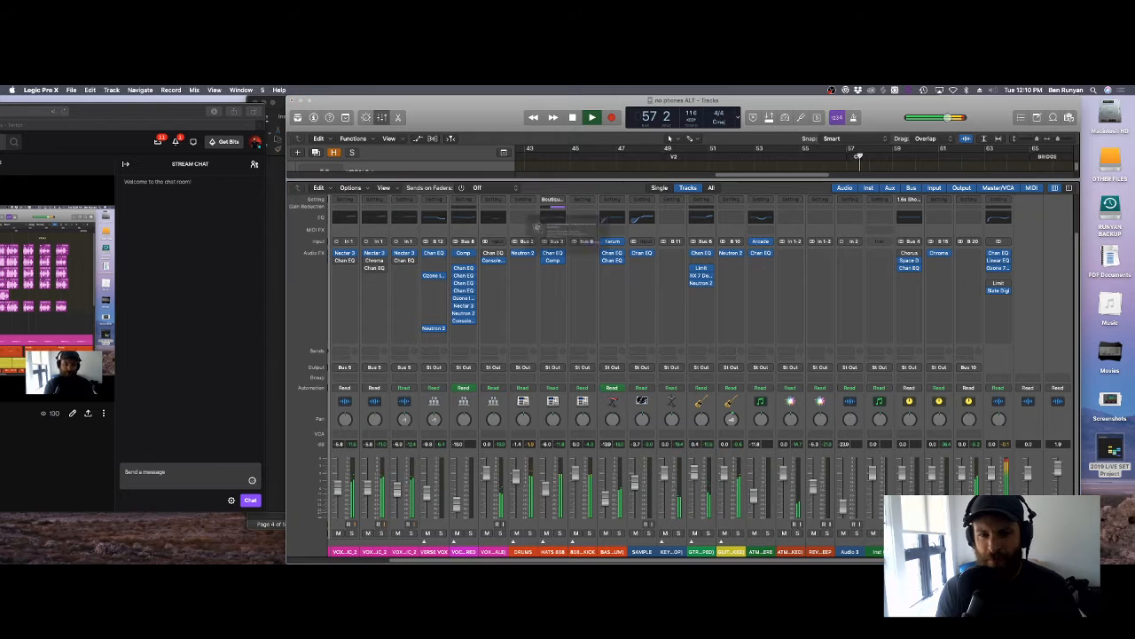
left_click(631, 256)
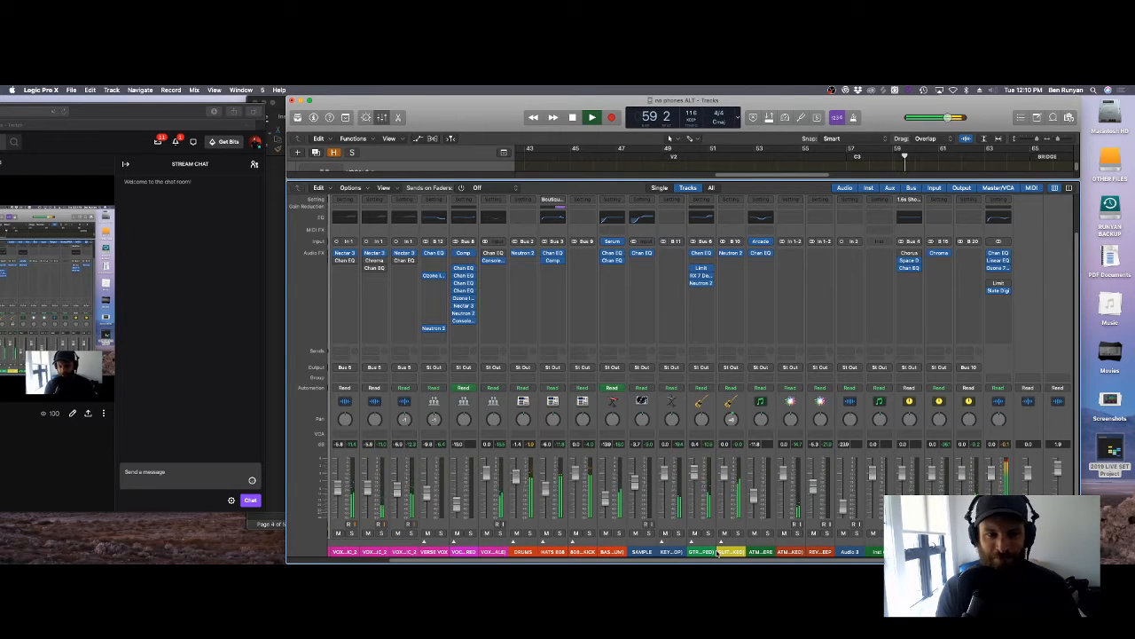
left_click(475, 515)
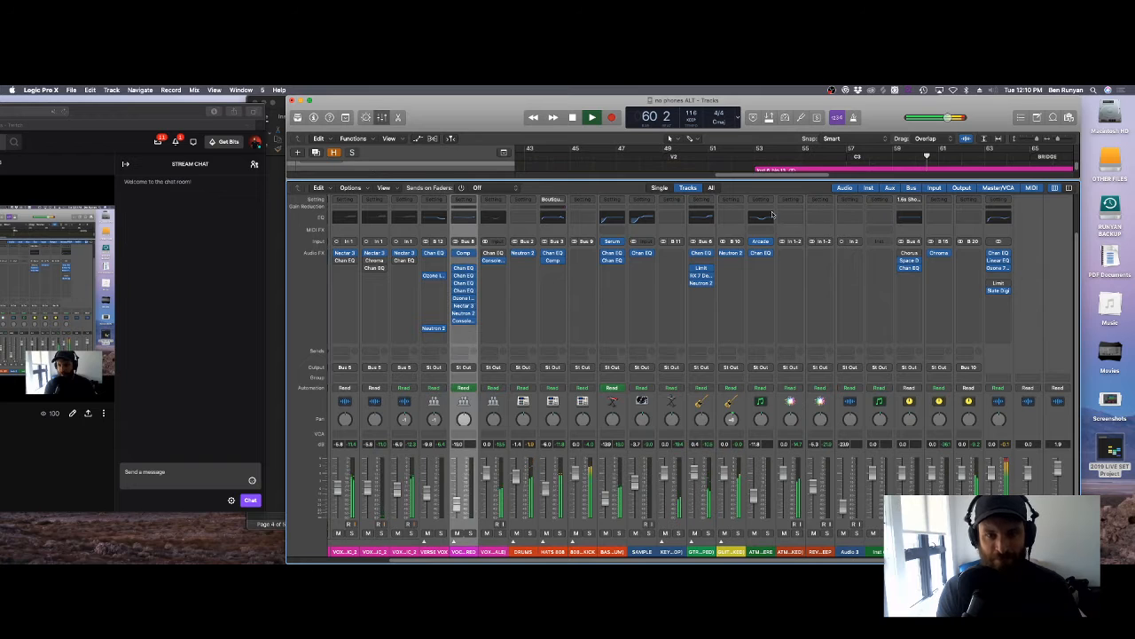
key("x")
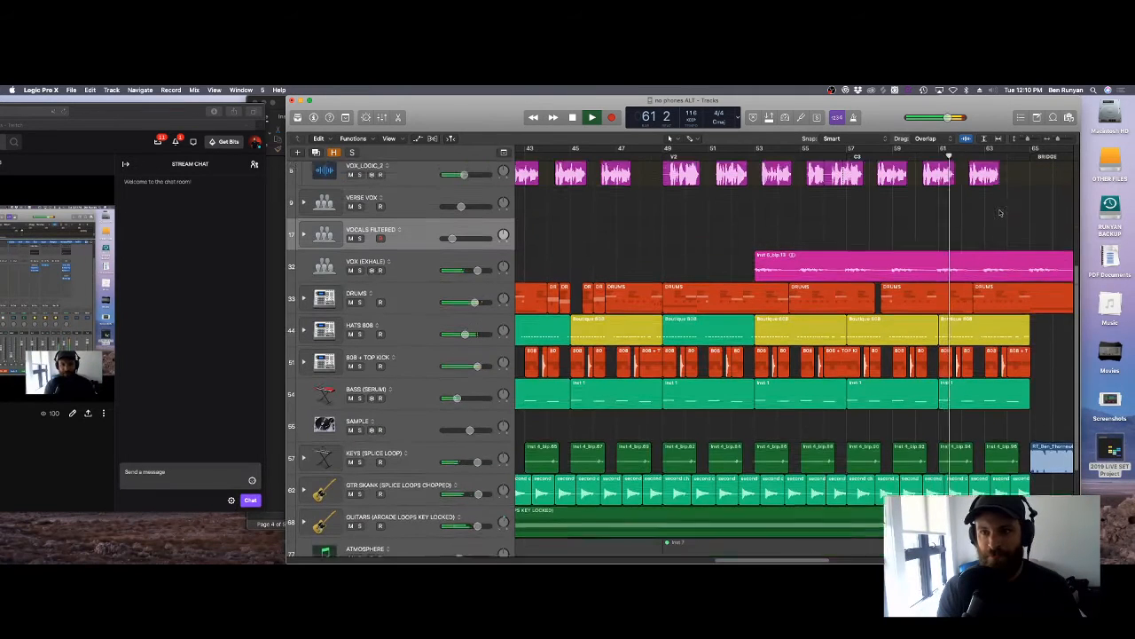
Step: Show the whole arrangement and expand the VOCALS FILTERED stack to view its tracks, and collapse it again
scroll(1000, 213, "up", 2)
left_click_drag(1058, 138, 1046, 139)
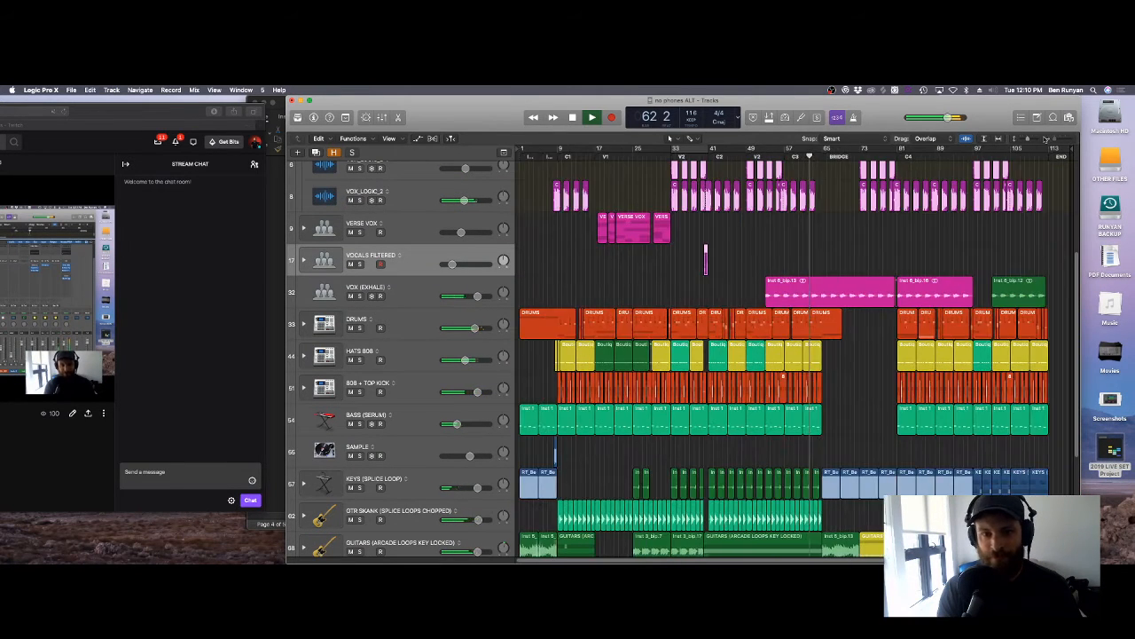
right_click(405, 258)
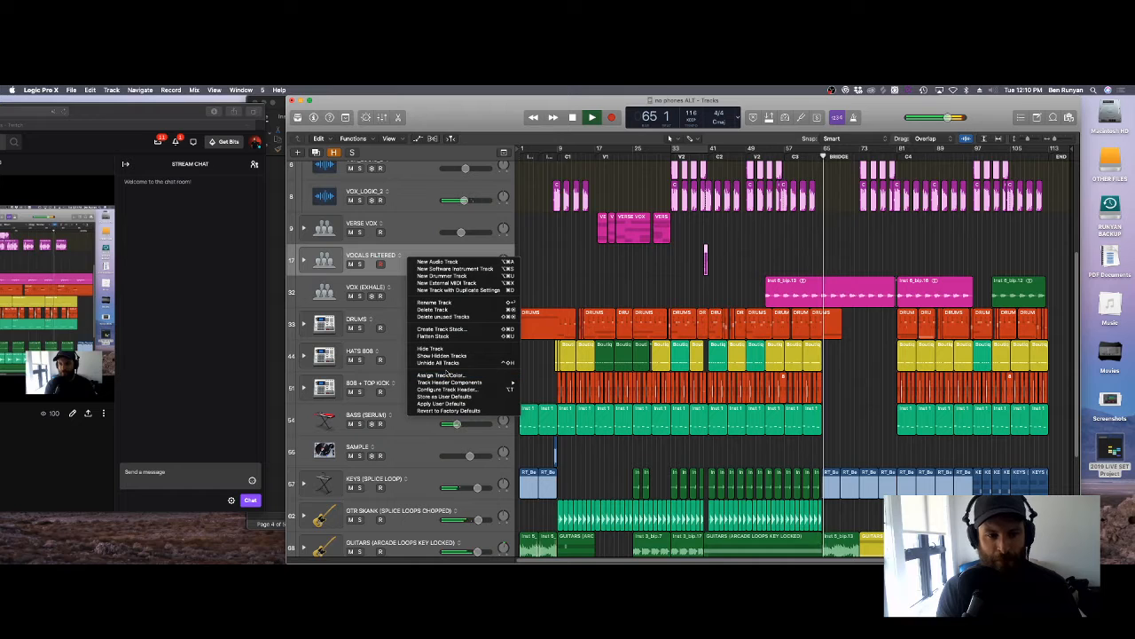
left_click(399, 254)
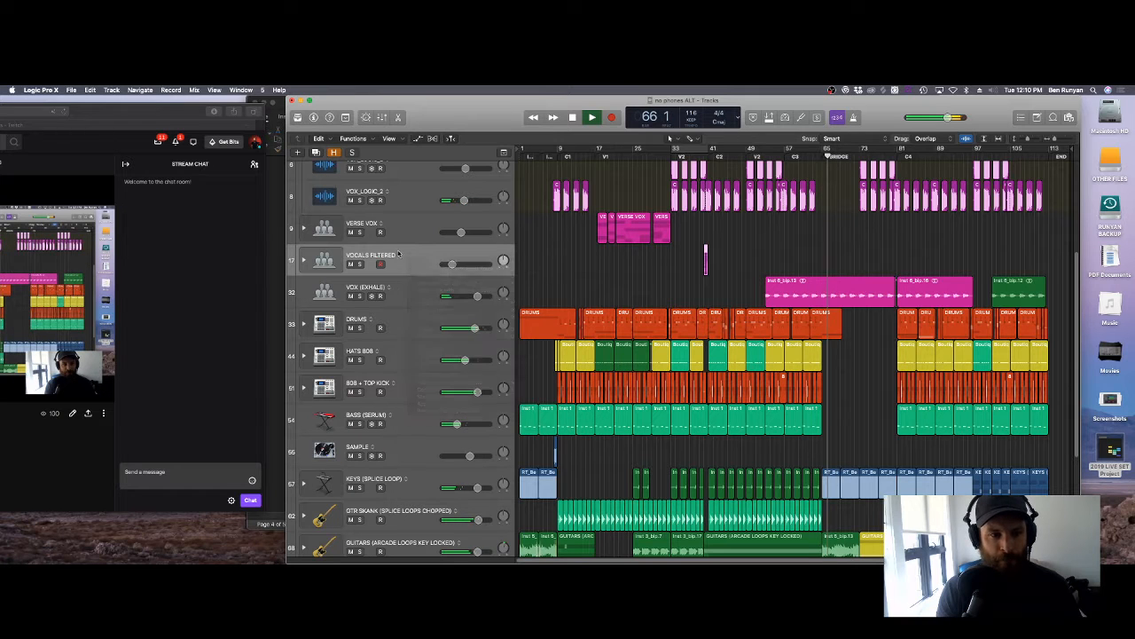
left_click(304, 261)
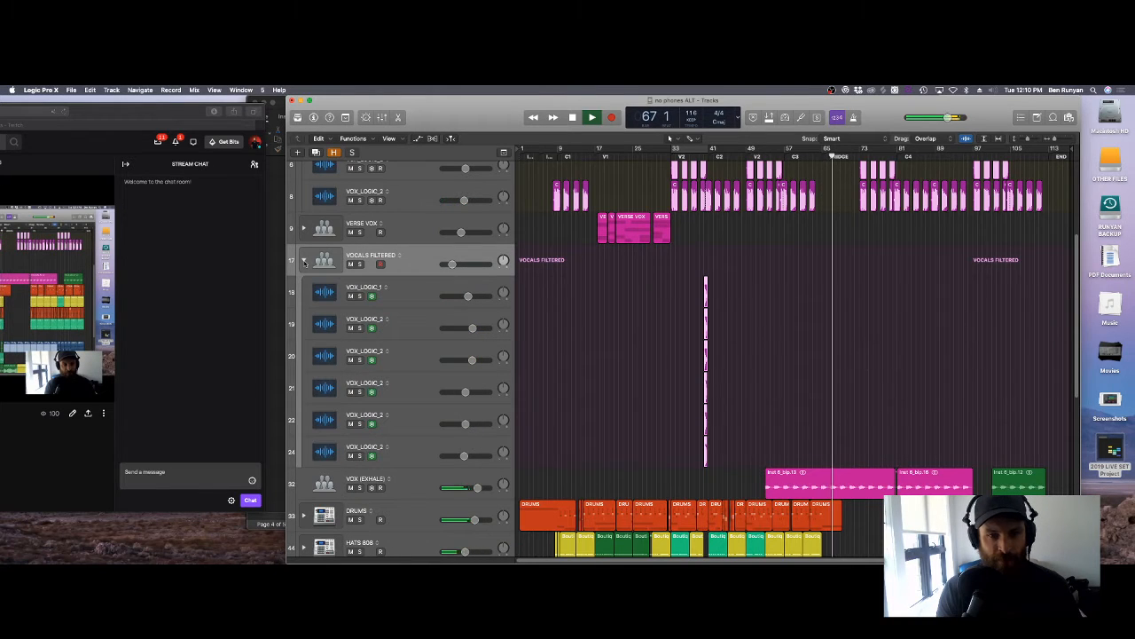
left_click(304, 261)
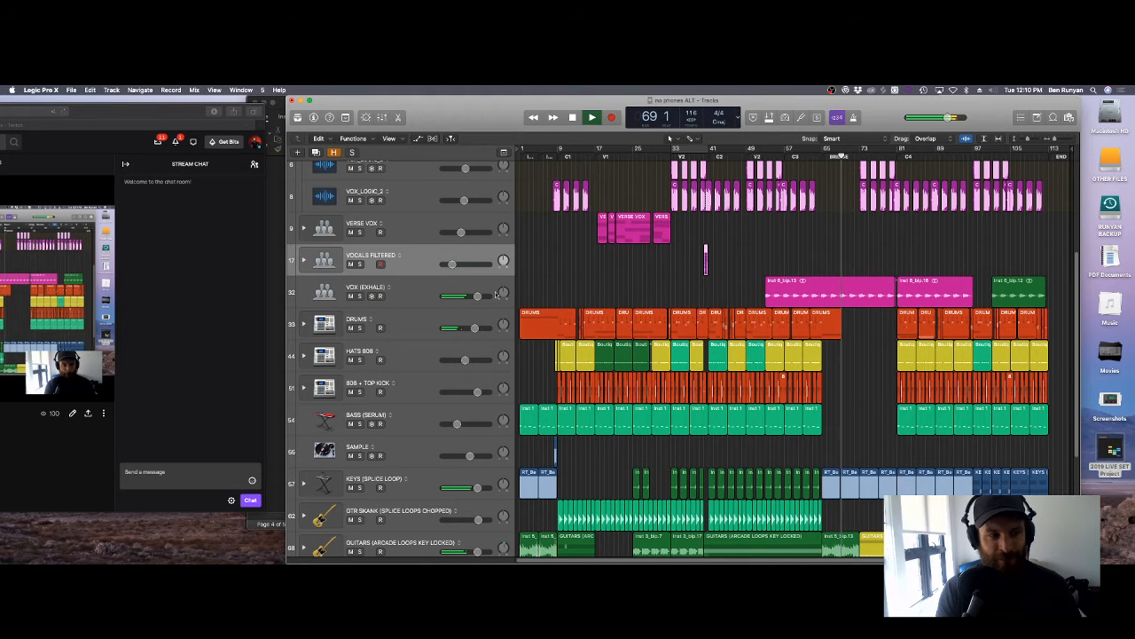
Step: Expand the KEYS (SPLICE LOOP) stack and examine the names of the PIANO loop regions in the bridge
scroll(739, 309, "up", 5)
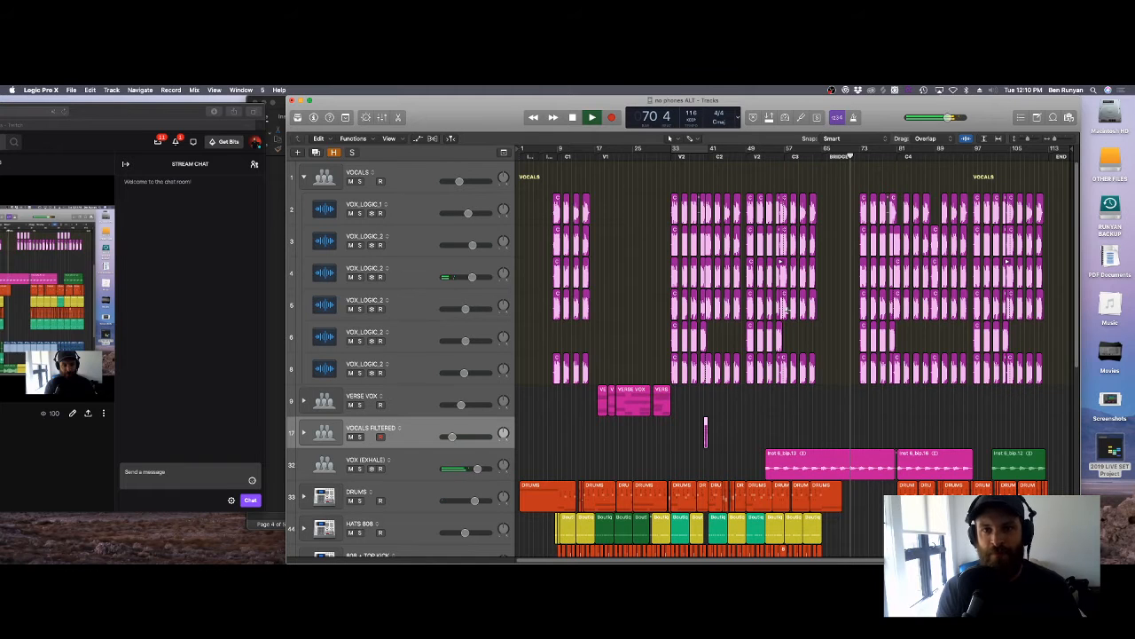
scroll(789, 310, "down", 7)
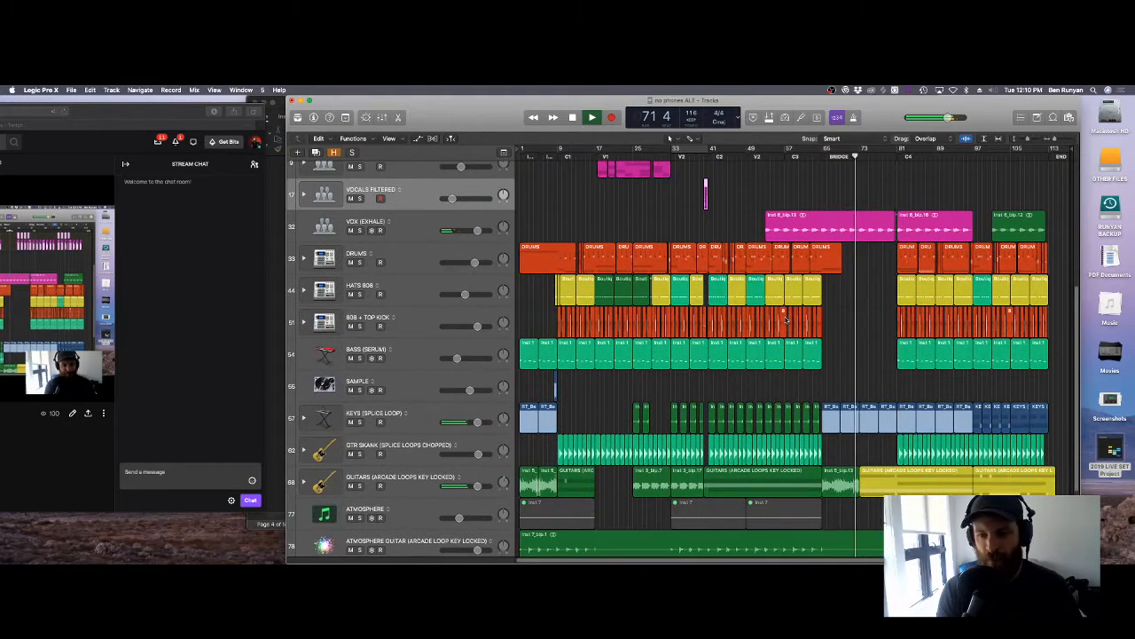
left_click(305, 419)
scroll(781, 411, "down", 2)
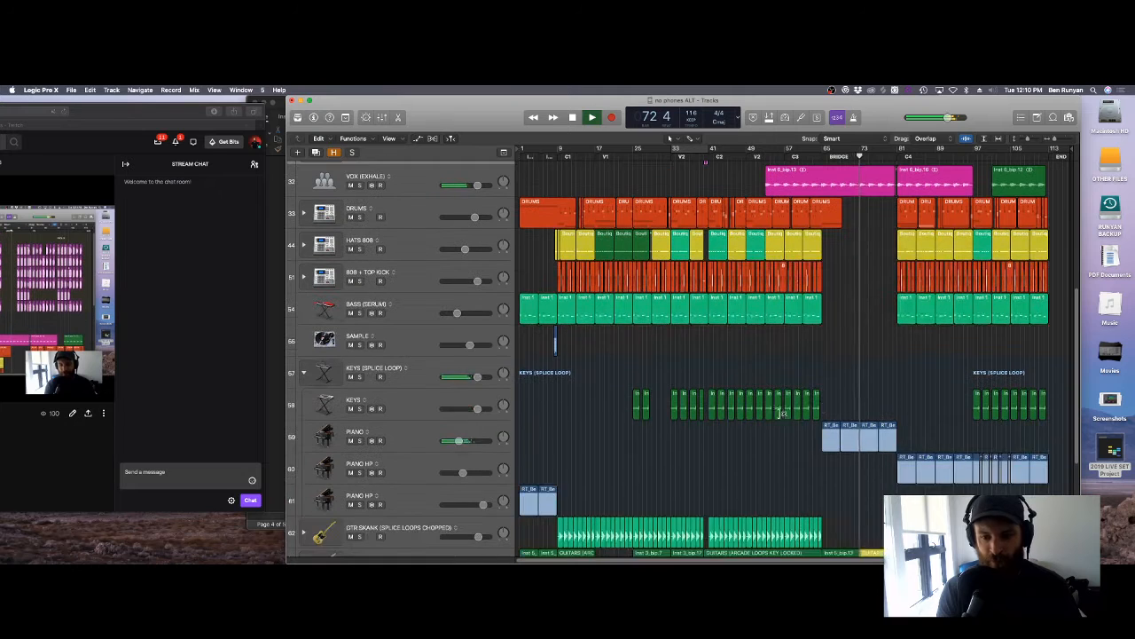
left_click(1065, 138)
left_click(1064, 138)
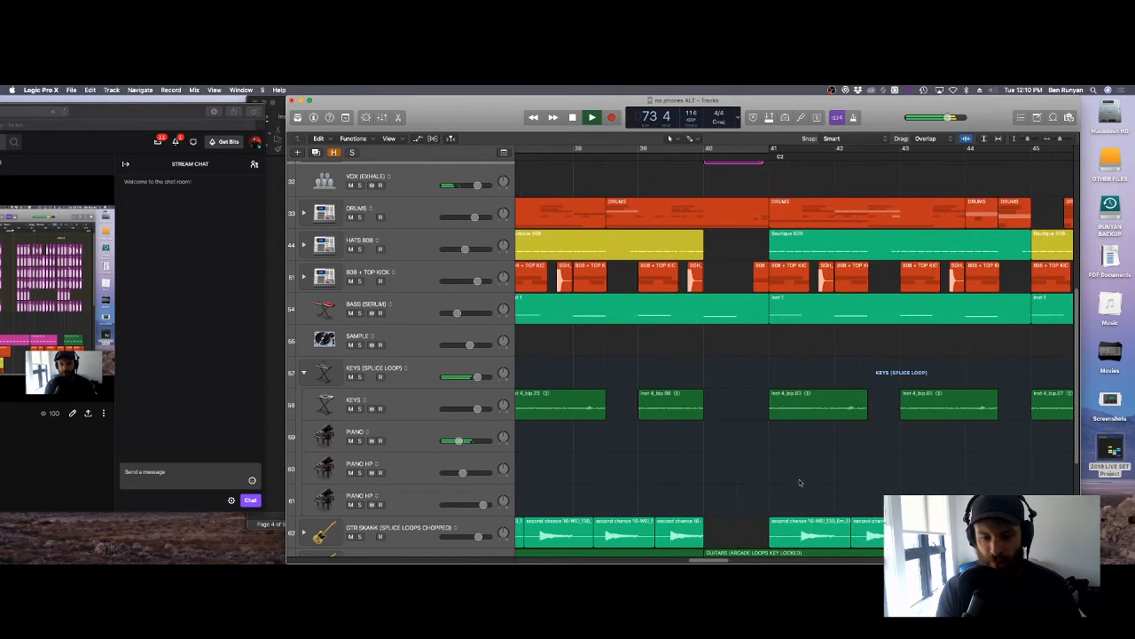
left_click_drag(722, 560, 886, 560)
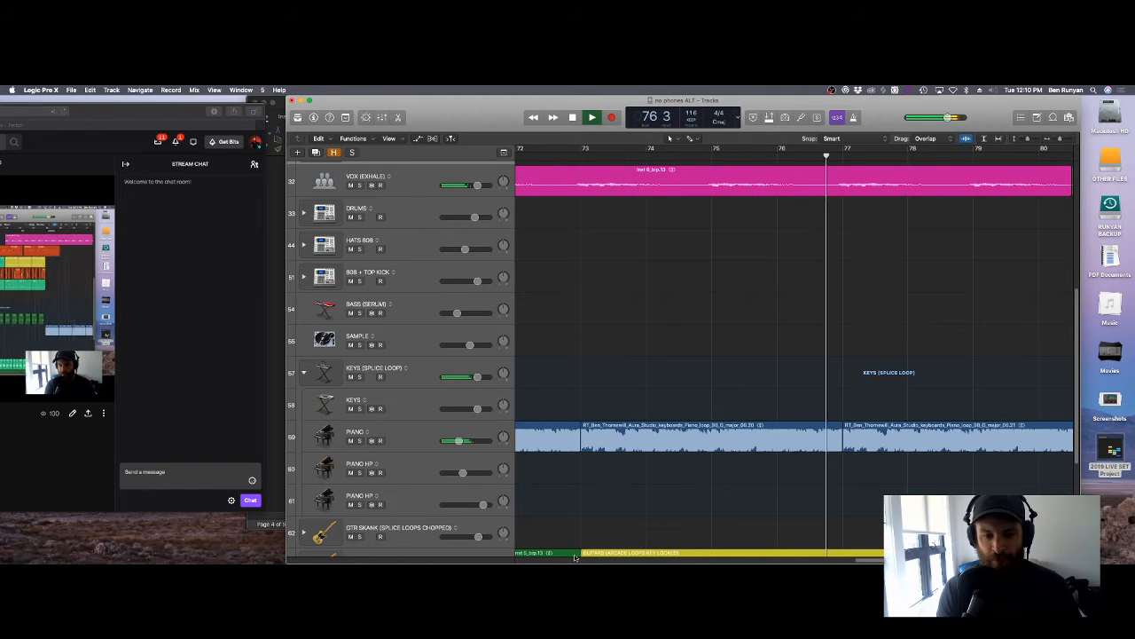
Step: Switch to Safari, open a new browser window and move it clear of the stream window's edge
mouse_move(301, 550)
left_click(199, 400)
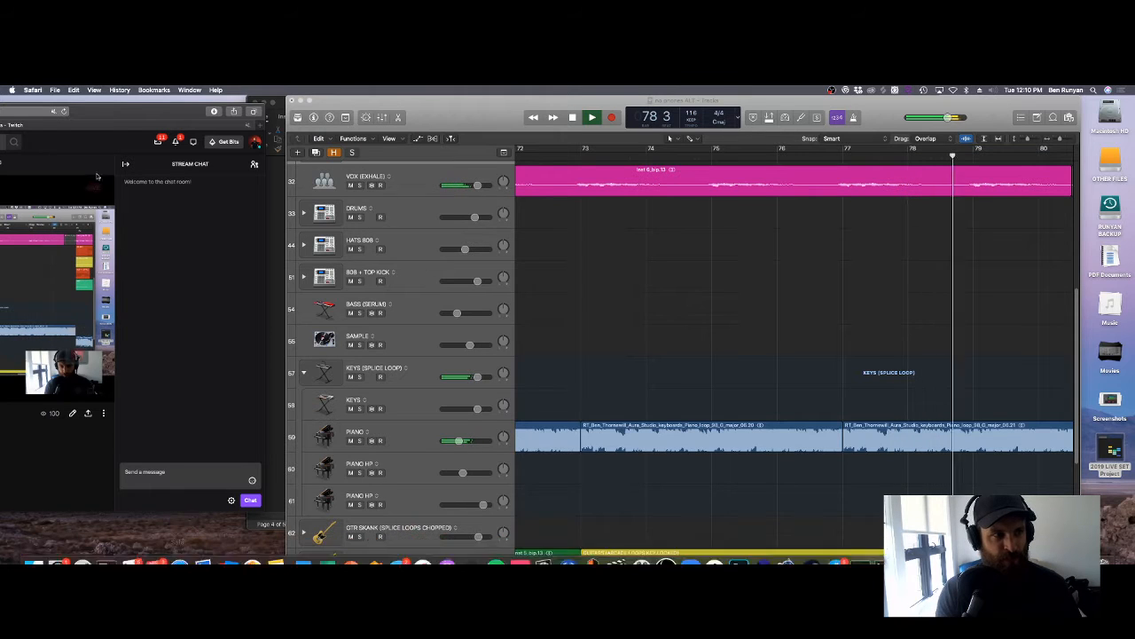
left_click(55, 90)
left_click(84, 100)
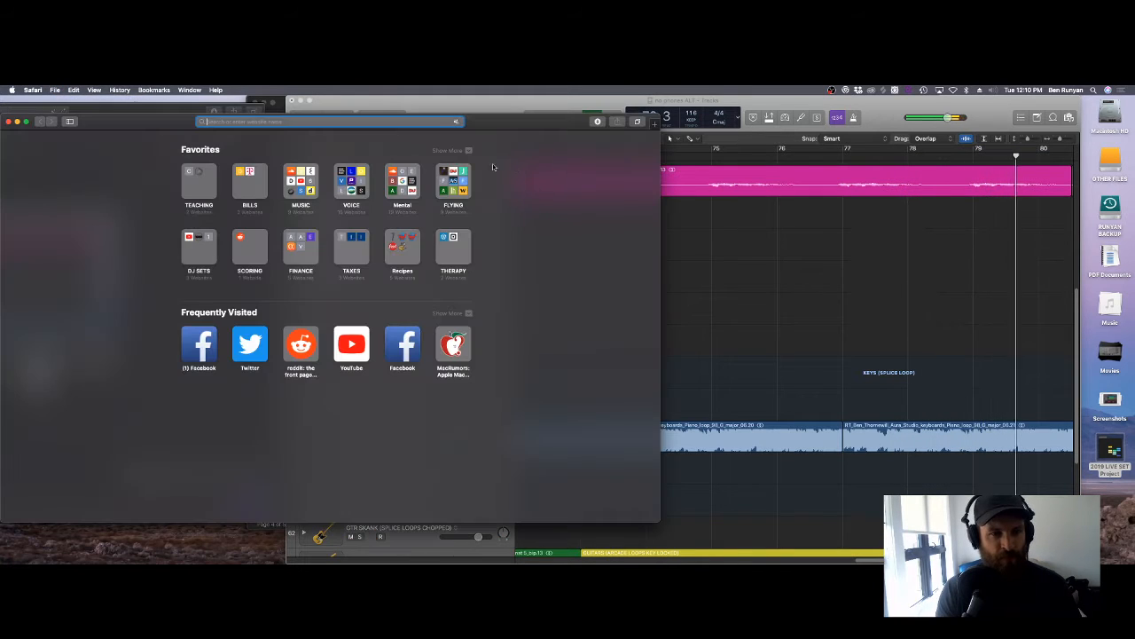
left_click_drag(263, 130, 459, 132)
type("cn")
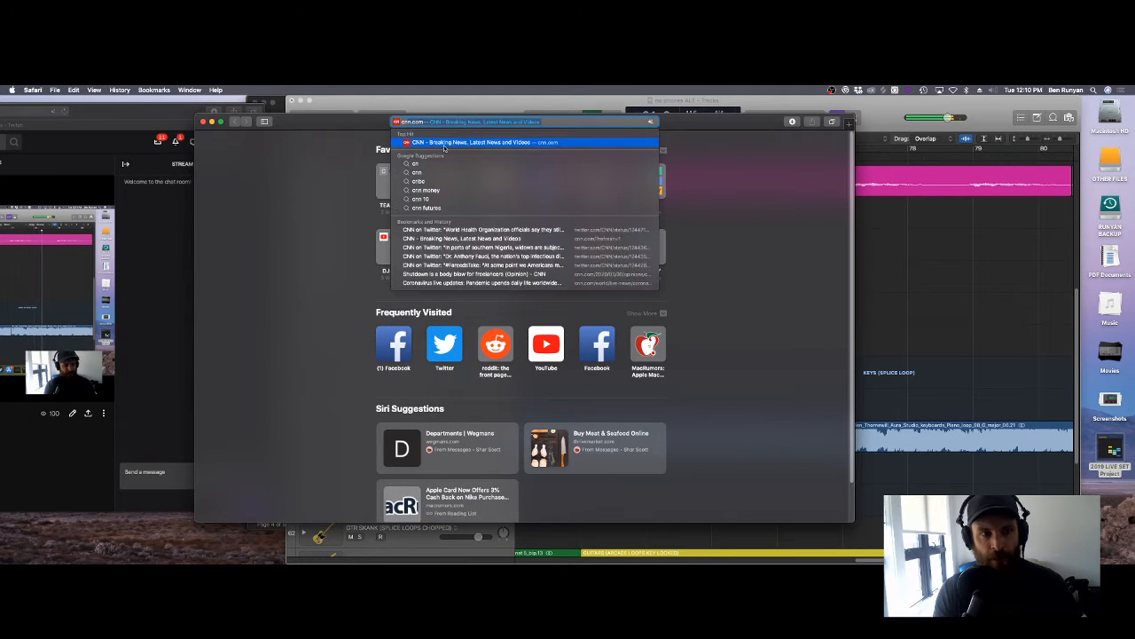
key("BackSpace")
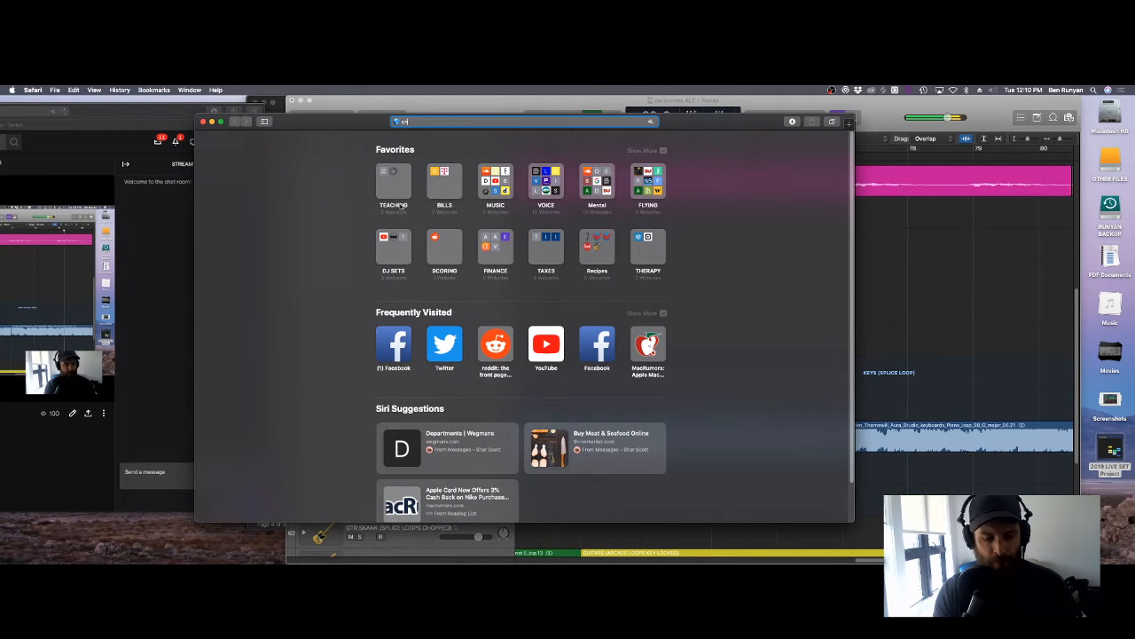
key("BackSpace")
key("BackSpace")
Step: Load splice.com in the new browser window
type("s")
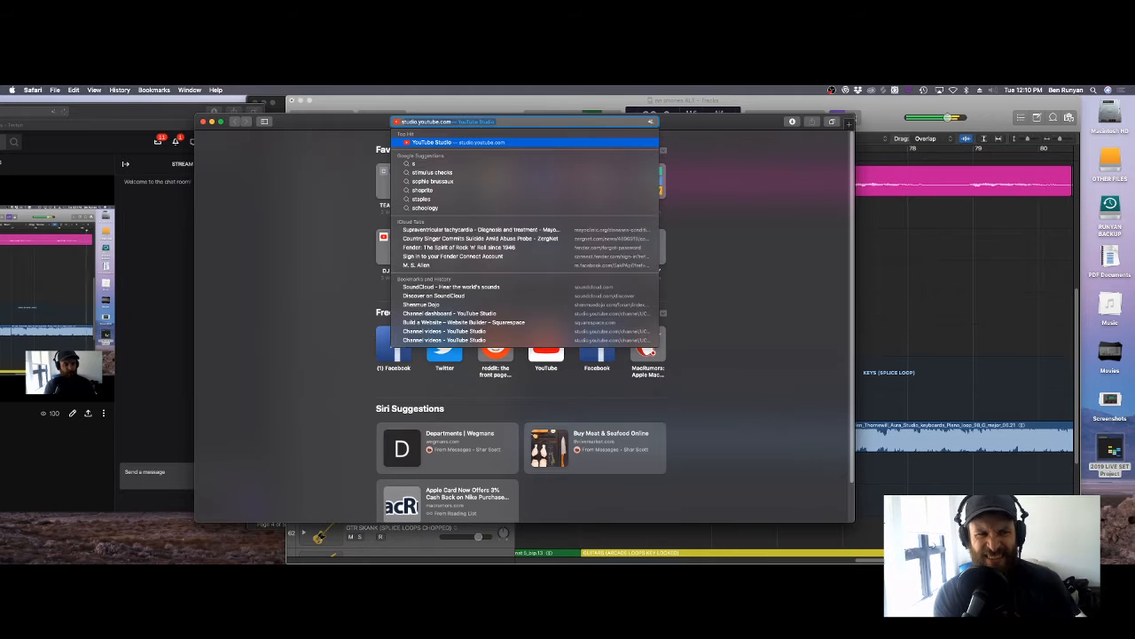
type("plice.com")
key("Return")
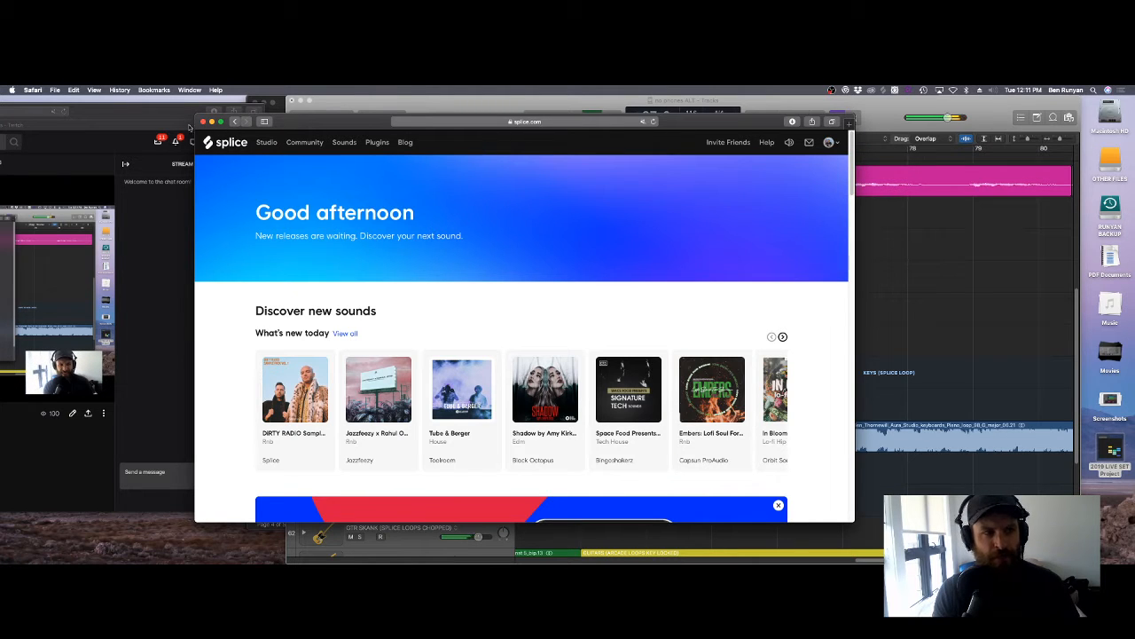
Step: Close the Splice window, consult the Relative key table on Wikipedia, and return to the Twitch page with its window moved aside
left_click(204, 121)
left_click_drag(170, 114, 611, 117)
left_click(54, 129)
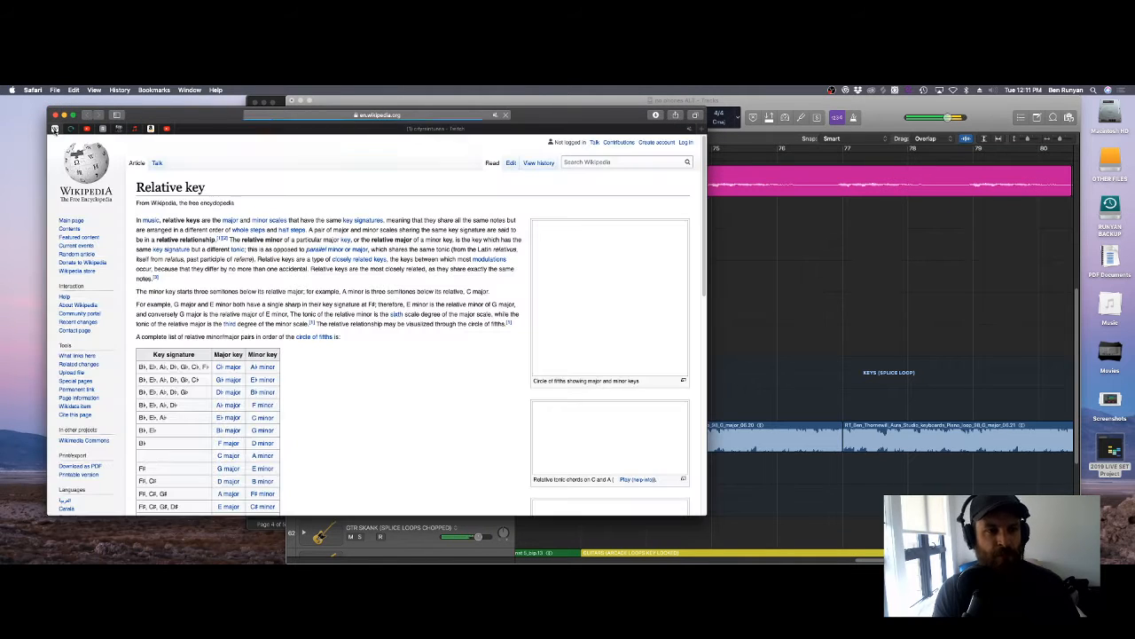
scroll(312, 365, "down", 10)
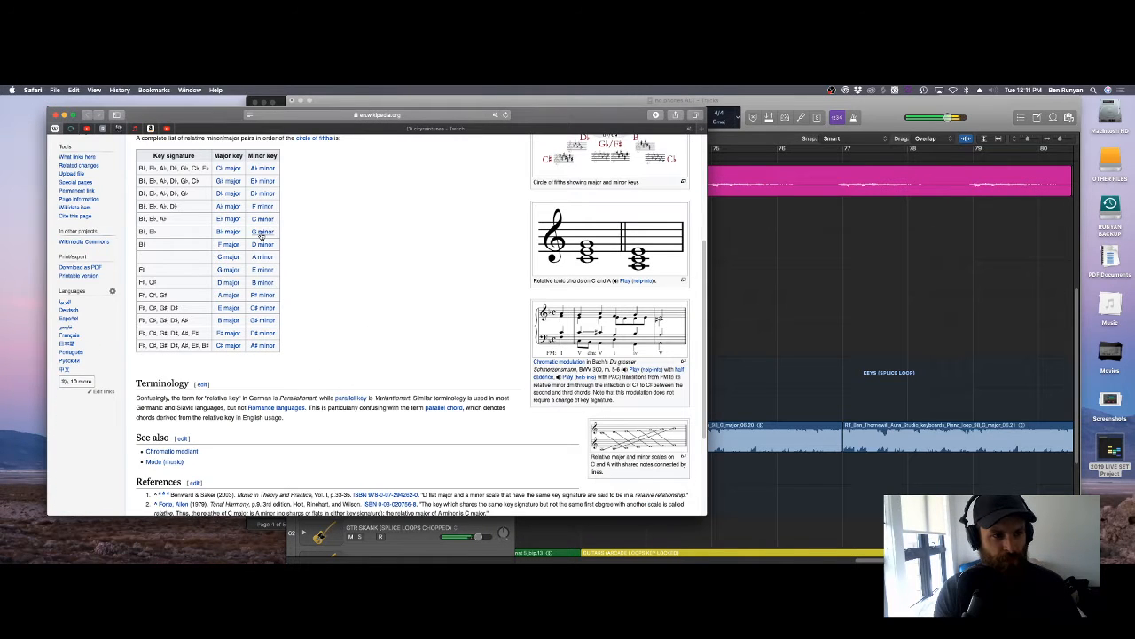
mouse_move(261, 235)
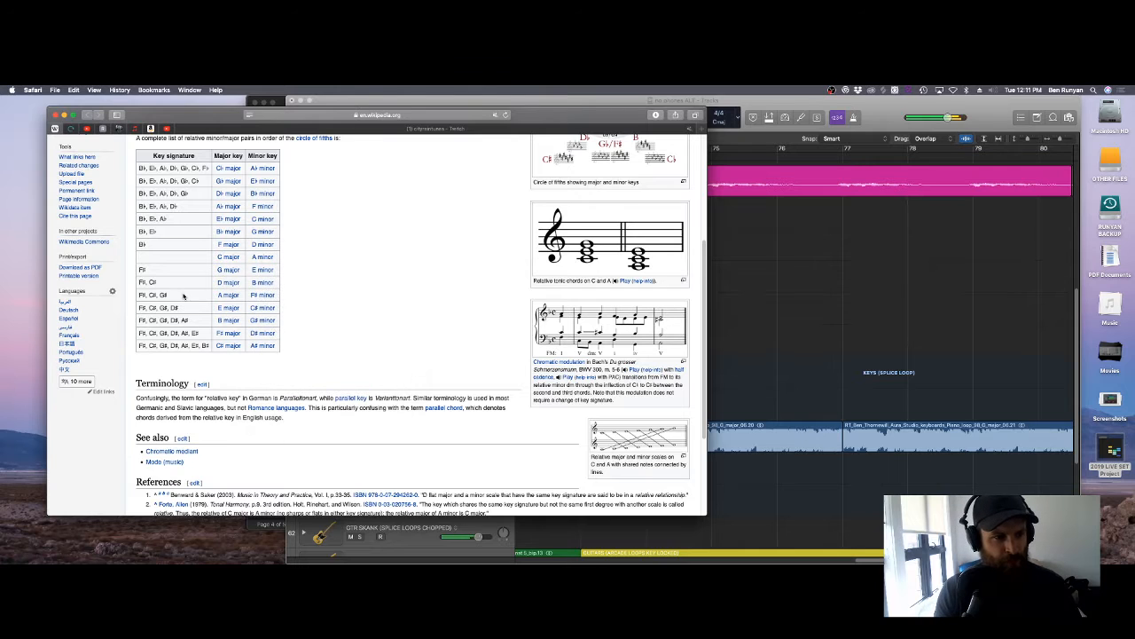
left_click(440, 129)
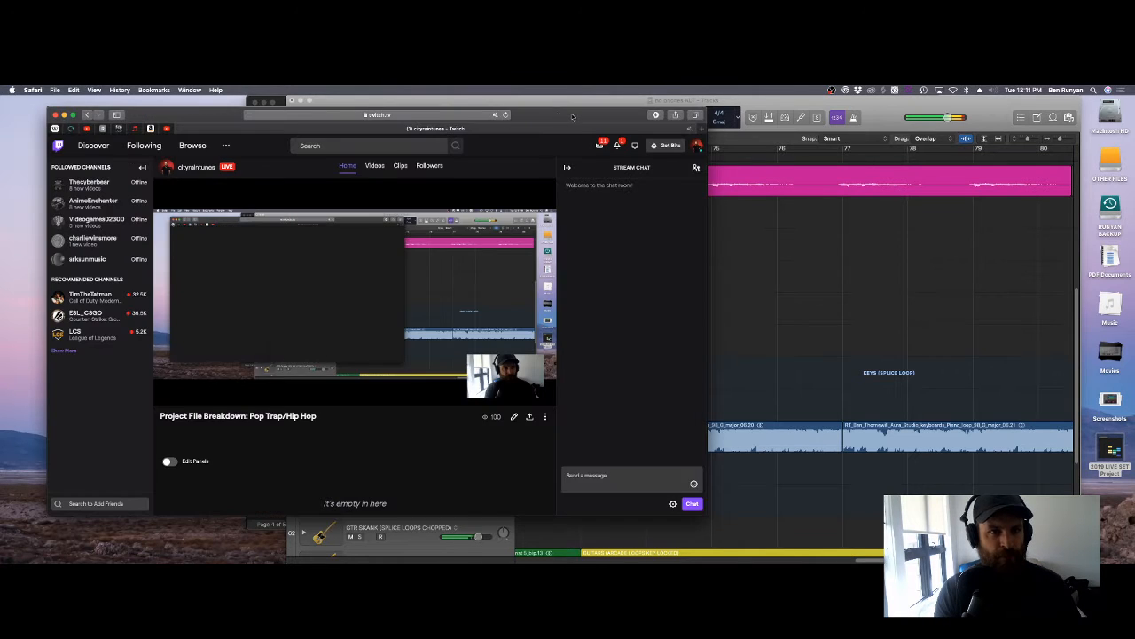
left_click_drag(575, 114, 92, 105)
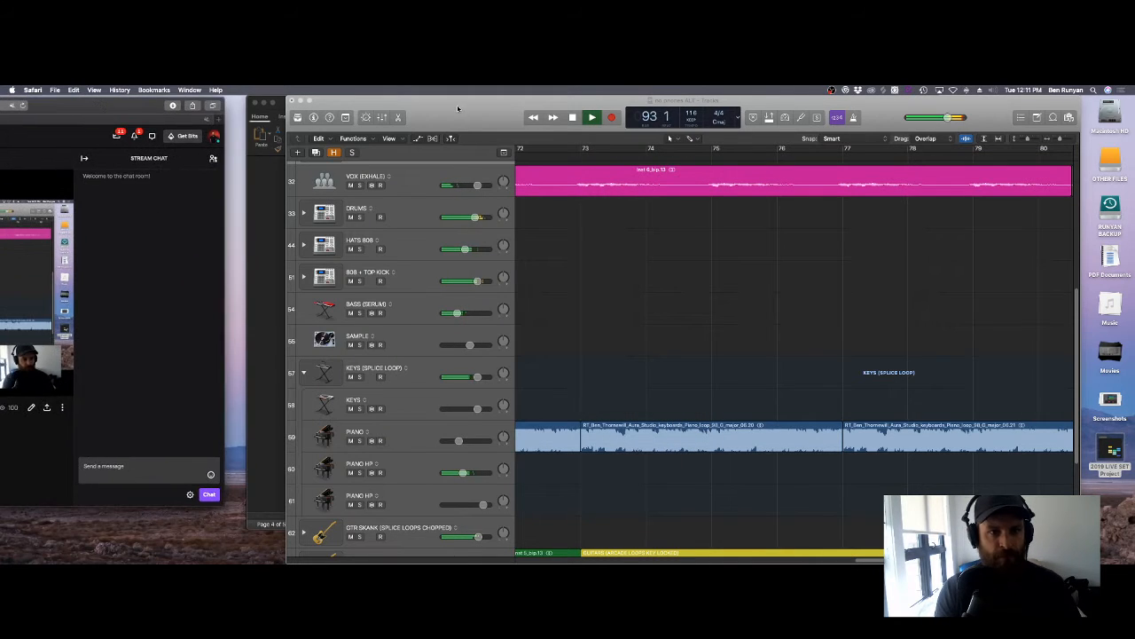
Step: Return to Logic Pro X, stop playback, zoom out the arrangement and collapse the VOCALS stack
left_click_drag(527, 104, 479, 107)
left_click_drag(1015, 139, 1008, 139)
key("space")
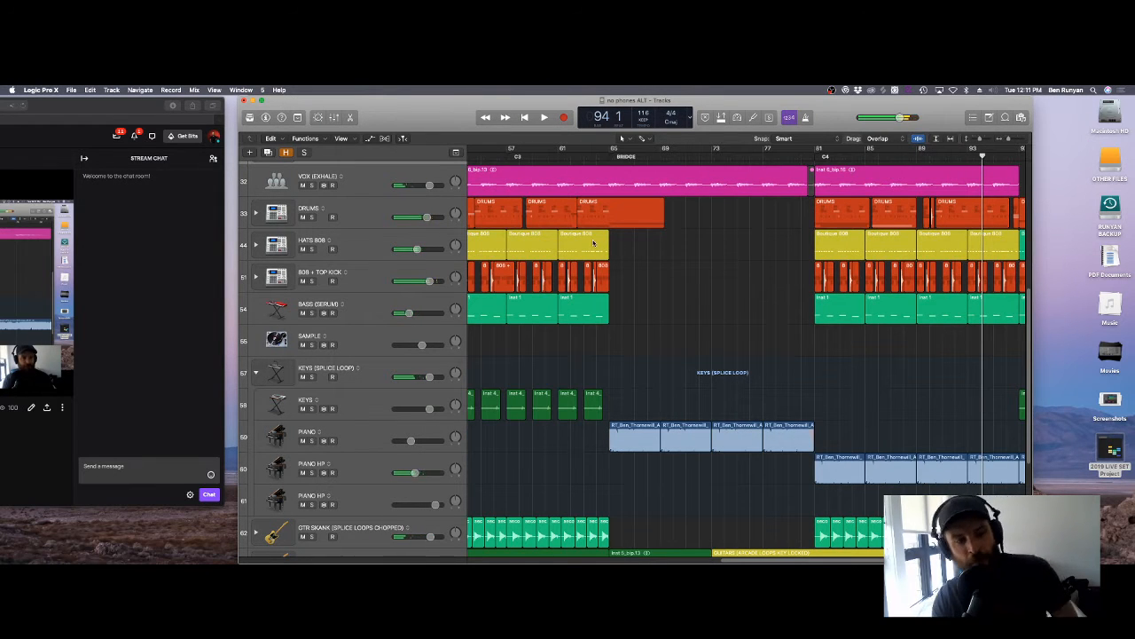
scroll(376, 257, "up", 5)
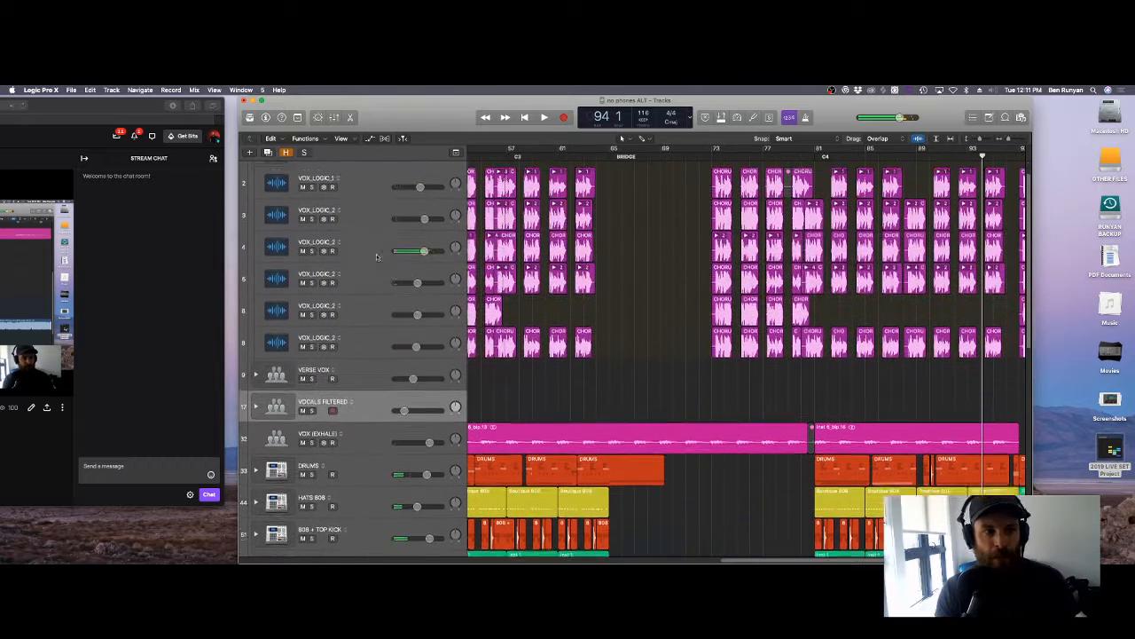
scroll(376, 257, "up", 1)
left_click(256, 177)
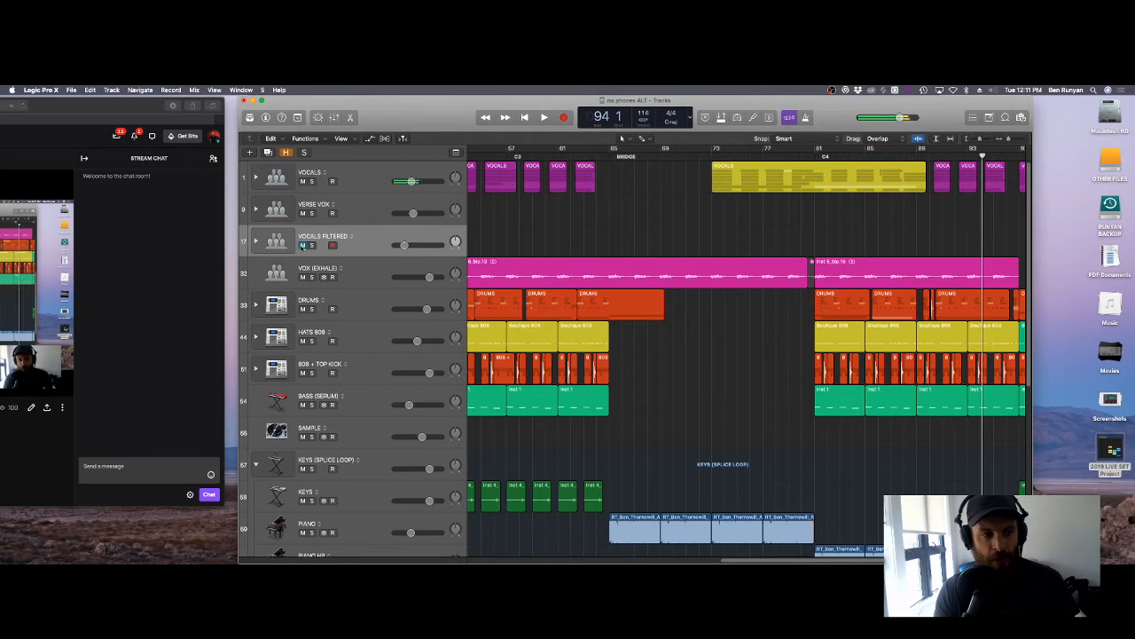
Step: Show the mixer and set the audio input device to None in the preferences
key("x")
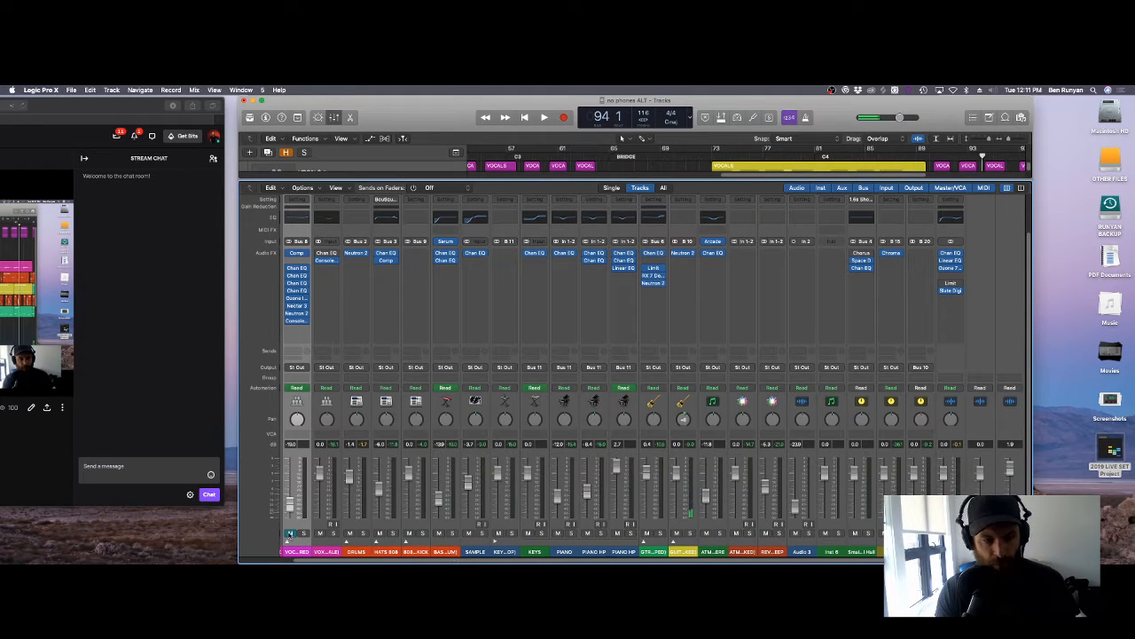
key("super+comma")
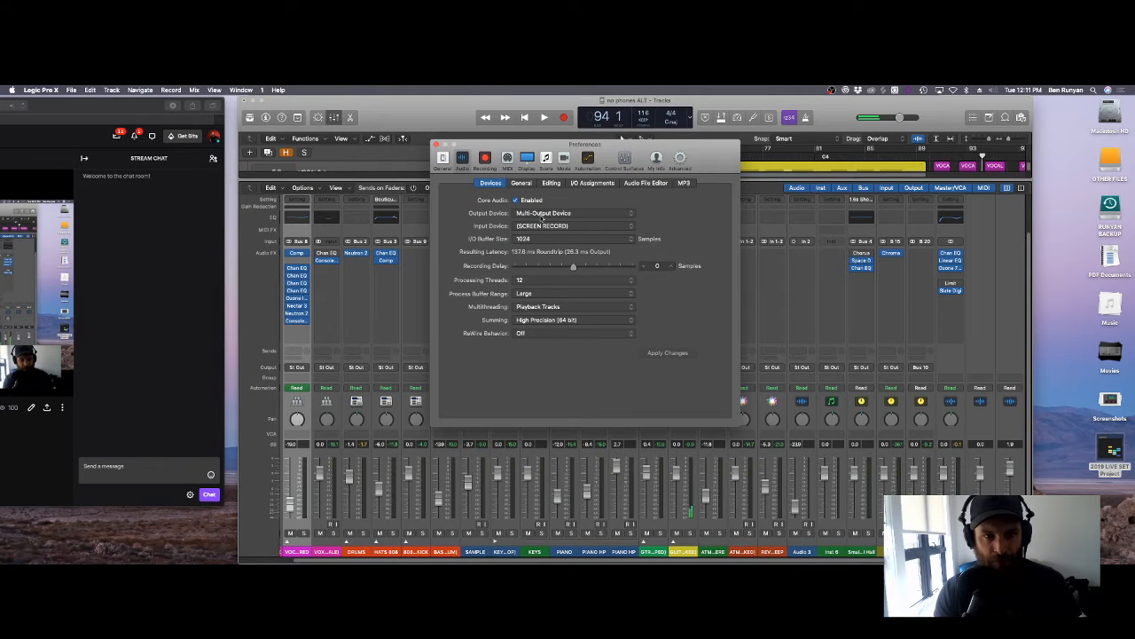
left_click(546, 227)
left_click(532, 165)
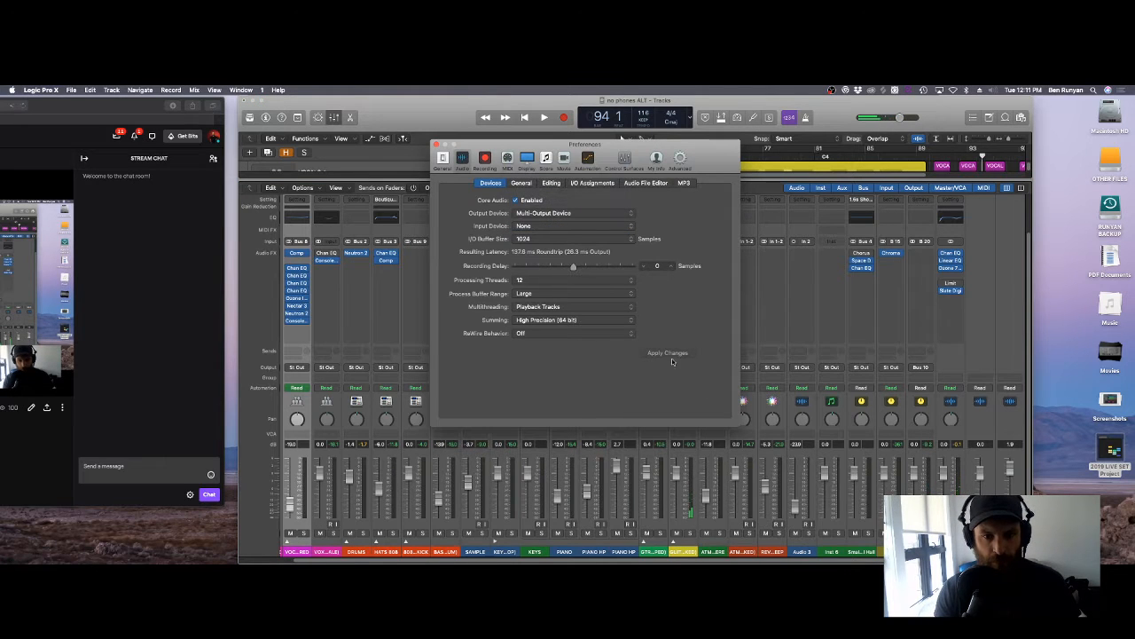
left_click(437, 145)
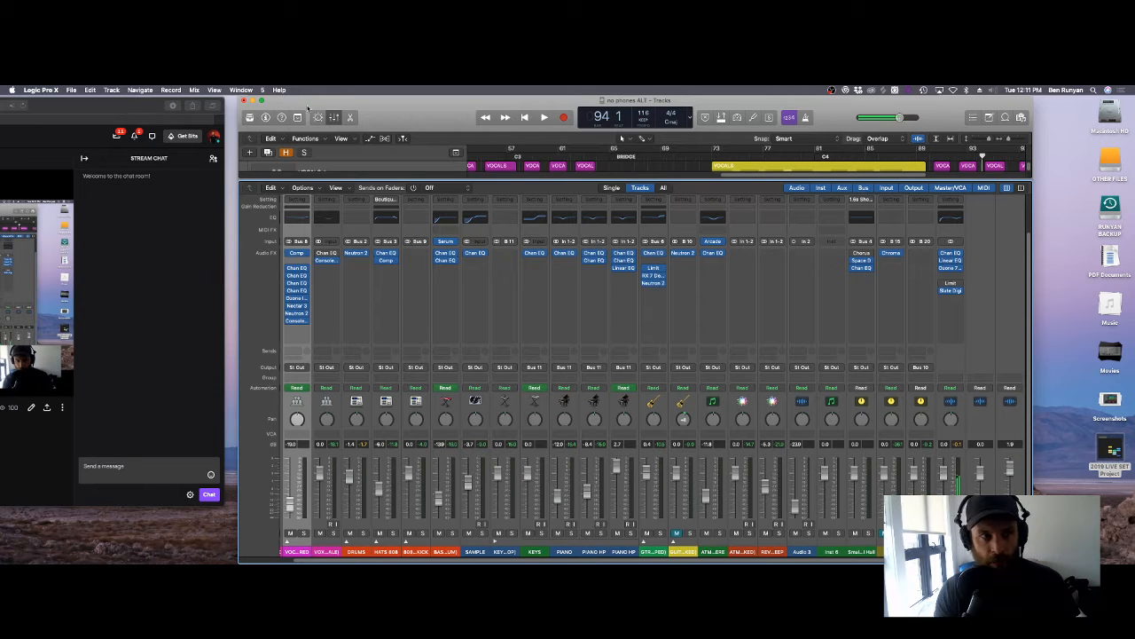
Step: Reload the "no phones ALT" project from the recent projects and clear the Word document window out of view
left_click(71, 90)
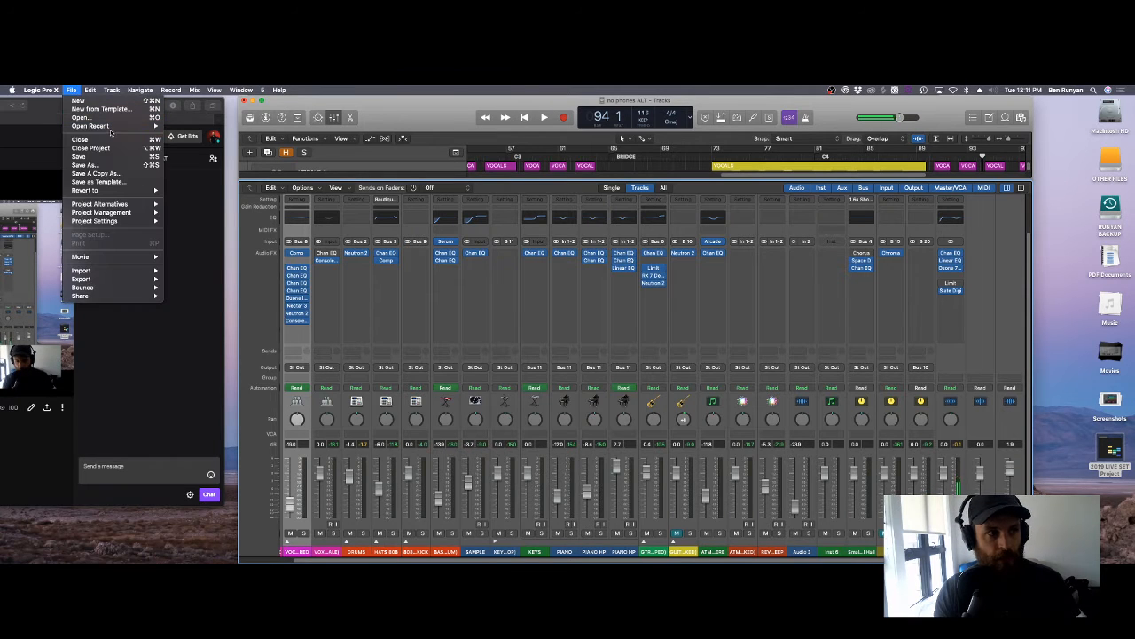
mouse_move(114, 131)
left_click(211, 126)
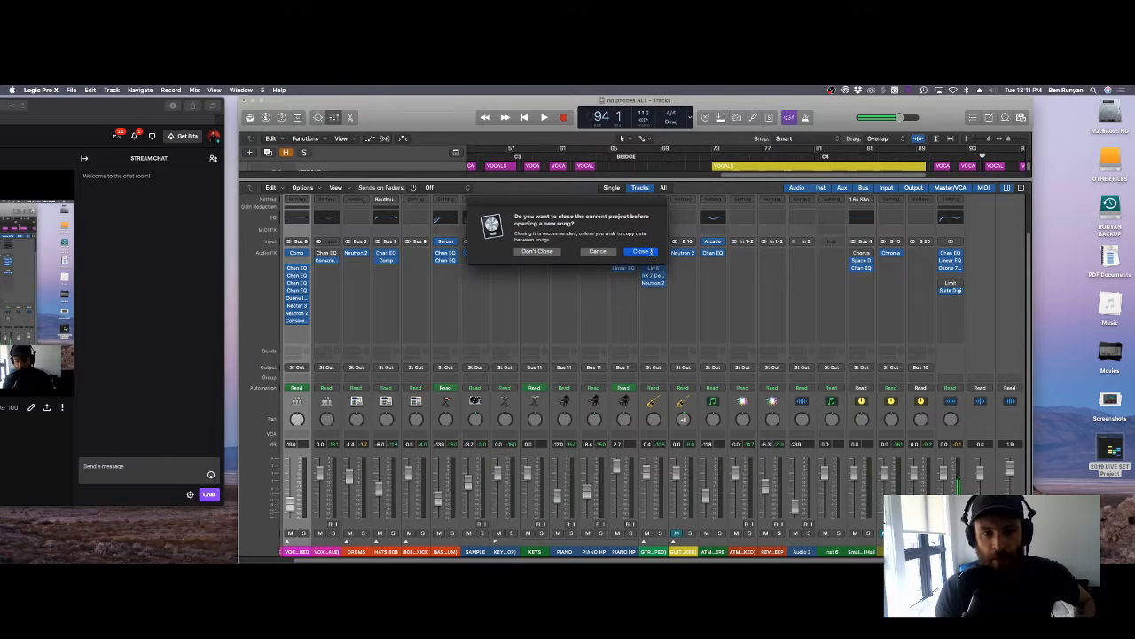
left_click(538, 251)
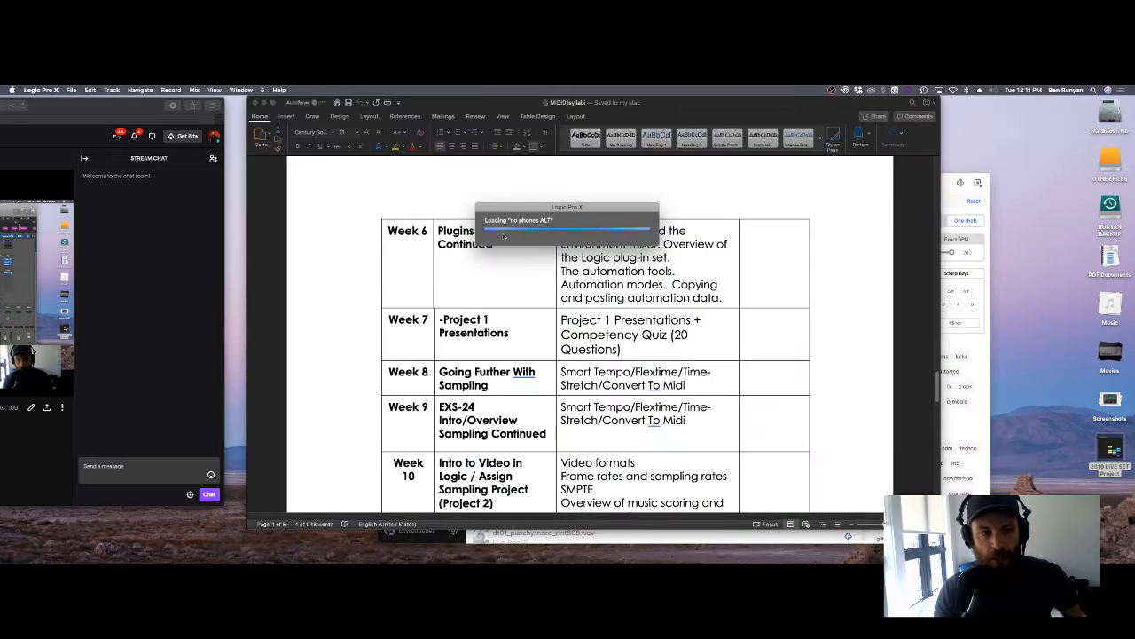
left_click(257, 103)
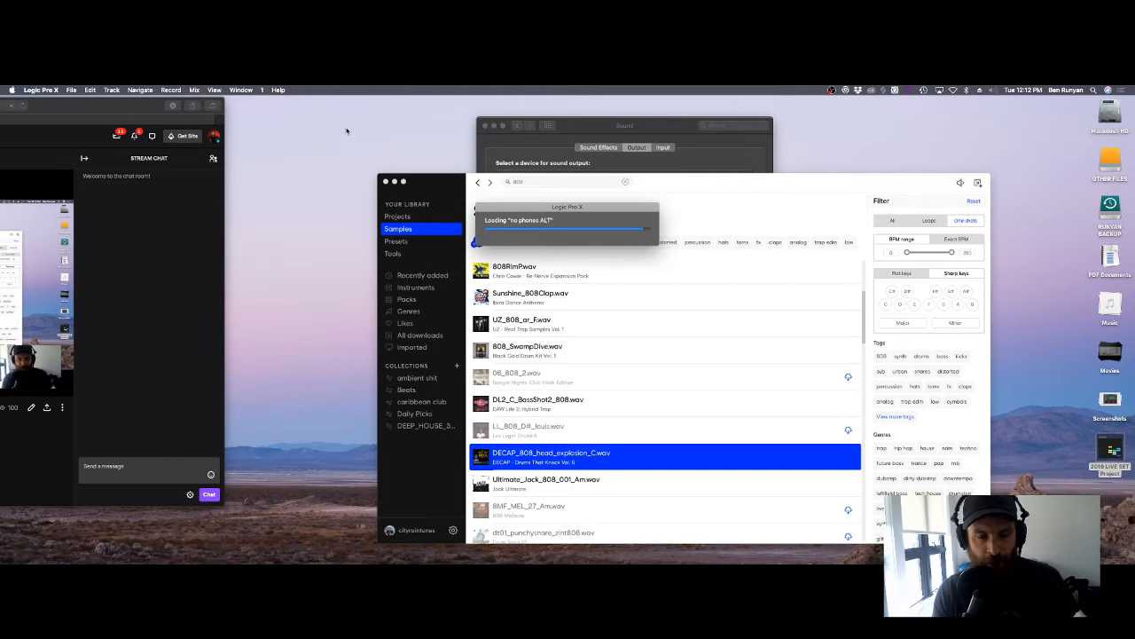
Step: Play the reloaded project into the first chorus, stop it, and shrink and move the project window beside the stream window
key("space")
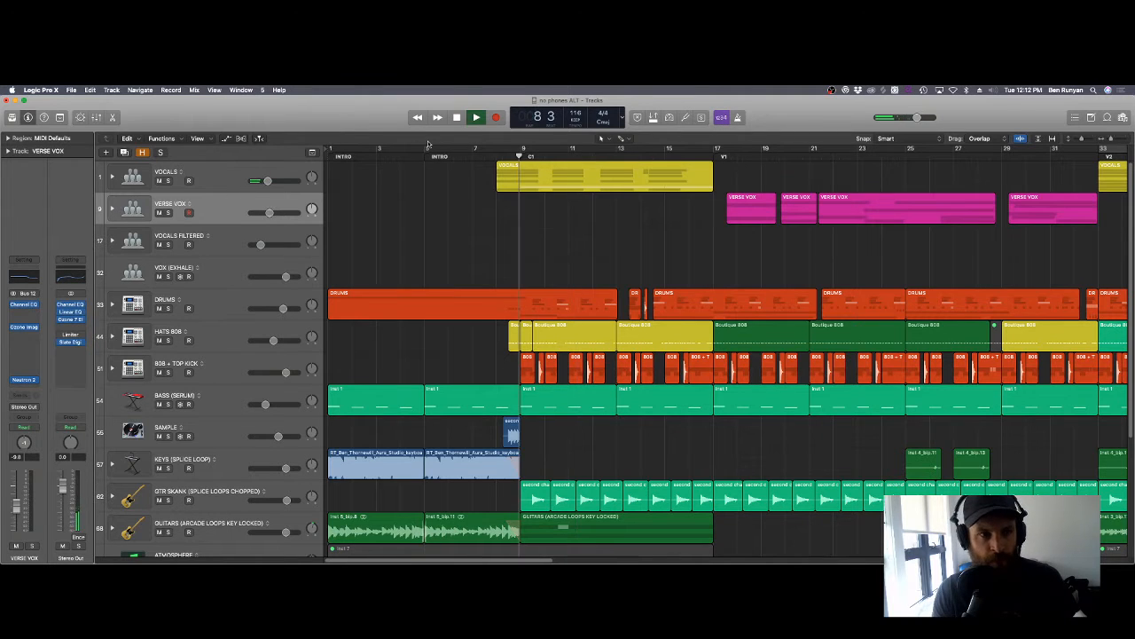
key("space")
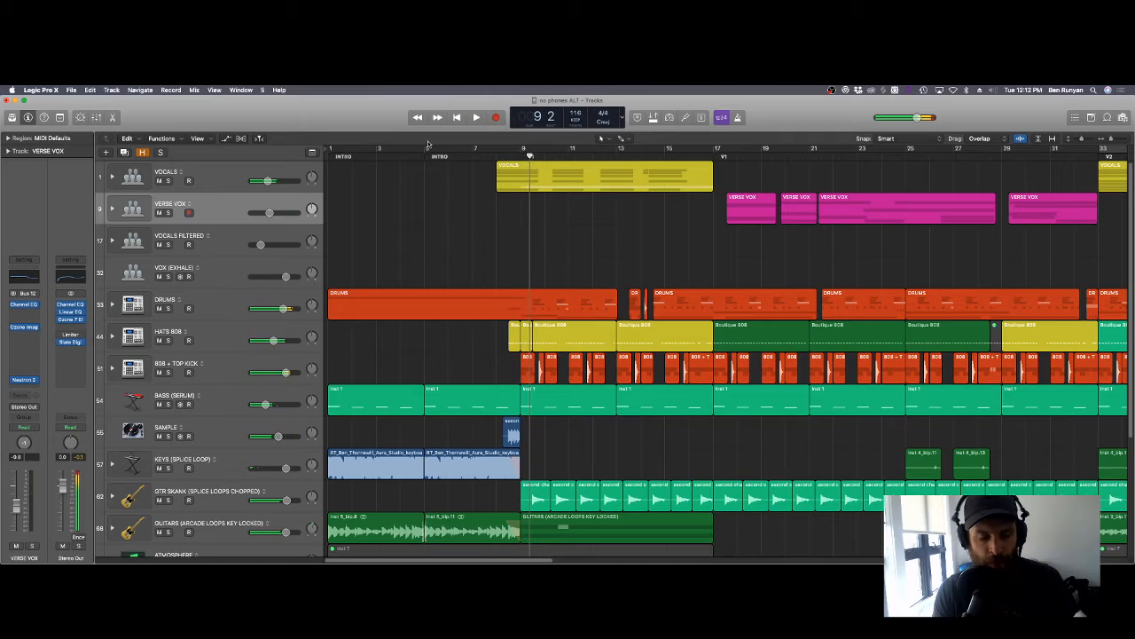
left_click_drag(178, 109, 247, 132)
left_click_drag(1067, 134, 928, 142)
left_click_drag(1002, 128, 765, 152)
left_click_drag(651, 163, 1007, 99)
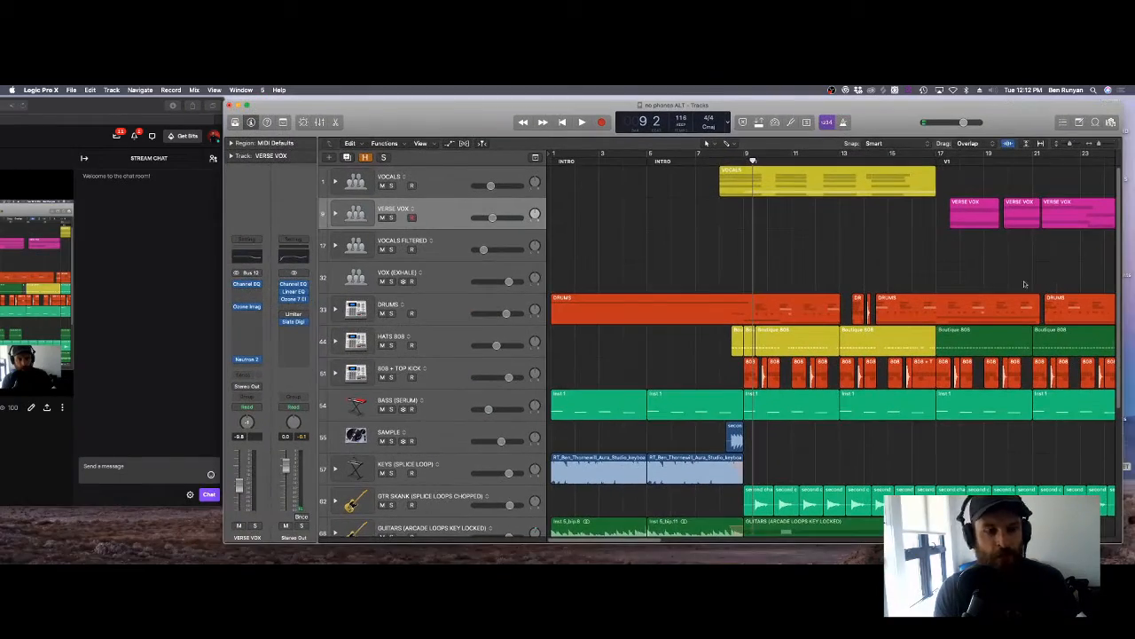
Step: Bring up the YouTube window with "Flashlight - Every Little Beat Of My Heart", play it from about 0:49 and dismiss the ad banner
left_click(1064, 548)
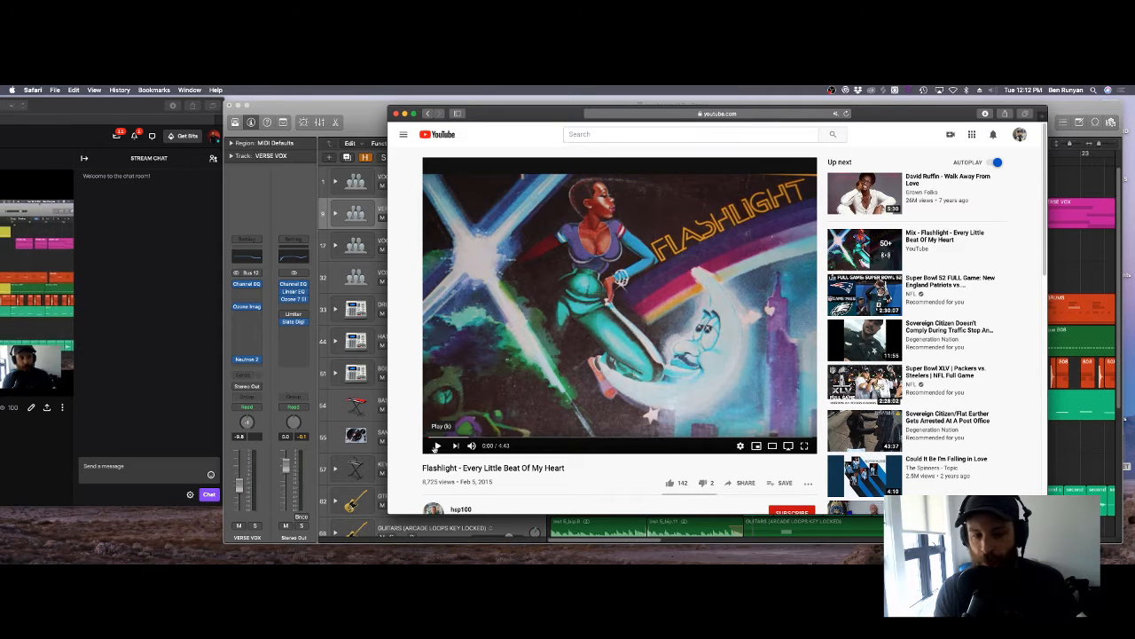
left_click(435, 446)
left_click(479, 436)
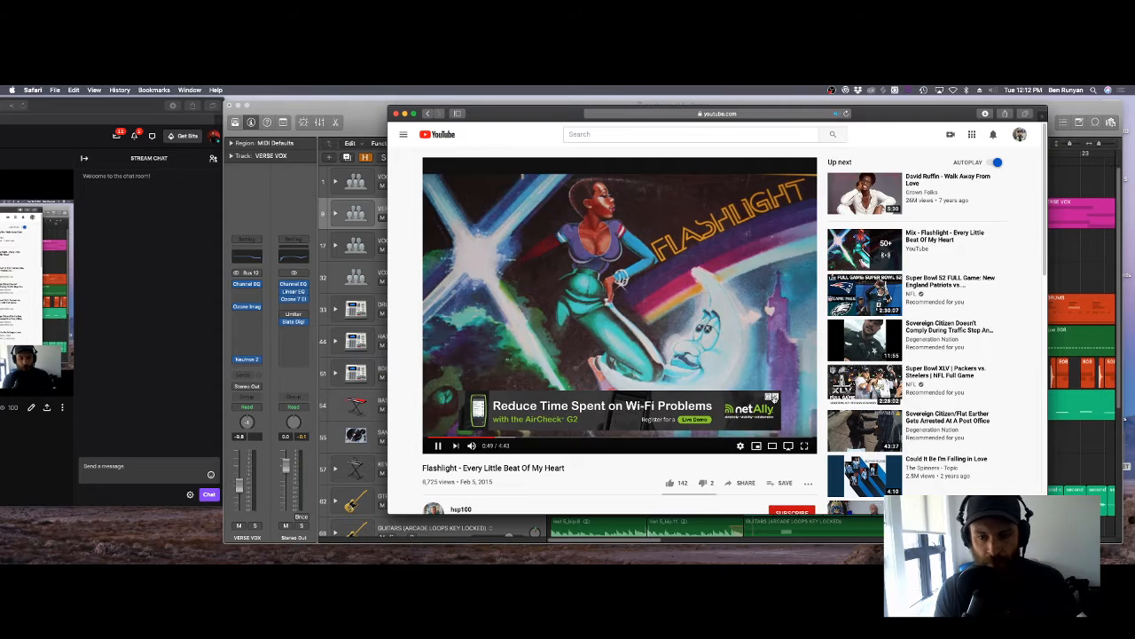
left_click(773, 397)
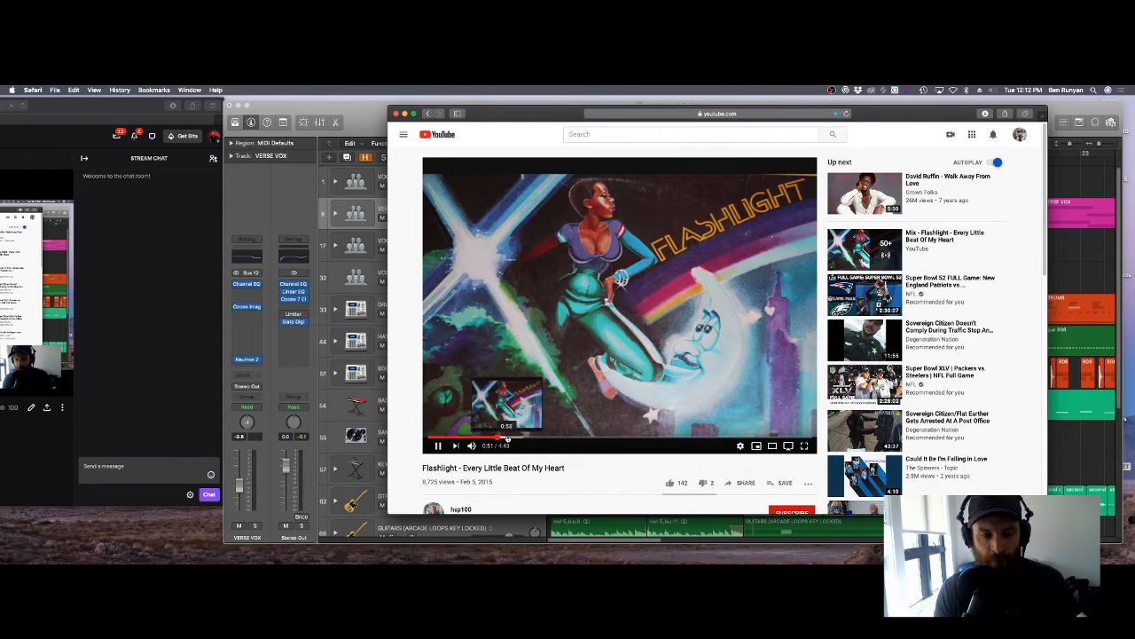
Step: Skip forward through the Flashlight song in short jumps to just before the two-minute mark, pause it and minimize the window
left_click(506, 438)
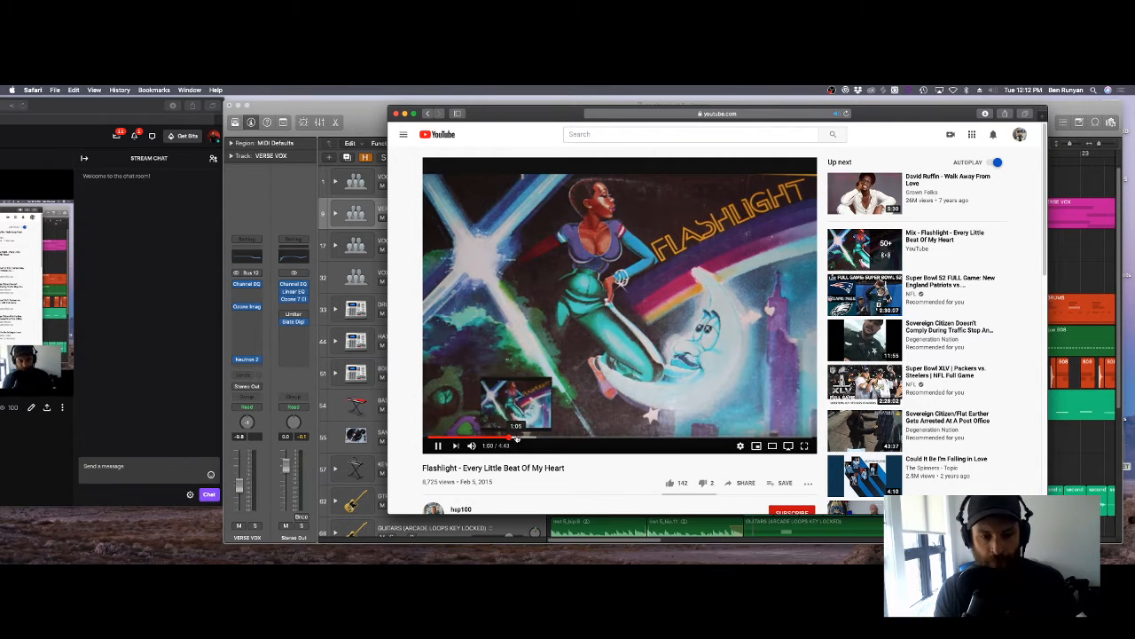
left_click(520, 438)
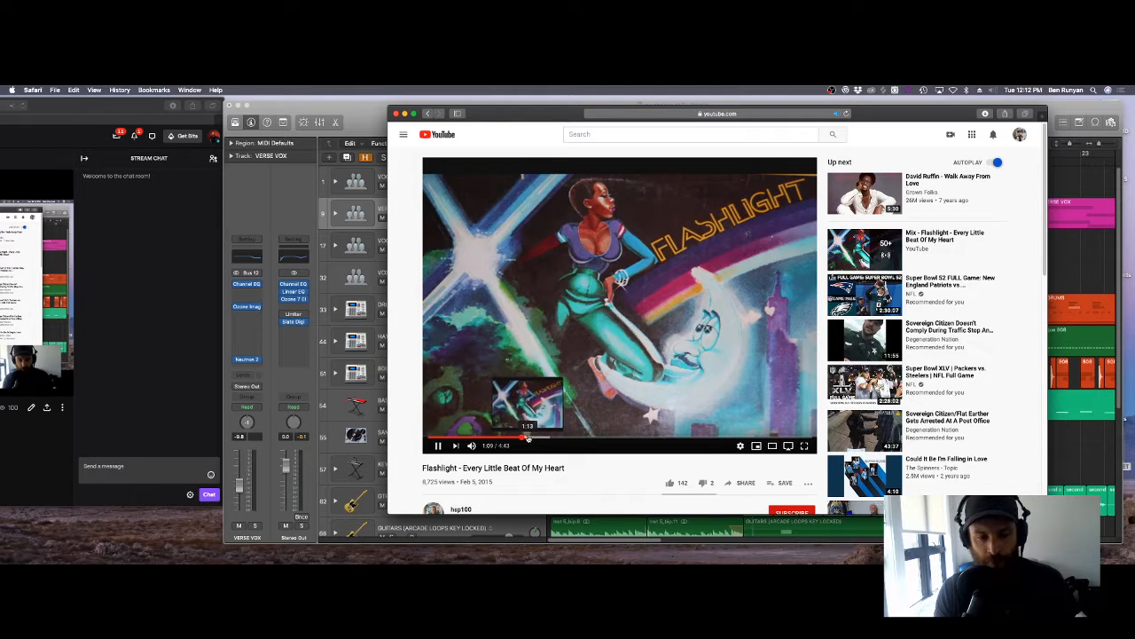
left_click(528, 438)
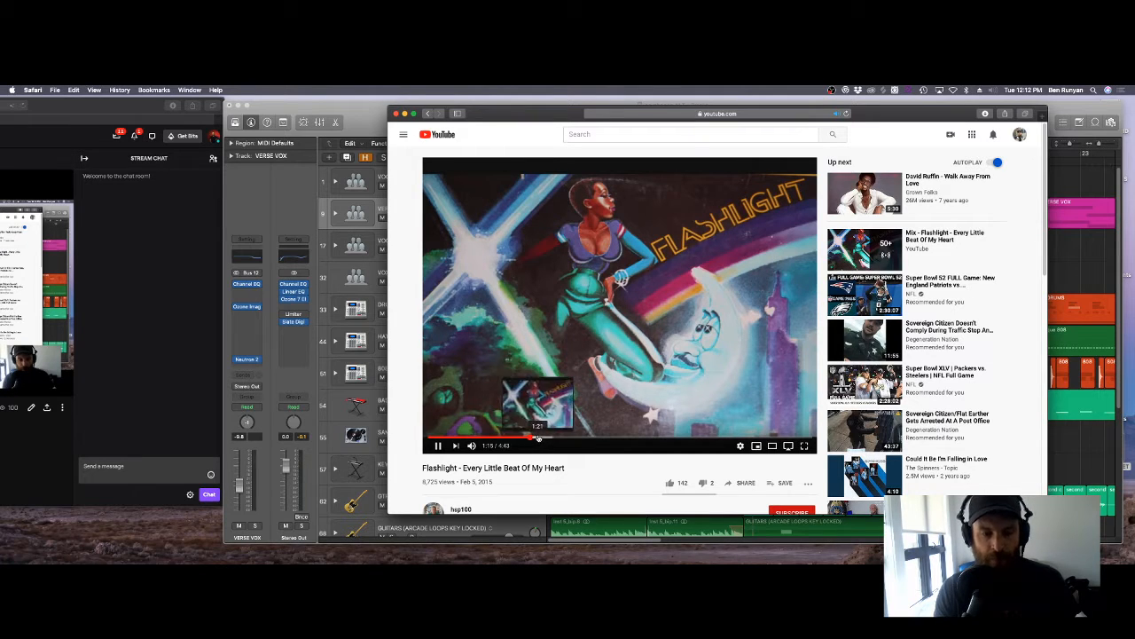
left_click(546, 438)
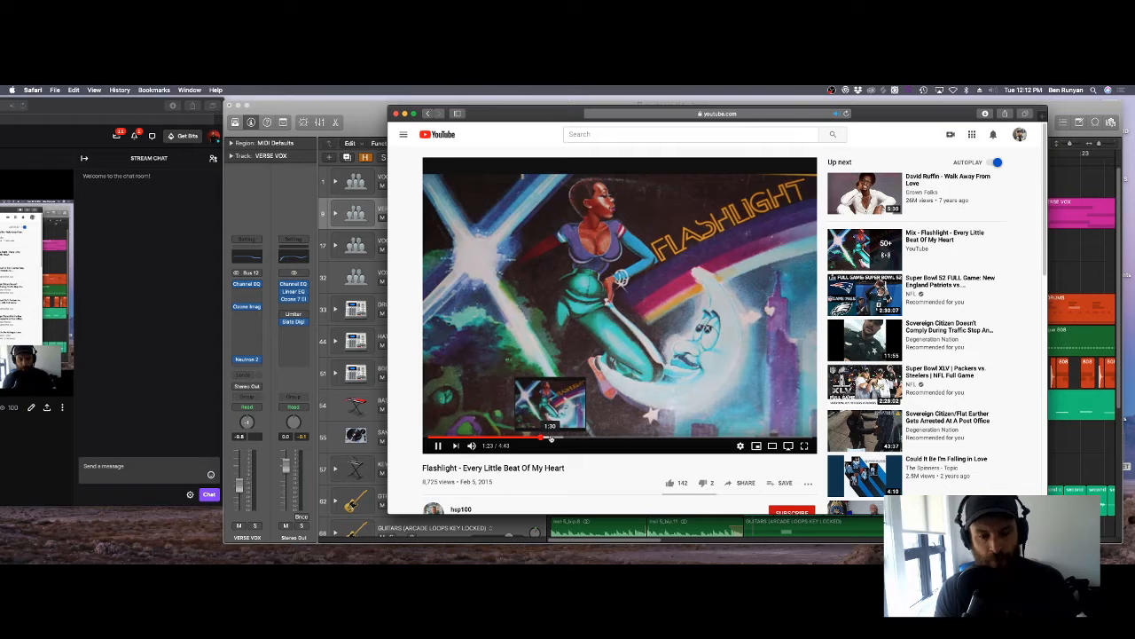
left_click(552, 437)
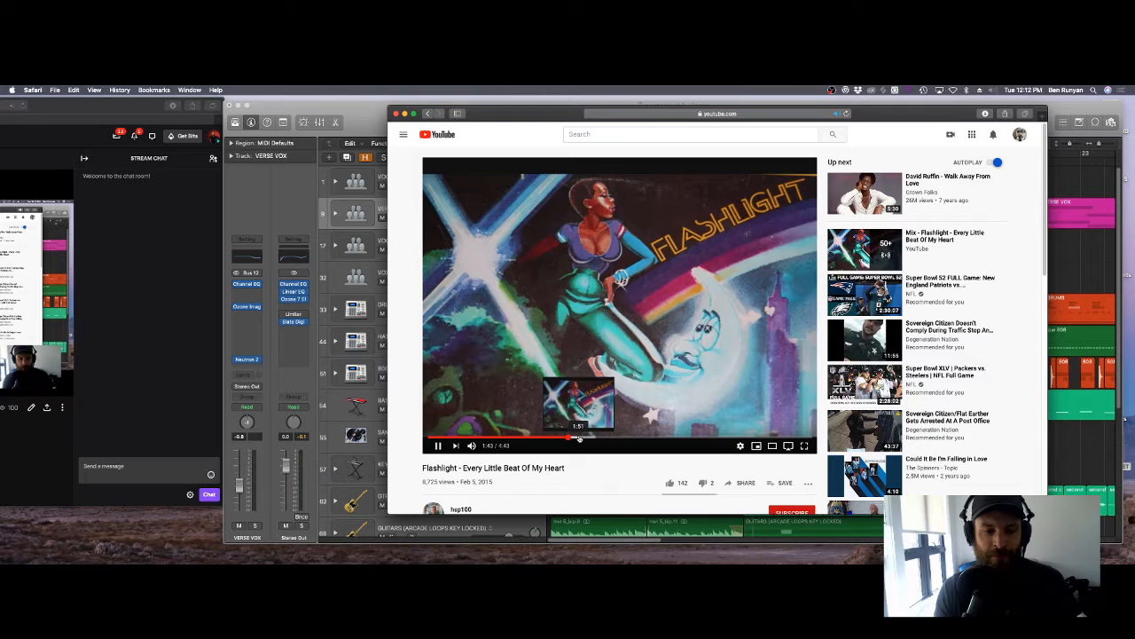
left_click(585, 438)
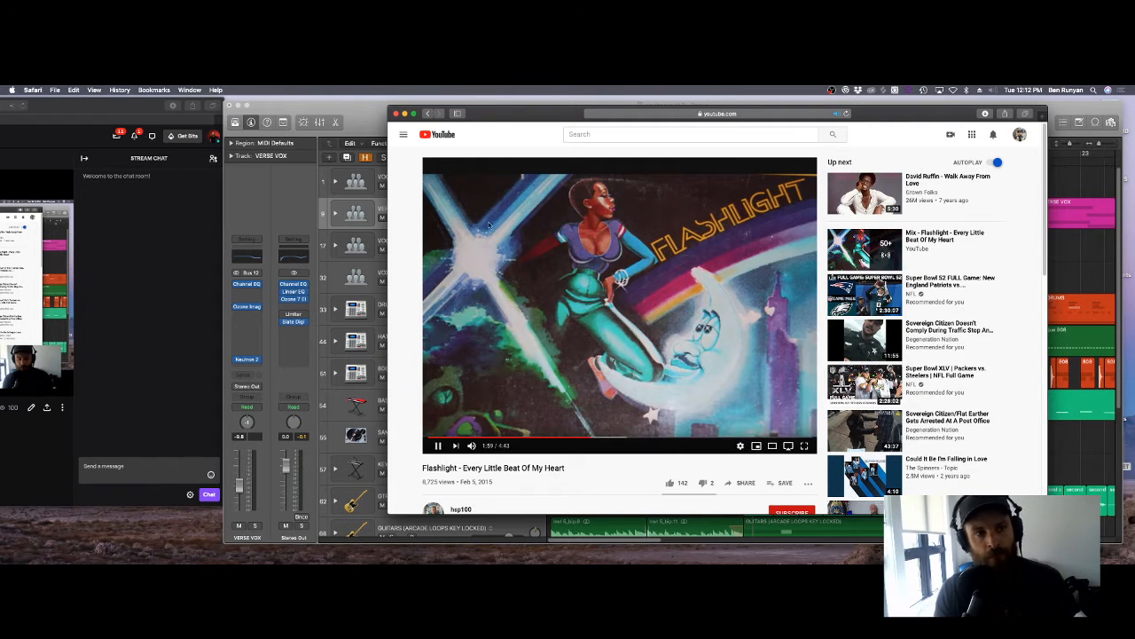
left_click(489, 226)
left_click(404, 114)
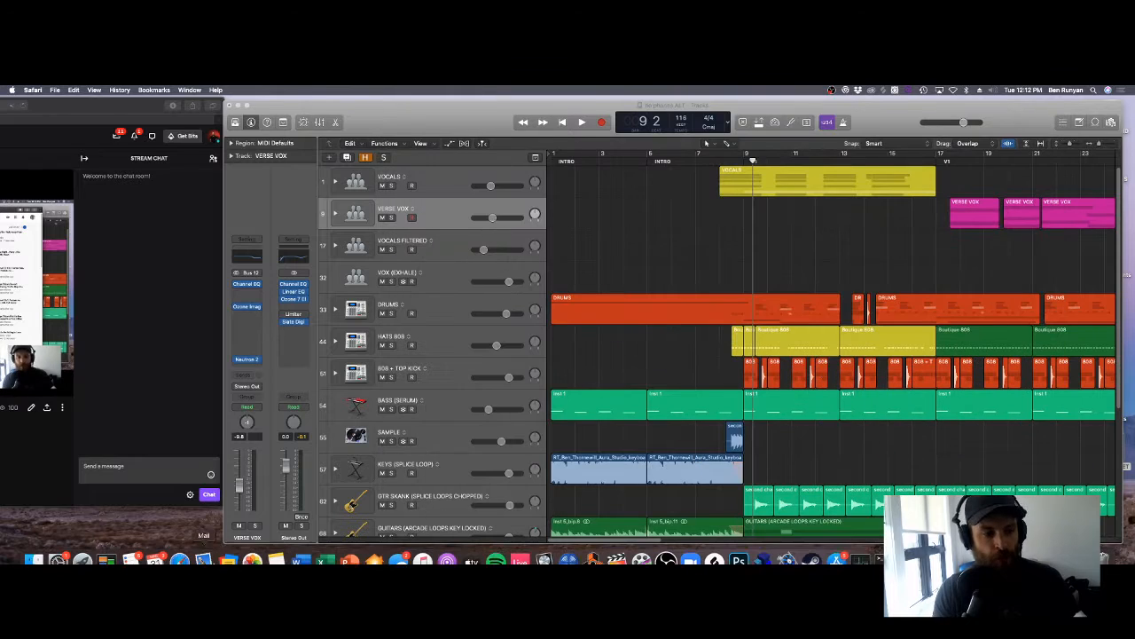
Step: Open the "second chance.als" set from the "second chance Project" folder in CITY RAIN and close the Finder window
left_click(34, 559)
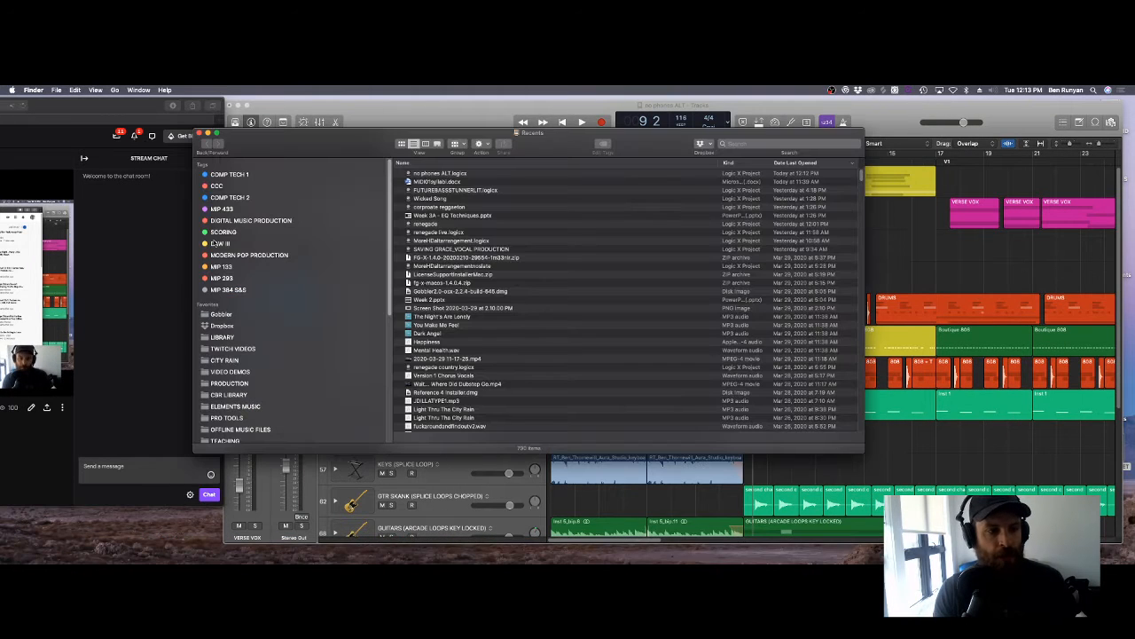
left_click(225, 360)
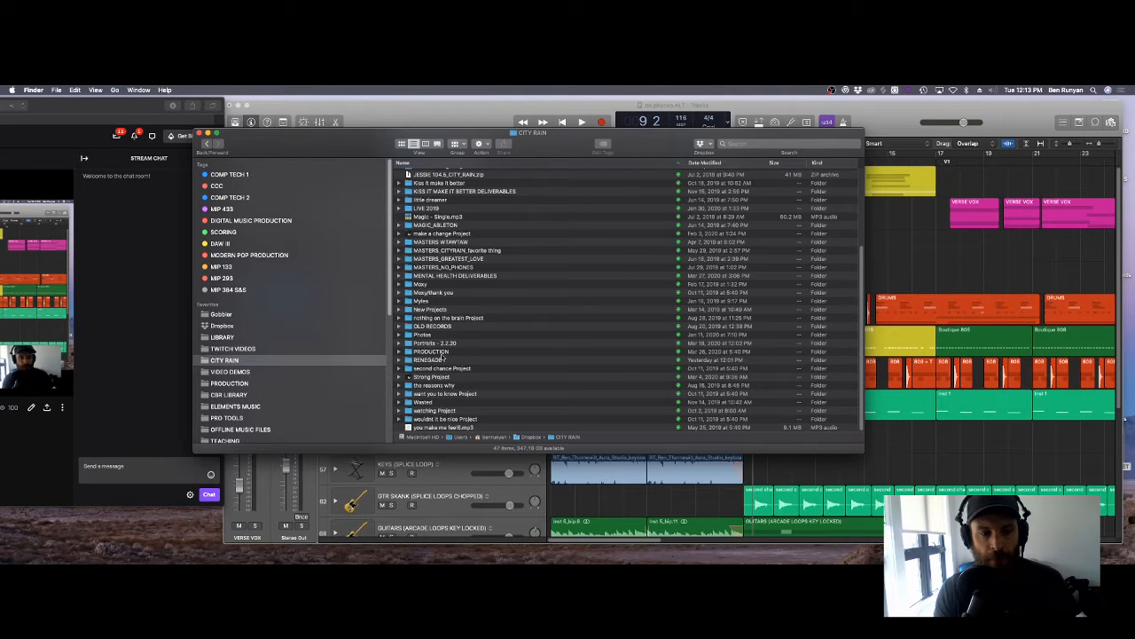
double_click(442, 369)
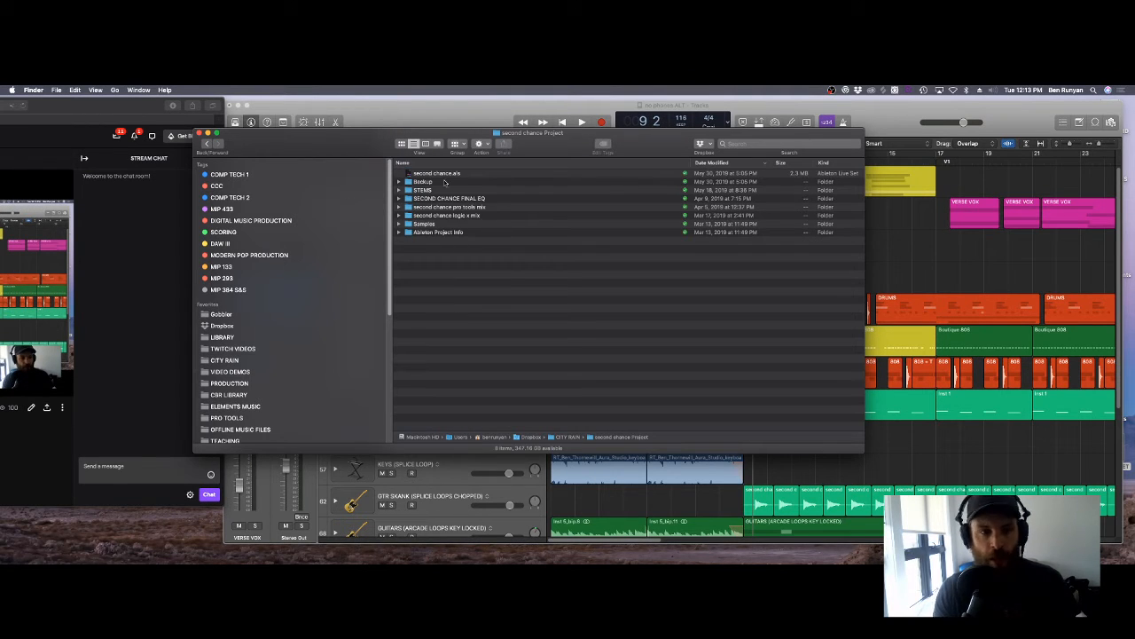
double_click(429, 174)
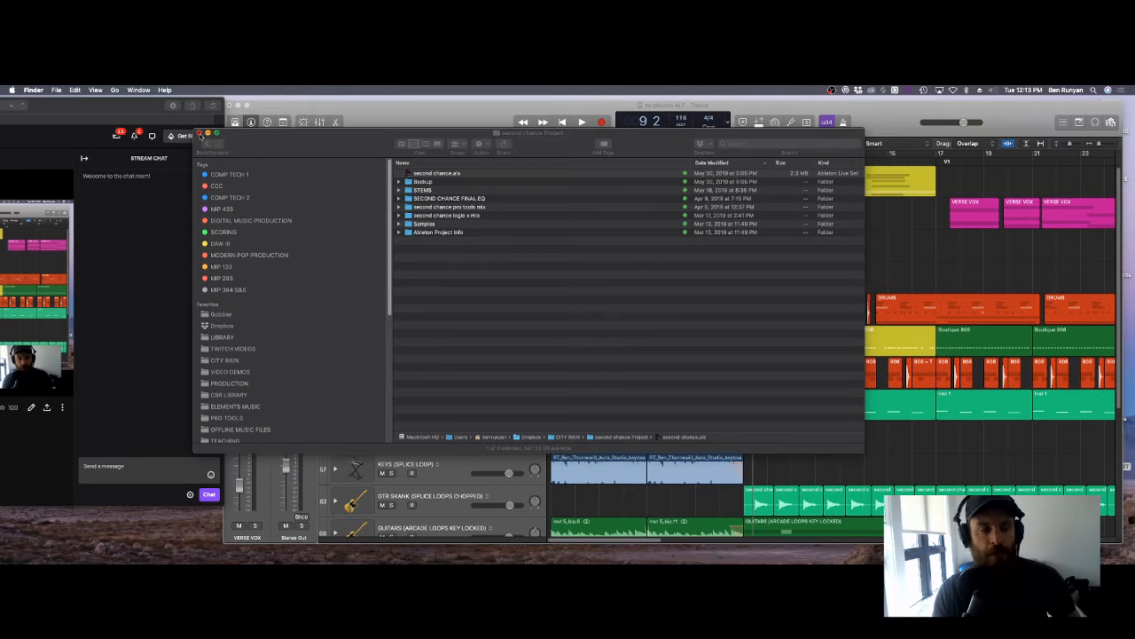
left_click(200, 134)
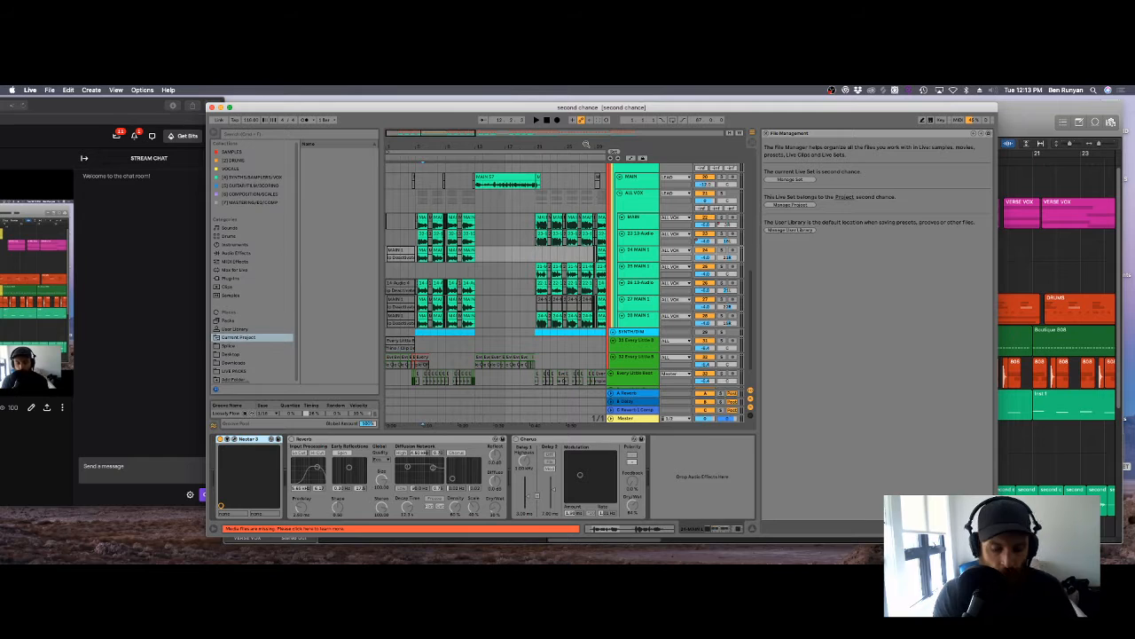
Step: Check the audio preferences, list the missing media files and look through the "second chance" arrangement for the Every Little Beat sample tracks
key("super+comma")
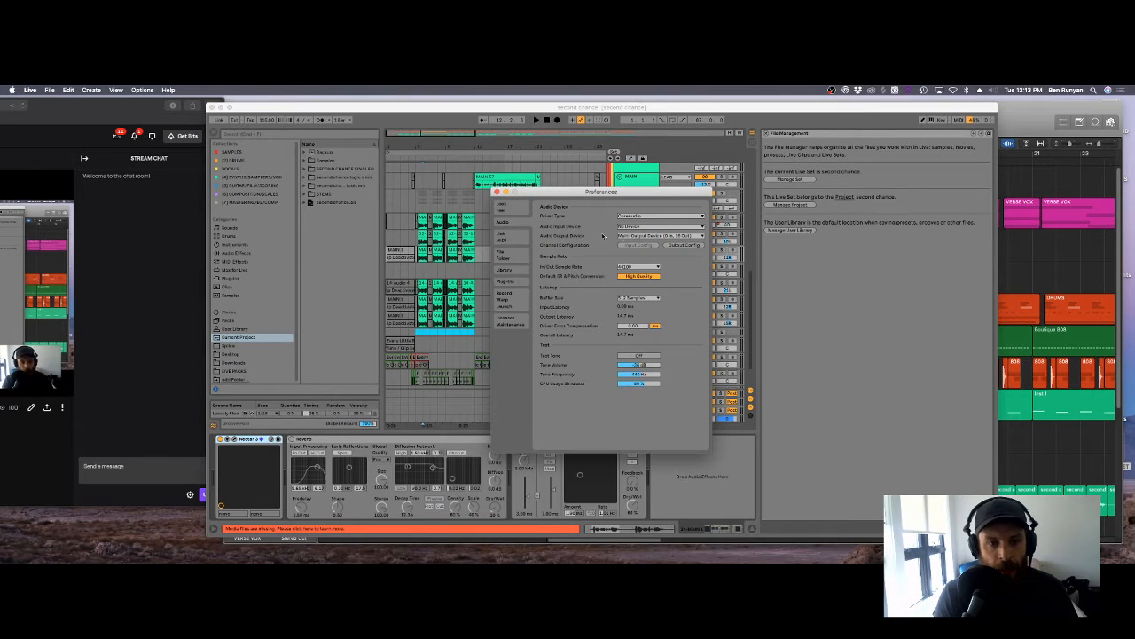
left_click(497, 193)
scroll(488, 348, "down", 5)
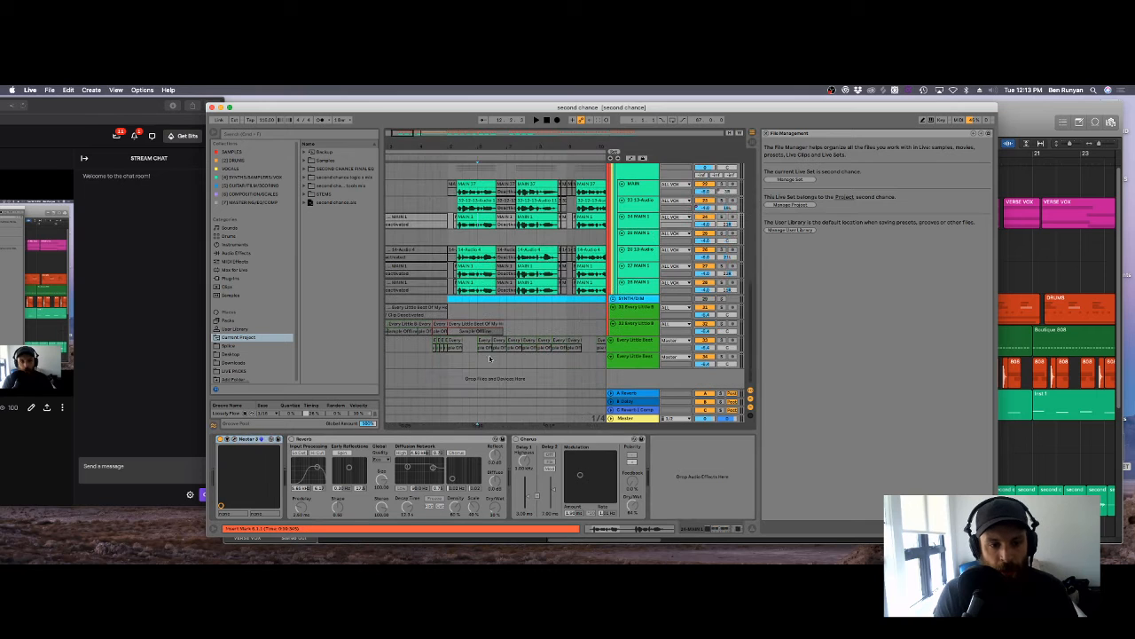
scroll(487, 348, "up", 8)
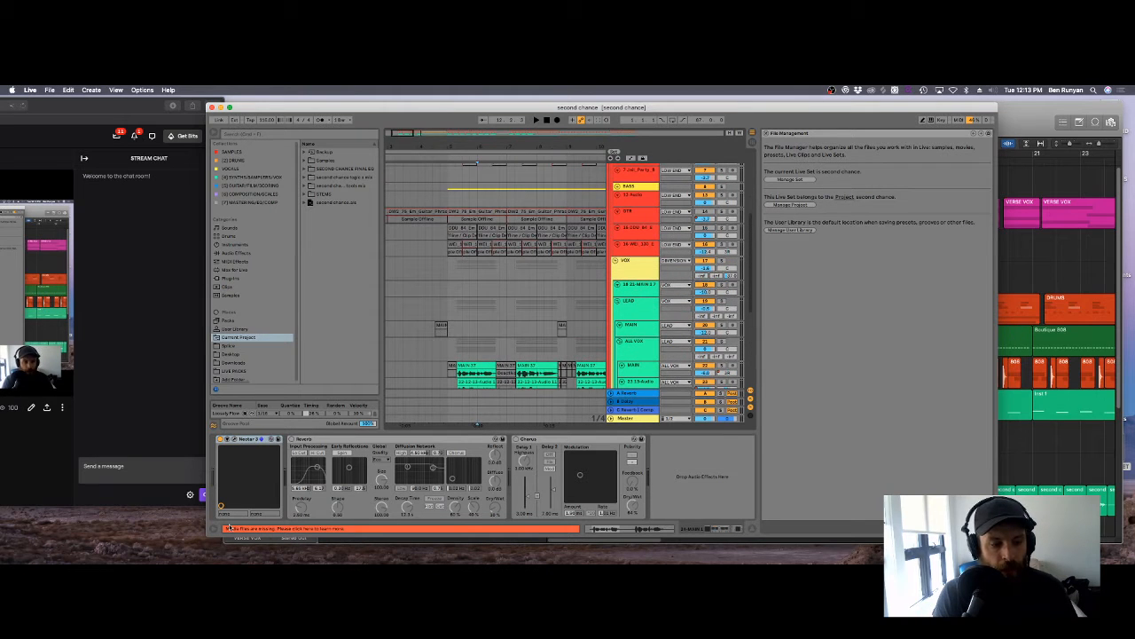
left_click(228, 528)
scroll(417, 389, "down", 5)
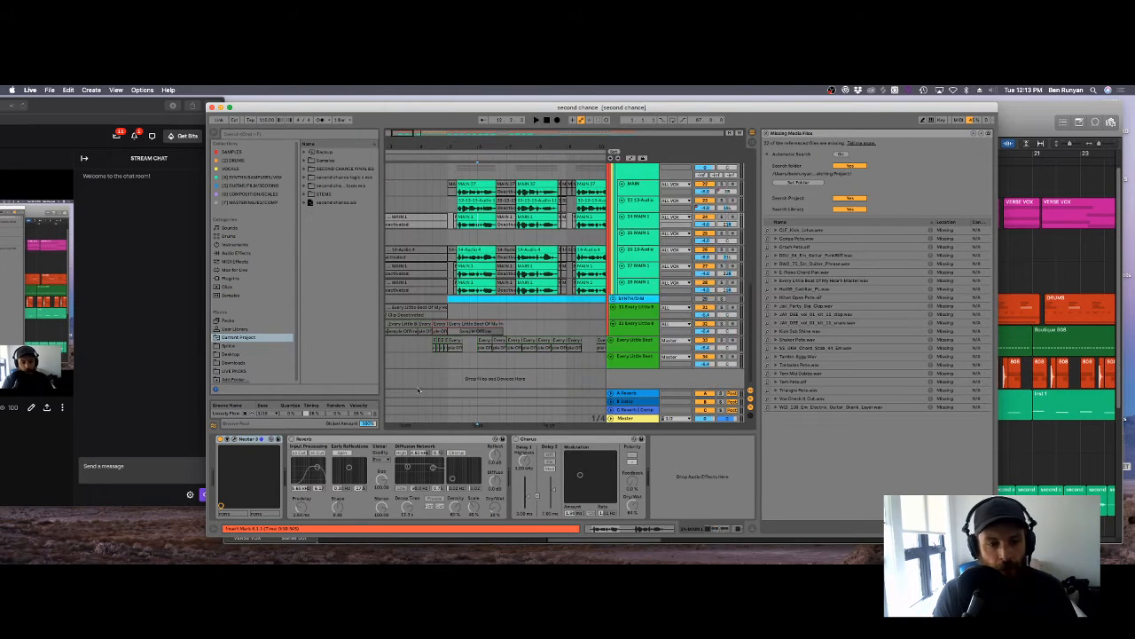
scroll(546, 355, "up", 10)
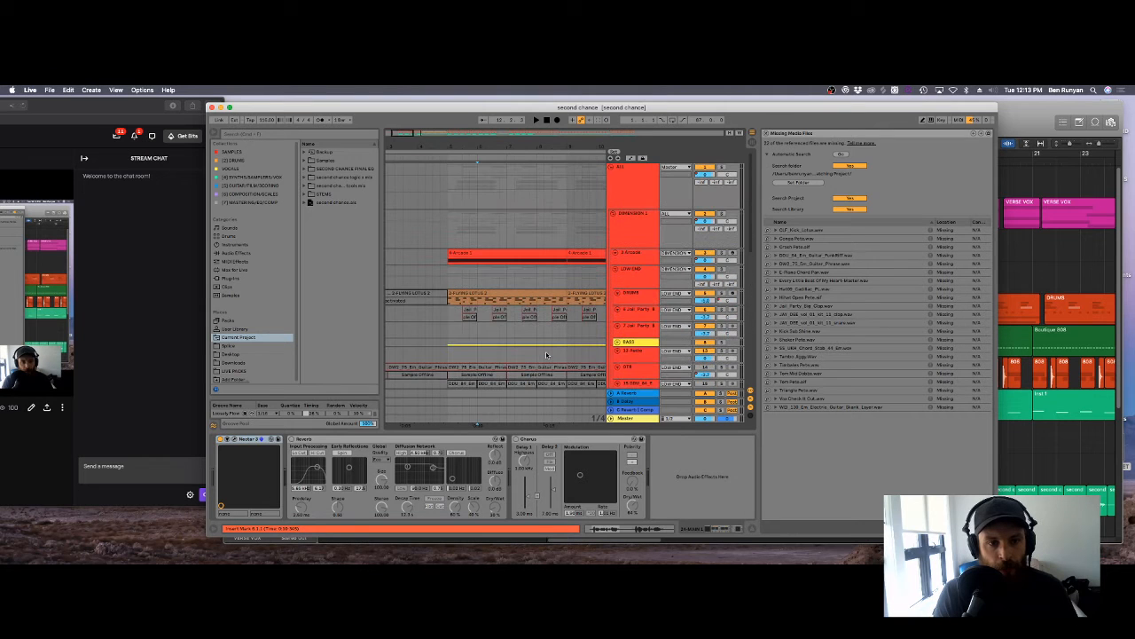
Step: Quit Ableton Live and return to the desktop with the "no phones ALT" project
left_click(51, 90)
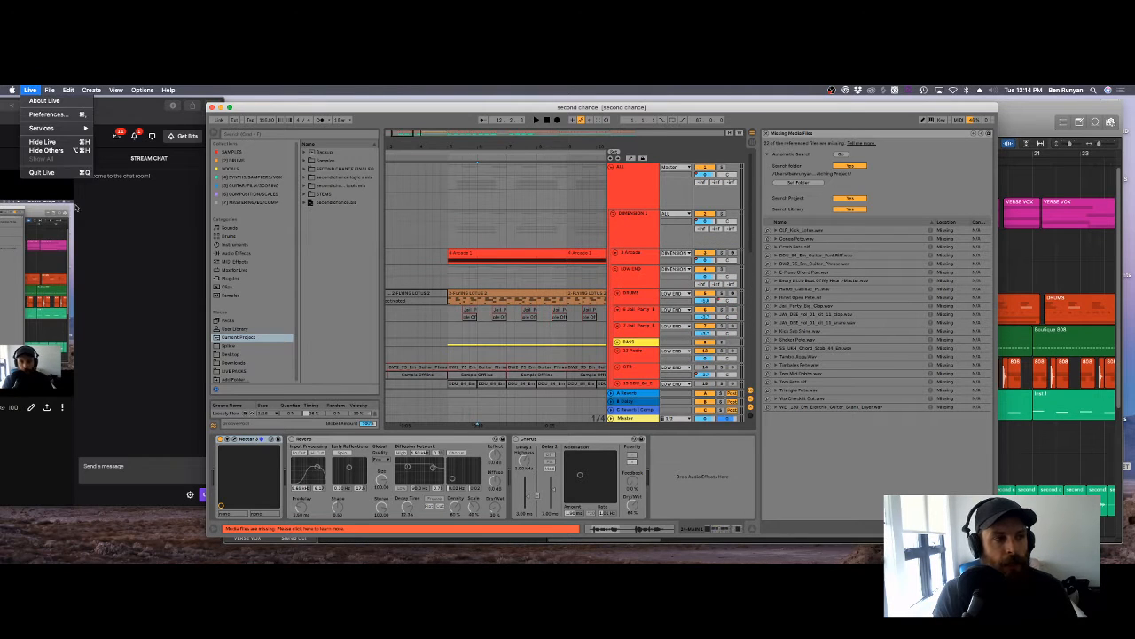
left_click(57, 173)
key("super+Tab")
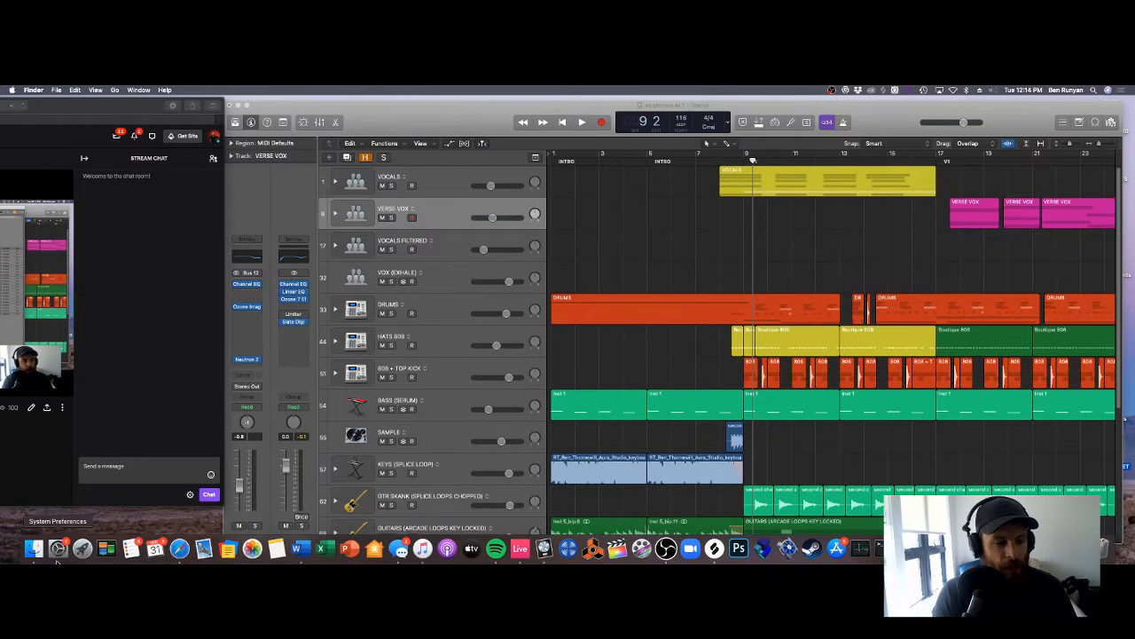
Step: Return to the "second chance Project" folder in Finder and look inside its SECOND CHANCE FINAL EQ and Backup folders
left_click(32, 546)
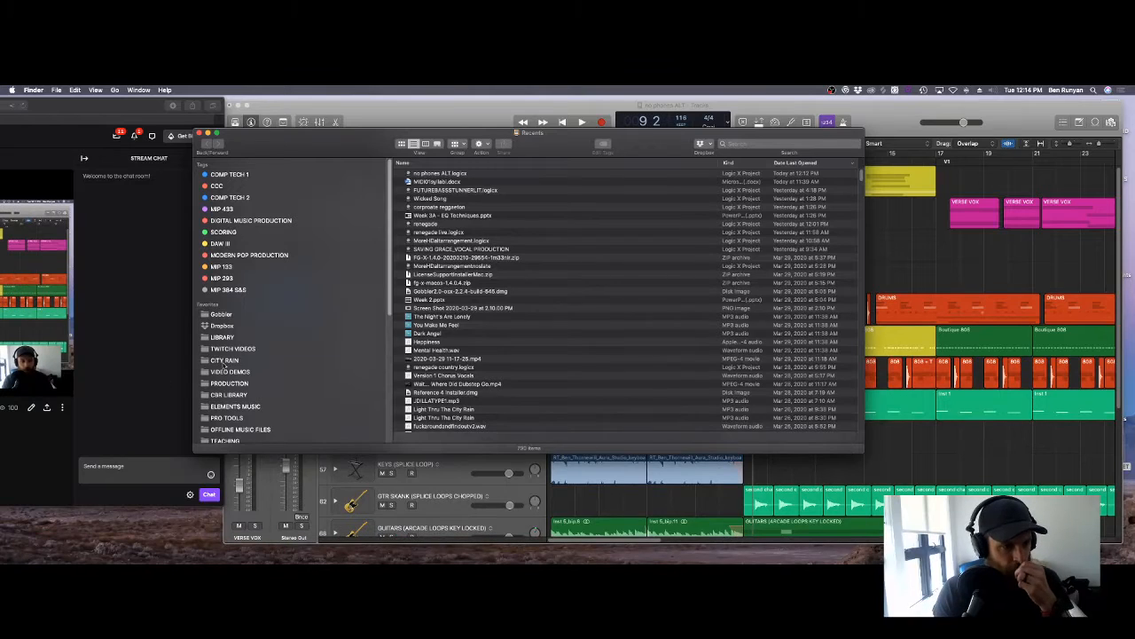
left_click(284, 362)
double_click(424, 369)
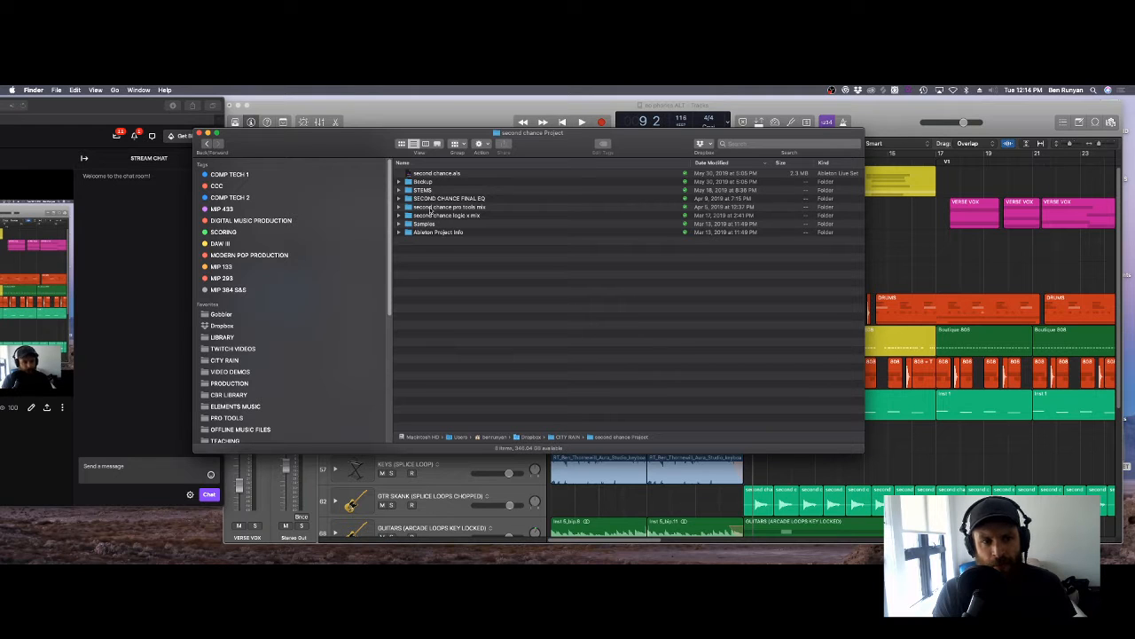
double_click(422, 199)
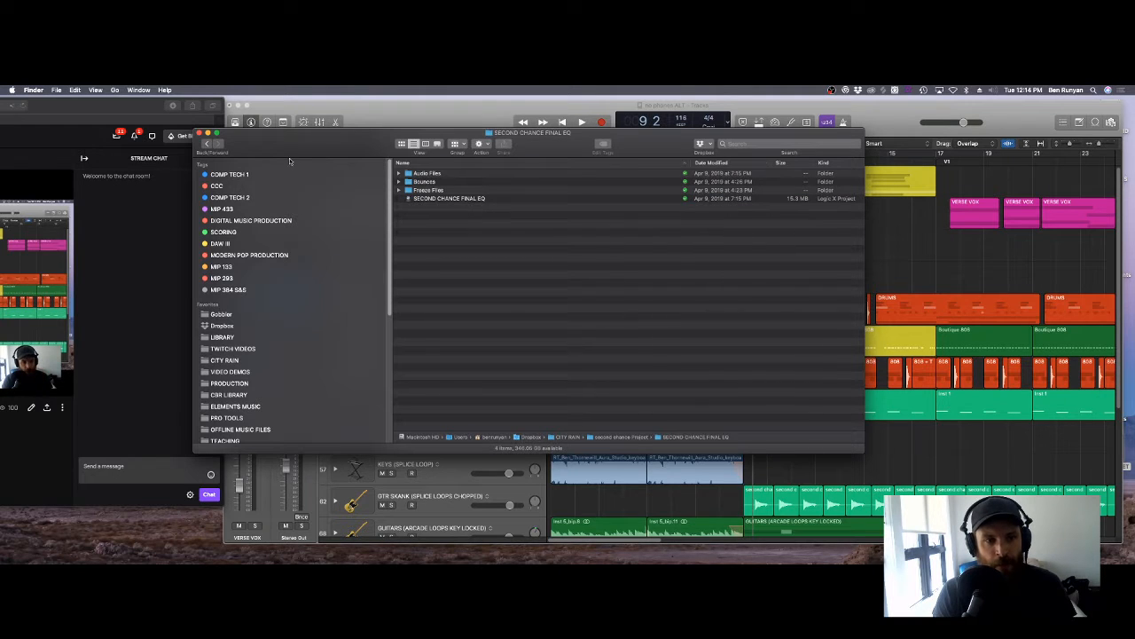
left_click(206, 144)
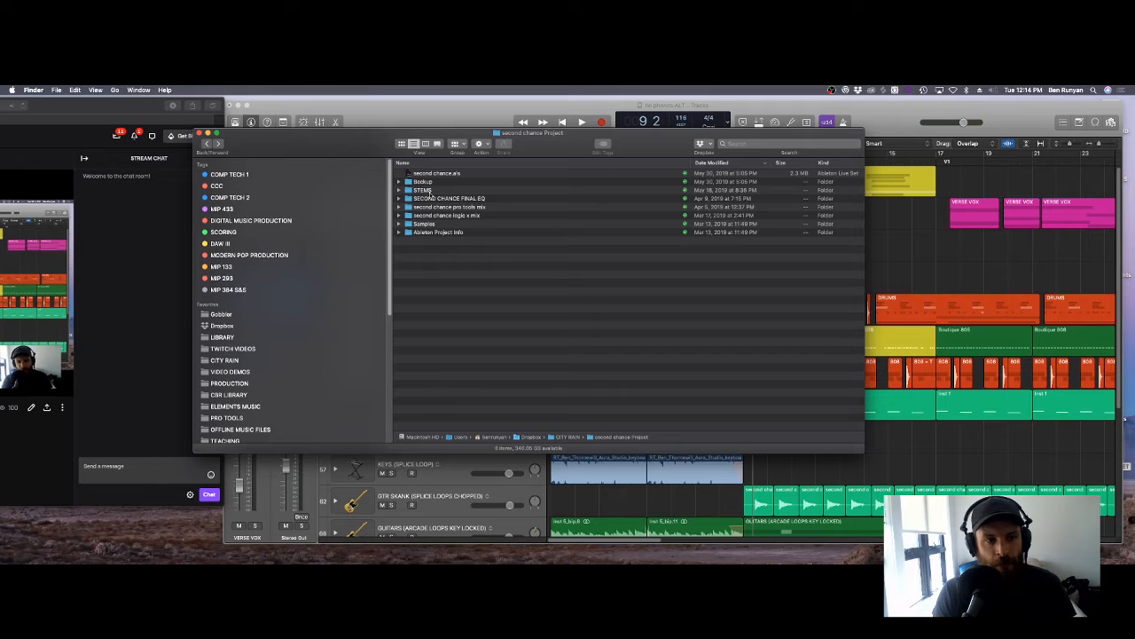
double_click(416, 182)
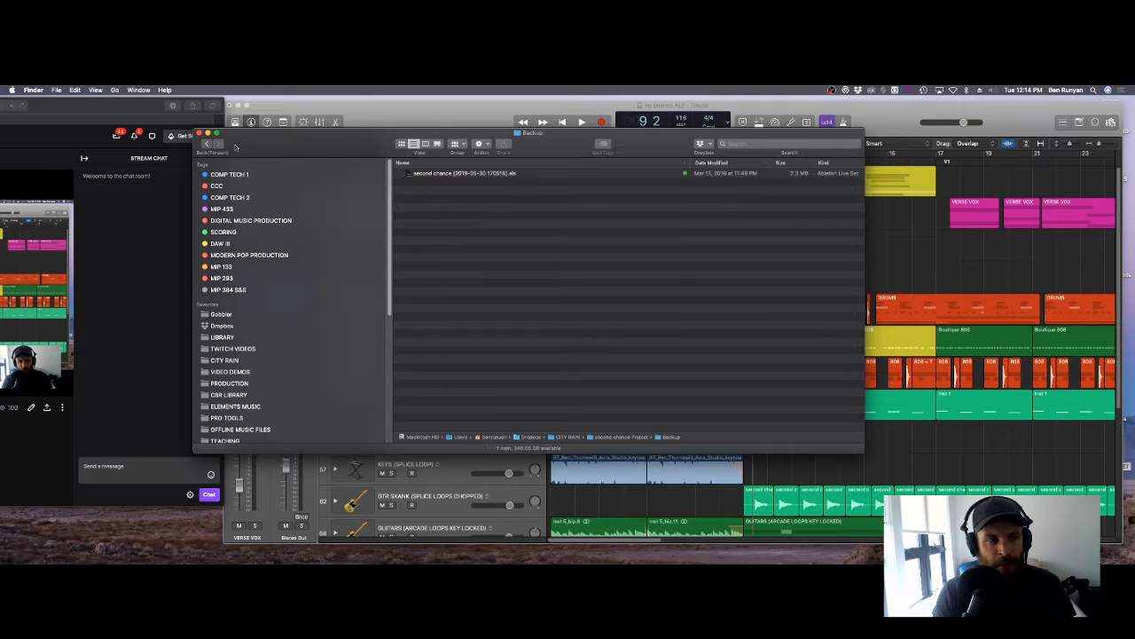
left_click(206, 144)
Step: Try to preview the "31-Every Little Beat Of My Heart-Master" recording in the Samples > Recorded folder, and close the Finder window
double_click(426, 223)
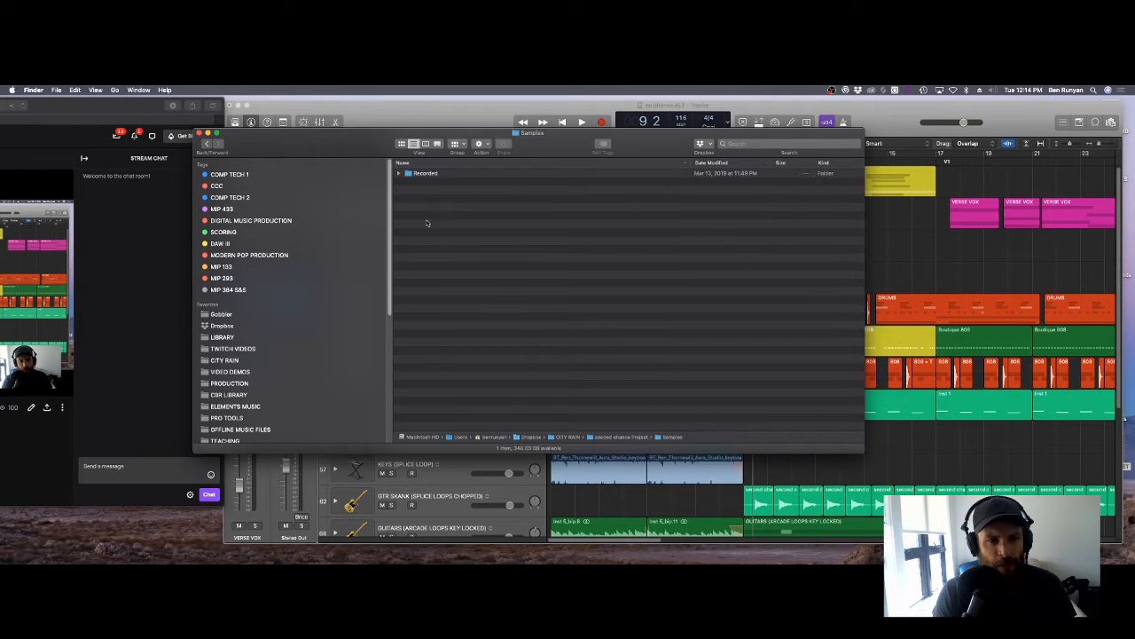
double_click(424, 173)
scroll(431, 191, "down", 2)
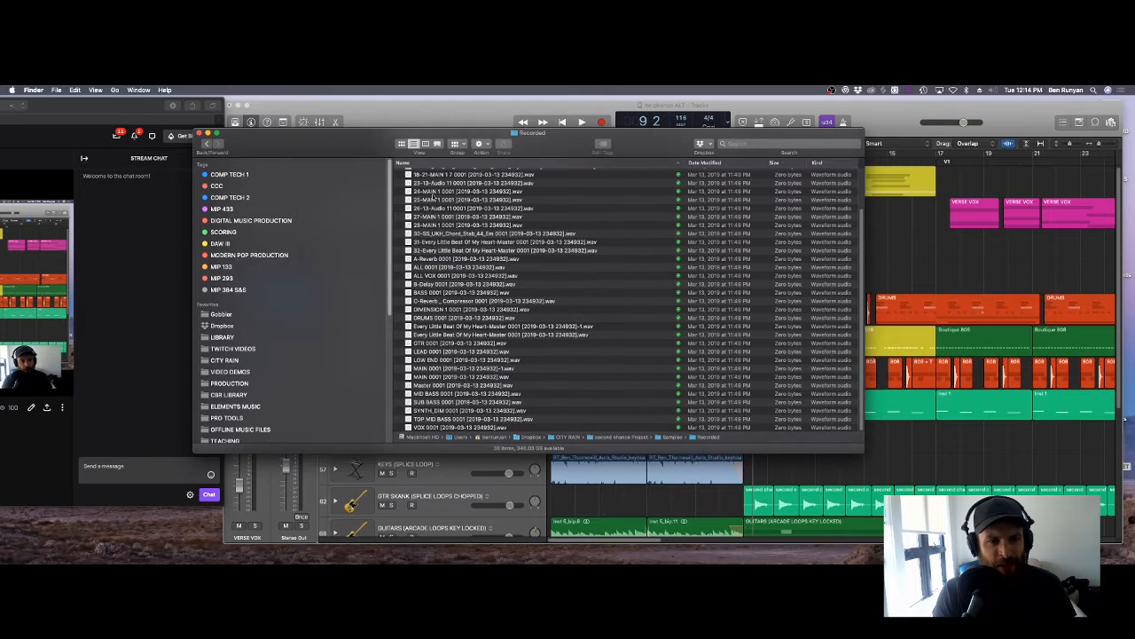
left_click(494, 241)
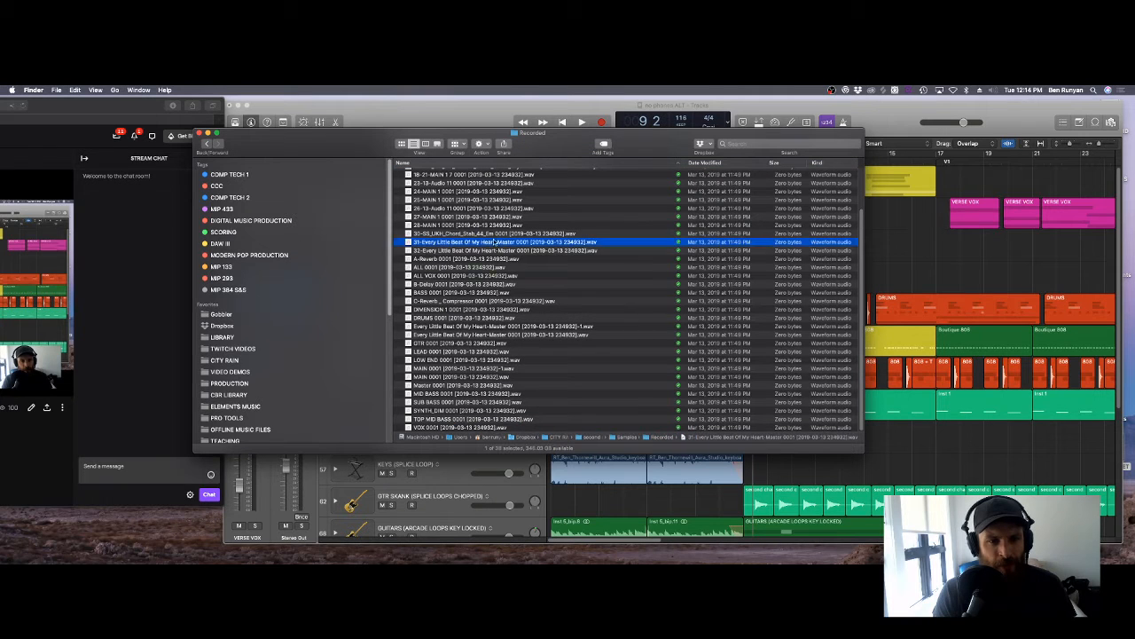
key("space")
key("space")
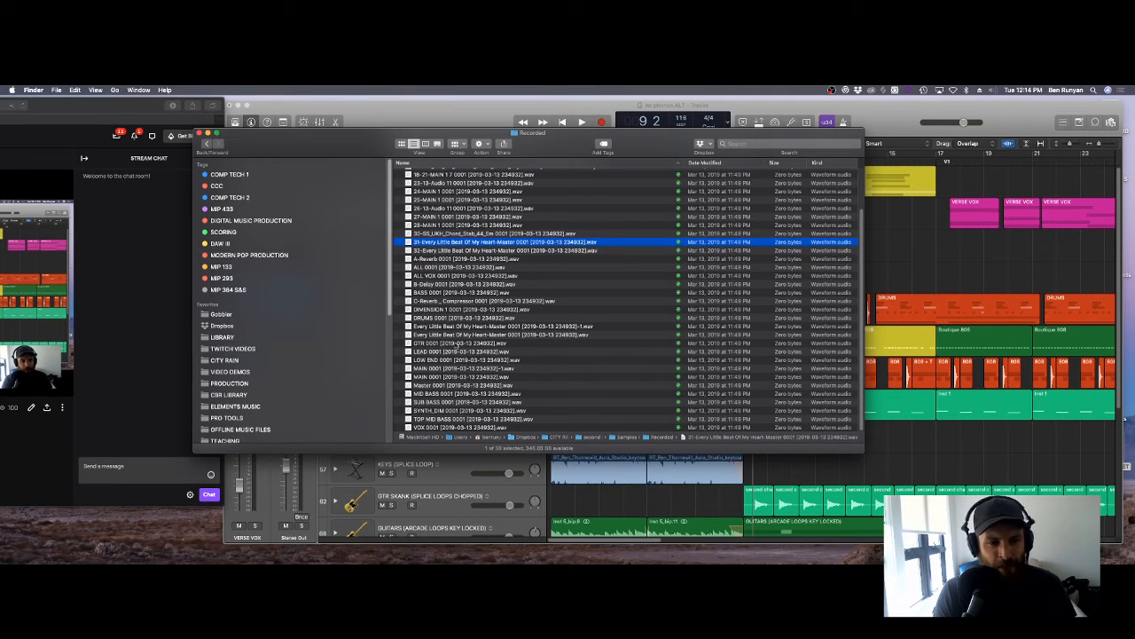
left_click(205, 143)
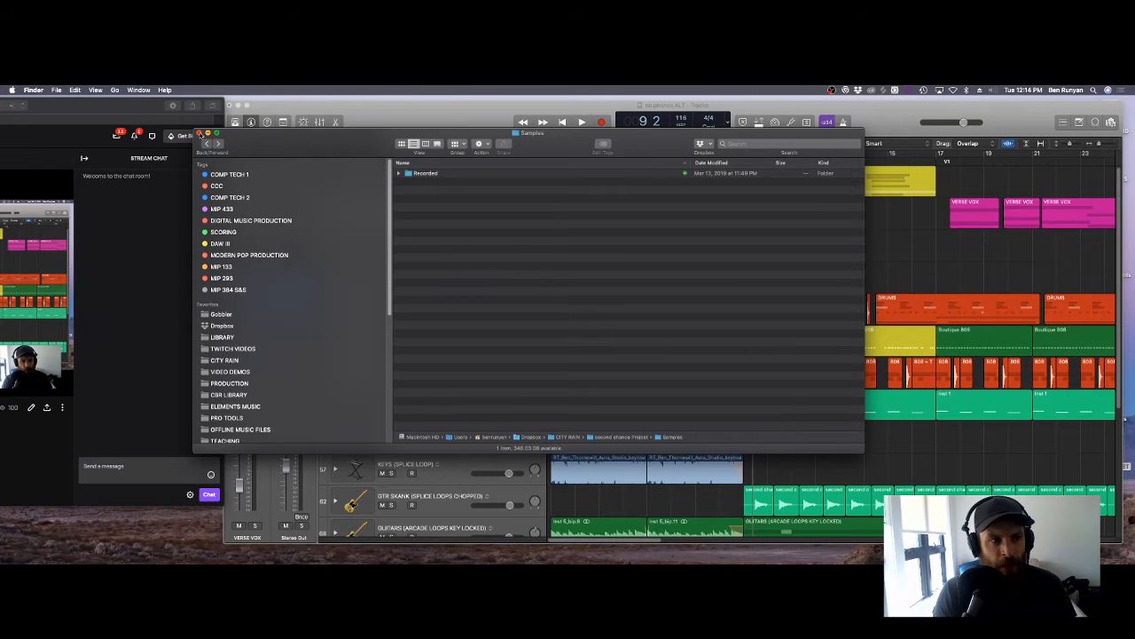
left_click(201, 133)
Step: Zoom out the "no phones ALT" arrangement horizontally and look over its tracks from the vocals down to the guitars and atmosphere
scroll(717, 414, "down", 5)
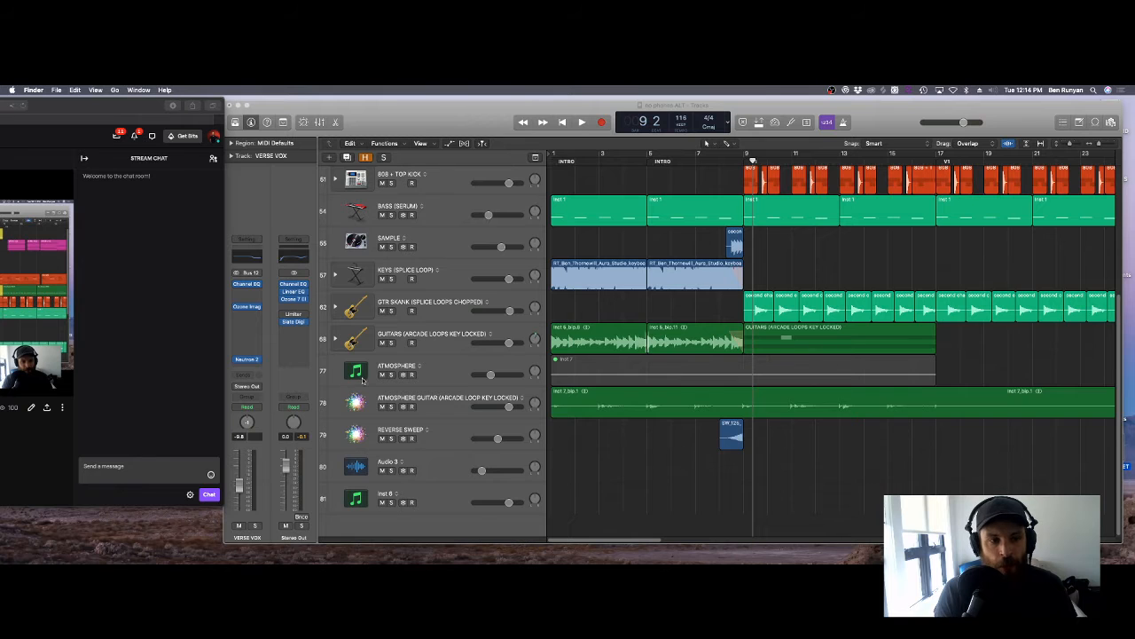
scroll(361, 379, "up", 5)
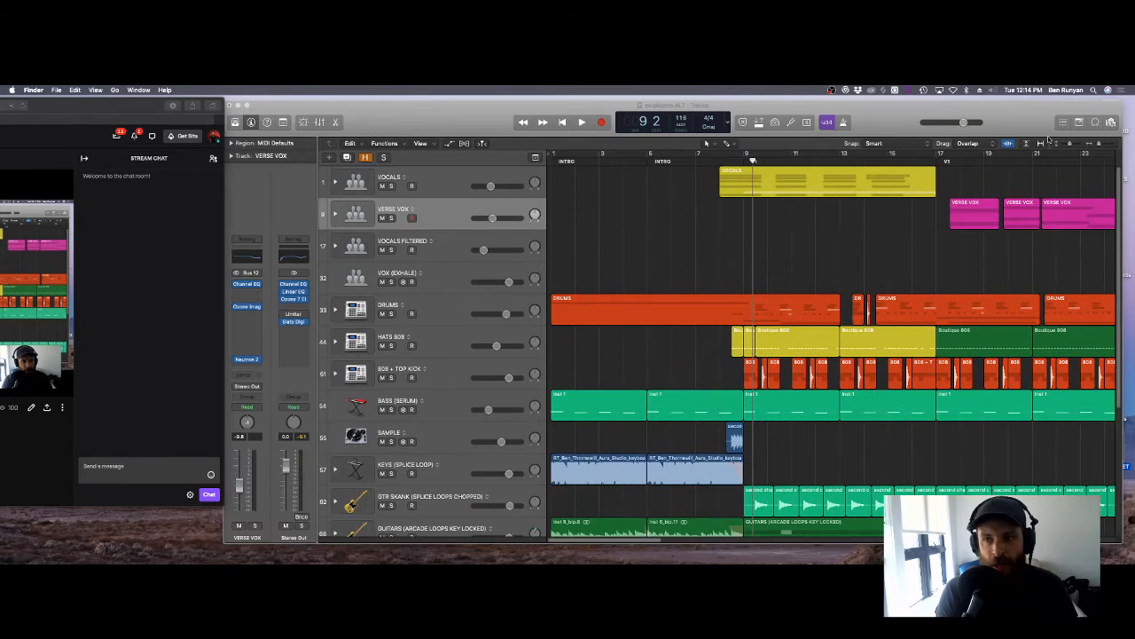
left_click_drag(1100, 143, 1096, 143)
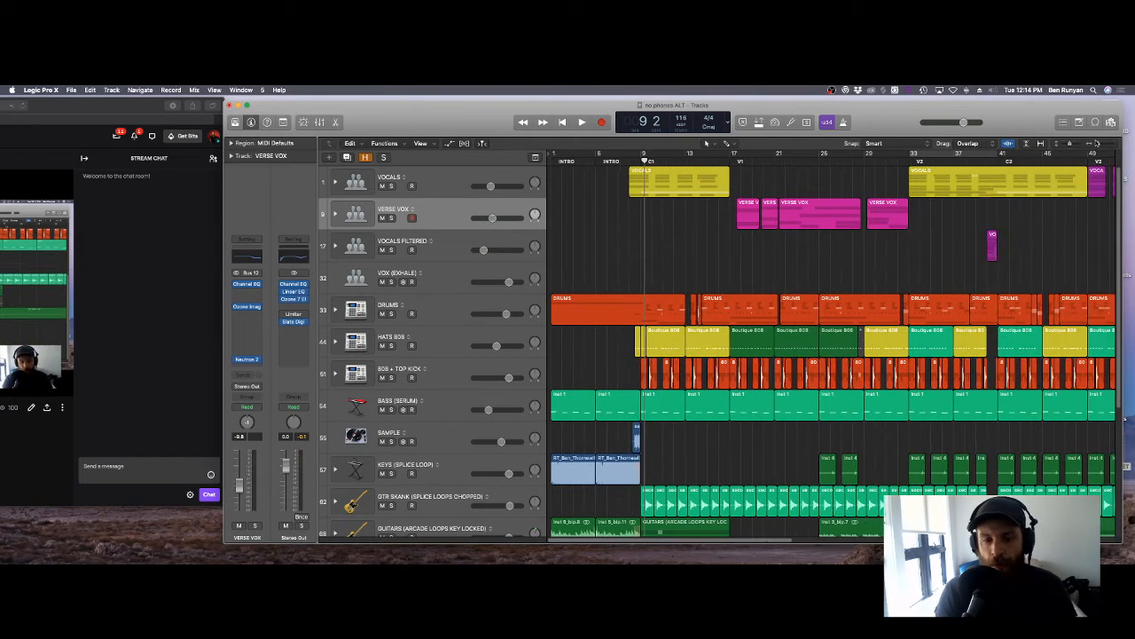
scroll(451, 362, "down", 5)
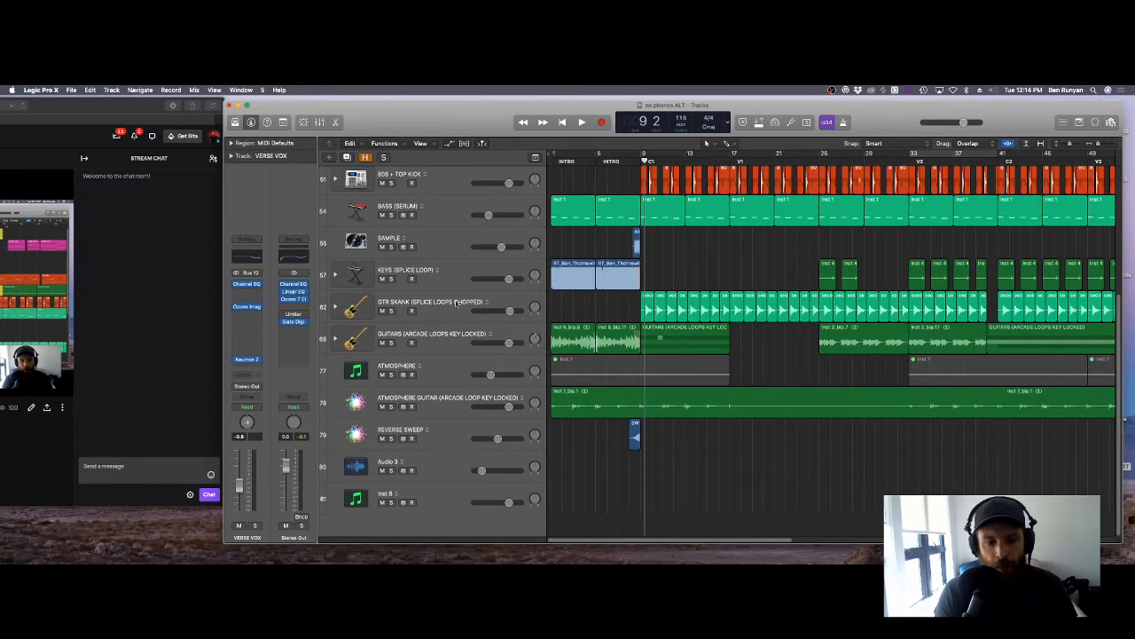
scroll(434, 376, "up", 3)
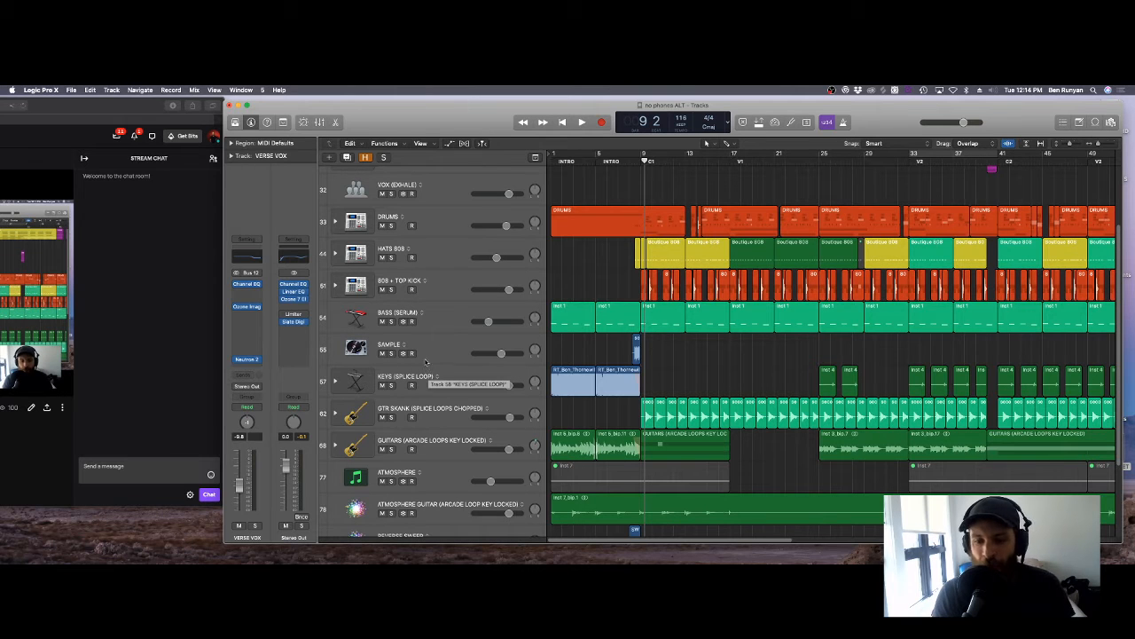
scroll(426, 356, "up", 3)
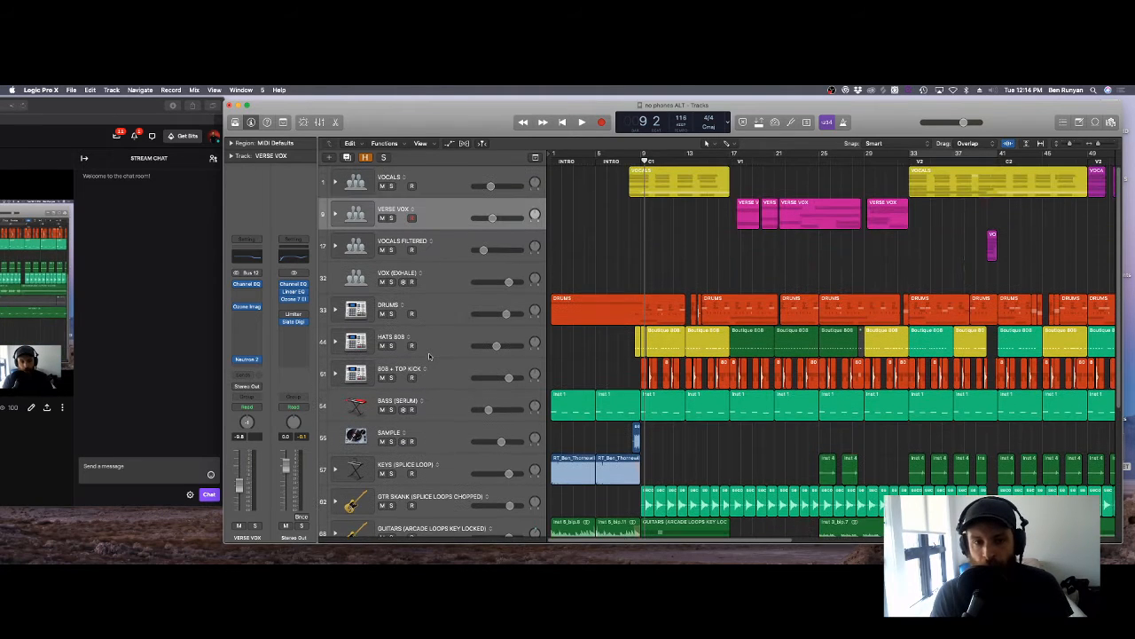
scroll(429, 356, "down", 5)
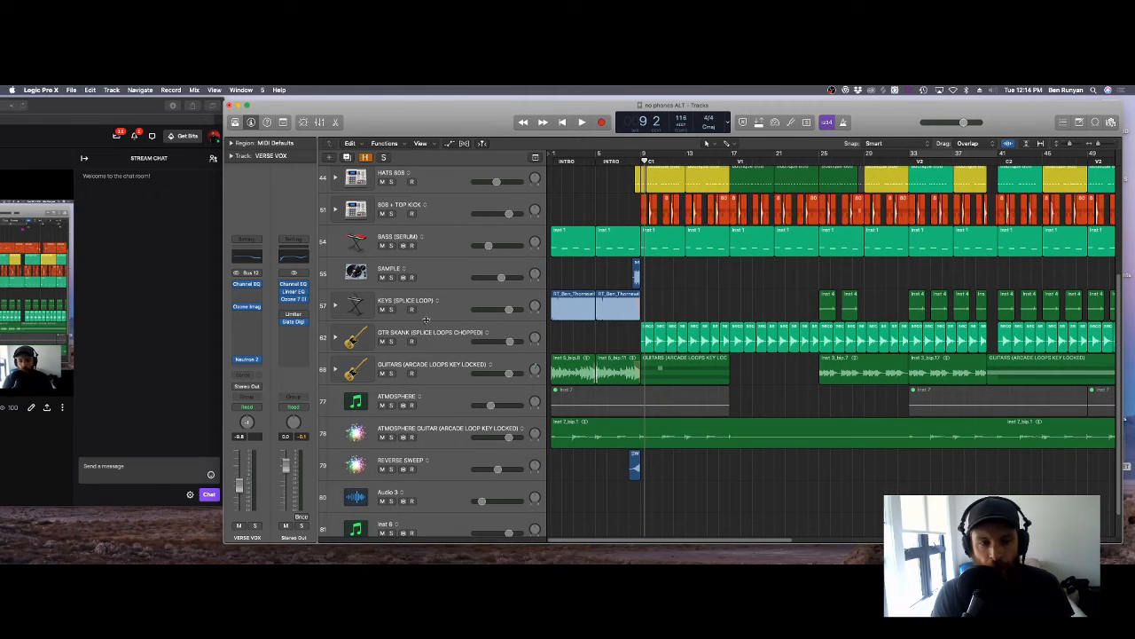
Step: Solo the KEYS (SPLICE LOOP) stack, play it from bar 1, expand it and select the PIANO HP track holding the intro loops
left_click(442, 300)
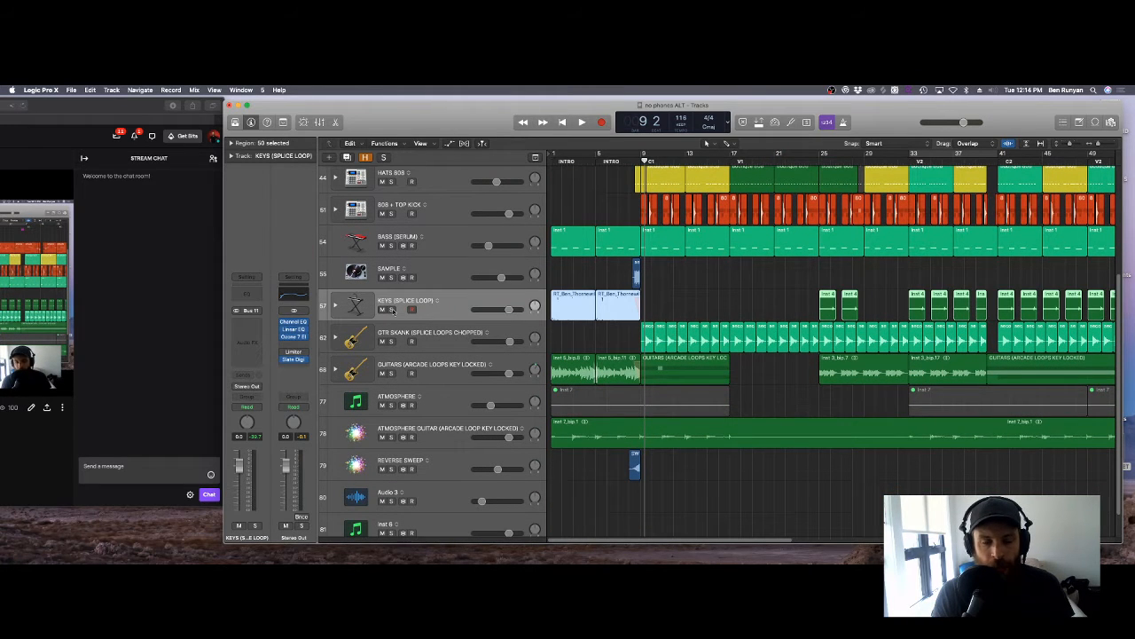
left_click(391, 309)
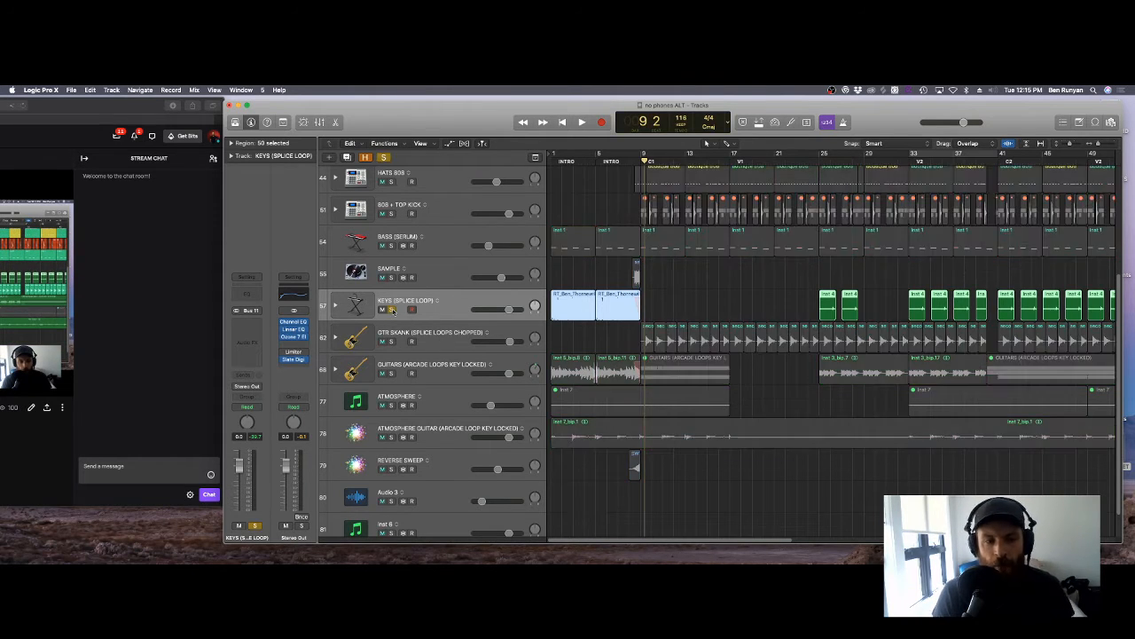
key("Return")
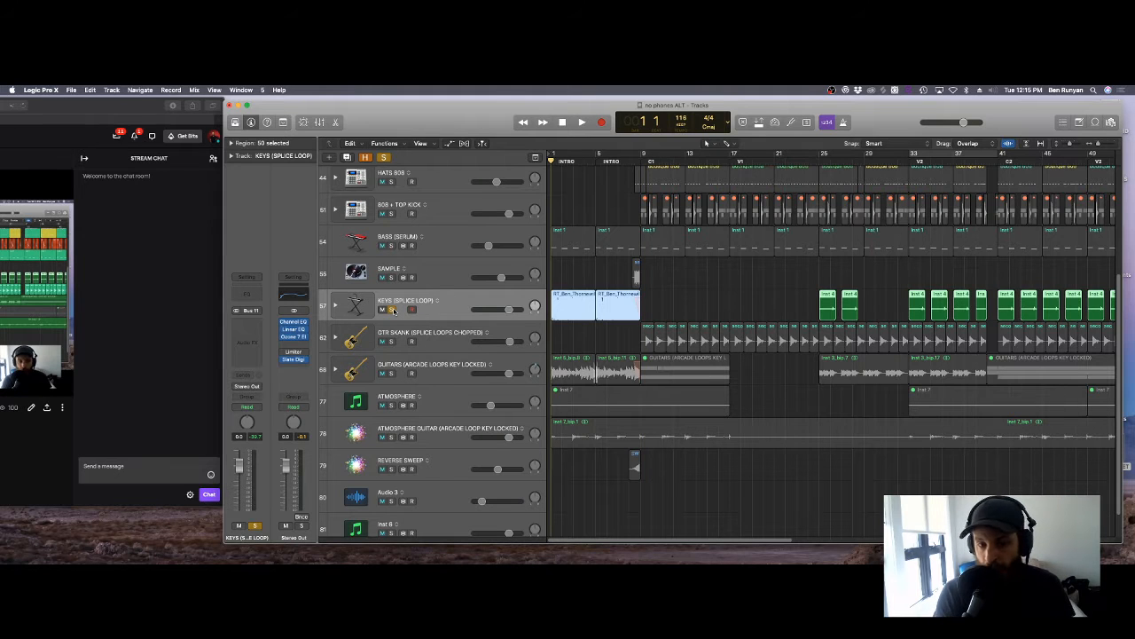
key("space")
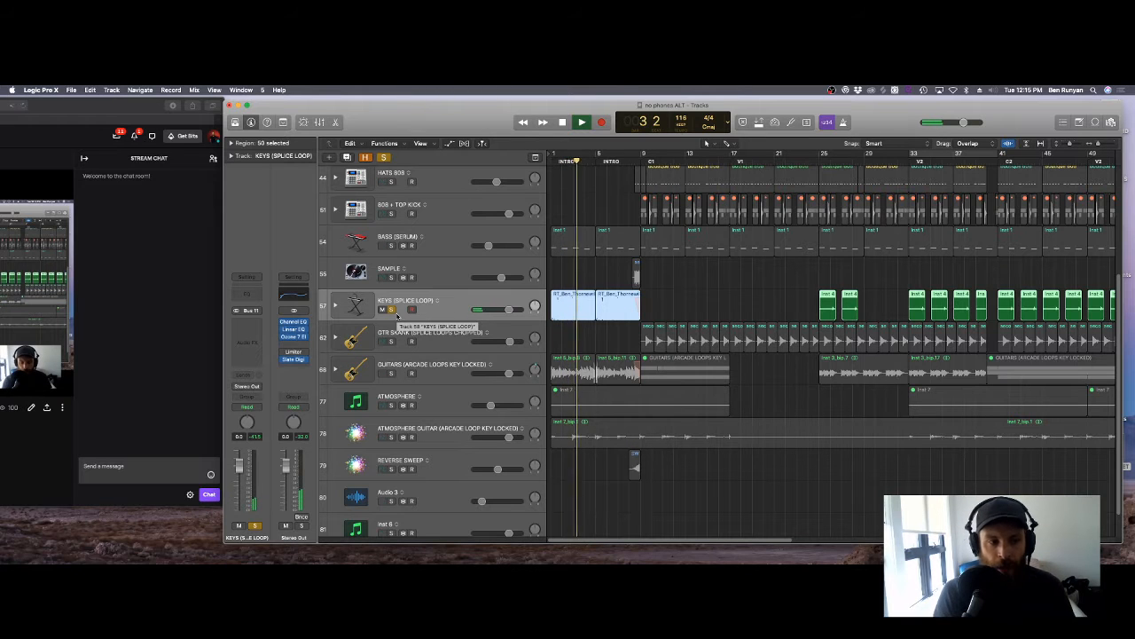
left_click(335, 305)
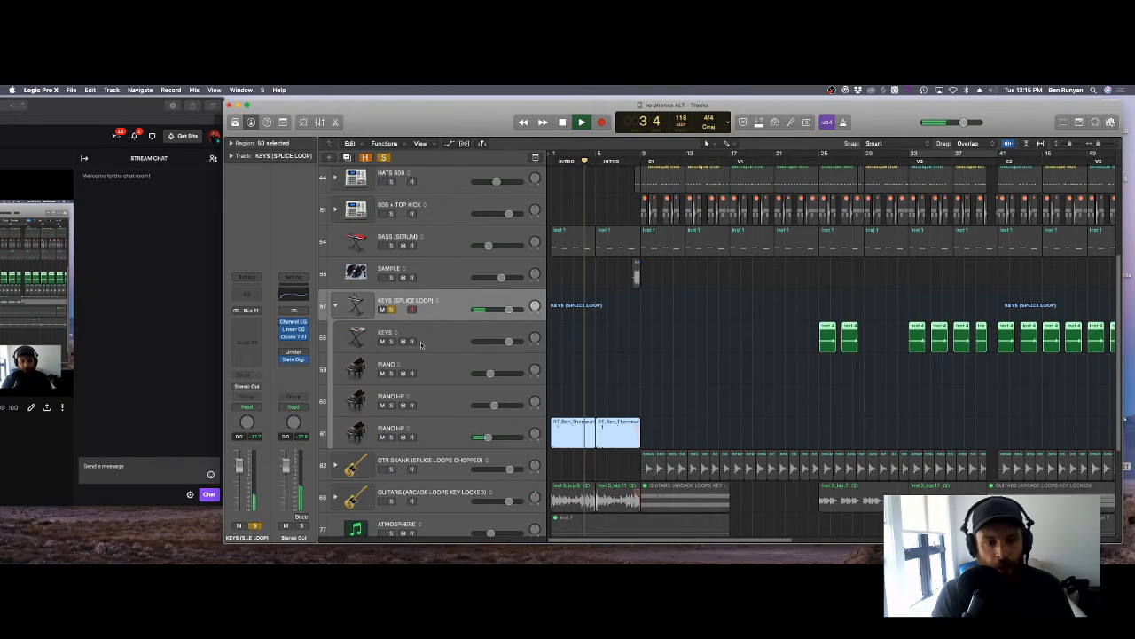
left_click(447, 428)
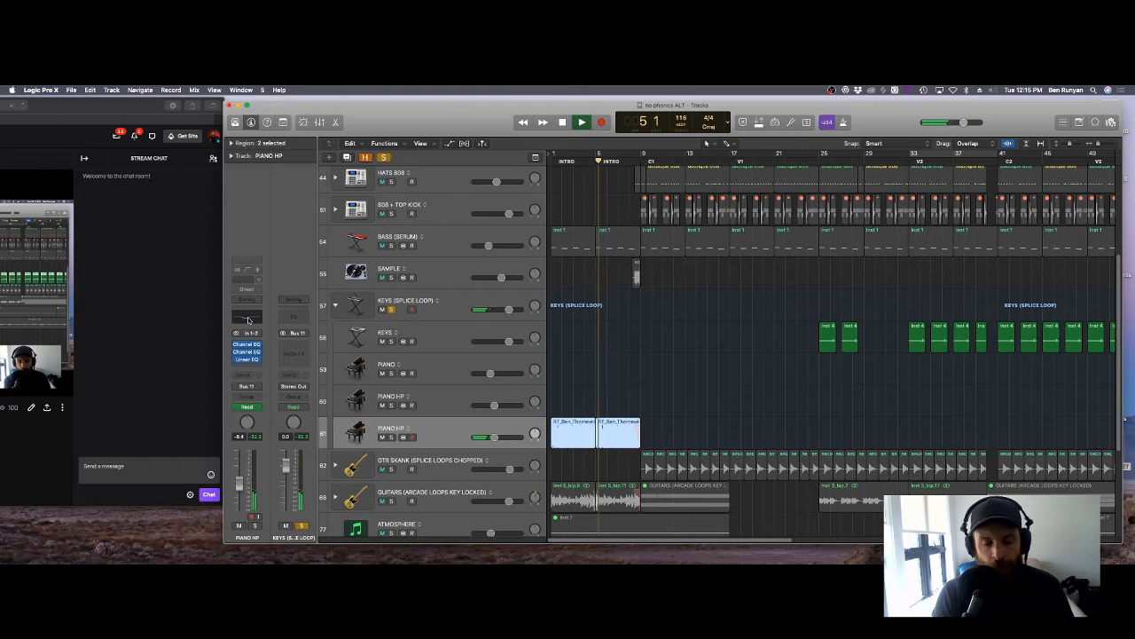
Step: Show the fade options at the end of the second intro loop on the PIANO HP track, and stop playback
right_click(653, 433)
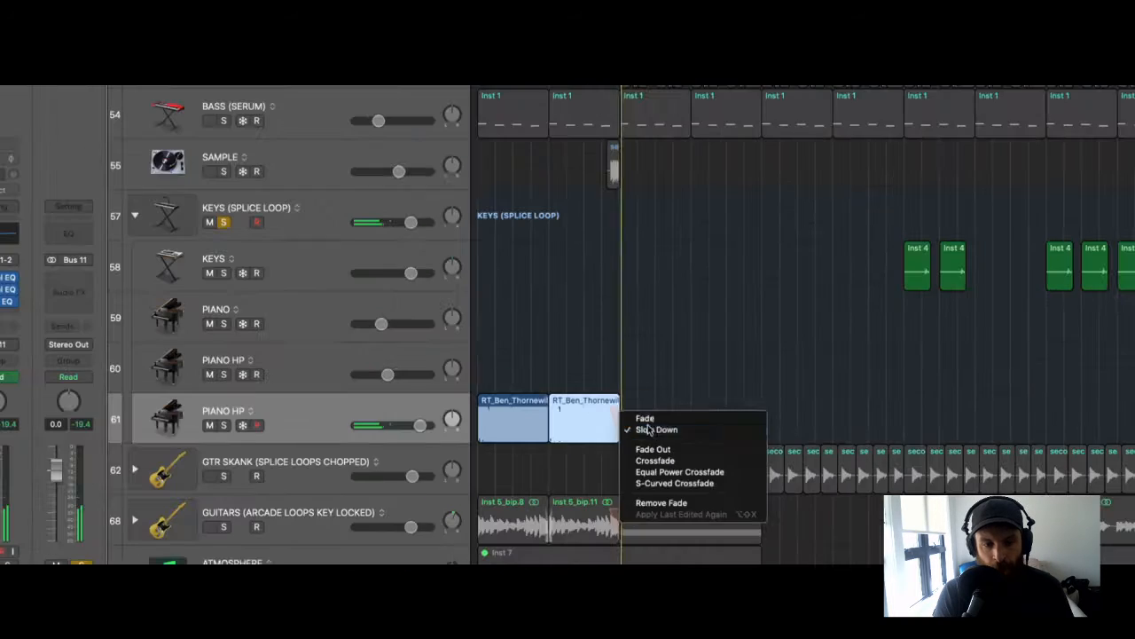
left_click(648, 430, "ctrl")
left_click(629, 231)
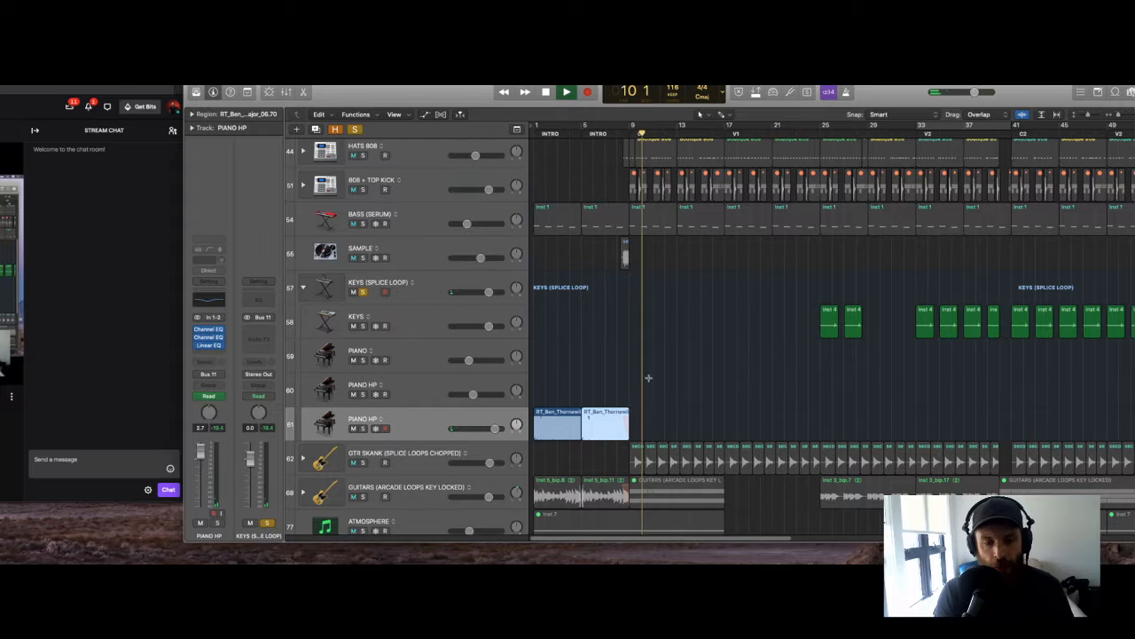
key("space")
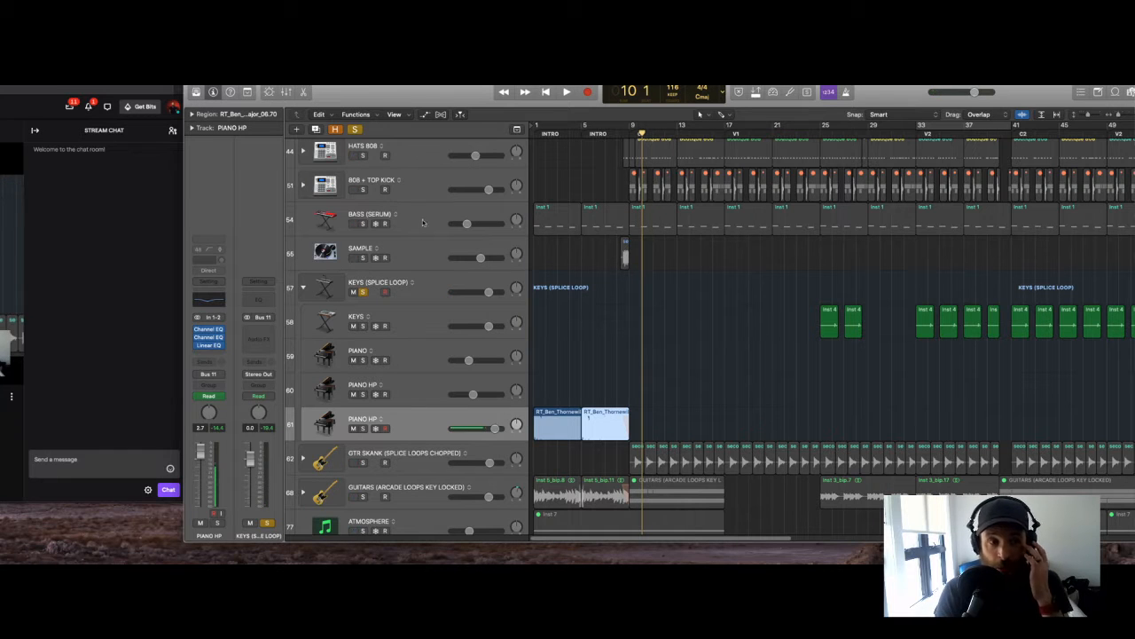
Step: Clear the KEYS (SPLICE LOOP) solo, solo and select the BASS (SERUM) track, and play it from bar 1
left_click(359, 129)
left_click(363, 223)
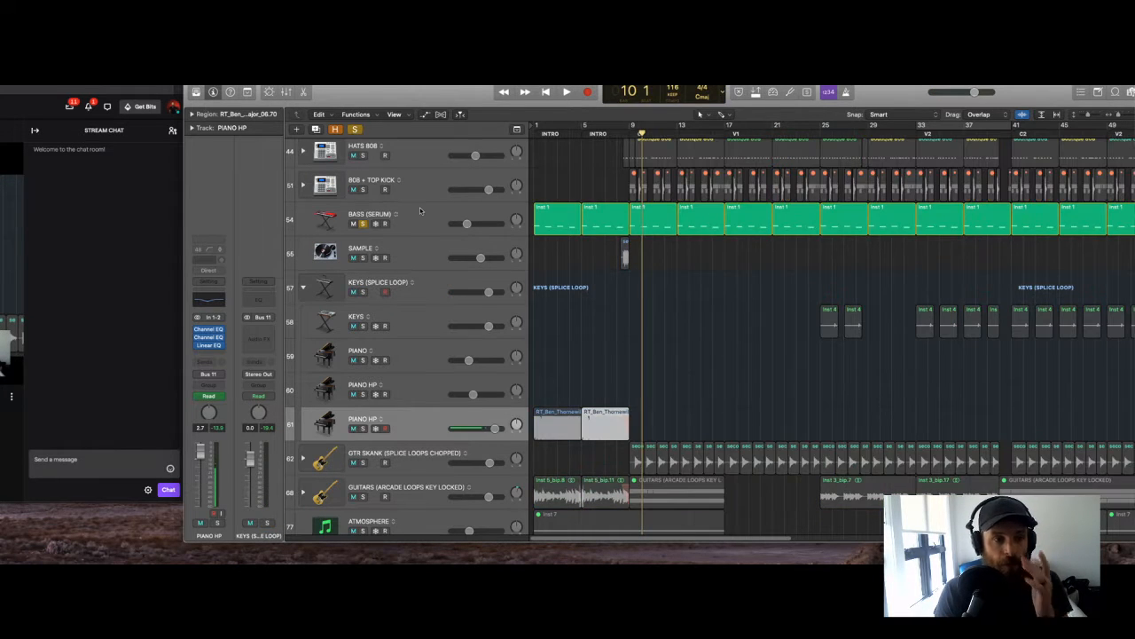
left_click(418, 209)
key("Return")
key("space")
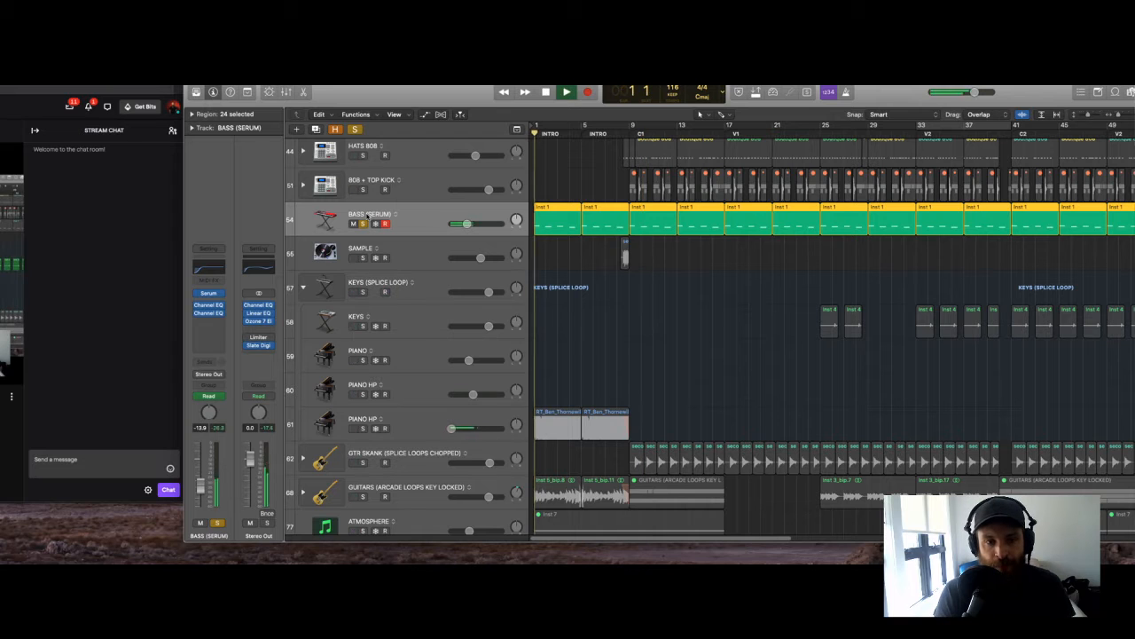
Step: Open the Serum instrument on the BASS (SERUM) track, move its window clear of the channel strips to view the patch, and close it
left_click(211, 295)
left_click_drag(316, 115, 731, 116)
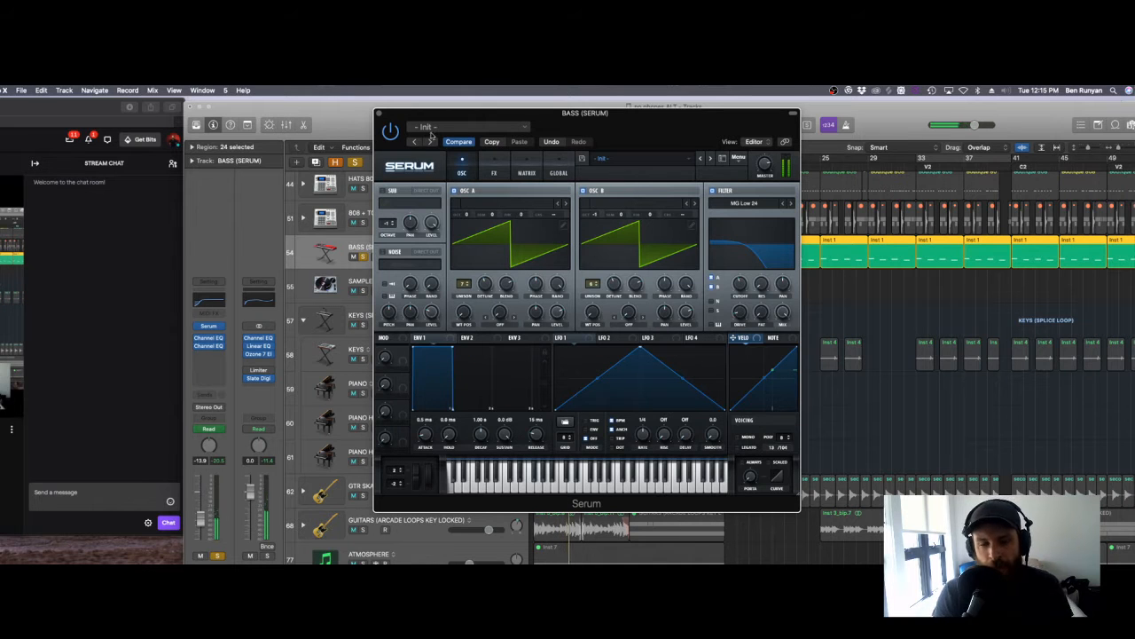
left_click(380, 115)
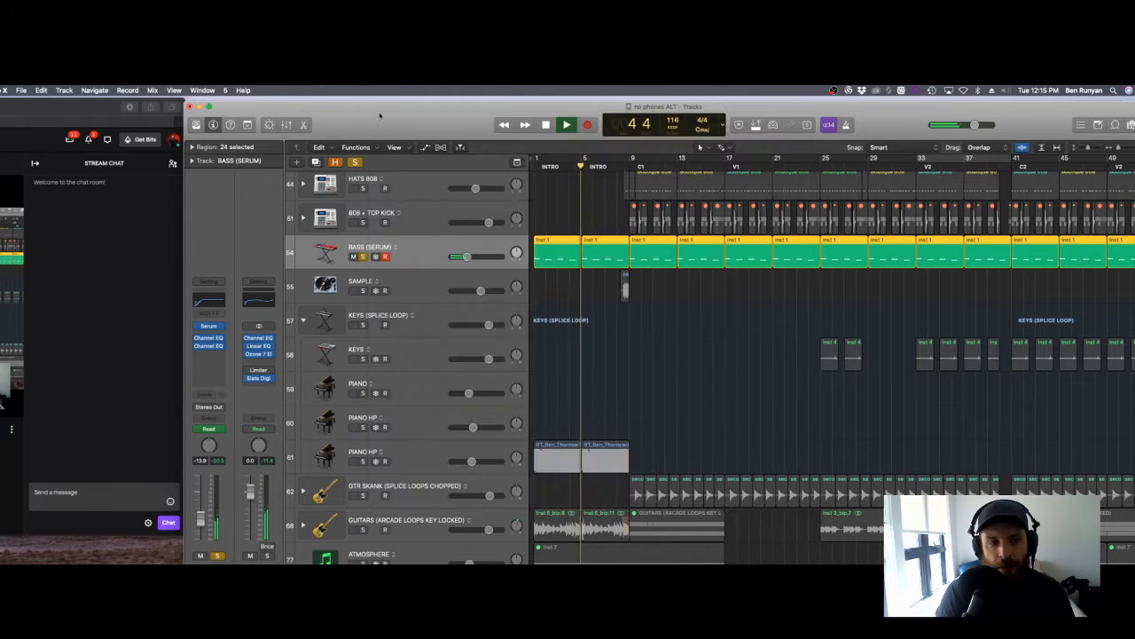
Step: Play the intro PIANO HP loops soloed with the bass, expand the GUITARS (ARCADE LOOPS KEY LOCKED) stack, and clear all solos
left_click(402, 447)
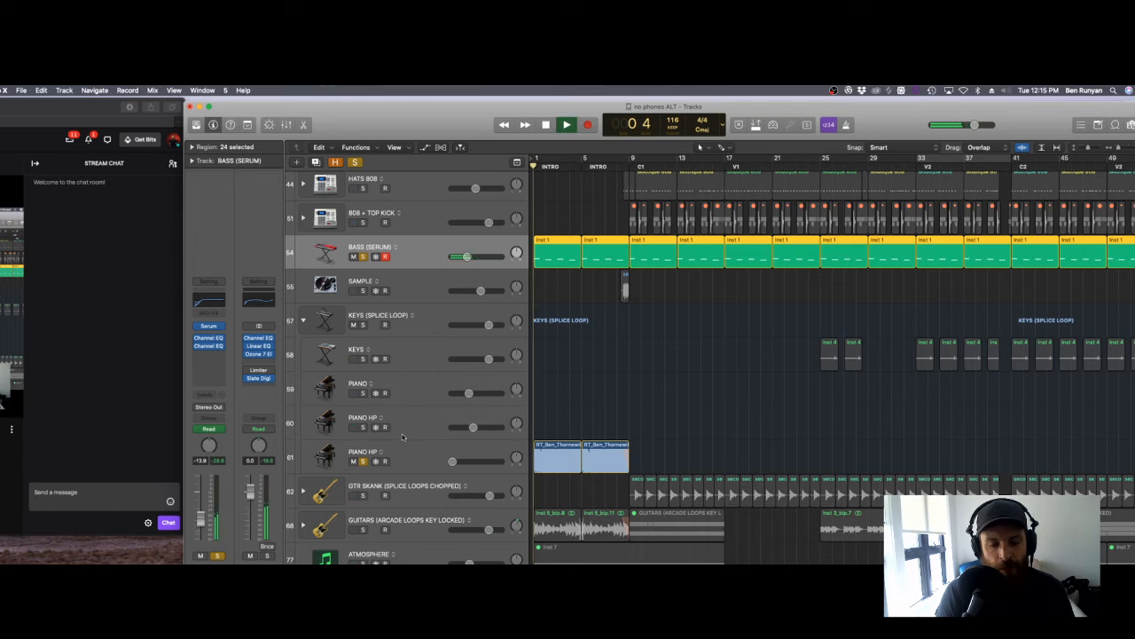
scroll(397, 436, "down", 2)
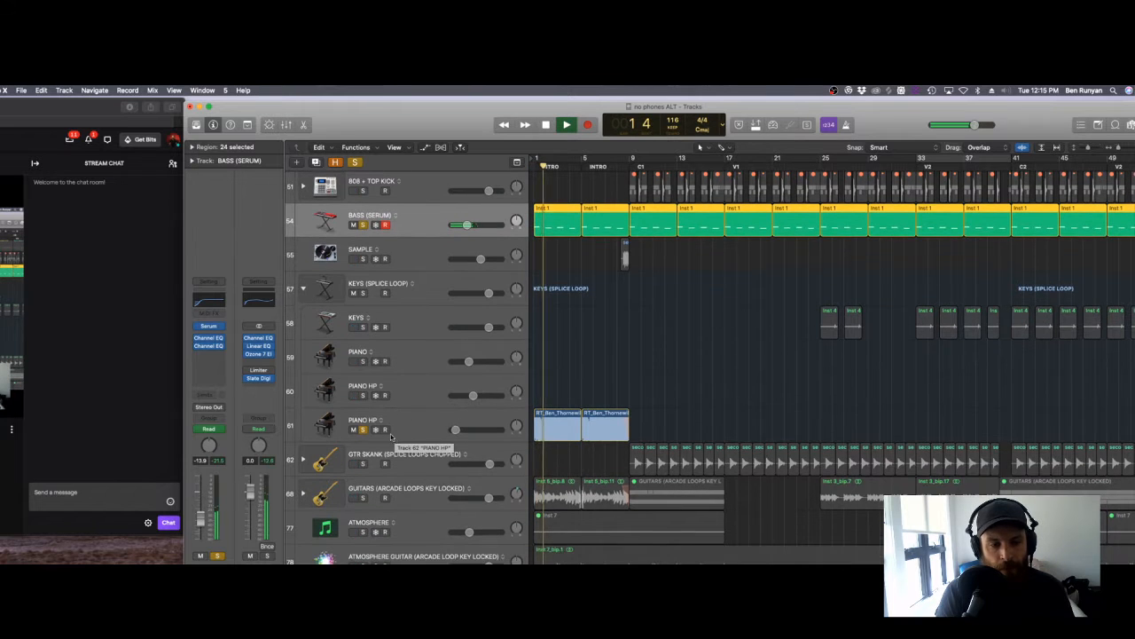
scroll(391, 436, "down", 5)
left_click(303, 378)
key("space")
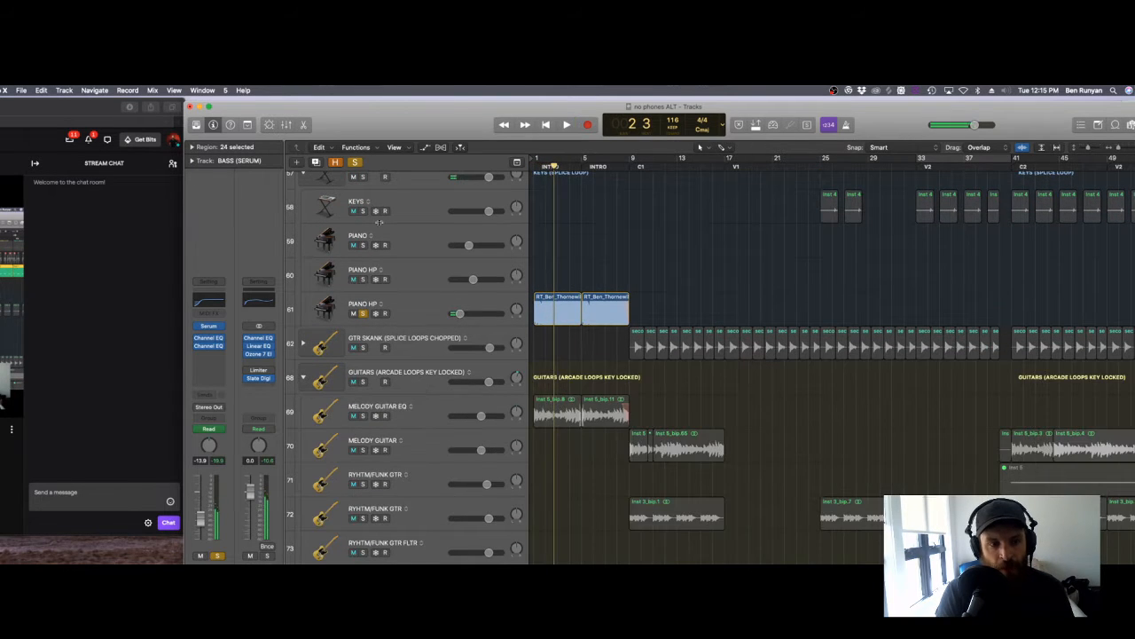
left_click(353, 162)
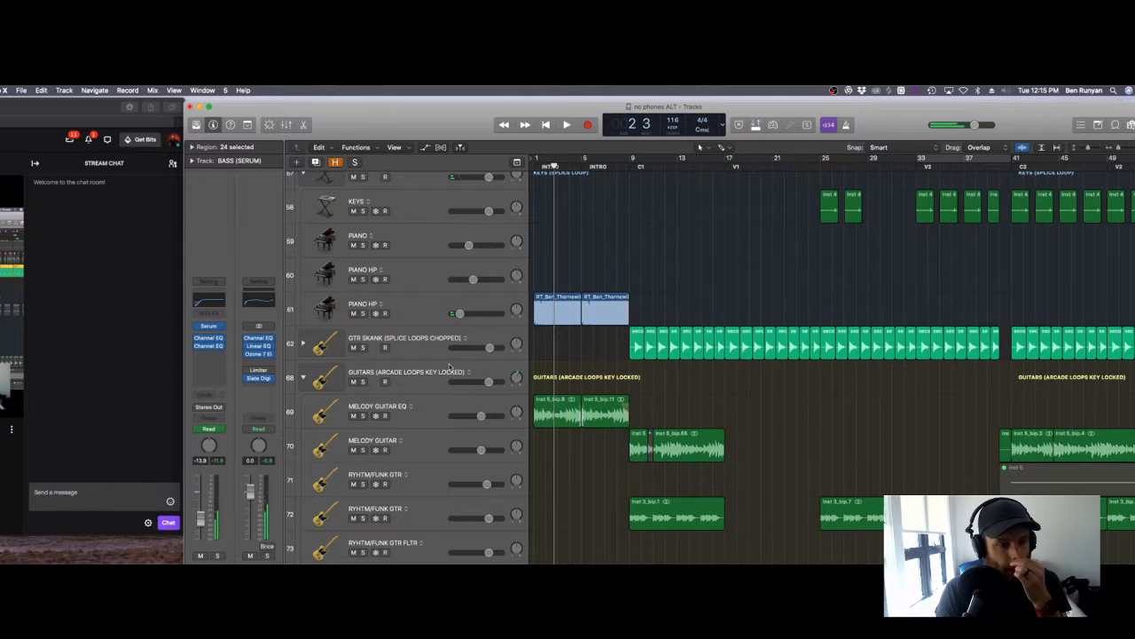
Step: Solo and play the MELODY GUITAR EQ track, adding the BASS (SERUM) track to the solo
left_click(432, 417)
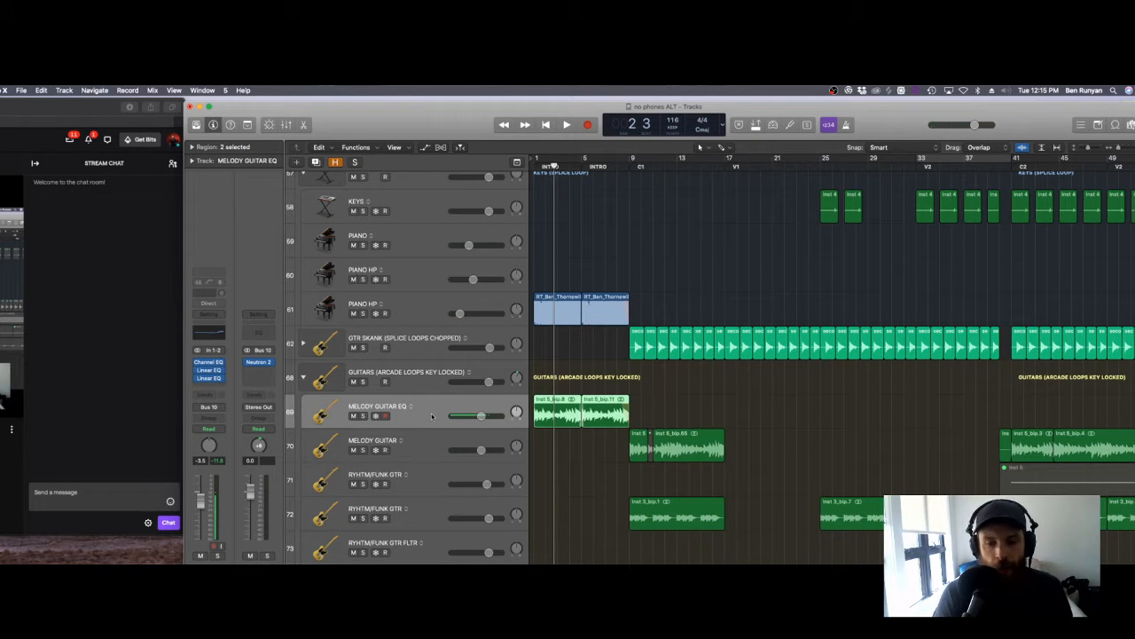
left_click(362, 416)
key("space")
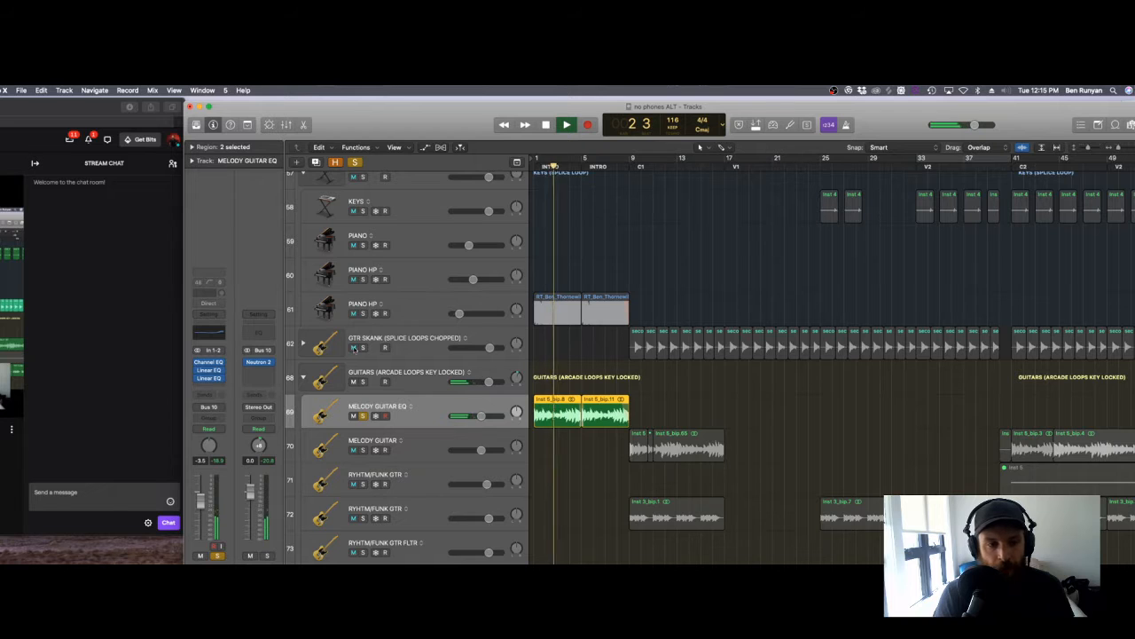
scroll(362, 313, "up", 8)
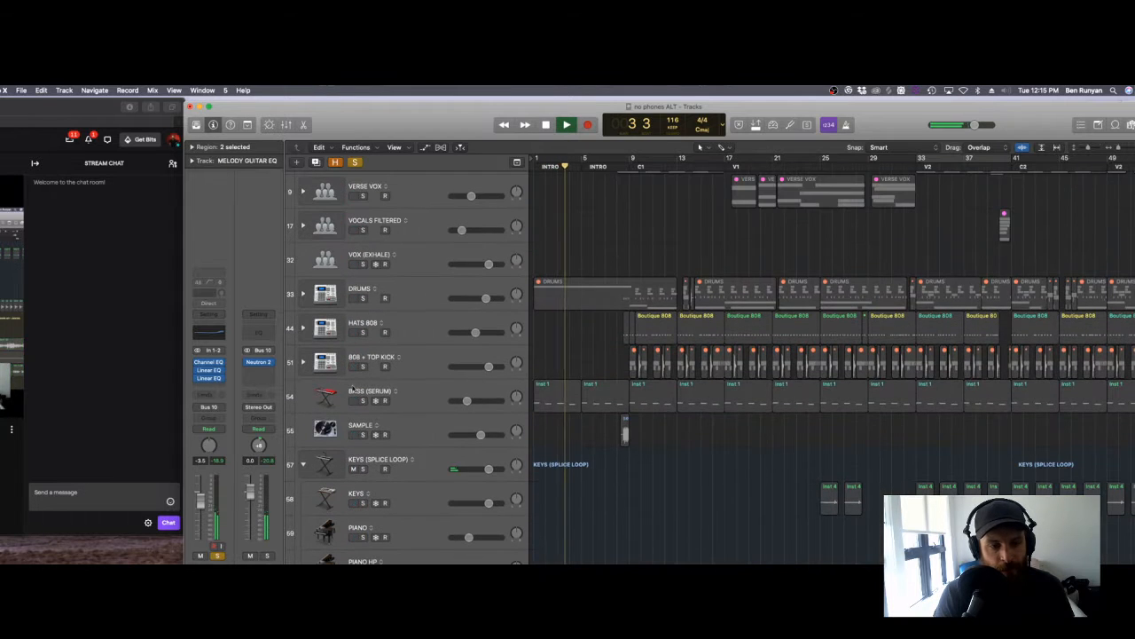
left_click(362, 400)
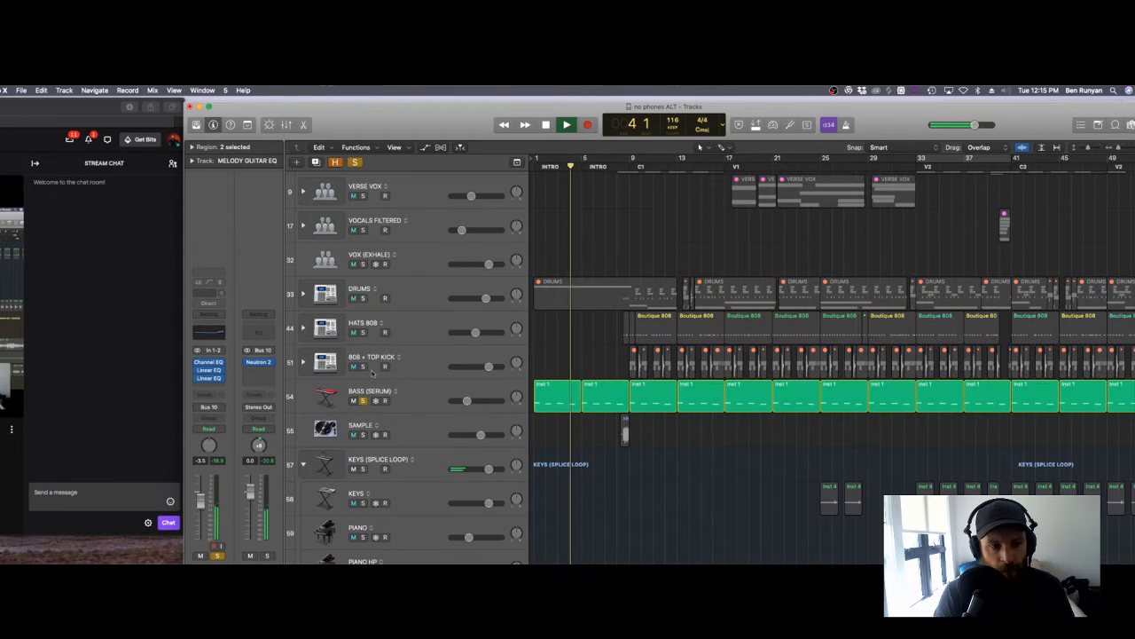
Step: Solo and expand the DRUMS stack, and narrow the solo to its FLT DRUMS track to play the intro drum loop alone
left_click(361, 298)
left_click(302, 294)
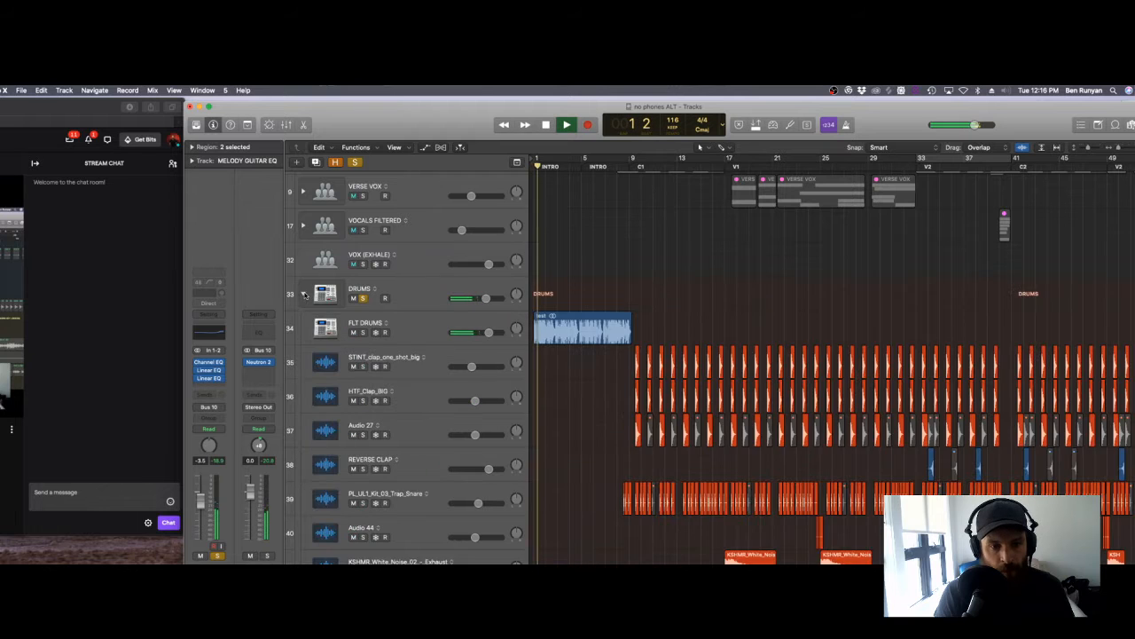
scroll(601, 333, "down", 3)
left_click(426, 231)
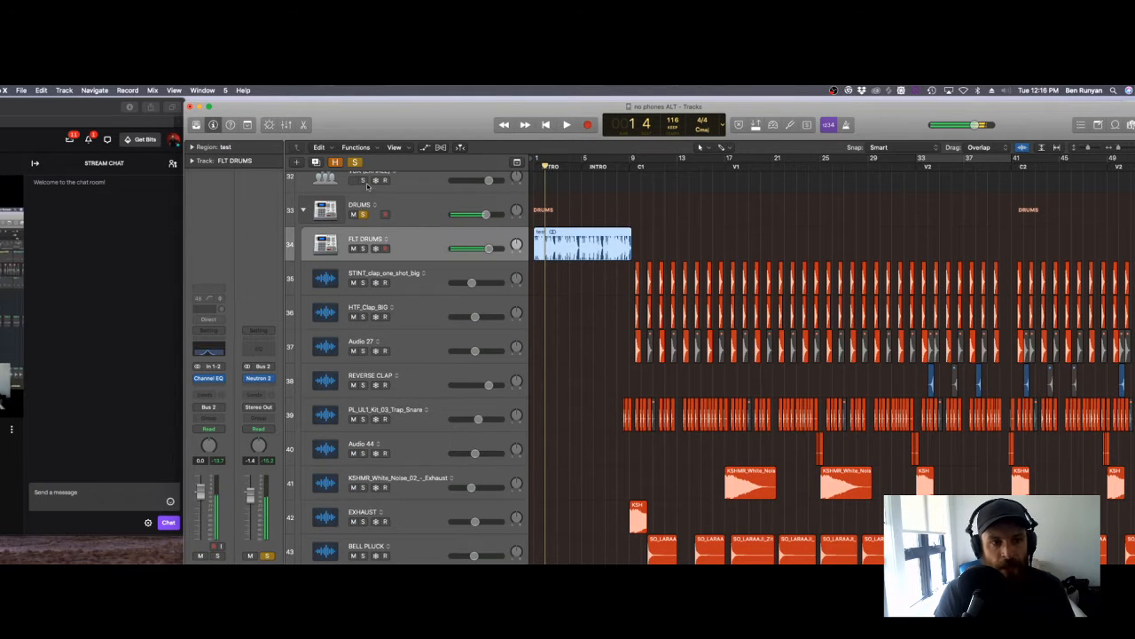
left_click(362, 248)
key("space")
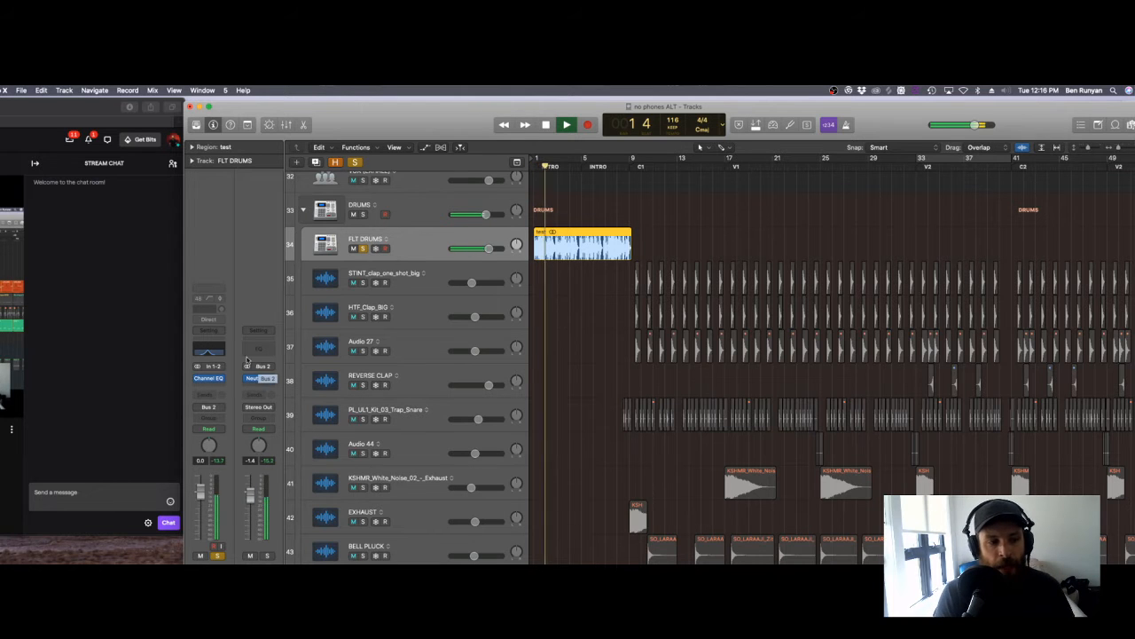
Step: Open the Channel EQ on FLT DRUMS to show its filter curve, close it, stop playback and clear the solo
left_click(198, 383)
left_click(198, 381)
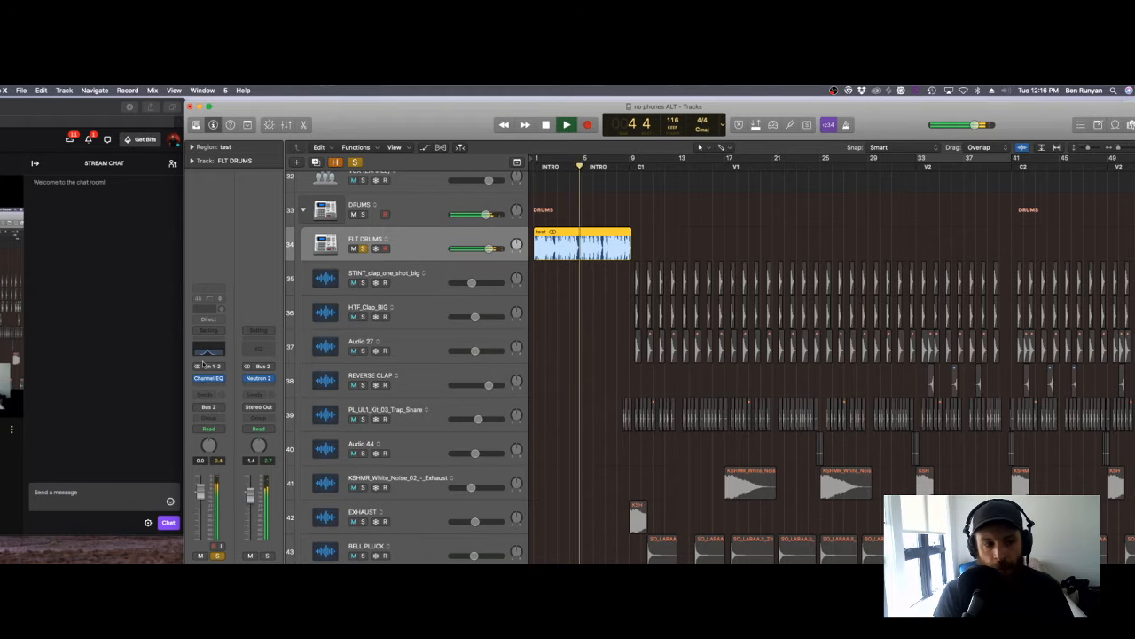
left_click(208, 351)
left_click_drag(40, 128, 276, 128)
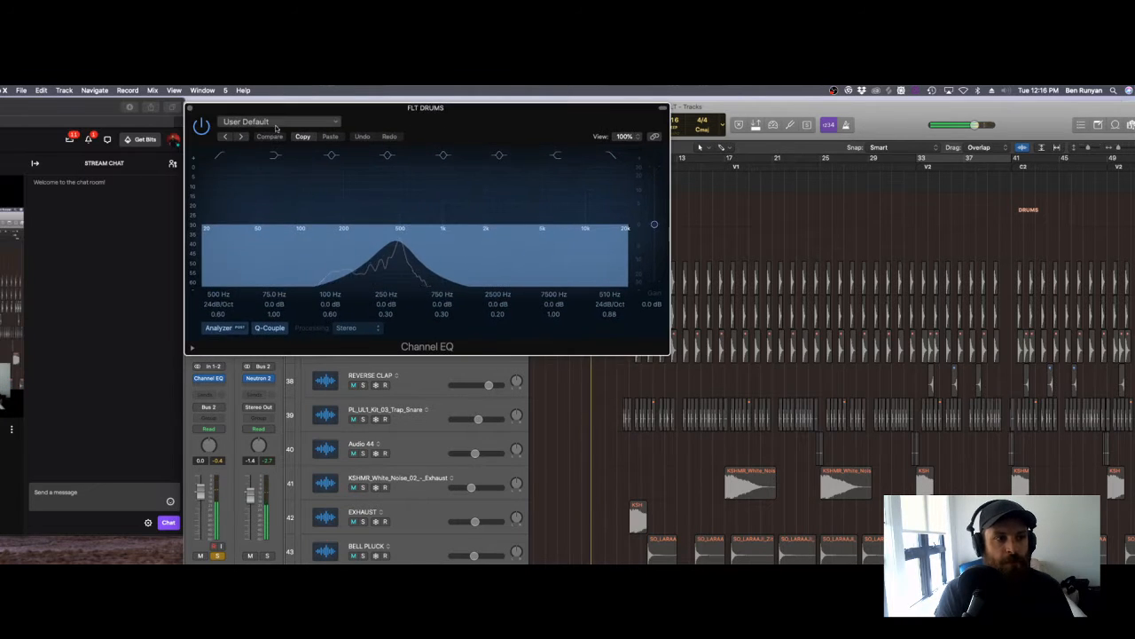
key("super+w")
key("space")
left_click(357, 163)
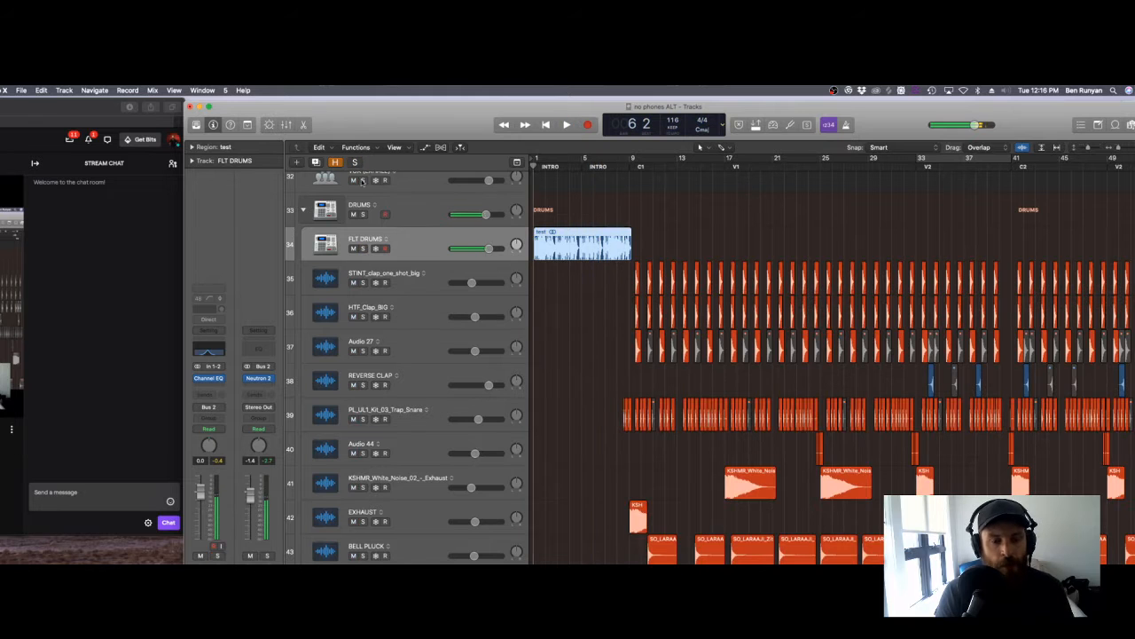
Step: Play the full arrangement from bar 1, briefly soloing the ATMOSPHERE GUITAR (ARCADE LOOP KEY LOCKED) track
key("space")
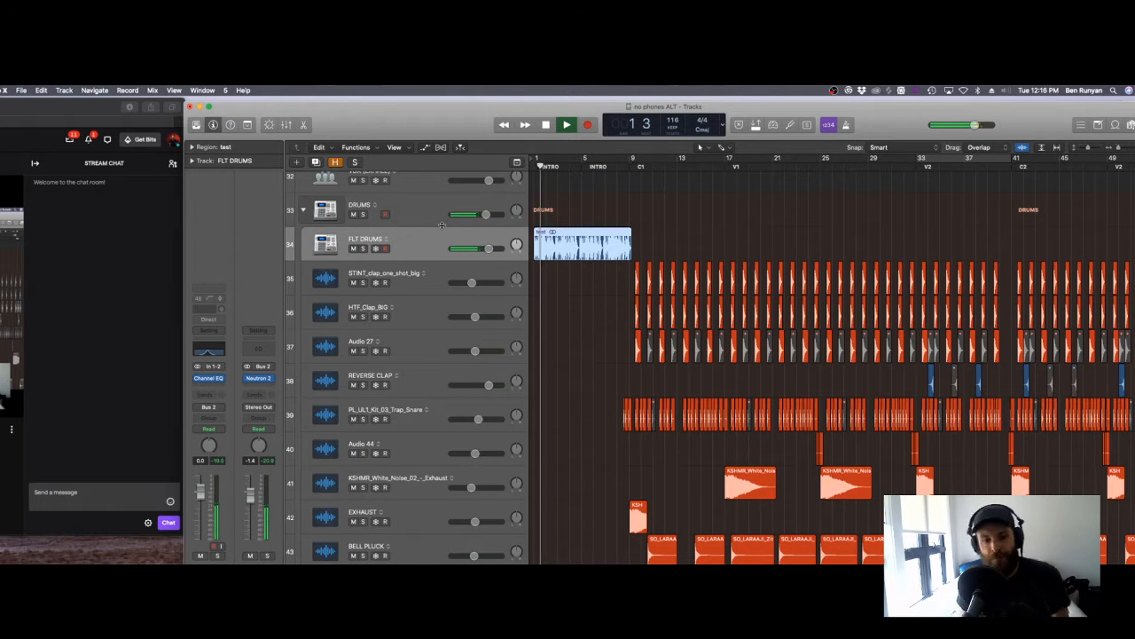
scroll(582, 318, "down", 6)
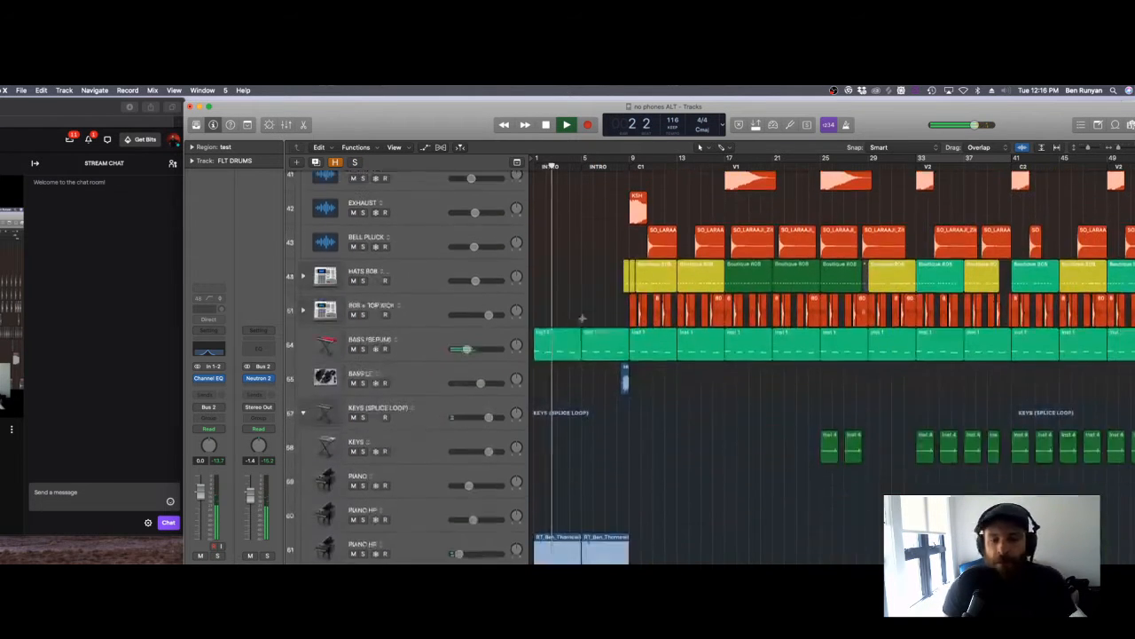
scroll(582, 317, "down", 15)
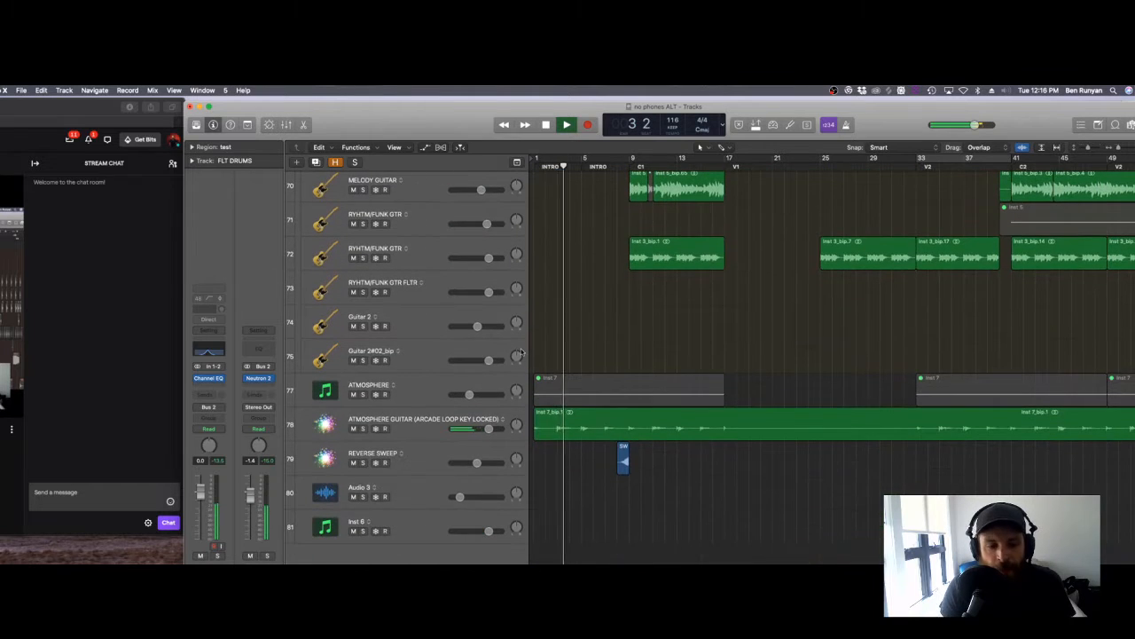
left_click(363, 428)
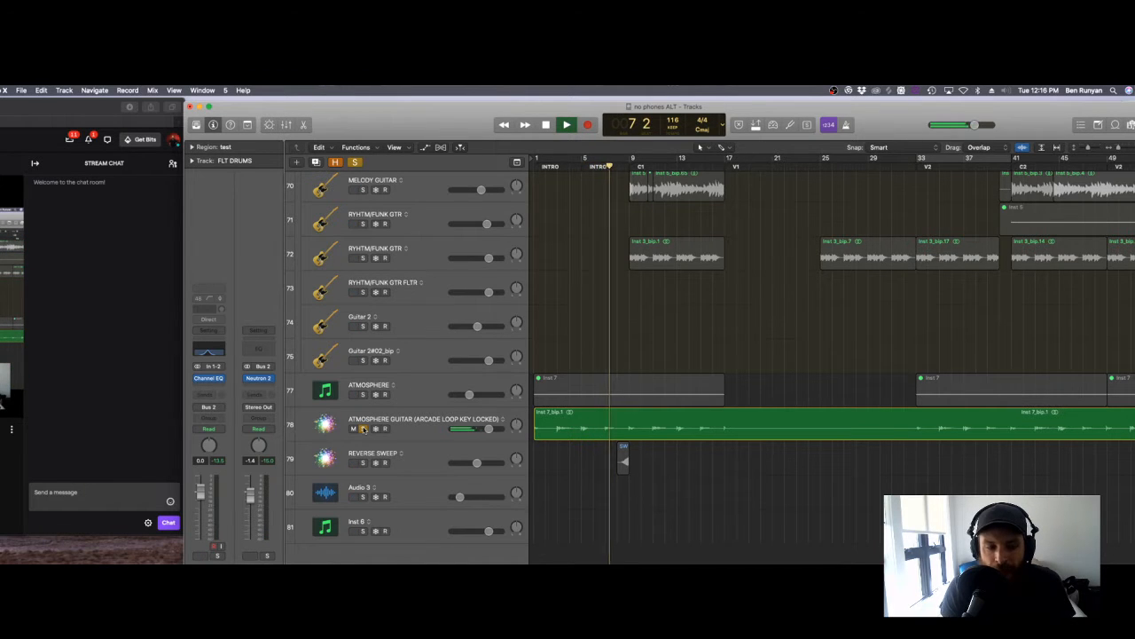
left_click(362, 428)
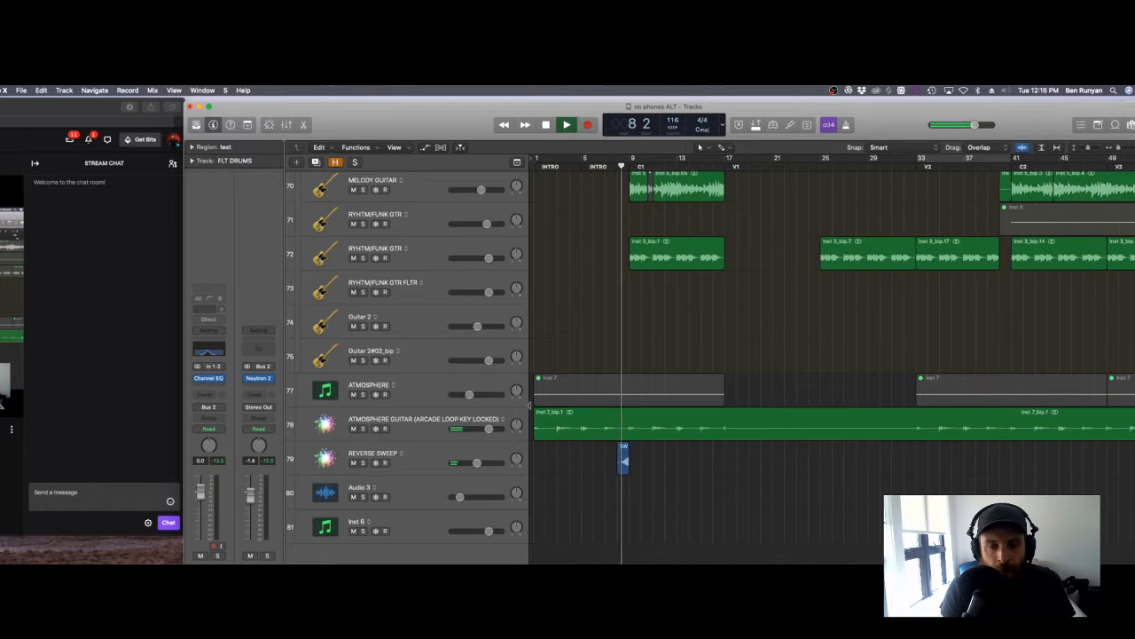
Step: Collapse the DRUMS stack, look inside the VOCALS stack, and stop playback
scroll(552, 391, "up", 15)
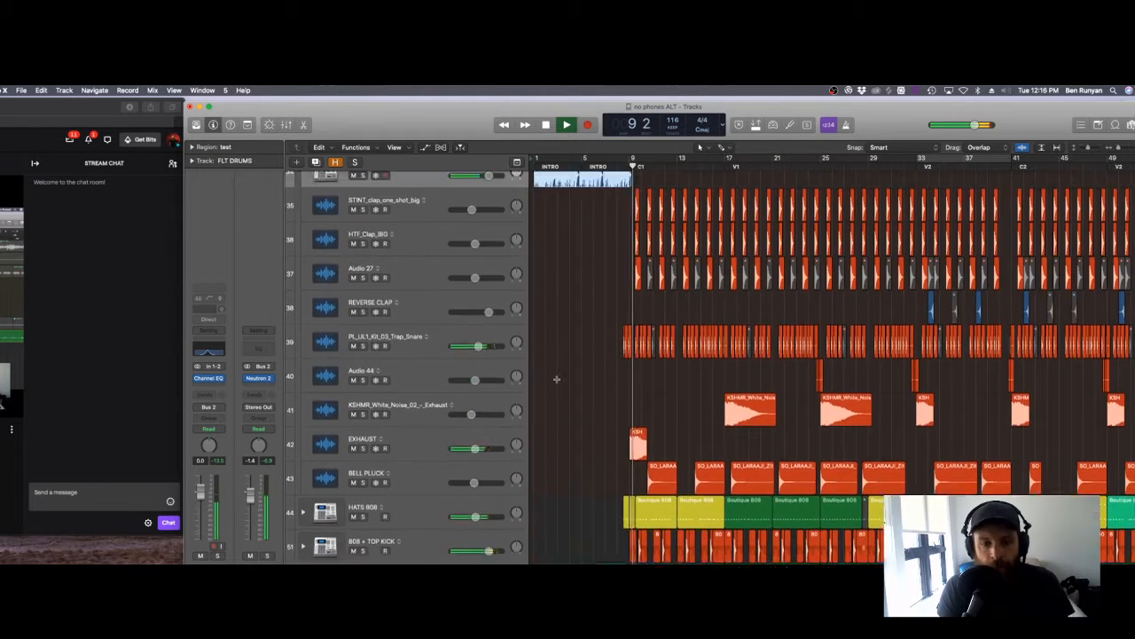
scroll(556, 379, "up", 10)
left_click(302, 325)
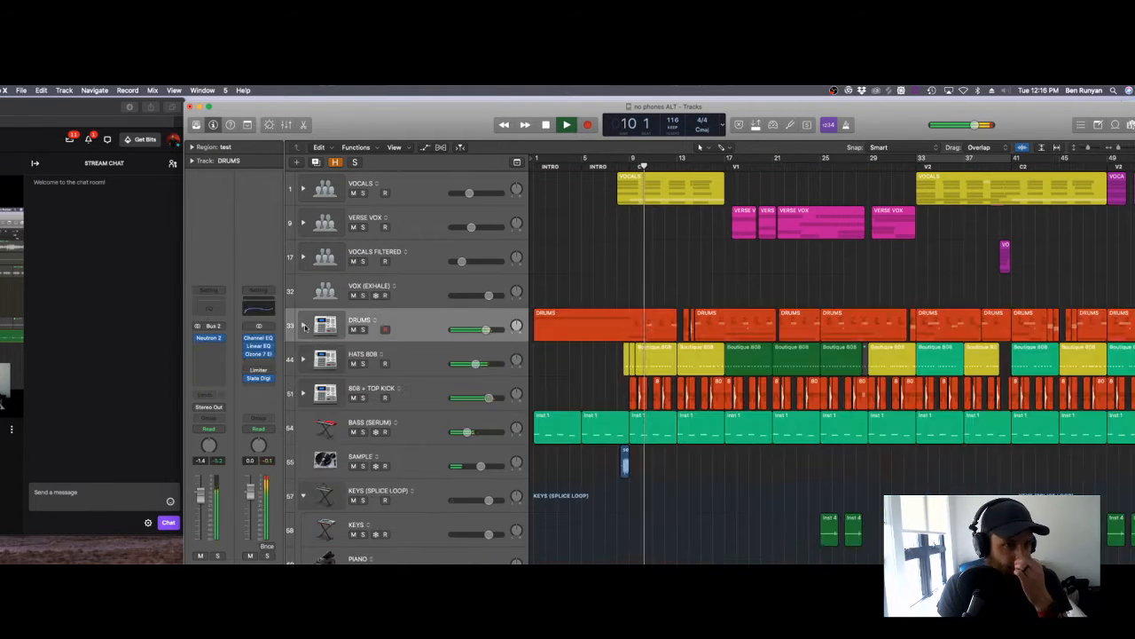
left_click(302, 189)
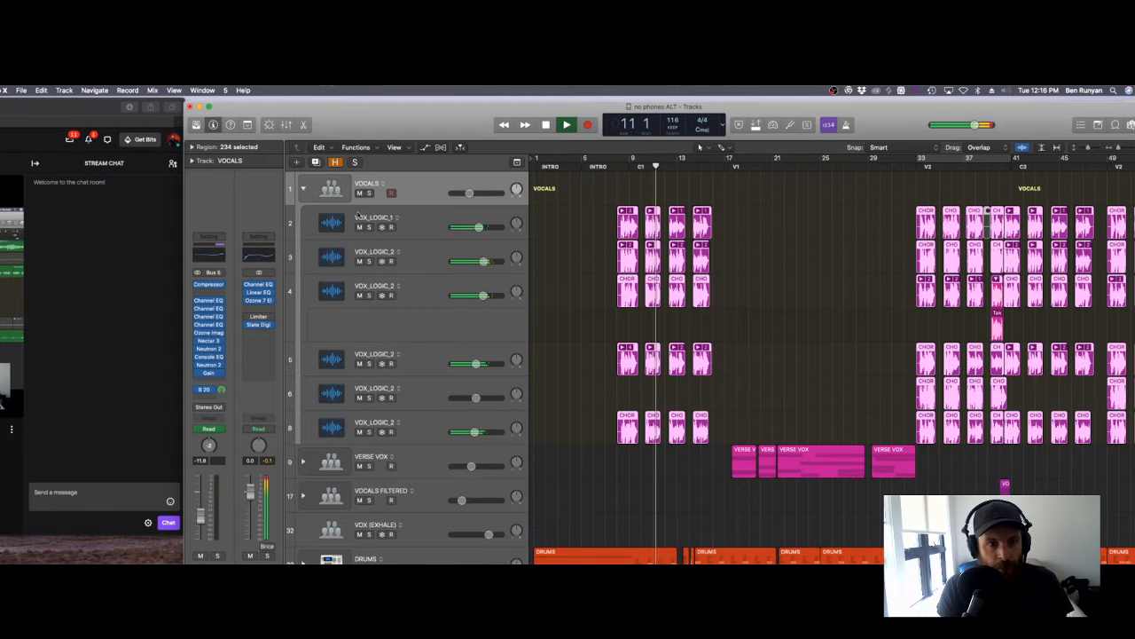
key("space")
left_click(302, 189)
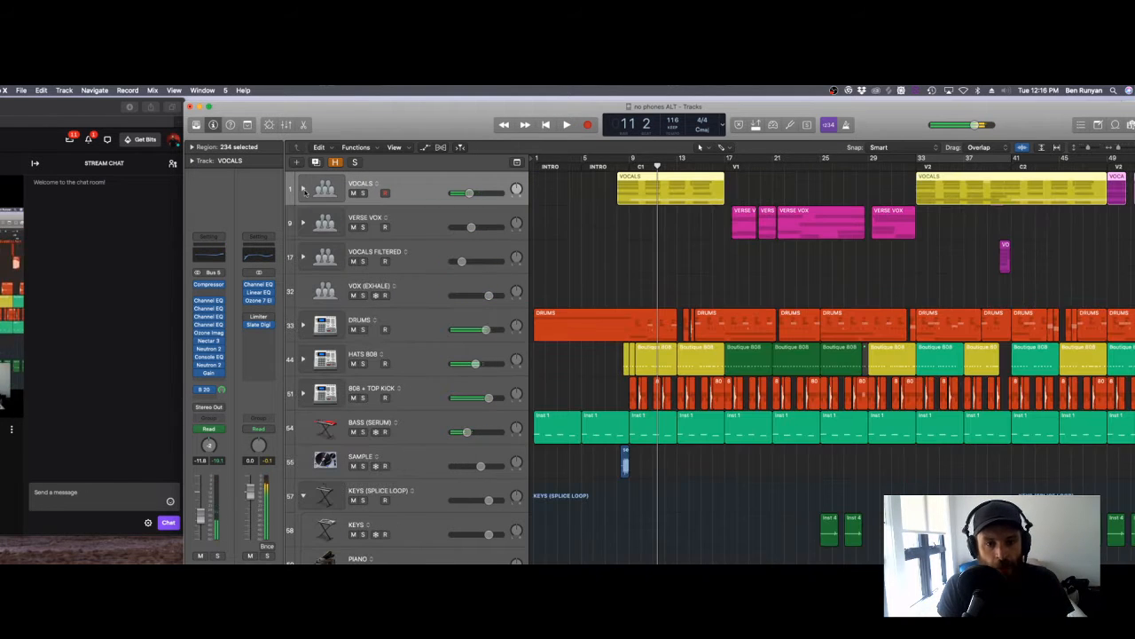
Step: Mute and unmute the VOCALS stack, expand it, and look over its vocal channels in the mixer, selecting VOX_LOGIC_1
left_click(353, 193)
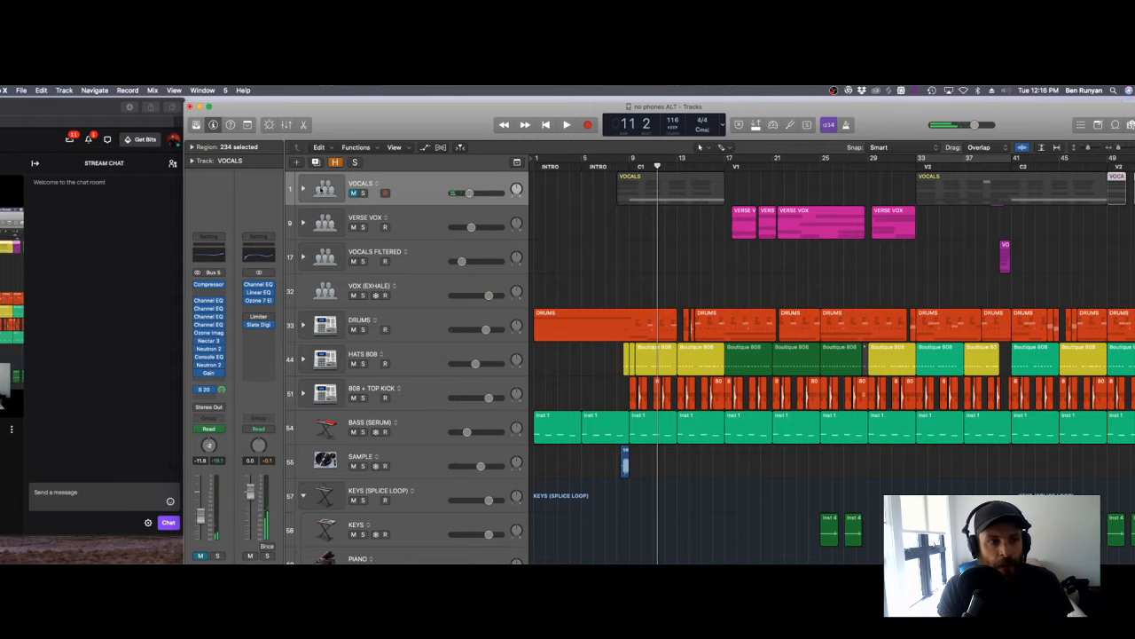
left_click(302, 188)
key("x")
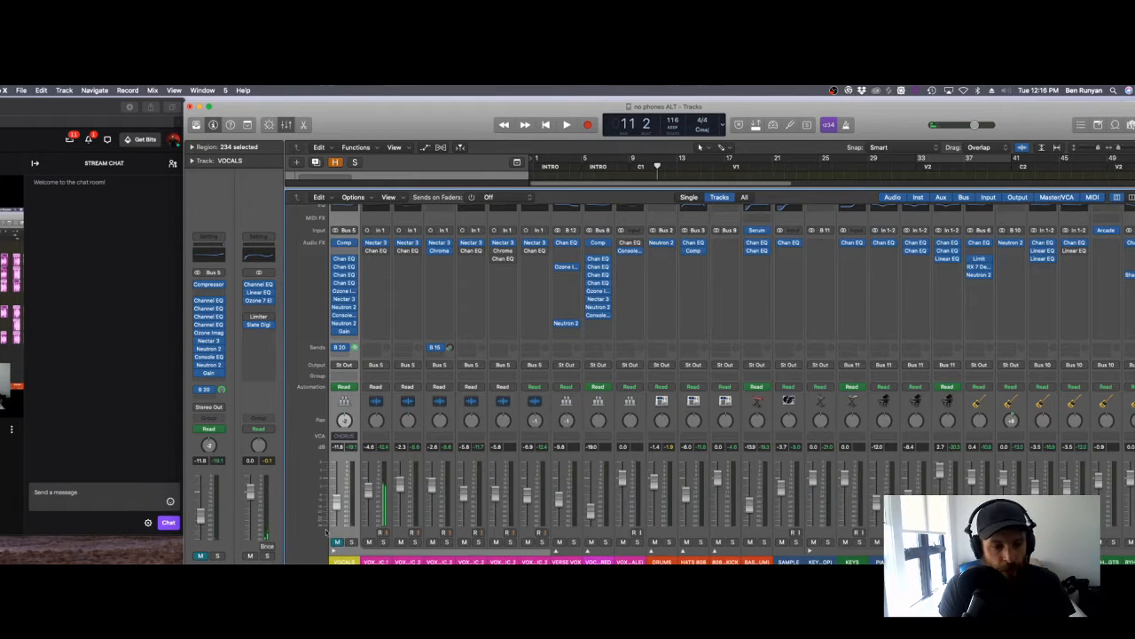
left_click(389, 509)
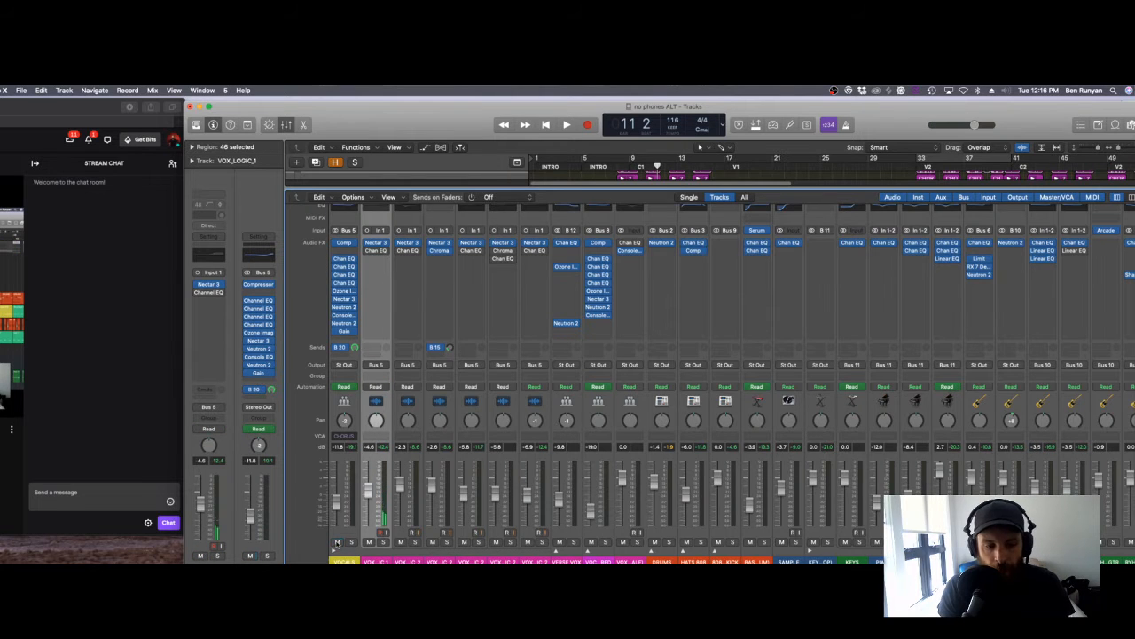
key("x")
scroll(399, 266, "up", 3)
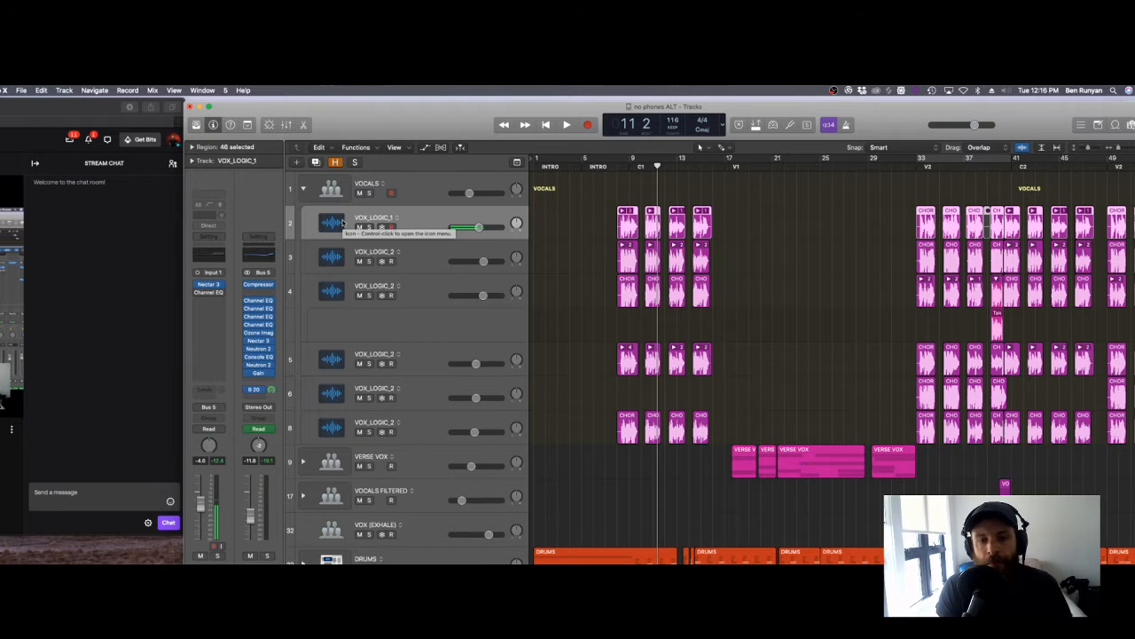
scroll(487, 239, "down", 8)
scroll(628, 251, "up", 7)
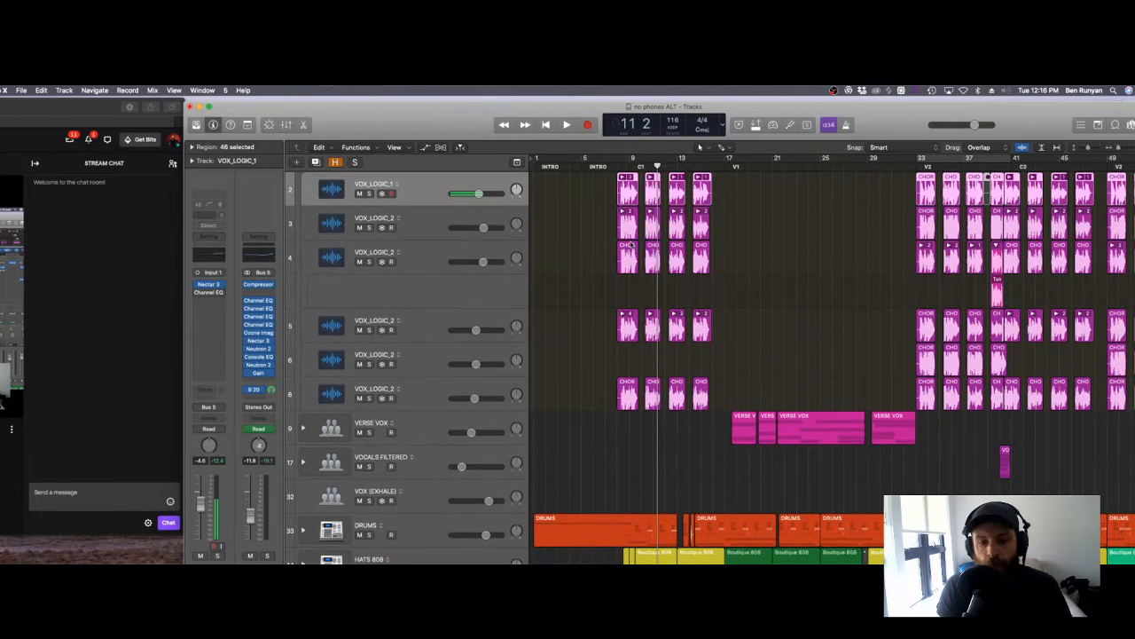
Step: Set a cycle range starting at bar 8 over the first chorus, and open Nectar 3 on VOX_LOGIC_1
left_click_drag(618, 160, 854, 181)
left_click_drag(1120, 148, 1128, 148)
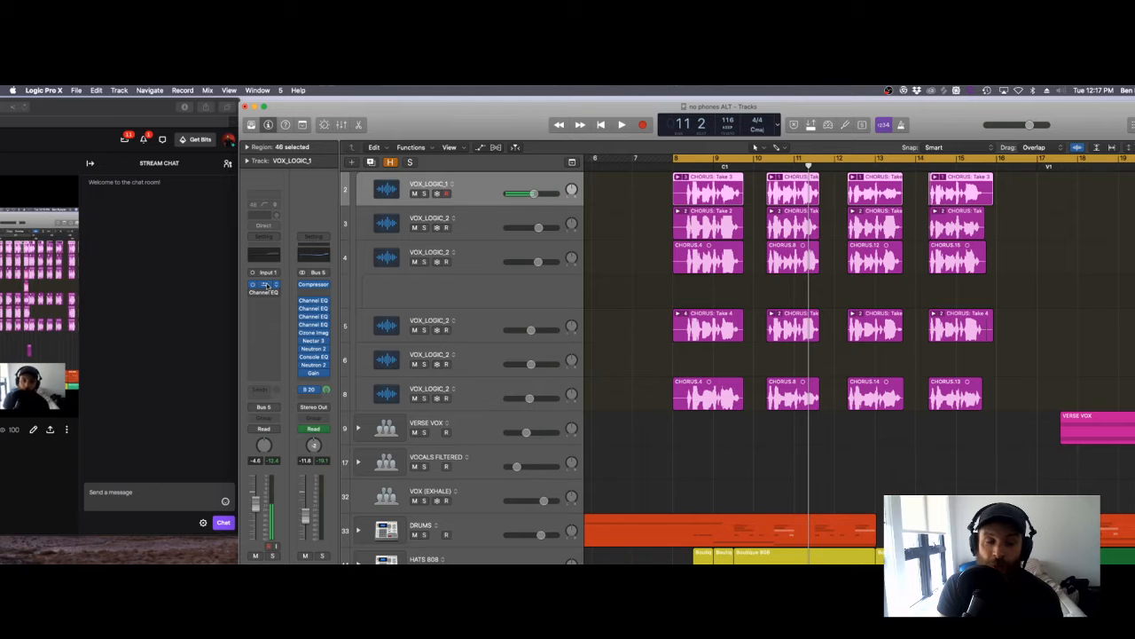
left_click(267, 285)
left_click_drag(375, 126, 785, 271)
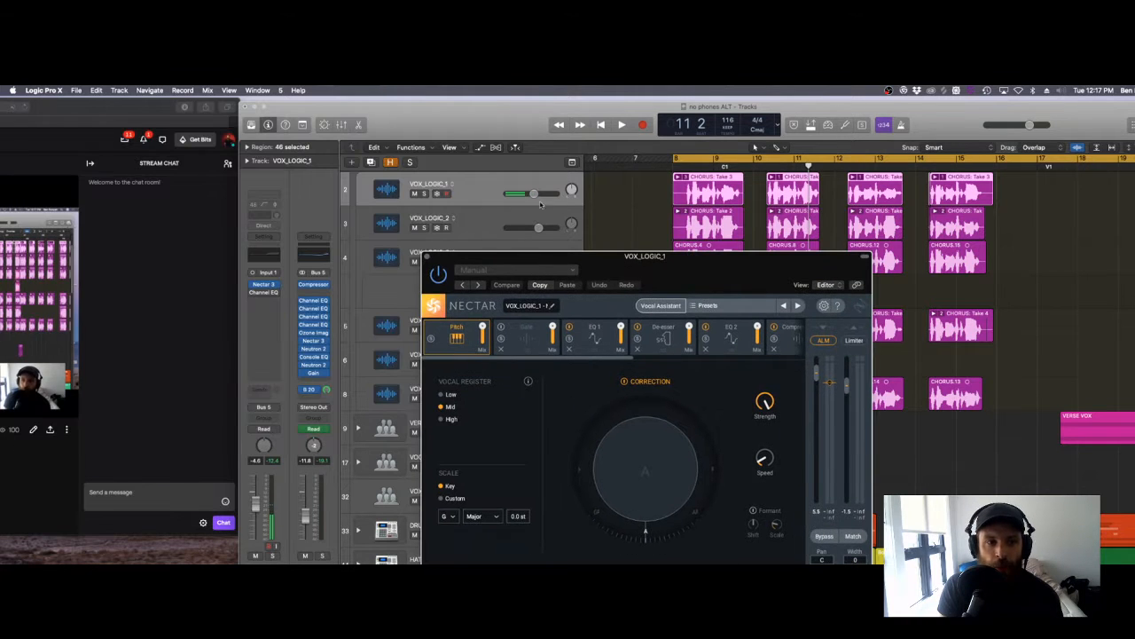
Step: Solo VOX_LOGIC_1, play the chorus while showing Nectar 3's pitch correction, stop playback and close the plug-in
left_click(415, 194)
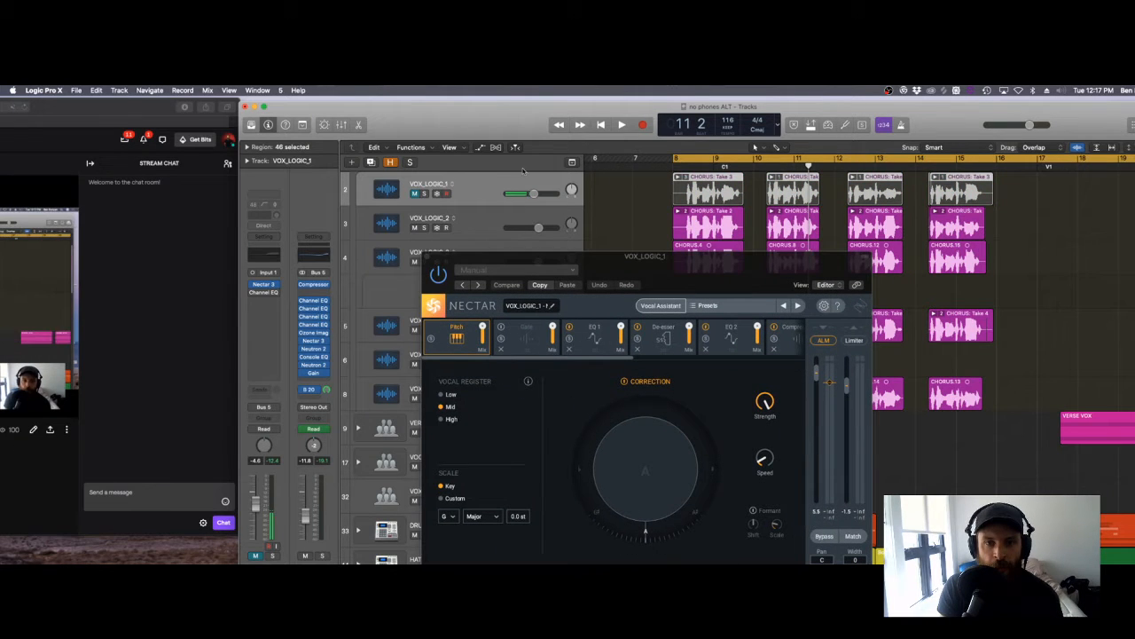
left_click(414, 193)
left_click(424, 193)
key("space")
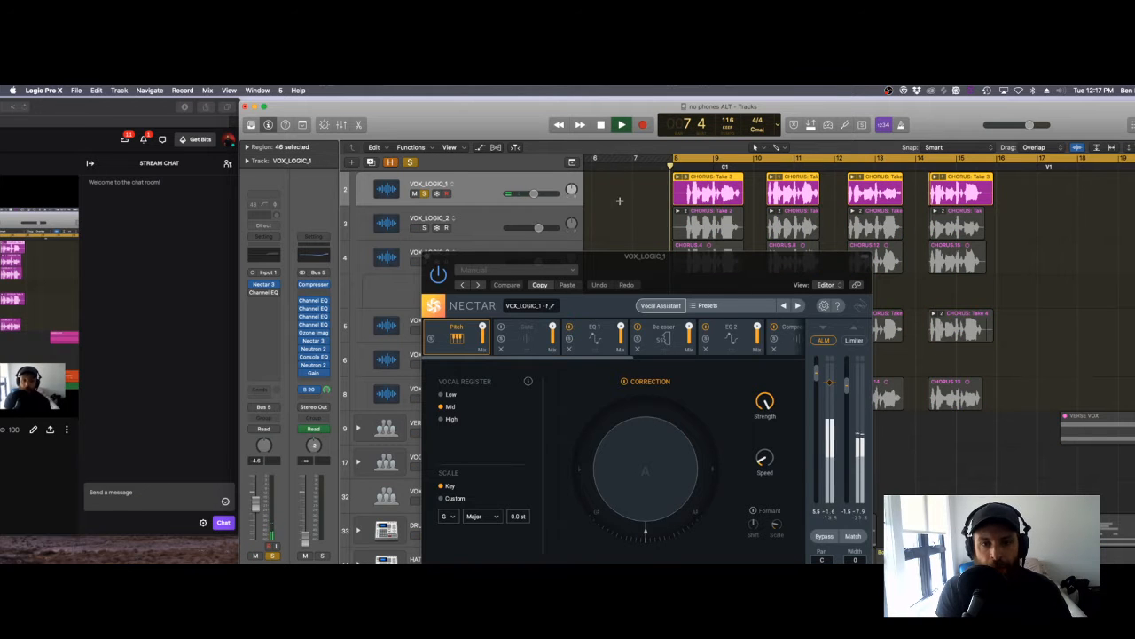
left_click_drag(715, 268, 739, 152)
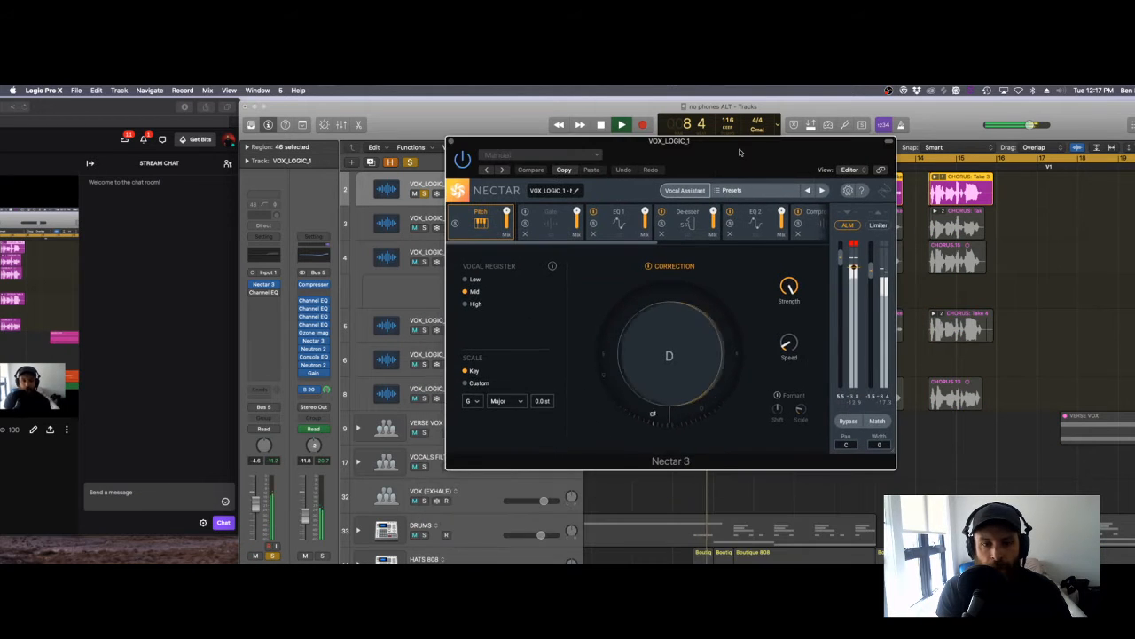
key("space")
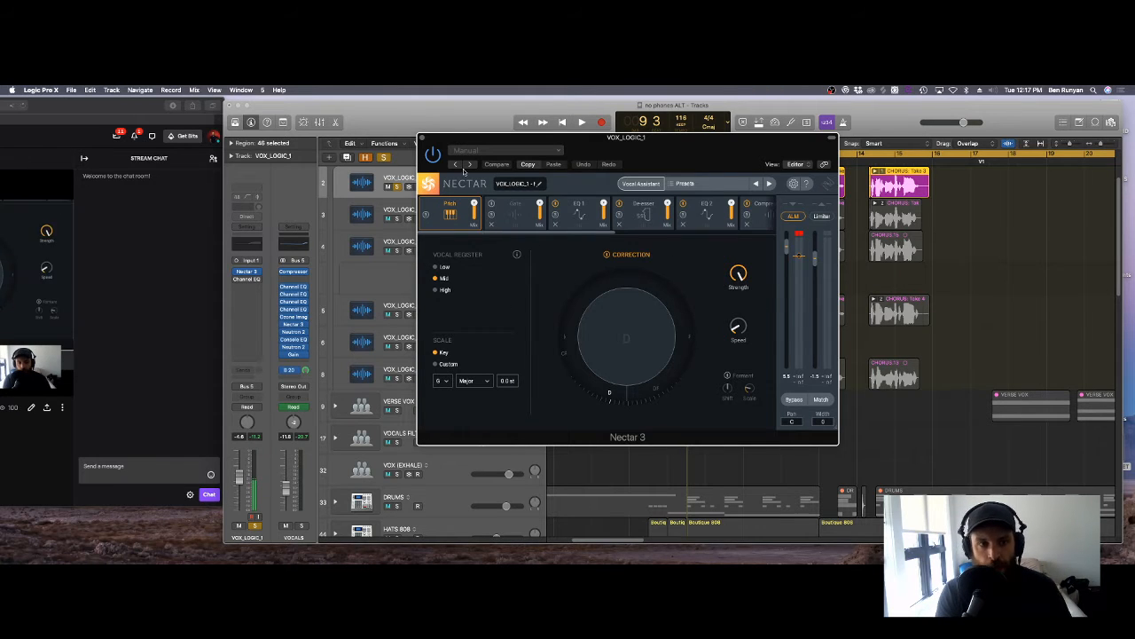
left_click(421, 139)
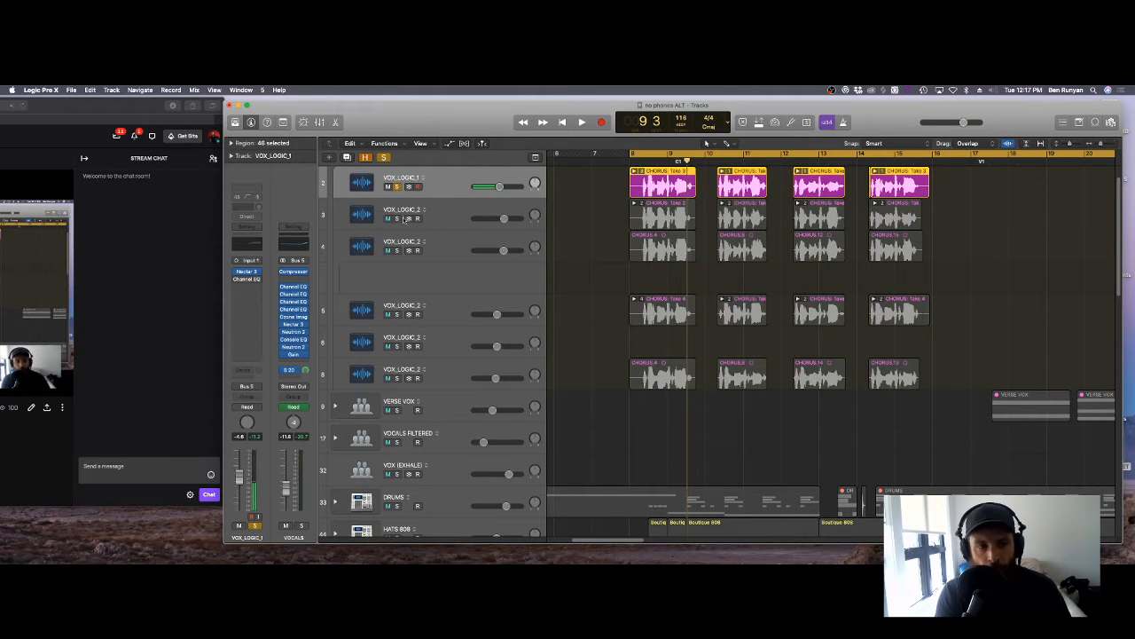
Step: Play VOX_LOGIC_1 alone once more, stop, and add the VOX_LOGIC_2 vocal on track 3 to the solo
key("space")
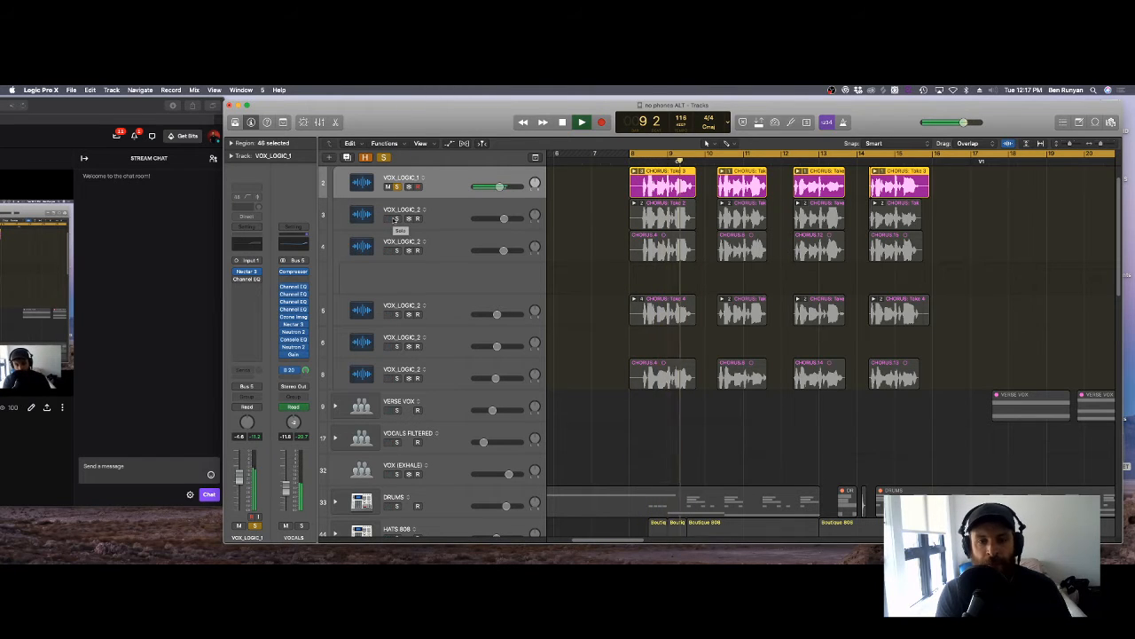
key("space")
left_click(395, 219)
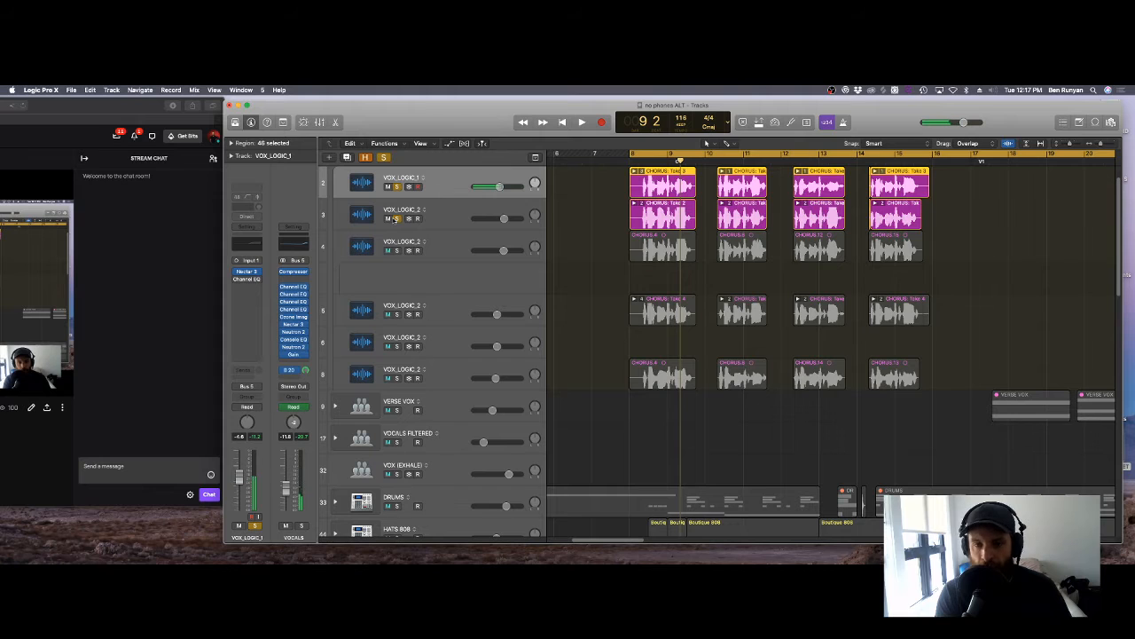
left_click(463, 207)
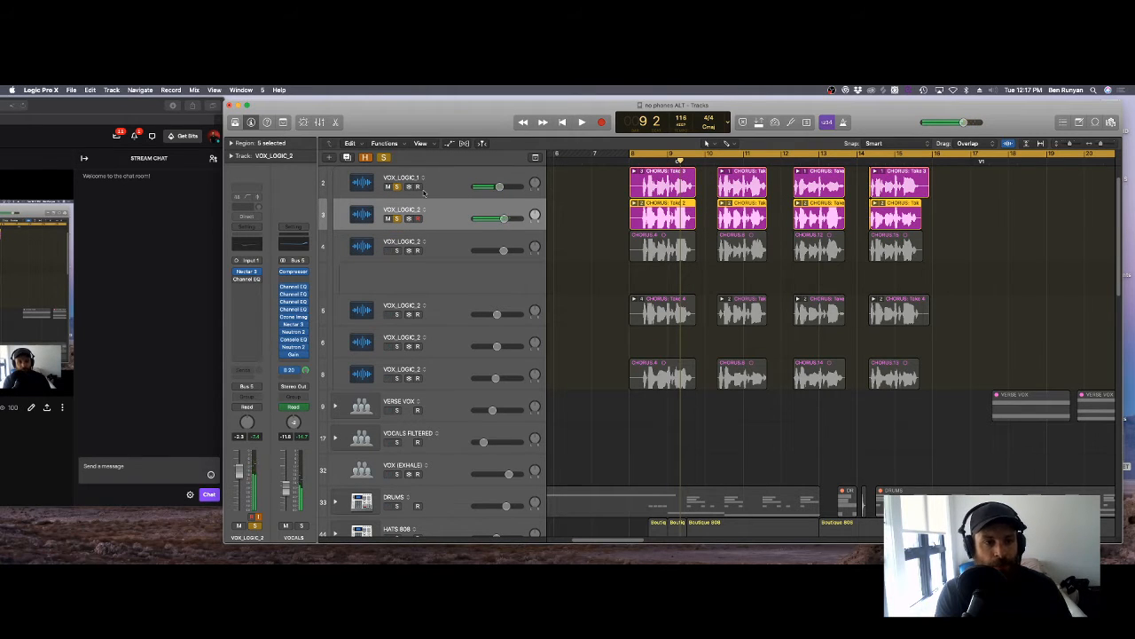
left_click(387, 218)
key("x")
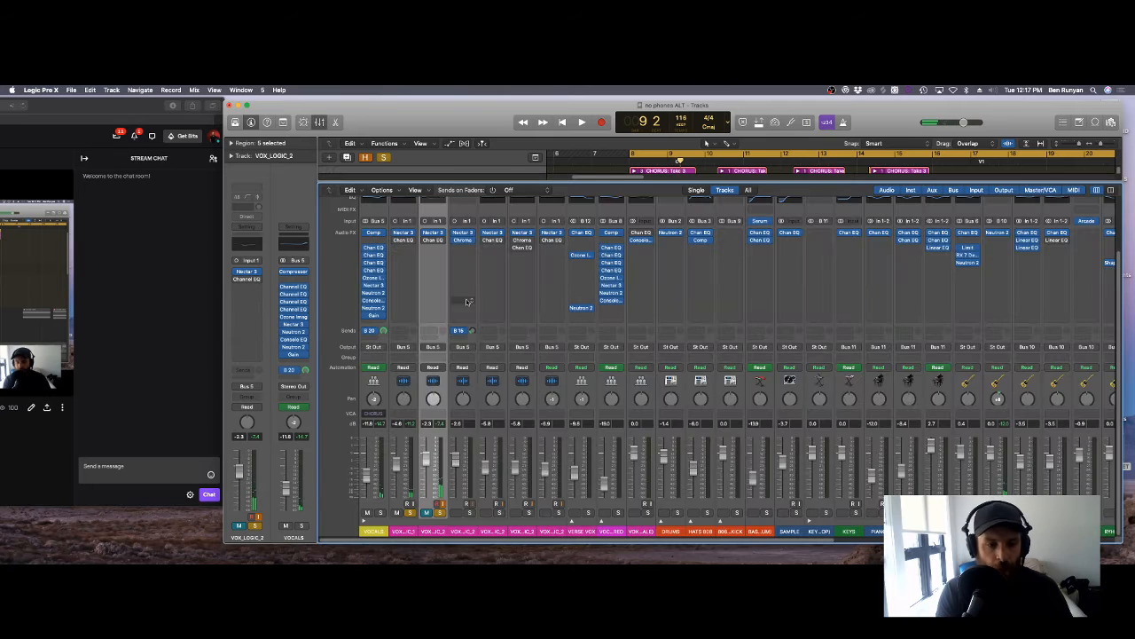
key("x")
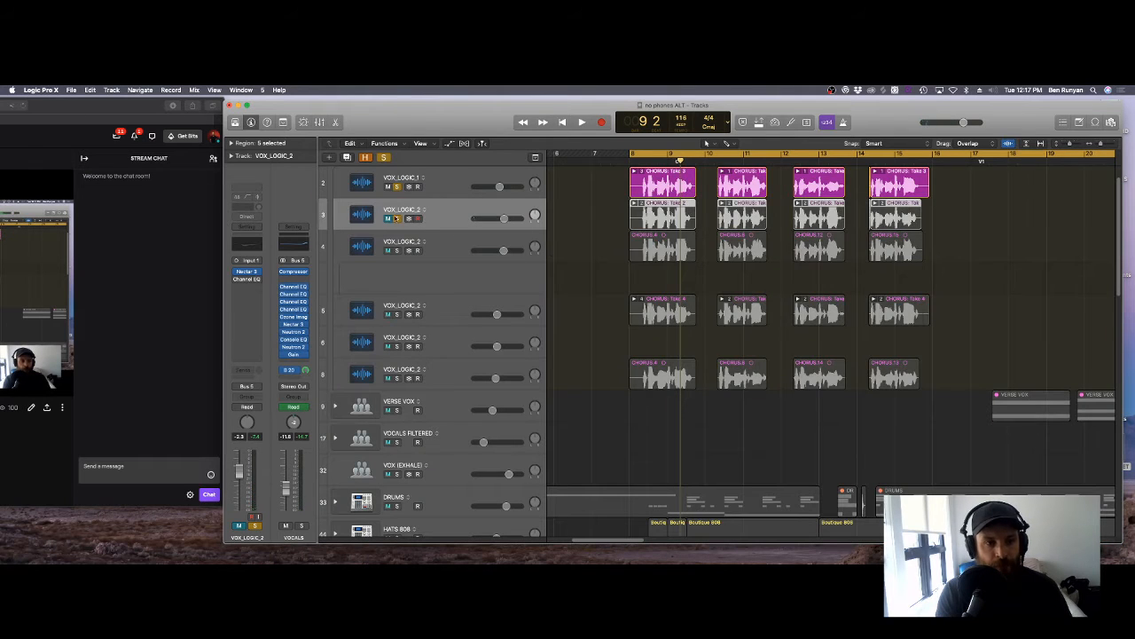
left_click(391, 219)
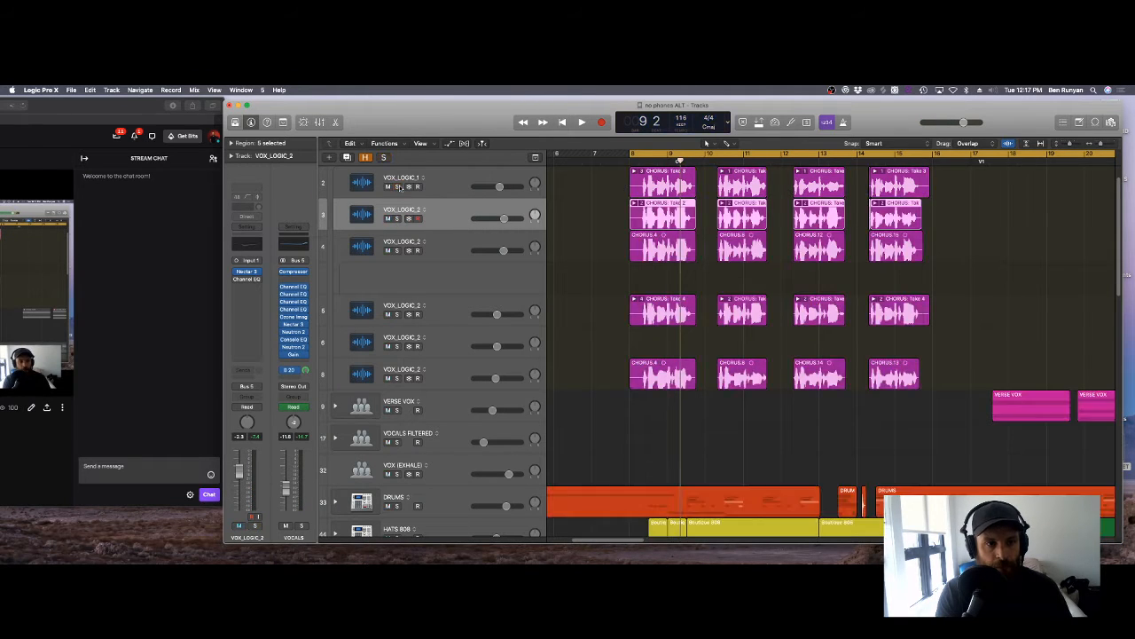
Step: Solo the vocals on tracks 2 and 3 together and play the chorus from bar 8
left_click(397, 219)
left_click(397, 187)
key("space")
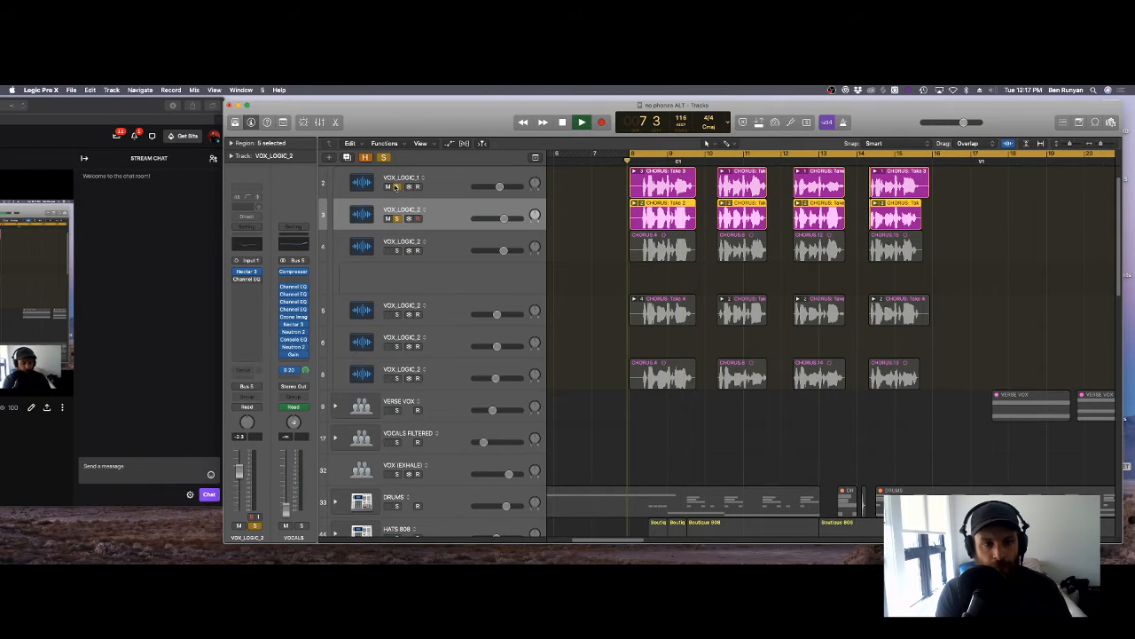
Step: Select the track 4 vocal, add the remaining chorus vocal layers to the solo one by one in the mixer, and stop playback
left_click(449, 241)
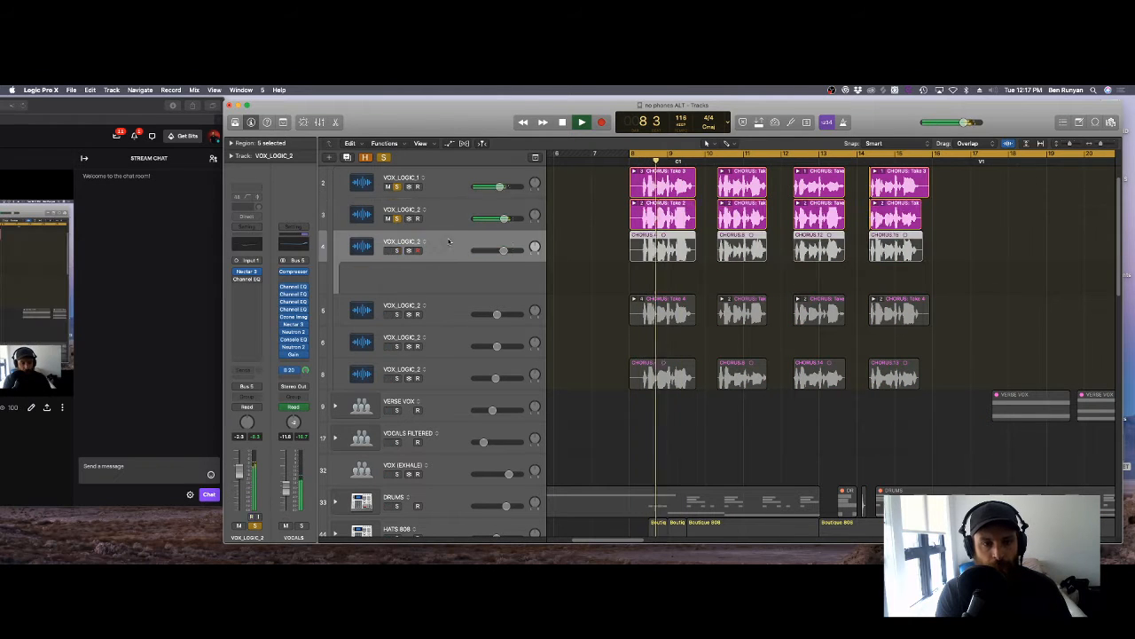
key("x")
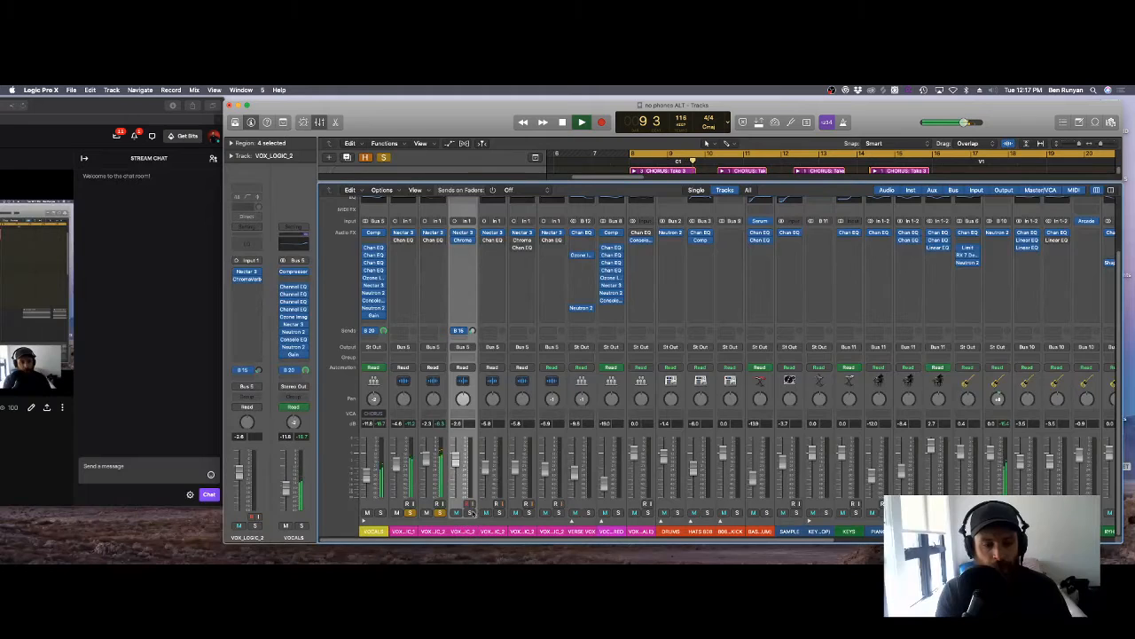
left_click(471, 513)
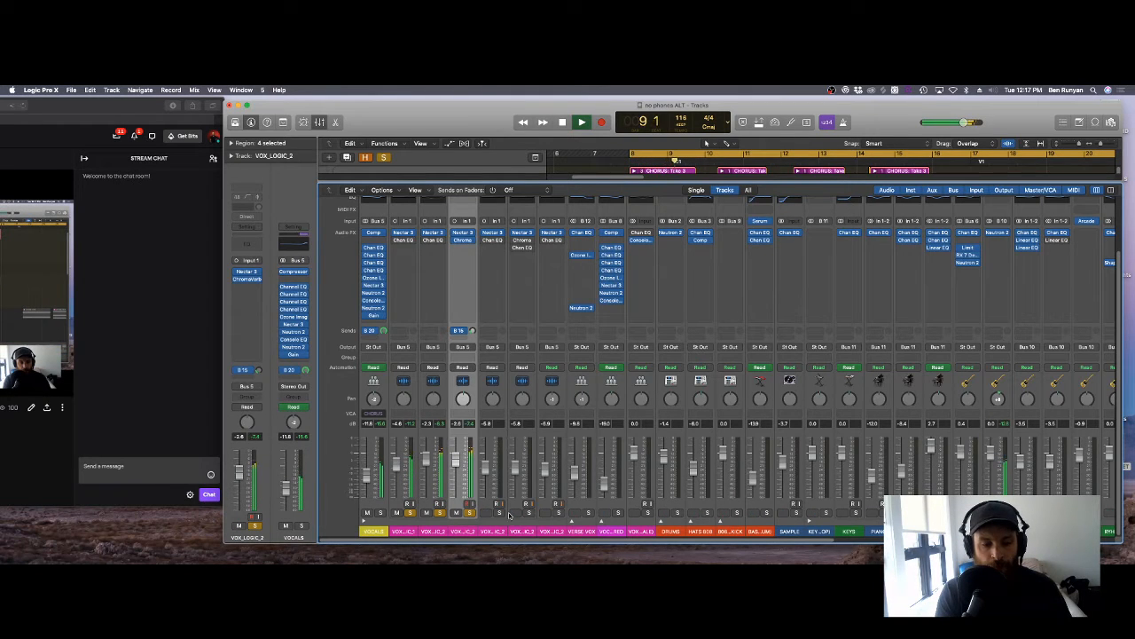
left_click(500, 513)
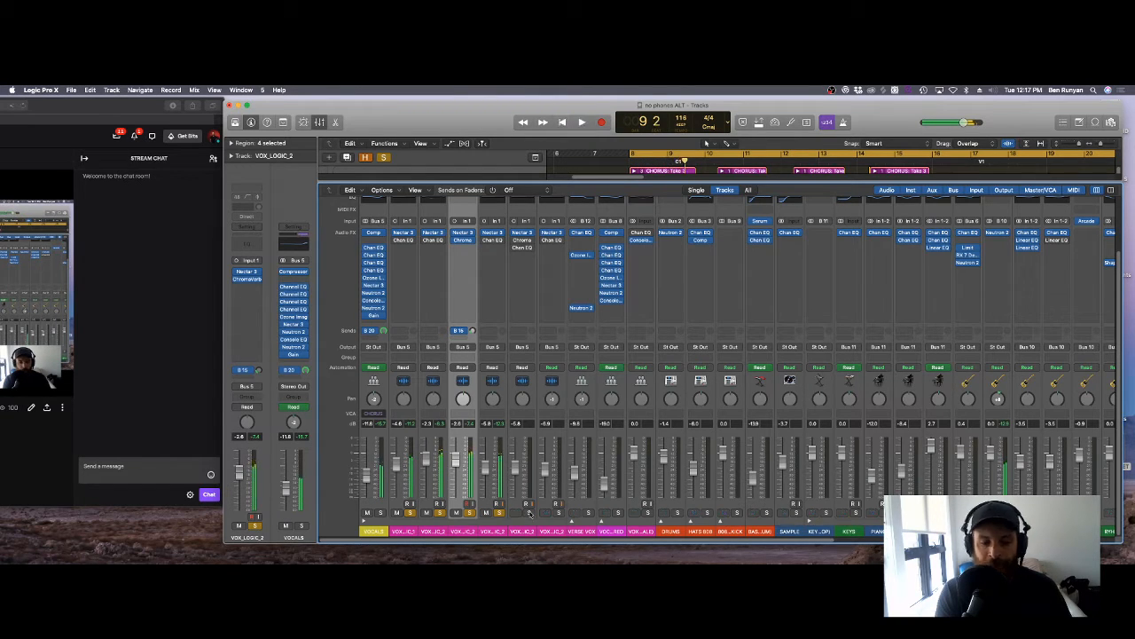
left_click(530, 513)
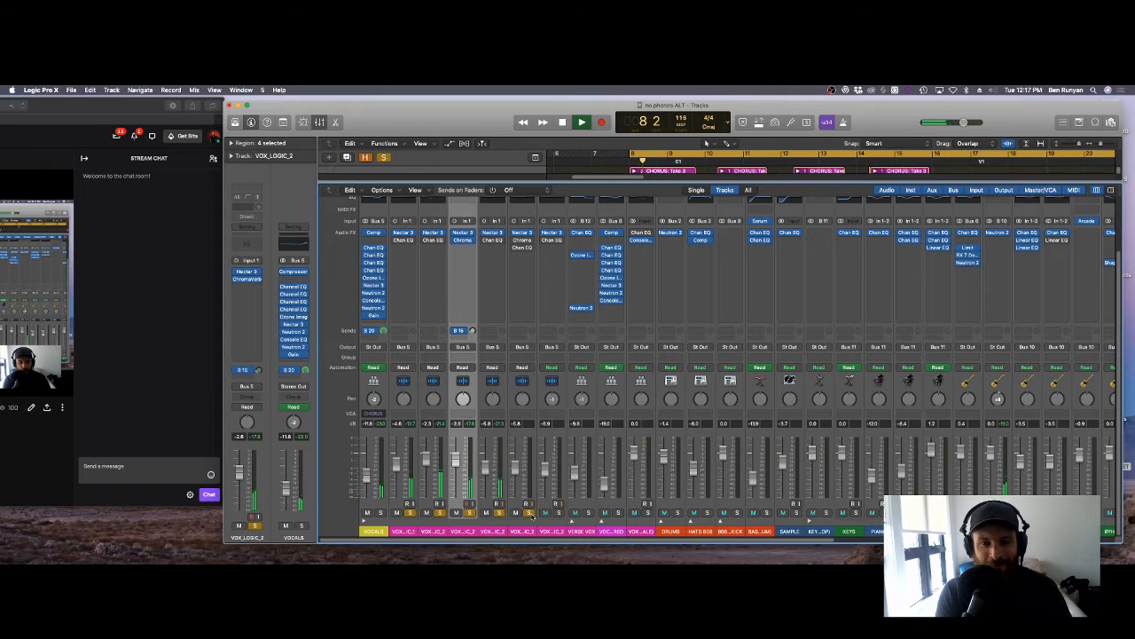
key("space")
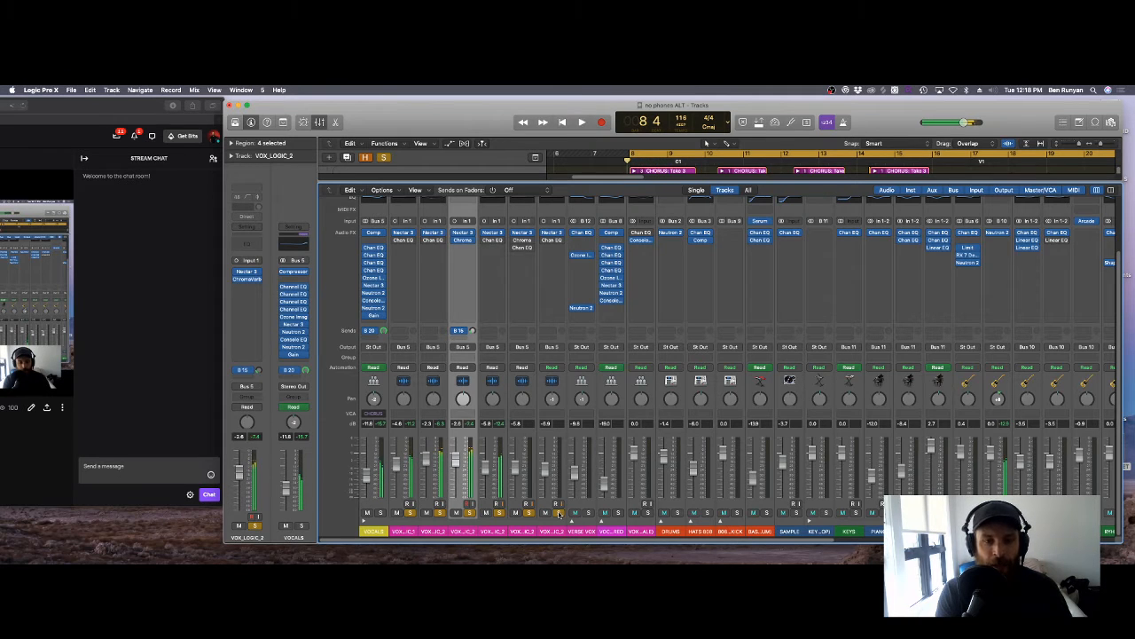
key("space")
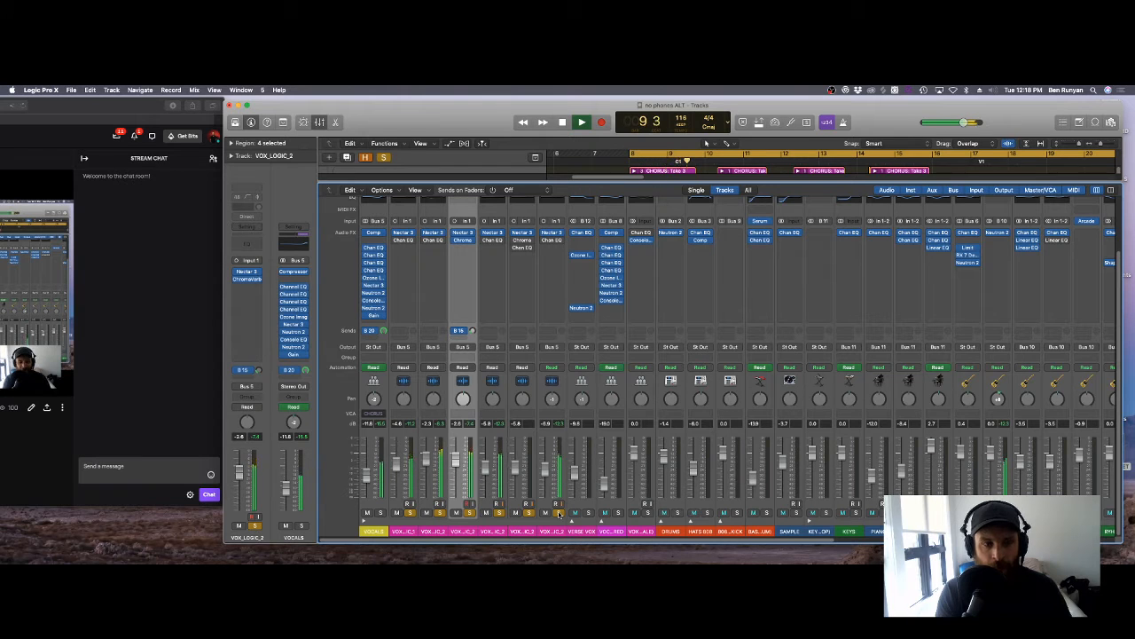
key("space")
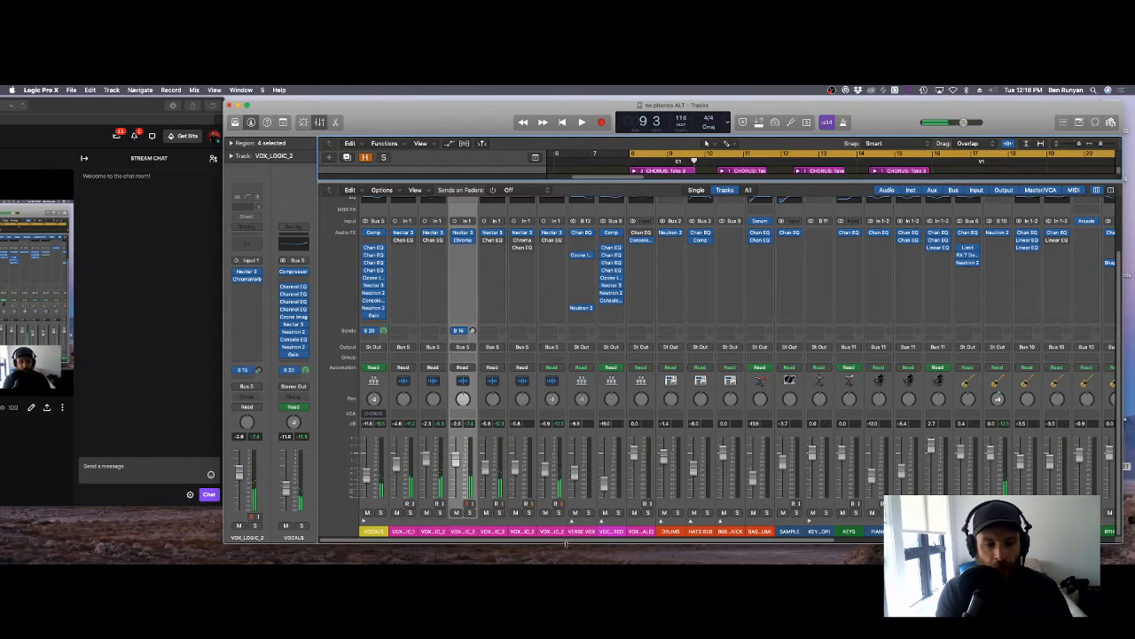
Step: Play the chorus with only the track 8 vocal soloed, and add the track 4 and track 3 vocals to the solo
key("space")
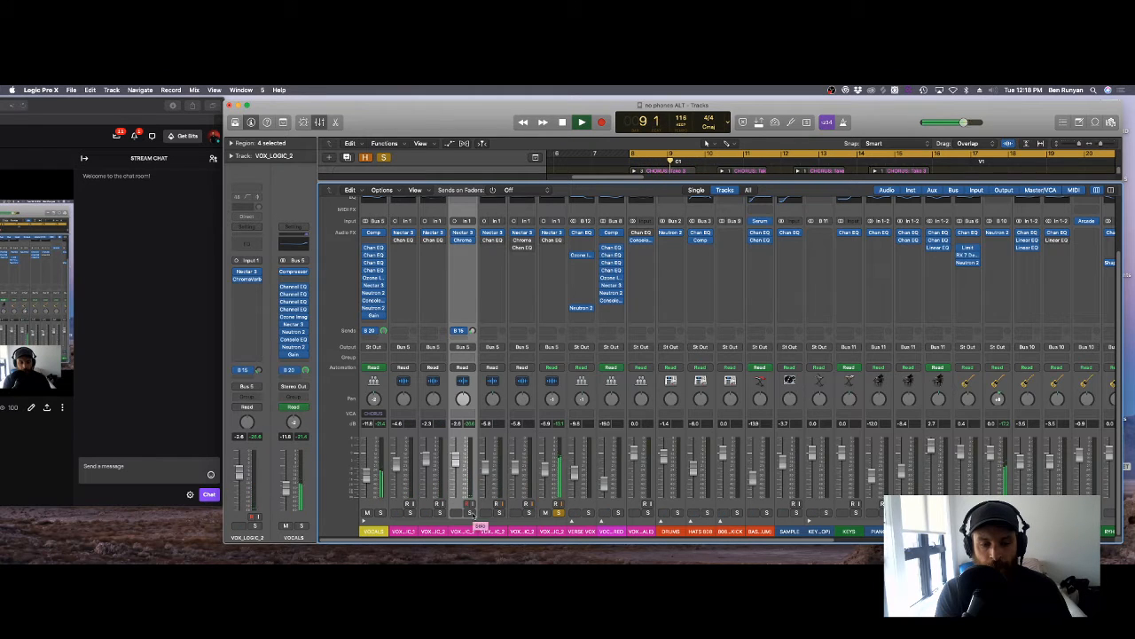
key("space")
key("space")
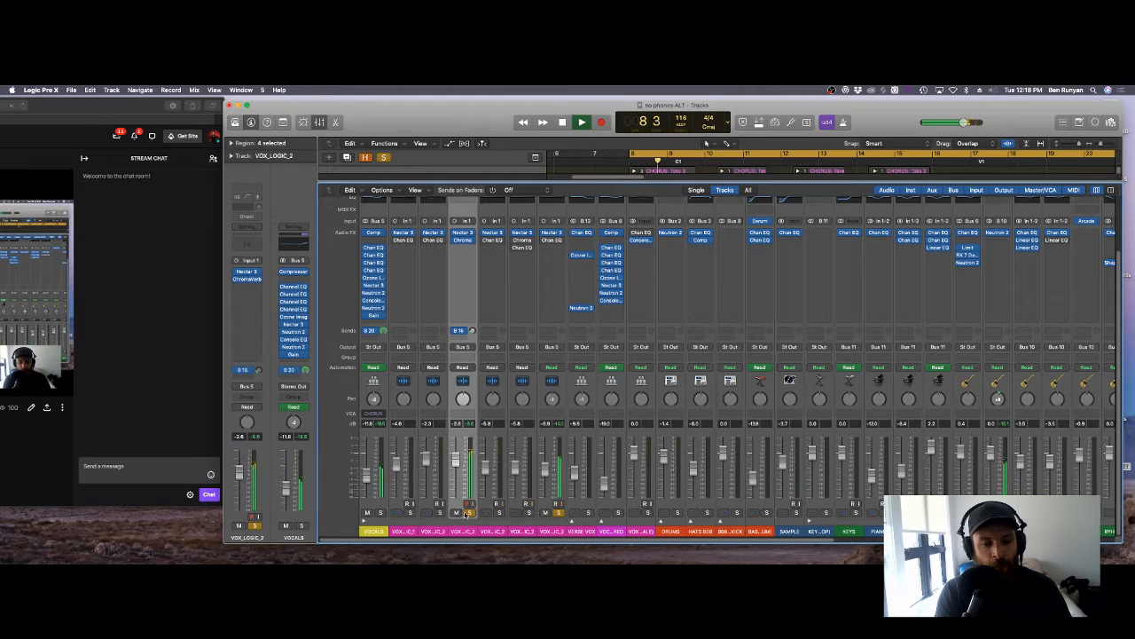
key("space")
key("space")
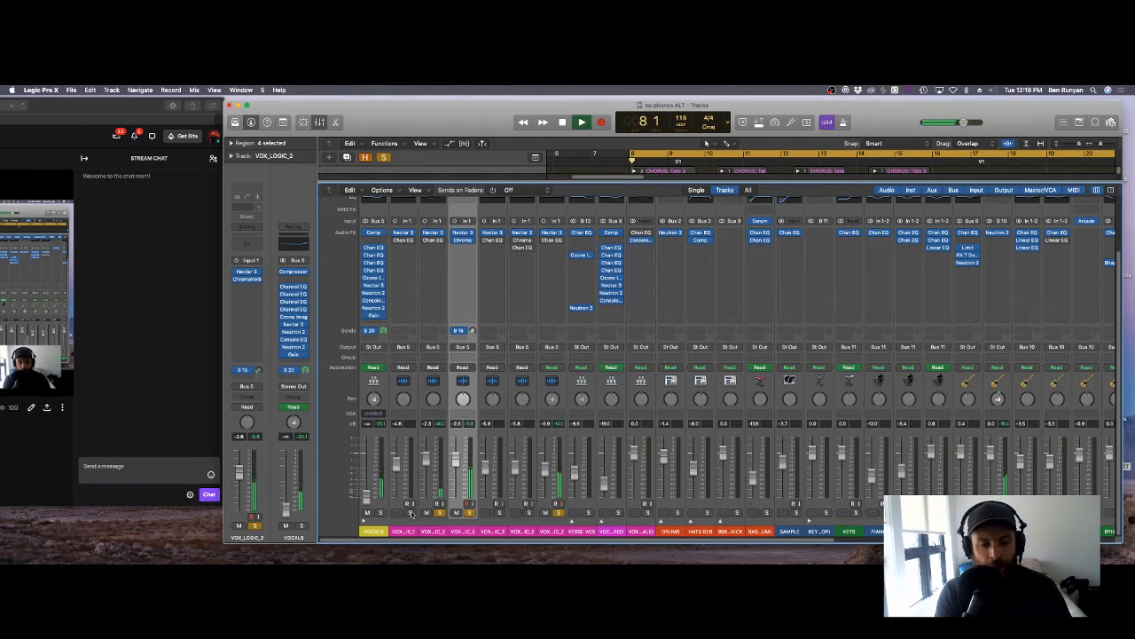
Step: Add VOX_LOGIC_1 and the track 5 vocal to the soloed layers, replay the chorus and stop
left_click(411, 513)
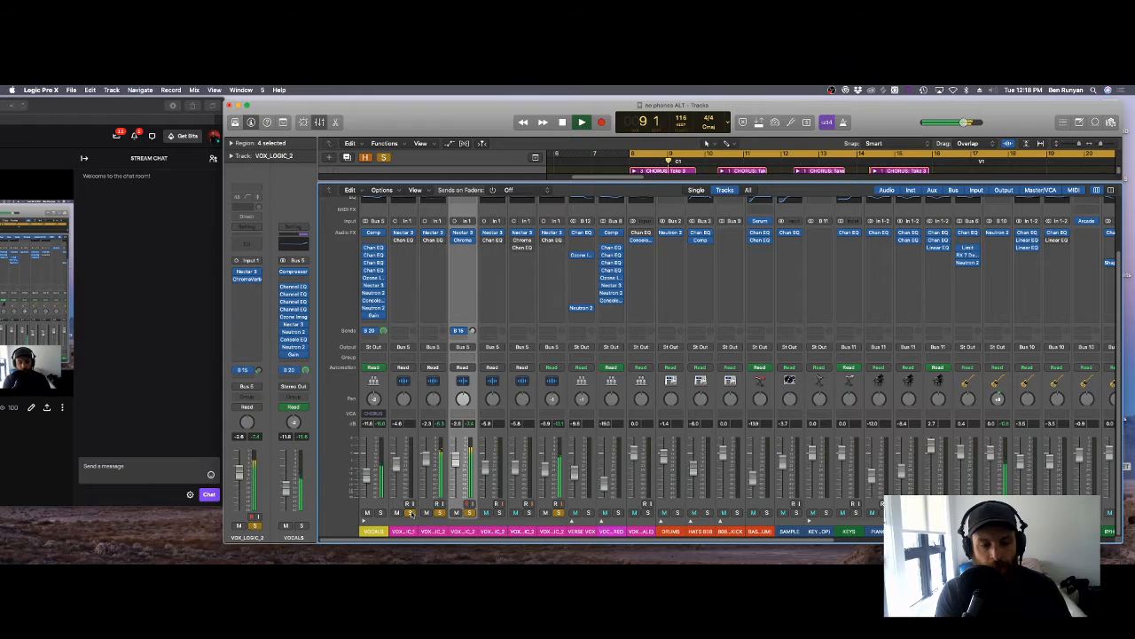
key("space")
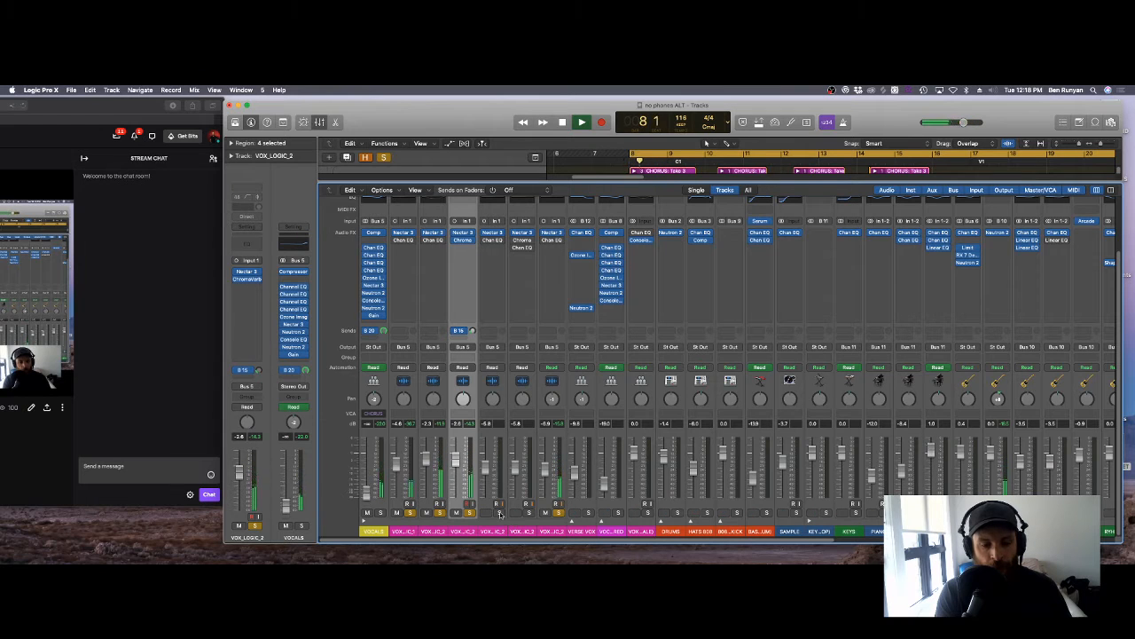
key("space")
key("space")
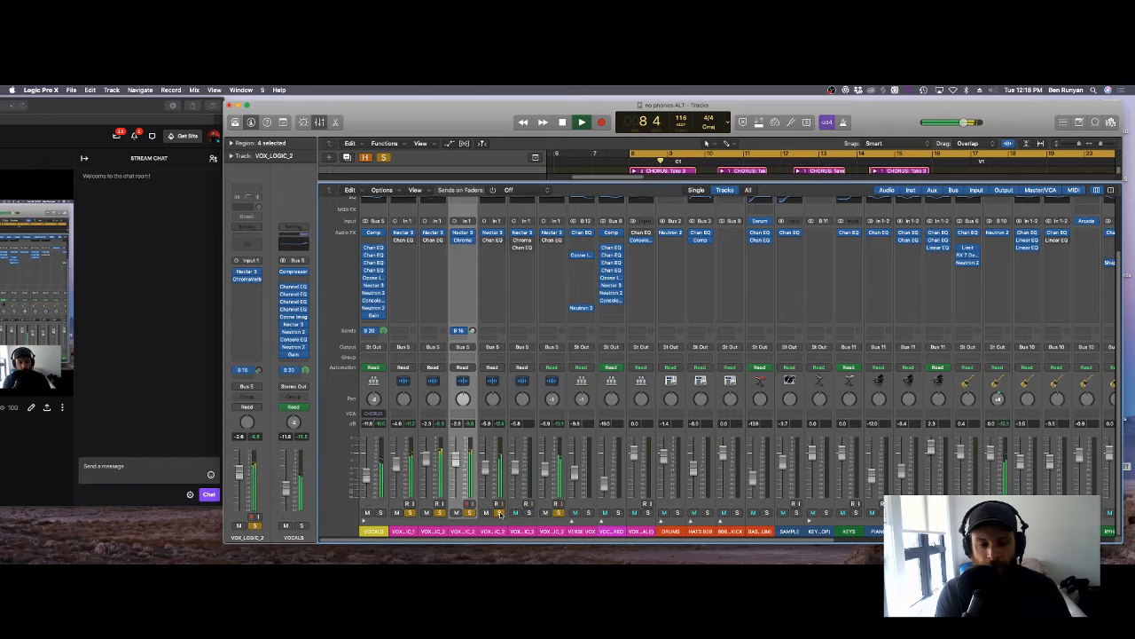
key("space")
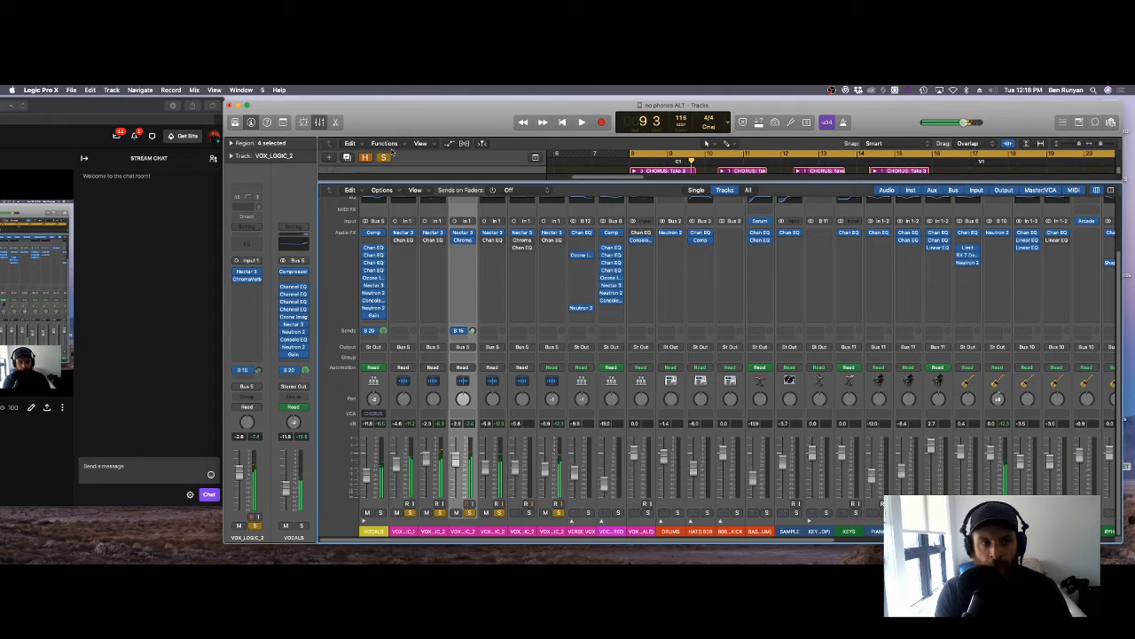
Step: Open Nectar 3 on the track 4 vocal, show its Pitch module settings, and close it
left_click(462, 233)
left_click_drag(272, 129, 590, 148)
left_click(363, 204)
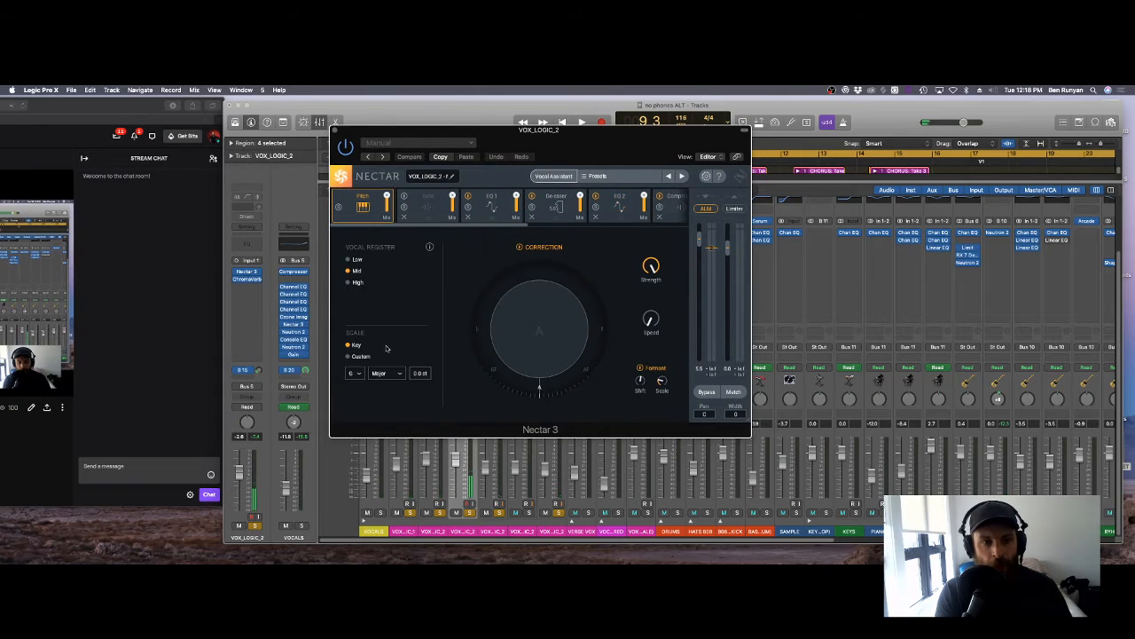
left_click(334, 131)
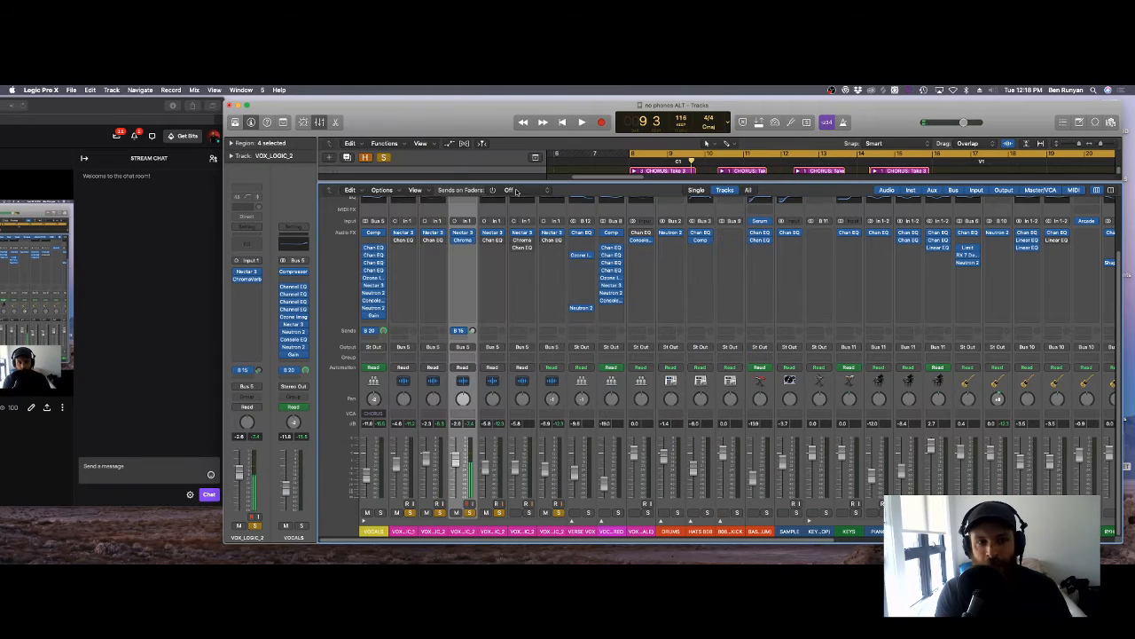
Step: Shrink the mixer, replace the individual vocal solos with a solo on the VOCALS stack, collapse the stack and play it
left_click_drag(515, 182, 512, 344)
left_click(383, 157)
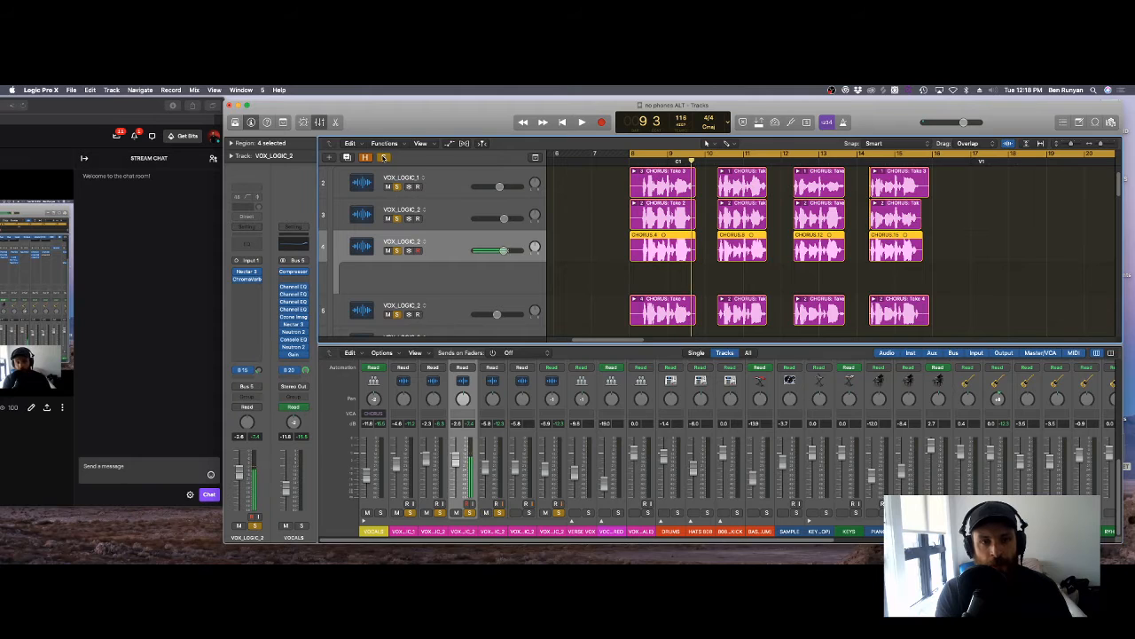
scroll(464, 235, "up", 3)
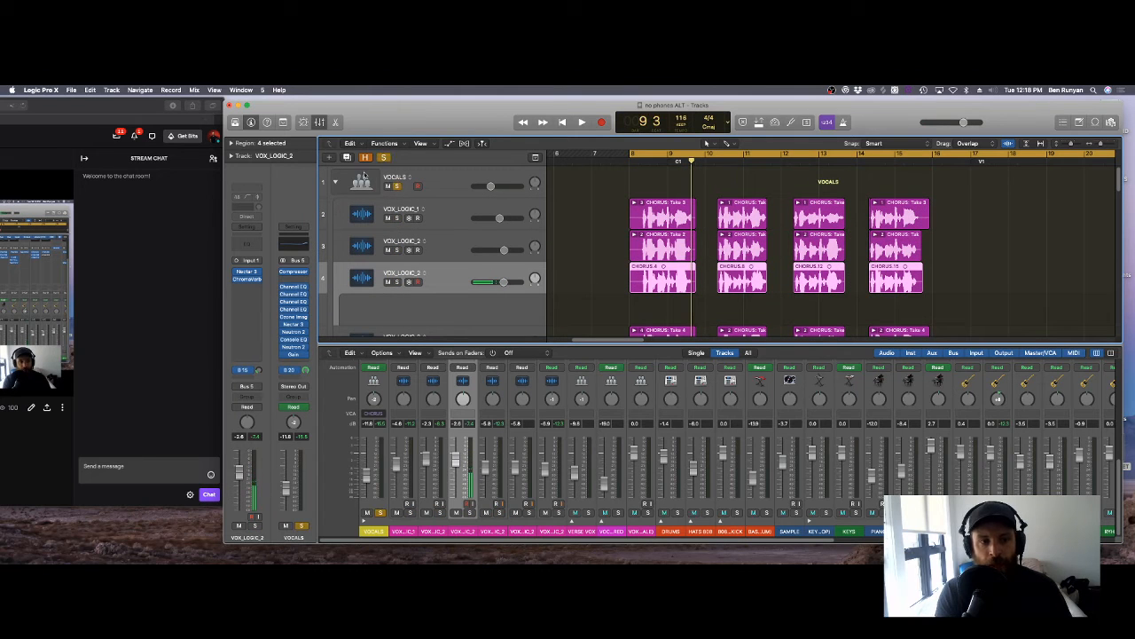
left_click(335, 182)
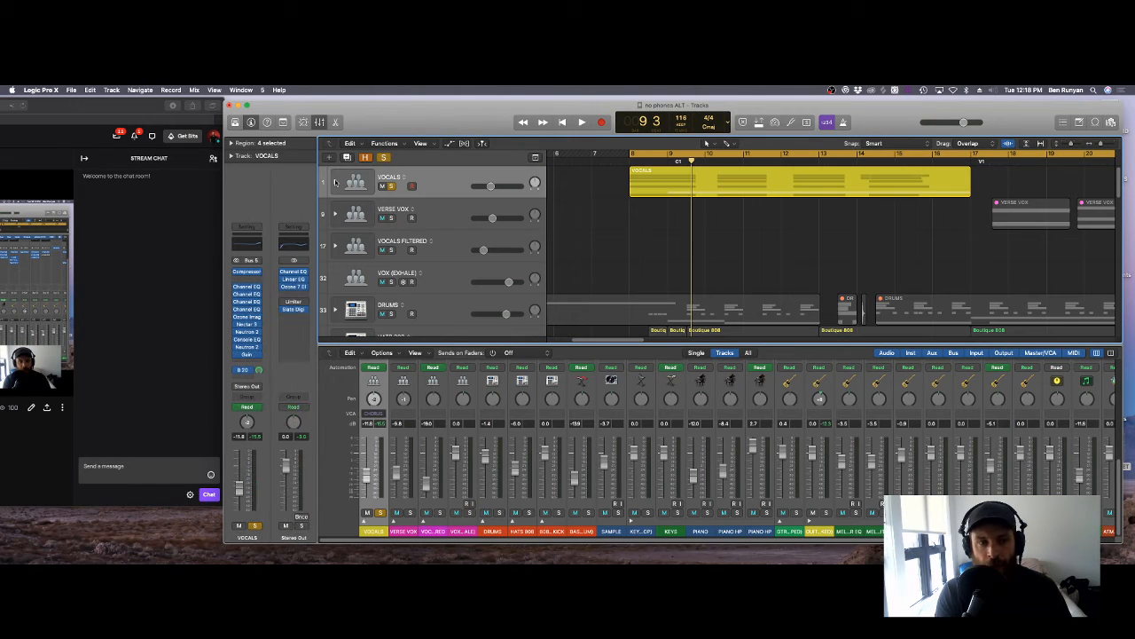
key("space")
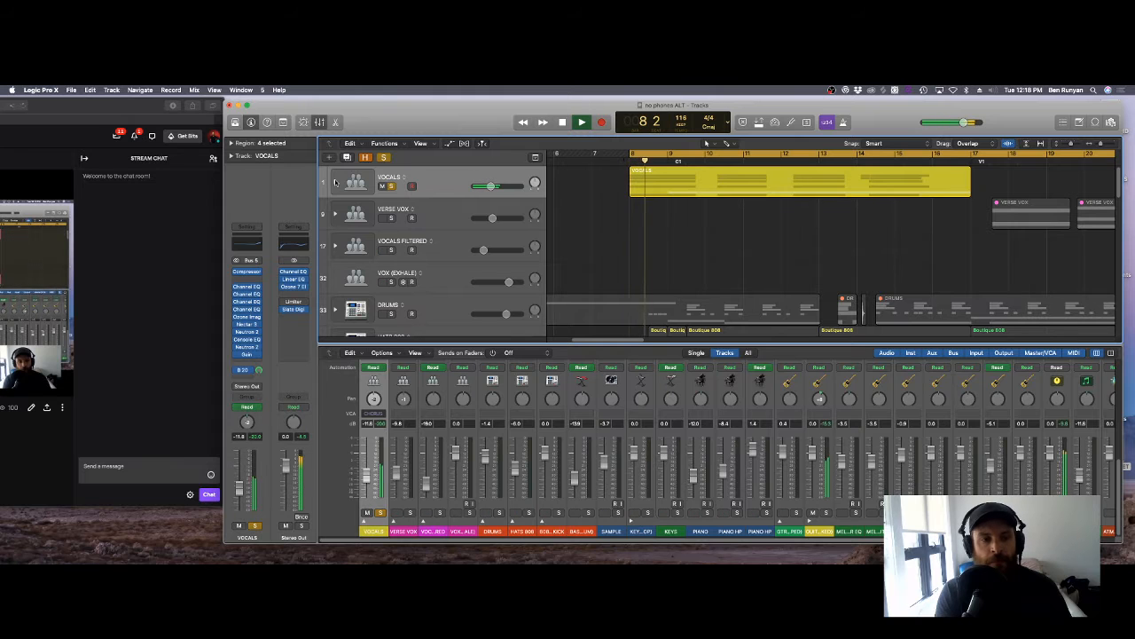
Step: Add the BASS (SERUM) track to the soloed VOCALS stack and play them together
scroll(429, 247, "down", 5)
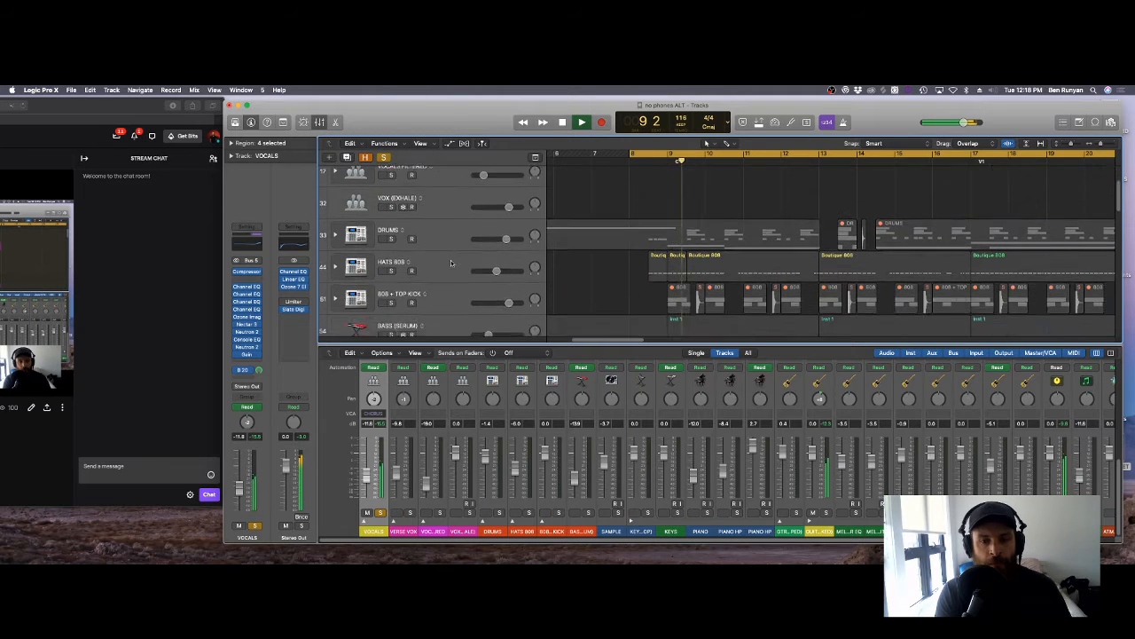
left_click(391, 260)
key("space")
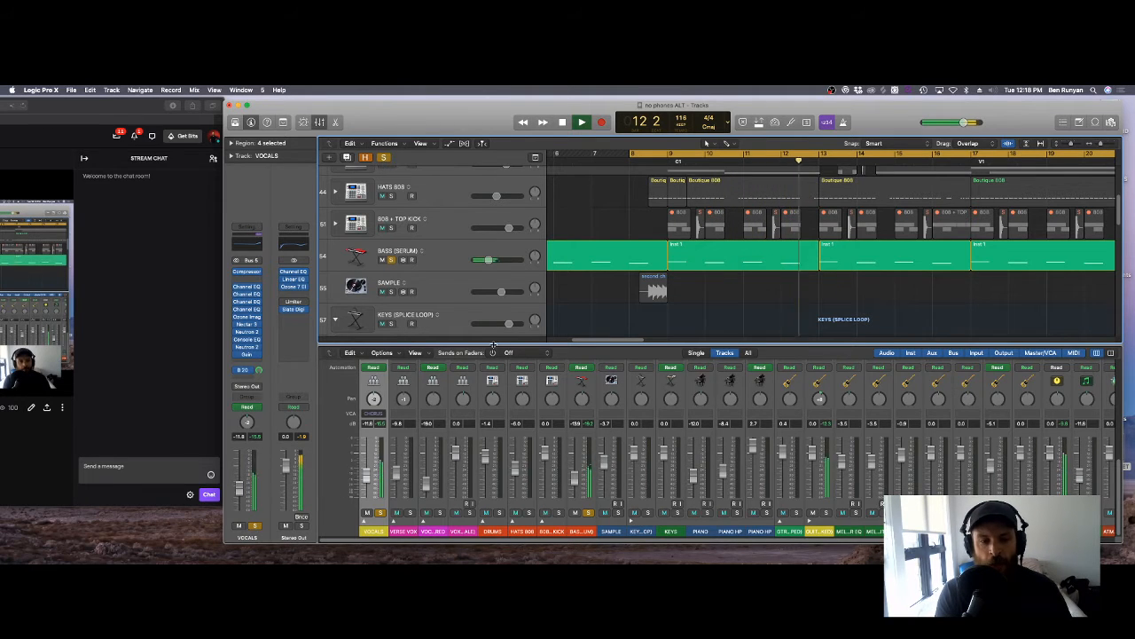
Step: Hide the mixer, clear all solos and stop playback
key("x")
left_click(383, 157)
scroll(633, 345, "up", 5)
key("space")
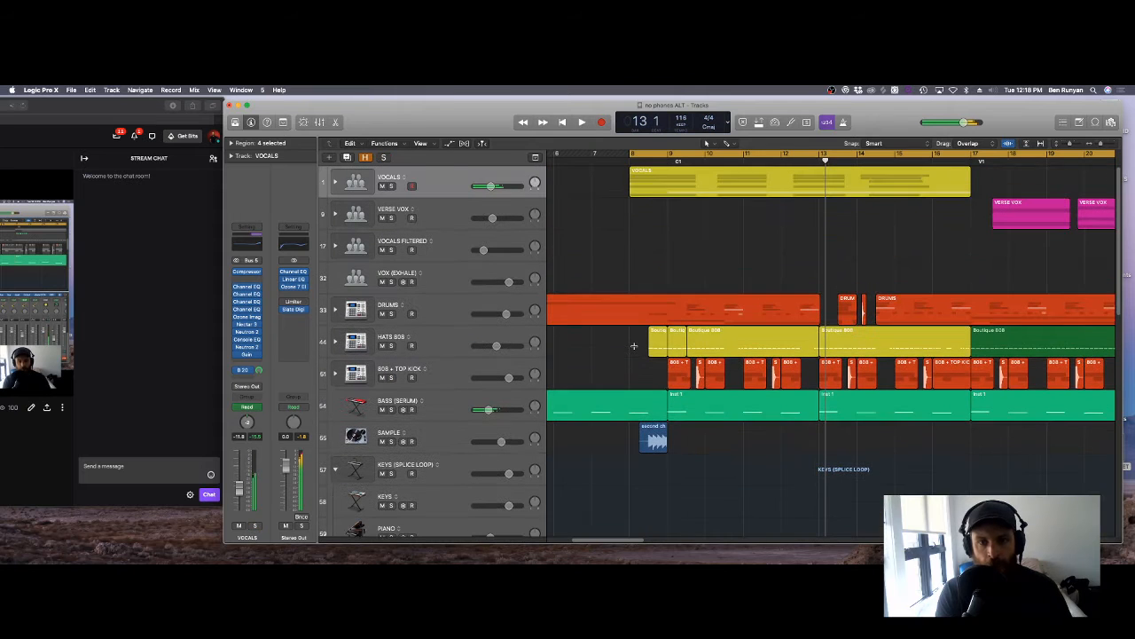
Step: Solo the DRUMS stack, expand it, and play the chorus drums from around bar 9
left_click(390, 313)
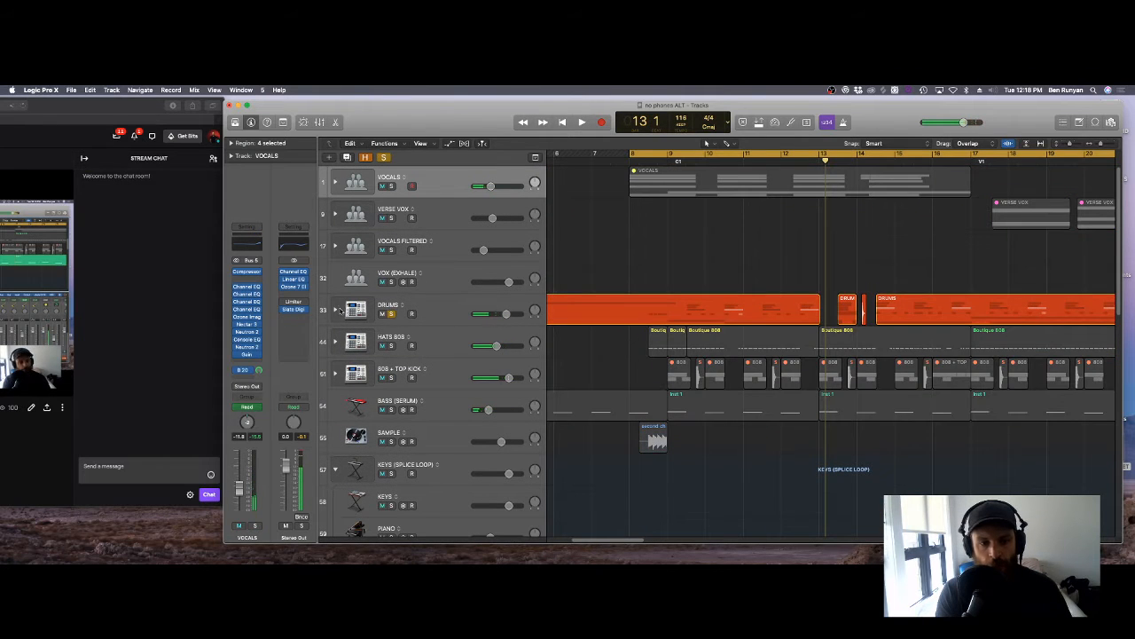
left_click(336, 310)
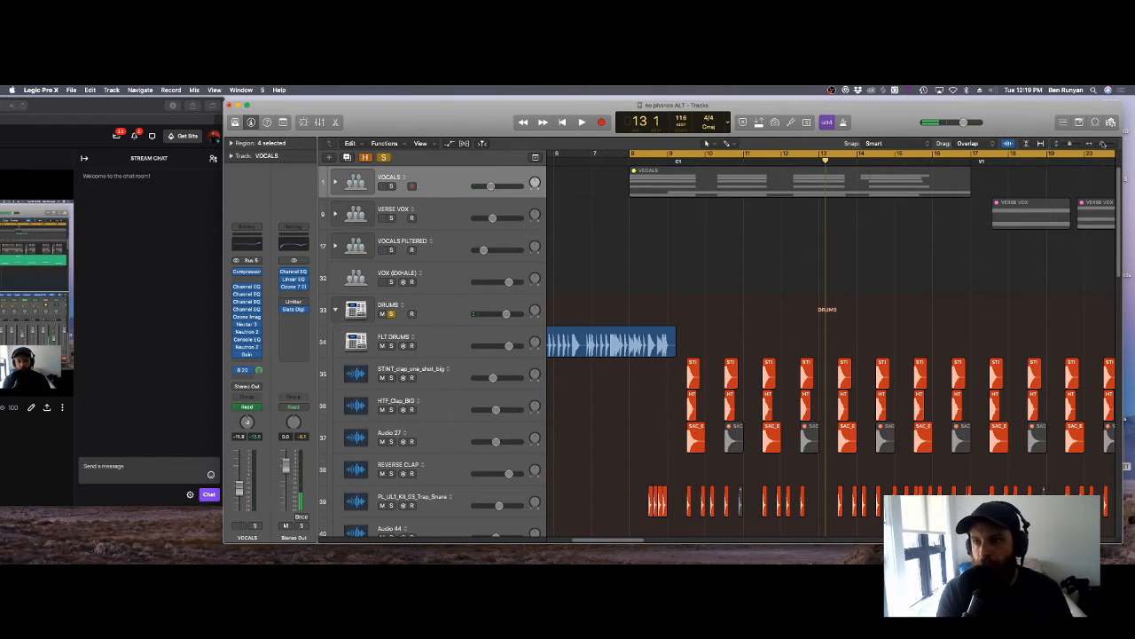
left_click_drag(1103, 144, 1100, 144)
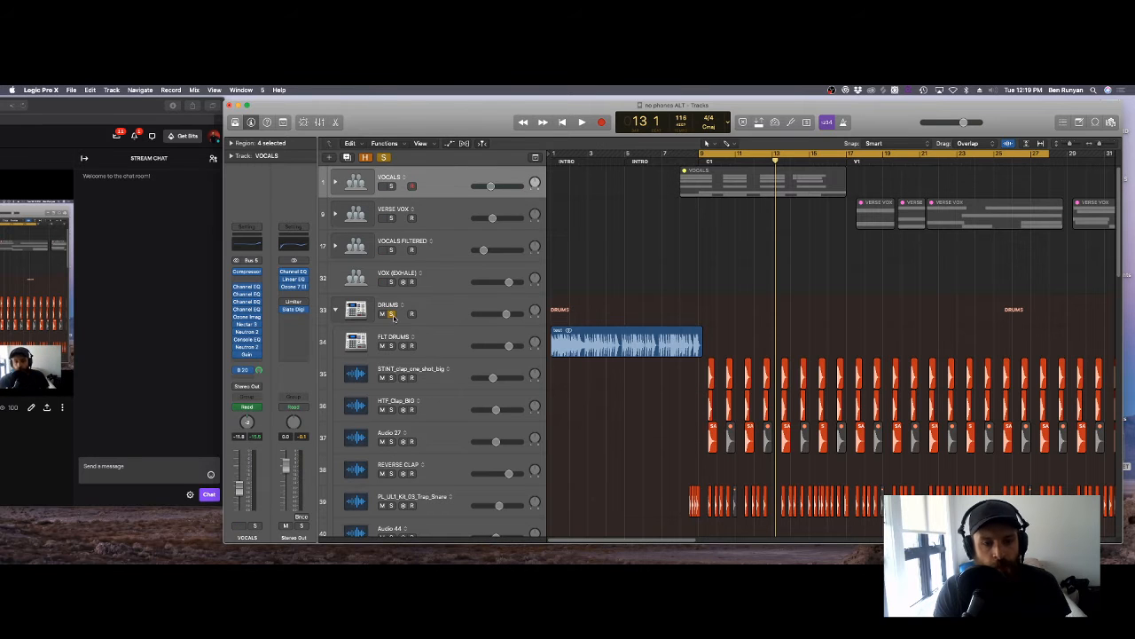
key("space")
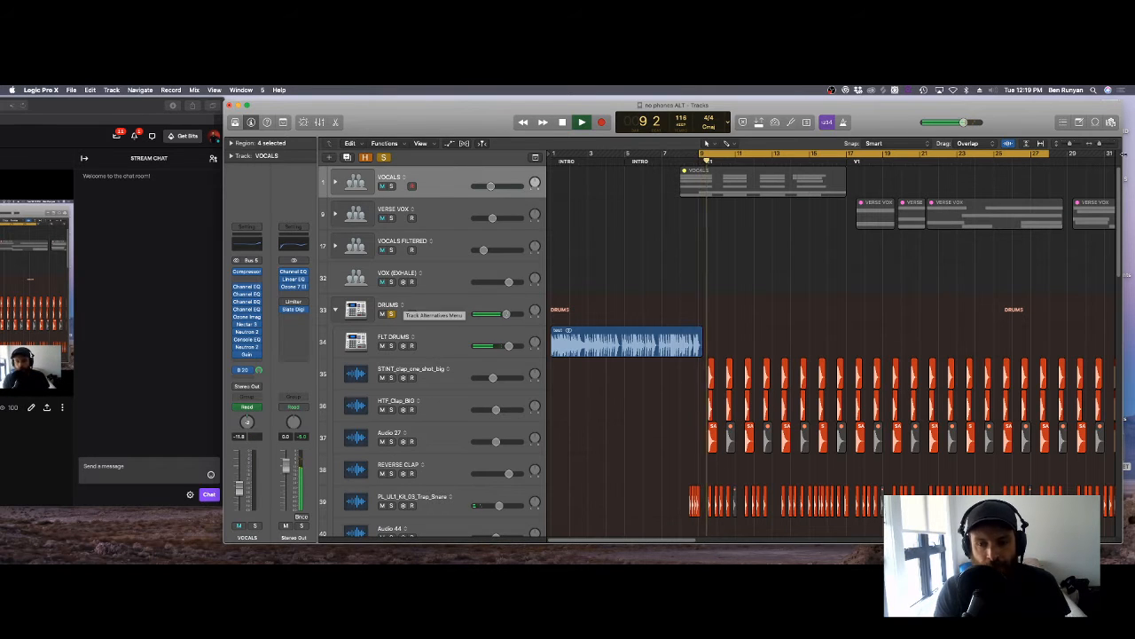
left_click_drag(1100, 144, 1106, 144)
scroll(710, 399, "down", 2)
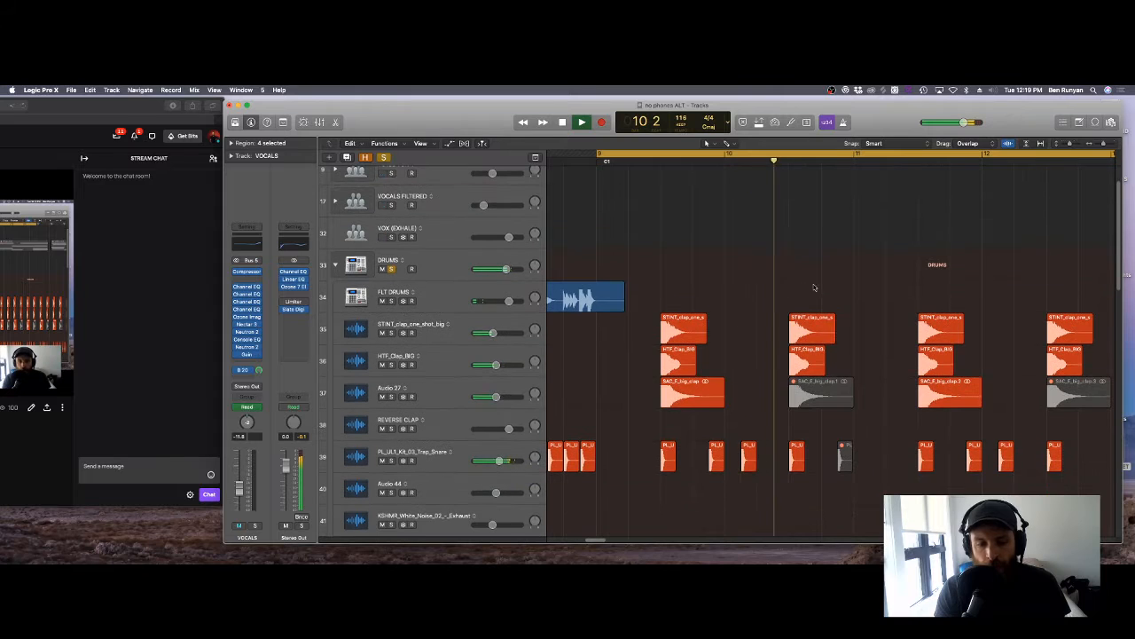
scroll(598, 542, "left", 1)
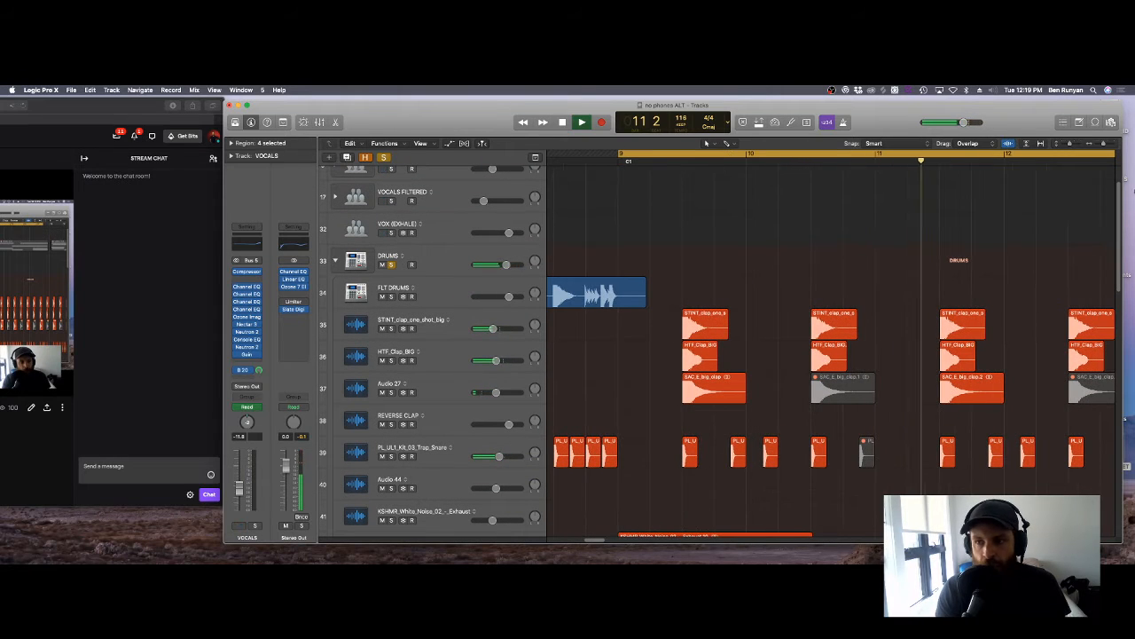
left_click_drag(1103, 143, 1103, 143)
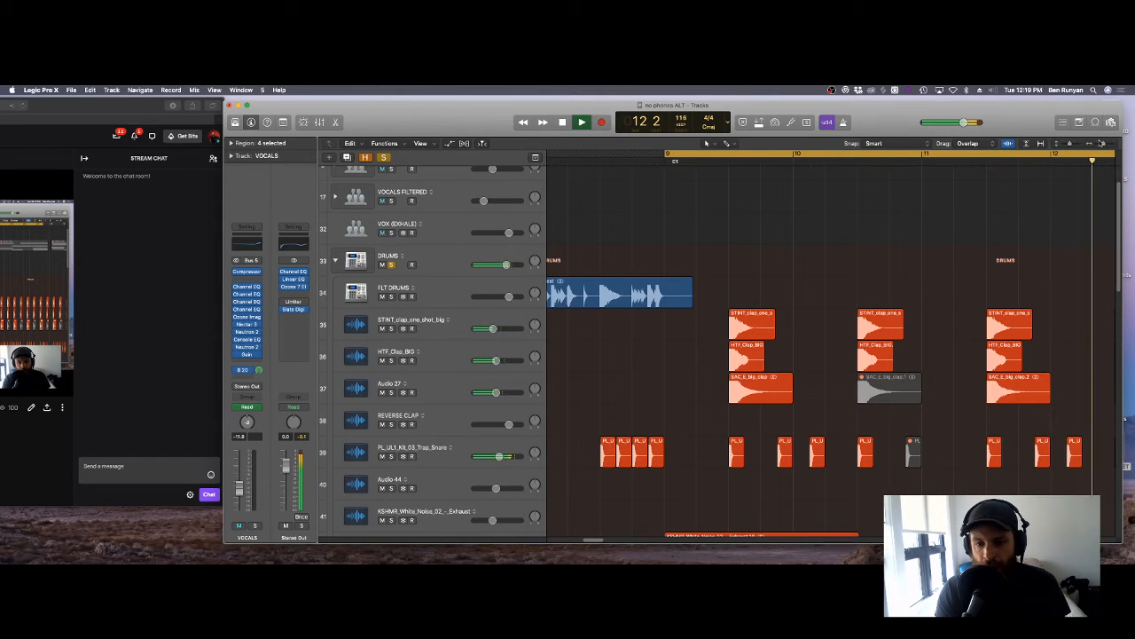
key("space")
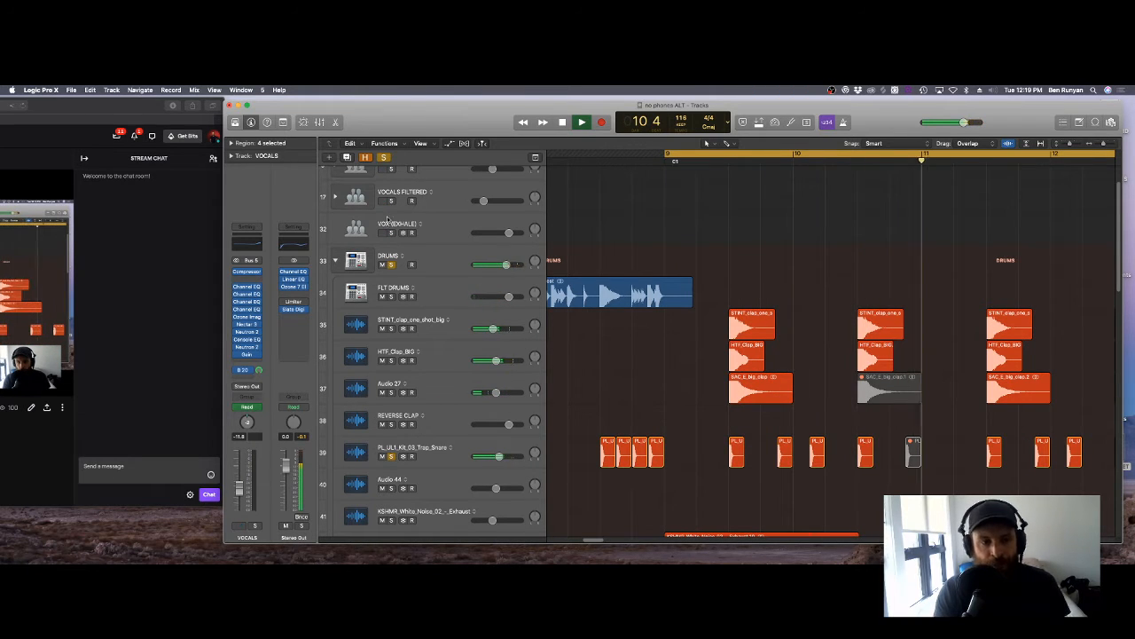
Step: Solo only the PL_UL1_Kit_03_Trap_Snare track within the drums, play its chorus pattern and select the track
left_click(391, 456)
key("space")
key("space")
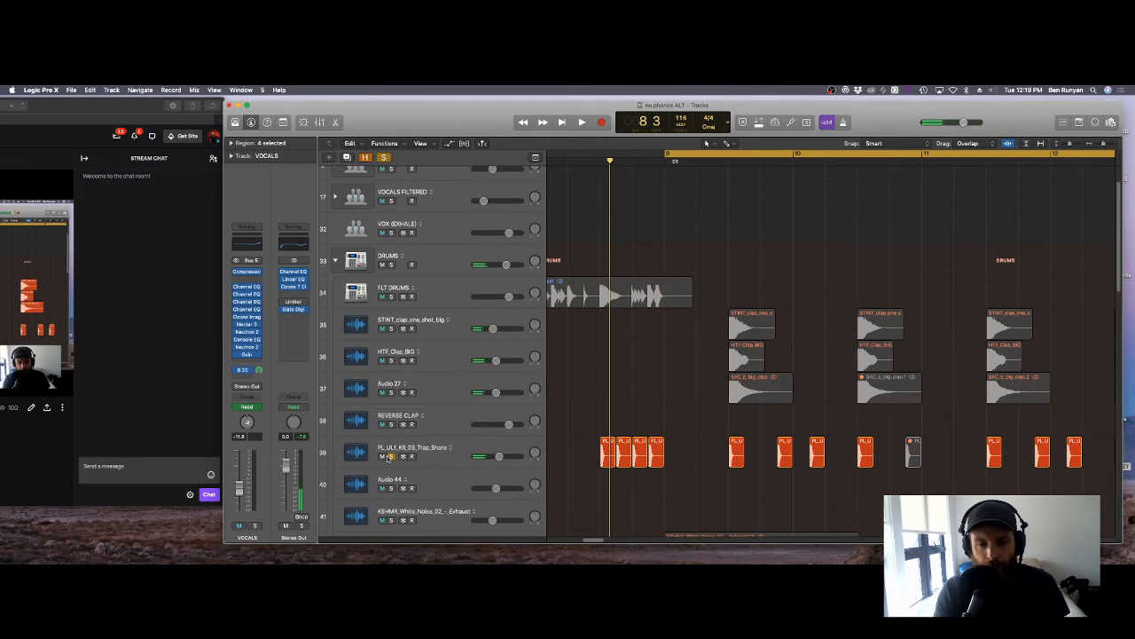
key("space")
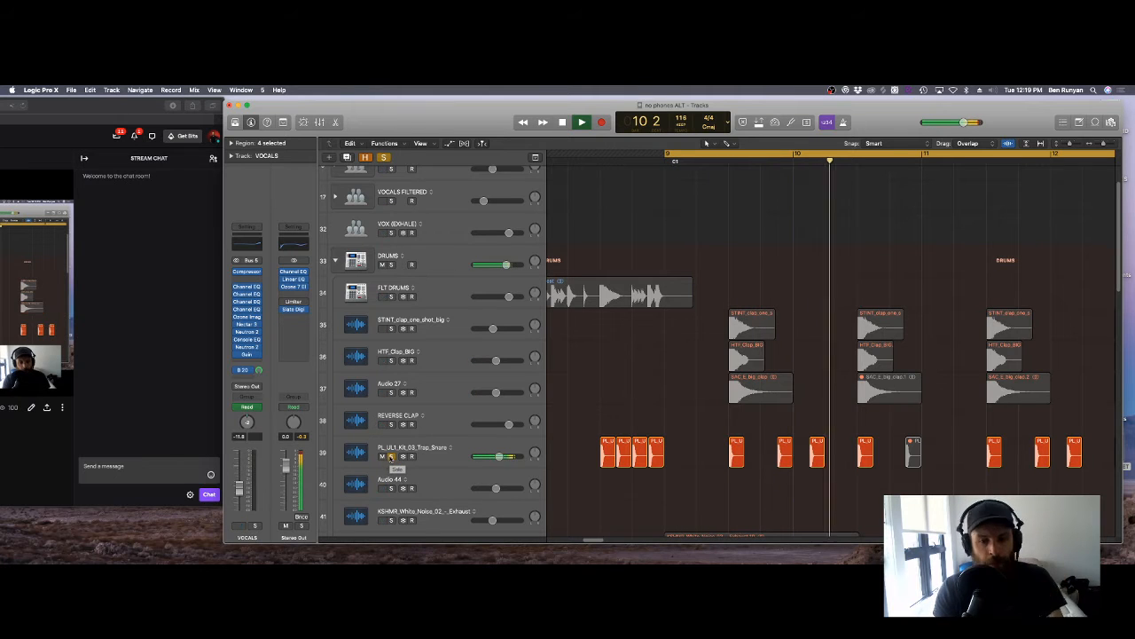
left_click(435, 452)
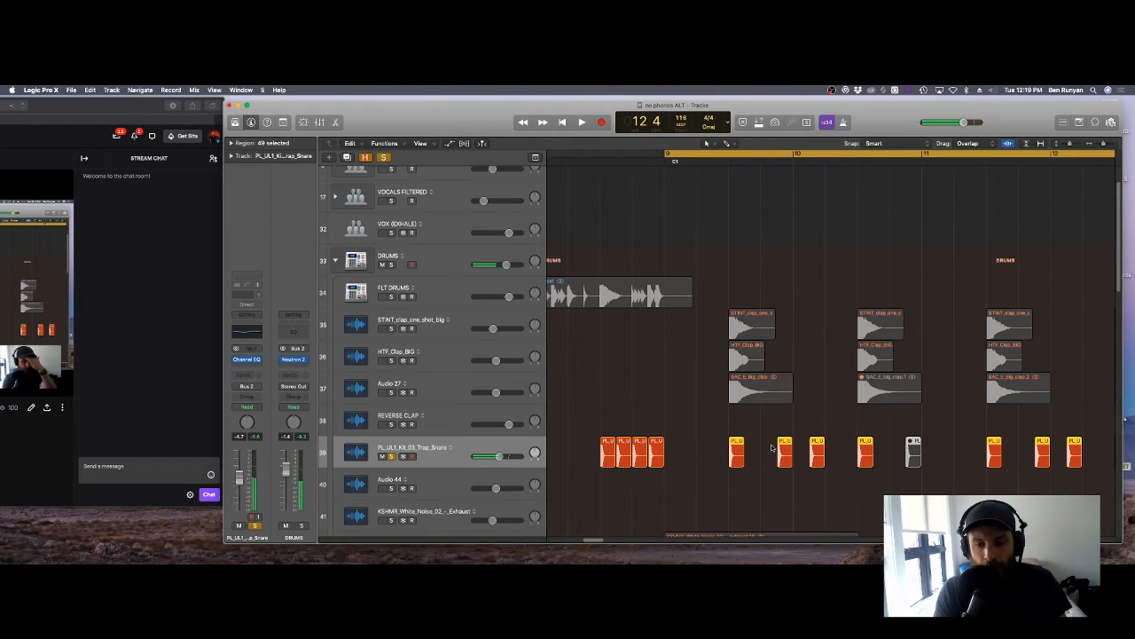
Step: Add the Audio 27 and HTF_Clap_BIG claps to the soloed trap snare and play the layers together
left_click(393, 392)
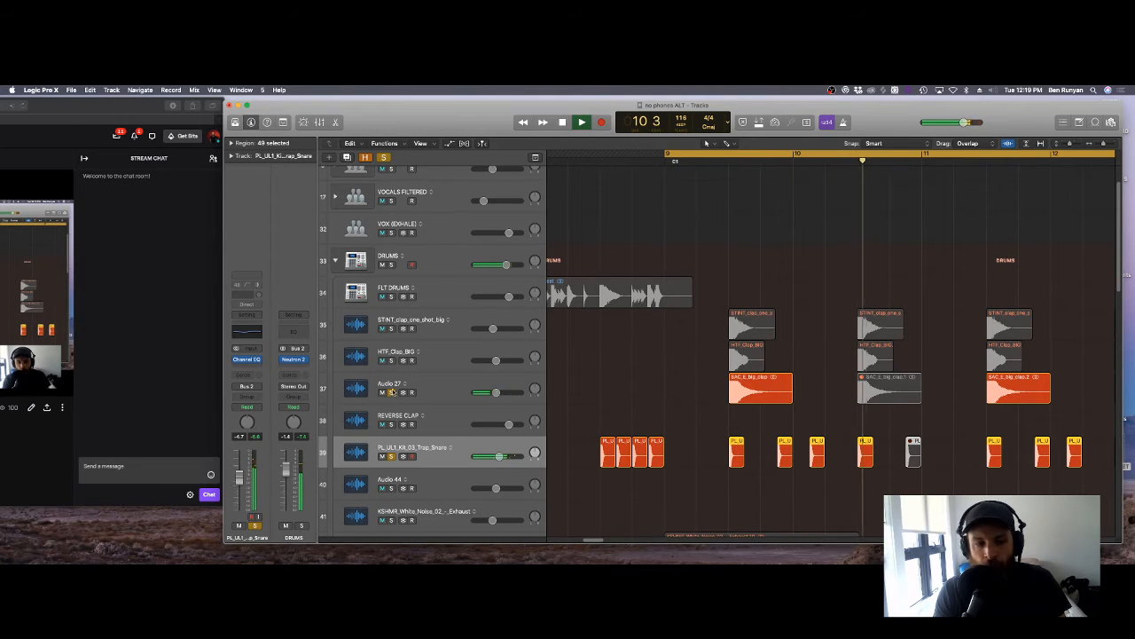
key("space")
left_click(391, 361)
key("space")
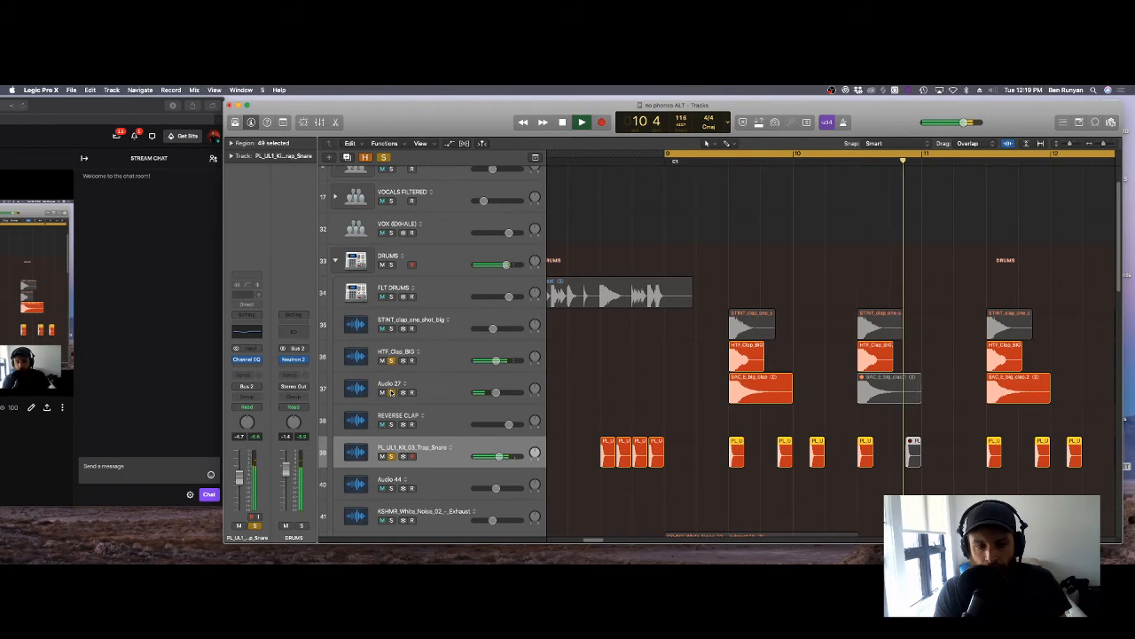
Step: Add STINT_clap_one_shot_big to the soloed snare and claps, replay the chorus pattern and stop
key("space")
key("space")
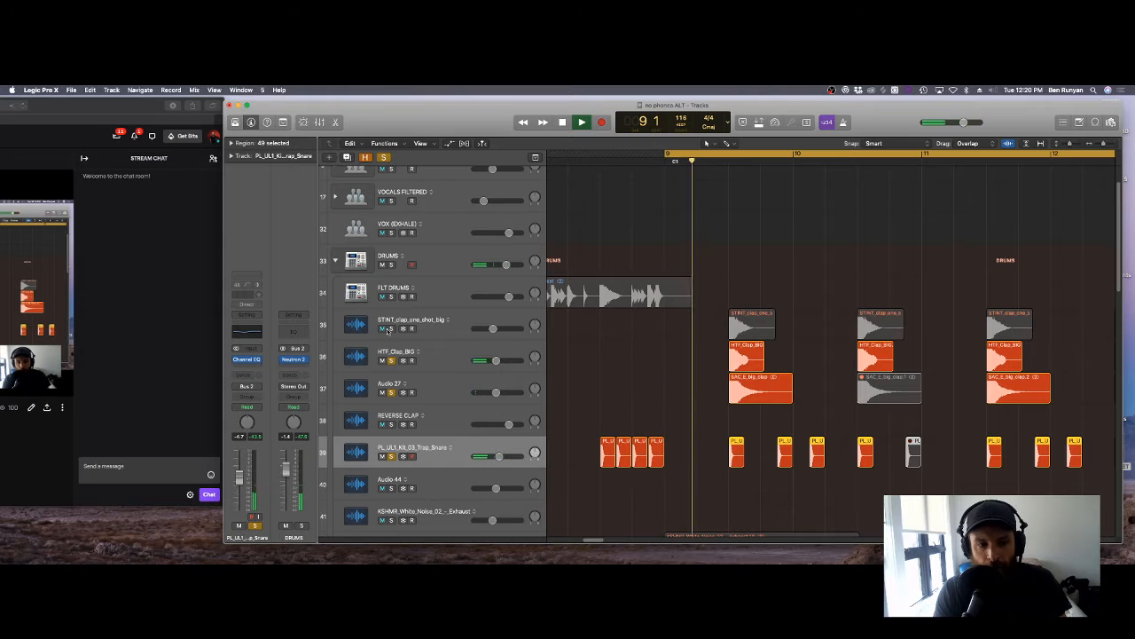
left_click(387, 330)
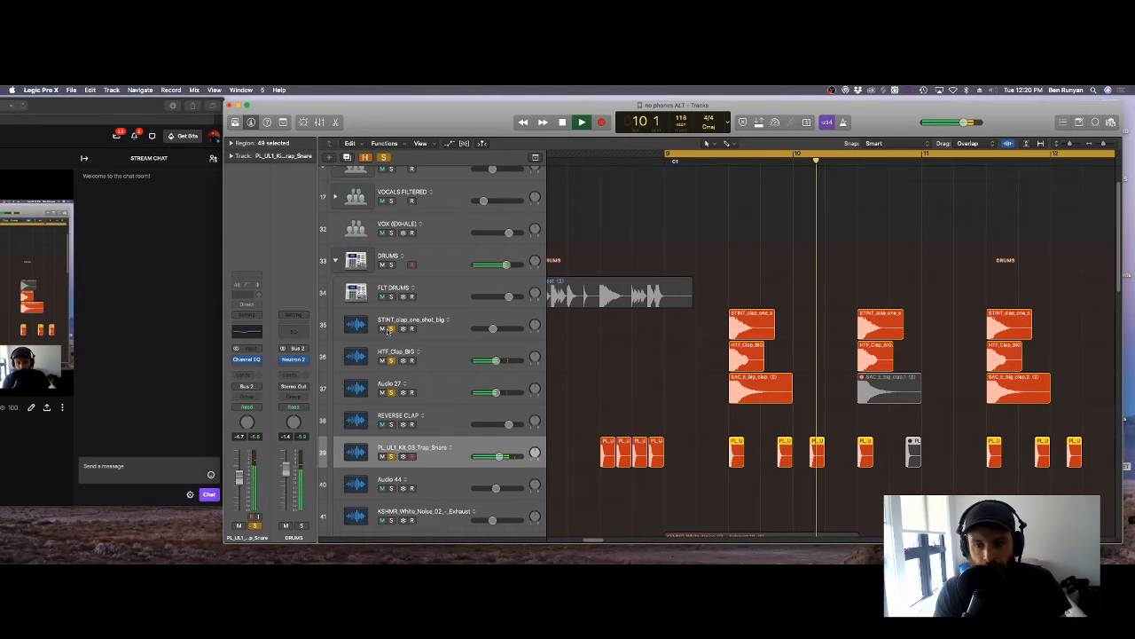
key("space")
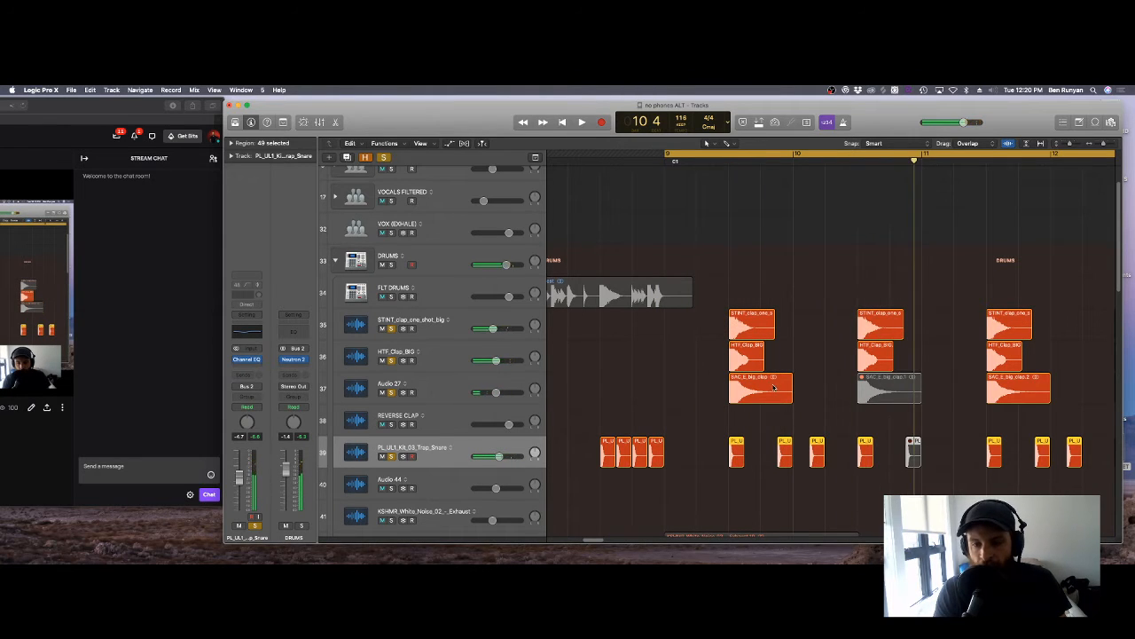
key("space")
left_click_drag(597, 540, 601, 541)
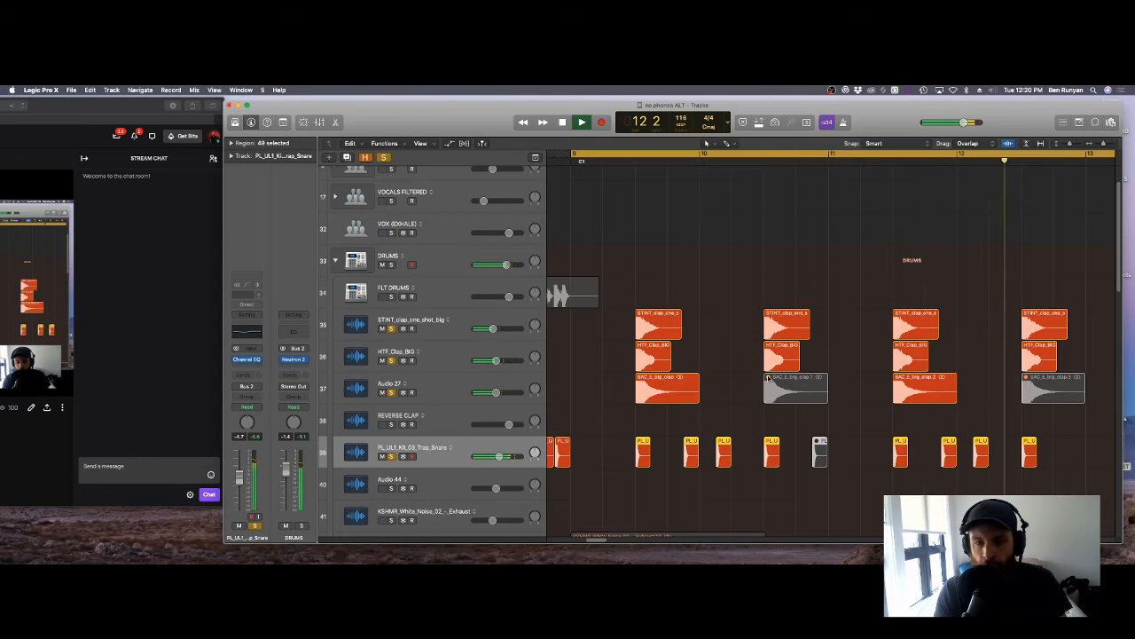
scroll(728, 368, "down", 3)
key("space")
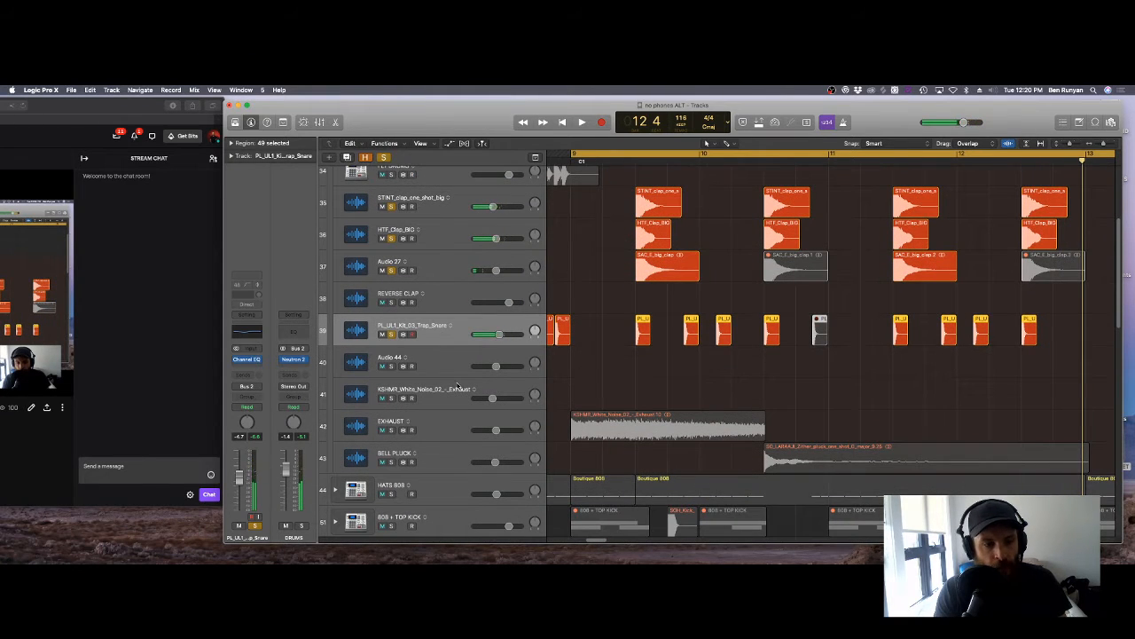
Step: Replace the individual drum solos with a solo on the DRUMS stack, play the EXHAUST noise at bar 9 and stop
scroll(409, 229, "up", 2)
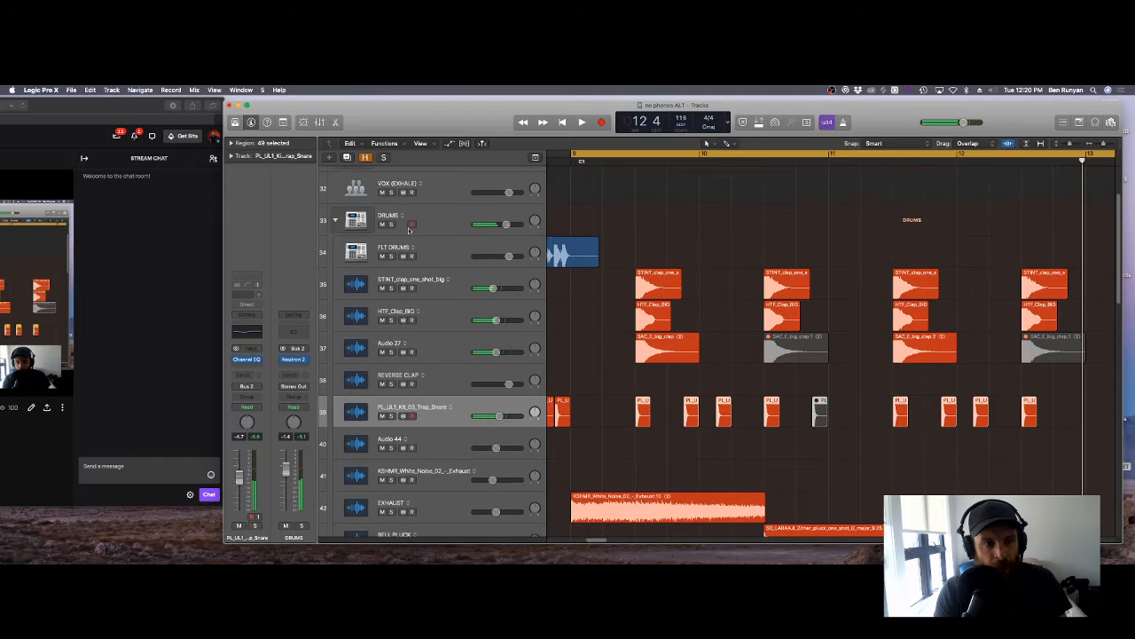
scroll(391, 224, "down", 2)
key("space")
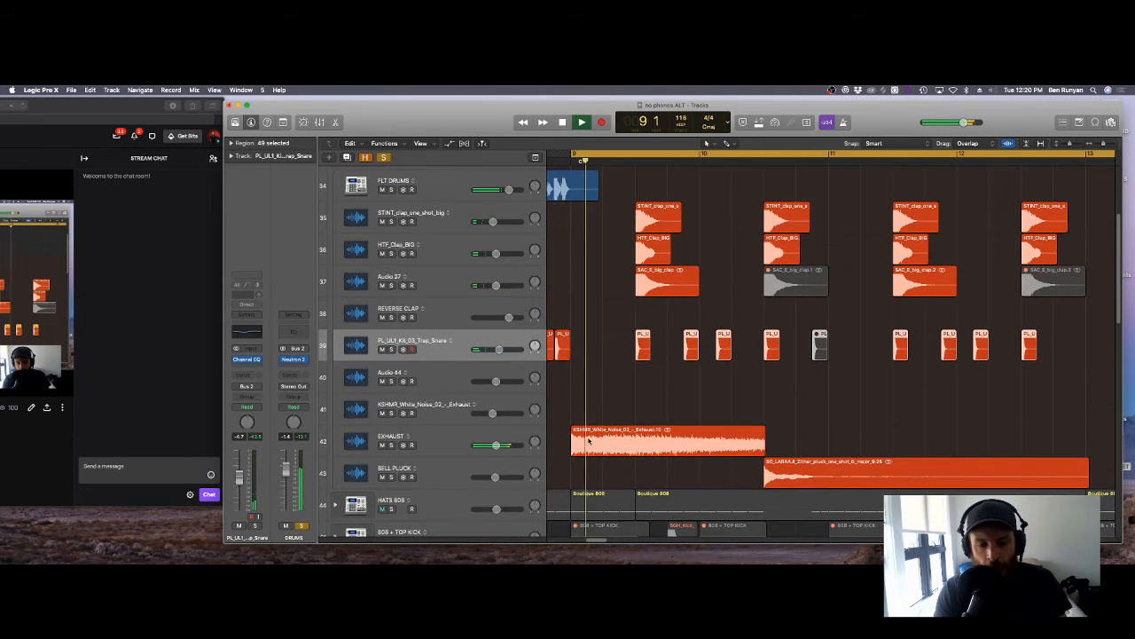
key("space")
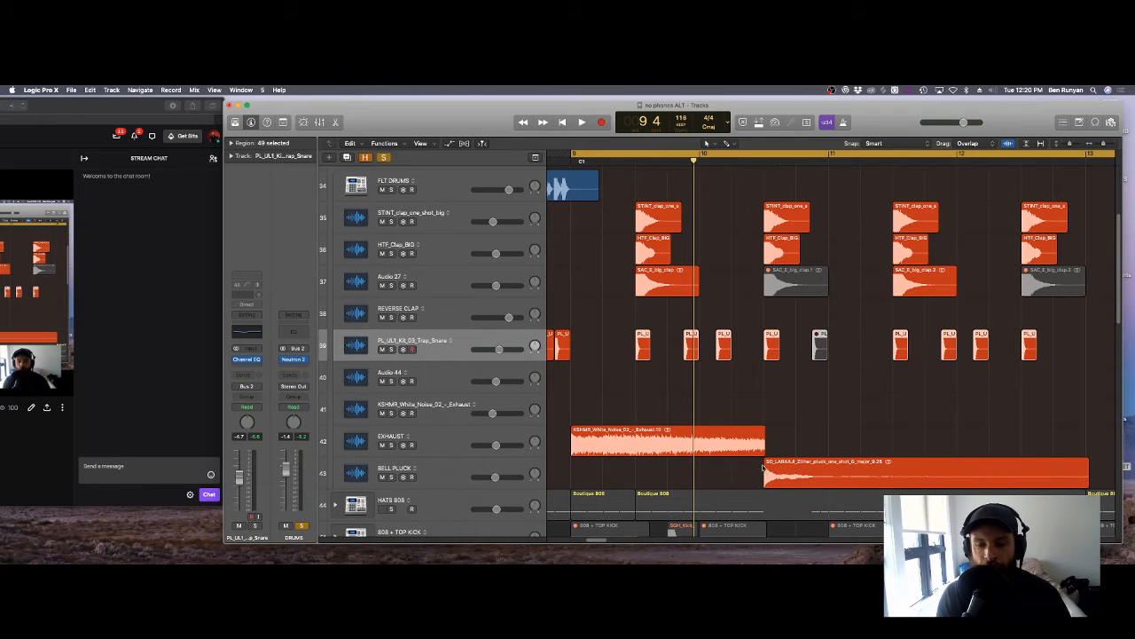
Step: Add BELL PLUCK to the solo, play from the start of its region, and toggle the solos off and on again
left_click(761, 162)
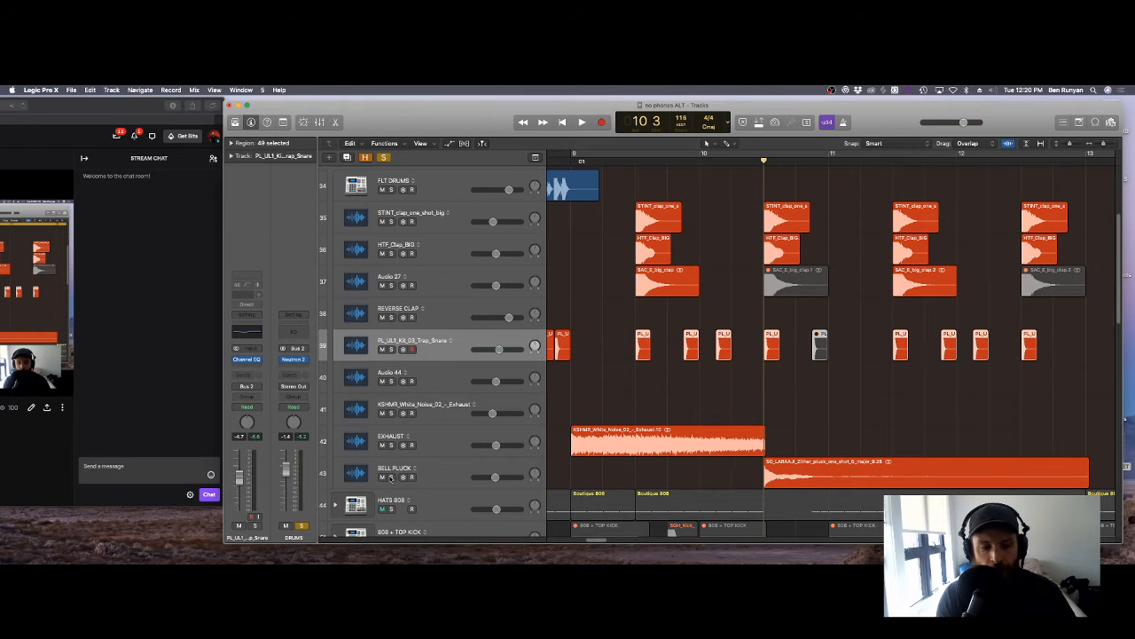
key("space")
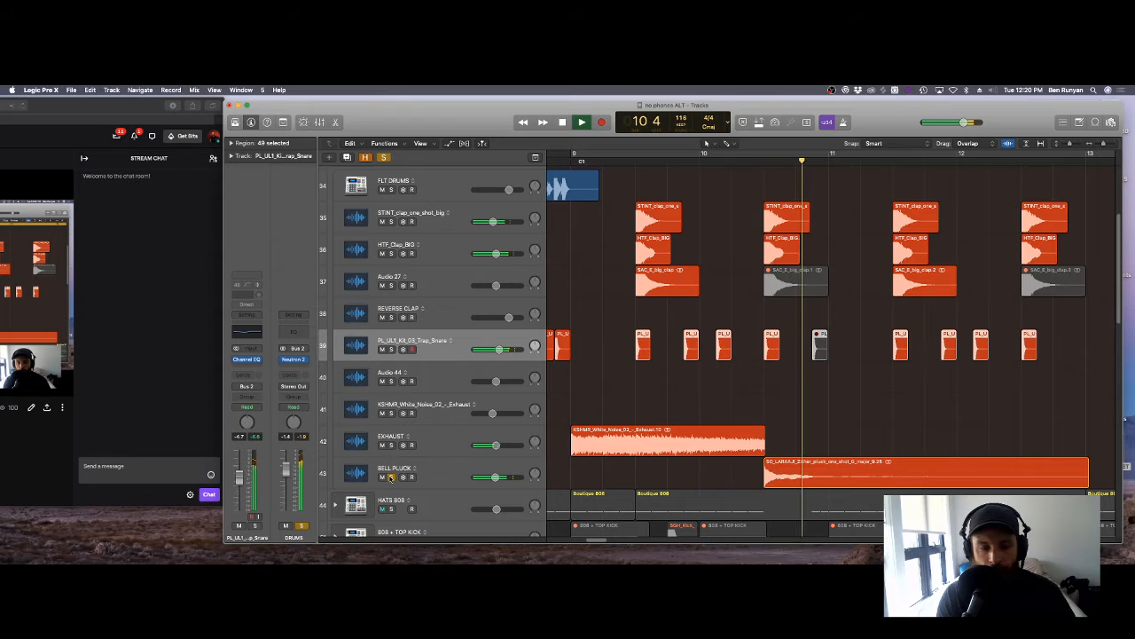
left_click(384, 157)
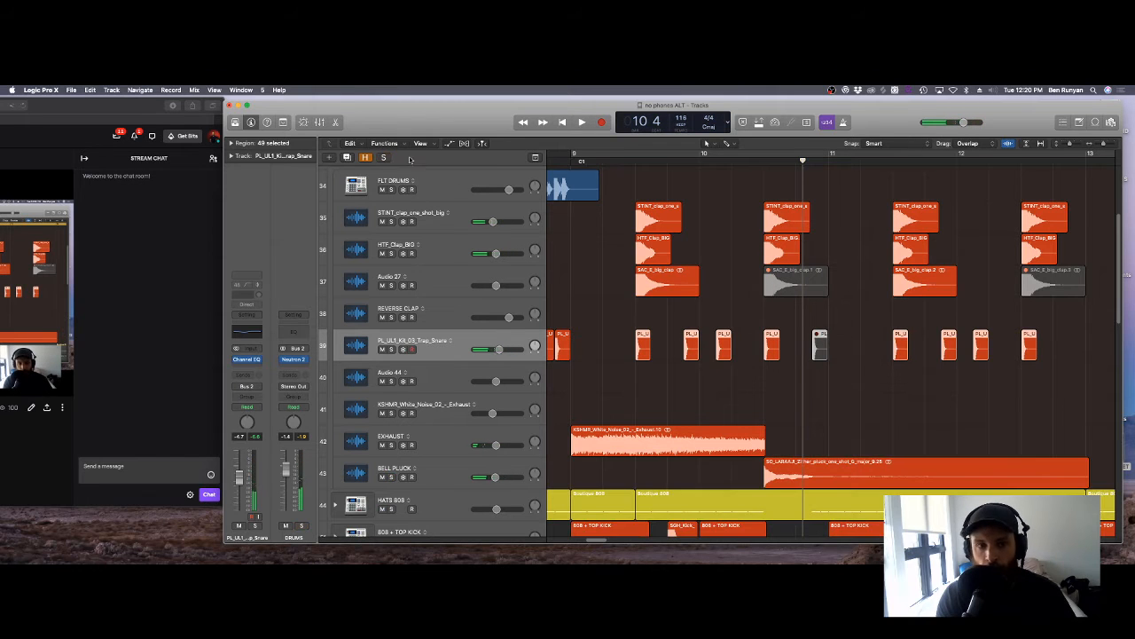
left_click(382, 158)
Step: Replay only the soloed DRUMS stack from bar 9, showing its individual tracks, and stop
left_click(572, 162)
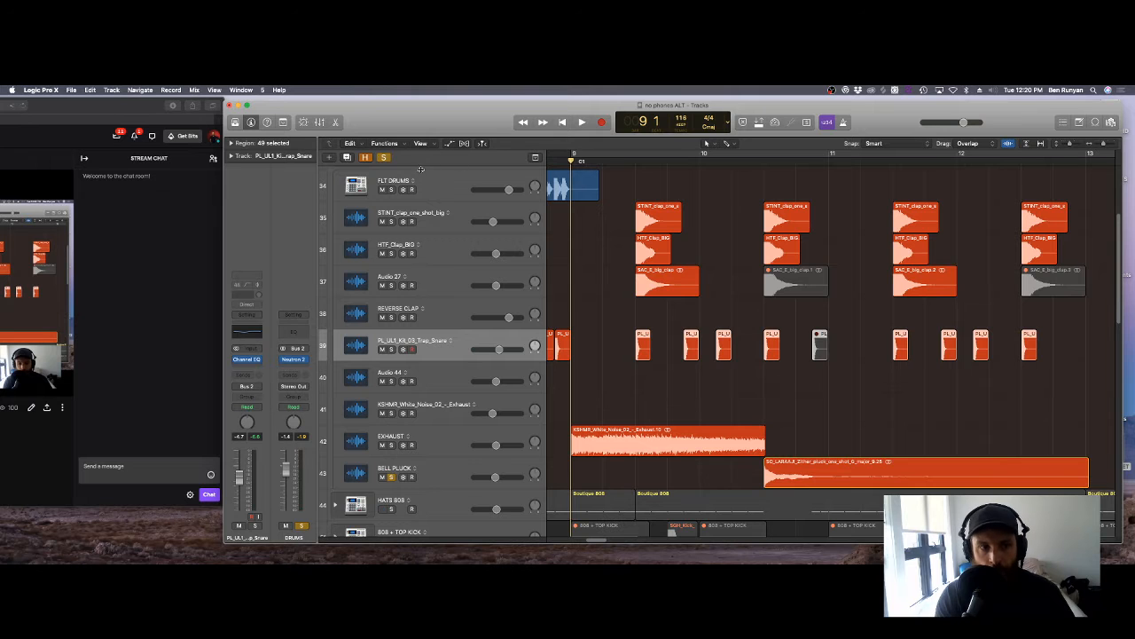
scroll(421, 169, "up", 3)
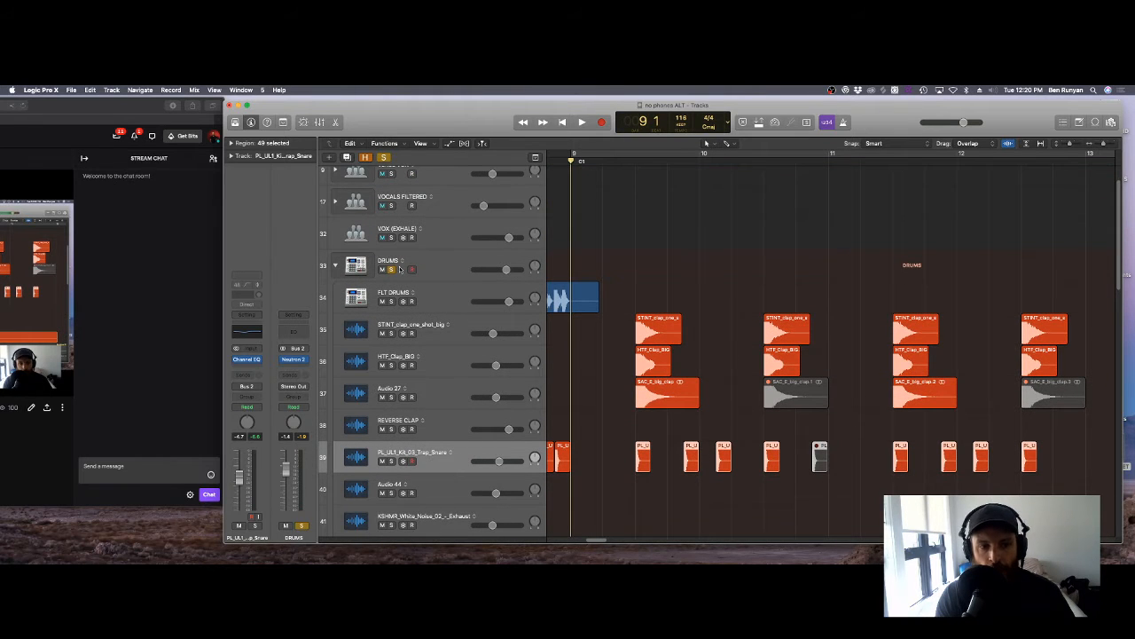
scroll(399, 268, "down", 4)
key("space")
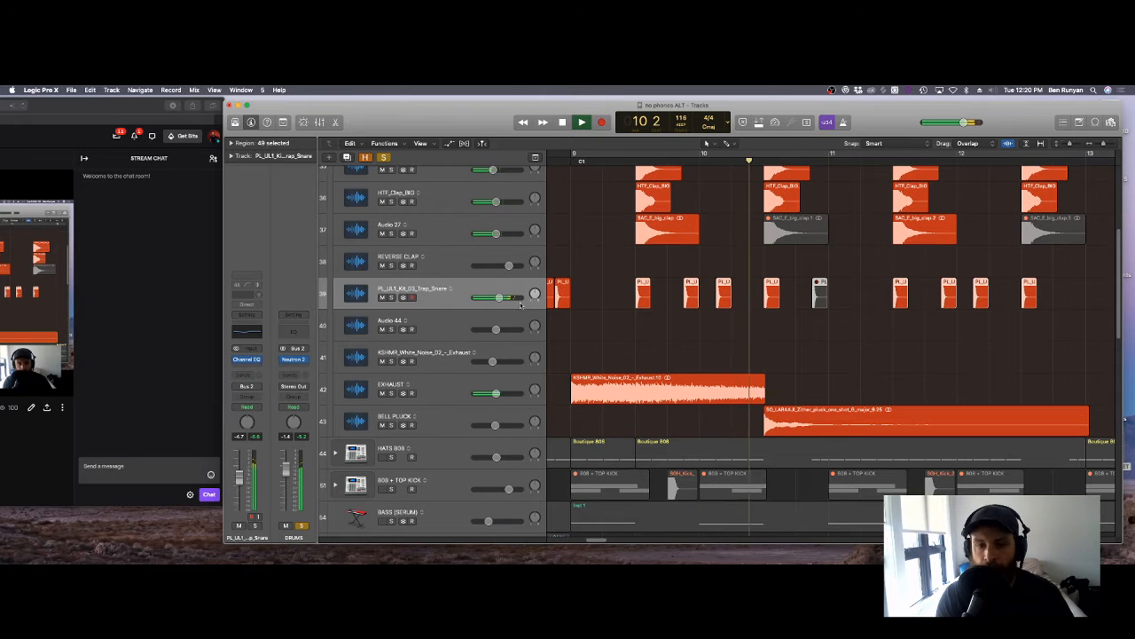
scroll(541, 304, "up", 2)
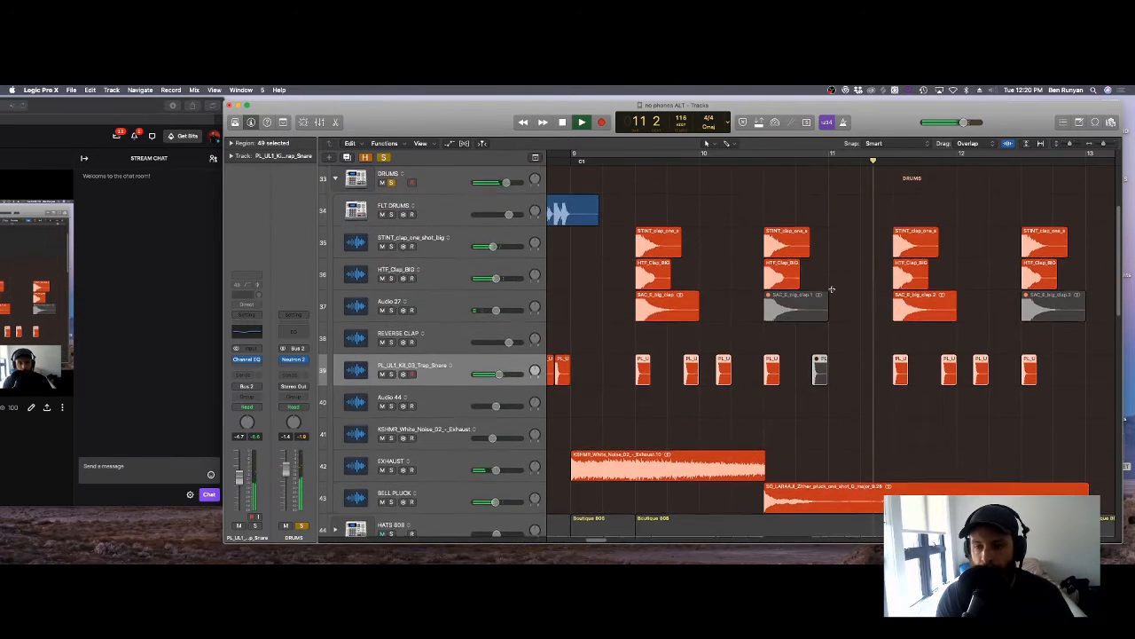
scroll(832, 289, "down", 3)
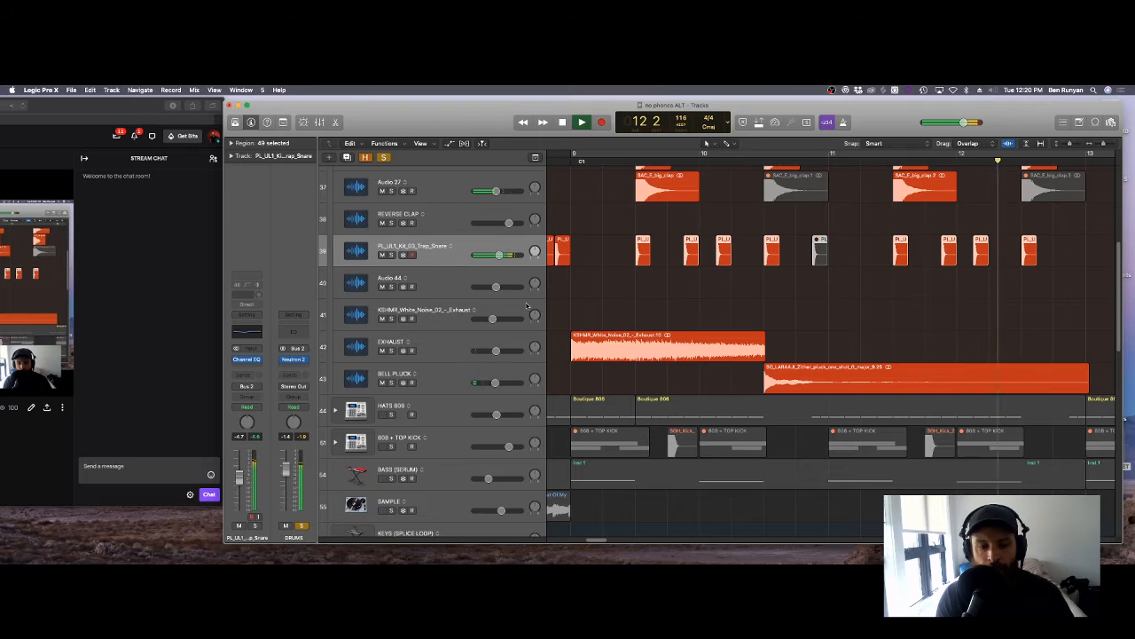
key("space")
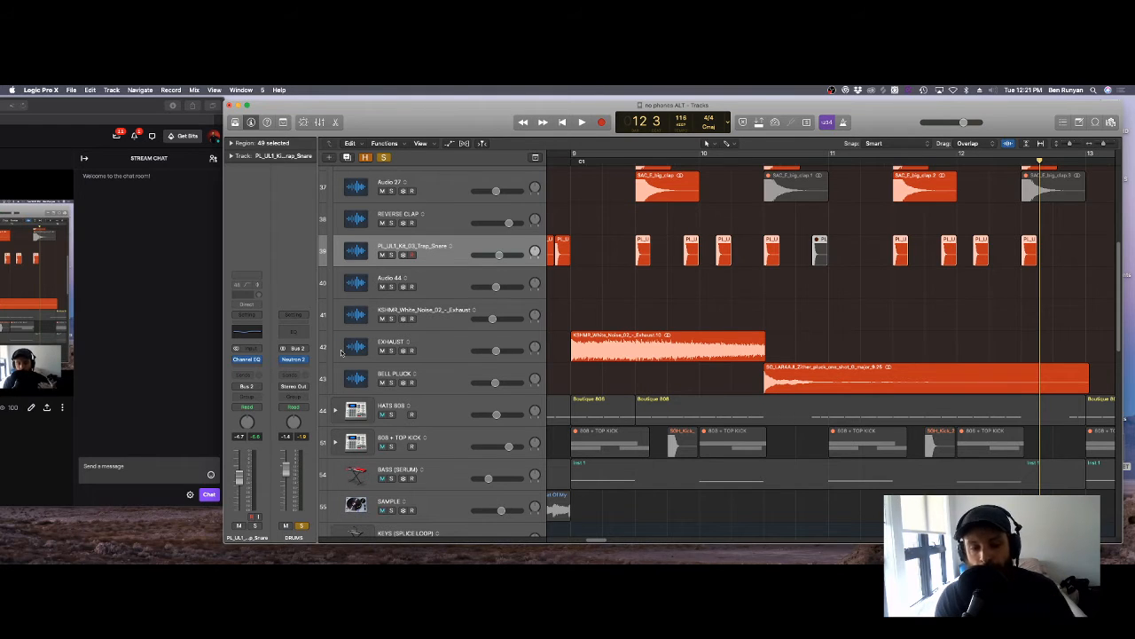
Step: Add the HATS 808 stack to the soloed drums and select it
left_click(391, 414)
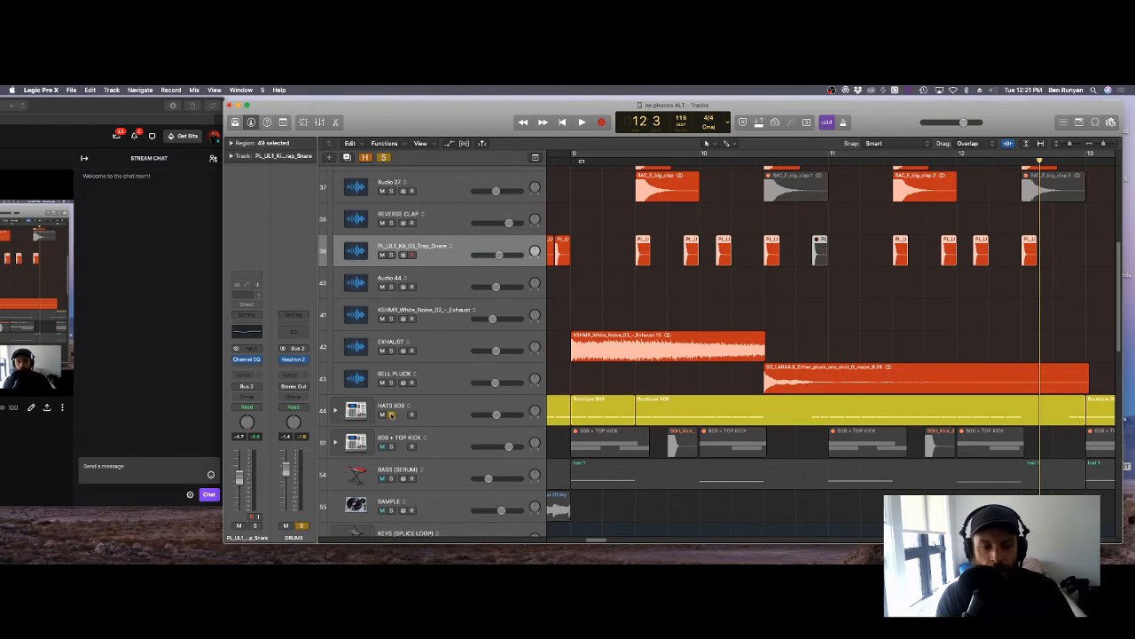
left_click(486, 406)
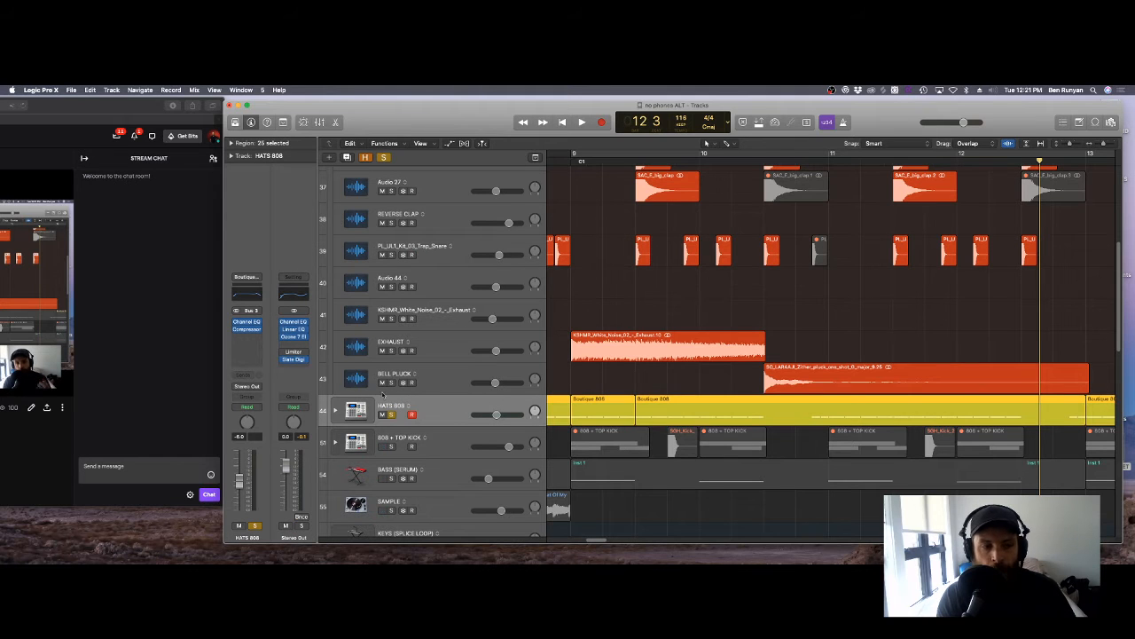
Step: Play the soloed DRUMS and HATS 808 stacks from bar 9, show the long Boutique 808 region's notes in the Piano Roll, and stop
key("space")
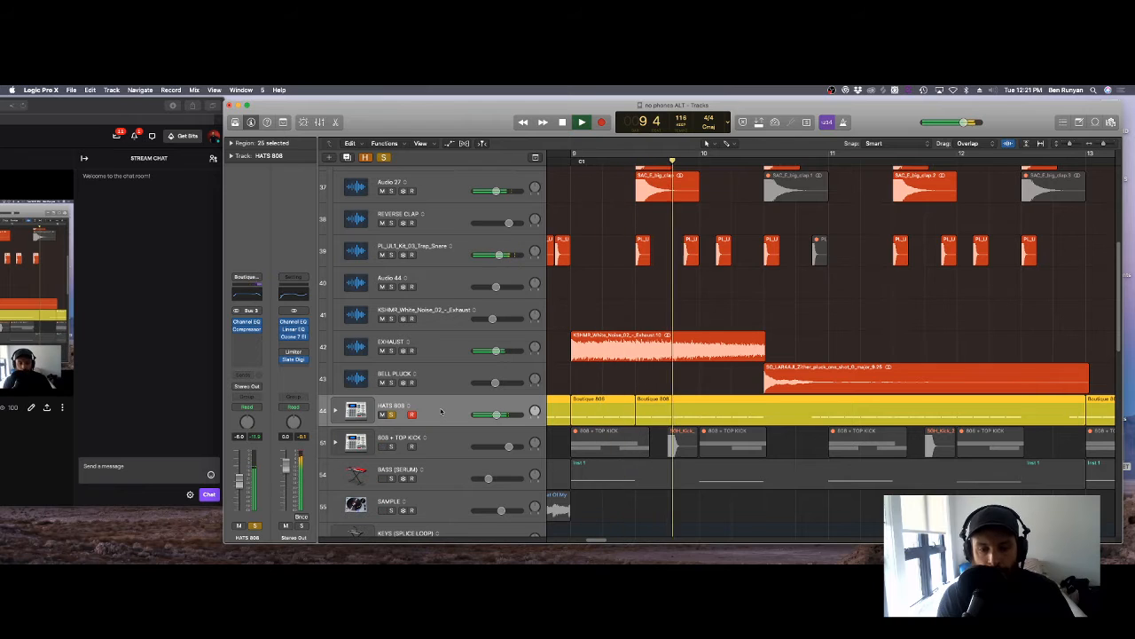
double_click(681, 403)
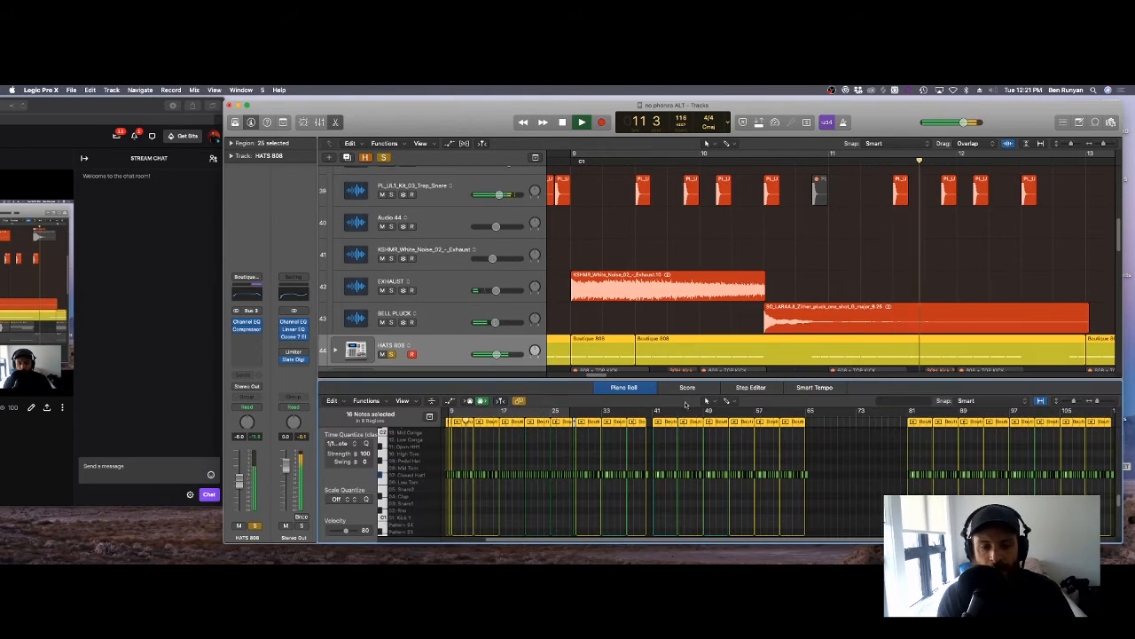
left_click(741, 315)
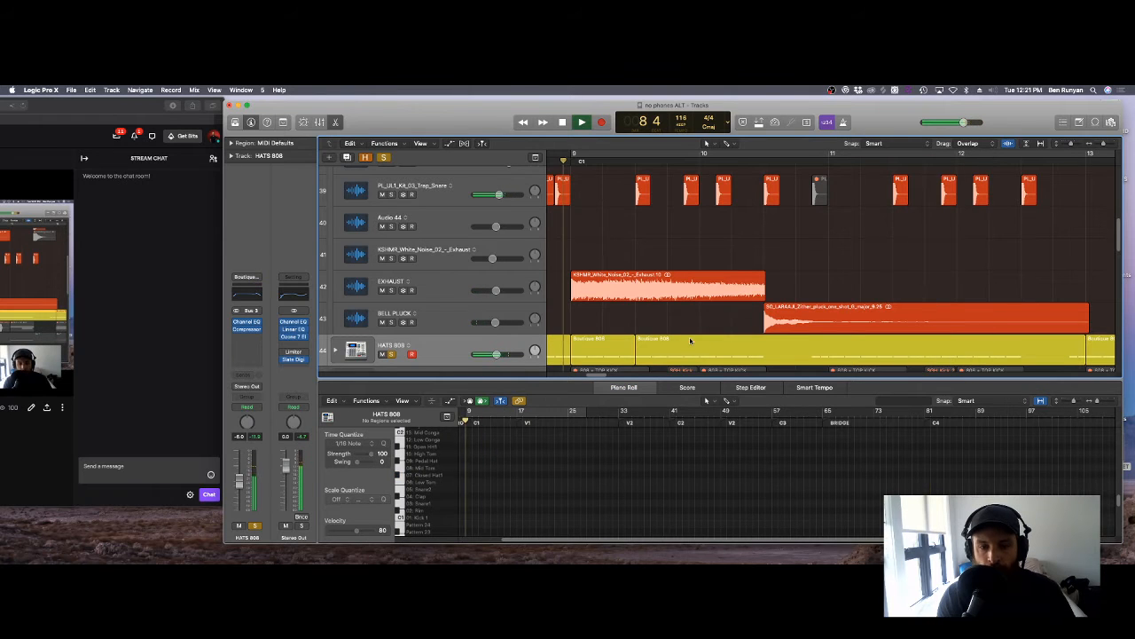
left_click(690, 340)
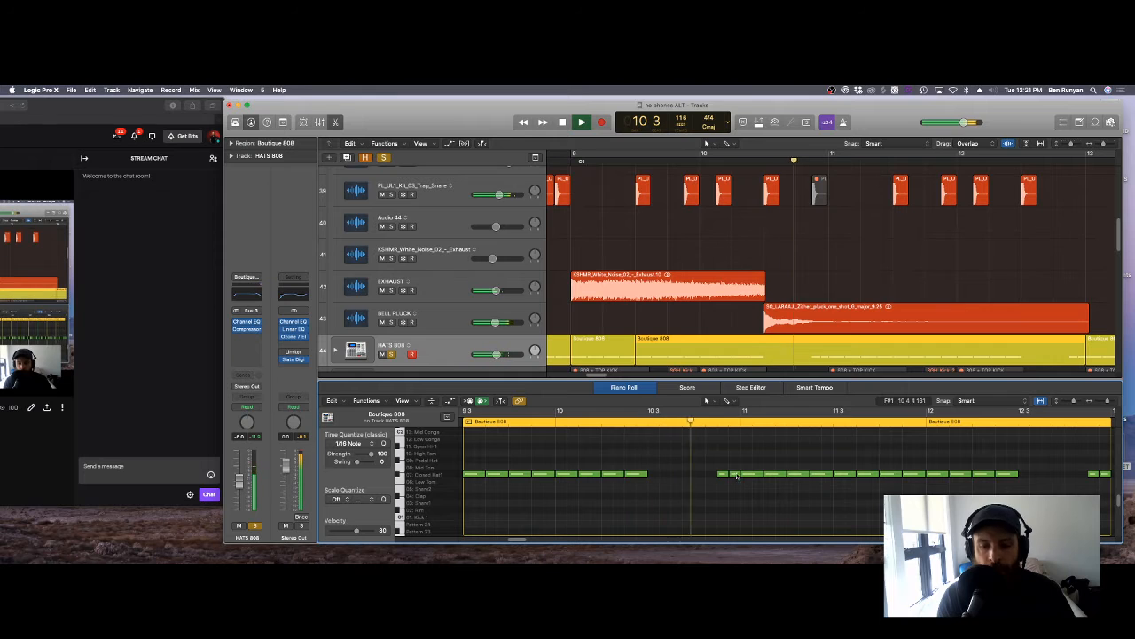
key("space")
Step: Solo only the 808 + TOP KICK stack, expand it to show its two tracks, play it from bar 9 and stop
scroll(565, 271, "down", 4)
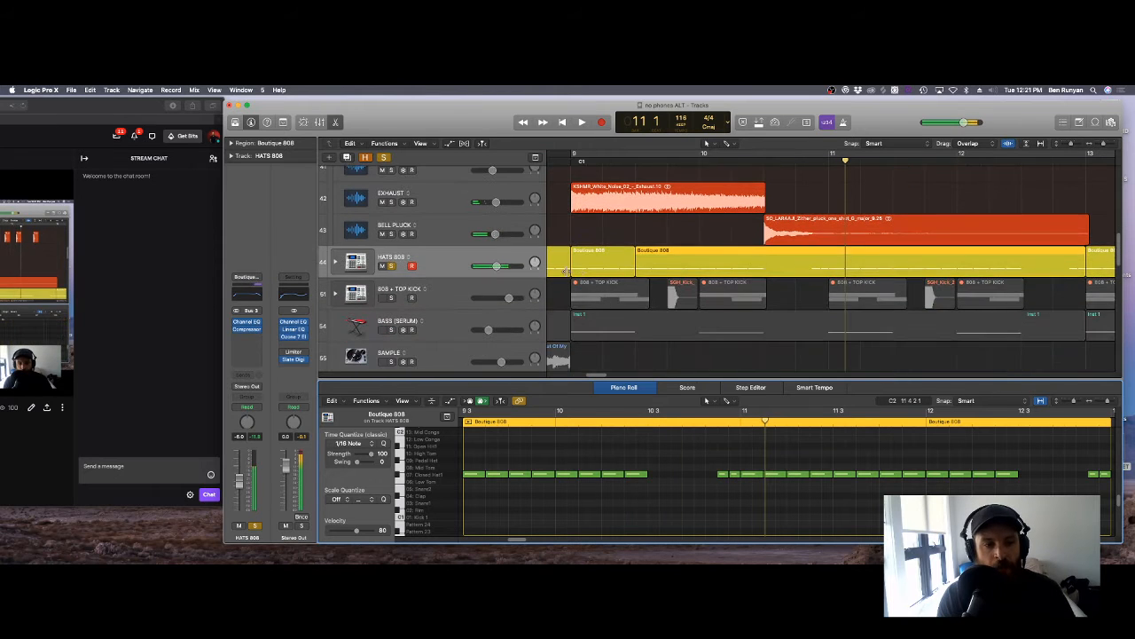
left_click(390, 297)
left_click(335, 293)
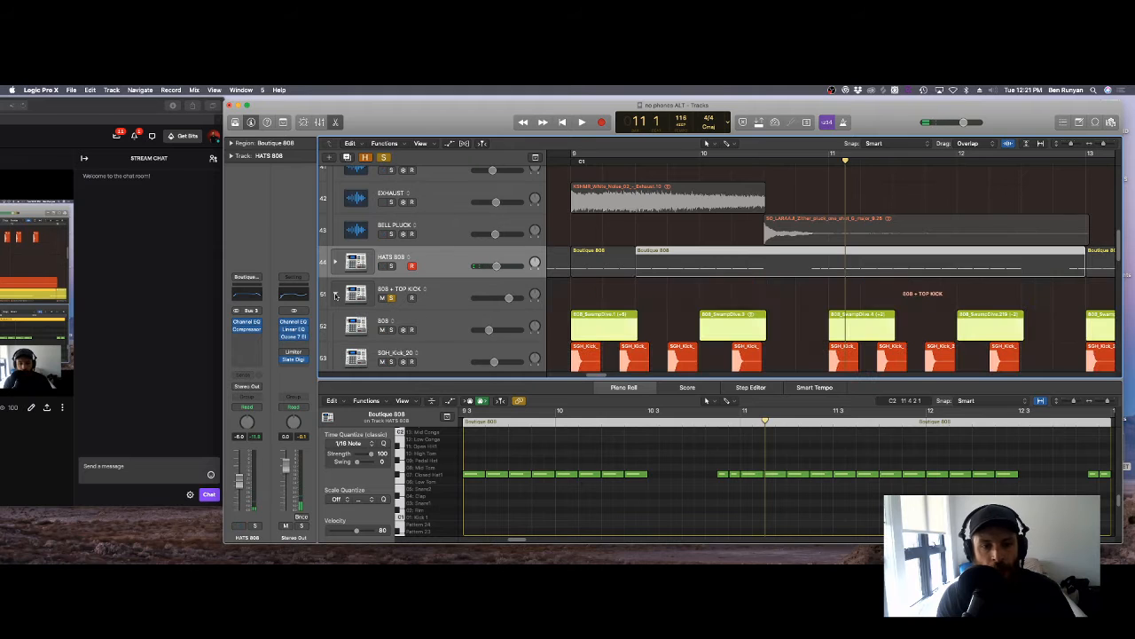
scroll(505, 286, "down", 2)
left_click(577, 169)
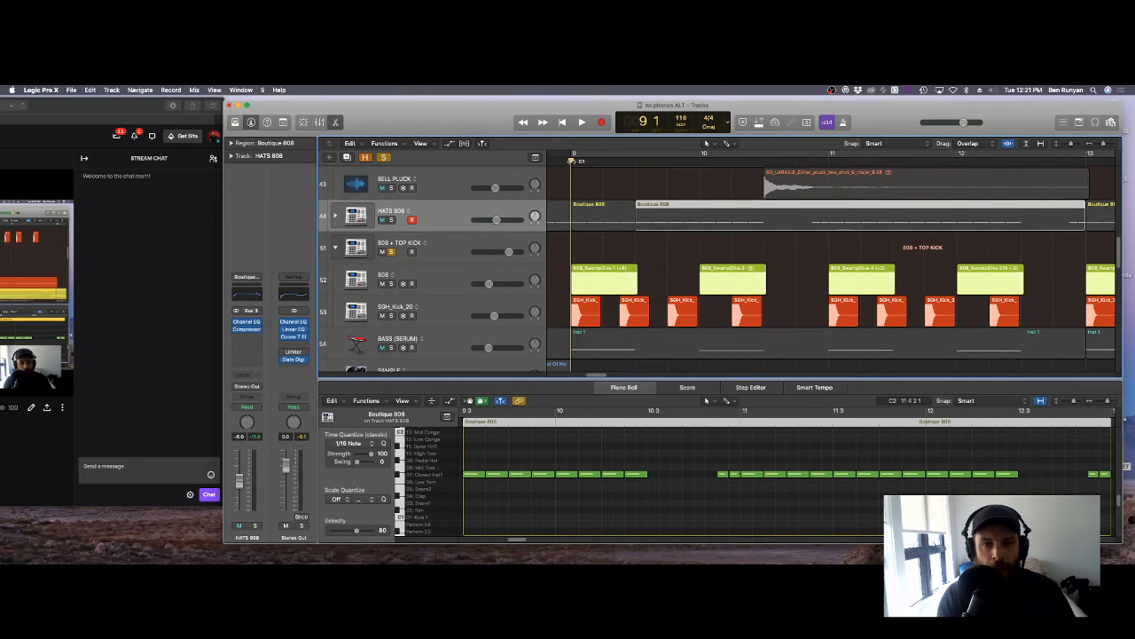
key("space")
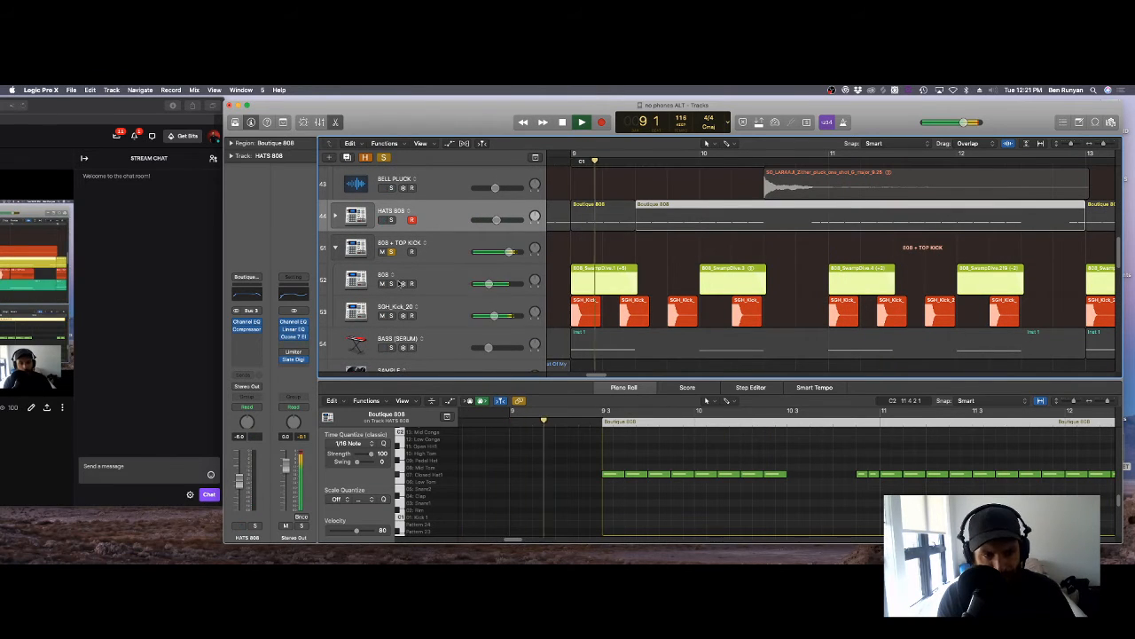
key("space")
Step: Replace the stack solo with a solo on the SGH_Kick_20 track, play it and stop
left_click(391, 252)
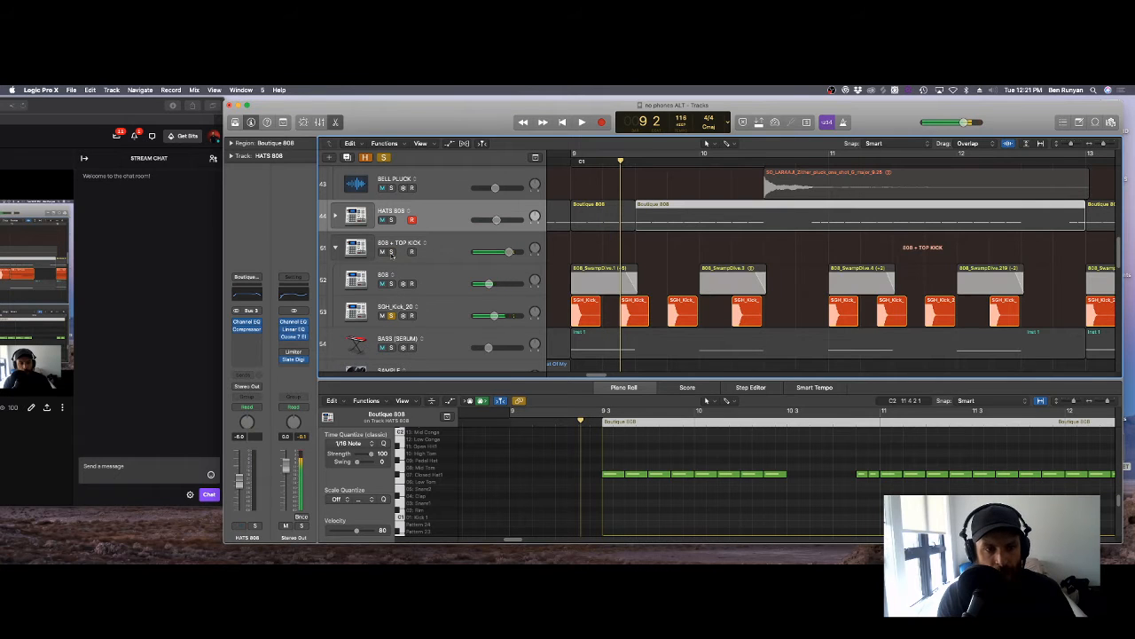
key("space")
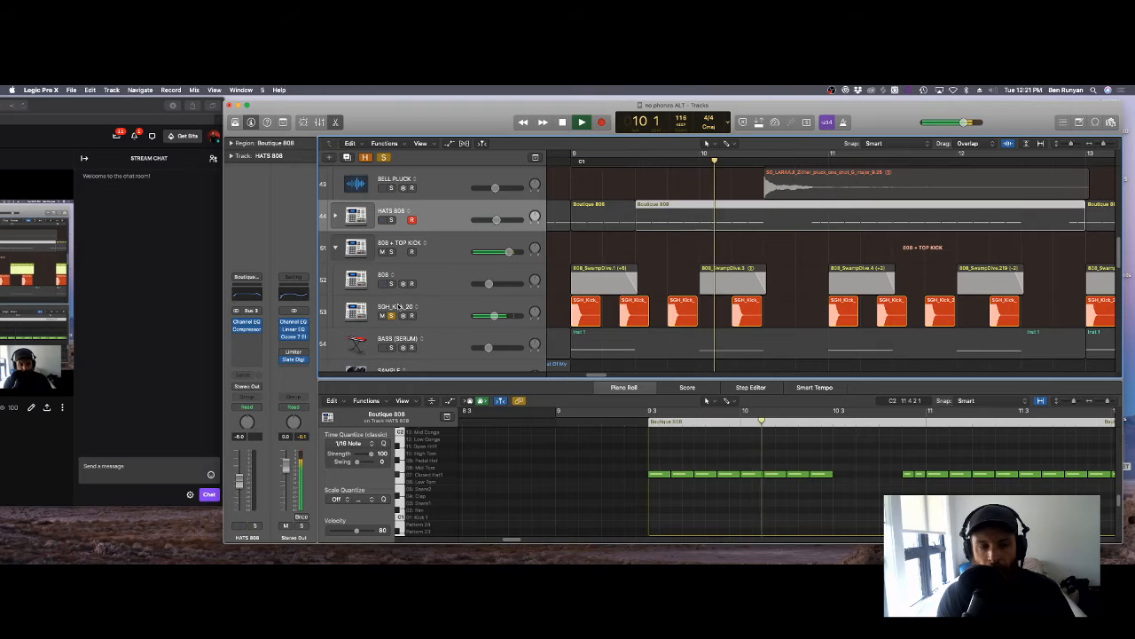
key("space")
Step: Examine the low-cut curve in SGH_Kick_20's Channel EQ while the kick plays, closing the EQ and stopping when done
left_click(444, 308)
left_click(248, 332)
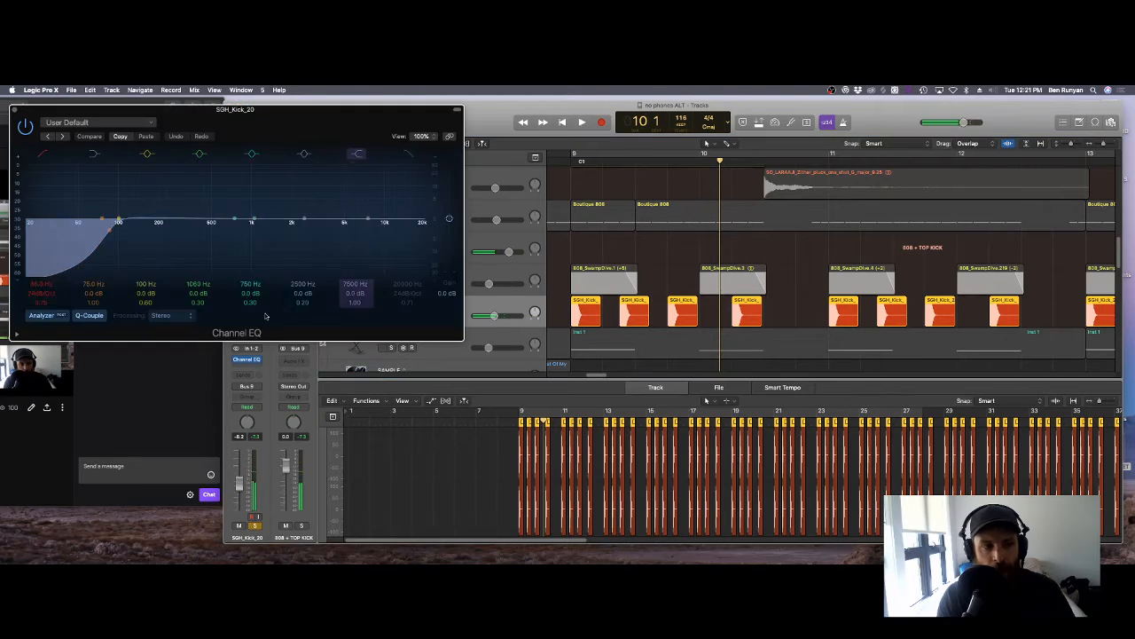
left_click_drag(236, 108, 717, 102)
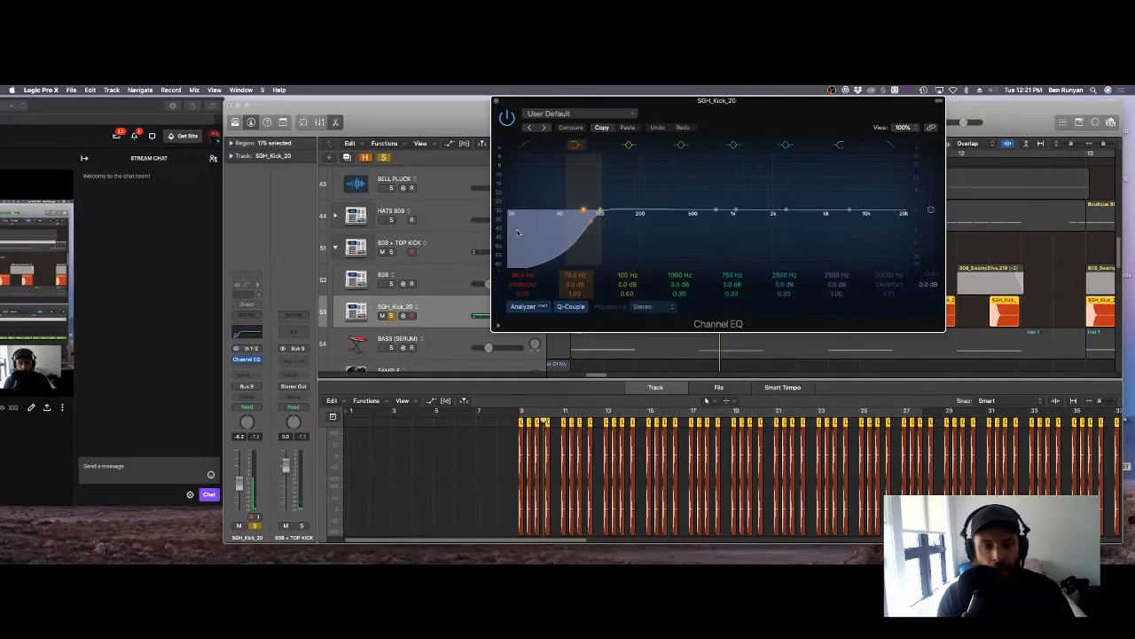
key("space")
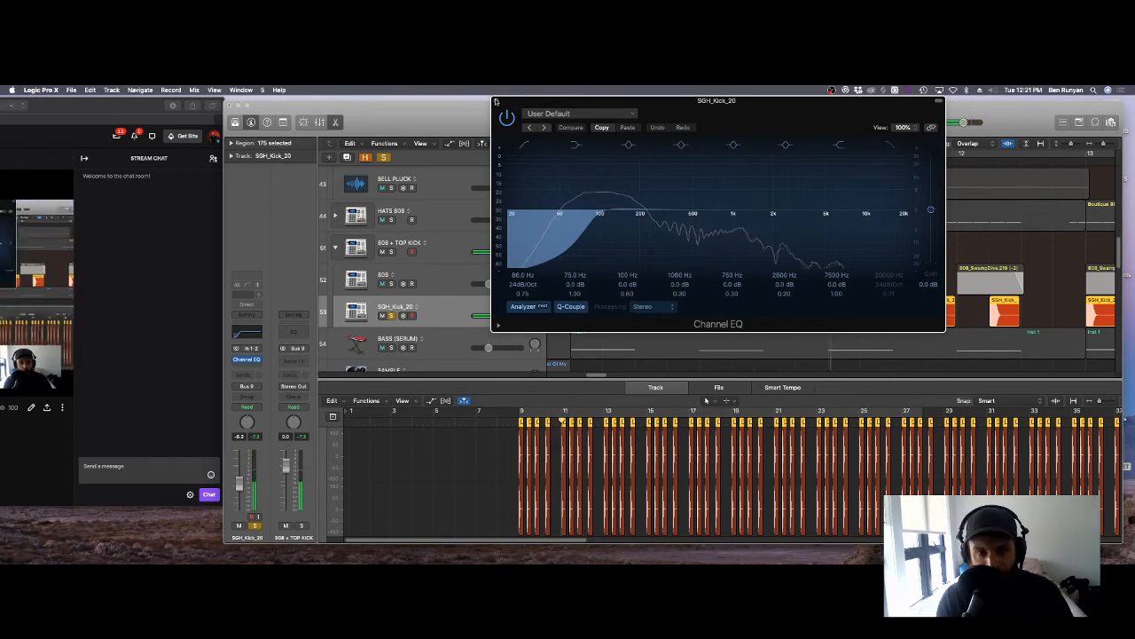
left_click(497, 101)
key("space")
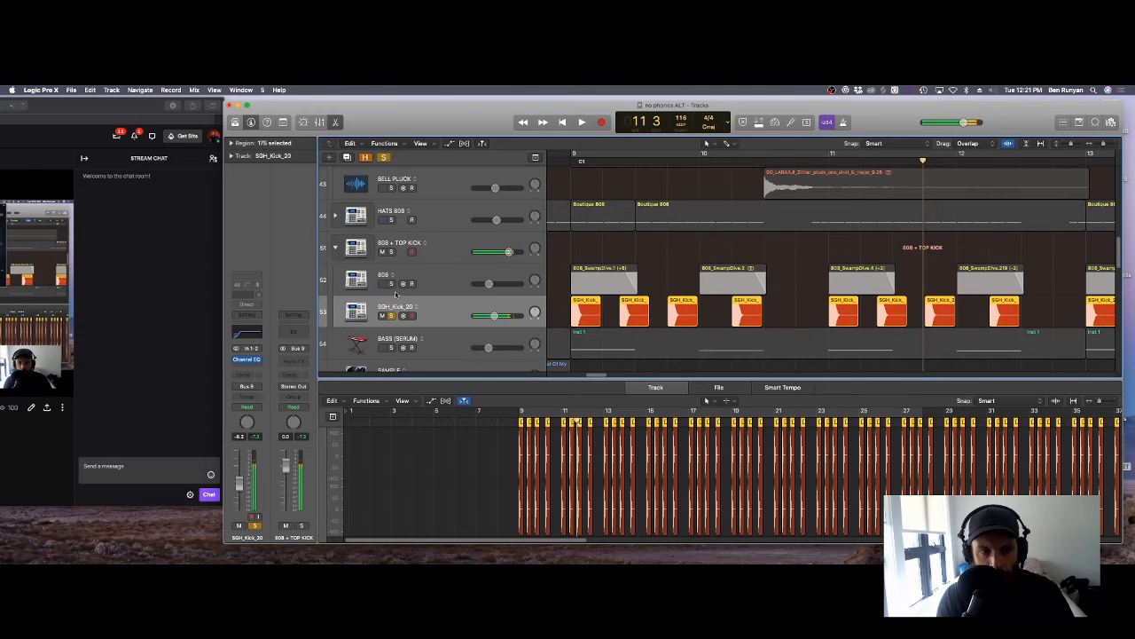
Step: Switch the solo from SGH_Kick_20 to the 808 track, play it and stop
left_click(392, 315)
left_click(391, 283)
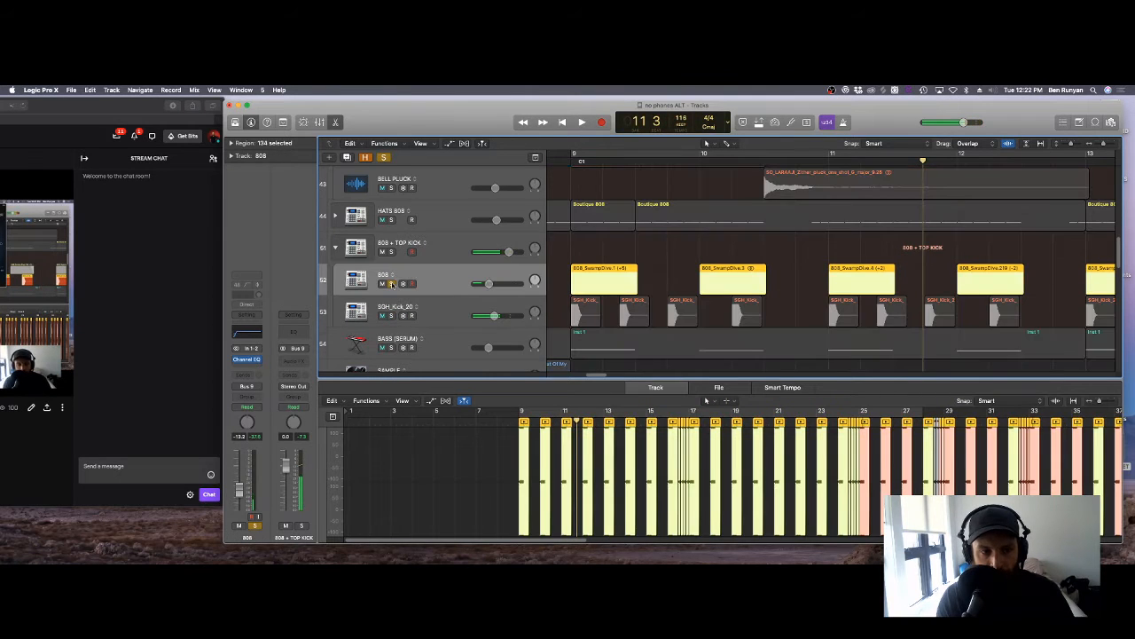
key("space")
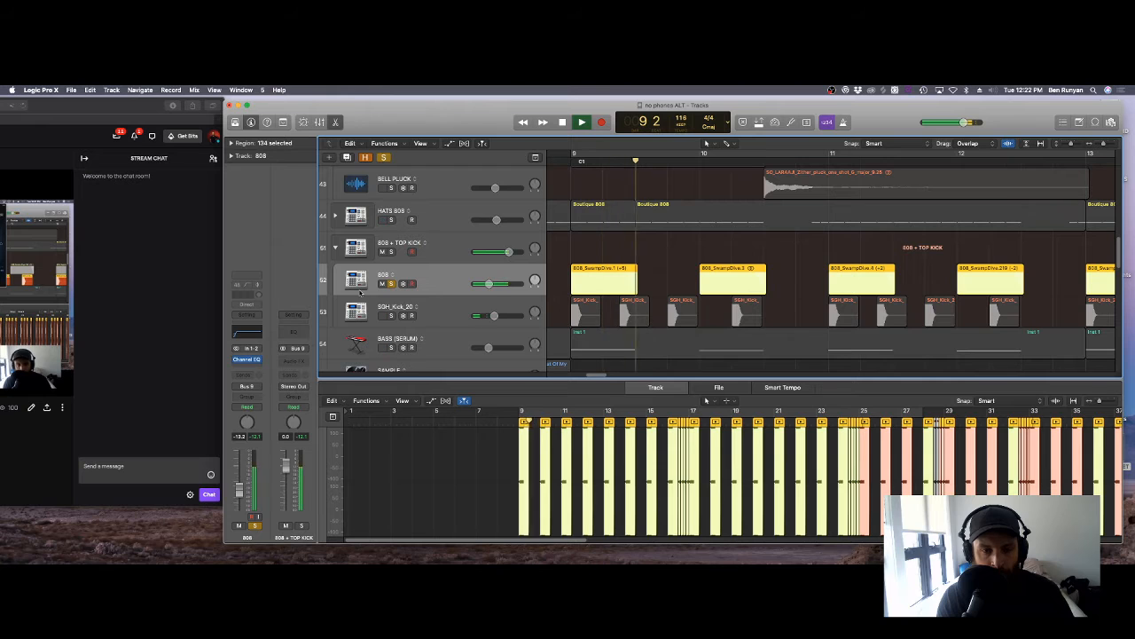
key("space")
Step: Point out the 808_SwampDive regions on the 808 track by selecting them one after another
left_click(653, 266)
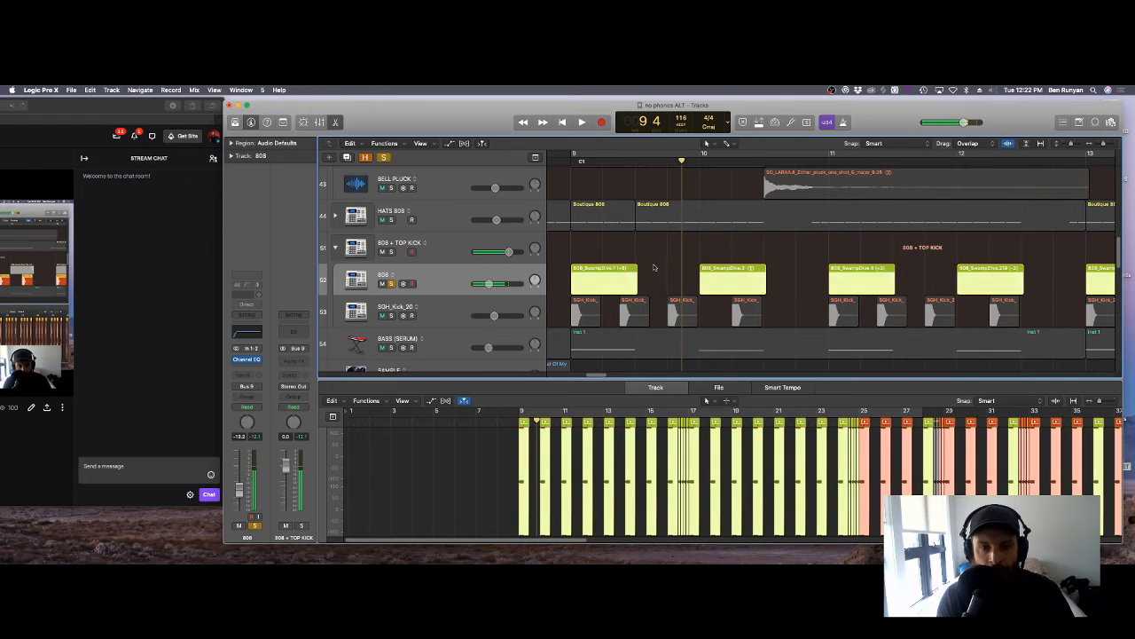
left_click(718, 271)
left_click(865, 270)
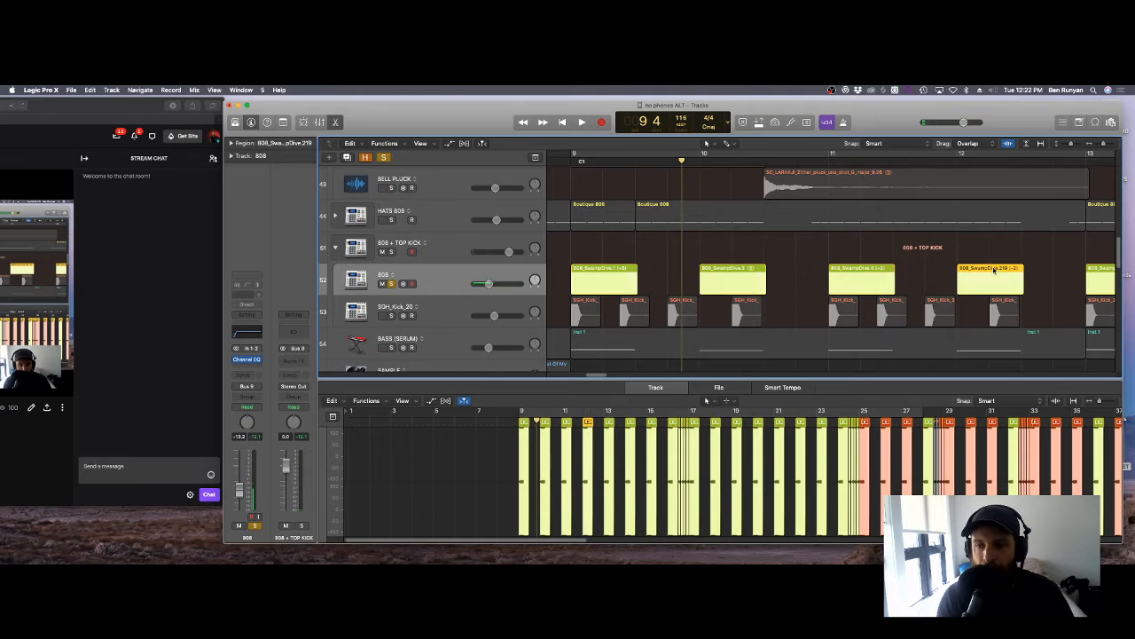
left_click(732, 270)
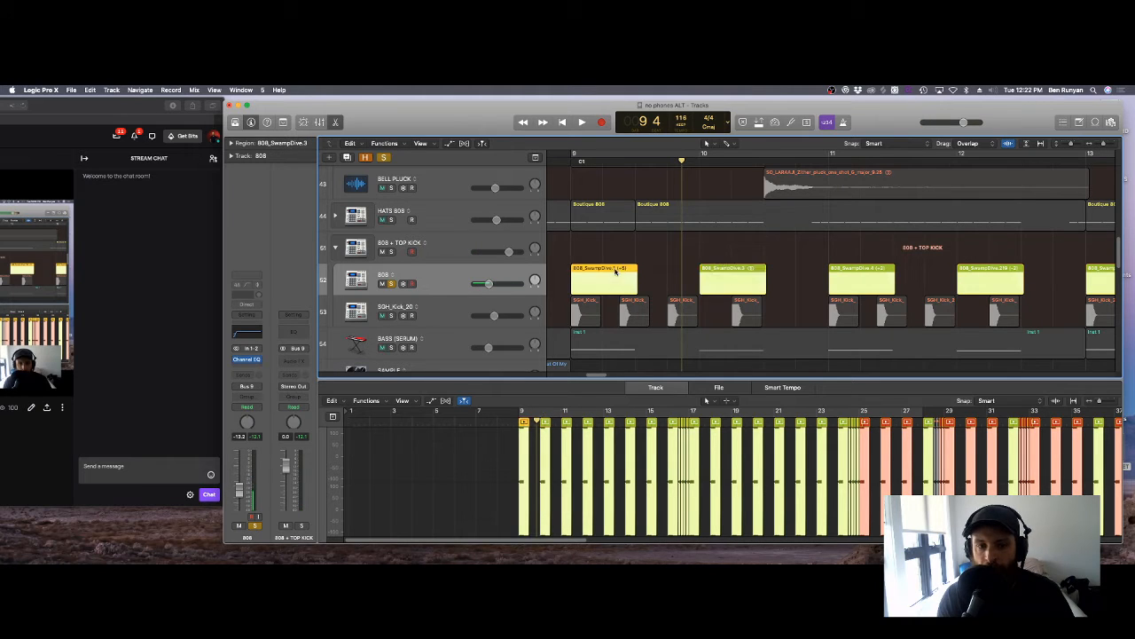
left_click(622, 270)
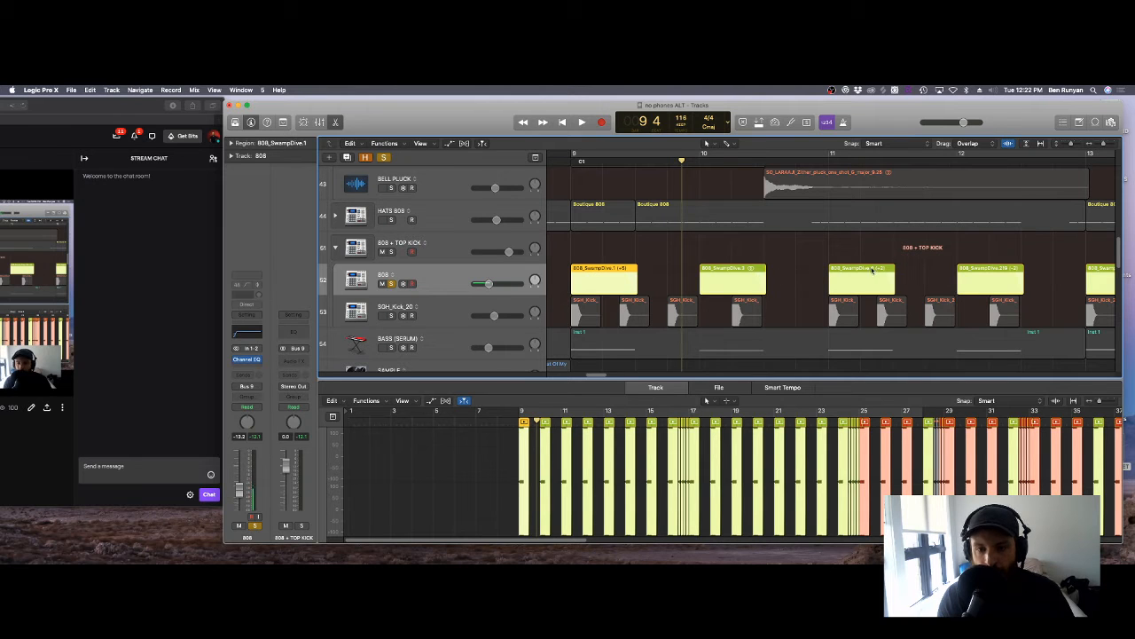
Step: Expand the region parameters and check the transpose and fine-tune settings of the 808_SwampDive regions at bars 10, 11 and 12
key("i")
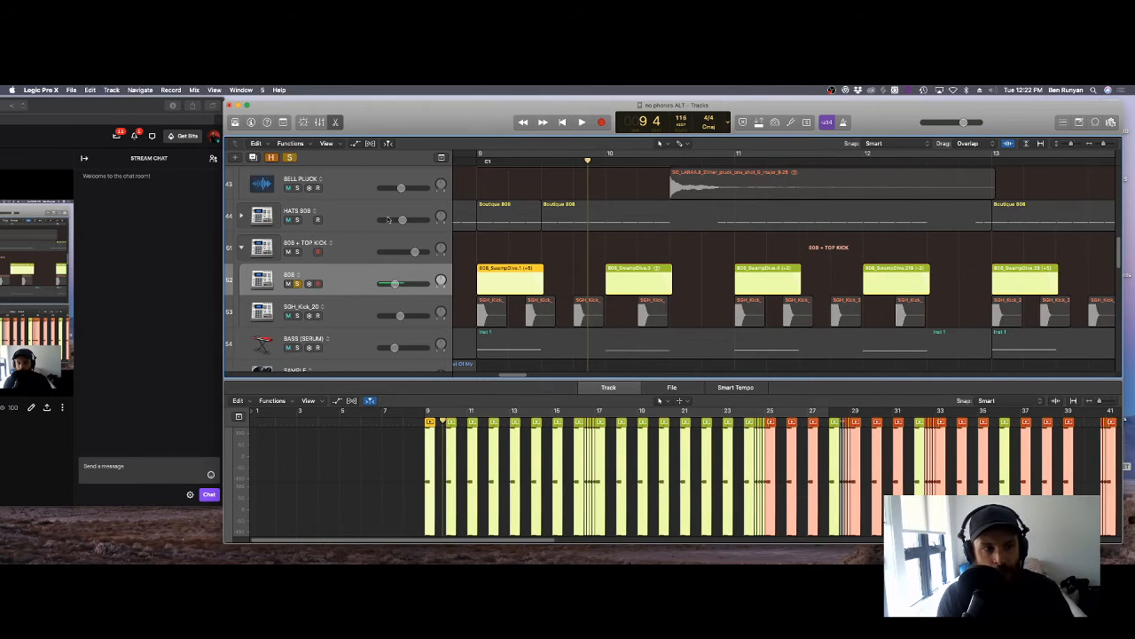
key("i")
left_click(231, 144)
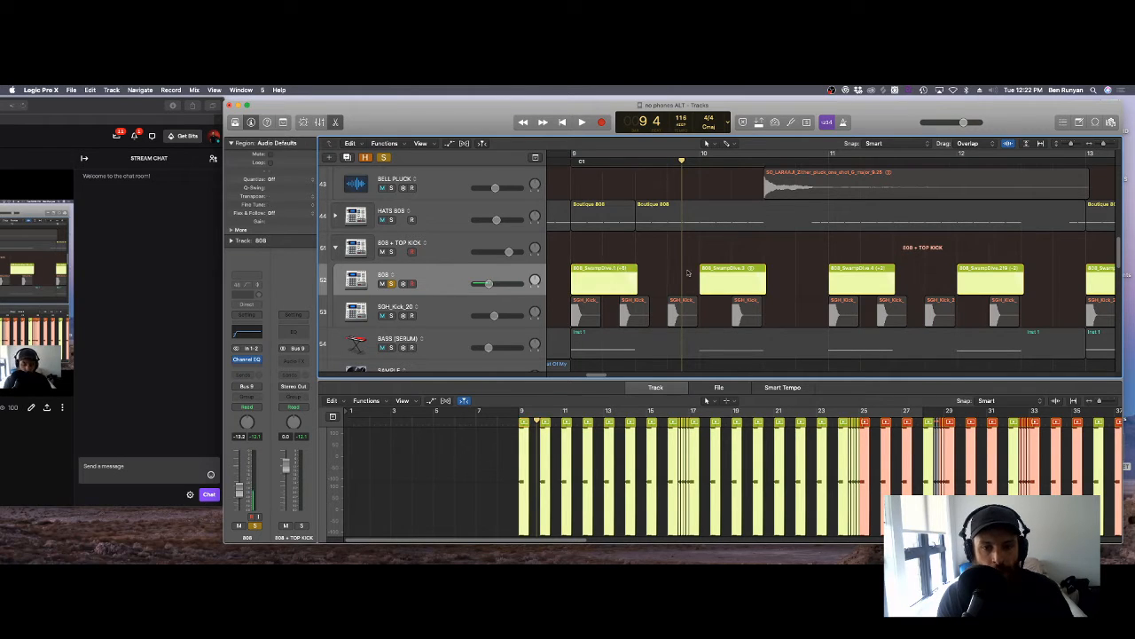
left_click(739, 274)
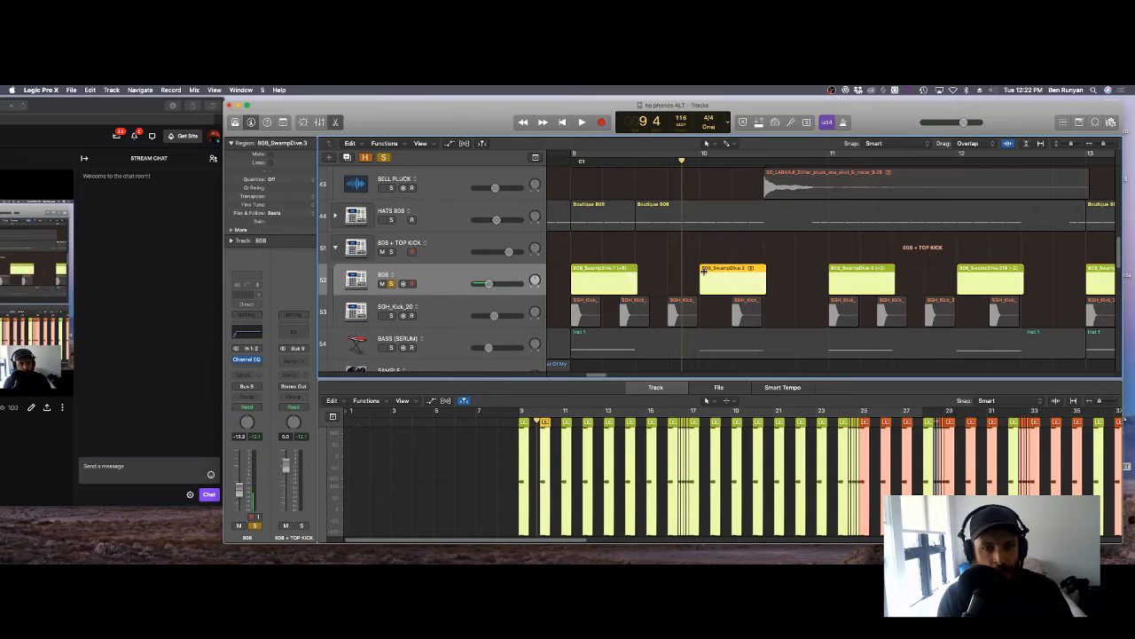
left_click(872, 270)
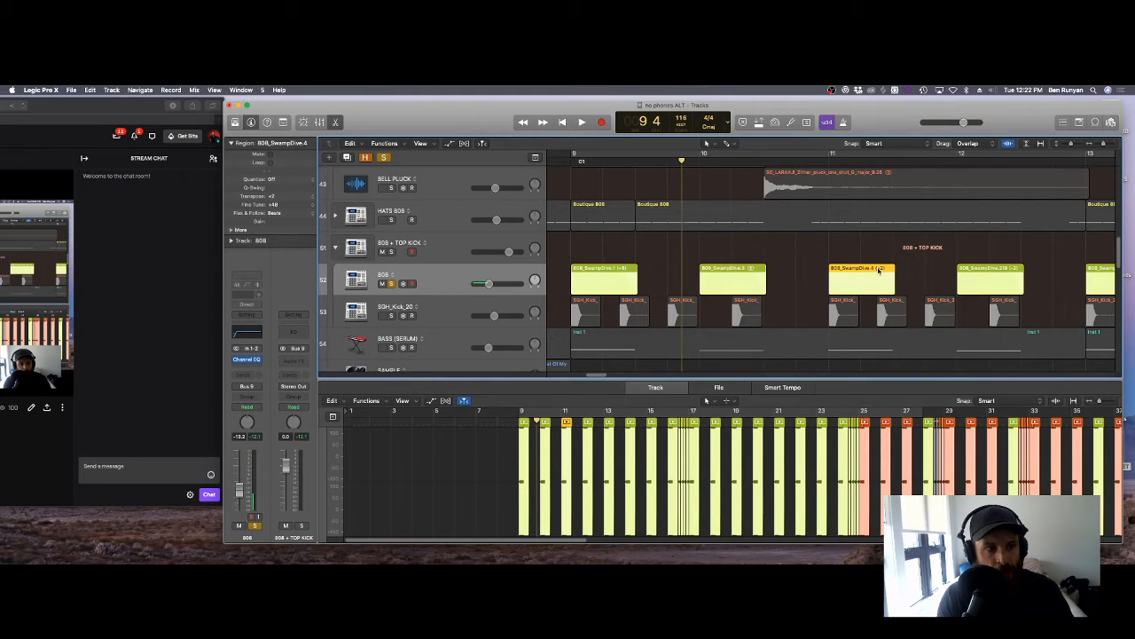
left_click(990, 272)
Step: Play the soloed 808 track from bar 9, widen the visible timeline range during playback, and stop
left_click(571, 162)
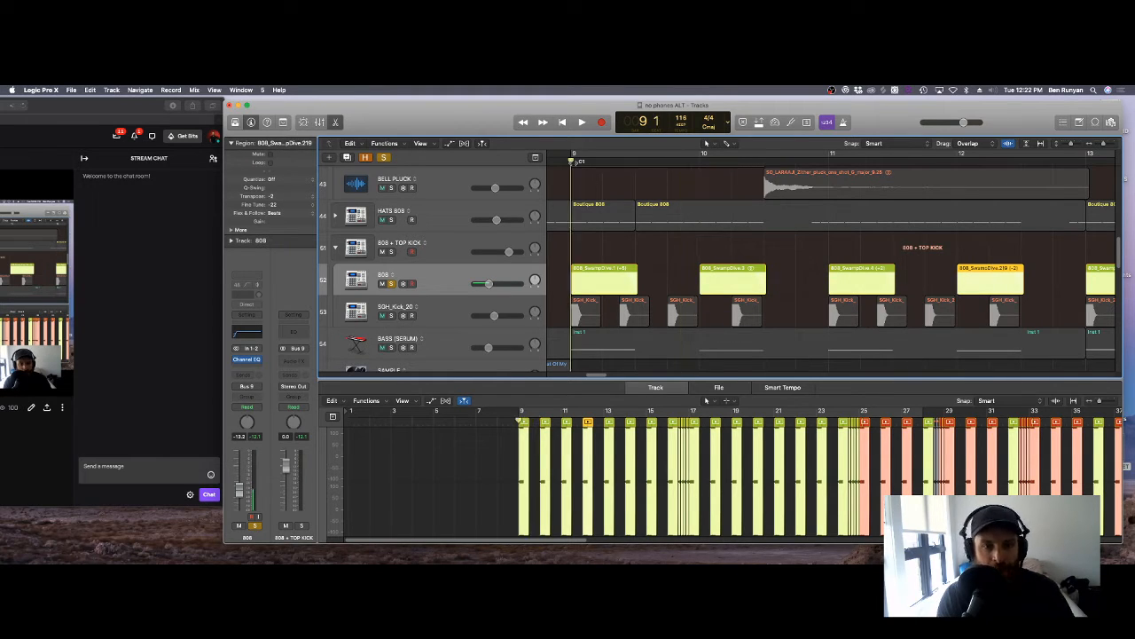
key("space")
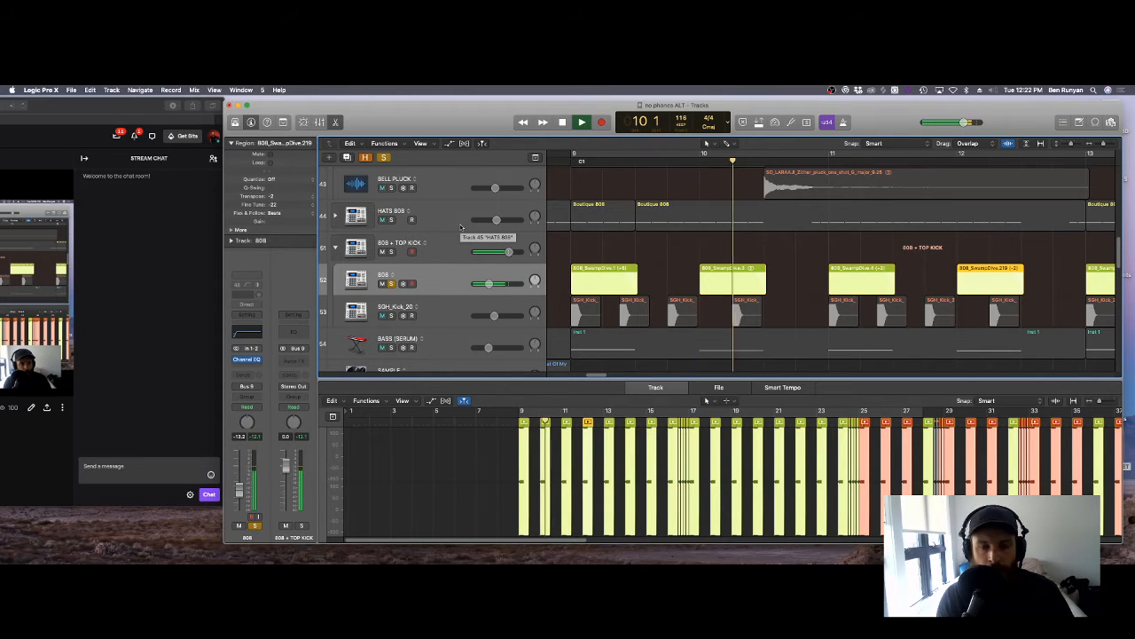
key("super+Left")
key("super+Left")
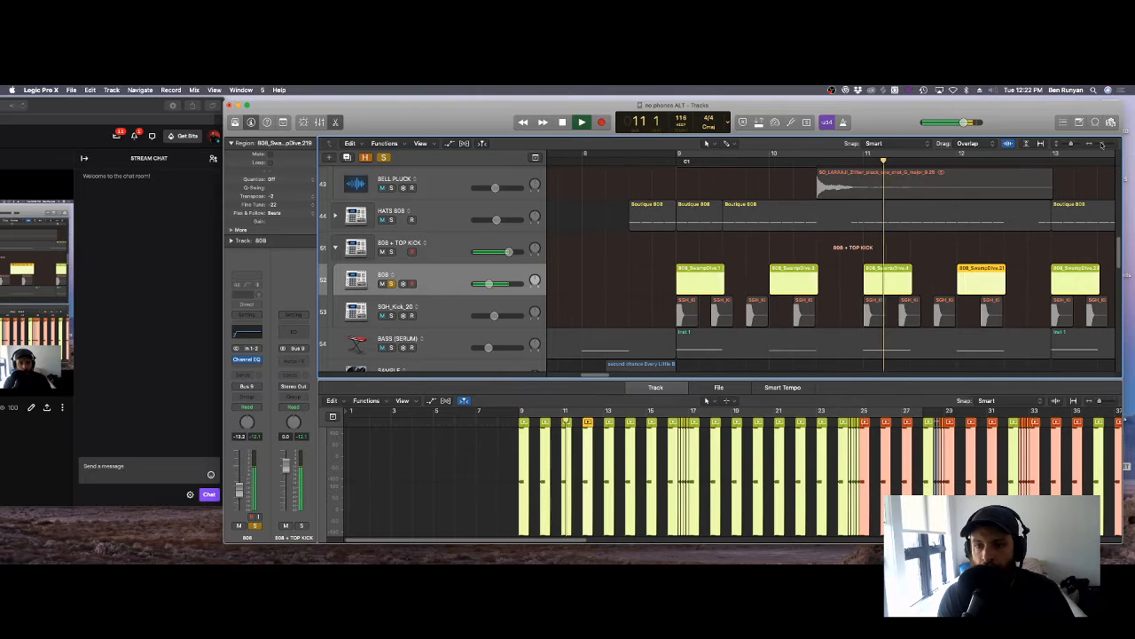
left_click_drag(595, 375, 597, 374)
key("space")
Step: Add SGH_Kick_20 to the soloed 808, play both together from bar 9 and stop
left_click(392, 315)
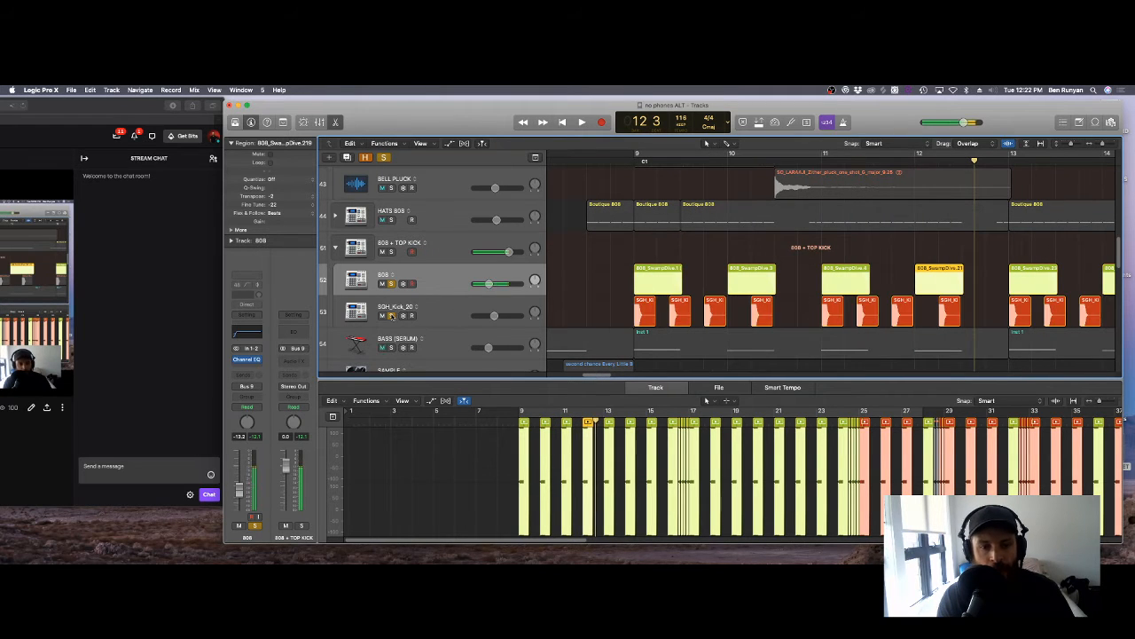
key("space")
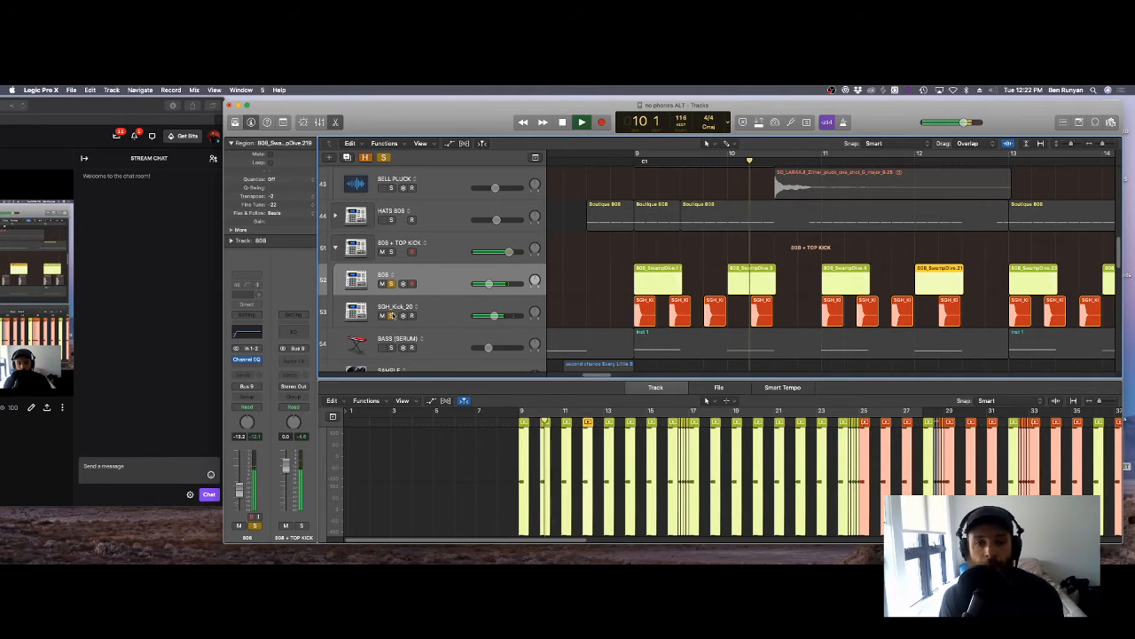
key("space")
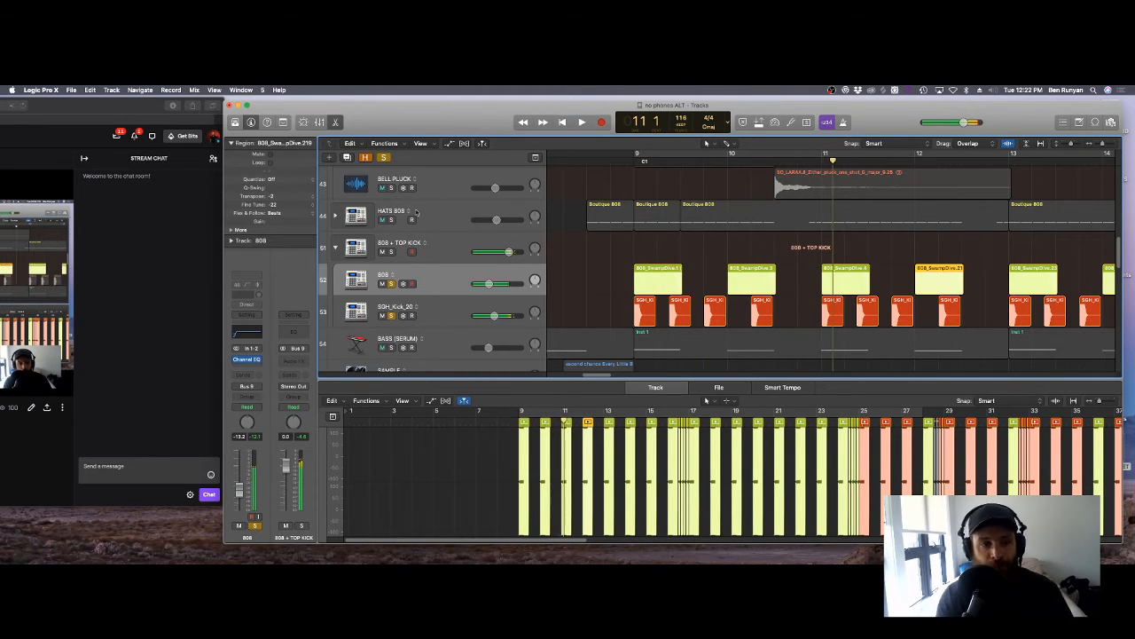
Step: Add DRUMS and HATS 808 to the soloed kick tracks, play them all from bar 9 with the open stacks collapsed, and stop
scroll(397, 237, "up", 10)
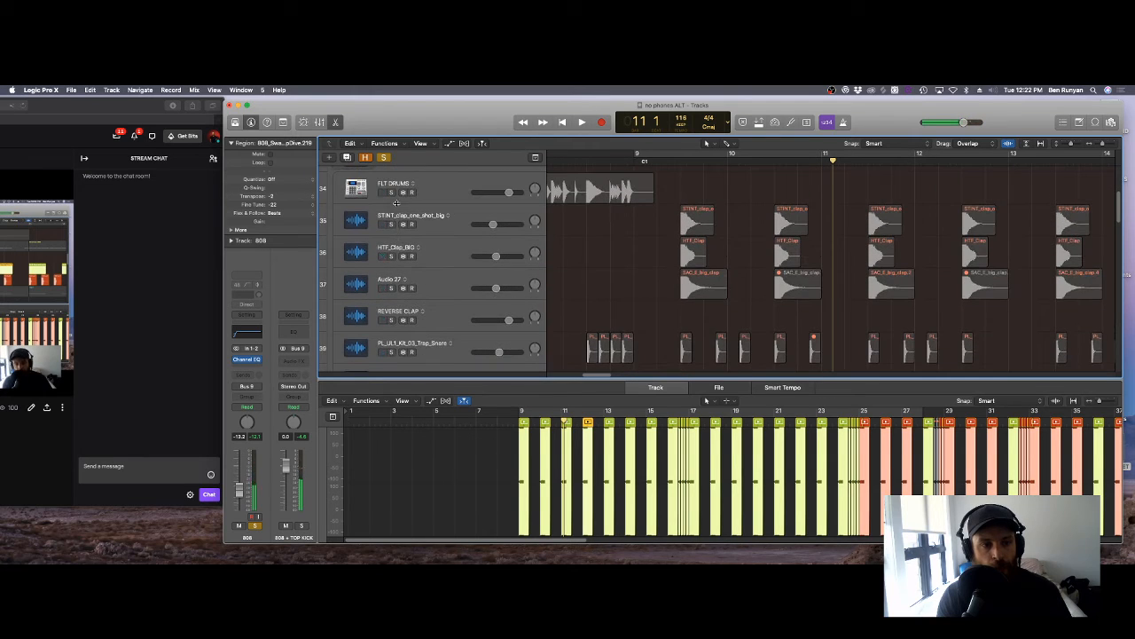
left_click(390, 234)
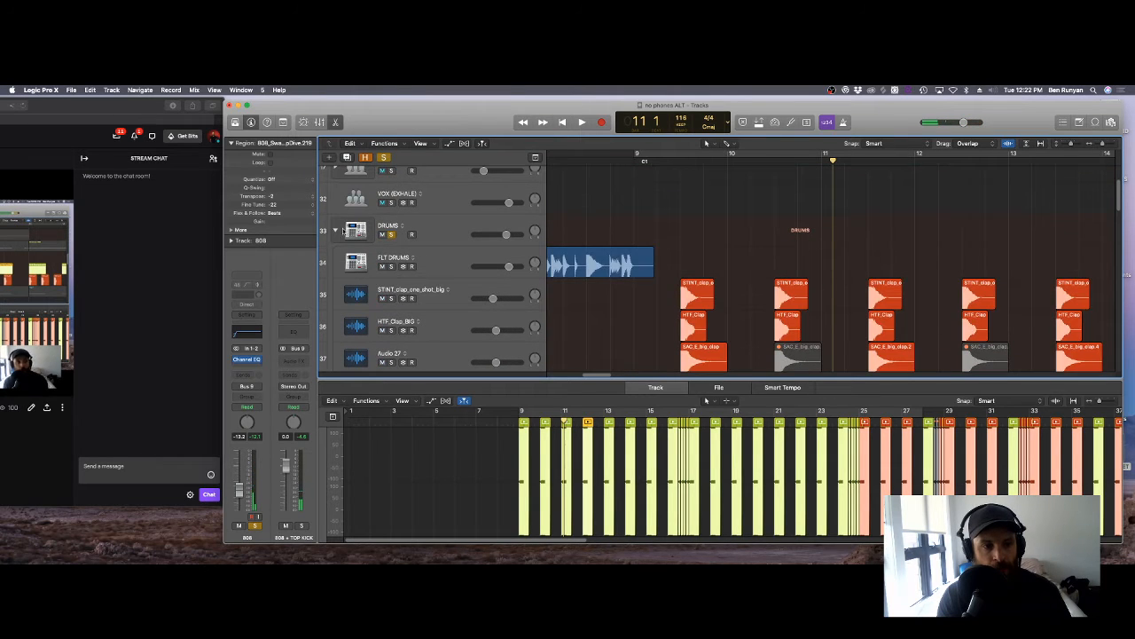
key("space")
left_click(336, 229)
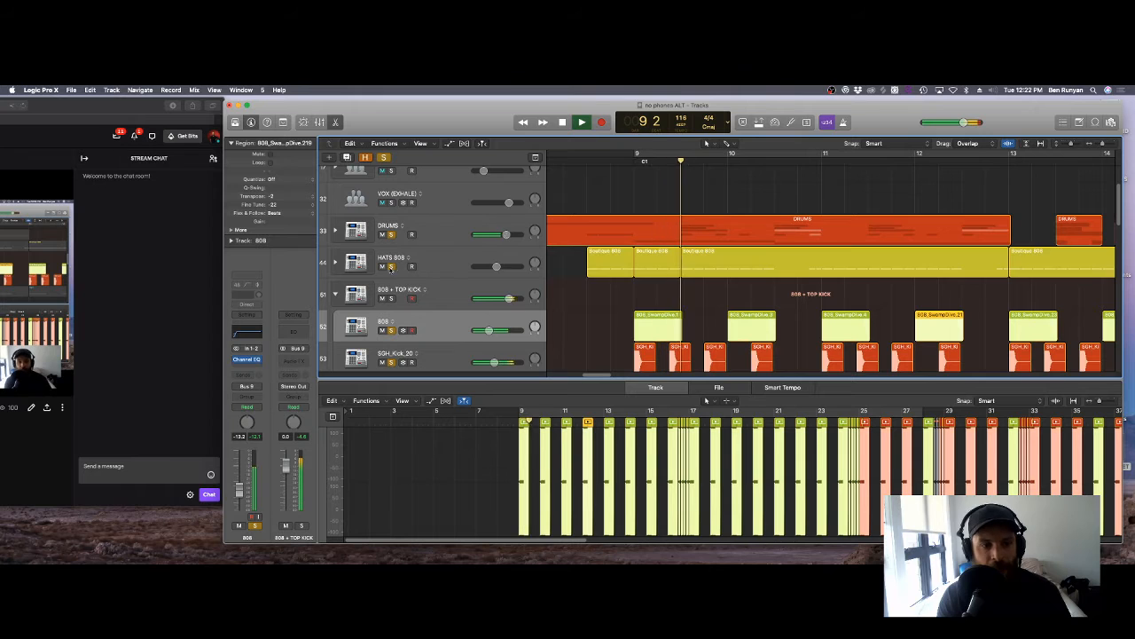
left_click(335, 294)
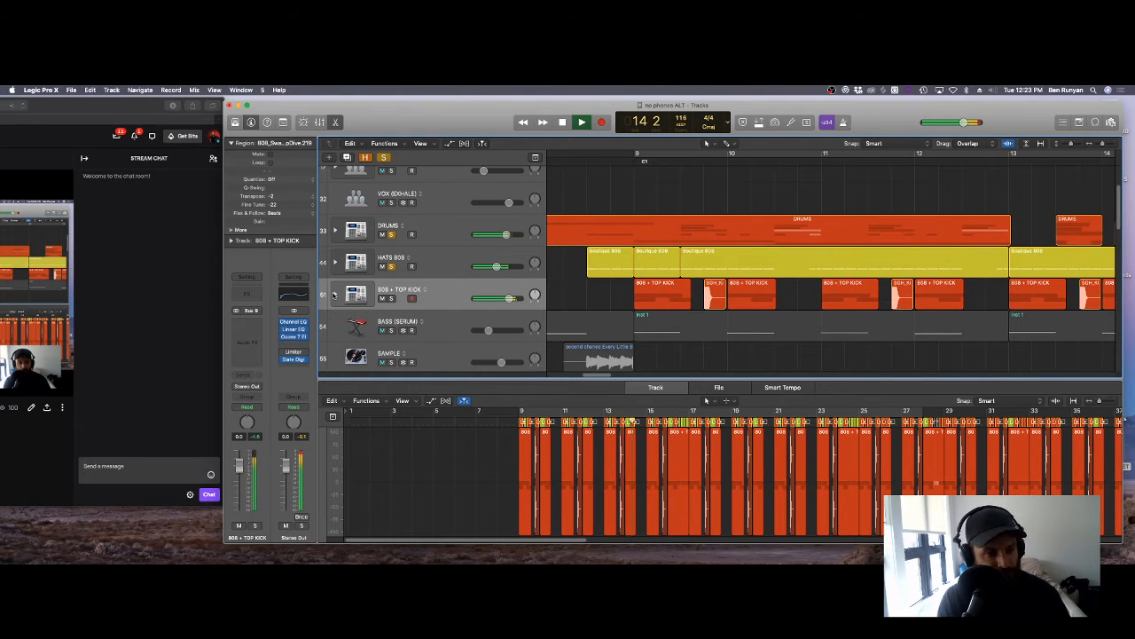
key("space")
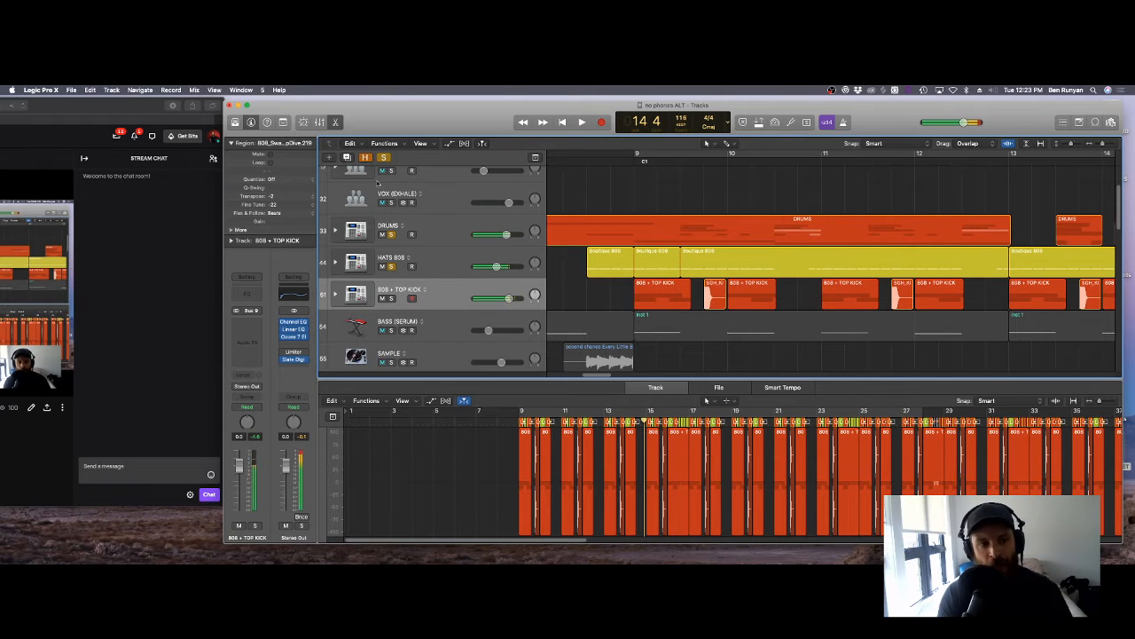
Step: Clear all active solos, solo BASS (SERUM) on its own, play it and stop
left_click(383, 158)
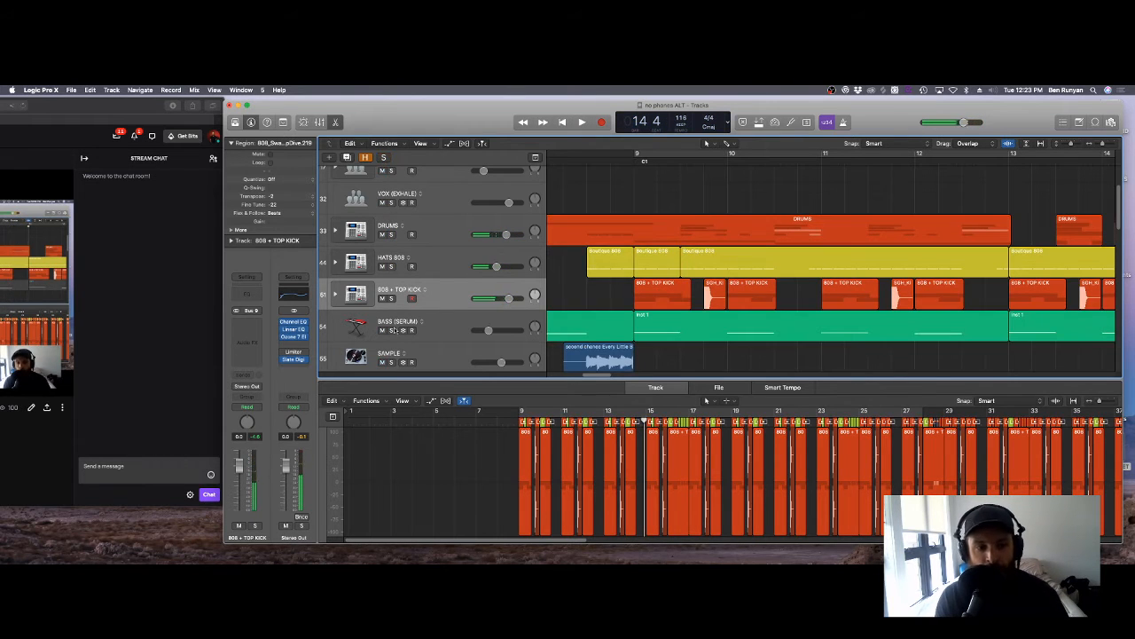
left_click(391, 330)
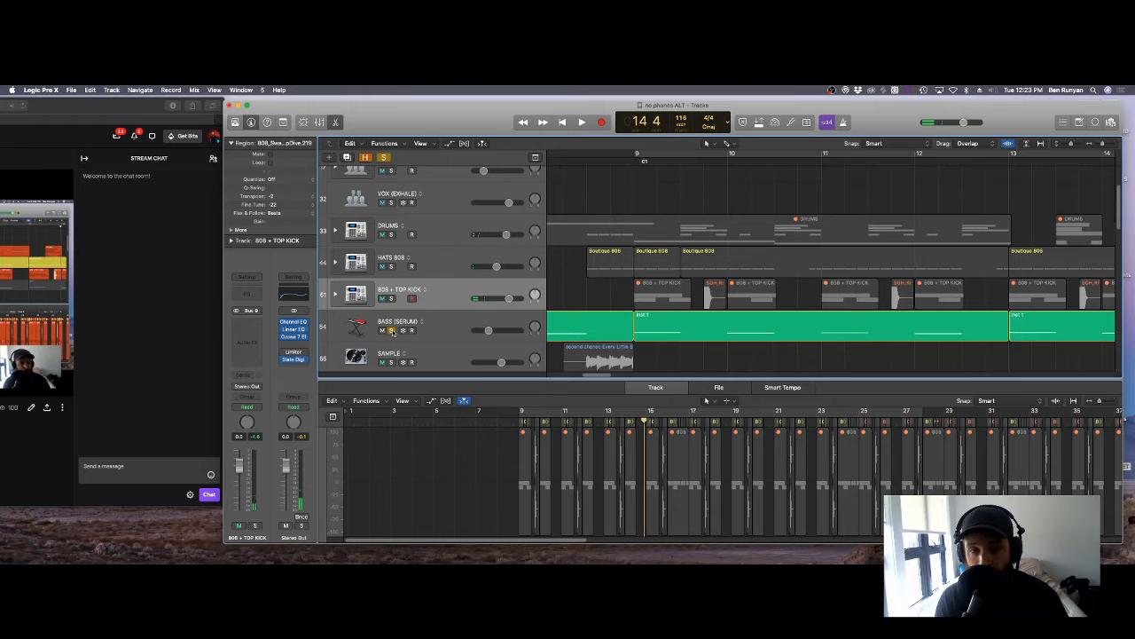
key("space")
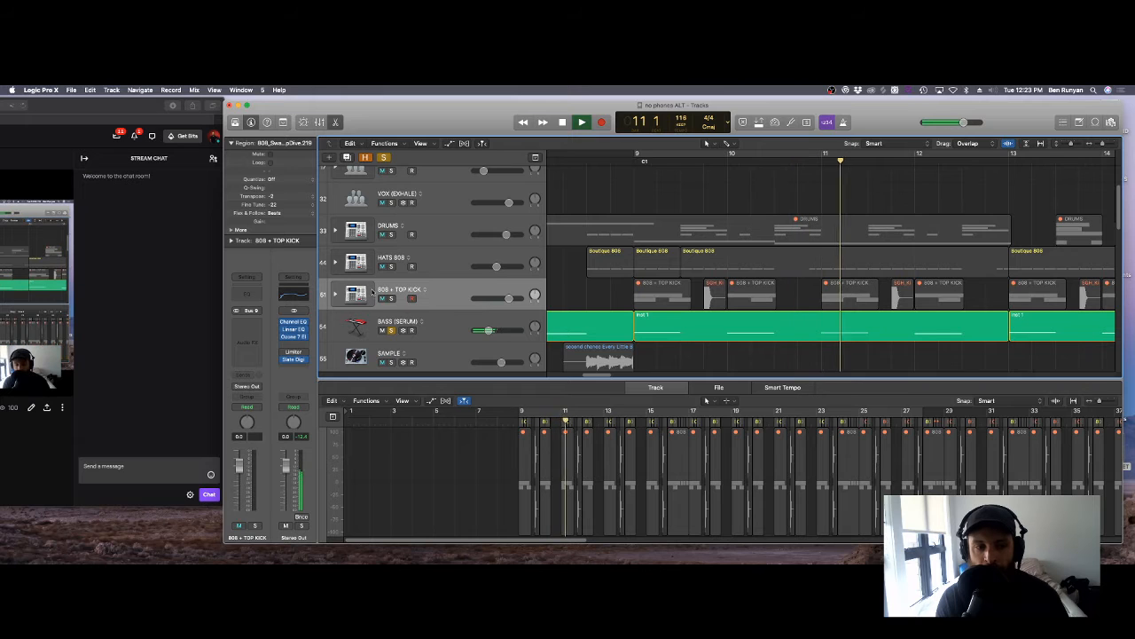
key("space")
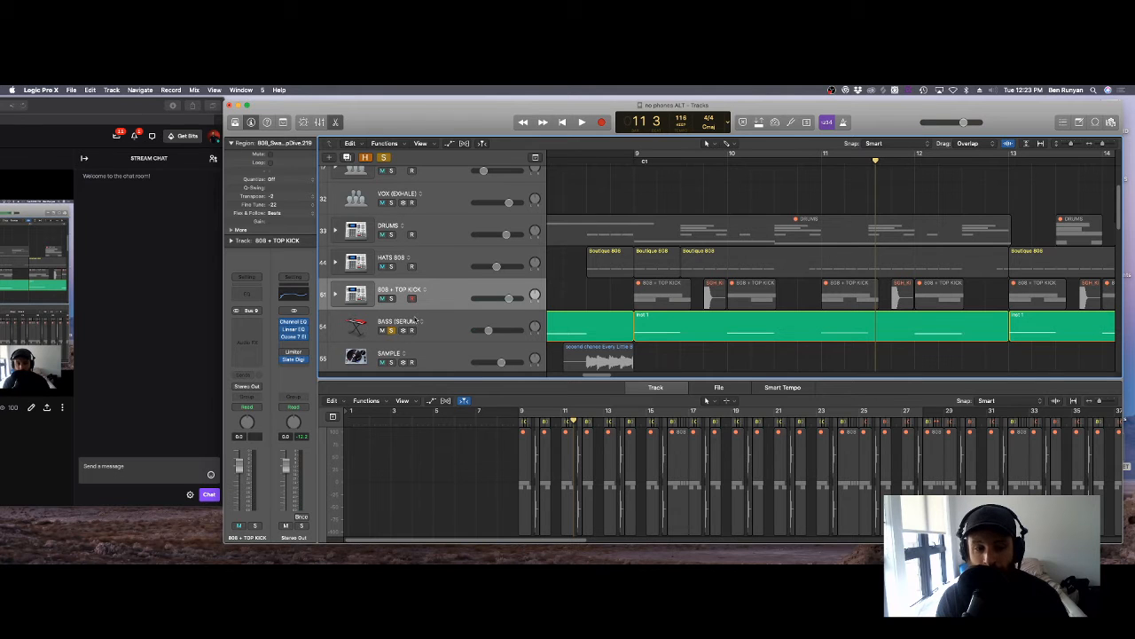
Step: Add 808 + TOP KICK, HATS 808 and DRUMS to the soloed bass, play them together and stop
left_click(390, 298)
left_click(392, 266)
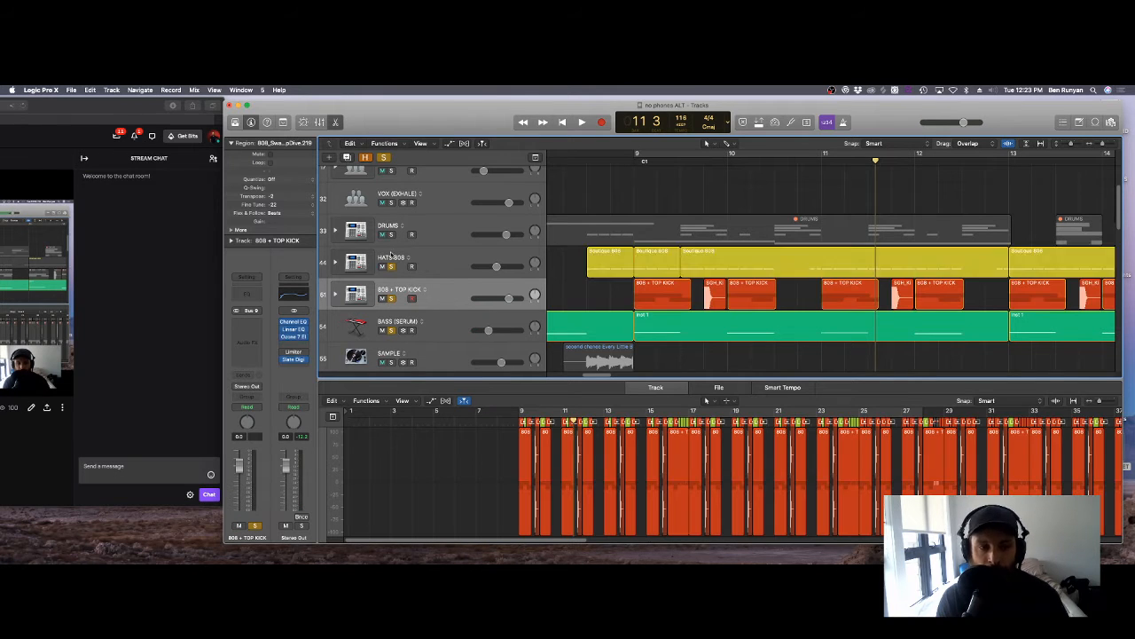
left_click(391, 234)
scroll(400, 256, "up", 3)
scroll(399, 266, "down", 3)
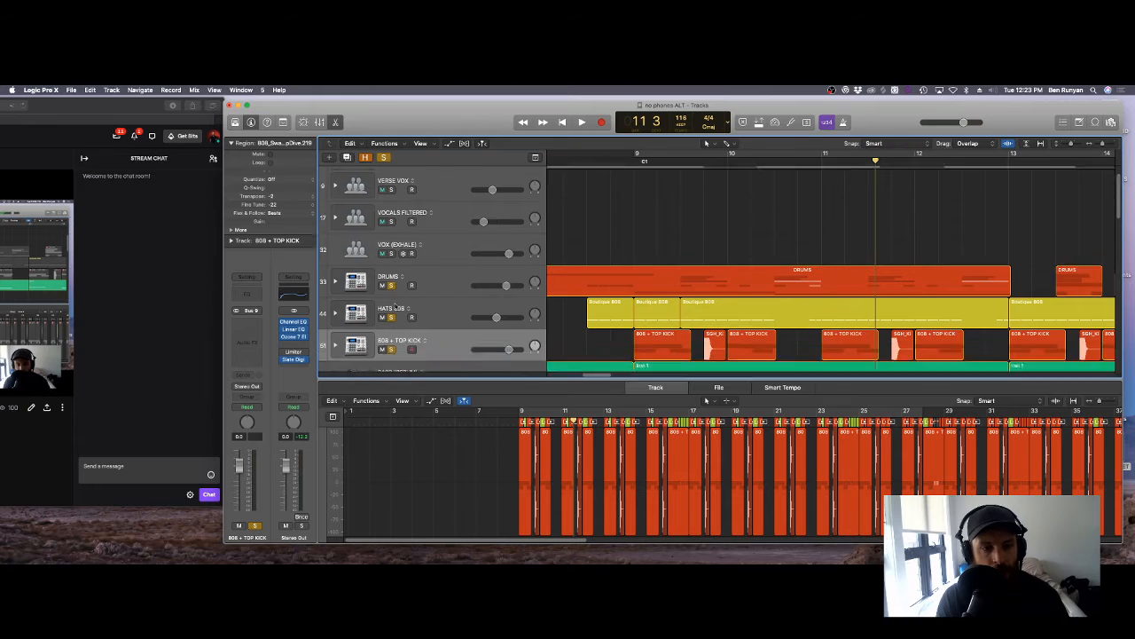
key("space")
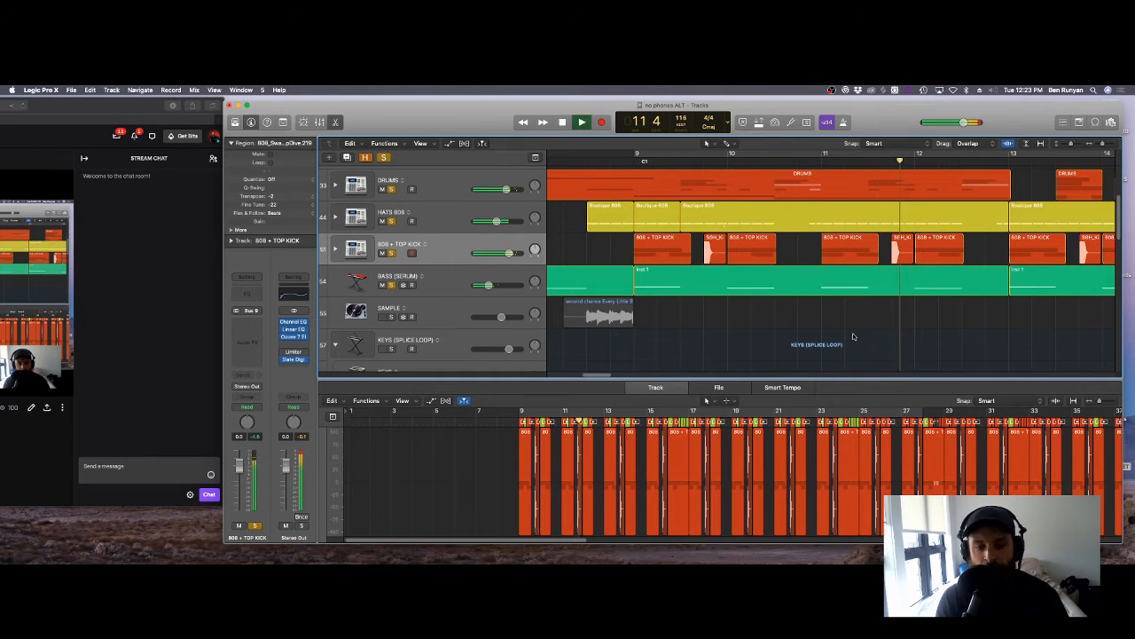
key("space")
Step: Add the VOCALS stack to the soloed drum and bass tracks and play them from just before bar 9
scroll(648, 253, "up", 4)
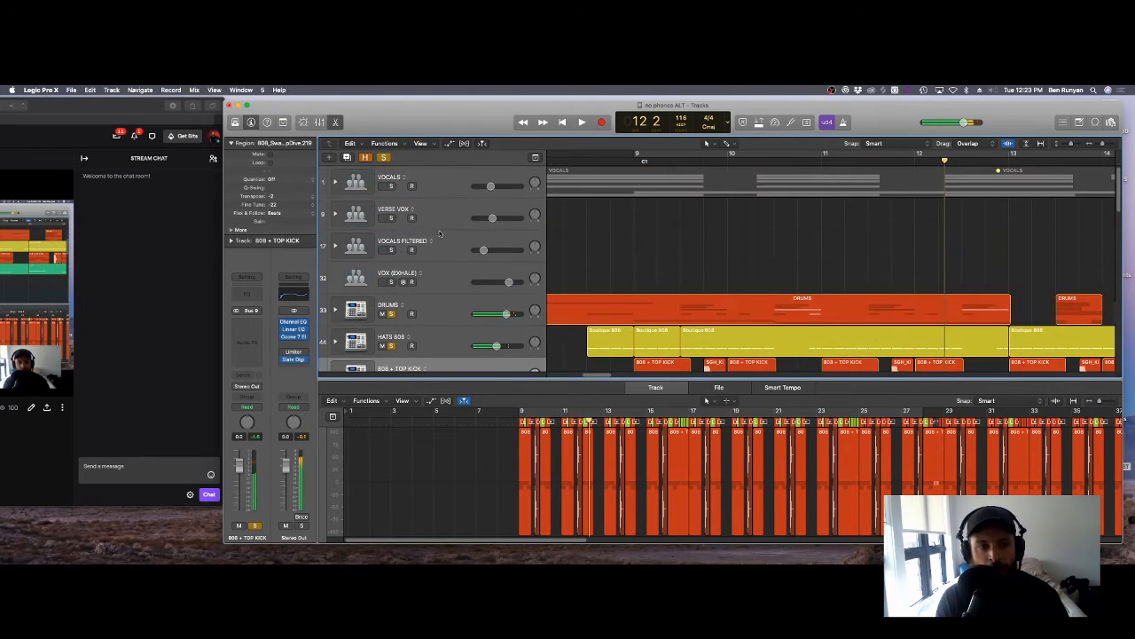
left_click(390, 187)
key("space")
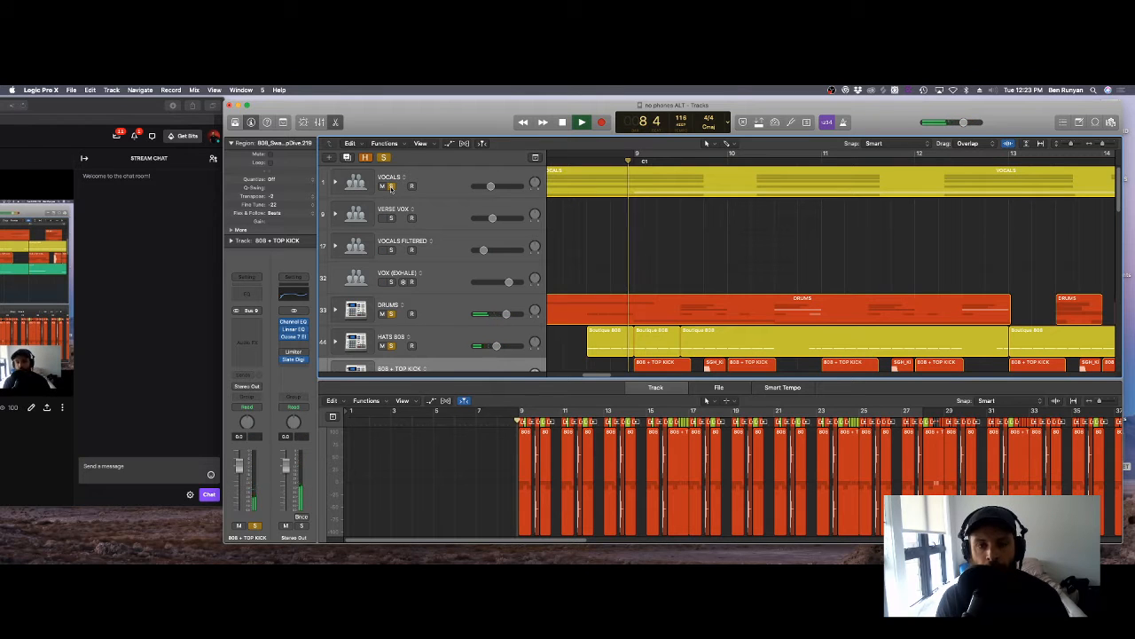
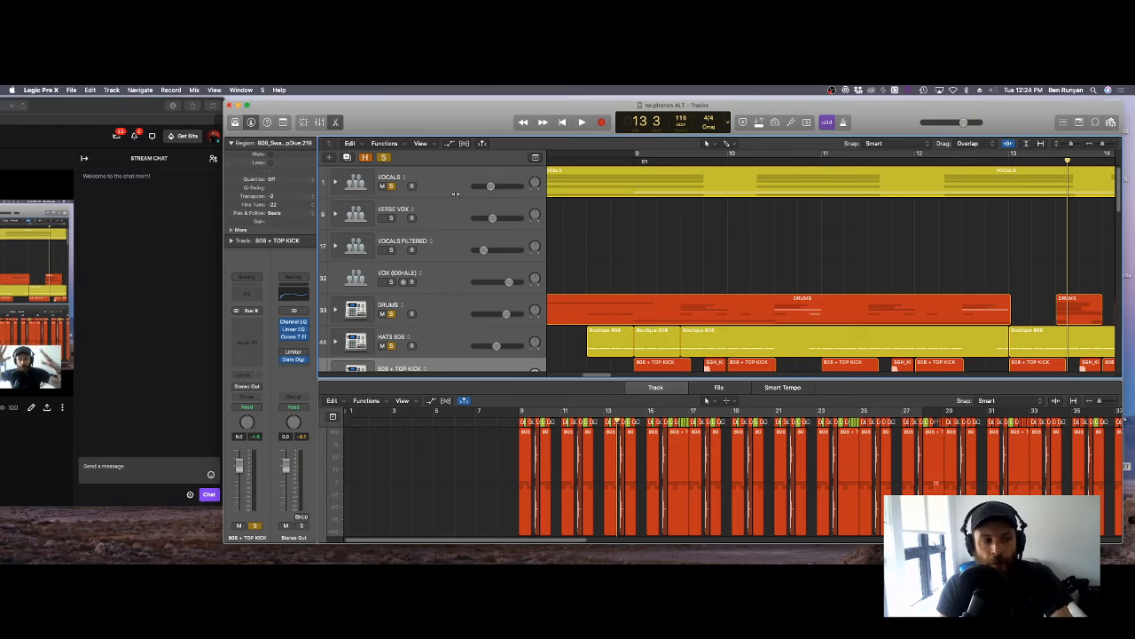
Step: Add MELODY GUITAR to the soloed tracks, play them while briefly muting and unmuting the guitar, and stop
scroll(431, 223, "down", 10)
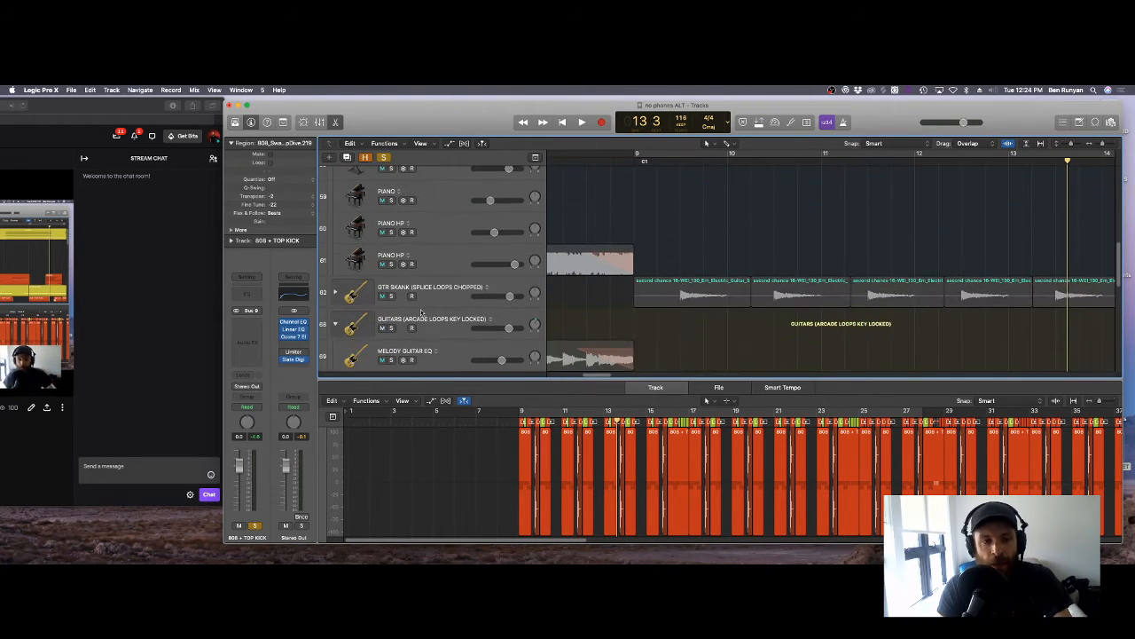
scroll(422, 312, "down", 4)
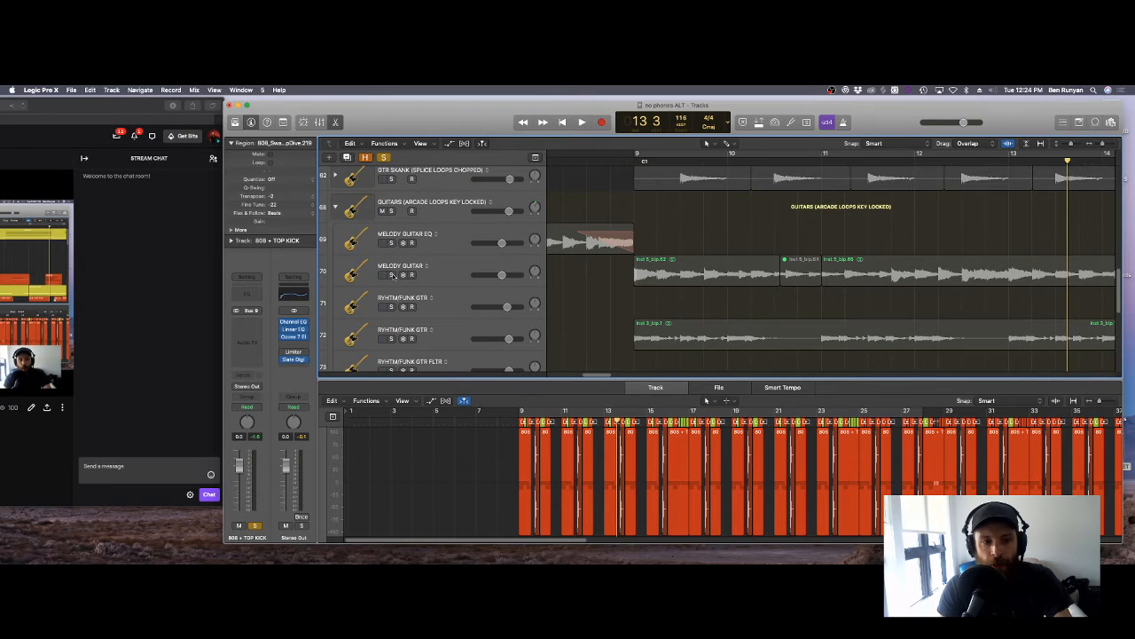
left_click(392, 275)
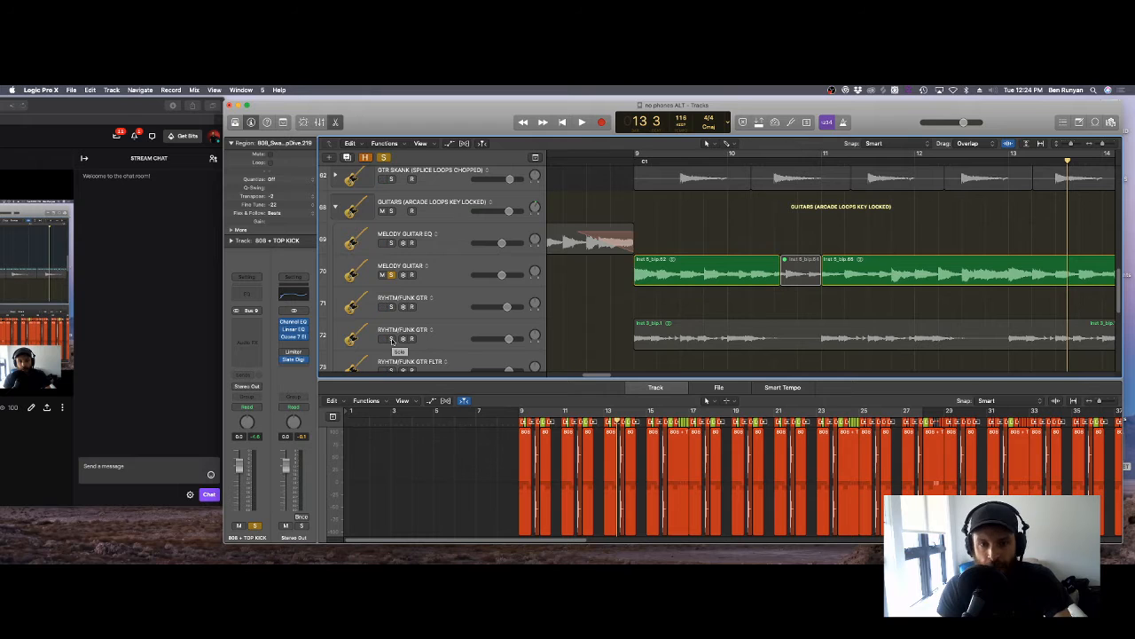
key("space")
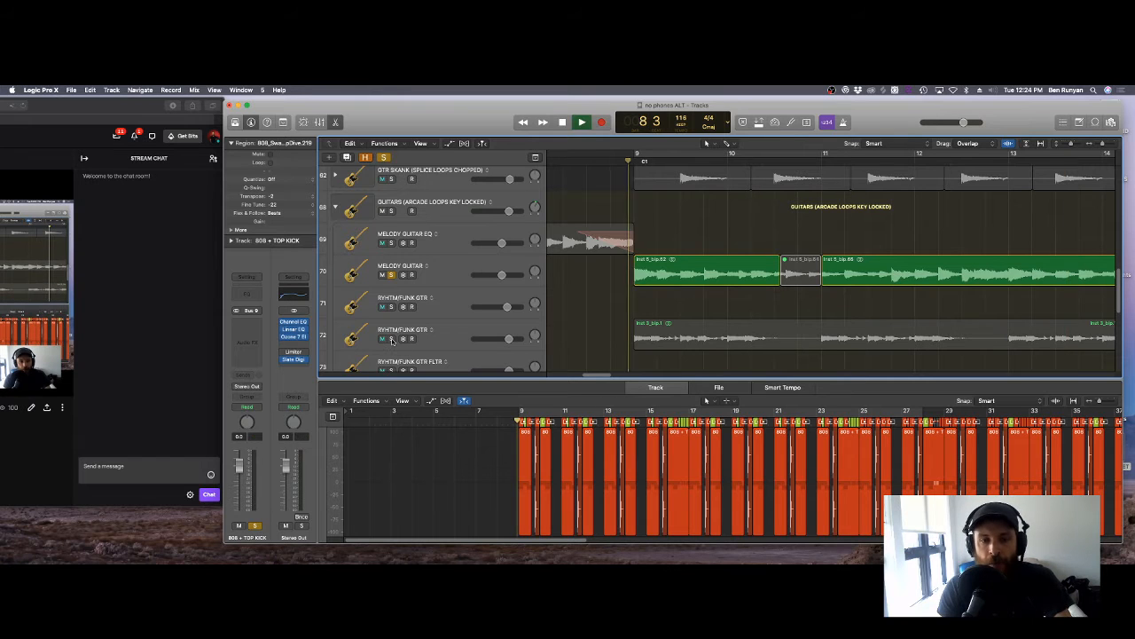
left_click(384, 276)
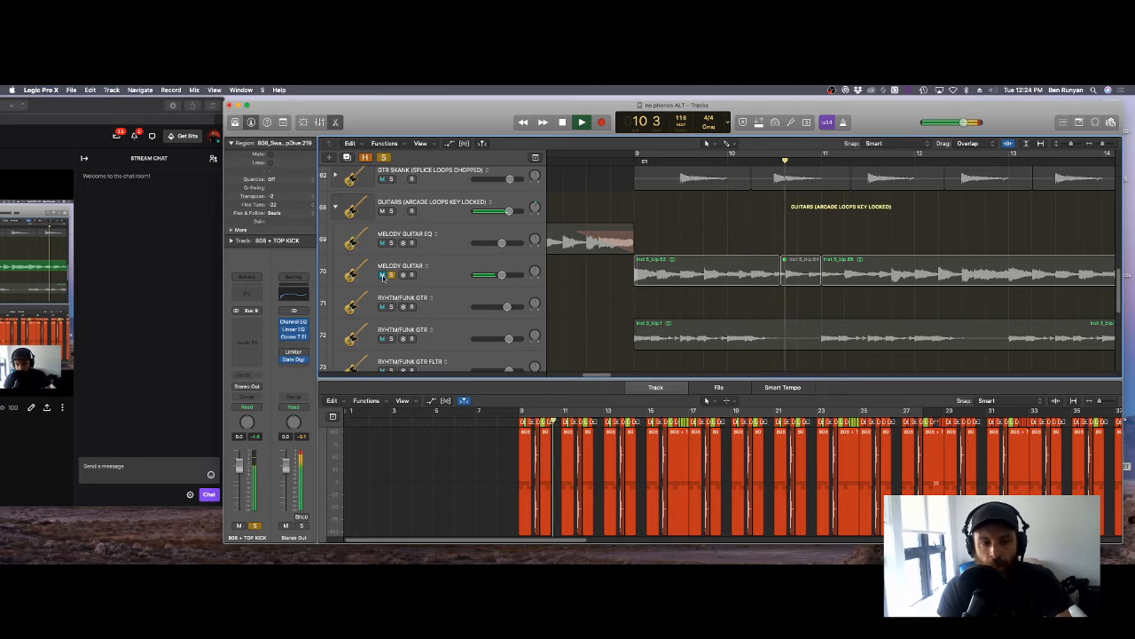
left_click(383, 276)
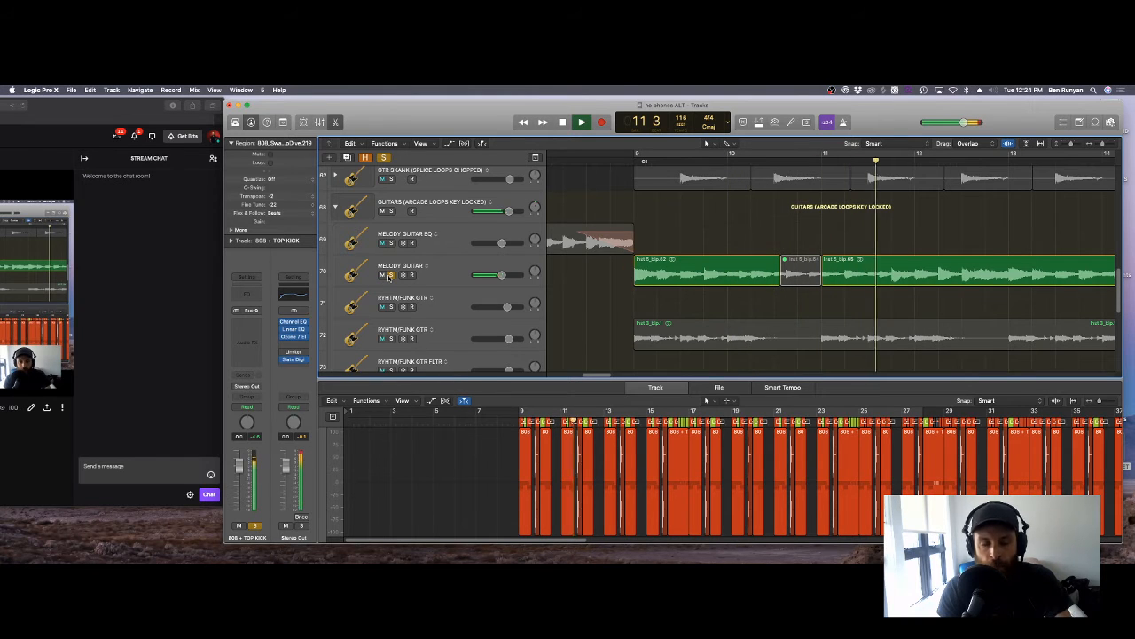
key("space")
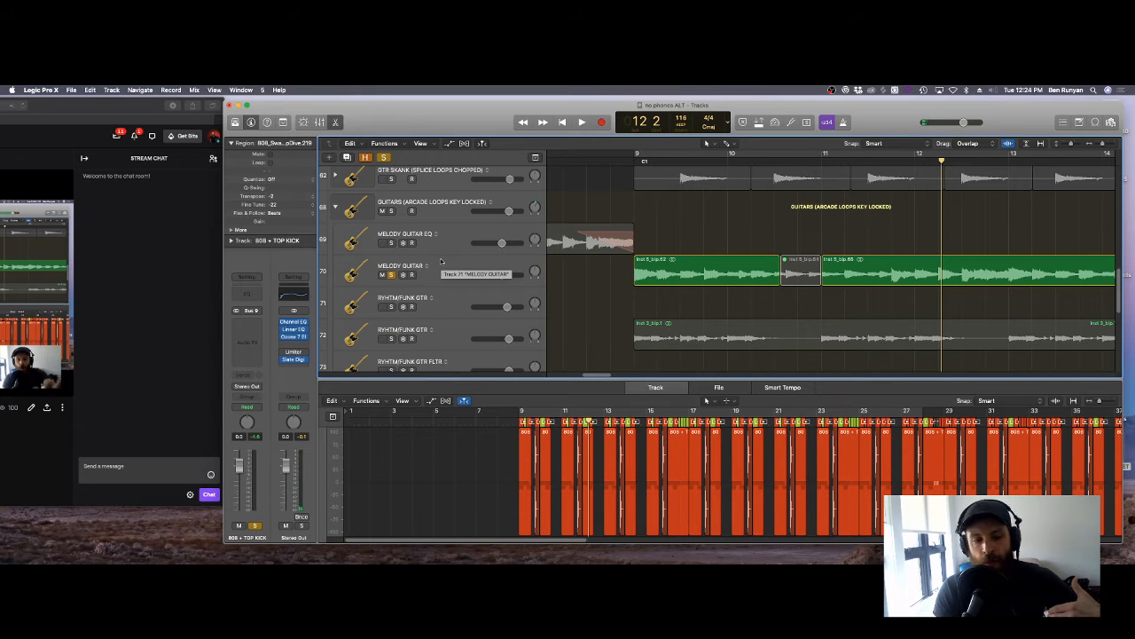
Step: Solo RYHTM/FUNK GTR on track 72 in place of MELODY GUITAR, play it, and make it the only soloed track
scroll(441, 260, "down", 3)
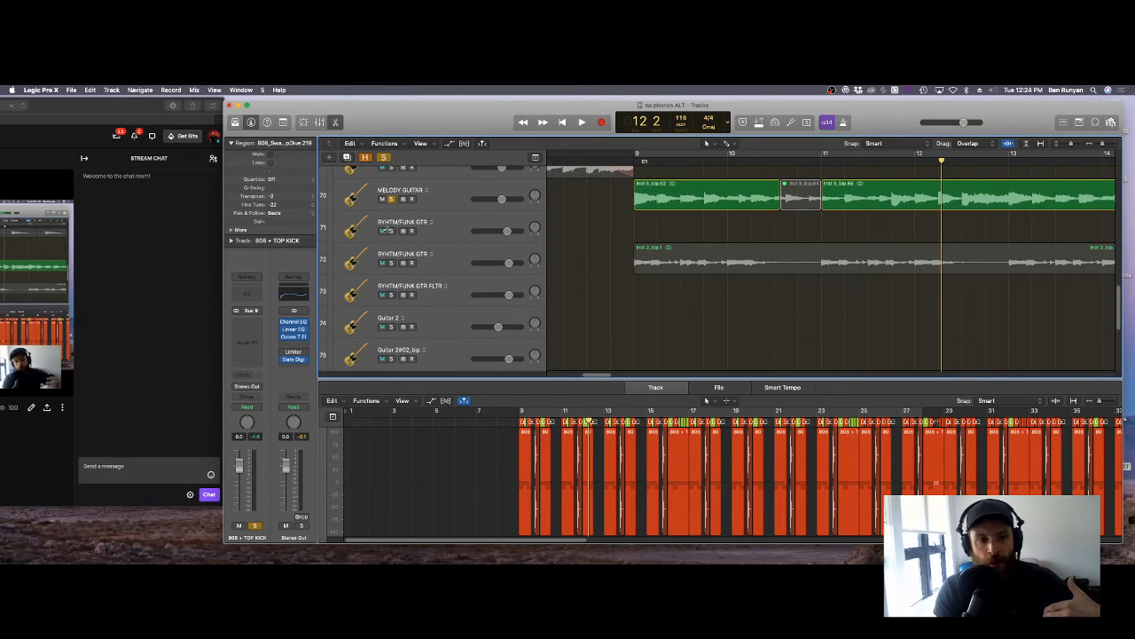
left_click(391, 262)
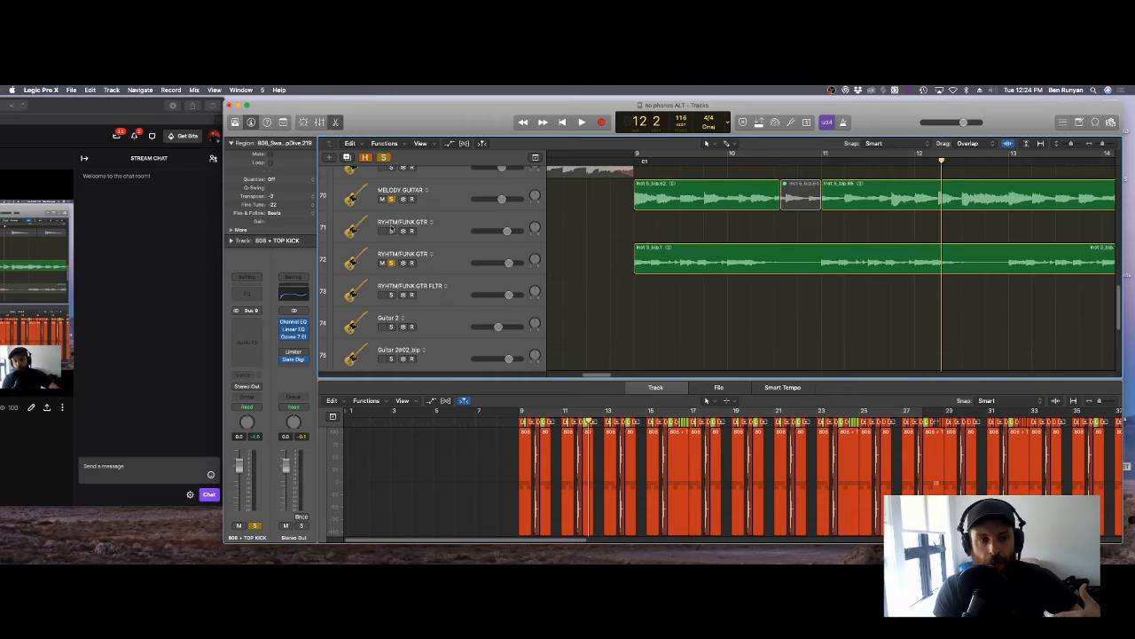
left_click(392, 199)
key("space")
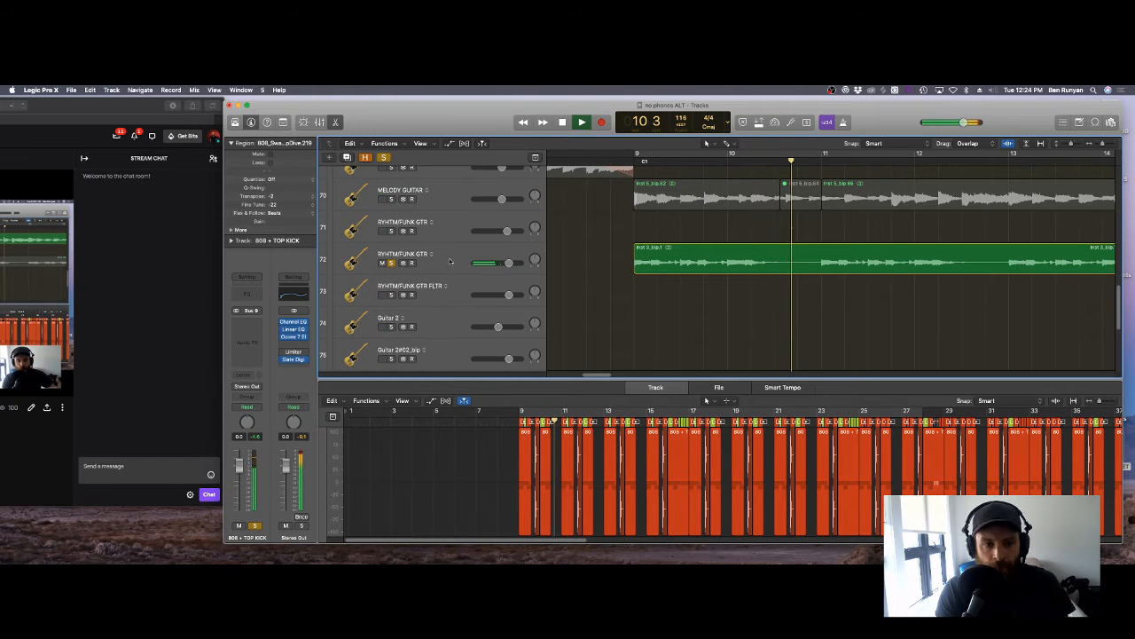
left_click(391, 262)
left_click(391, 263)
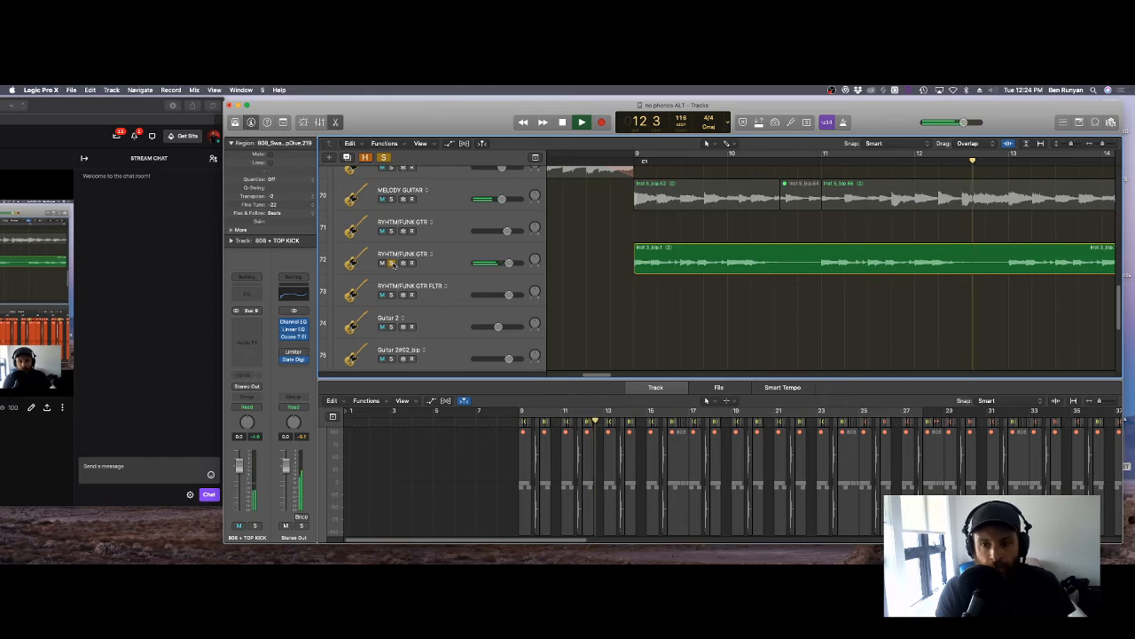
Step: Open the ShaperBox plug-in of RYHTM/FUNK GTR on track 72, examine its filter cutoff shape in clear view, and close it
left_click(438, 265)
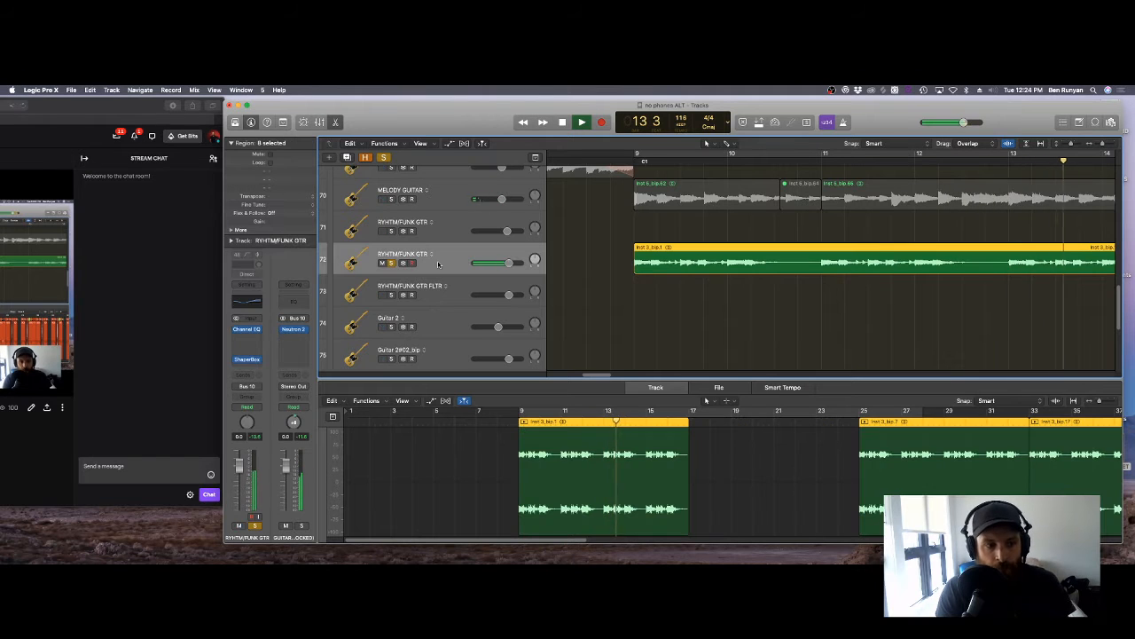
left_click(248, 359)
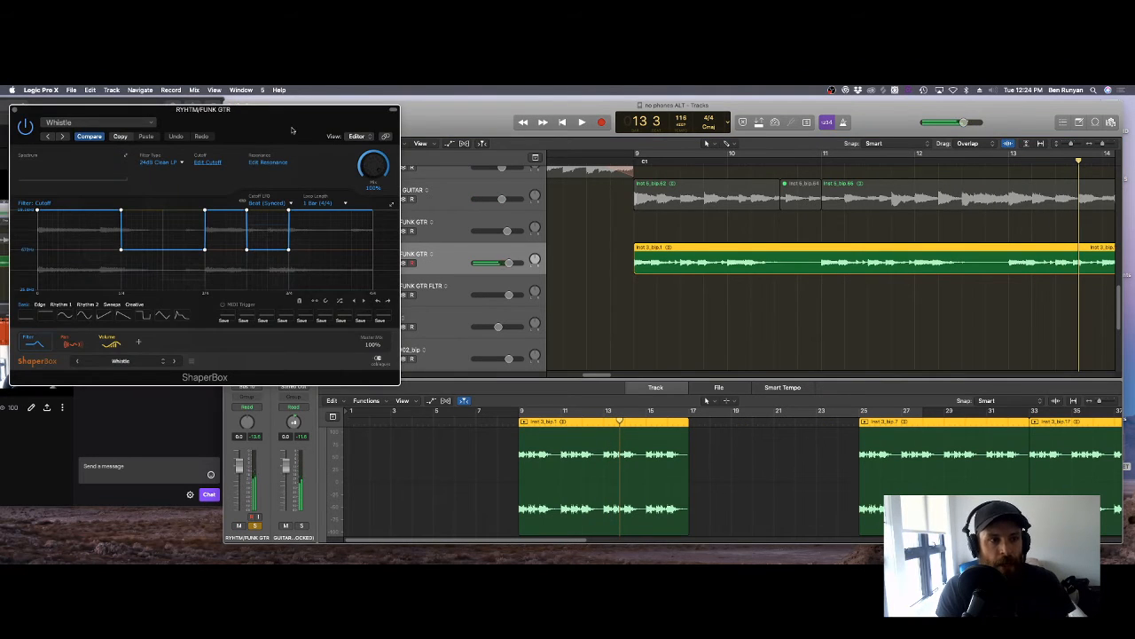
left_click_drag(291, 130, 717, 123)
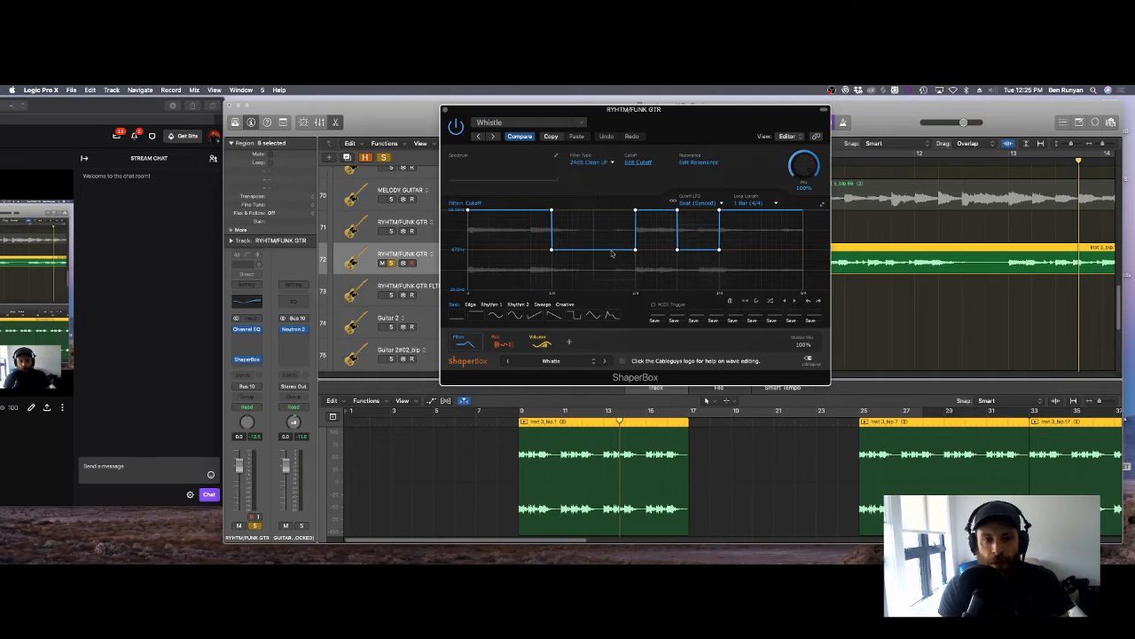
left_click(446, 111)
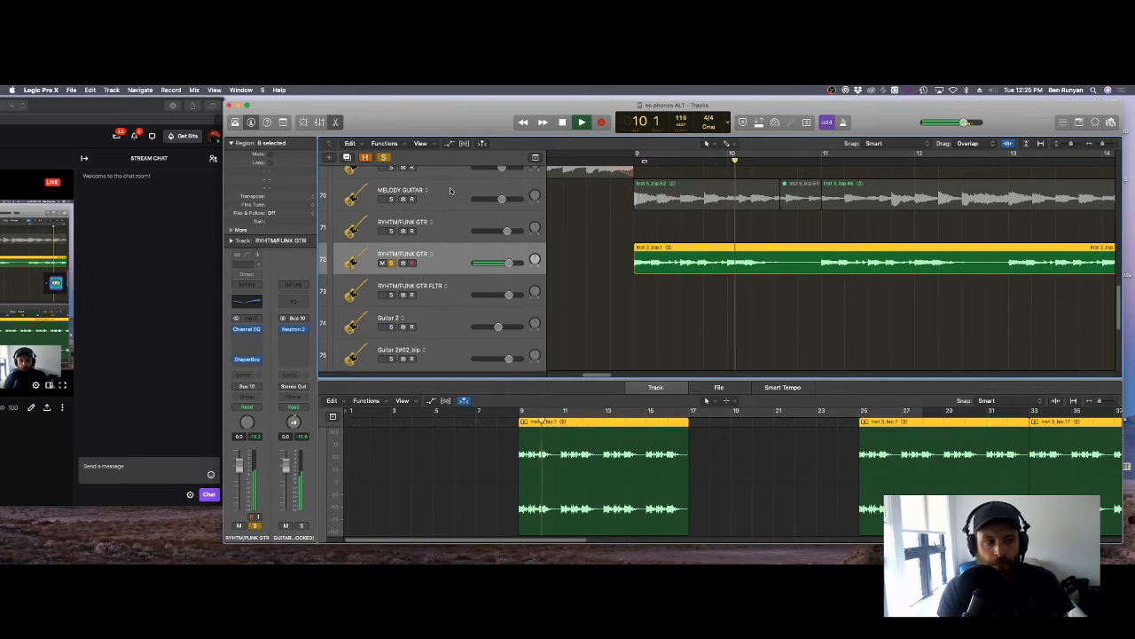
Step: Switch to the Twitch page in Safari to check the live stream, and move its window clear of the Logic project
left_click(180, 131)
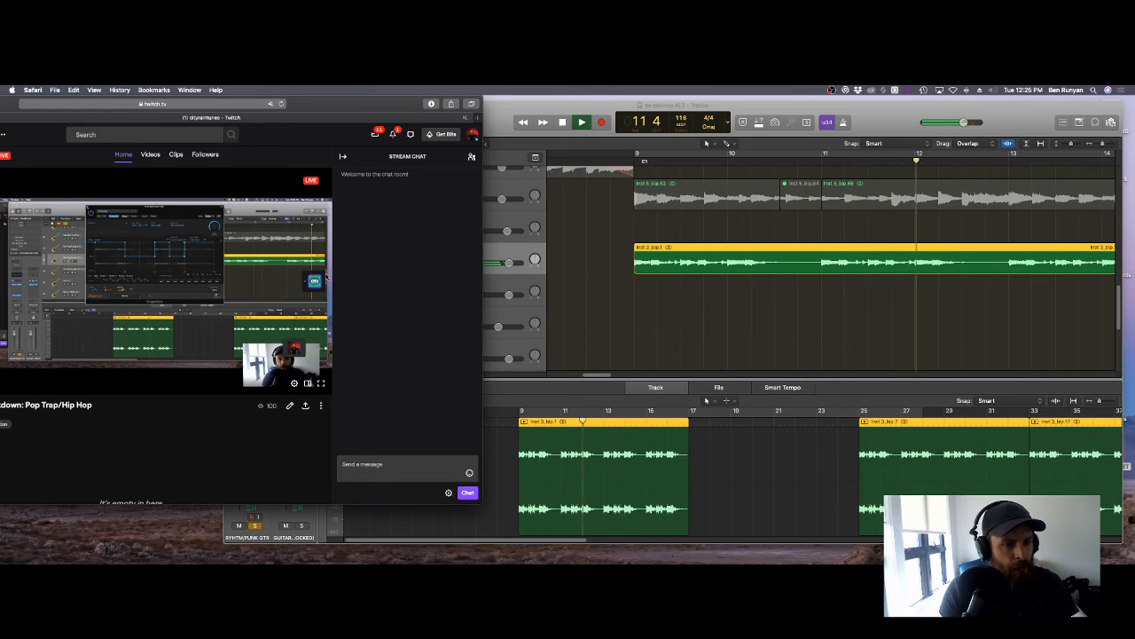
left_click_drag(391, 109, 110, 106)
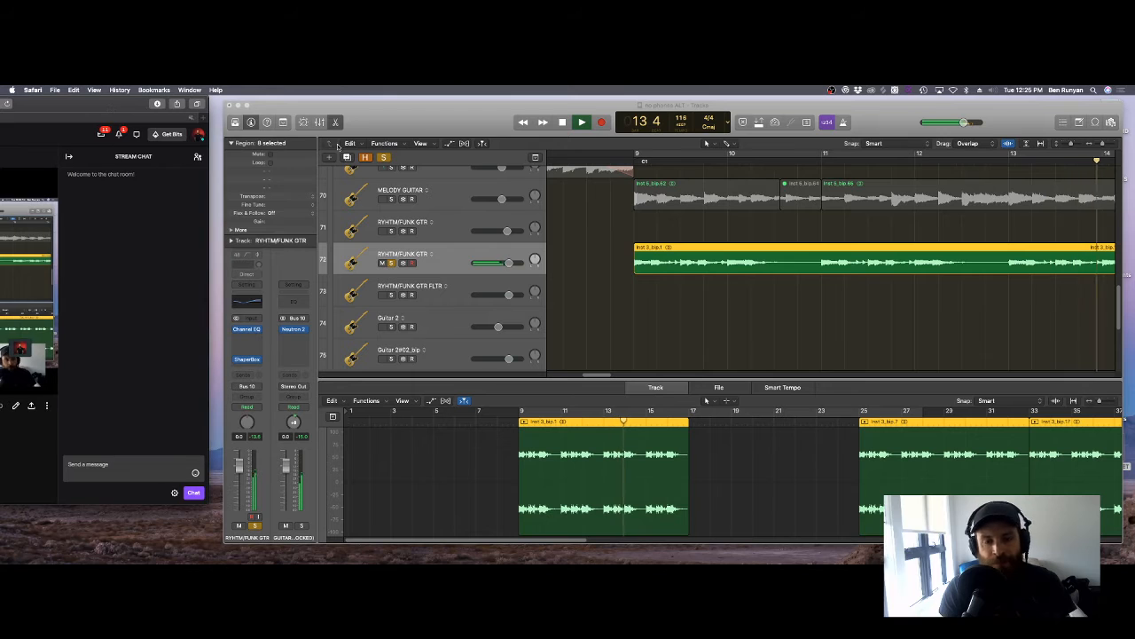
Step: Add MELODY GUITAR to the soloed RYHTM/FUNK GTR and play both guitars from bar 9
left_click(391, 198)
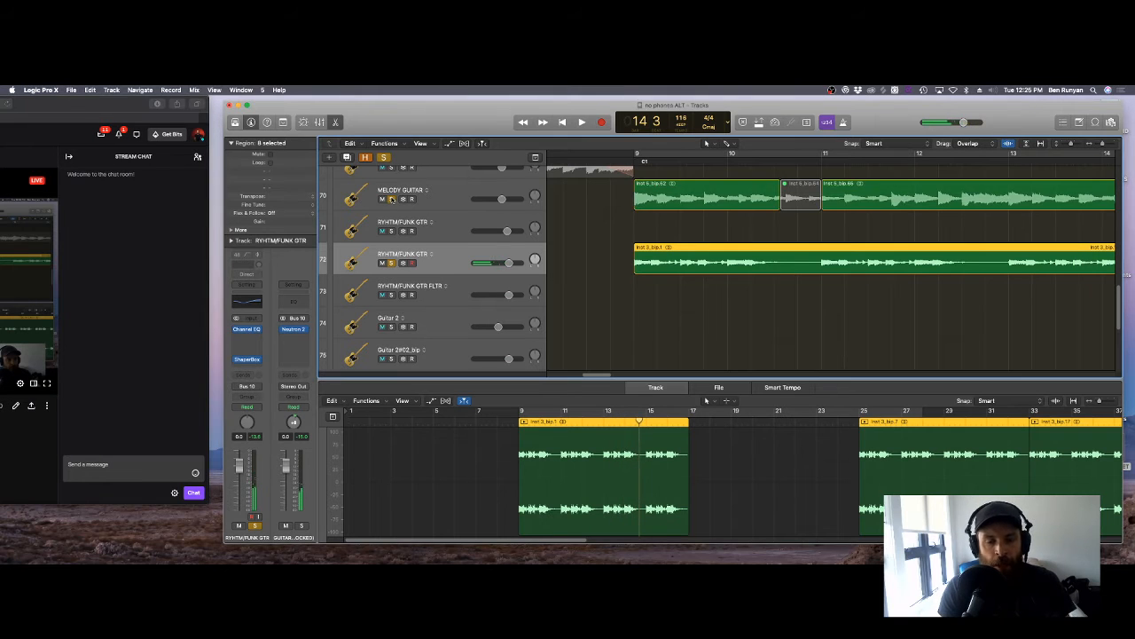
scroll(435, 219, "up", 3)
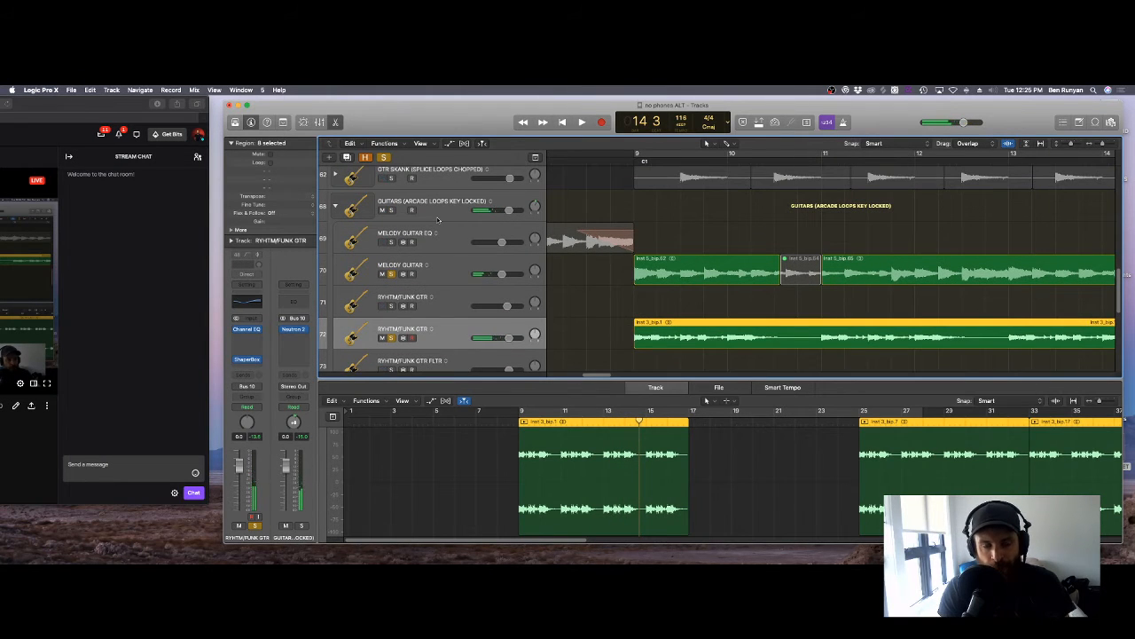
key("space")
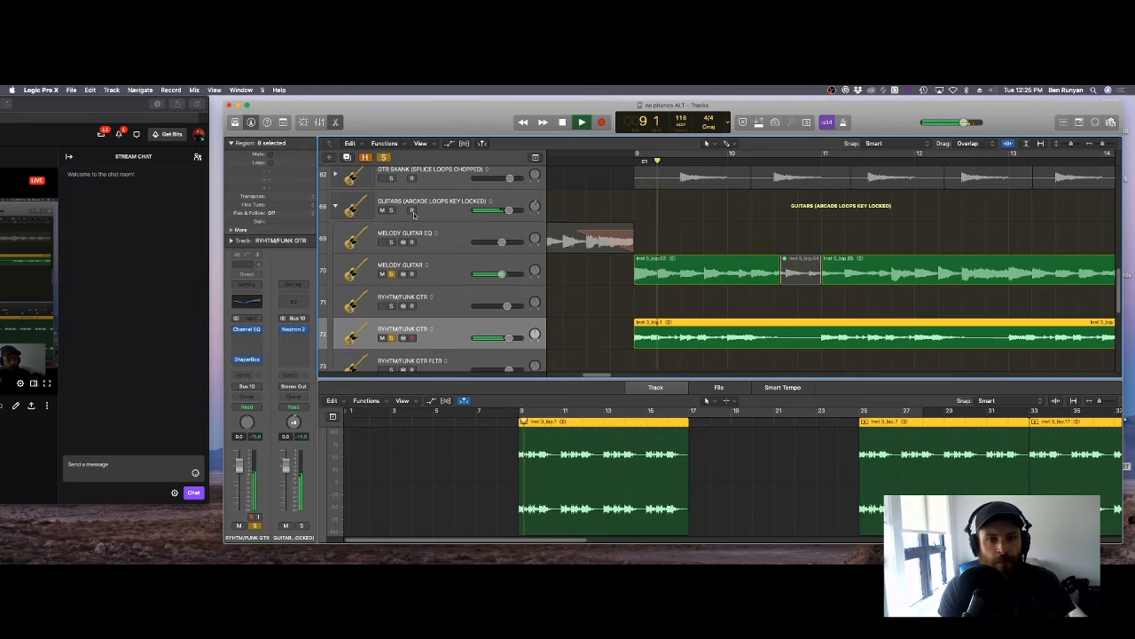
Step: Add DRUMS, HATS 808, 808 + TOP KICK and BASS (SERUM) to the soloed guitars during playback
scroll(413, 215, "up", 2)
scroll(414, 215, "up", 10)
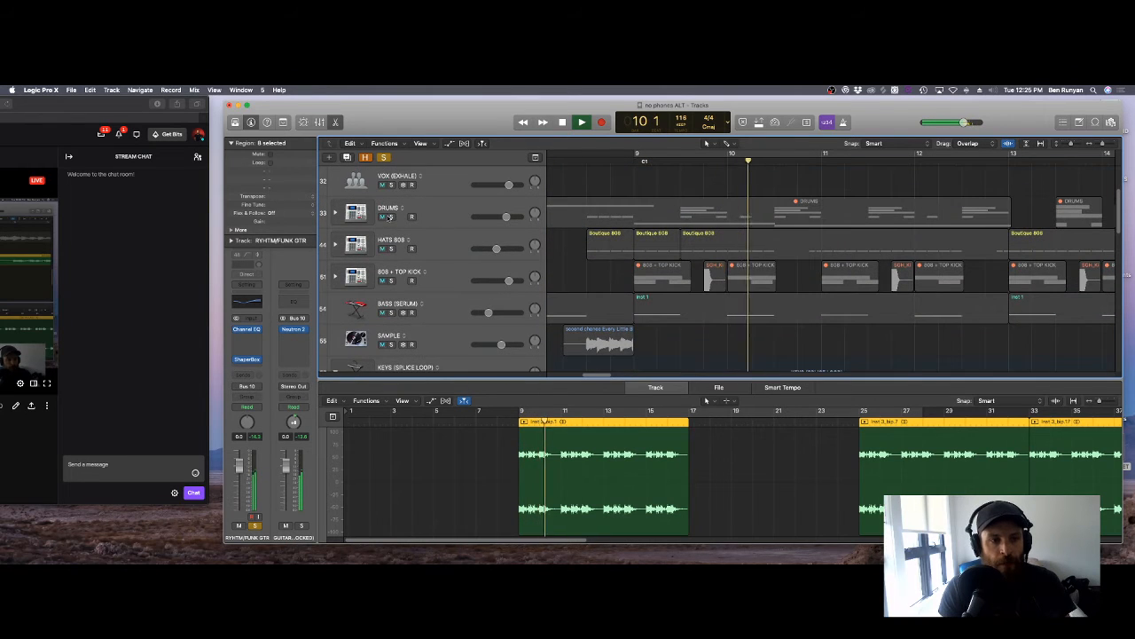
left_click(391, 249)
left_click(391, 280)
left_click(391, 313)
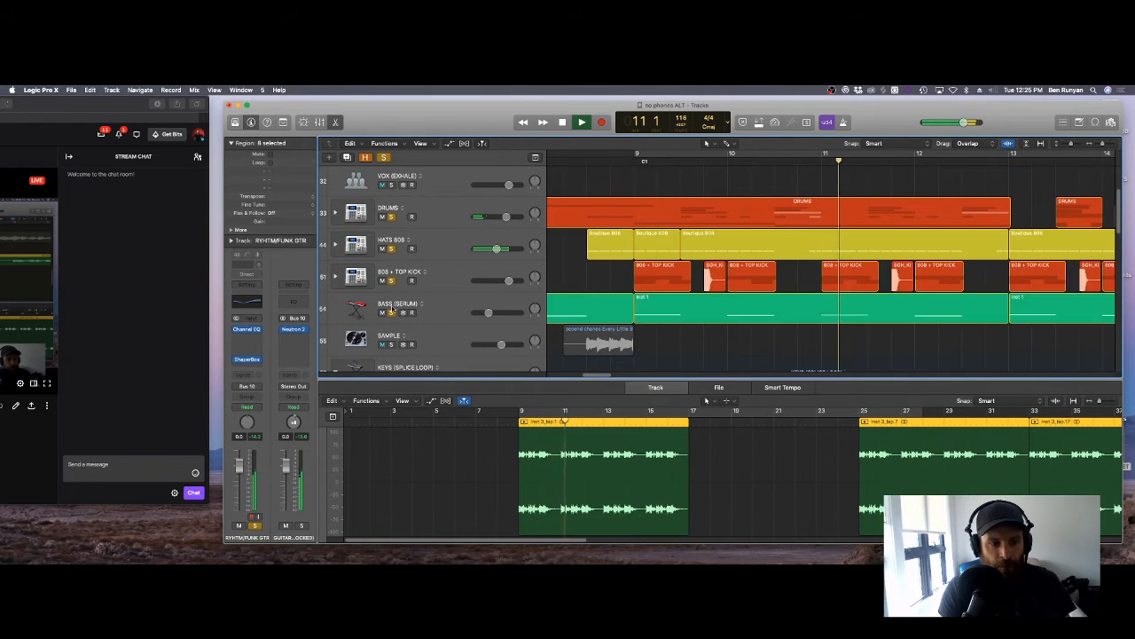
Step: Locate the ATMOSPHERE and ATMOSPHERE GUITAR tracks near the end of the track list during playback
scroll(449, 262, "down", 3)
scroll(450, 261, "down", 5)
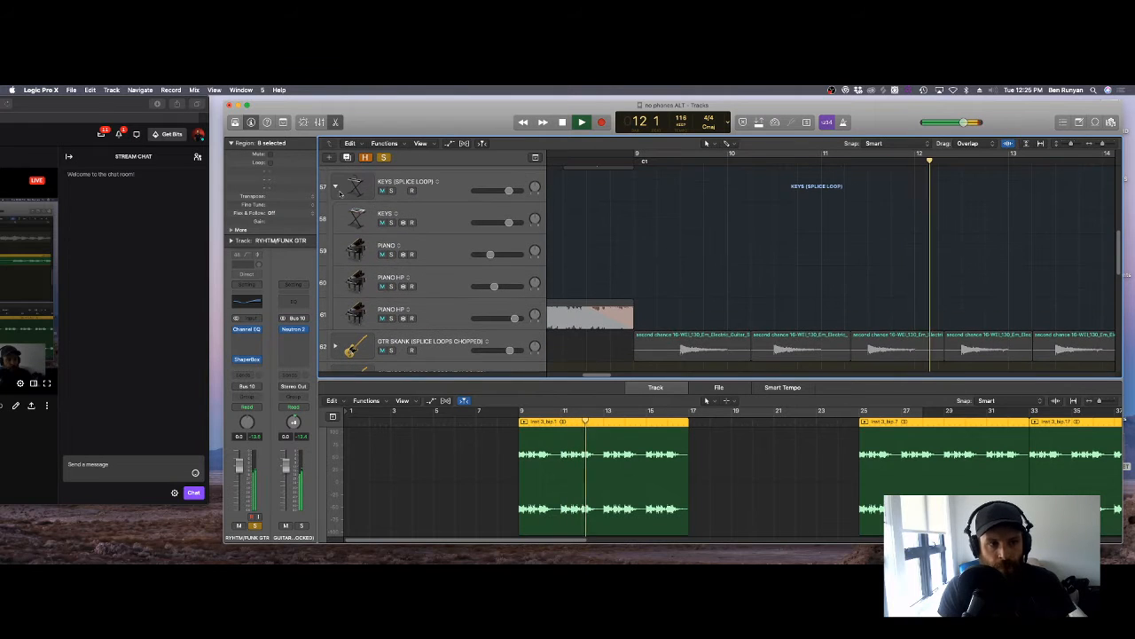
scroll(428, 234, "down", 10)
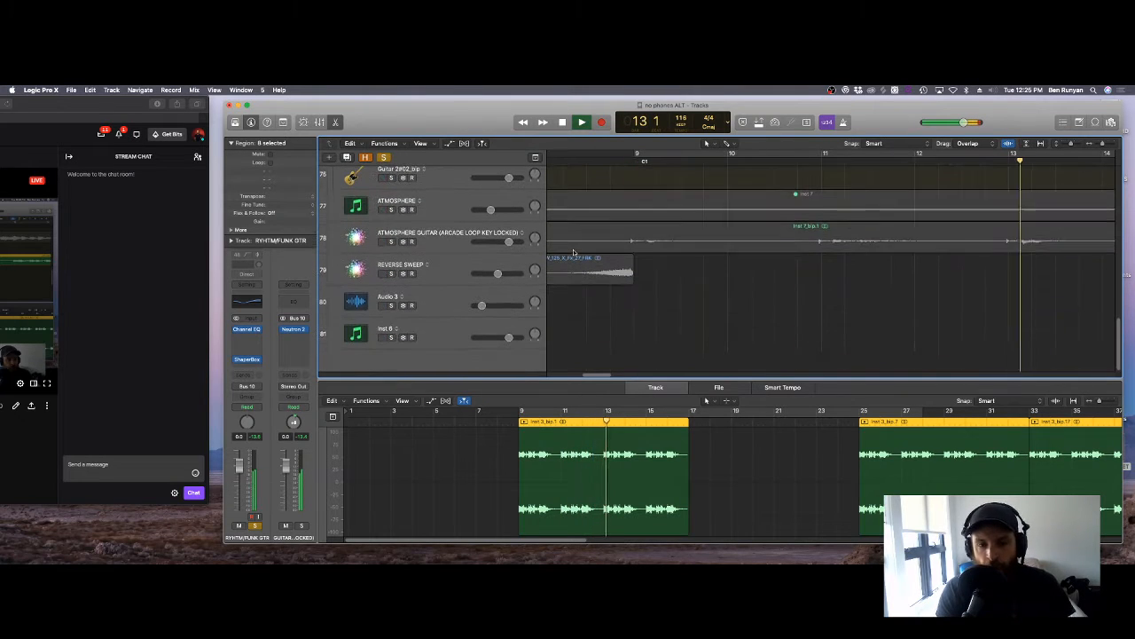
Step: Solo the ATMOSPHERE GUITAR track alongside the soloed guitars and audition them from the start of section C1
key("space")
scroll(502, 254, "up", 1)
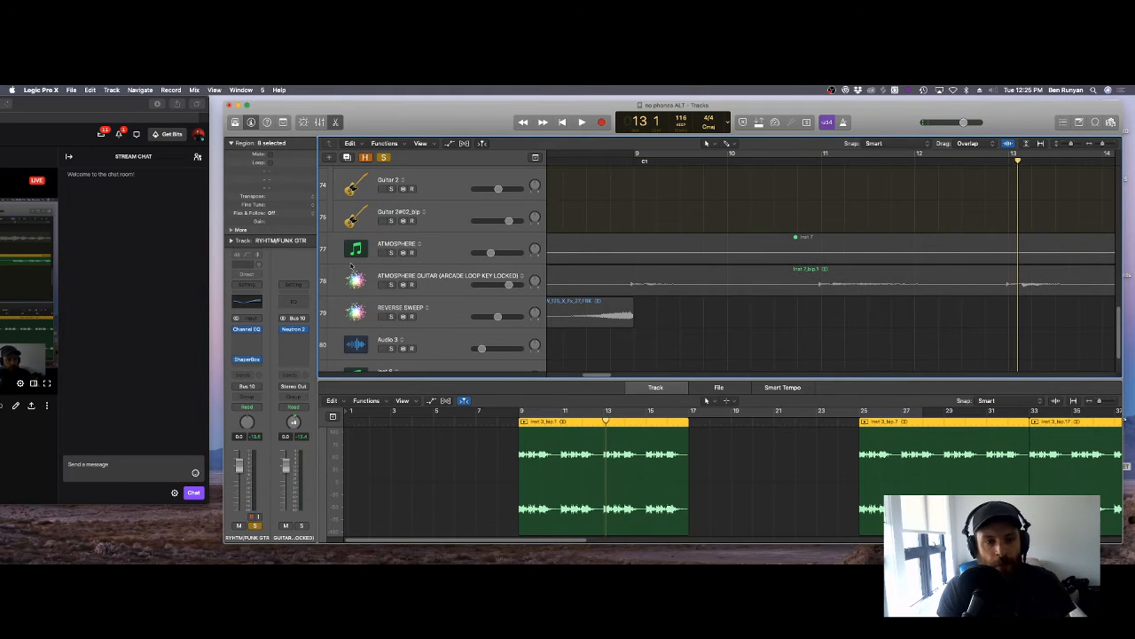
left_click(391, 286)
key("shift+space")
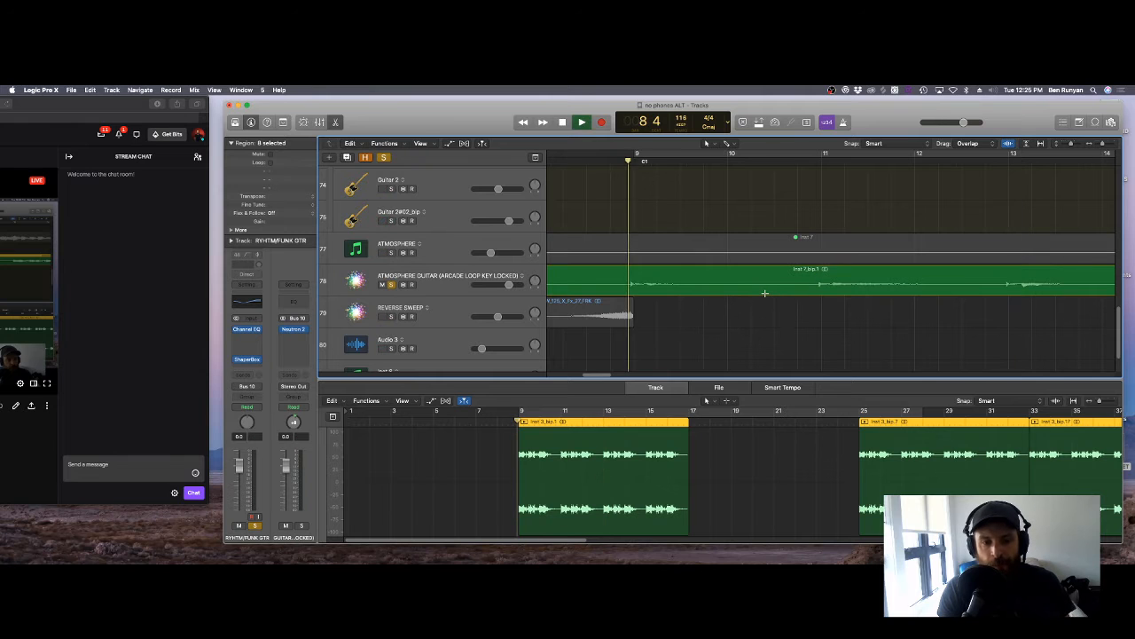
scroll(710, 284, "up", 3)
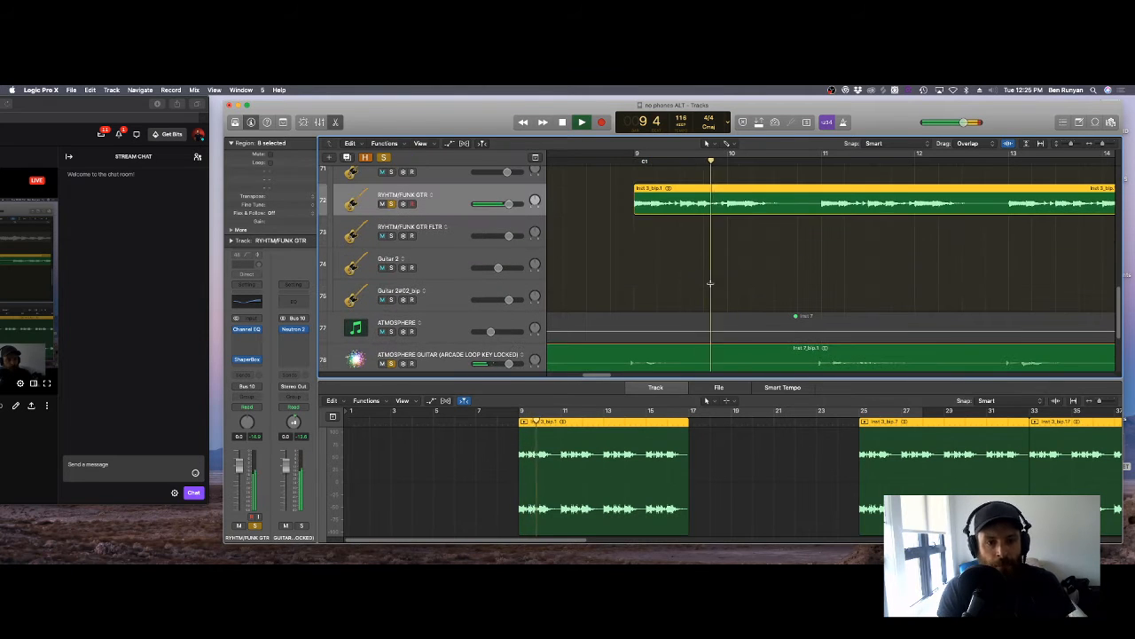
scroll(710, 284, "up", 10)
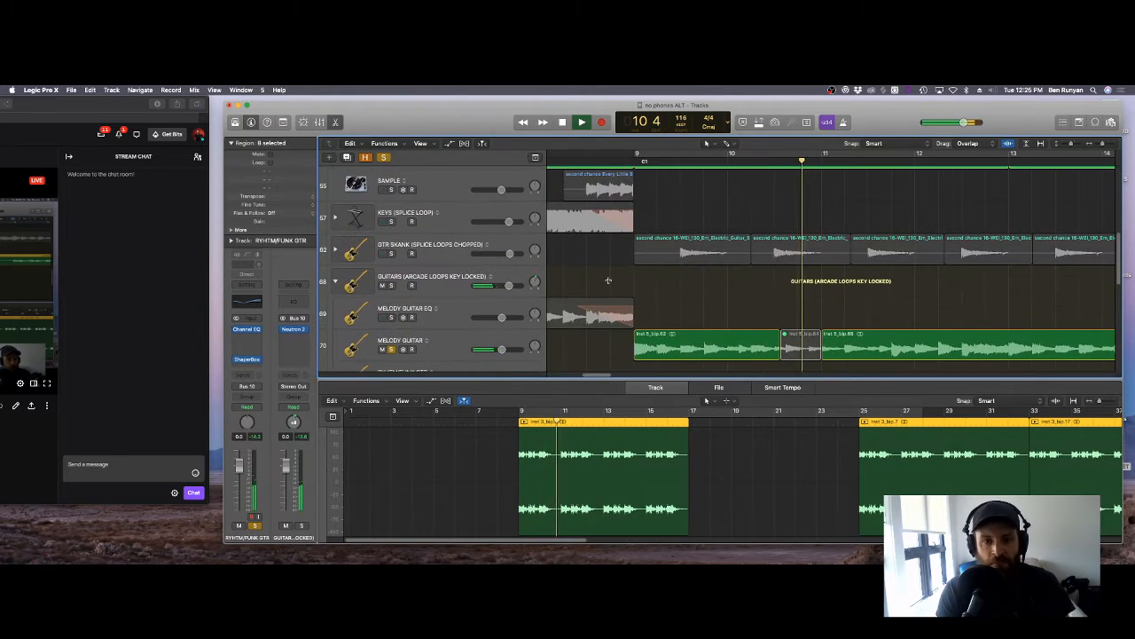
key("space")
Step: Clear the existing solos, solo and expand the GTR SKANK stack, select BIG SKANK and start playback
key("super+a")
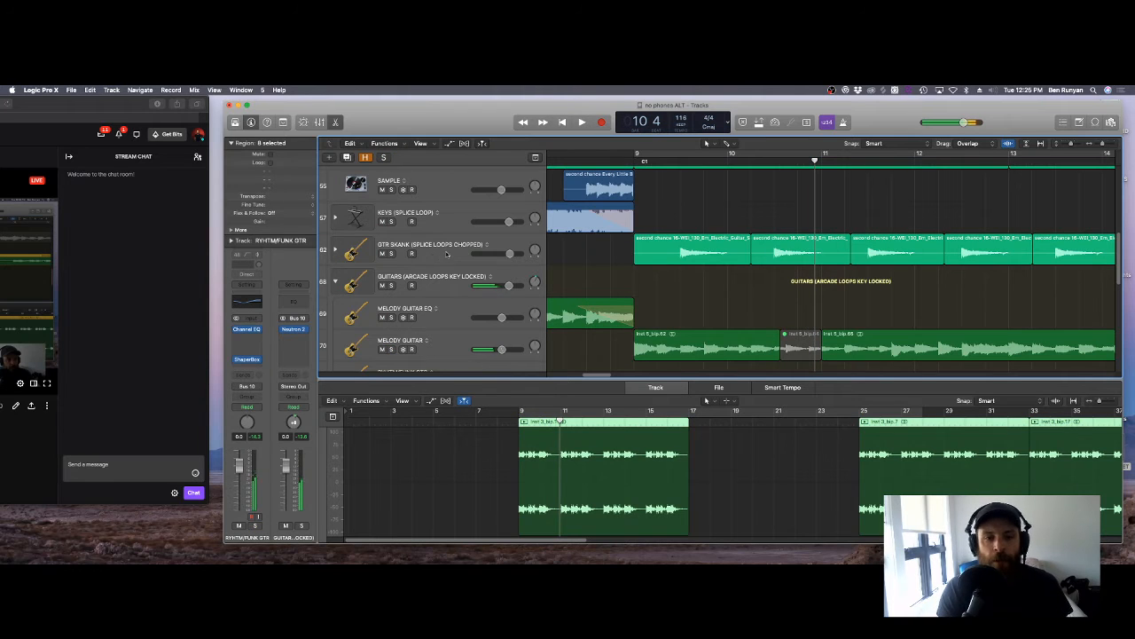
left_click(447, 254)
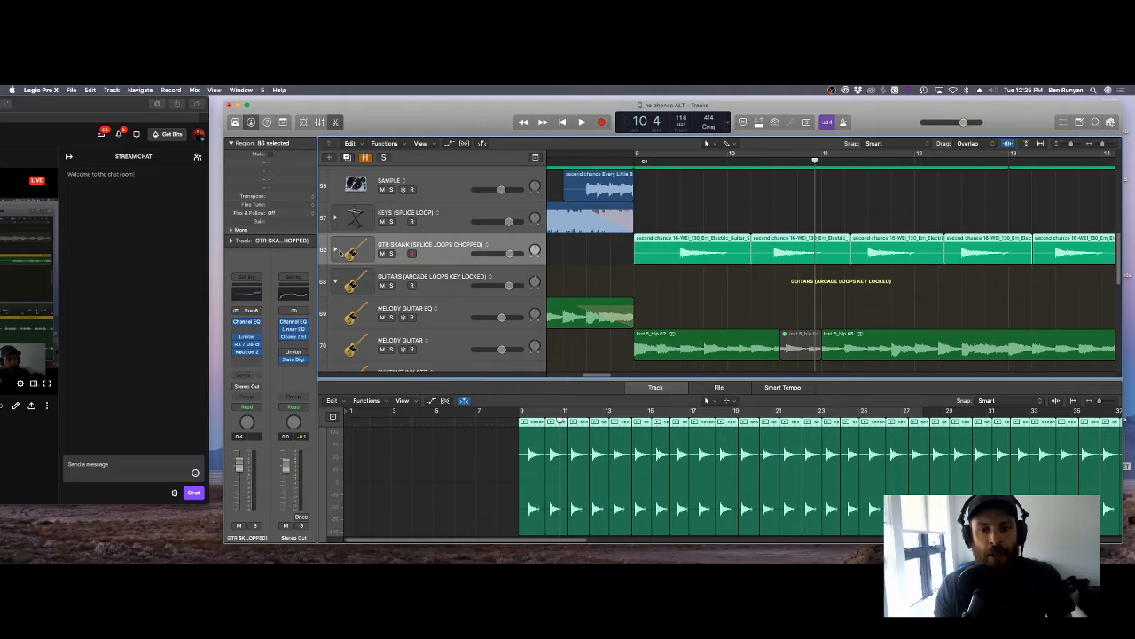
left_click(391, 254)
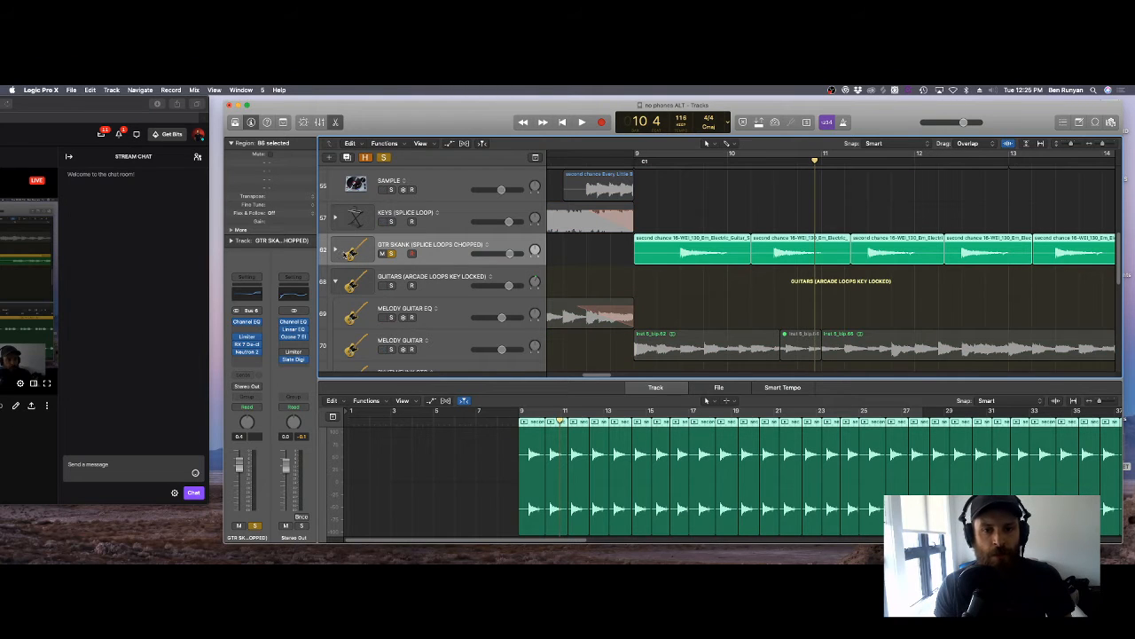
left_click(335, 251)
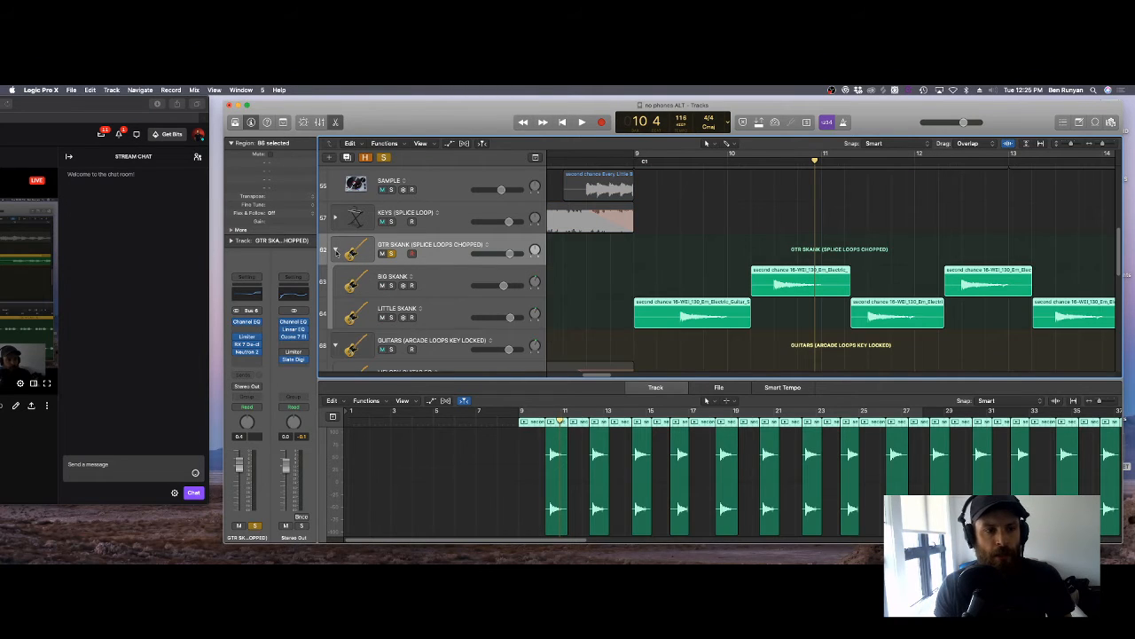
left_click(497, 273)
key("space")
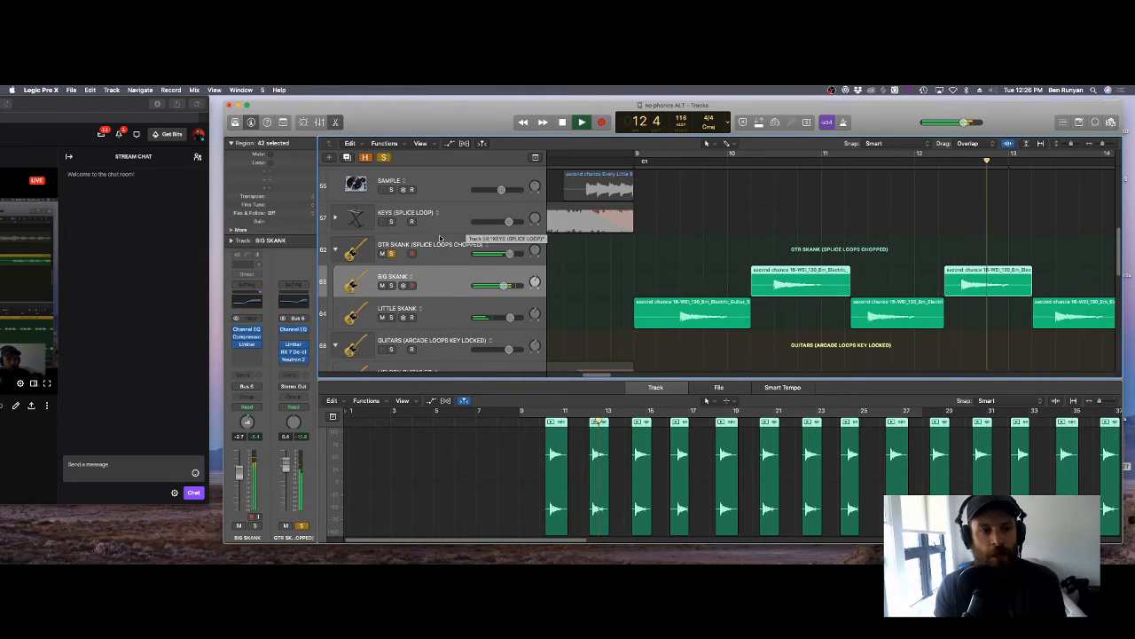
Step: Add DRUMS, HATS 808, 808 + TOP KICK and BASS (SERUM) to the solo while the skank guitars play
scroll(400, 266, "up", 10)
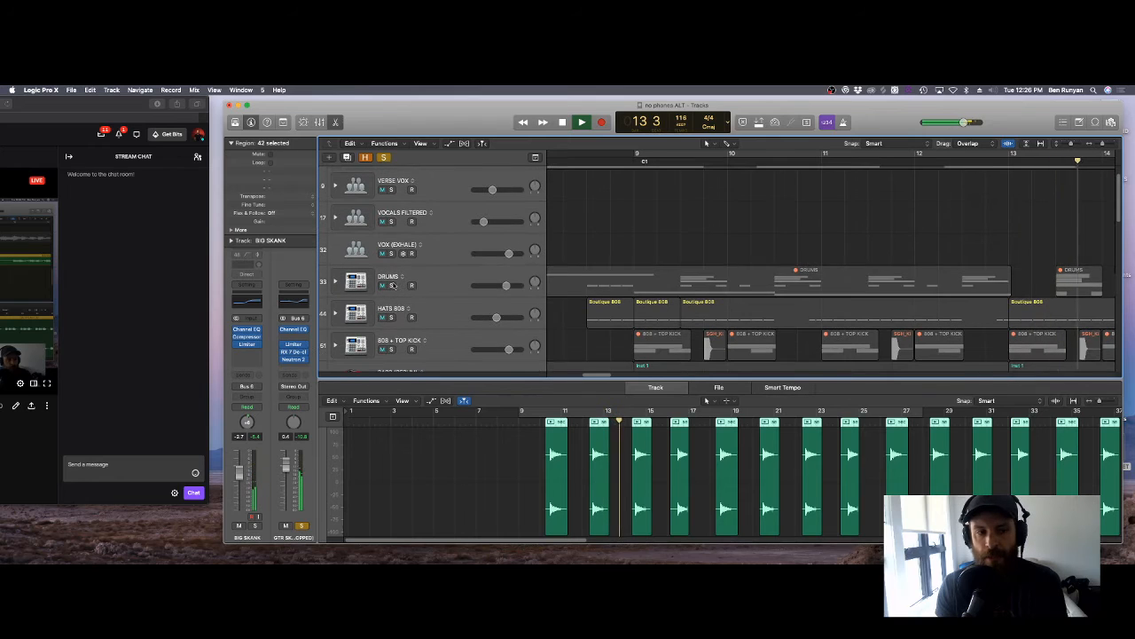
left_click(391, 285)
left_click(392, 317)
left_click(392, 349)
scroll(401, 337, "down", 3)
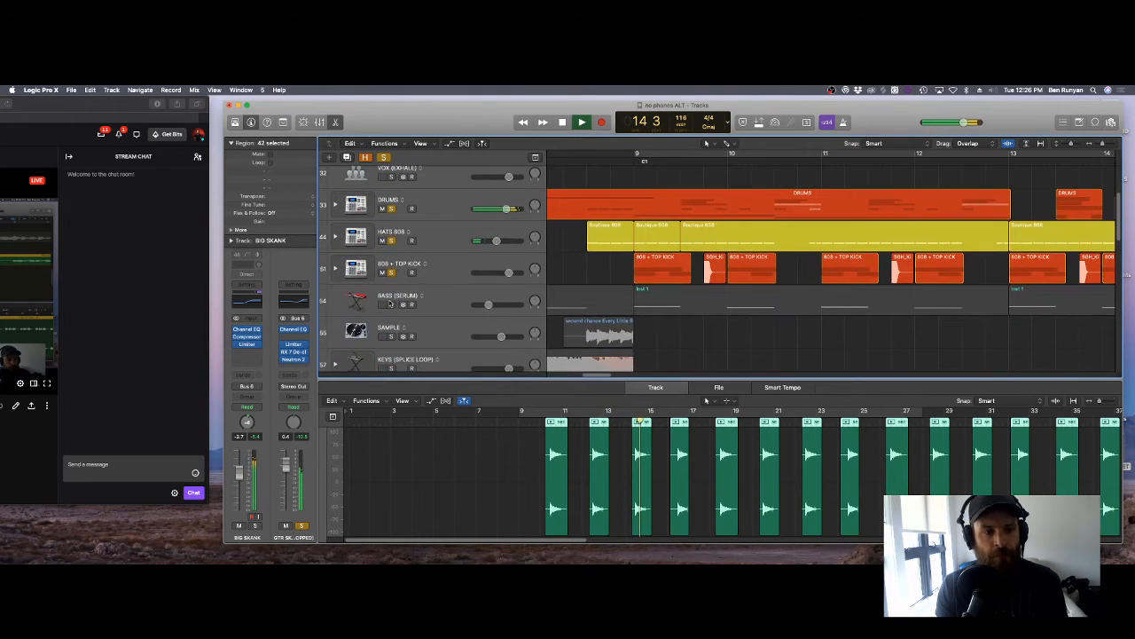
left_click(391, 304)
scroll(425, 266, "down", 2)
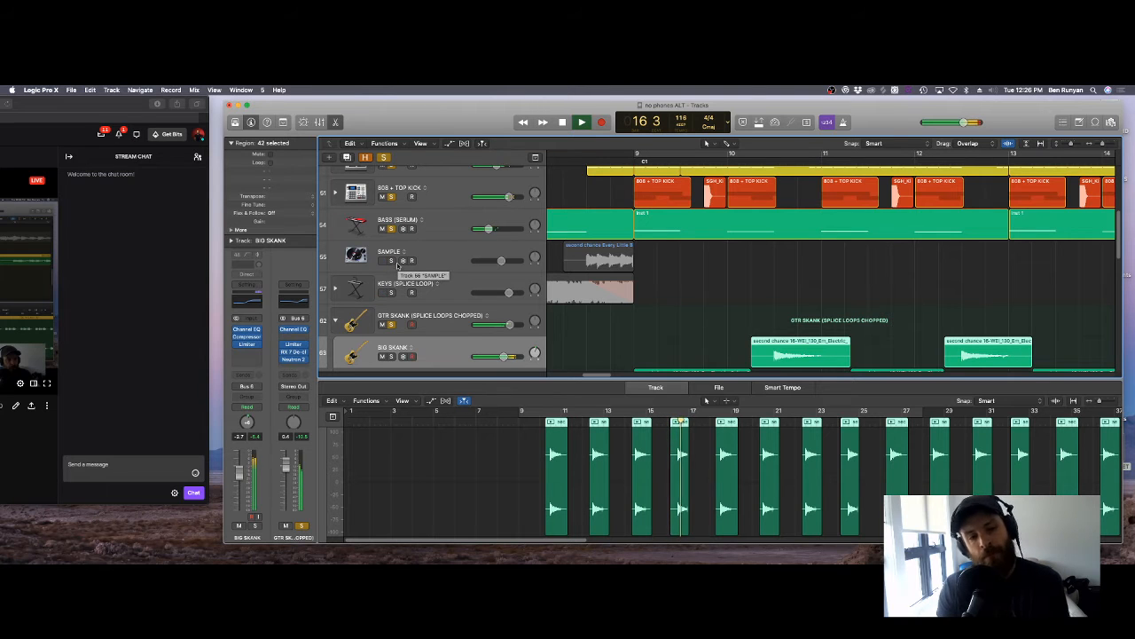
scroll(399, 265, "down", 1)
scroll(399, 265, "down", 4)
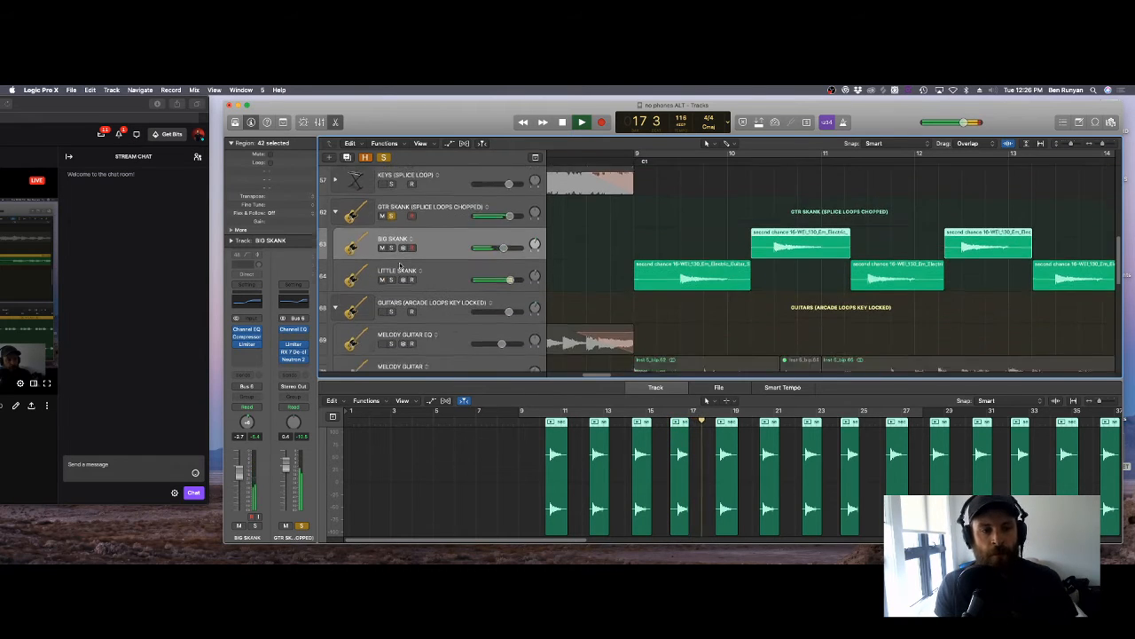
Step: Collapse the GUITARS (ARCADE LOOPS KEY LOCKED) stack, restart playback and also solo ATMOSPHERE GUITAR and ATMOSPHERE
key("space")
left_click(334, 243)
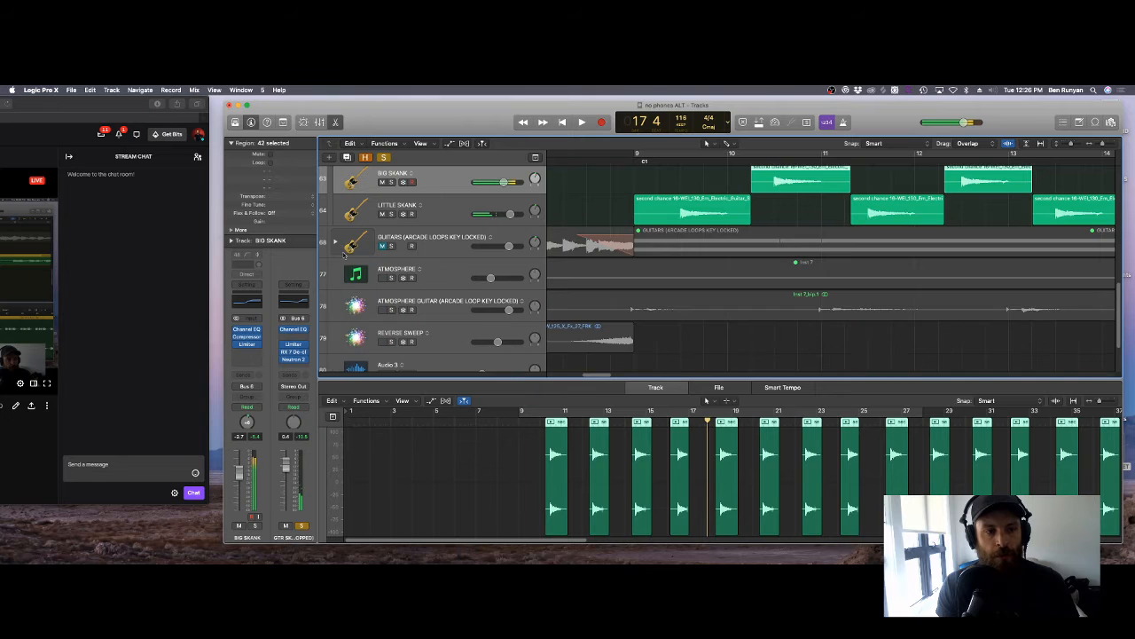
key("space")
scroll(391, 299, "down", 2)
scroll(394, 320, "up", 2)
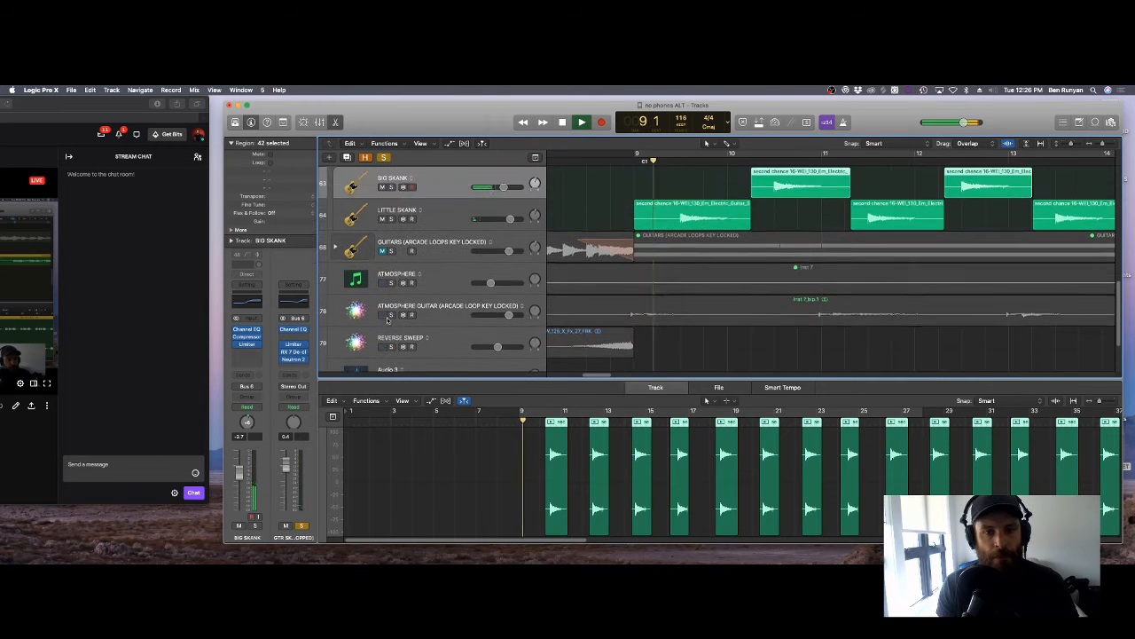
left_click(391, 315)
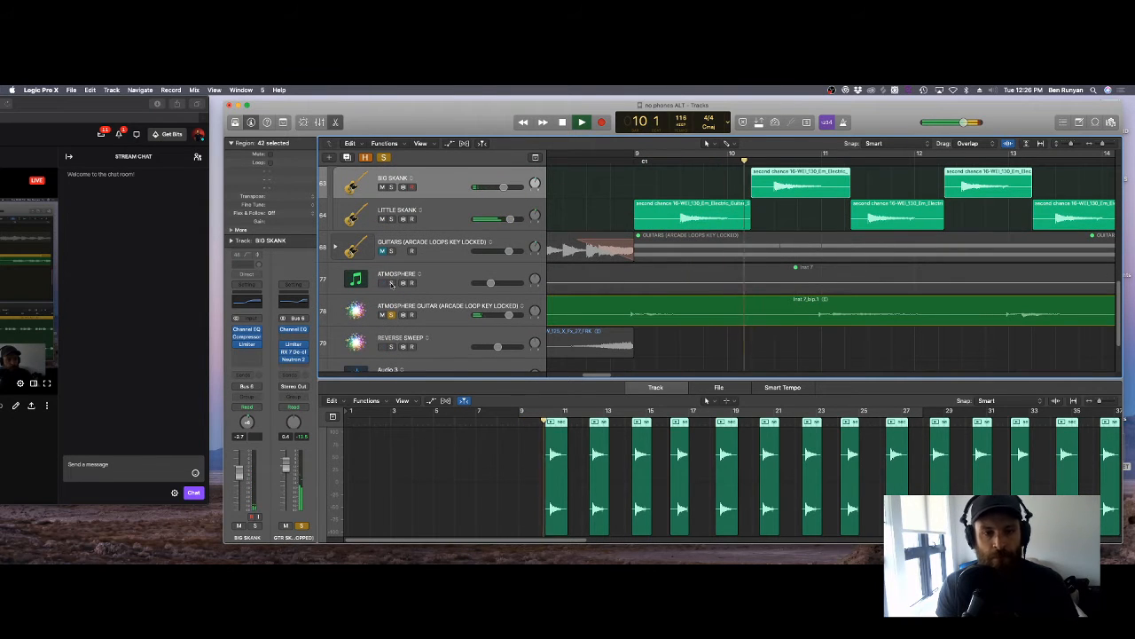
left_click(391, 282)
Step: Listen to section C1 with the soloed drums, bass, skank guitars and atmosphere tracks, reviewing their regions, and stop in bar 16
scroll(392, 283, "up", 4)
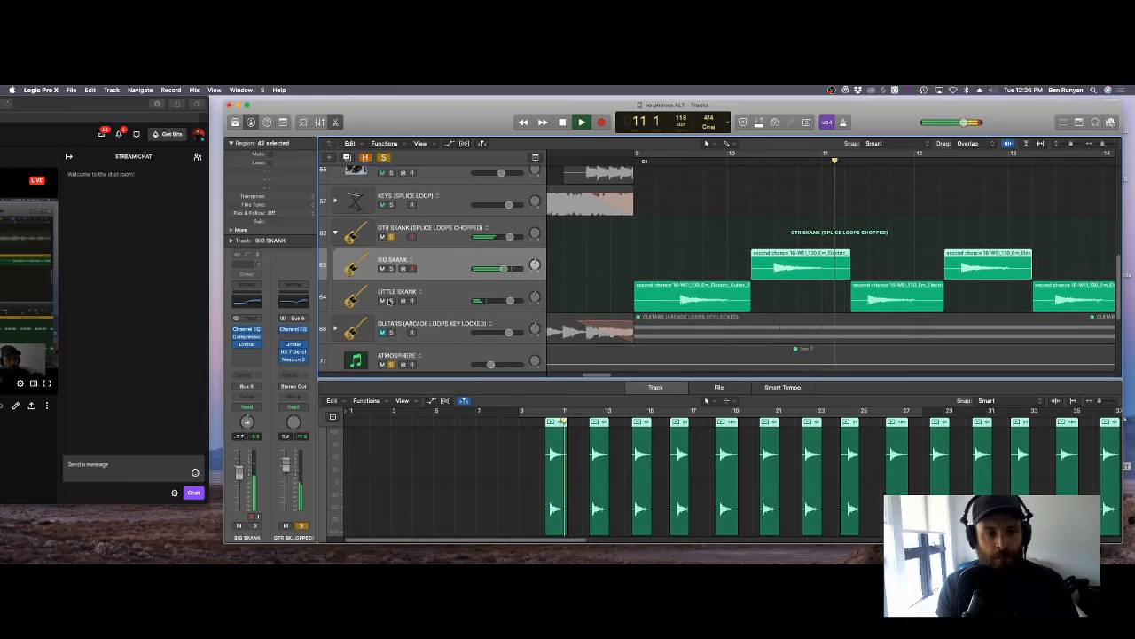
scroll(389, 303, "up", 3)
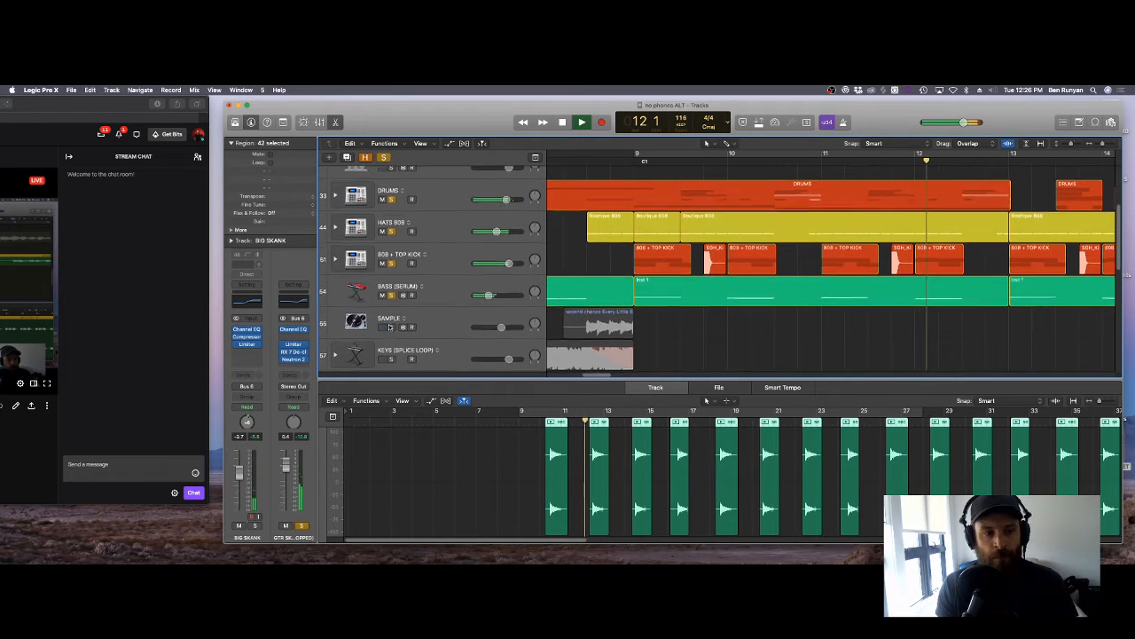
scroll(397, 224, "up", 2)
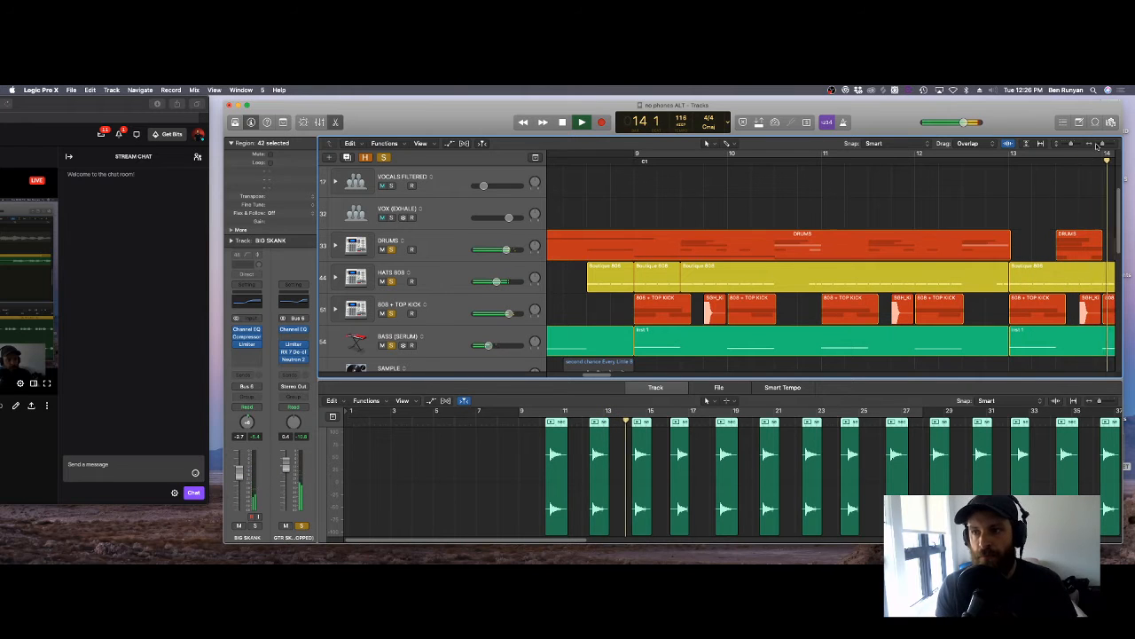
left_click_drag(1103, 142, 1102, 142)
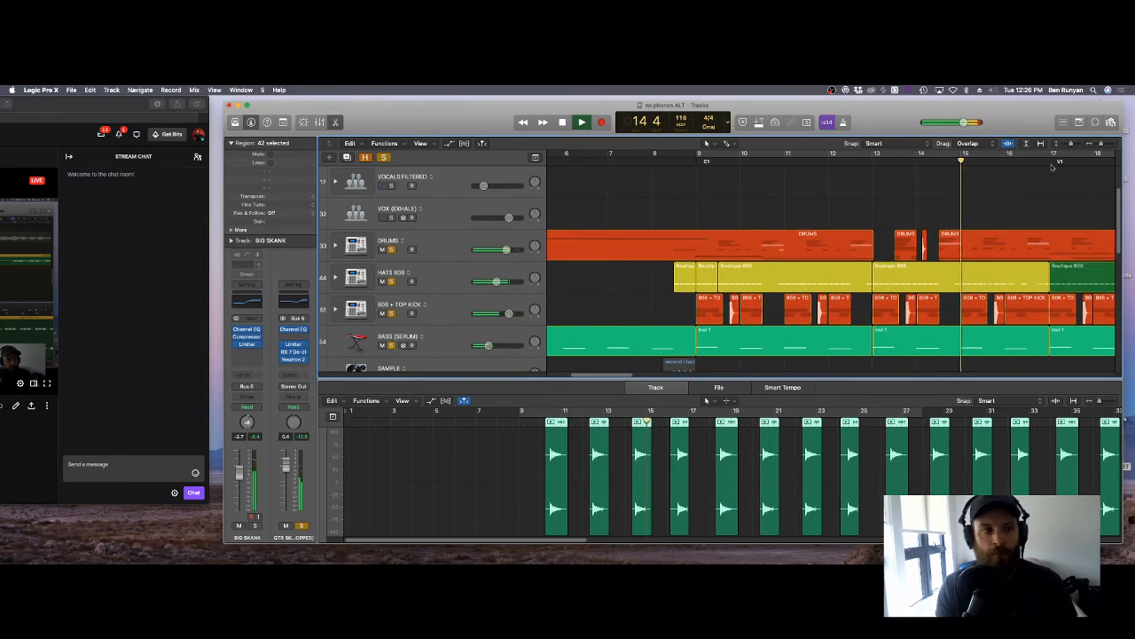
scroll(812, 213, "down", 3)
scroll(812, 213, "down", 8)
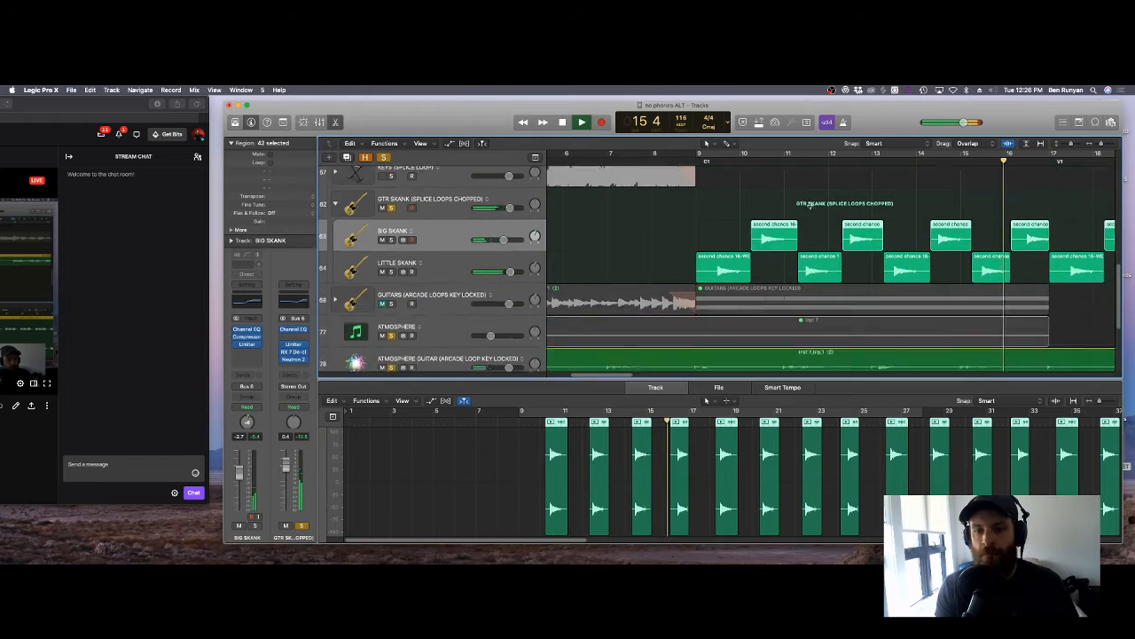
scroll(810, 207, "up", 3)
key("space")
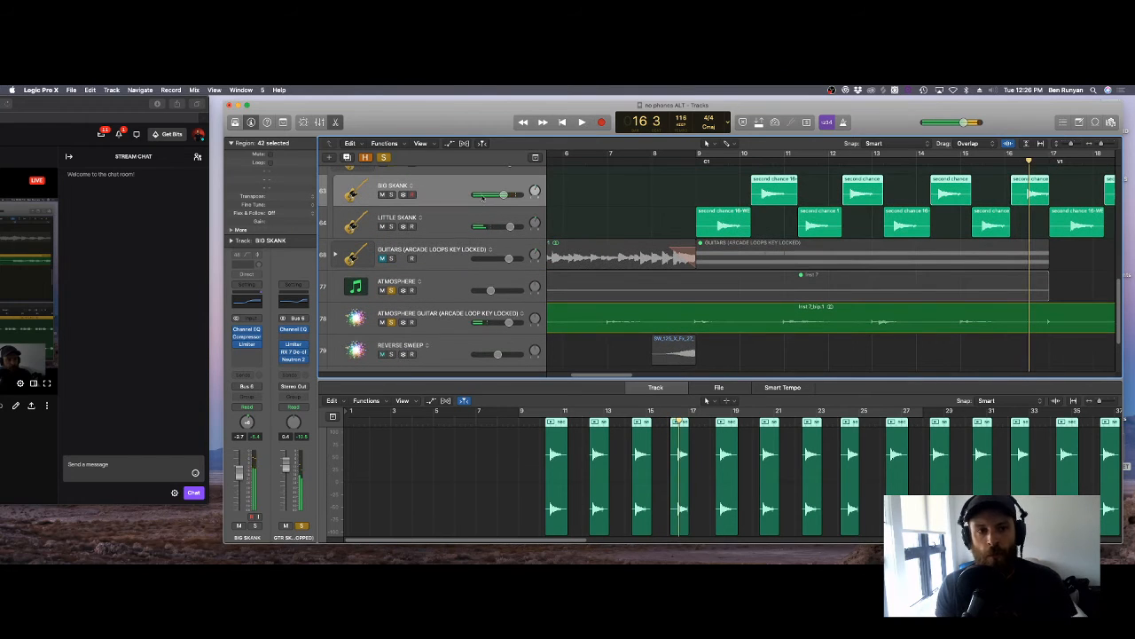
Step: Clear all track solos and collapse the GTR SKANK stack
left_click(384, 157)
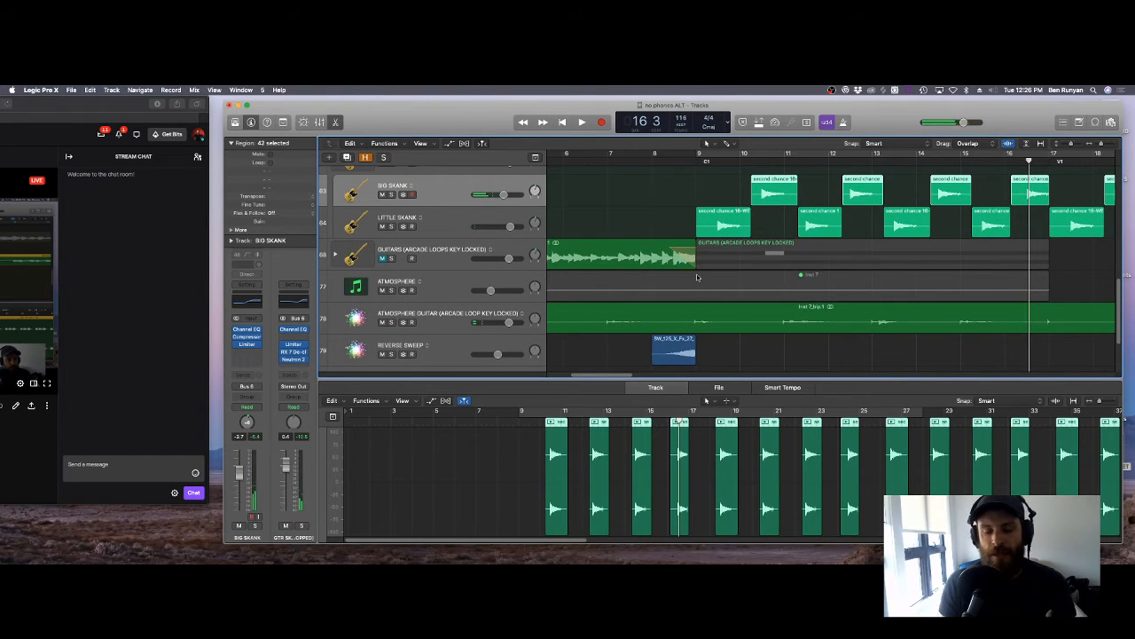
left_click_drag(1101, 145, 1095, 143)
scroll(581, 275, "up", 15)
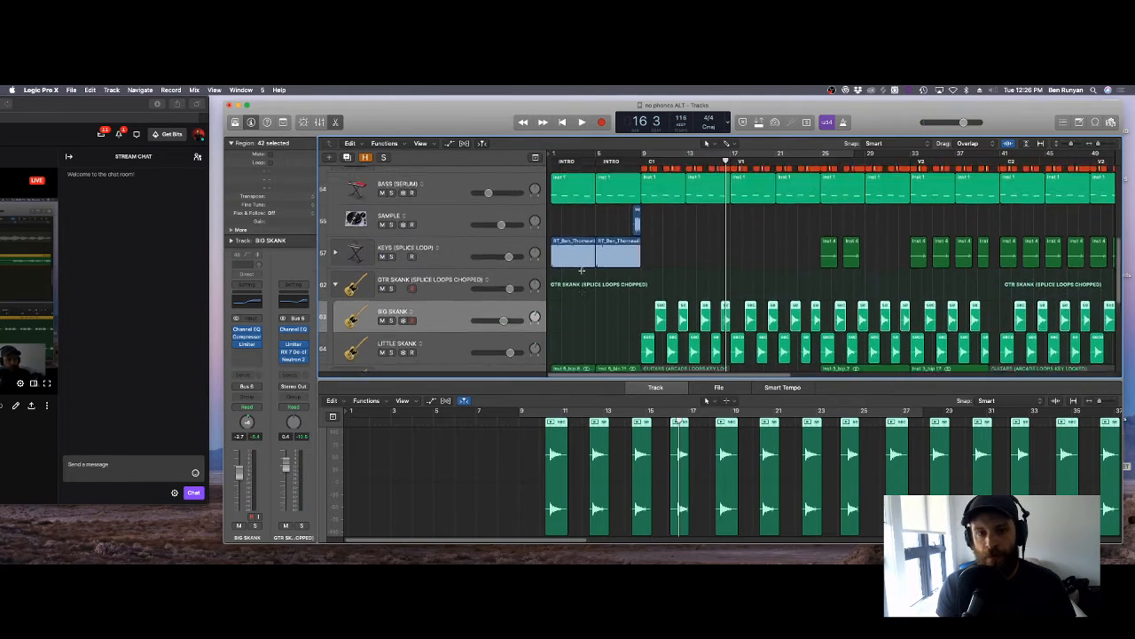
scroll(331, 320, "down", 15)
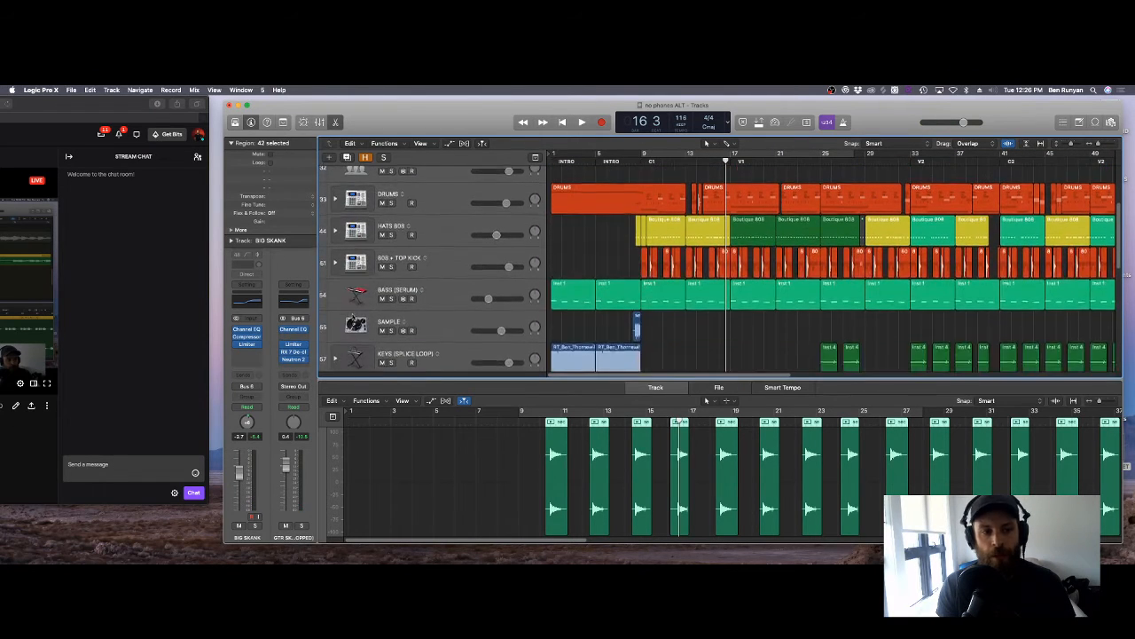
left_click(336, 261)
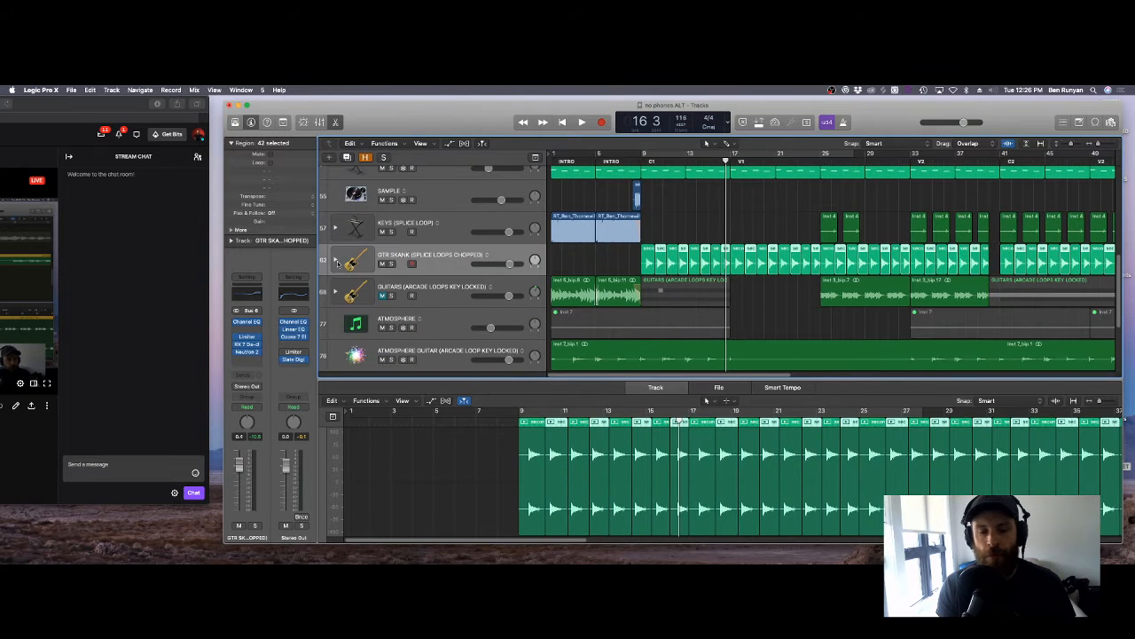
scroll(338, 288, "down", 2)
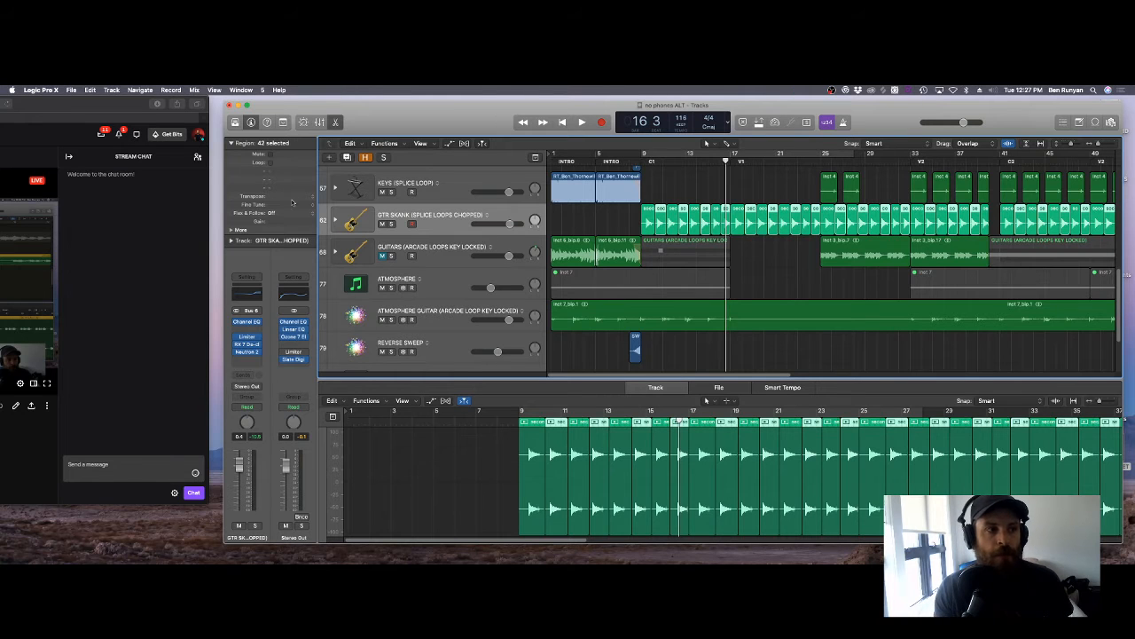
Step: Switch to the Safari window with the stream chat and shift it slightly closer to the Logic project
mouse_move(79, 112)
left_mouse_down()
mouse_move(372, 112)
mouse_move(86, 99)
left_mouse_up()
left_click(171, 281)
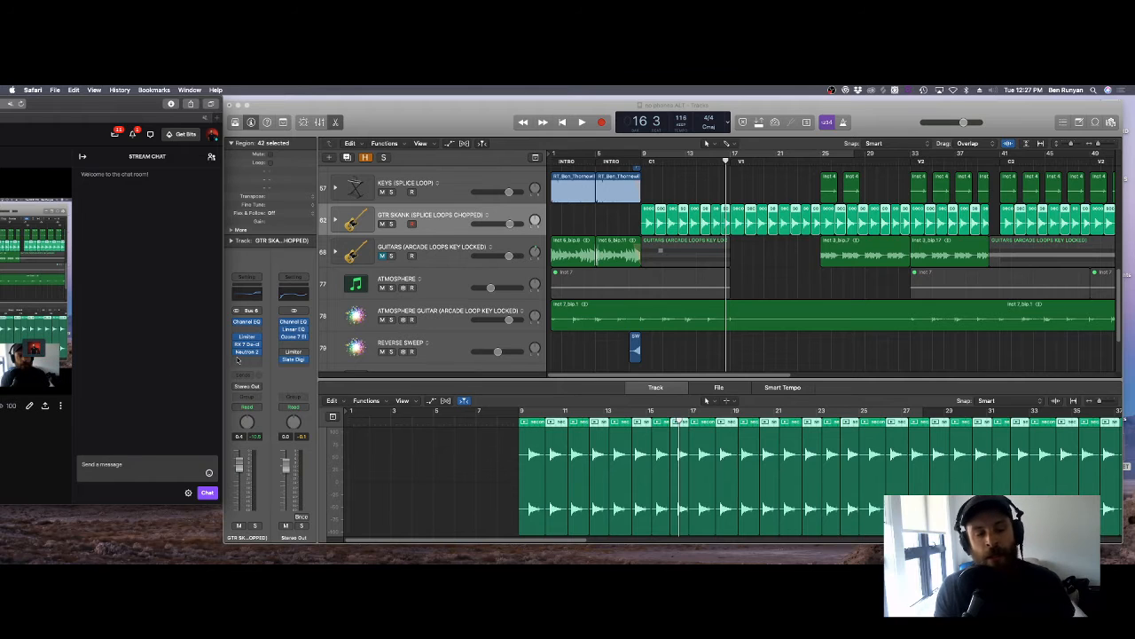
Step: In Logic Pro, place the playhead at bar 17 and solo VERSE VOX, DRUMS, HATS 808, 808 + TOP KICK and BASS (SERUM)
scroll(515, 328, "up", 10)
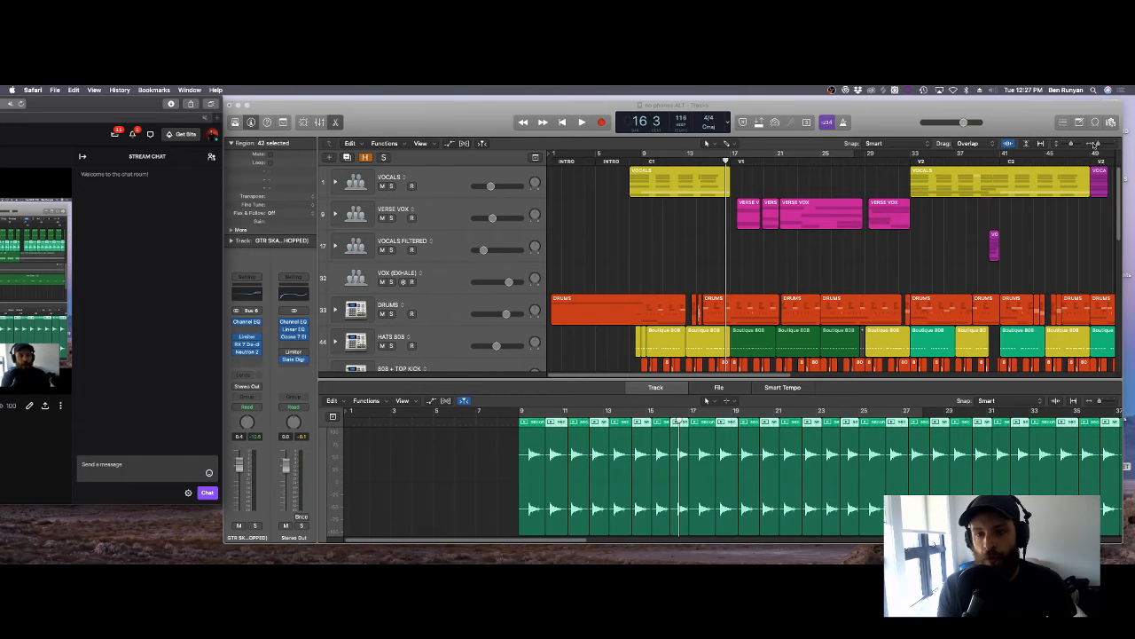
left_click_drag(1097, 144, 1093, 144)
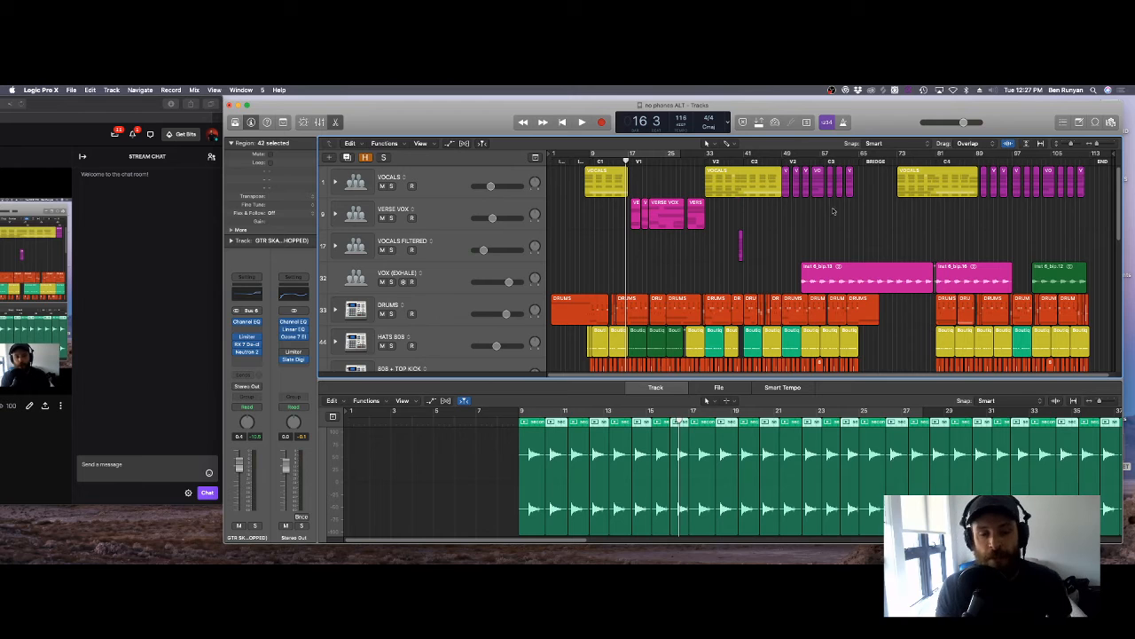
left_click(630, 161)
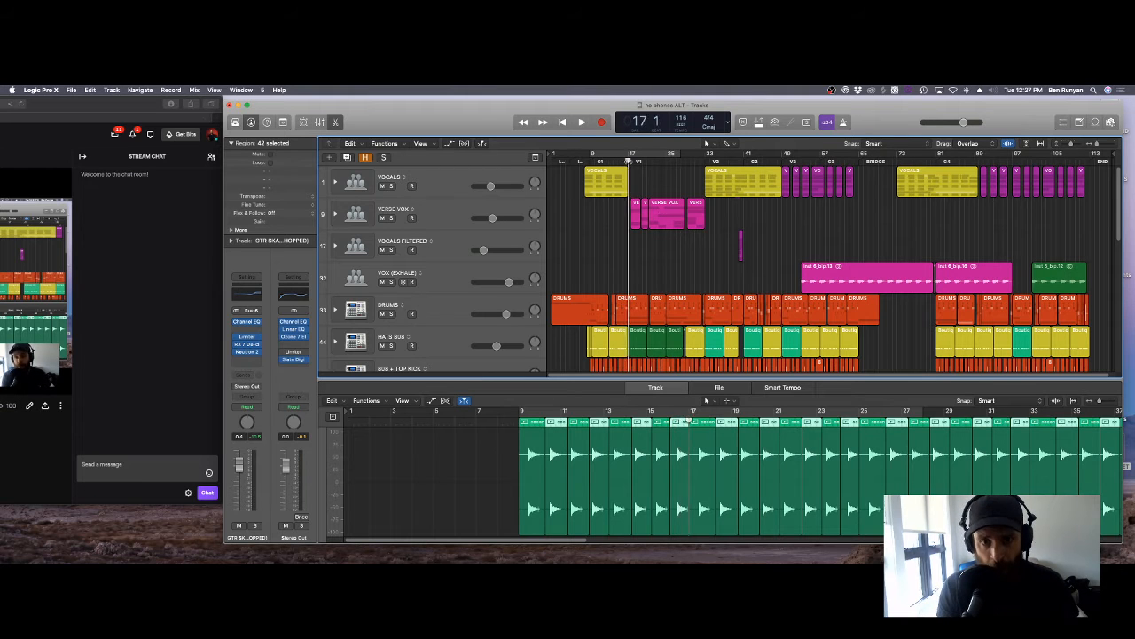
left_click(392, 217)
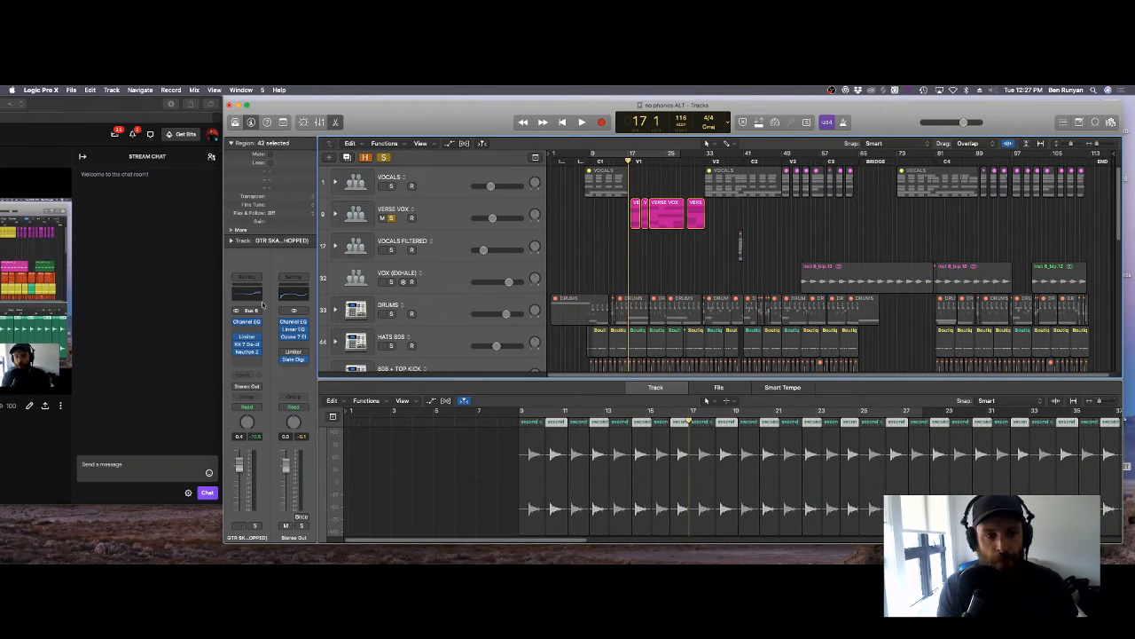
left_click(391, 313)
left_click(392, 346)
scroll(399, 341, "down", 1)
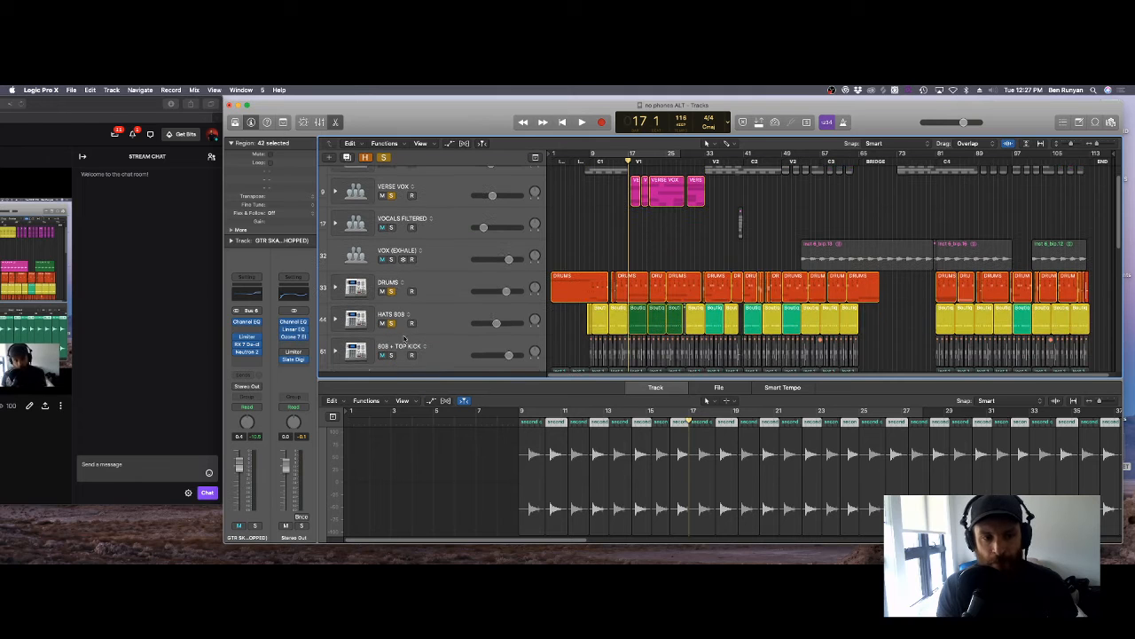
left_click(390, 354)
scroll(400, 350, "down", 2)
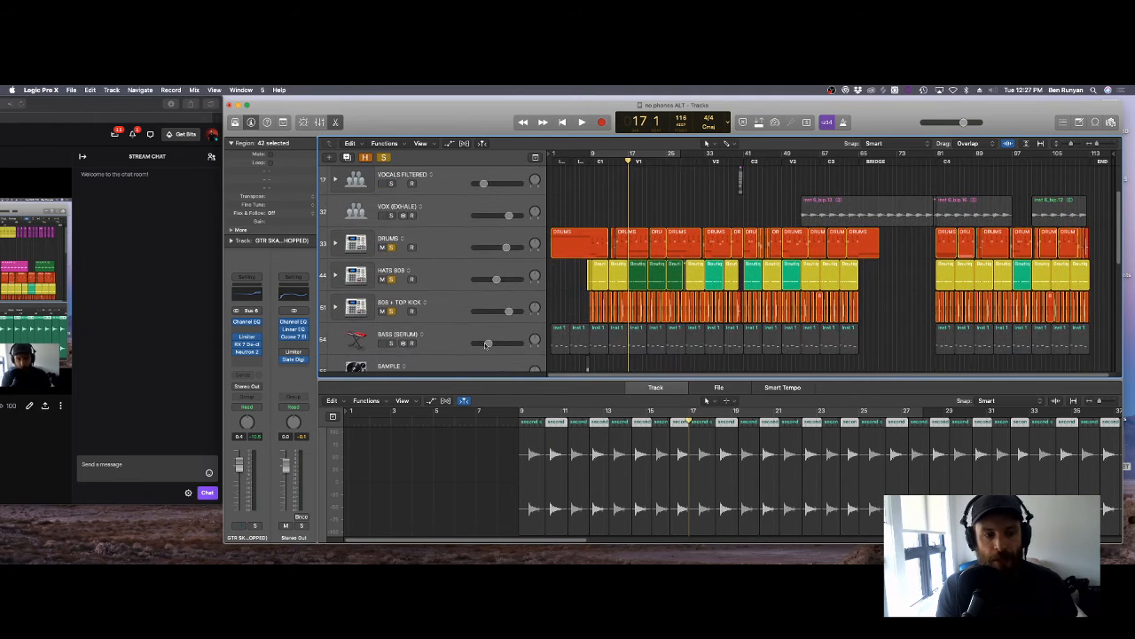
left_click(391, 343)
scroll(399, 341, "up", 3)
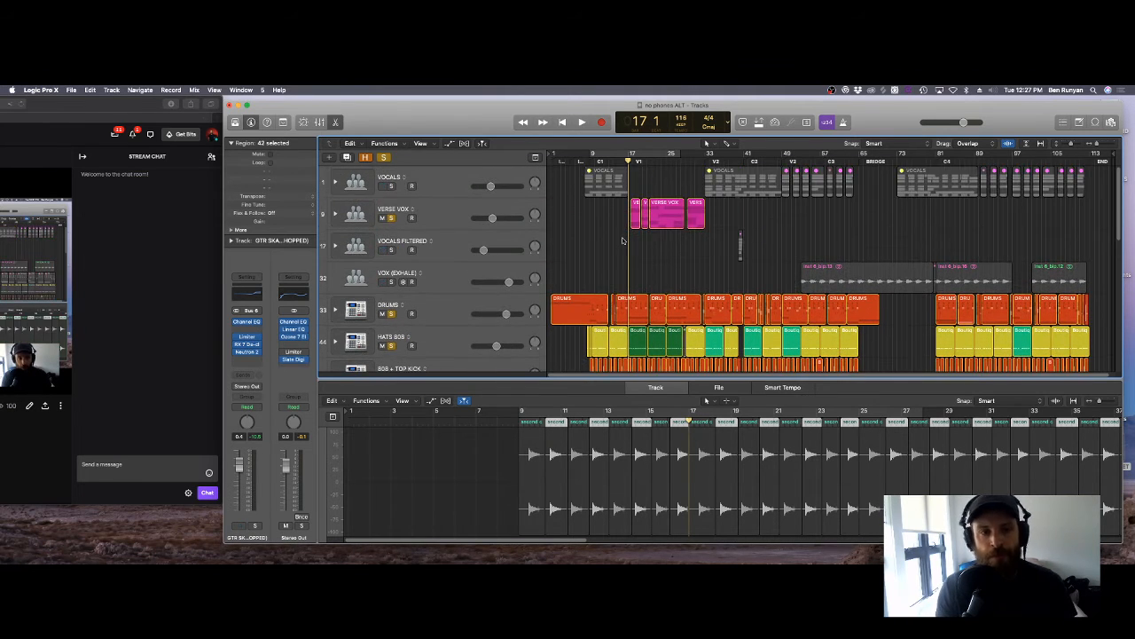
Step: Play the V1 section from bar 17 with the VERSE VOX stack expanded to view its individual vocal regions
key("space")
left_click(335, 213)
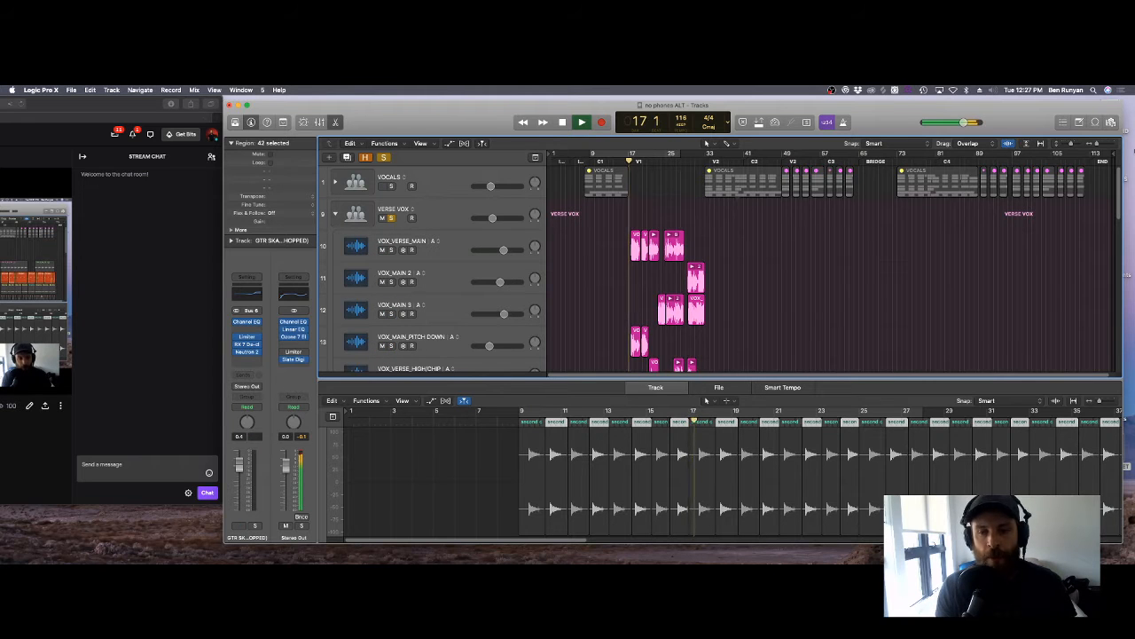
left_click_drag(1097, 143, 1102, 143)
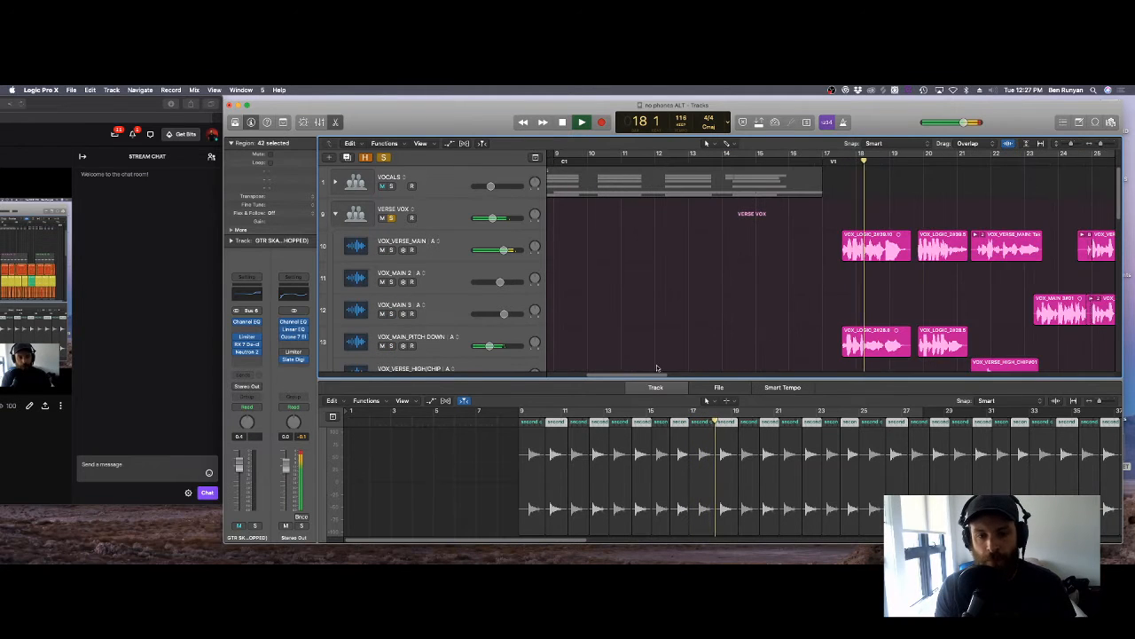
left_click_drag(656, 375, 675, 378)
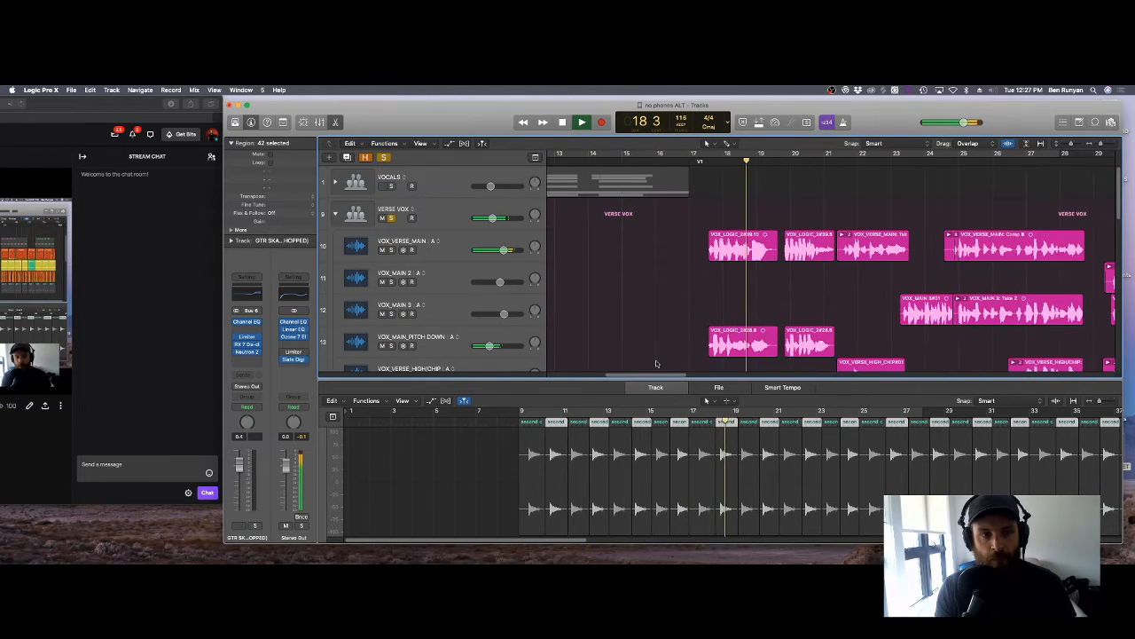
Step: Clear all track solos to hear the full V1 mix, and close the audio editor pane before stopping playback
left_click(385, 158)
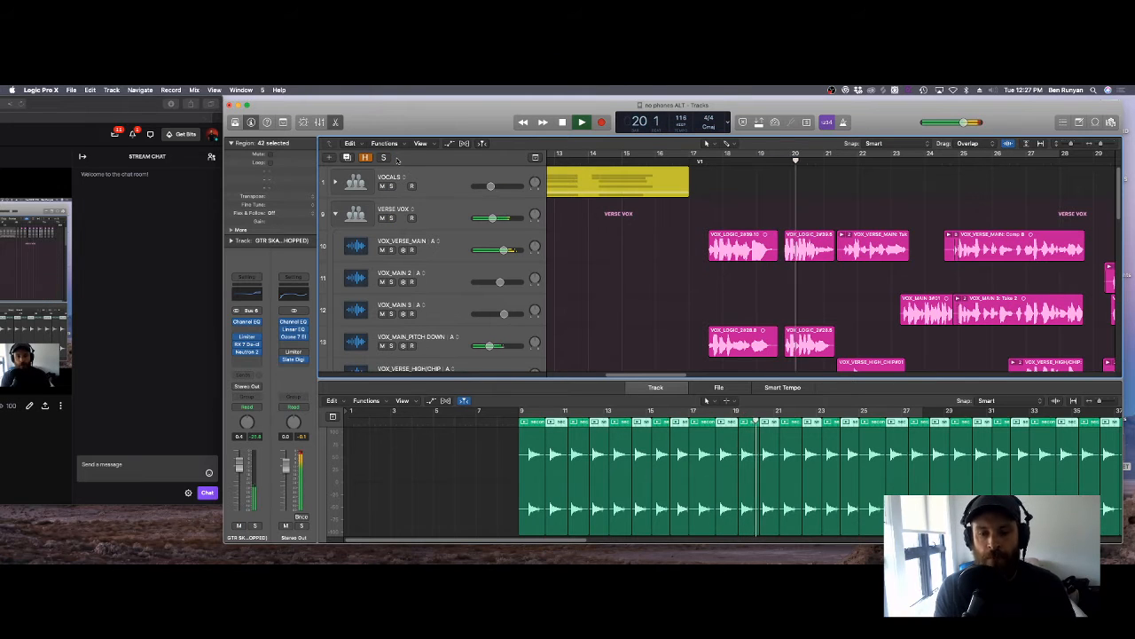
key("e")
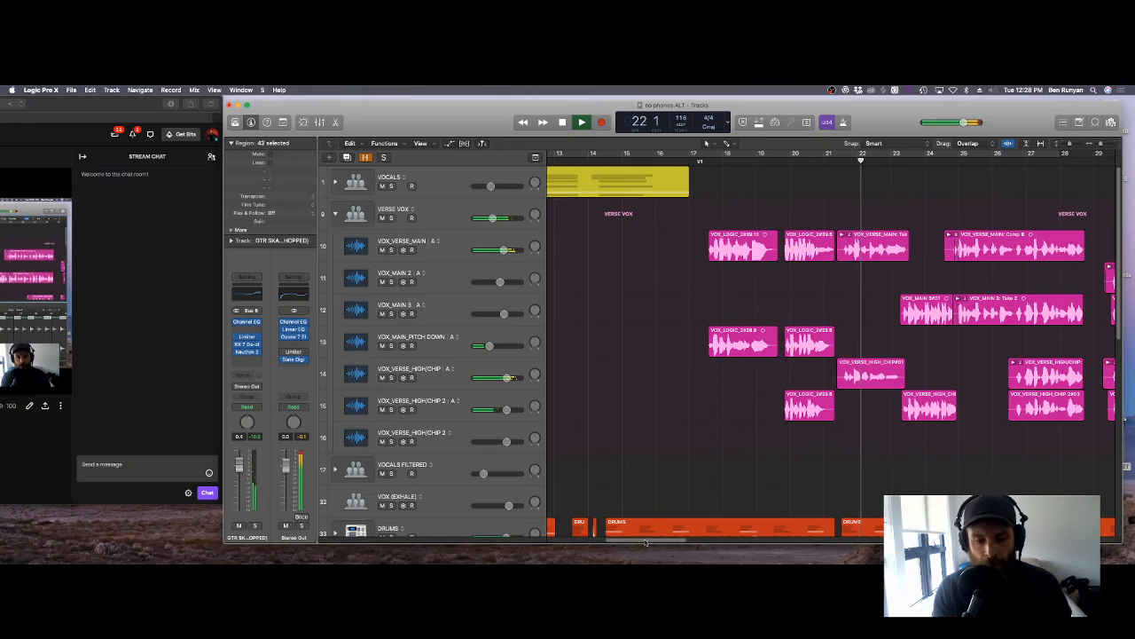
left_click_drag(661, 539, 669, 538)
key("space")
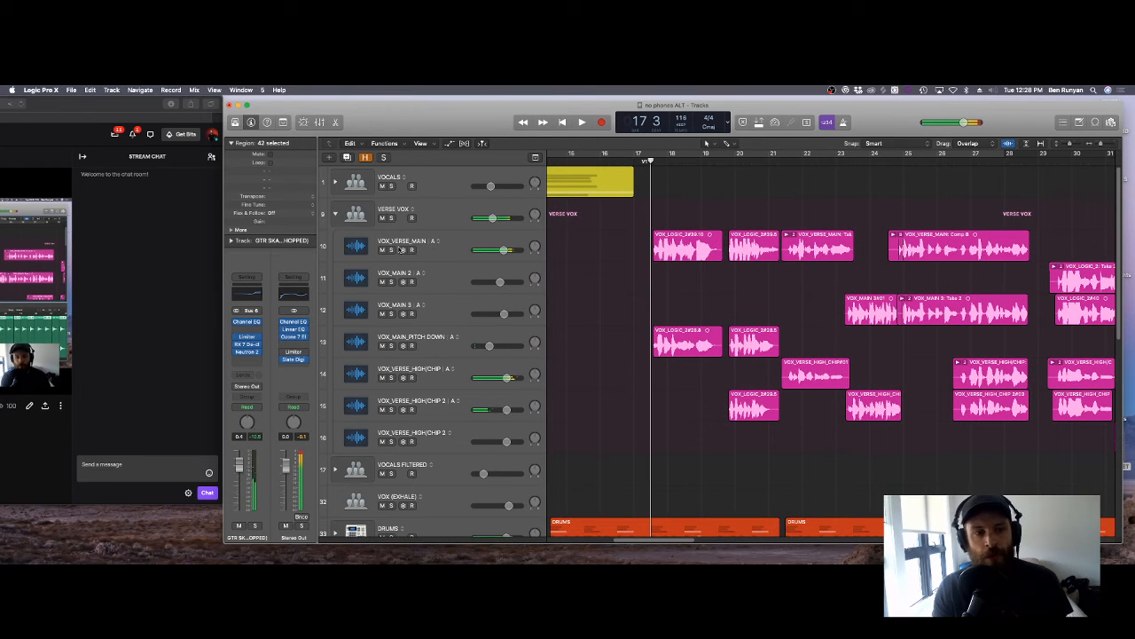
Step: Solo the VERSE VOX stack and listen to its layered vocals from bar 17, stopping in bar 21
left_click(389, 217)
key("space")
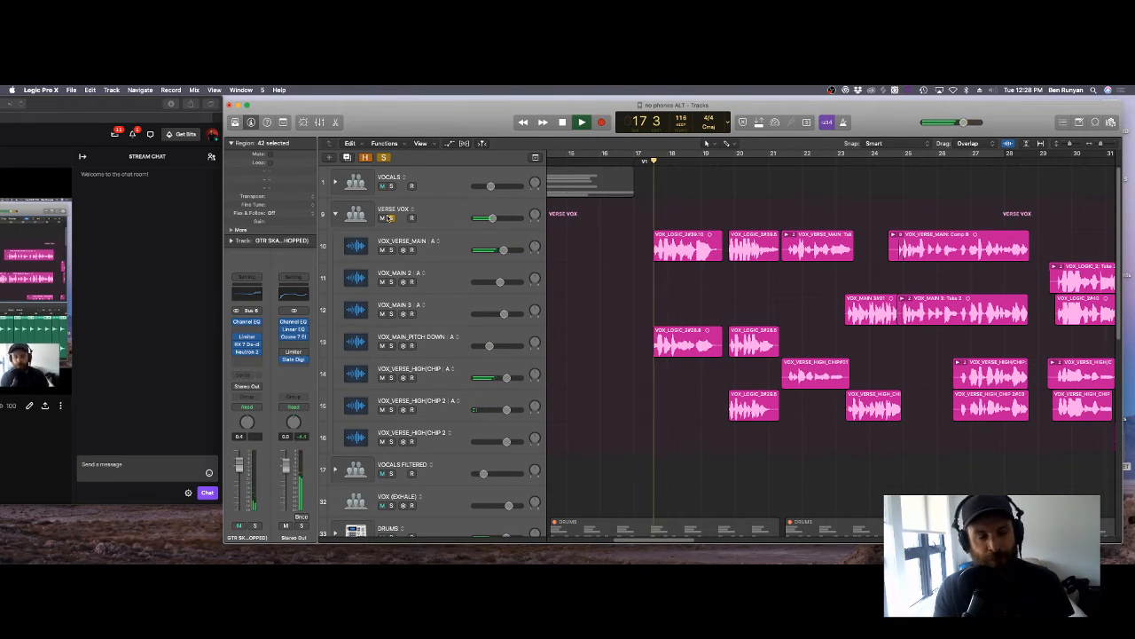
key("space")
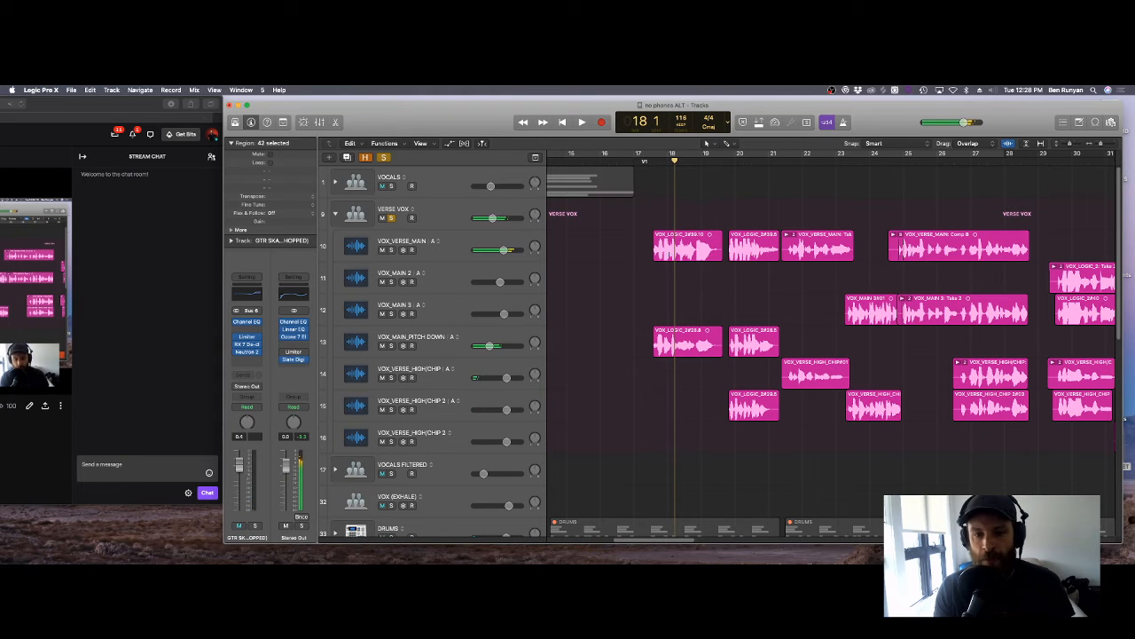
key("space")
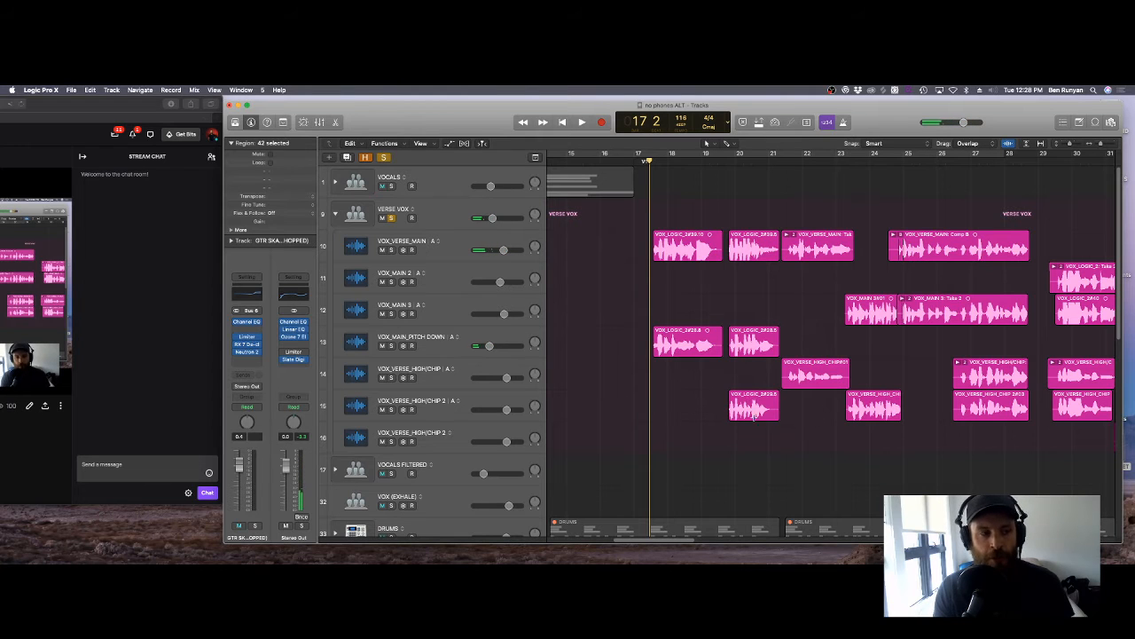
key("space")
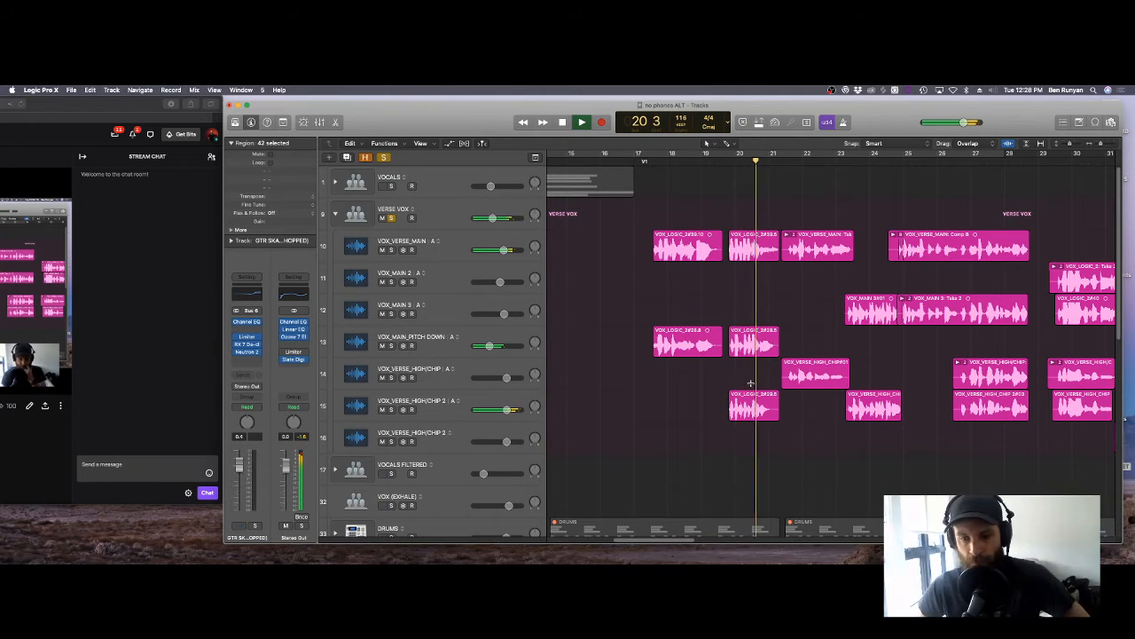
key("space")
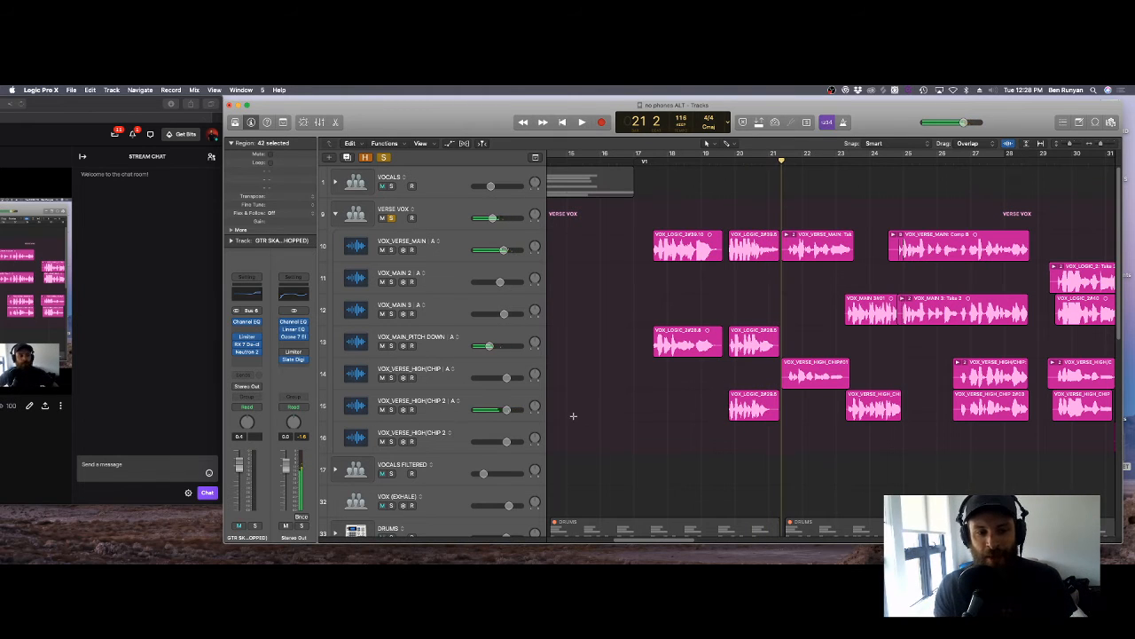
Step: Solo only the VOX_VERSE_HIGH/CHIP 2 track with the chipmunk vocal and listen to it from bar 19 to bar 21
left_click(509, 398)
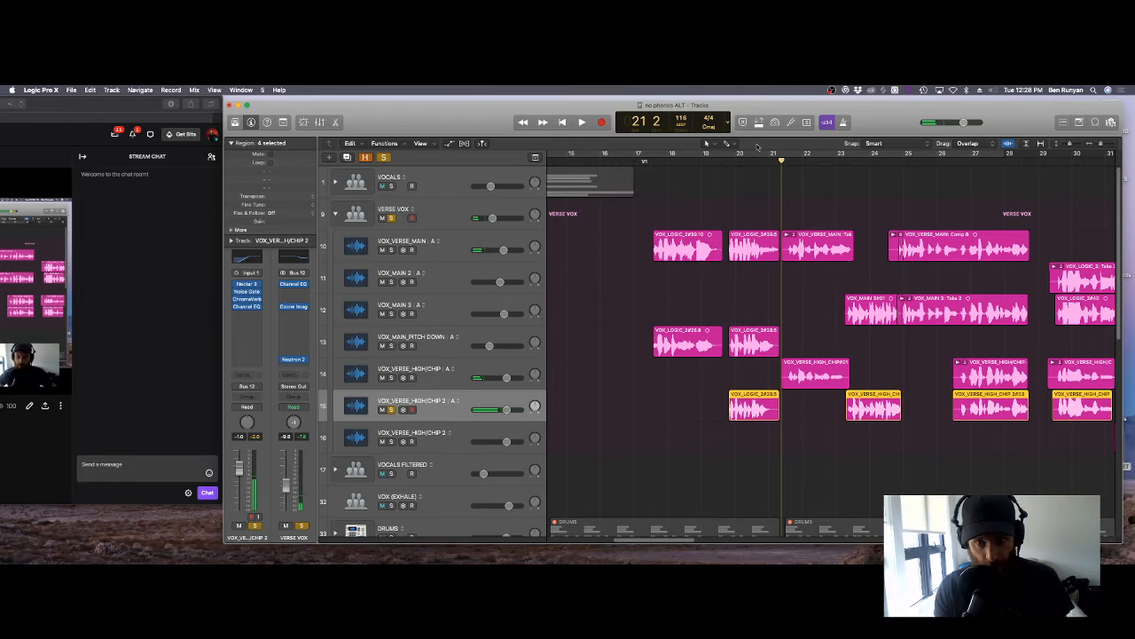
left_click(726, 158)
key("space")
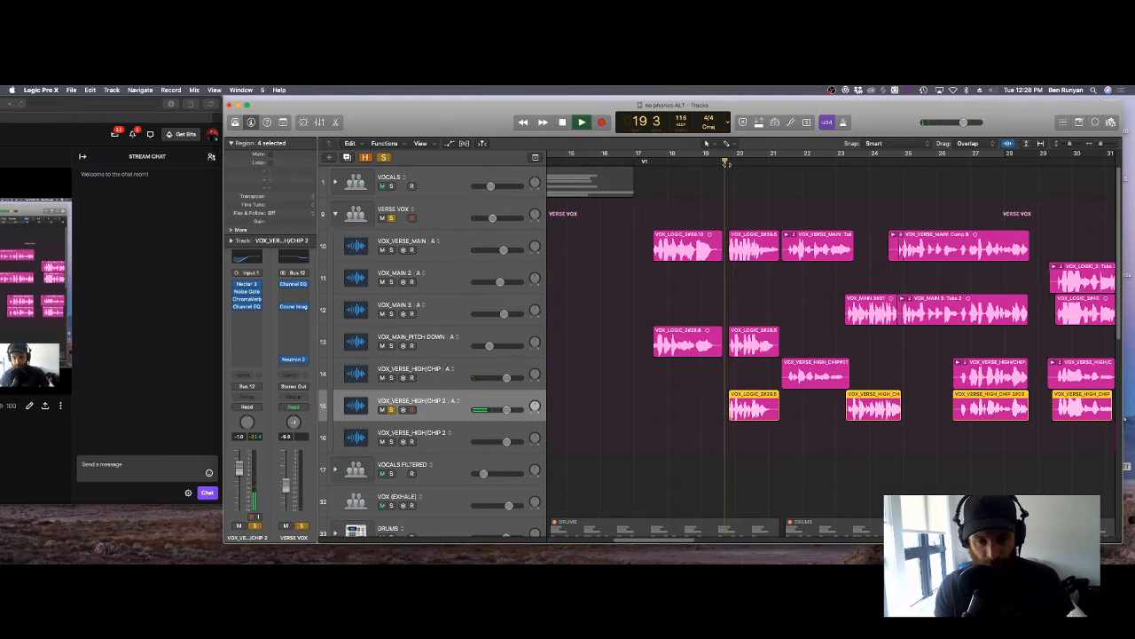
key("space")
left_click(384, 159)
left_click(391, 409)
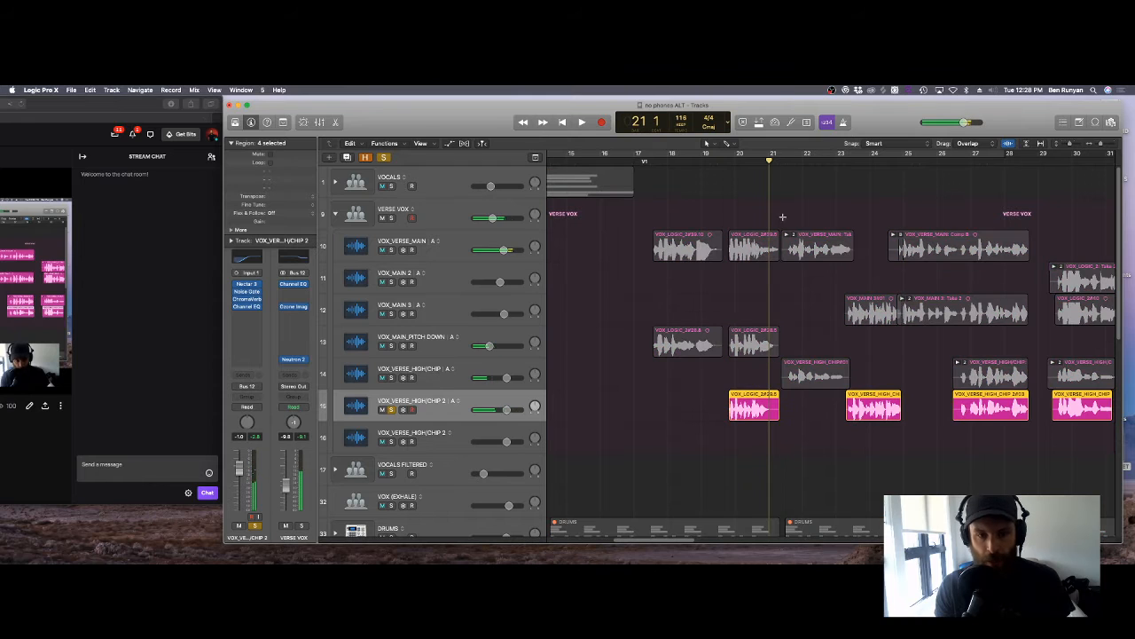
key("space")
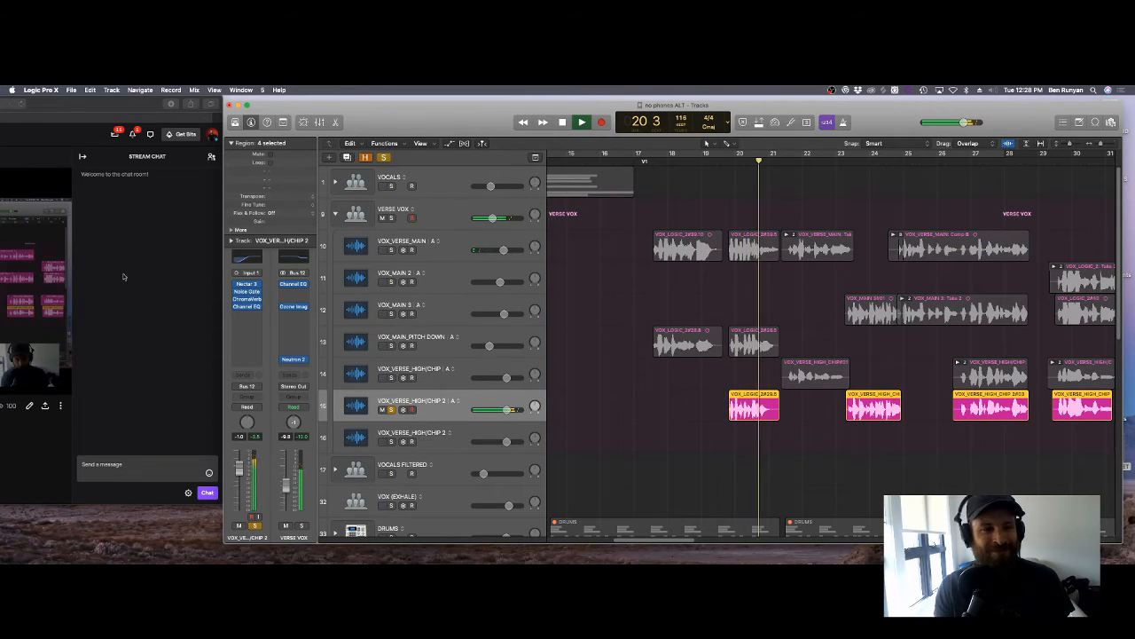
key("space")
Step: Open Nectar 3 on VOX_VERSE_HIGH/CHIP 2, lower its Formant Shift to 0.10 st and listen to the vocal
left_click(248, 284)
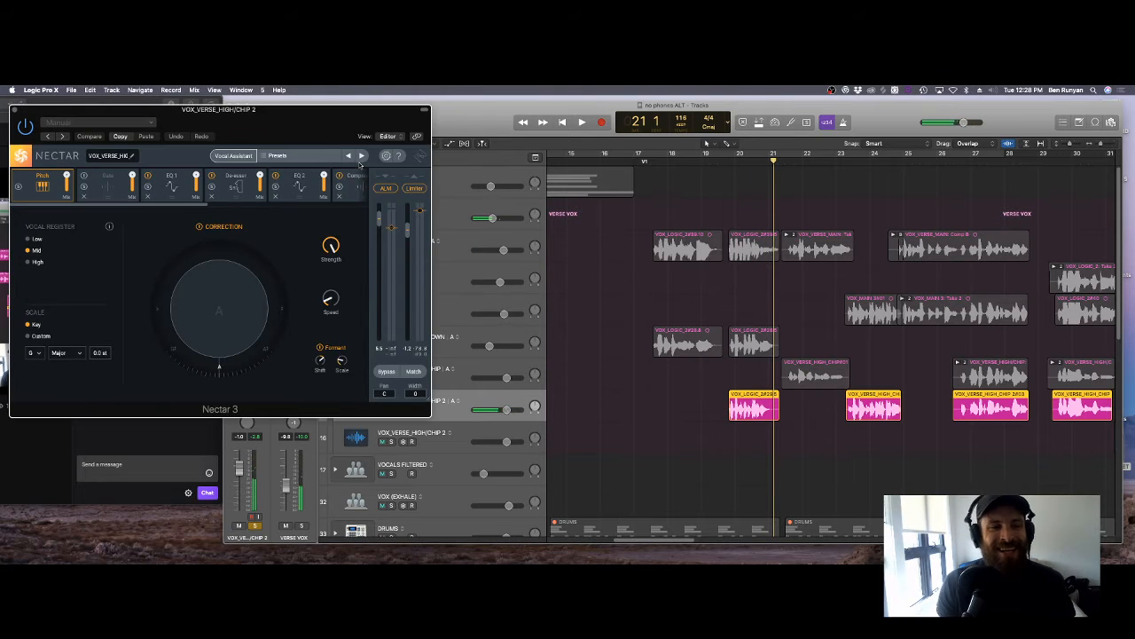
left_click_drag(297, 128, 671, 101)
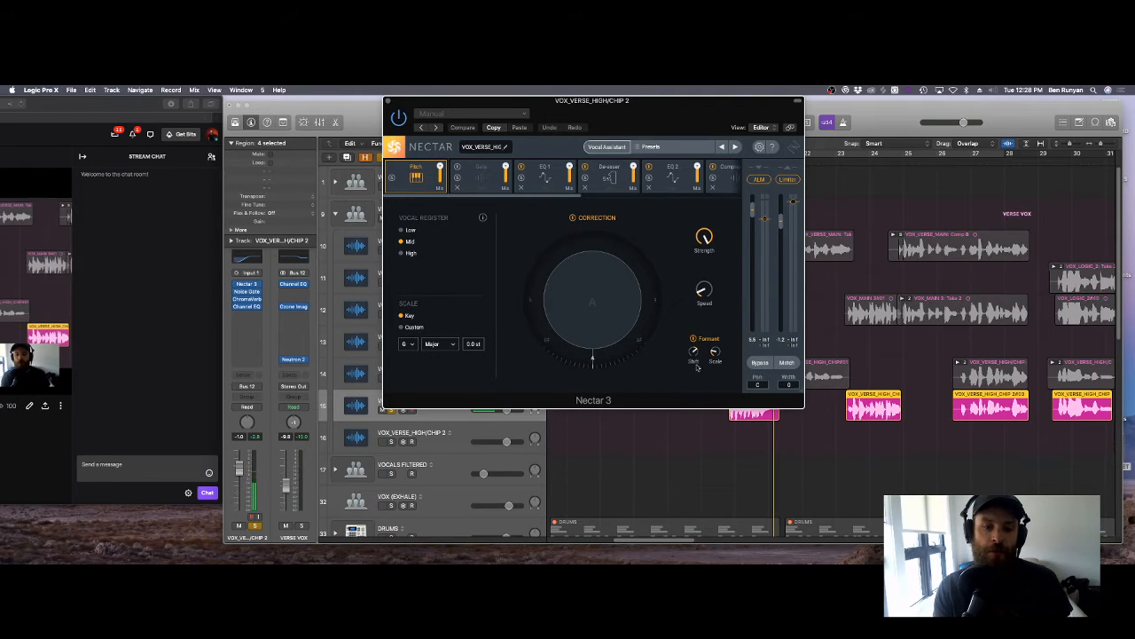
left_click_drag(697, 355, 696, 366)
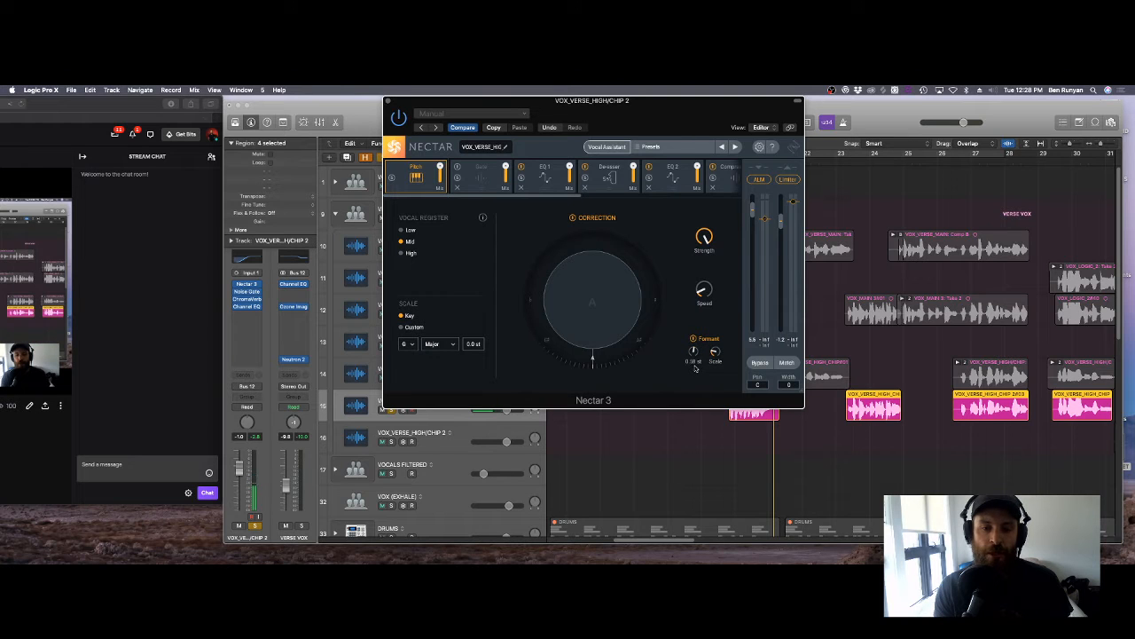
key("space")
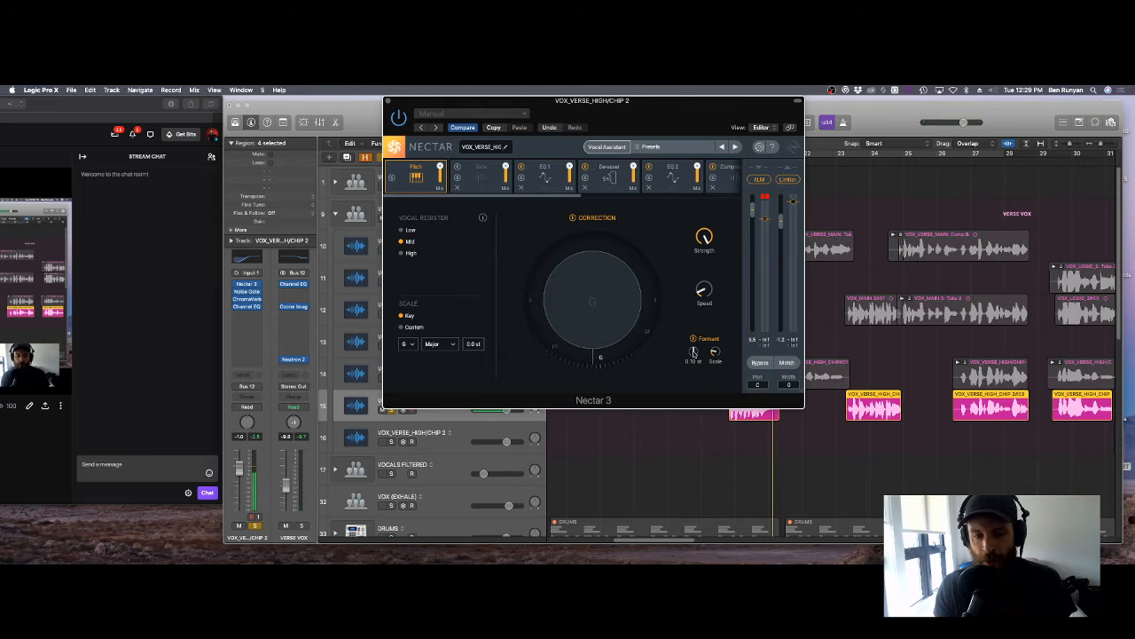
key("space")
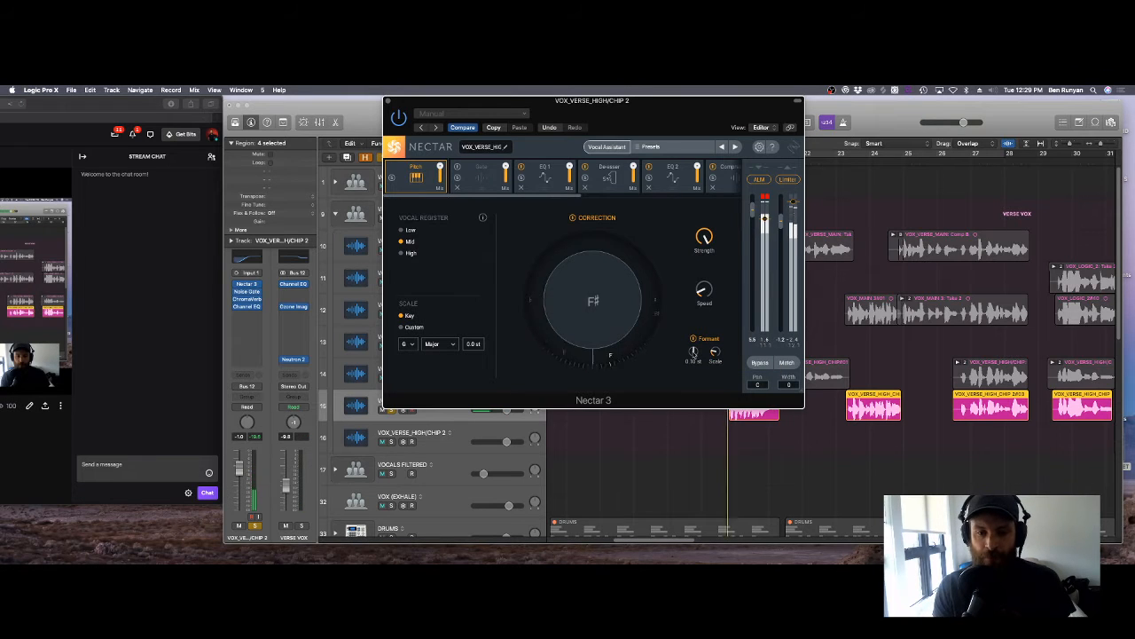
Step: Raise the Nectar 3 Formant Shift to about 4 st while the vocal plays, and close the plug-in window
left_click_drag(694, 353, 693, 337)
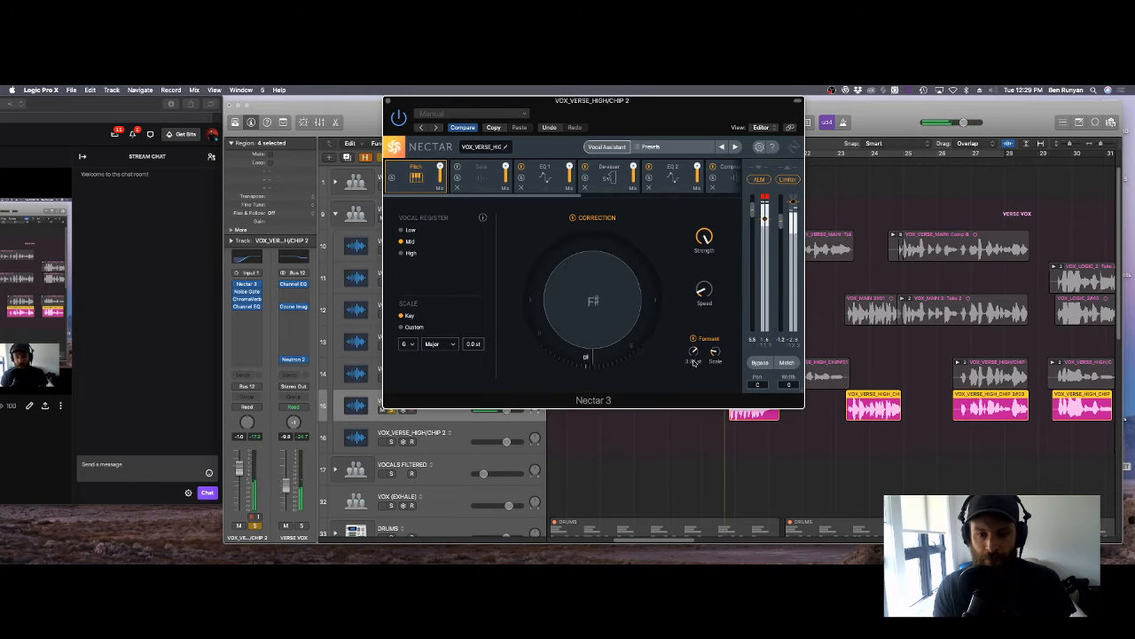
double_click(693, 361)
type("4 st")
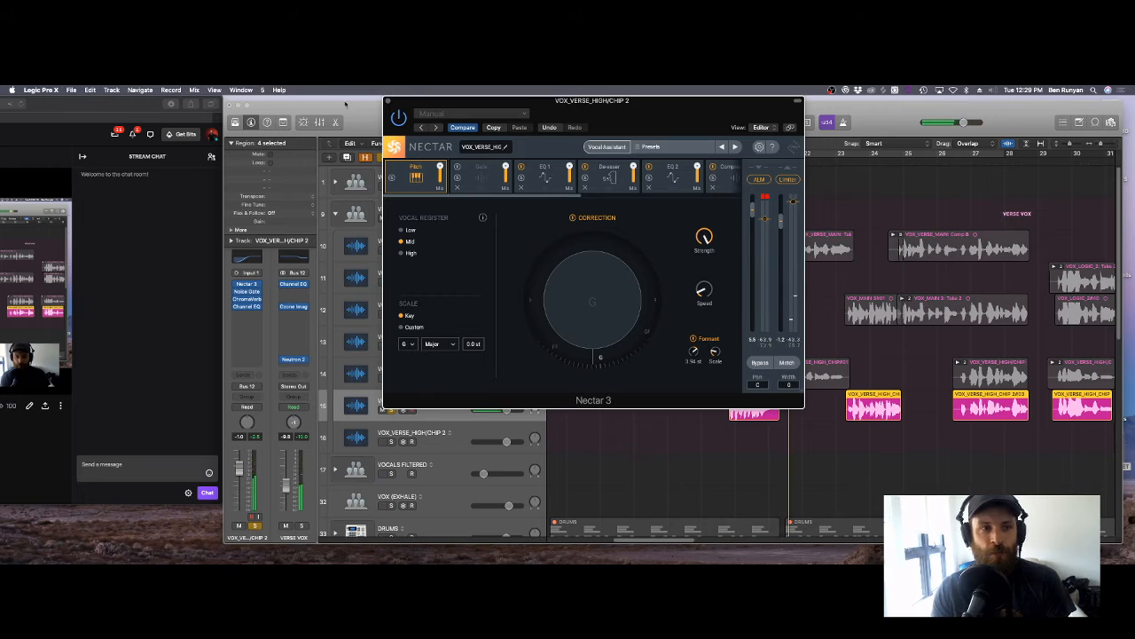
key("Return")
left_click(389, 101)
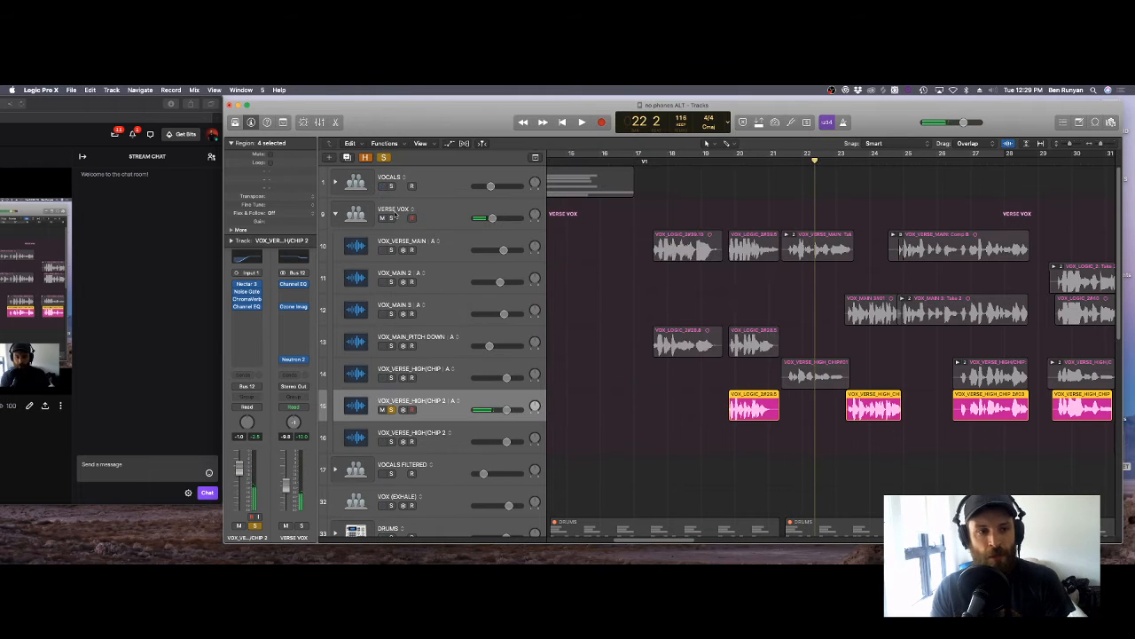
Step: Solo the whole VERSE VOX stack and play the verse vocals from bar 17, checking the VOX_VERSE_MAIN comp region
left_click(391, 218)
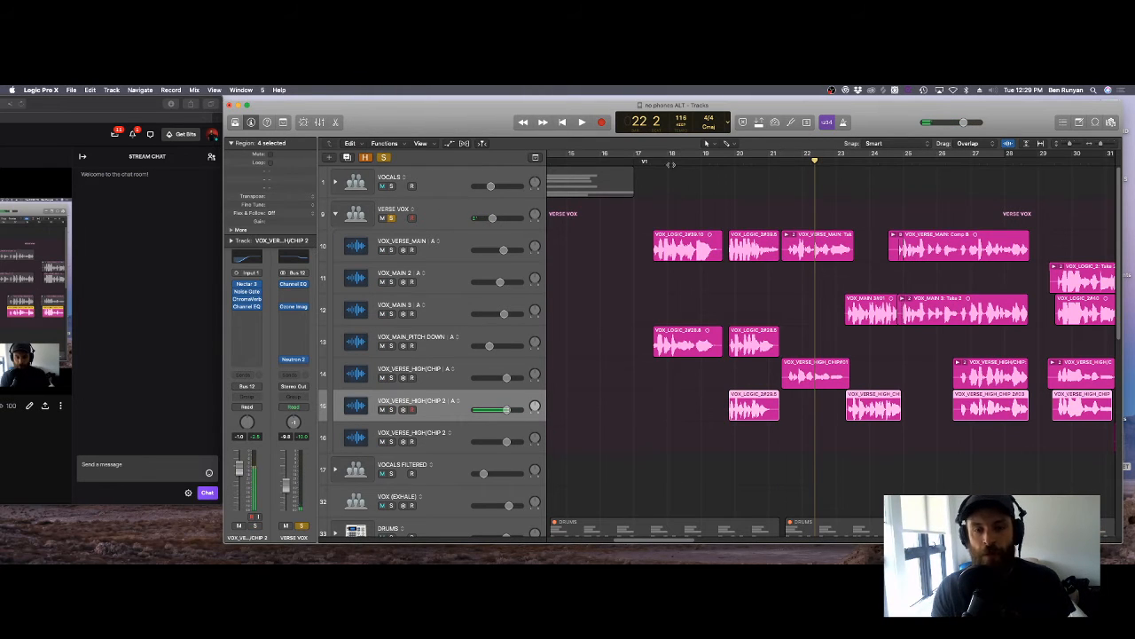
left_click(642, 162)
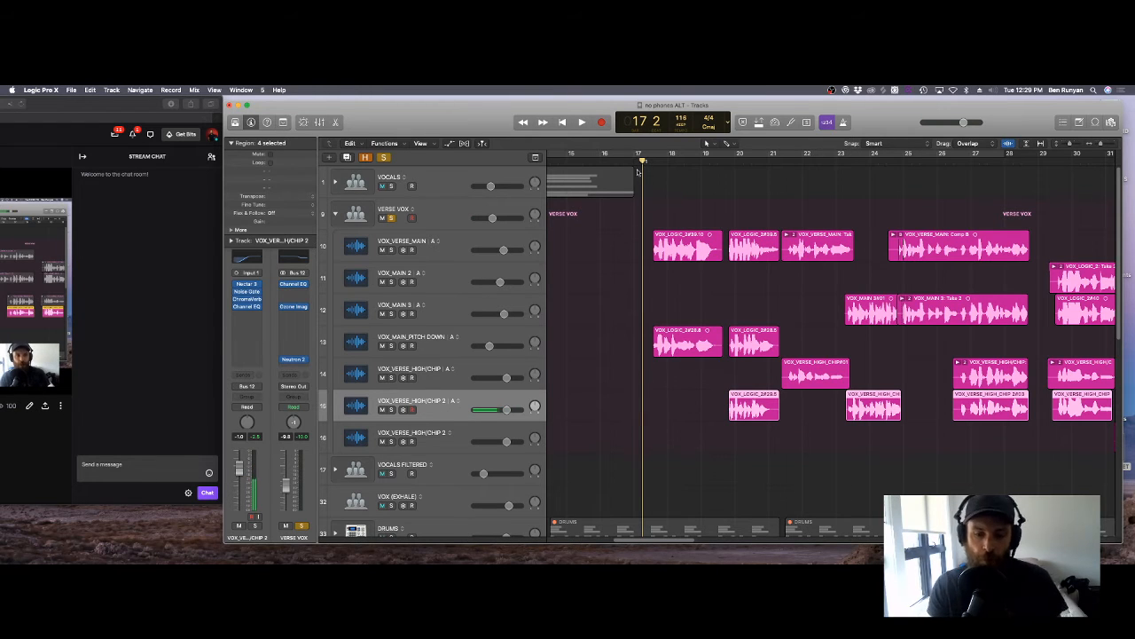
key("space")
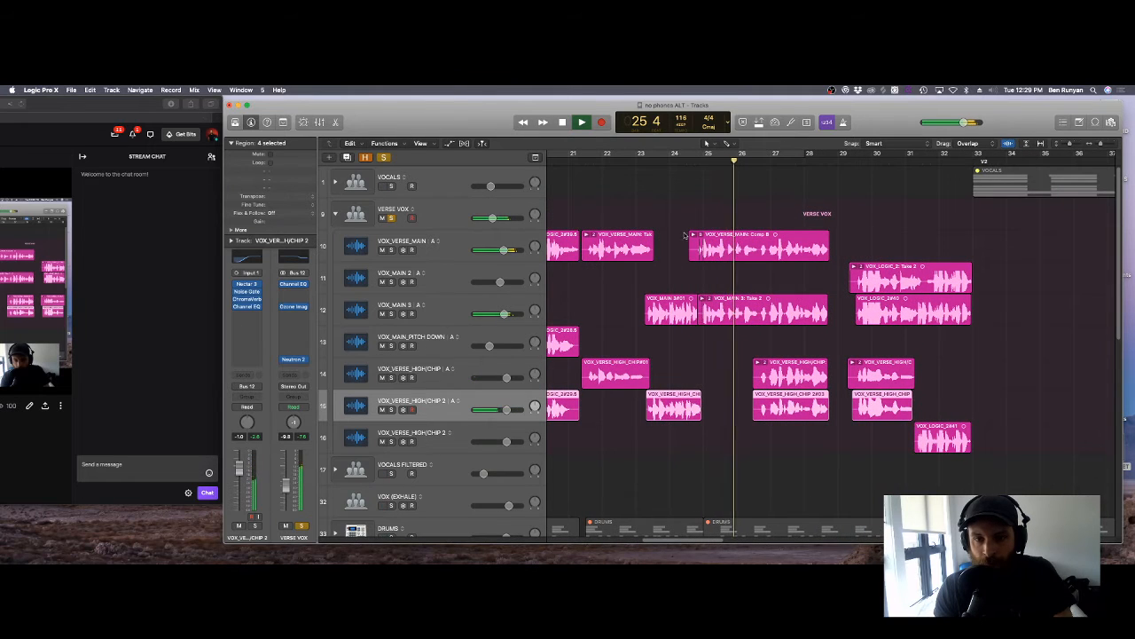
left_click(692, 235)
left_click(692, 235)
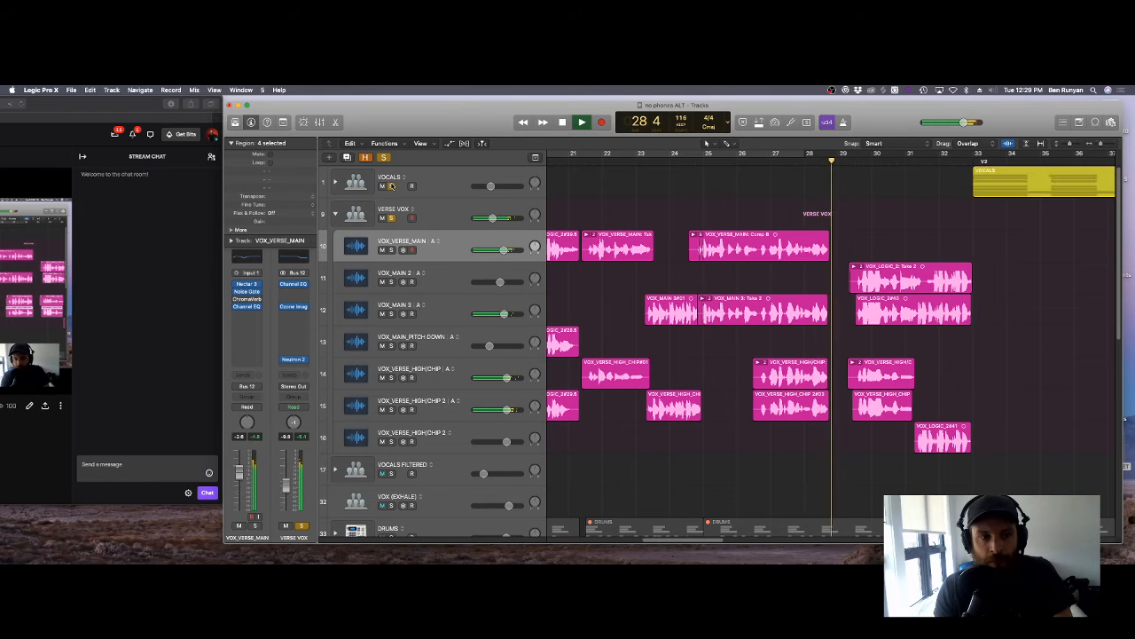
Step: Add VOCALS and BASS (SERUM) to the solo during playback and follow the arrangement up to section V2
scroll(704, 461, "down", 5)
scroll(703, 462, "down", 4)
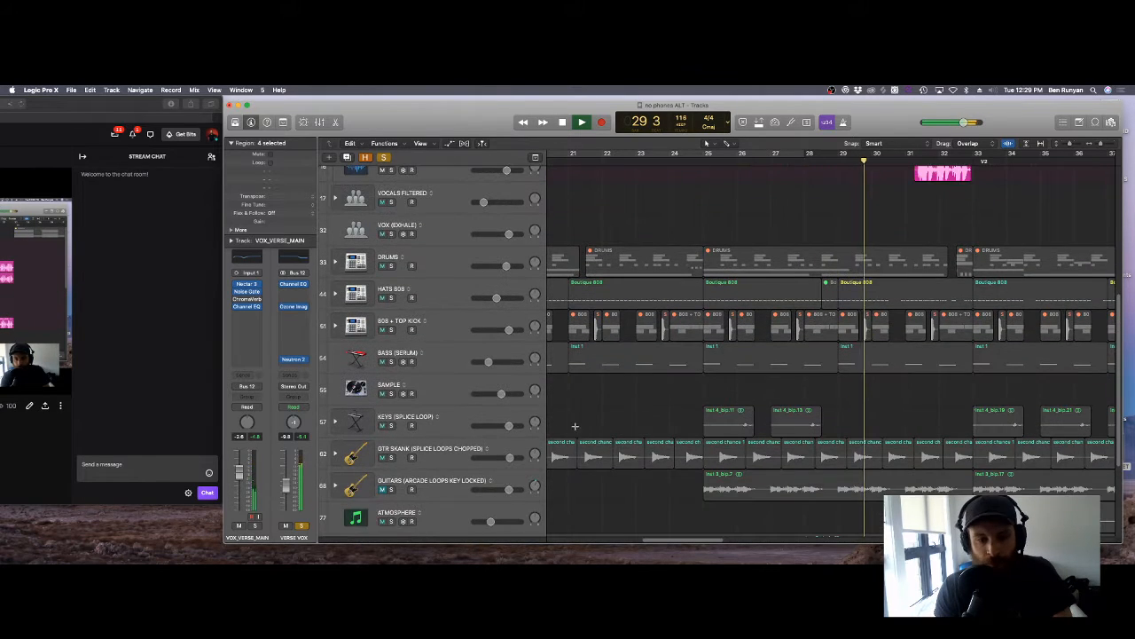
left_click(391, 362)
scroll(683, 532, "right", 10)
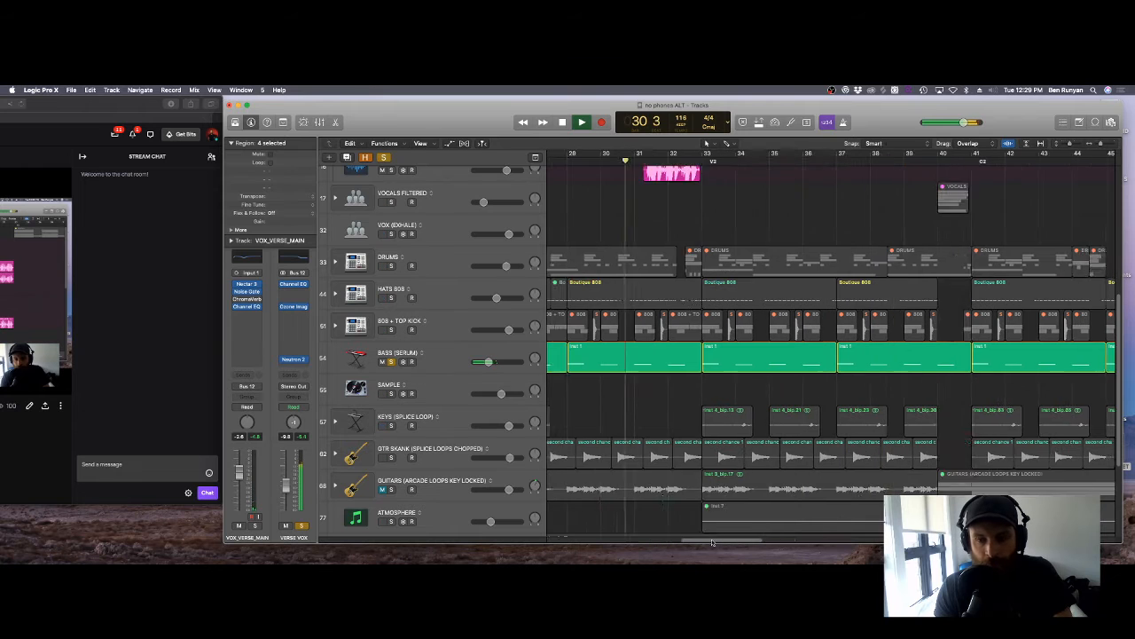
scroll(709, 518, "up", 3)
left_click_drag(731, 540, 683, 535)
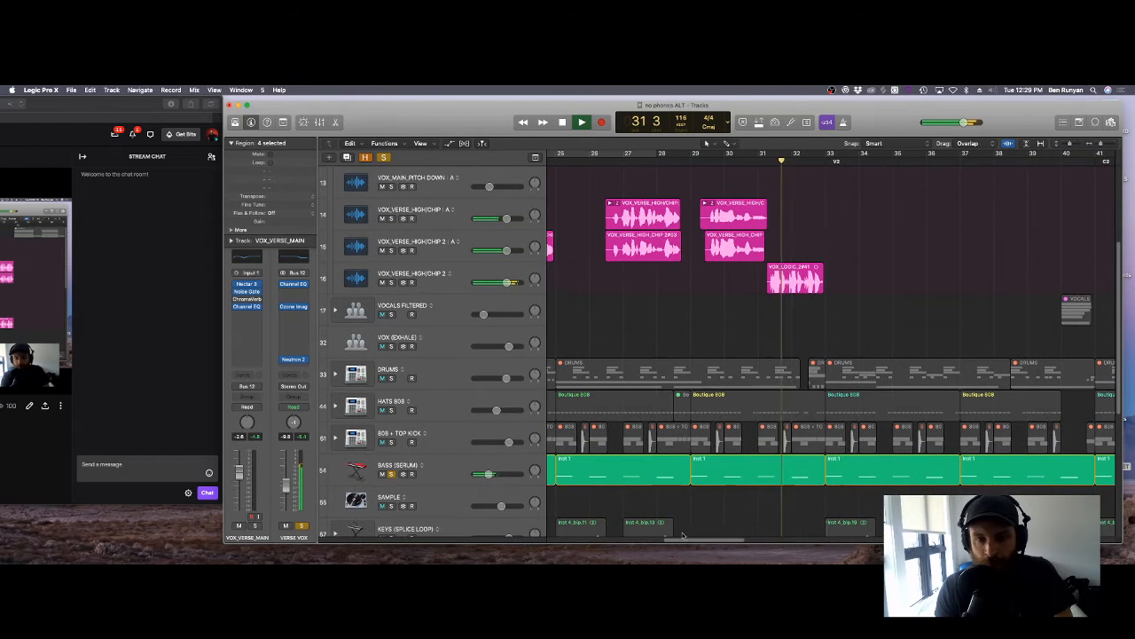
scroll(794, 377, "up", 4)
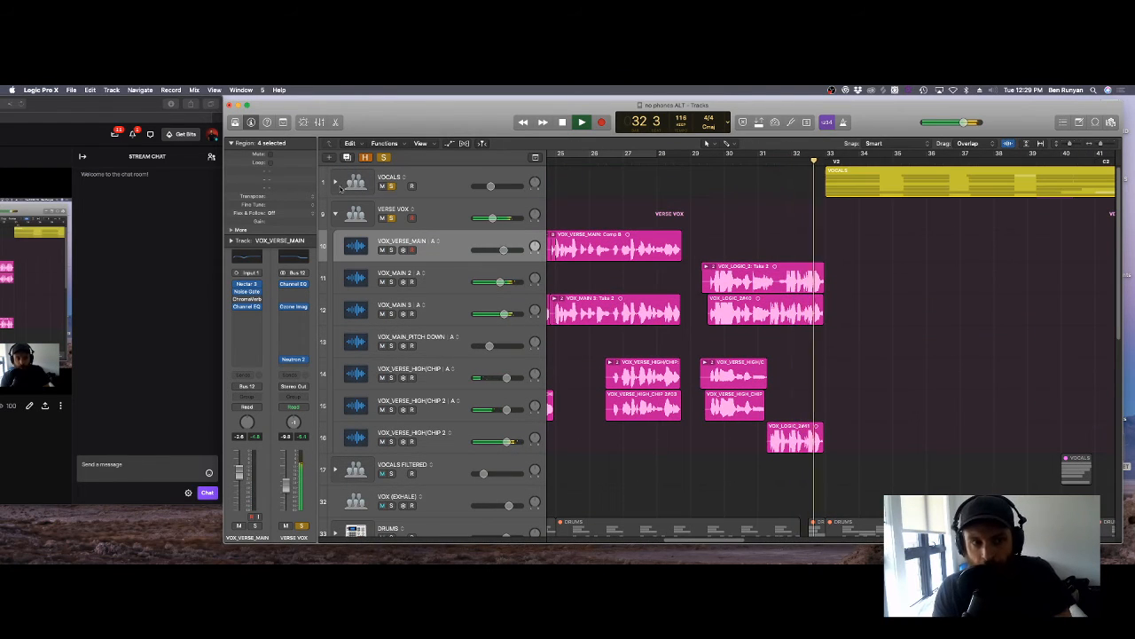
Step: Expand the VOCALS stack to review its chorus regions in section V2, and clear all track solos
left_click(336, 182)
scroll(737, 479, "right", 2)
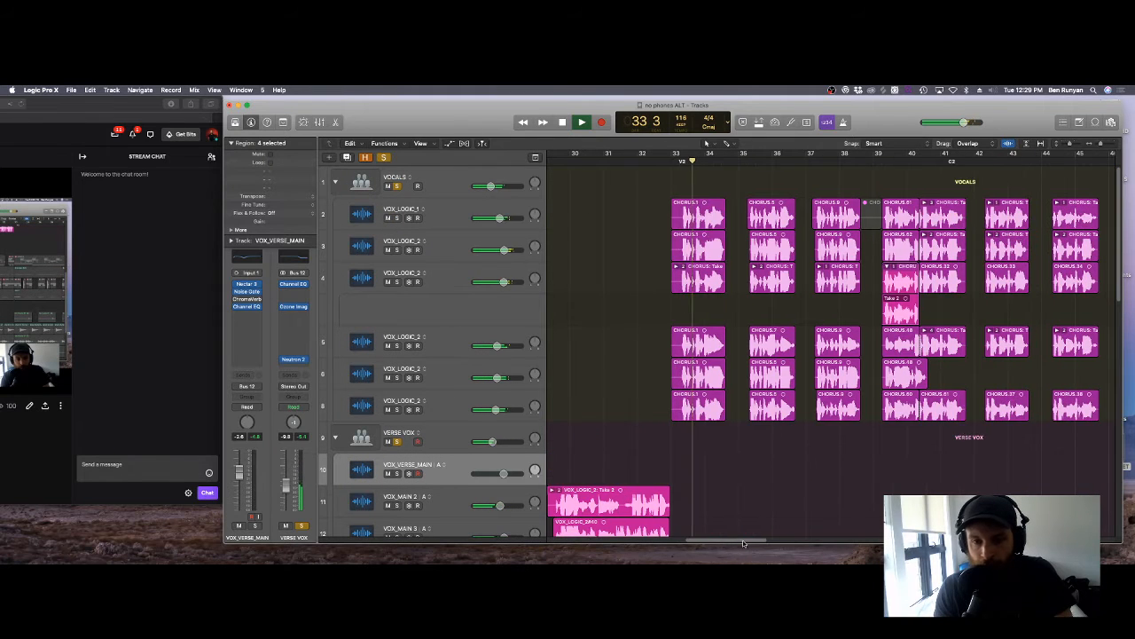
left_click(396, 185)
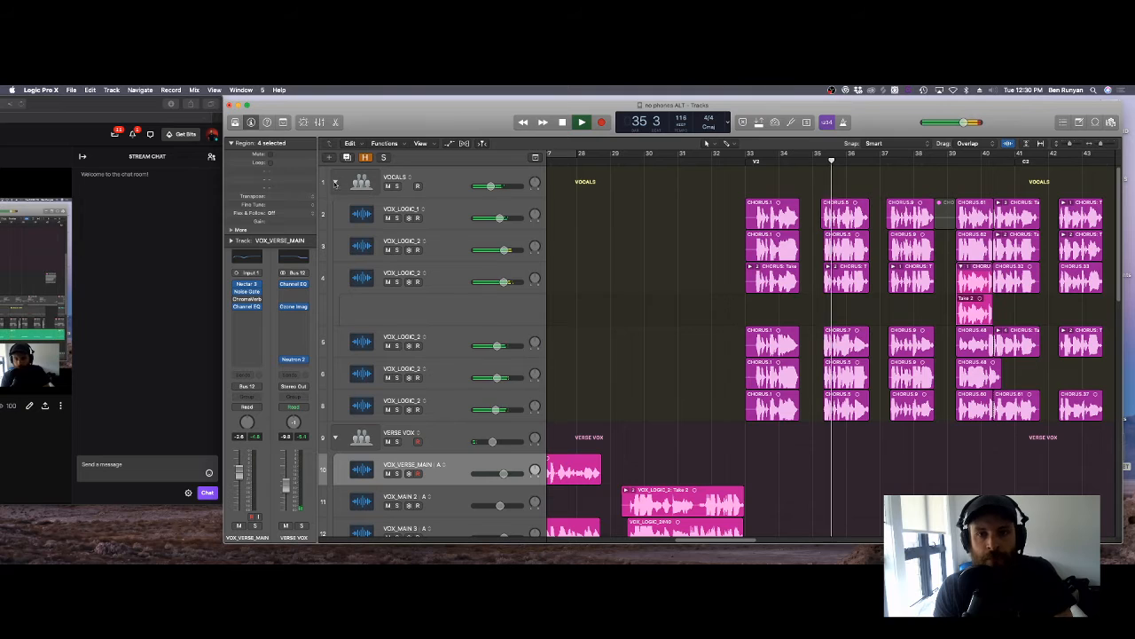
Step: Collapse the VOCALS stack and restart playback from bar 33 at V2 with the whole arrangement in view
left_click(336, 182)
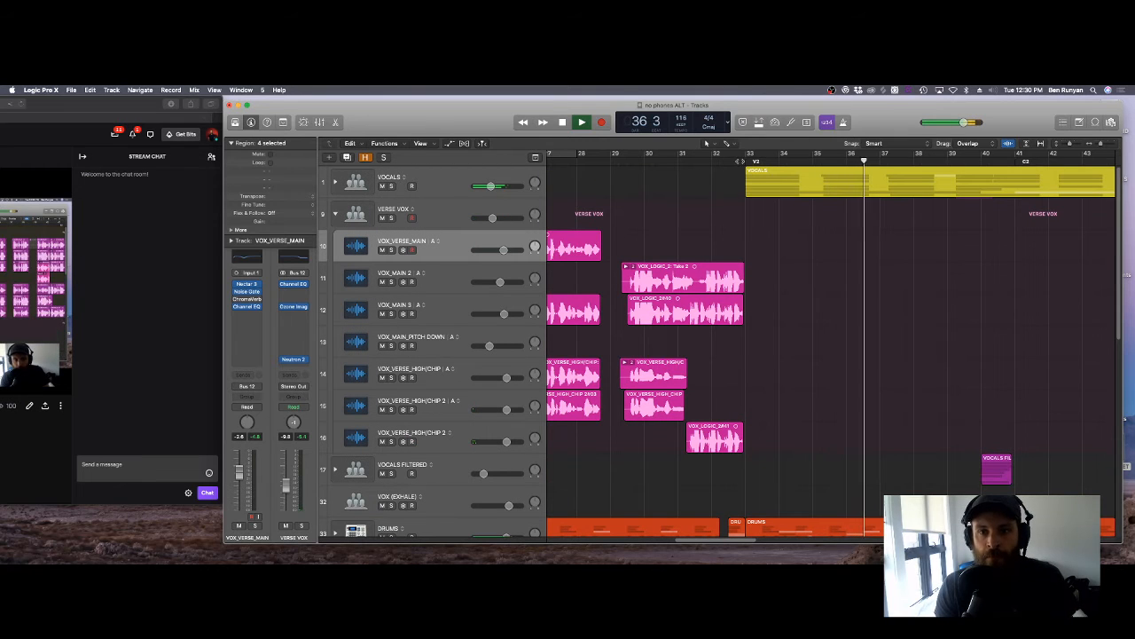
left_click(734, 338, "shift")
left_click_drag(1101, 144, 1053, 142)
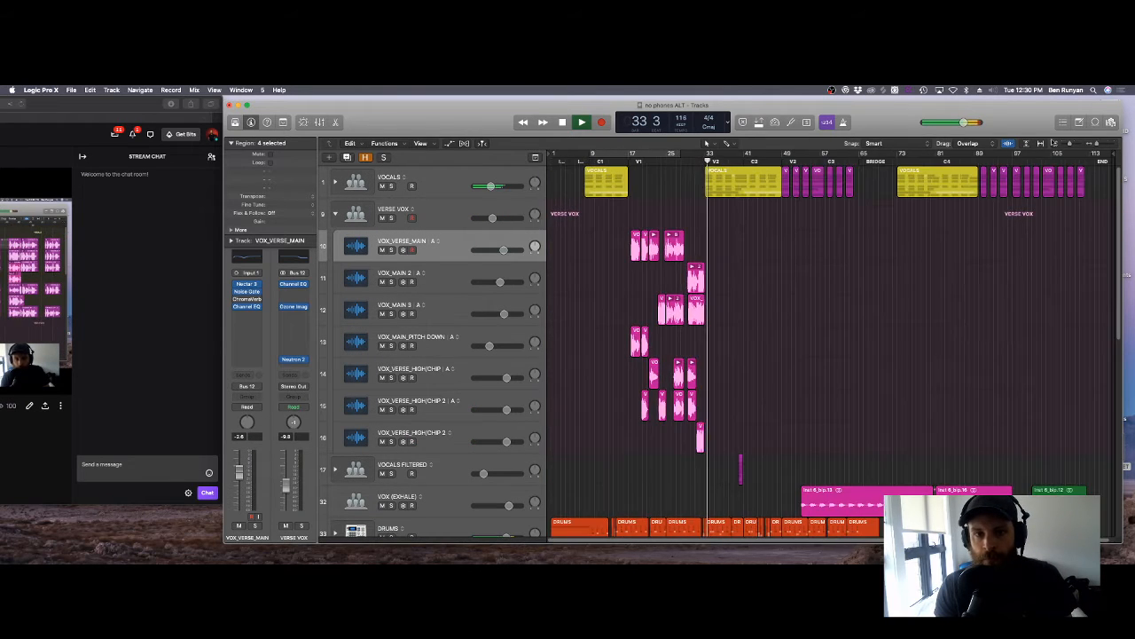
Step: Open the Gain plug-in on the VOCALS stack and raise its gain to +10.9 dB during playback
left_click(498, 181)
left_click(247, 354)
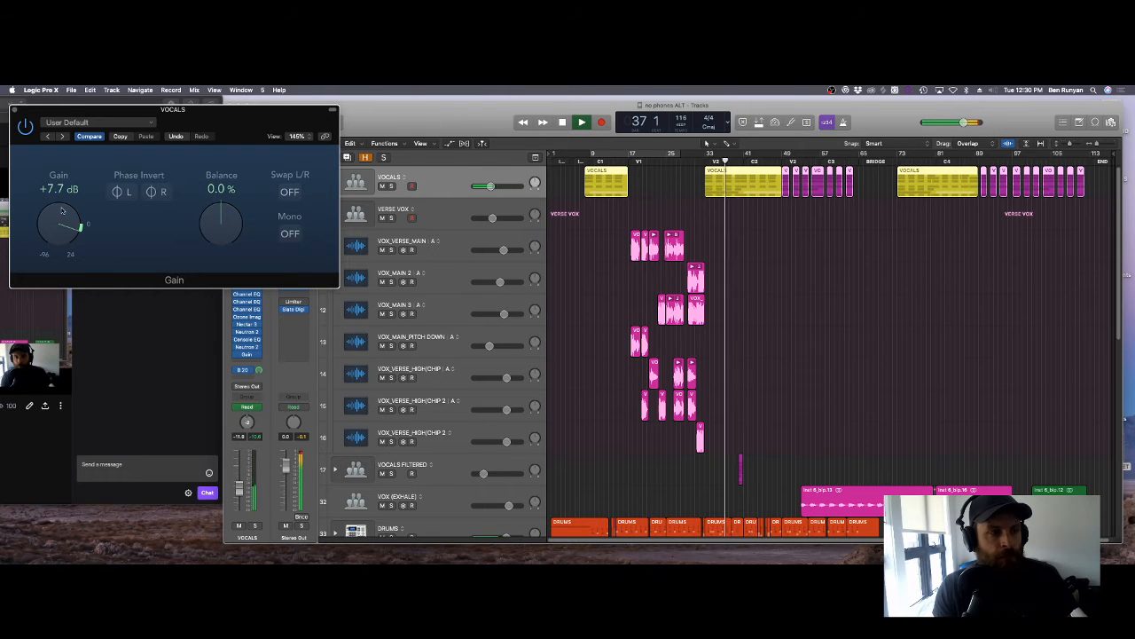
left_click_drag(215, 125, 549, 127)
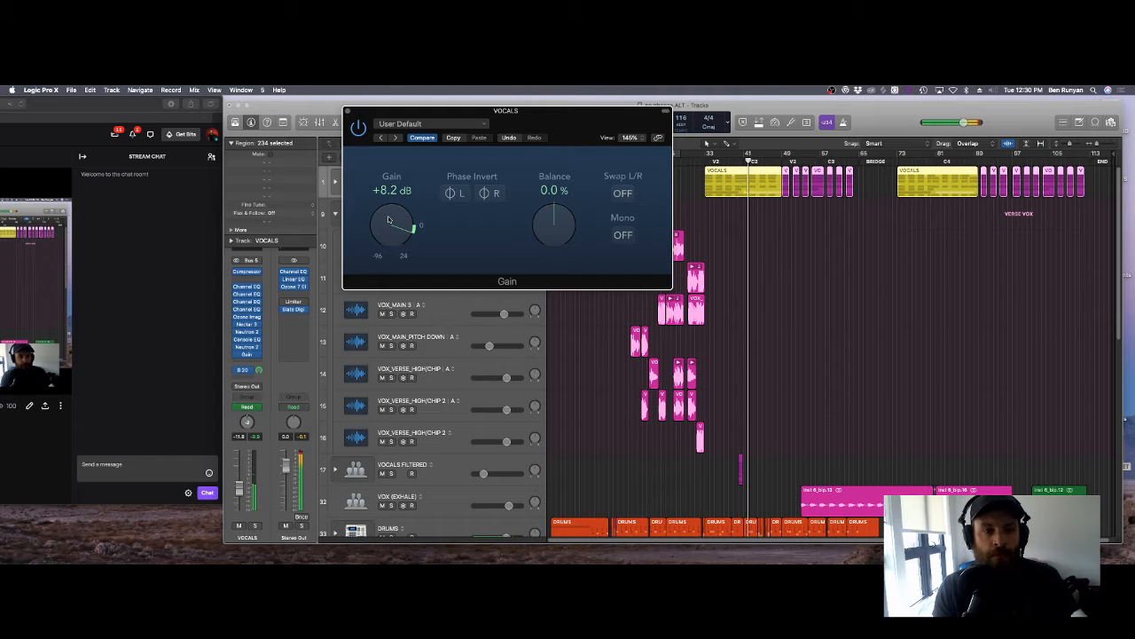
left_click_drag(387, 220, 389, 217)
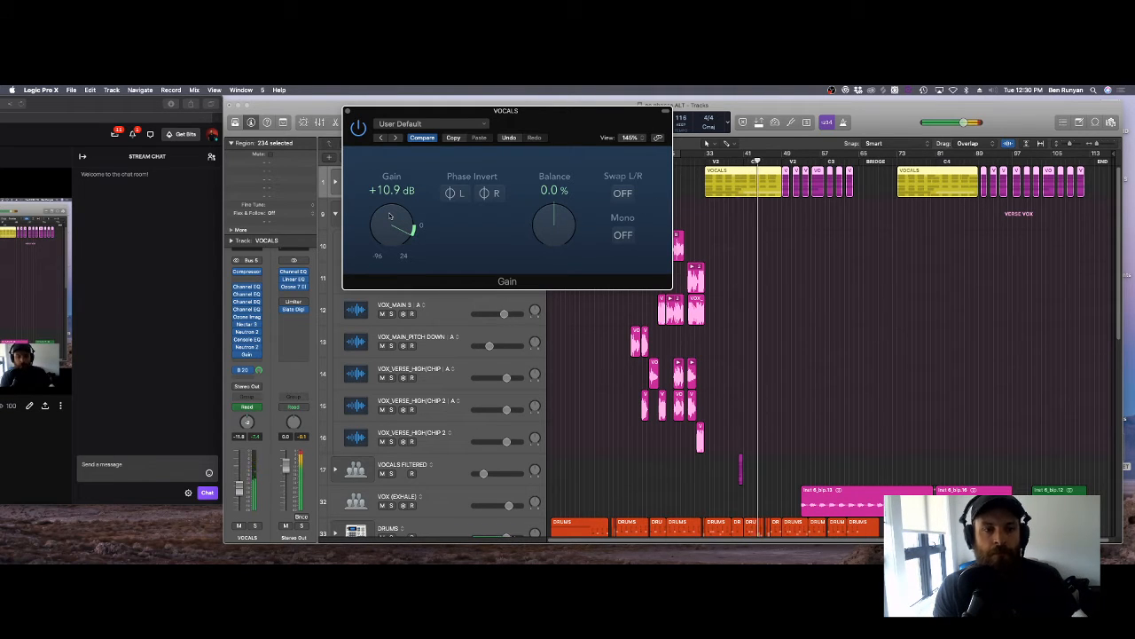
left_click(349, 112)
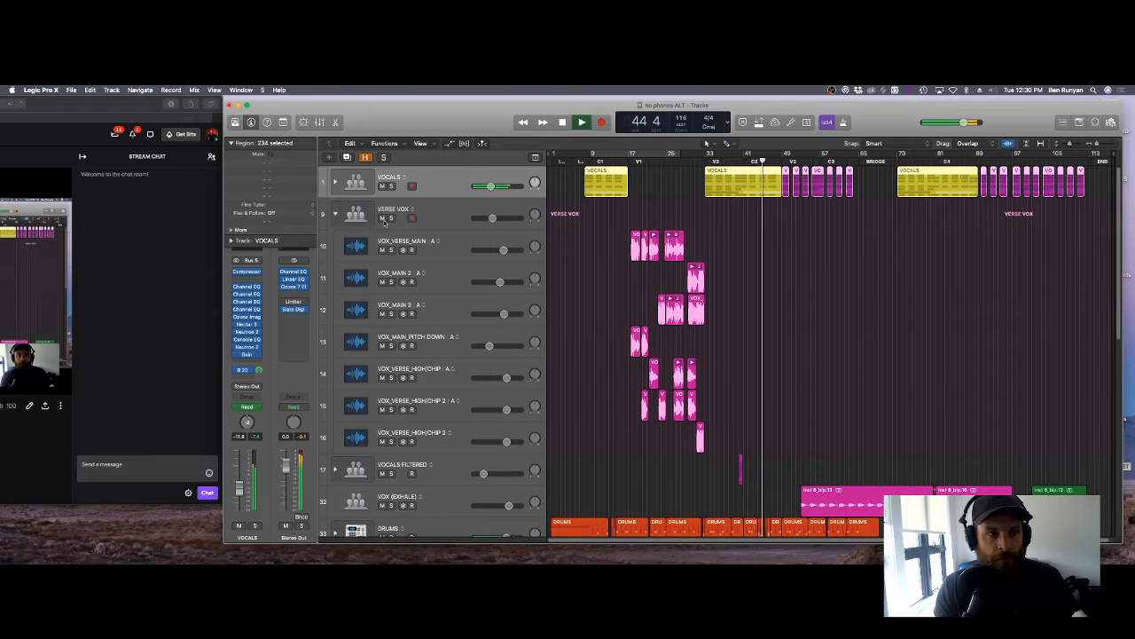
Step: Expand the VOCALS stack to review its chorus regions around sections V3 and C3 in a closer view
scroll(435, 241, "down", 15)
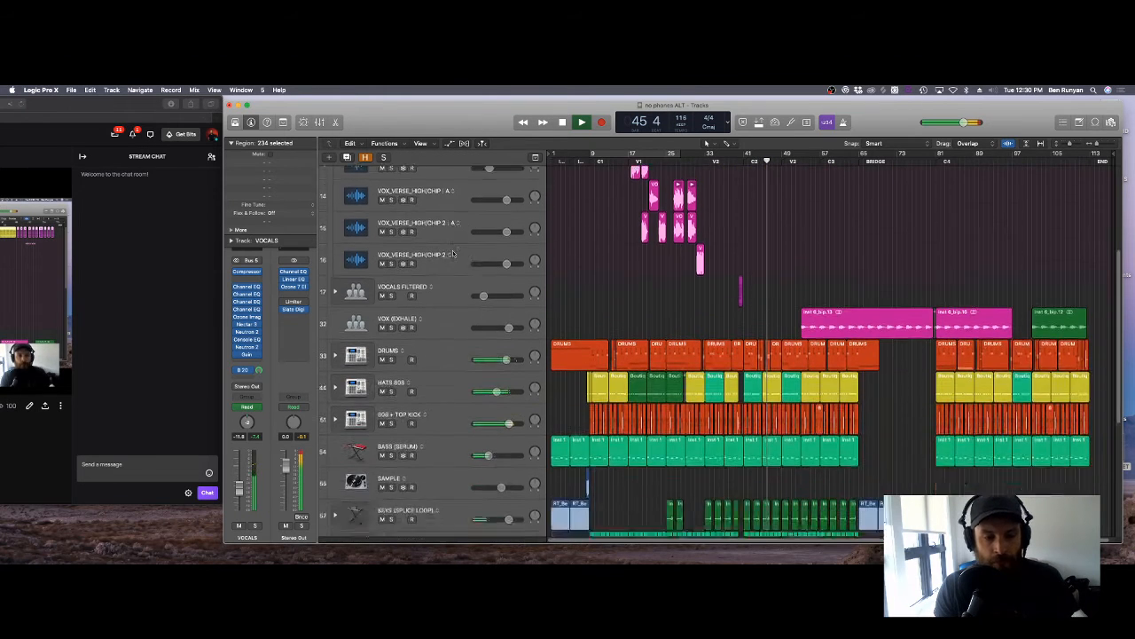
scroll(475, 271, "up", 15)
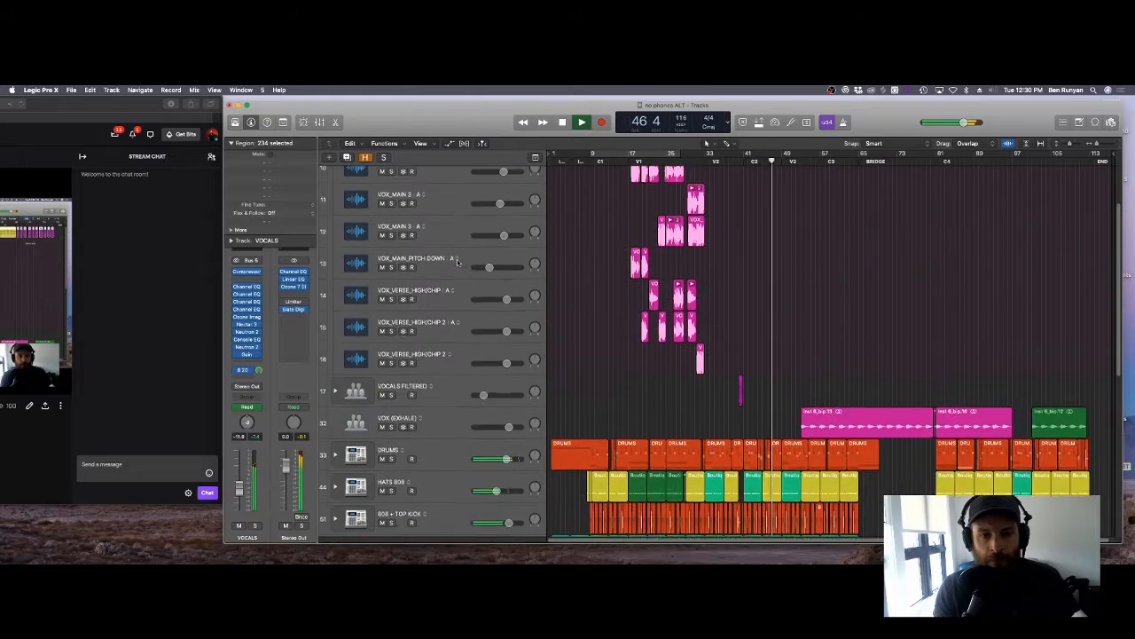
key("super+Right")
key("super+Right")
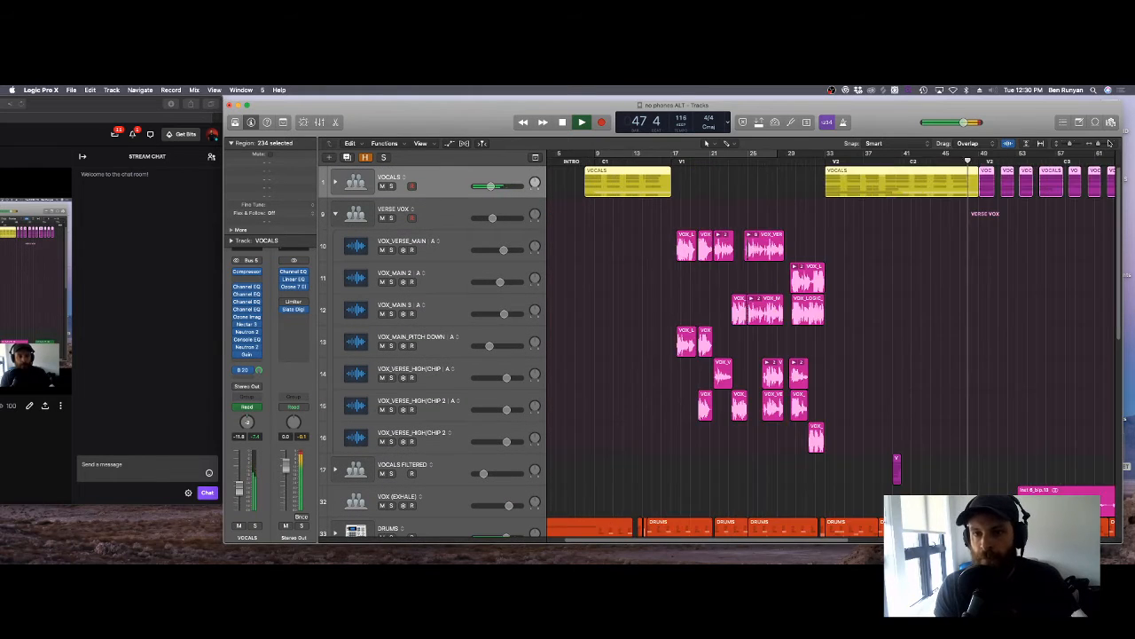
left_click_drag(691, 543, 862, 542)
left_click(336, 183)
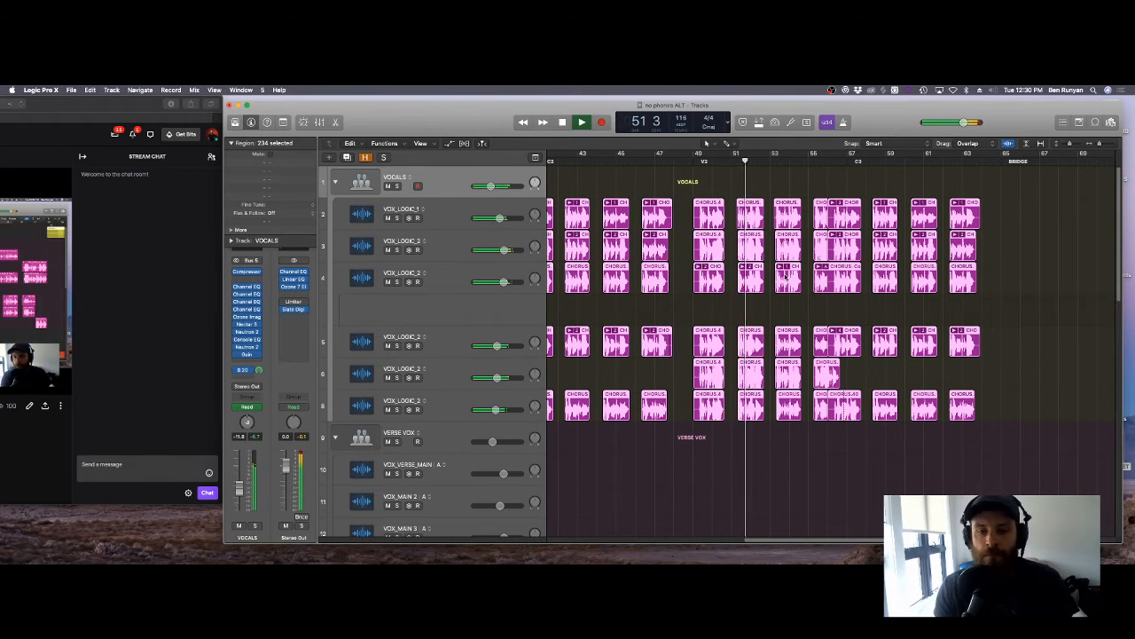
Step: Solo the VOX (EXHALE) track and listen to its long region through section C3
scroll(786, 276, "down", 10)
scroll(786, 276, "down", 1)
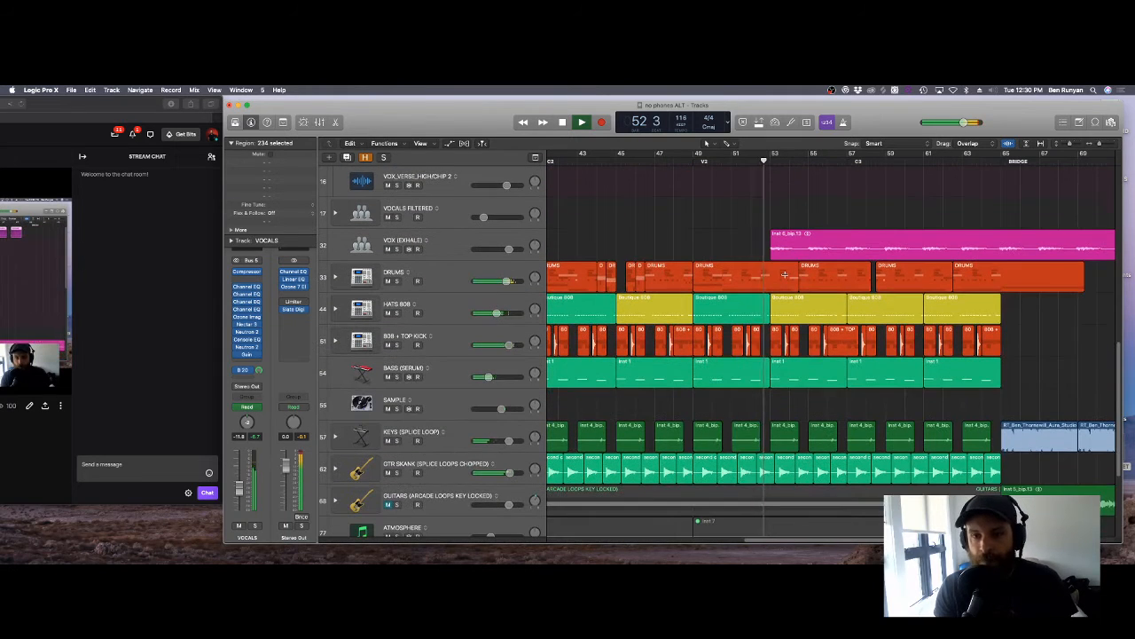
left_click(397, 249)
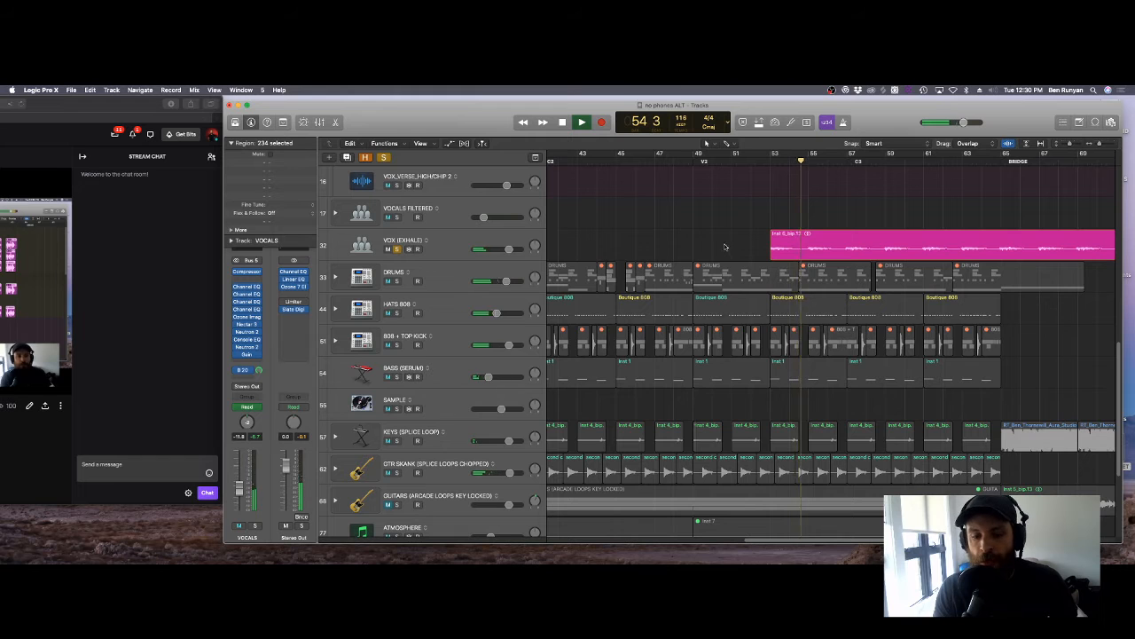
scroll(761, 450, "right", 5)
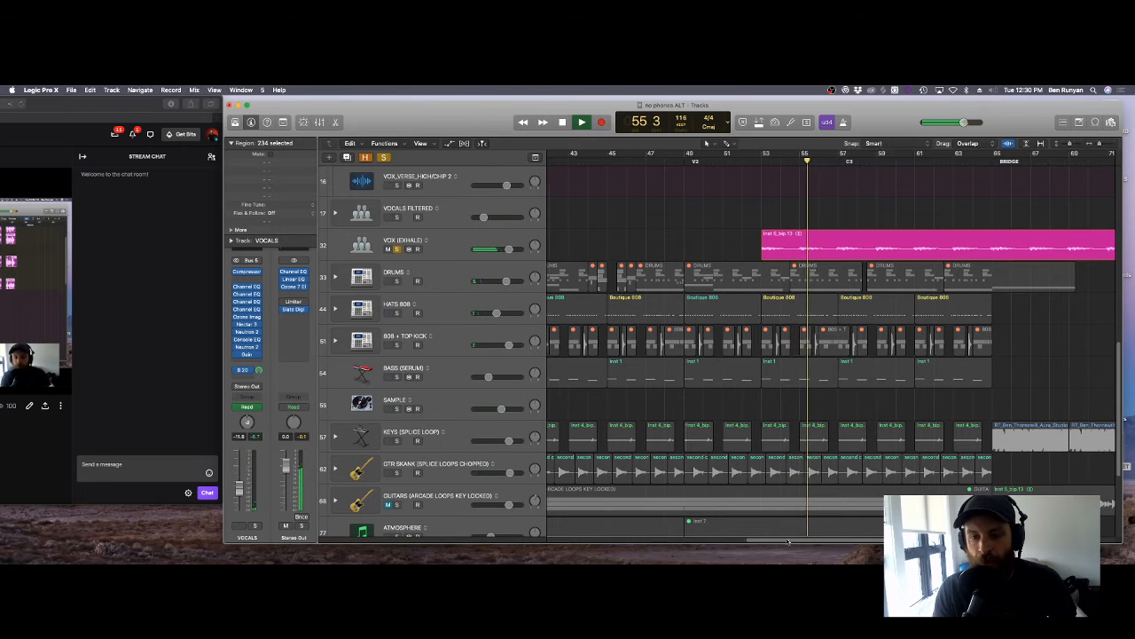
left_click(439, 249)
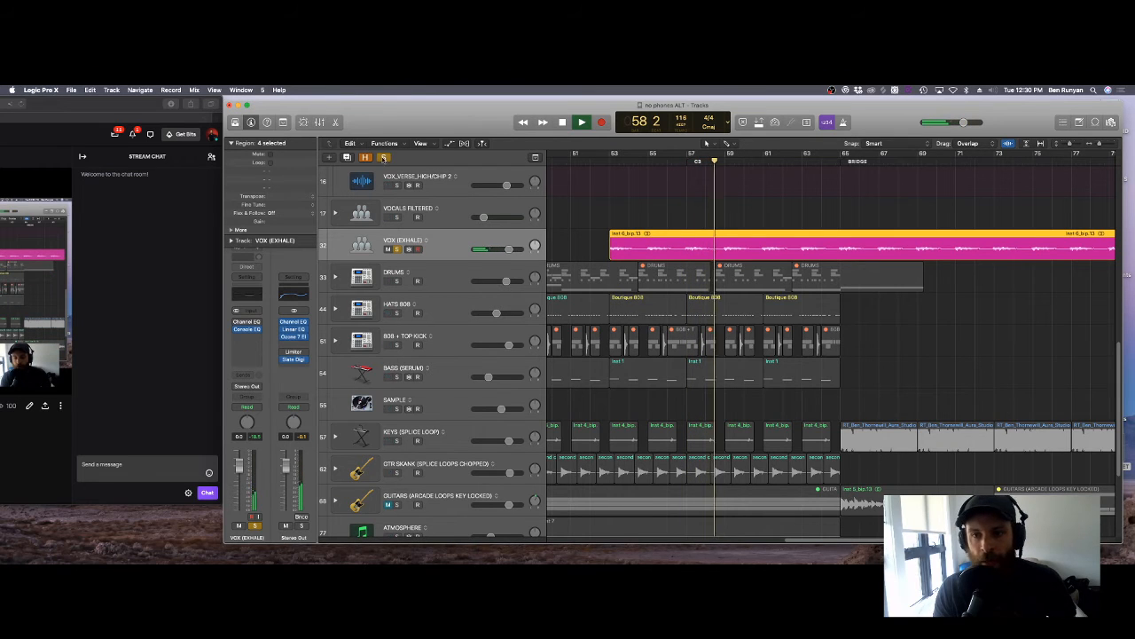
Step: Clear the VOX (EXHALE) solo and unmute the GUITARS (ARCADE LOOPS KEY LOCKED) stack
key("s")
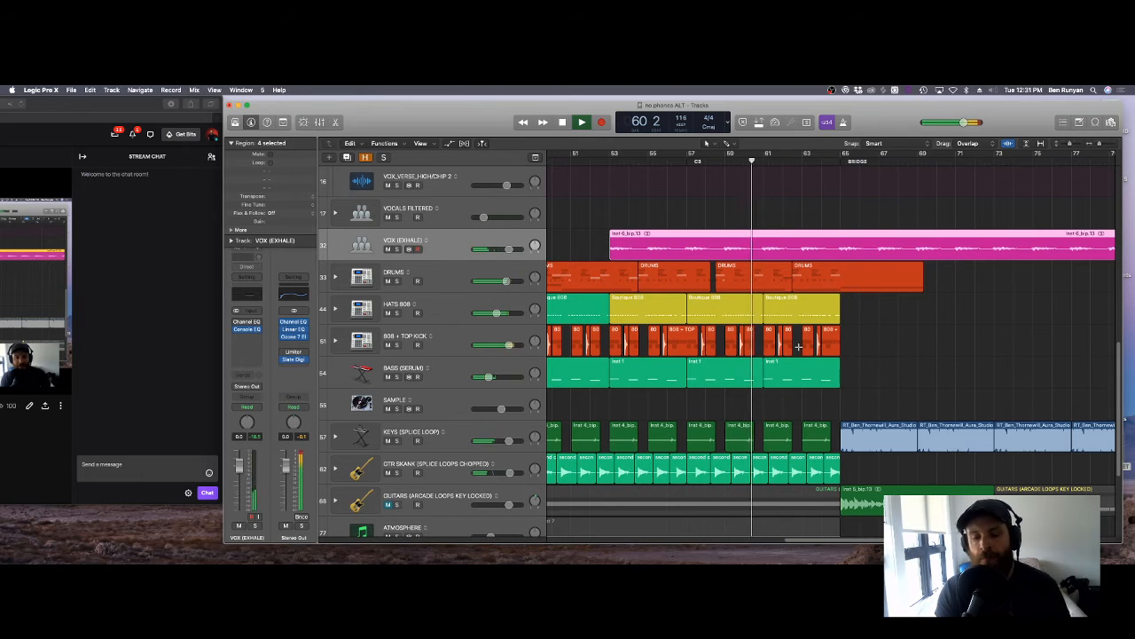
scroll(801, 353, "down", 3)
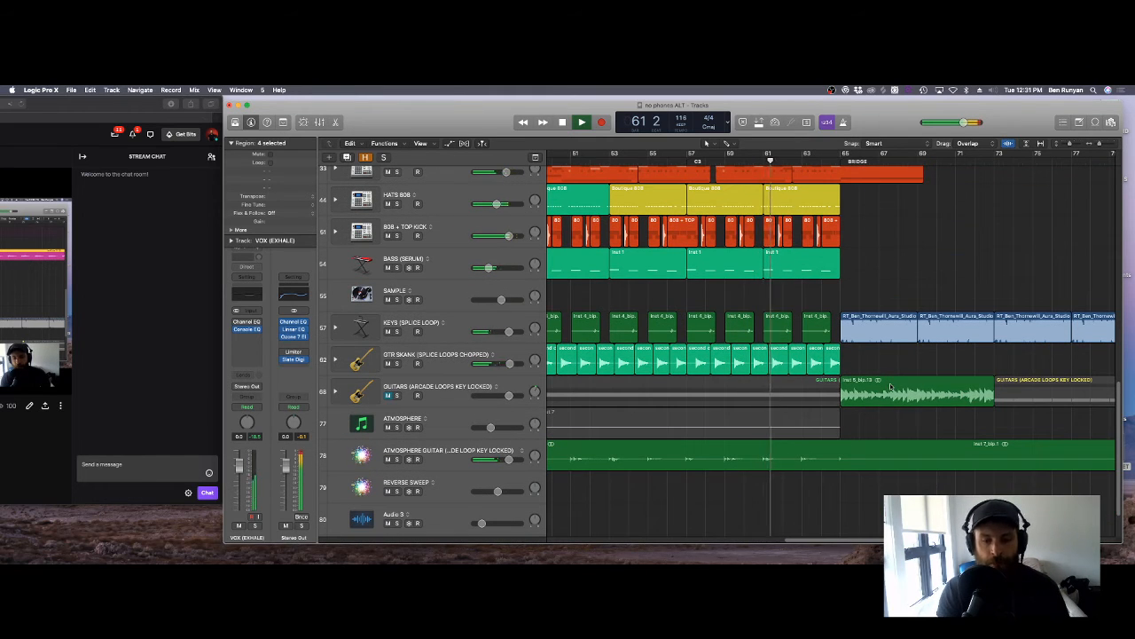
left_click(388, 396)
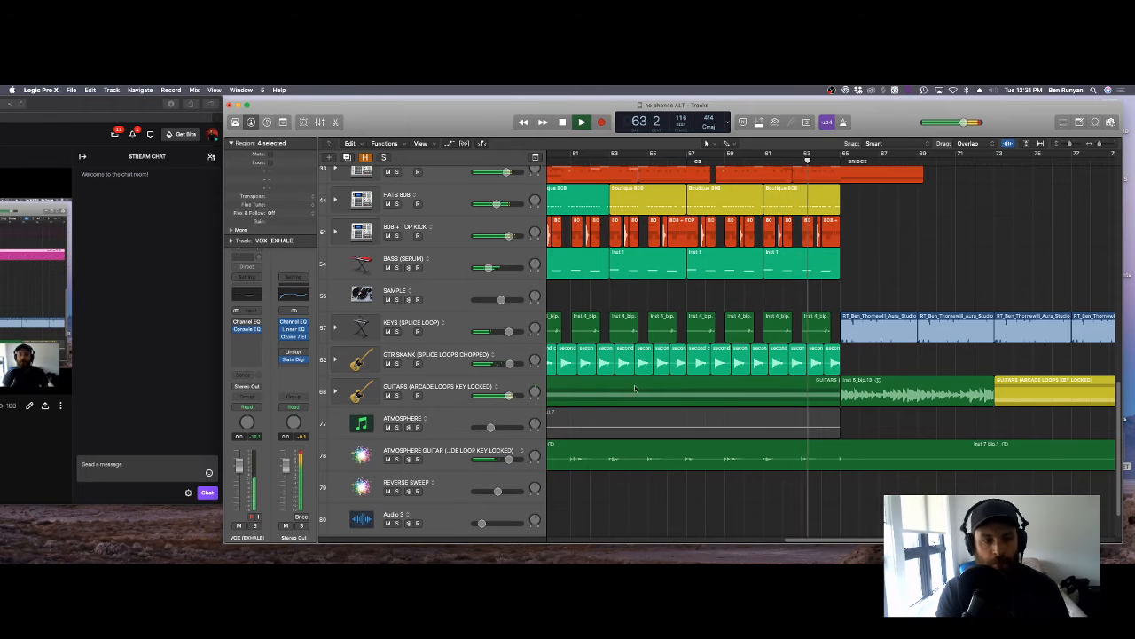
Step: Lower the Gain plug-in on the VOCALS stack to +5.4 dB while section C3 plays again
scroll(635, 389, "up", 15)
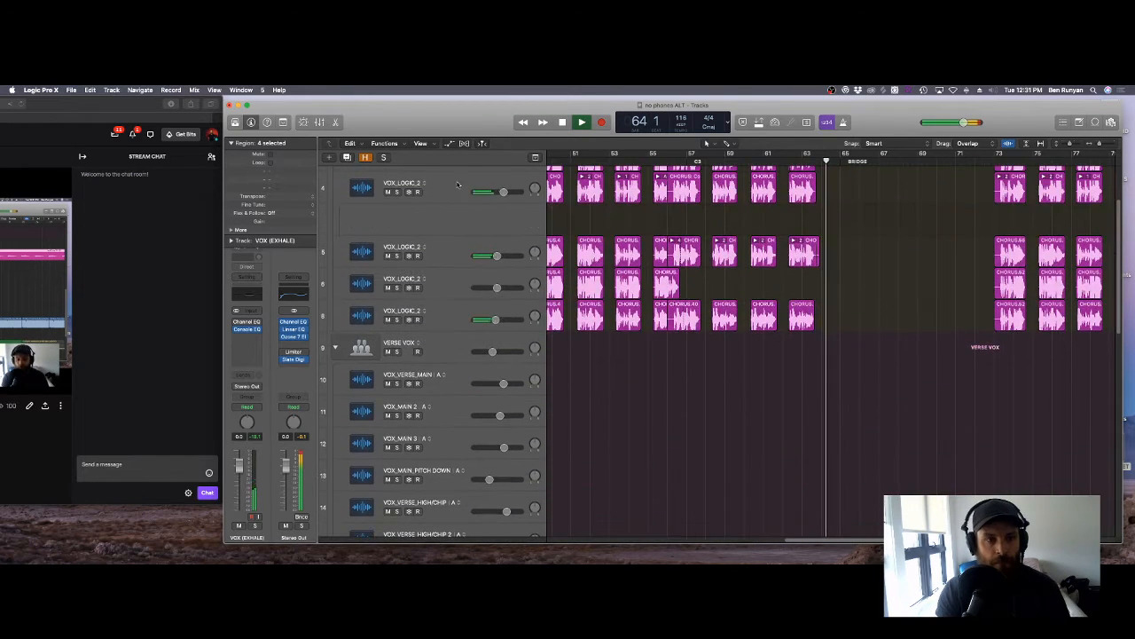
scroll(457, 184, "up", 3)
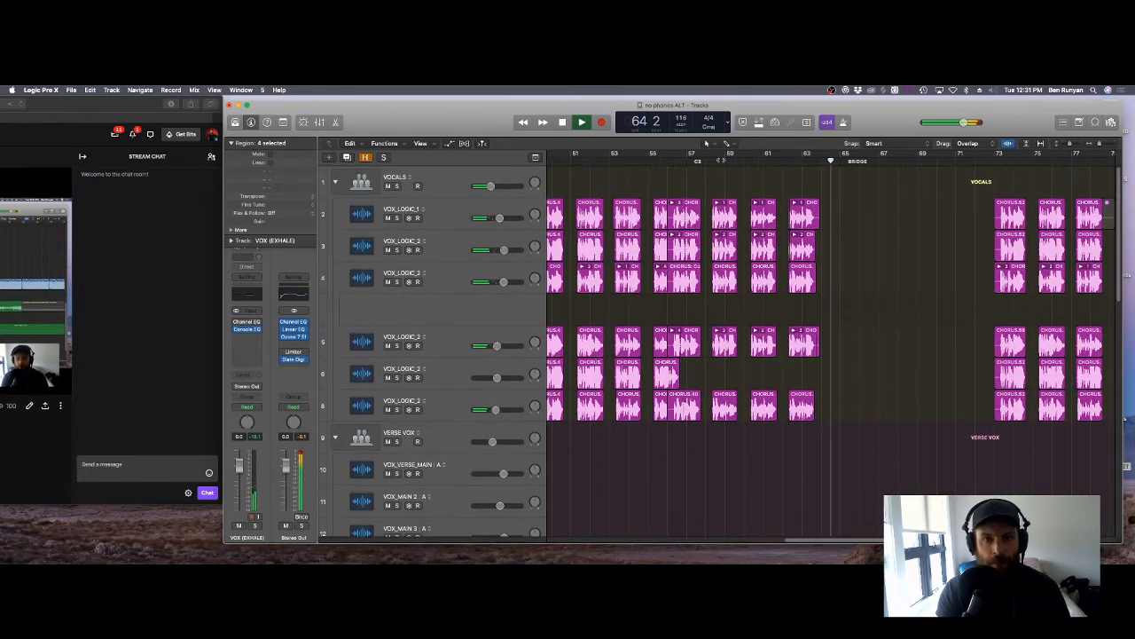
left_click(433, 190)
left_click(247, 355)
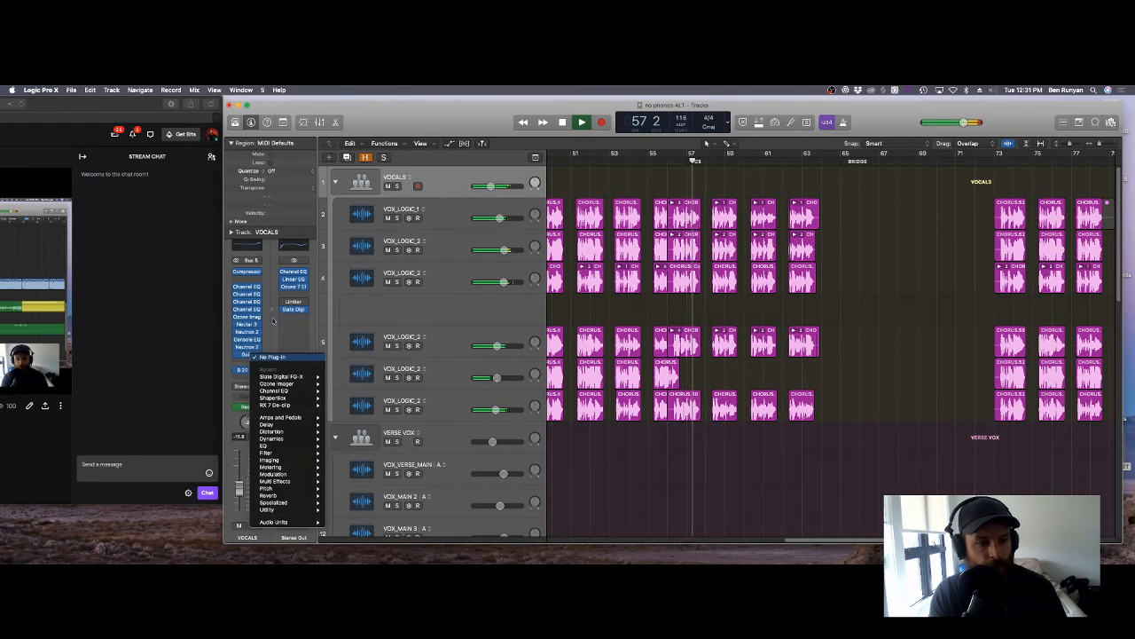
left_click(274, 320)
left_click(245, 354)
left_click_drag(397, 215, 400, 224)
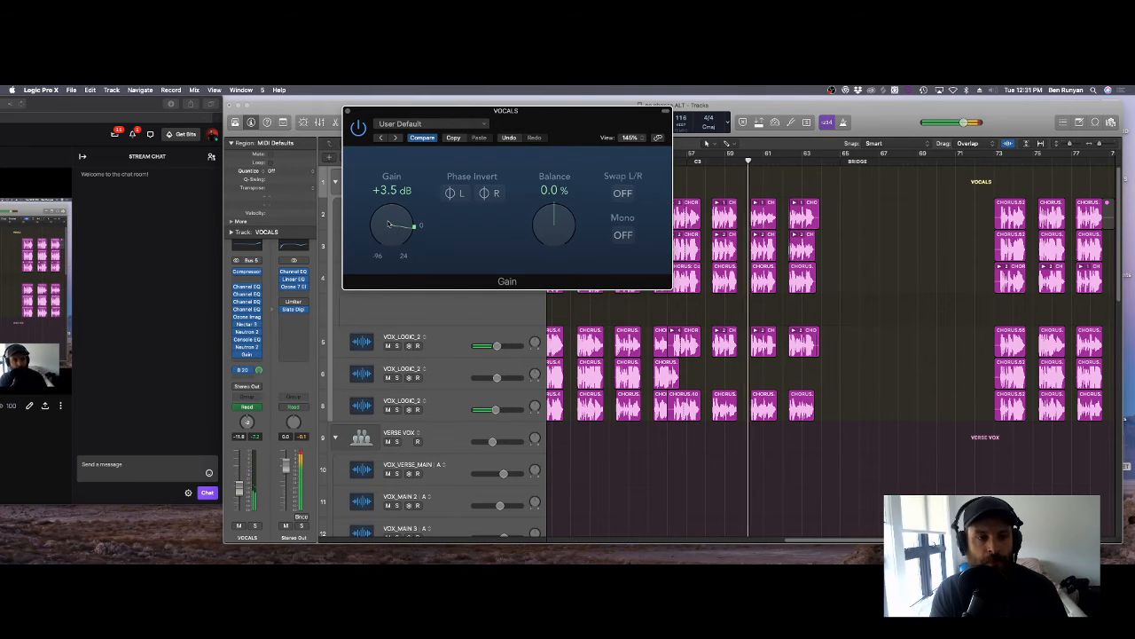
left_click_drag(389, 223, 391, 221)
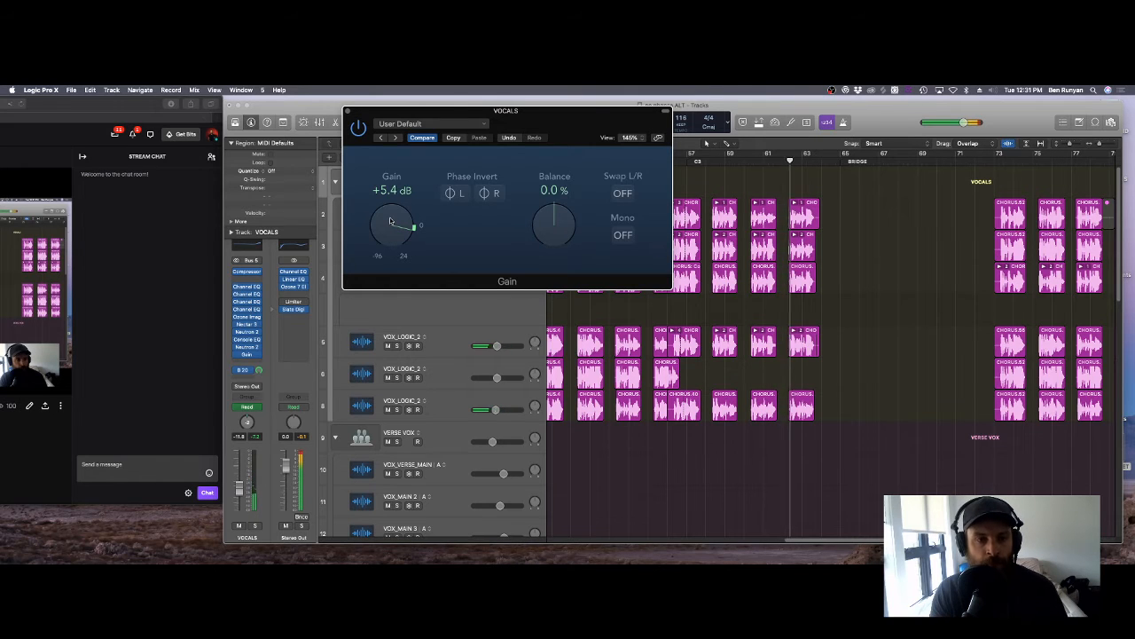
left_click(348, 111)
Step: Expand the KEYS (SPLICE LOOP) stack and briefly solo its PIANO track during the bridge
scroll(870, 304, "down", 3)
scroll(869, 305, "down", 15)
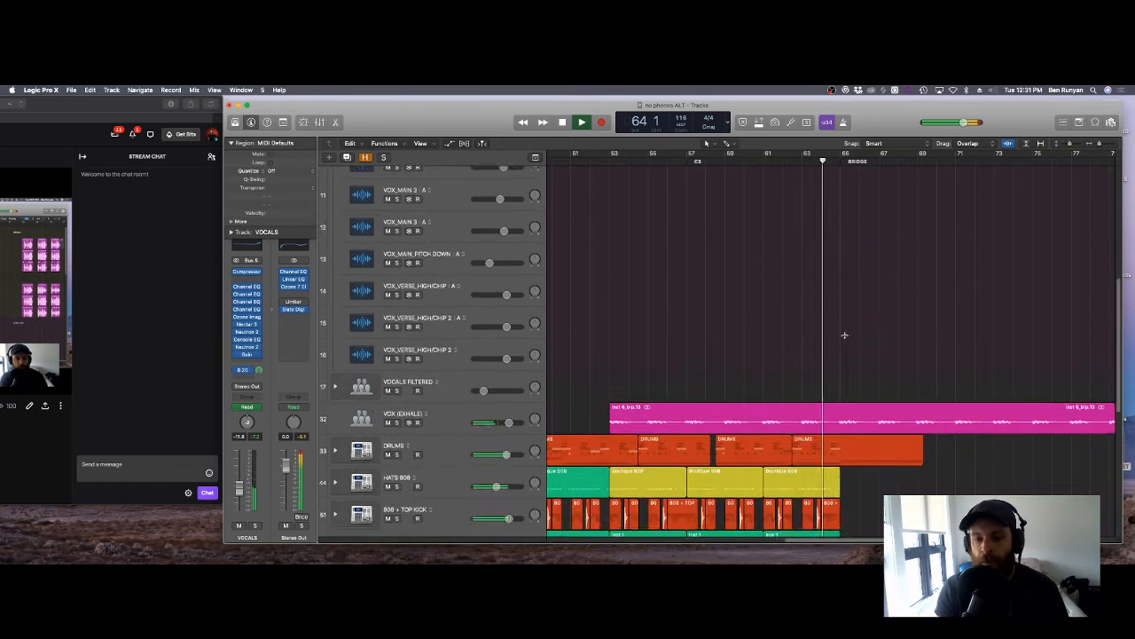
left_click(334, 315)
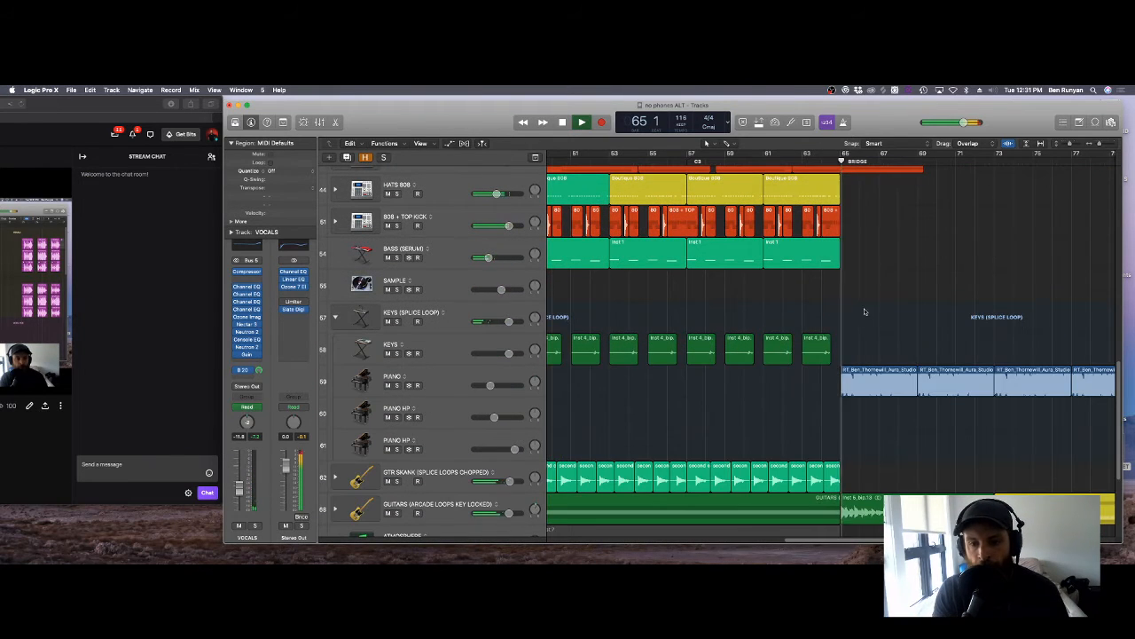
left_click_drag(815, 540, 842, 540)
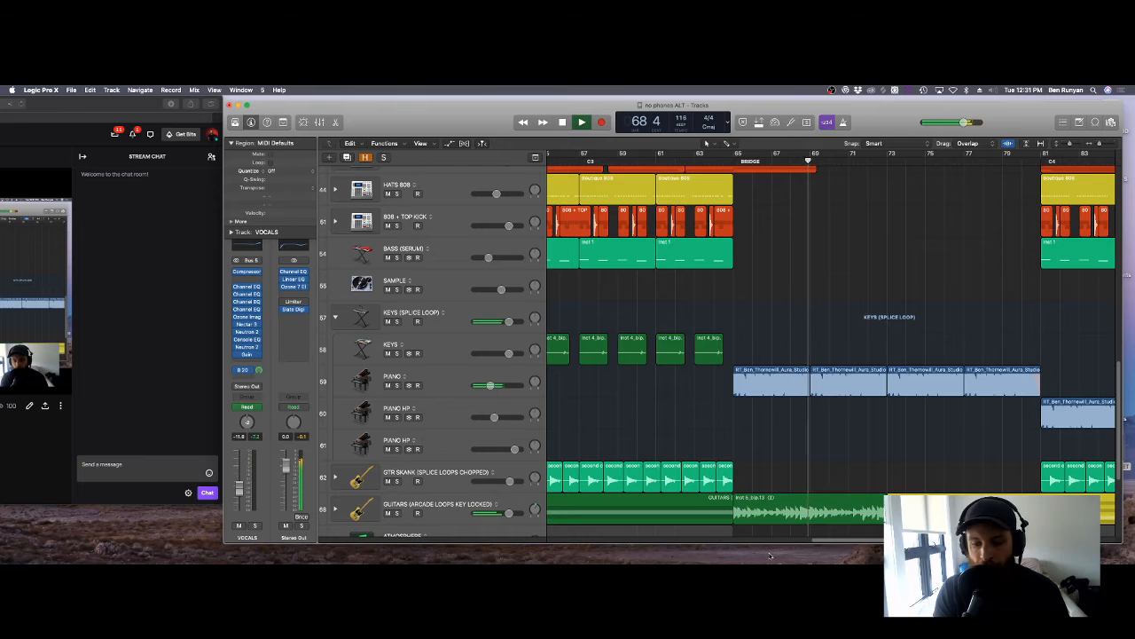
left_click_drag(824, 541, 852, 540)
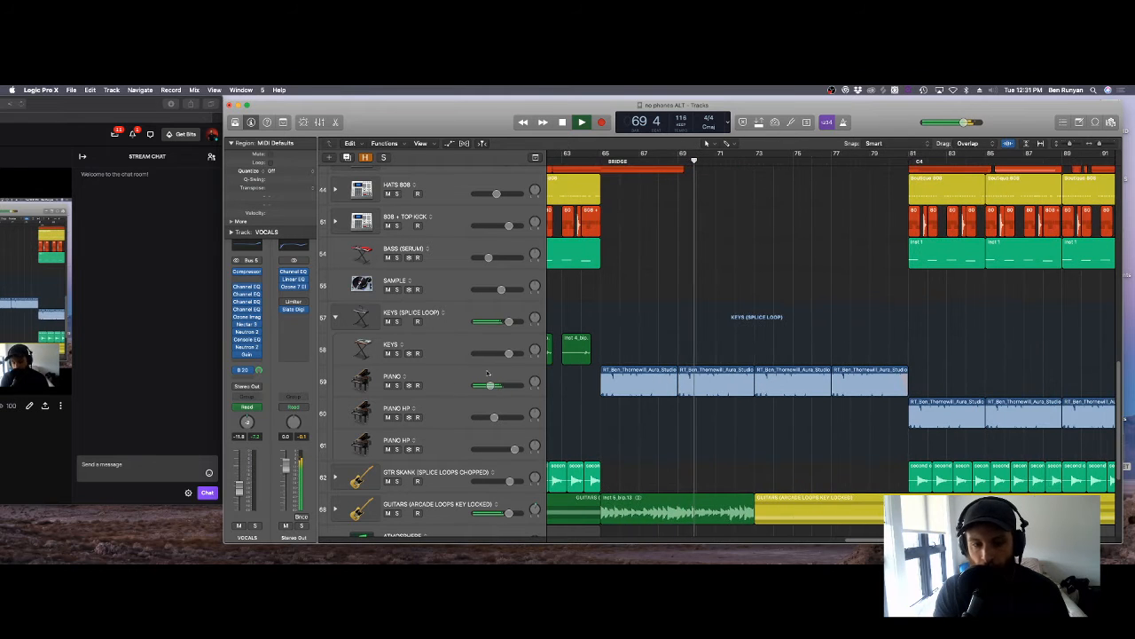
left_click(396, 385)
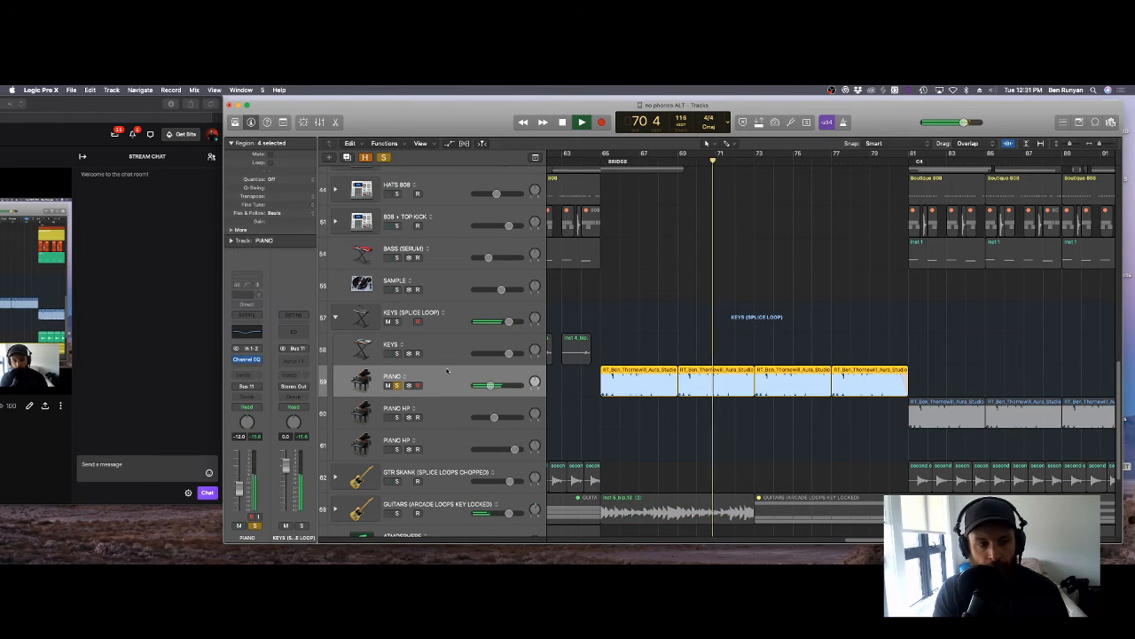
left_click(397, 385)
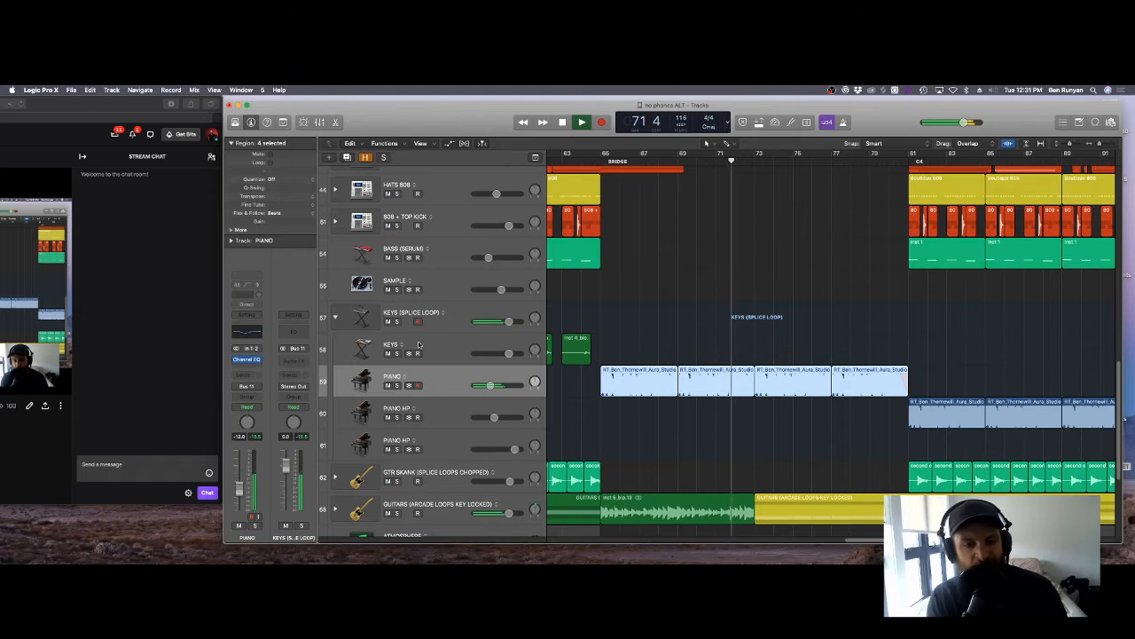
Step: Examine the guitar, chorus vocal and VOX (EXHALE) regions across the bridge while it plays towards section C4
scroll(634, 341, "down", 4)
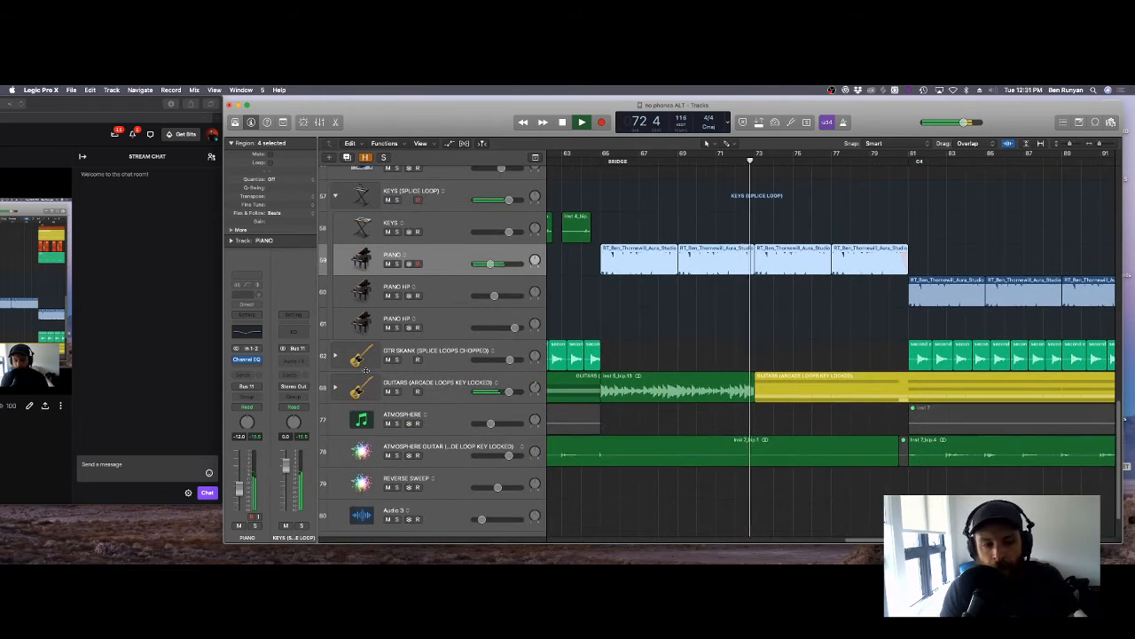
scroll(674, 393, "up", 6)
scroll(674, 393, "up", 15)
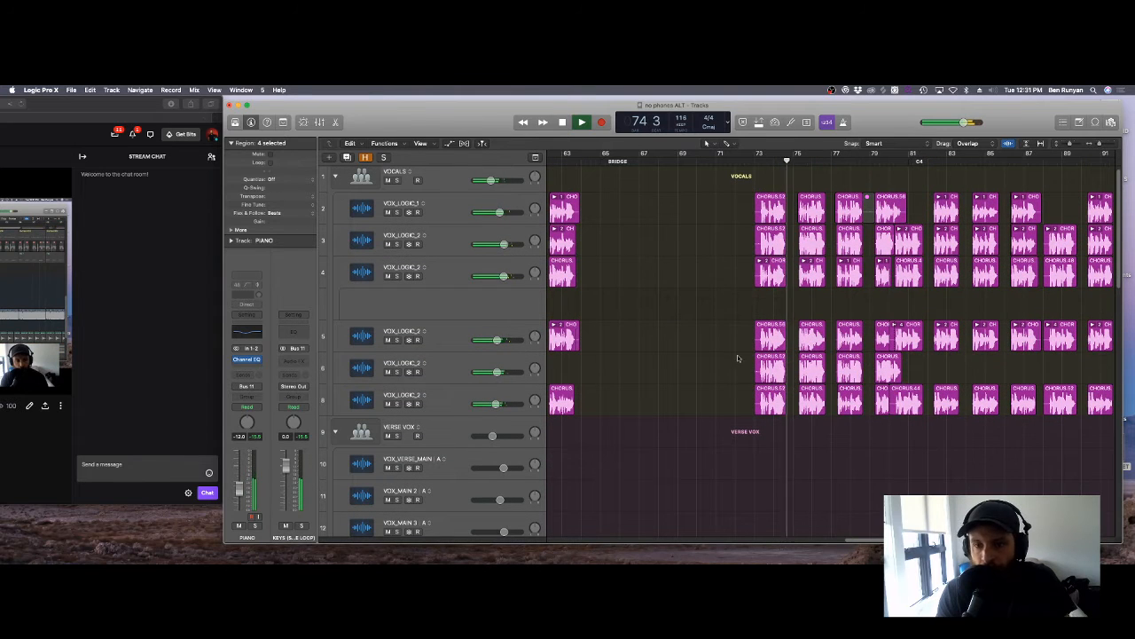
scroll(714, 296, "down", 8)
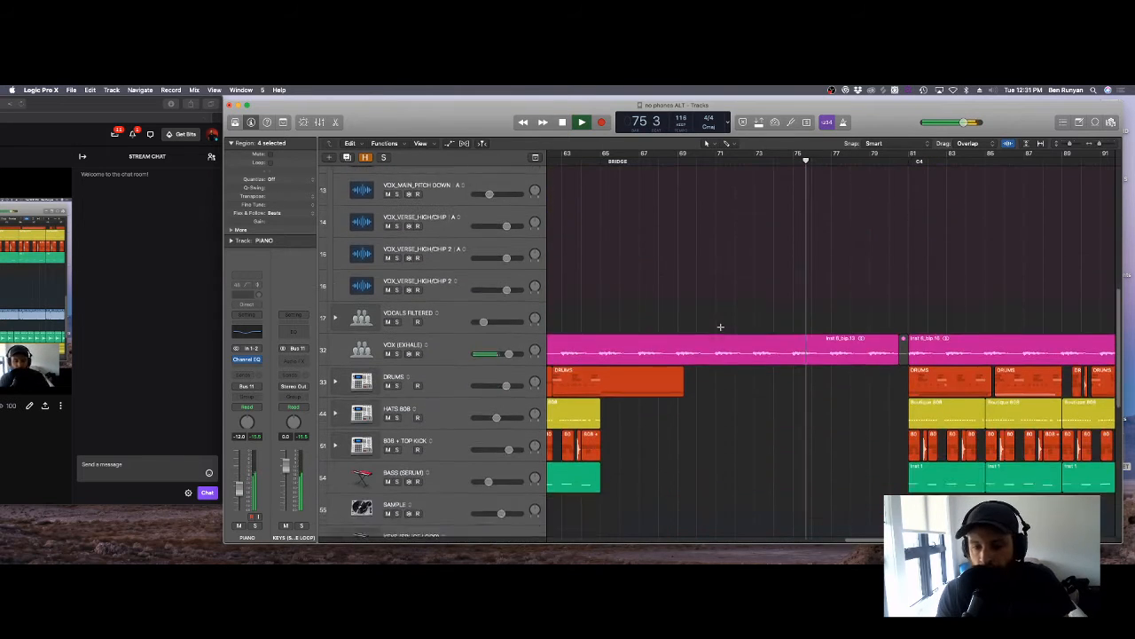
scroll(720, 326, "down", 3)
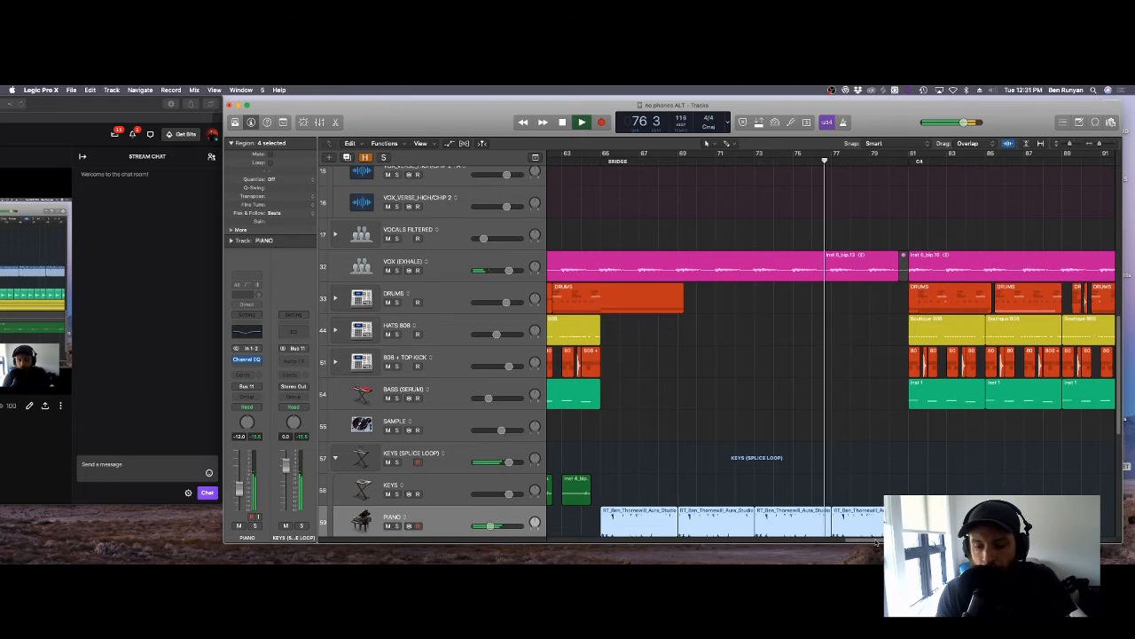
left_click_drag(876, 542, 904, 542)
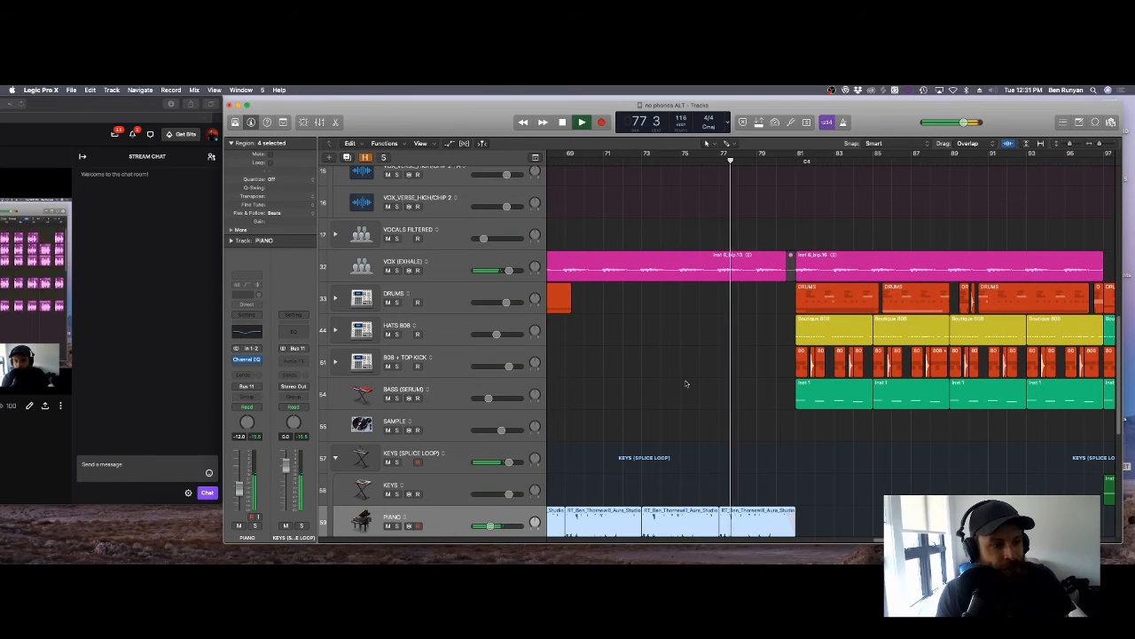
scroll(690, 382, "down", 7)
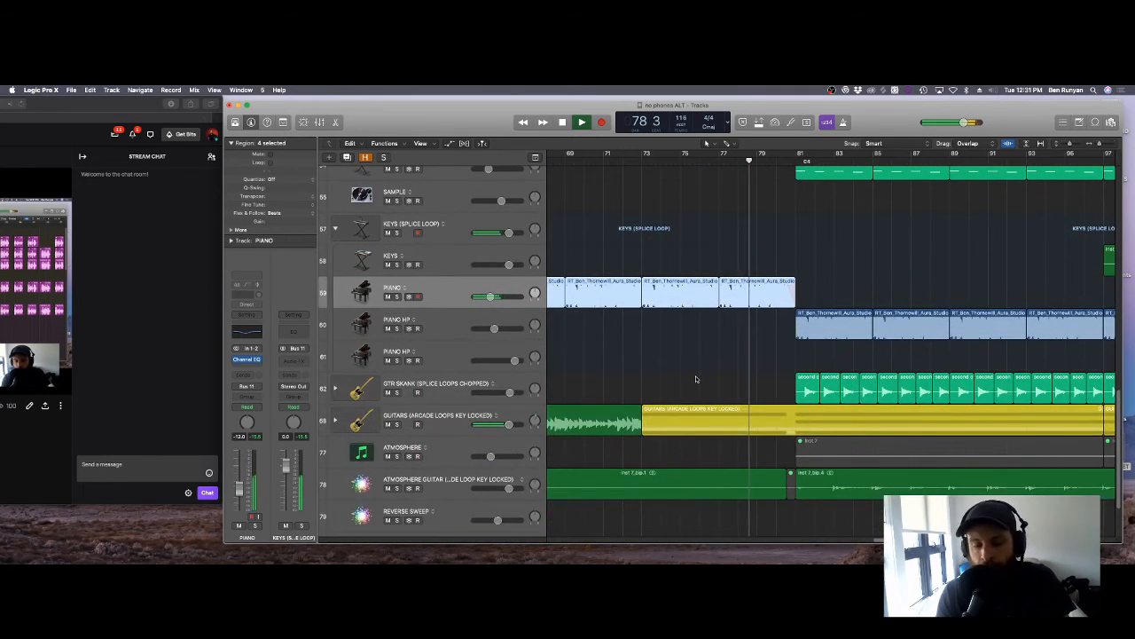
mouse_move(654, 560)
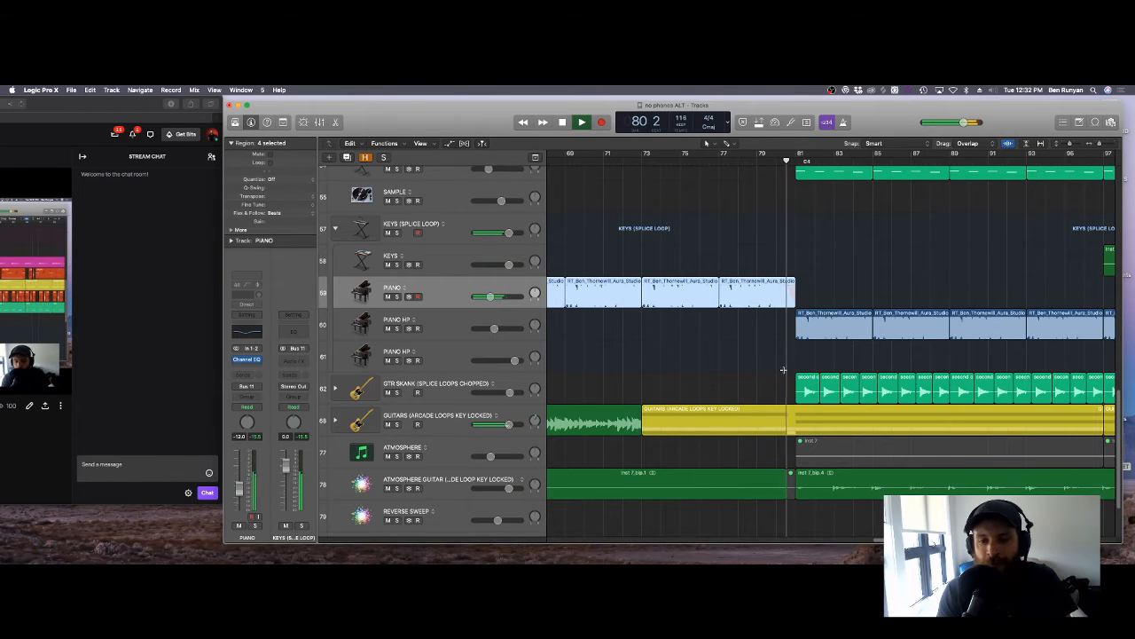
Step: Solo the PIANO track and return the playhead to bar 77, at the start of its last bridge region
key("space")
left_click(723, 167)
left_click(397, 296)
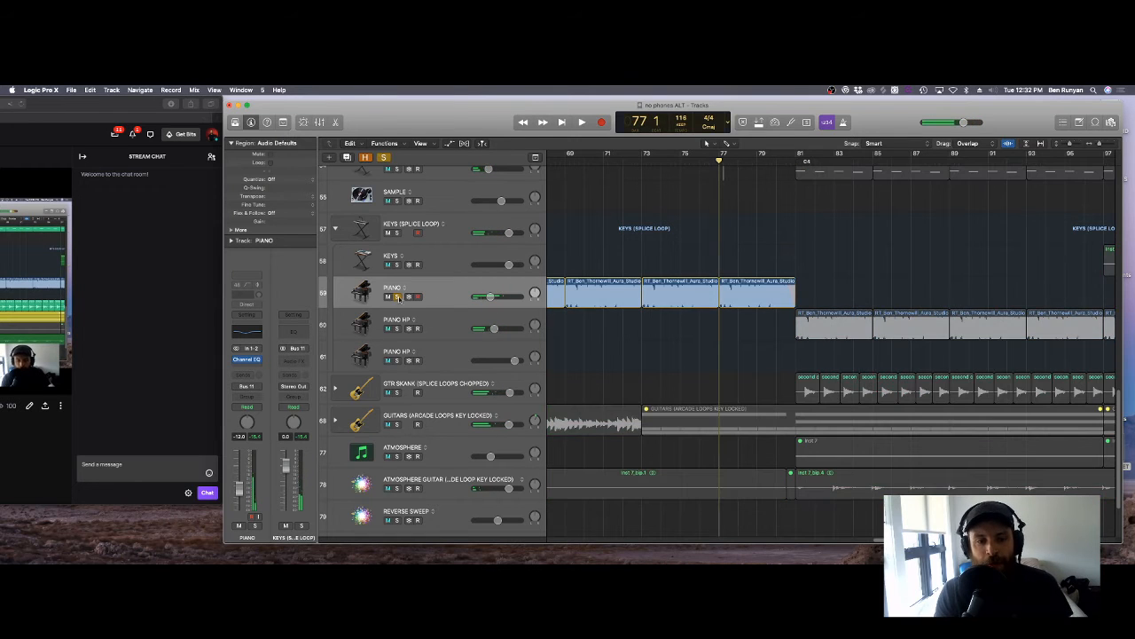
Step: Switch the ending of the last PIANO bridge region to the Fade type and play it up to C4
left_click(773, 285)
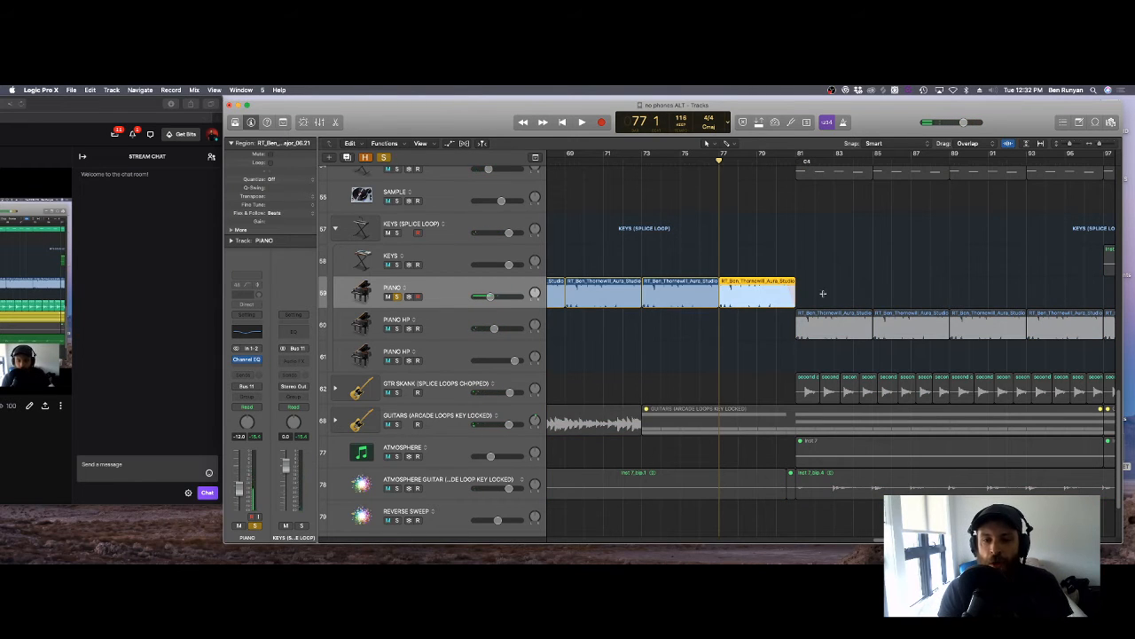
right_click(793, 286)
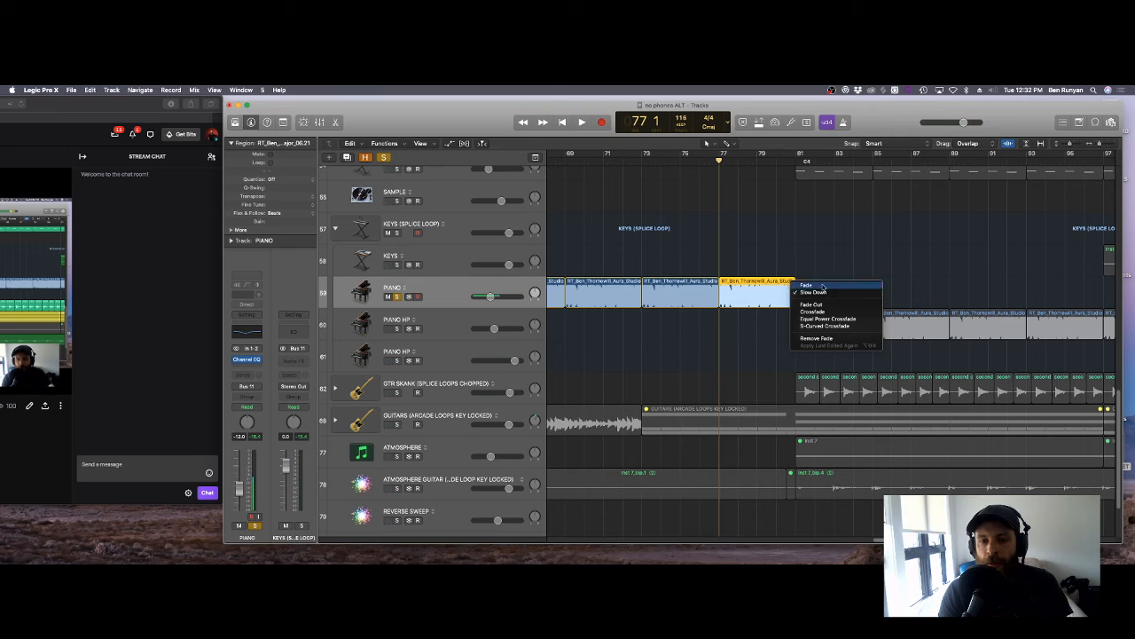
left_click(818, 286)
left_click(777, 163)
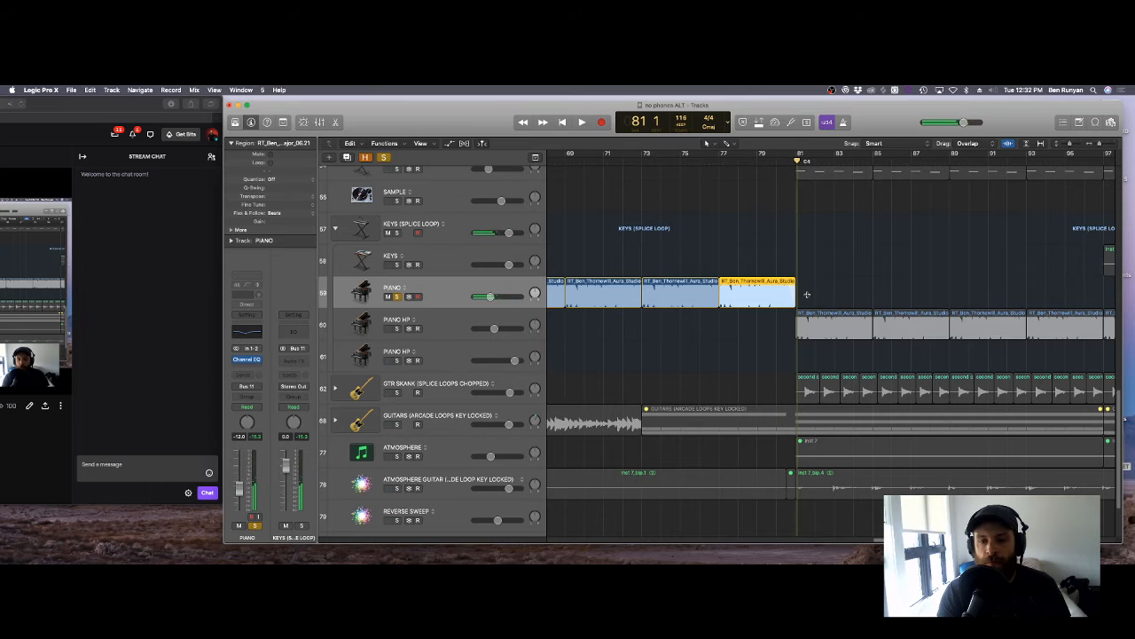
Step: Set the ending of the last PIANO bridge region back to Slow Down
right_click(792, 283)
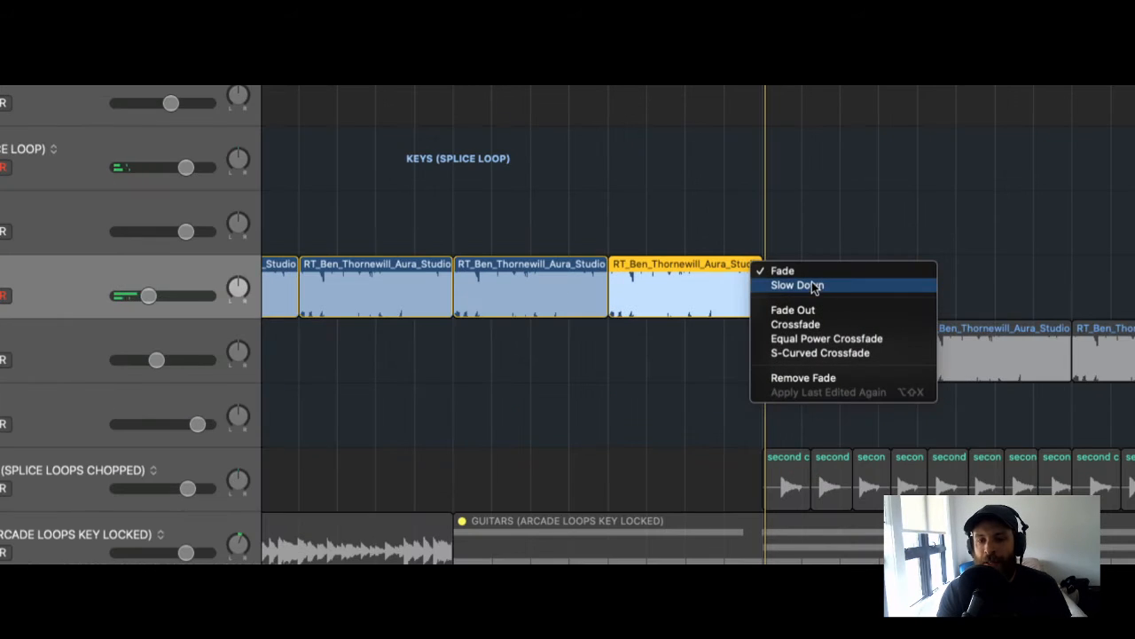
left_click(818, 292)
left_click(630, 250)
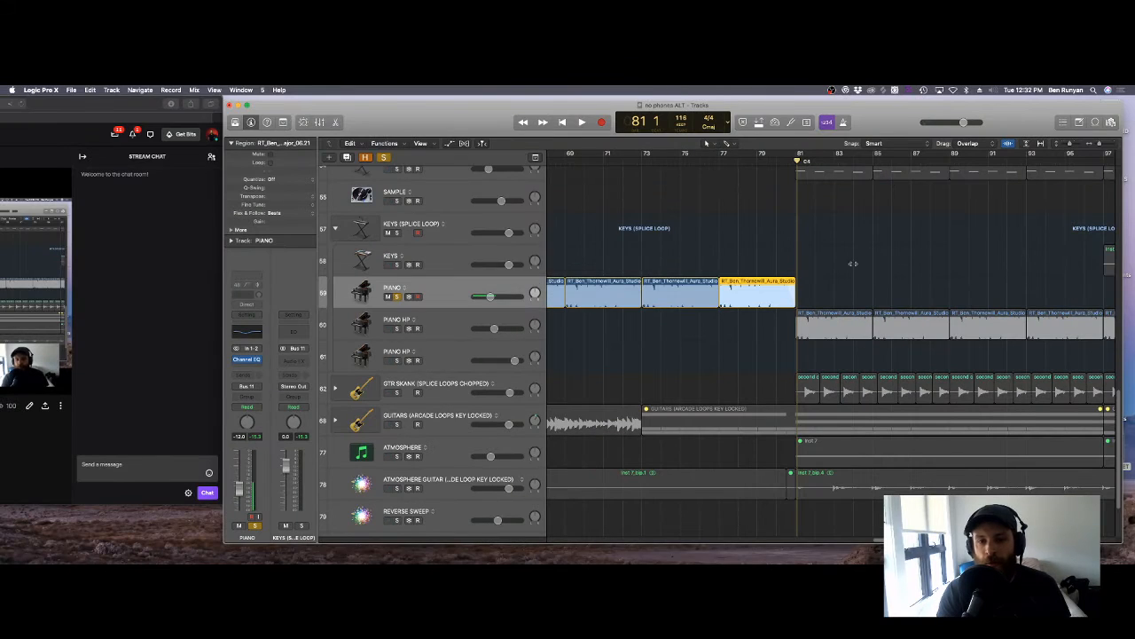
right_click(788, 283)
left_click(788, 281)
right_click(792, 283)
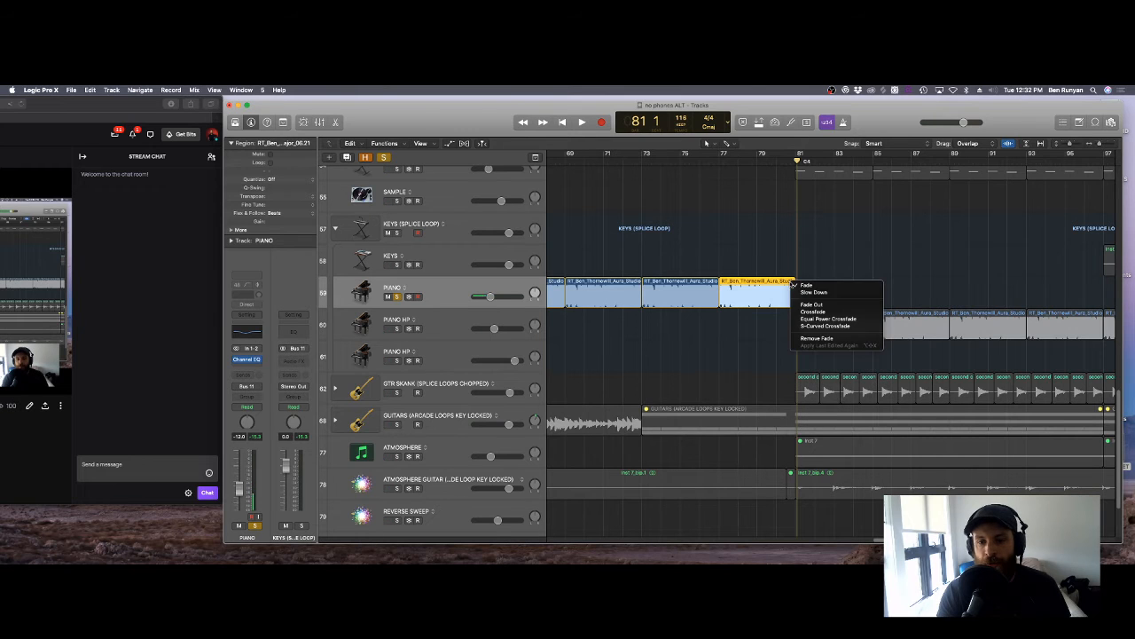
left_click(809, 293)
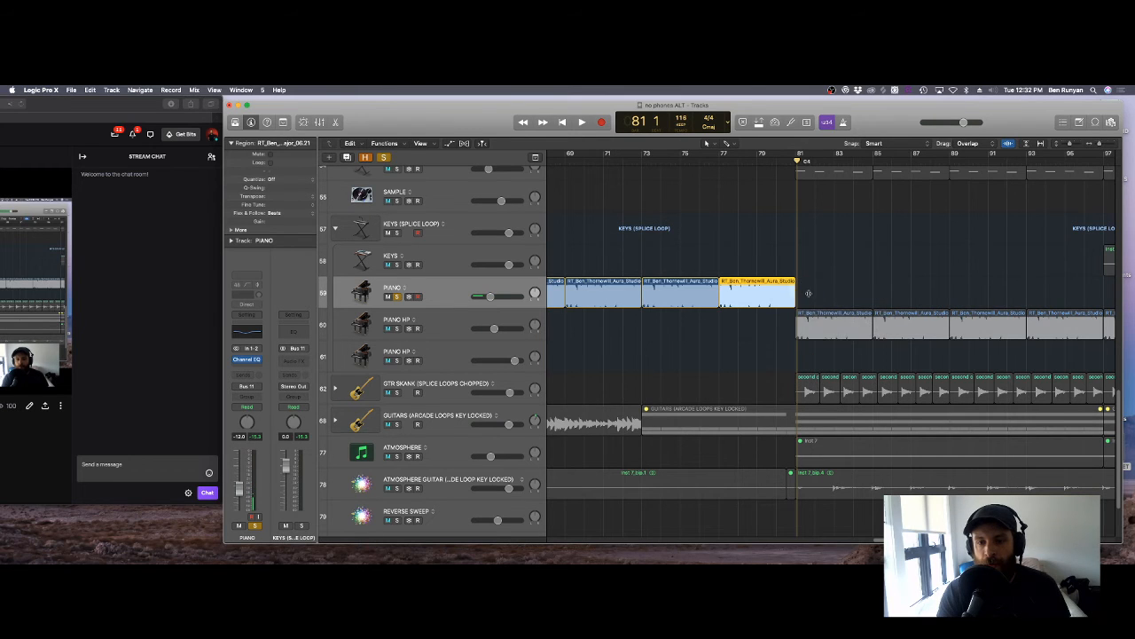
Step: Play the soloed piano's Slow Down ending up to C4, and clear the solo
left_click(745, 165)
key("space")
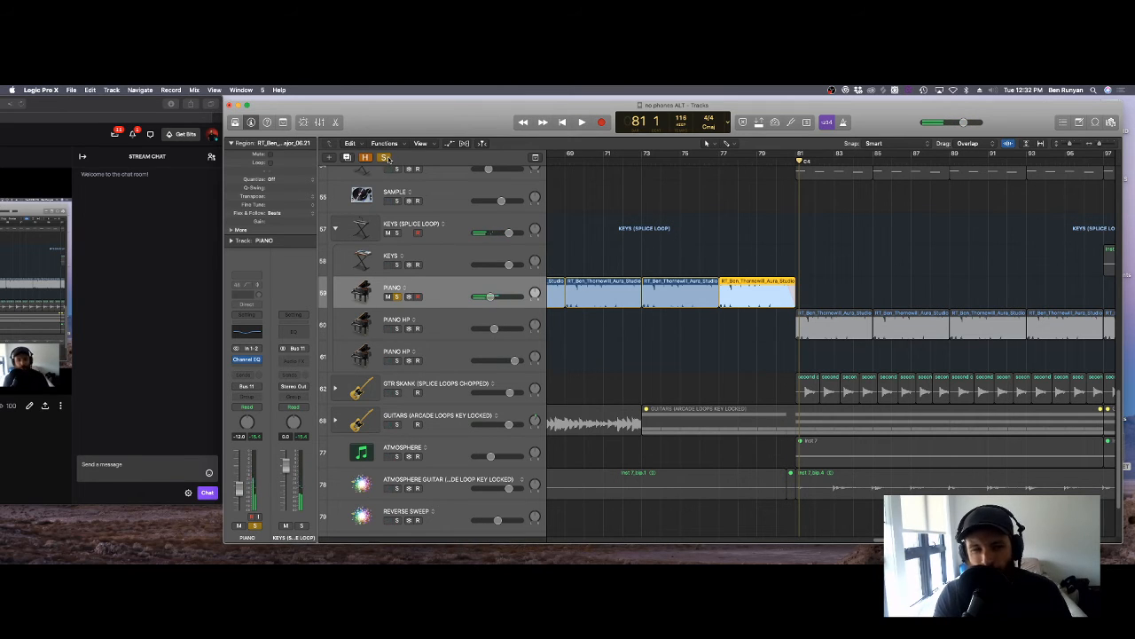
left_click(385, 157)
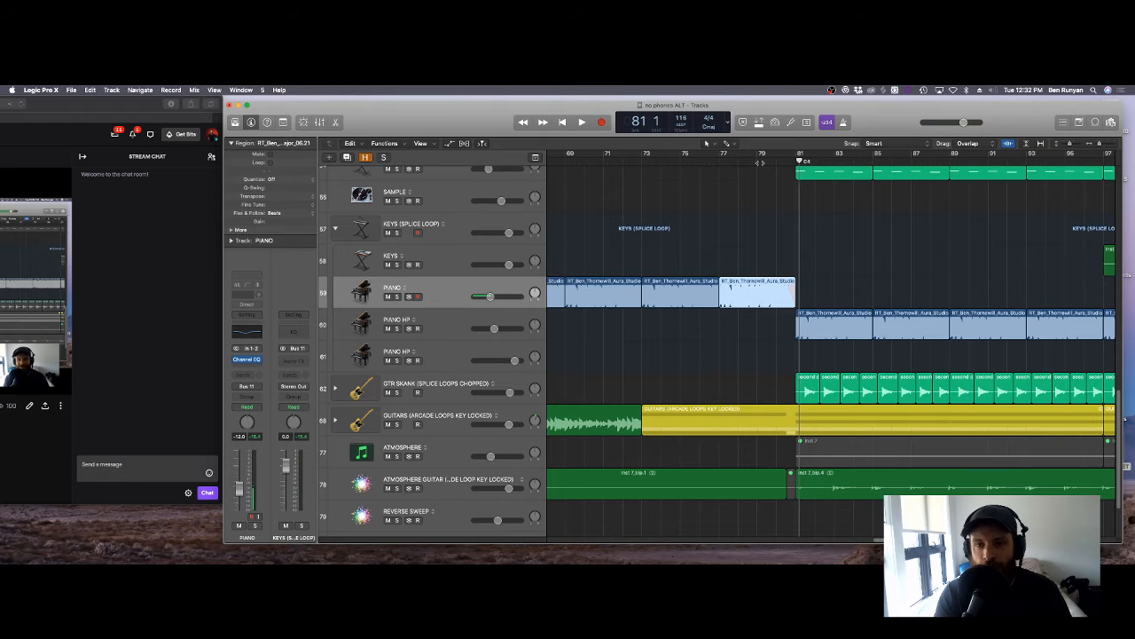
Step: Play the full mix from bar 79 into section C4 while viewing the VOX (EXHALE), drum and bass regions
left_click(760, 163)
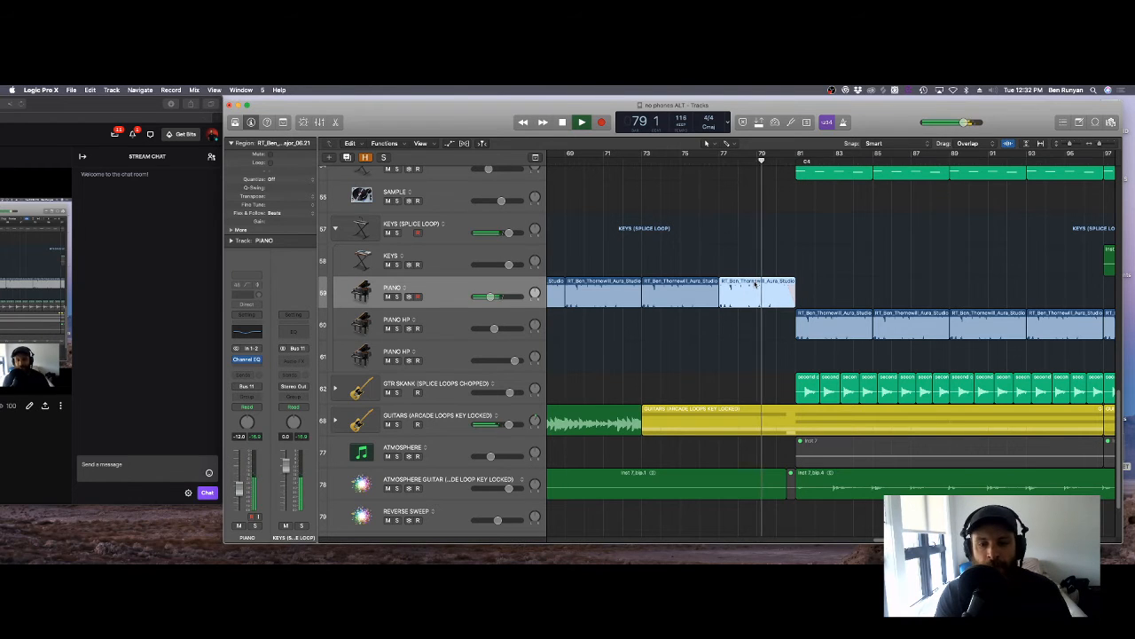
scroll(755, 284, "down", 3)
scroll(753, 281, "up", 5)
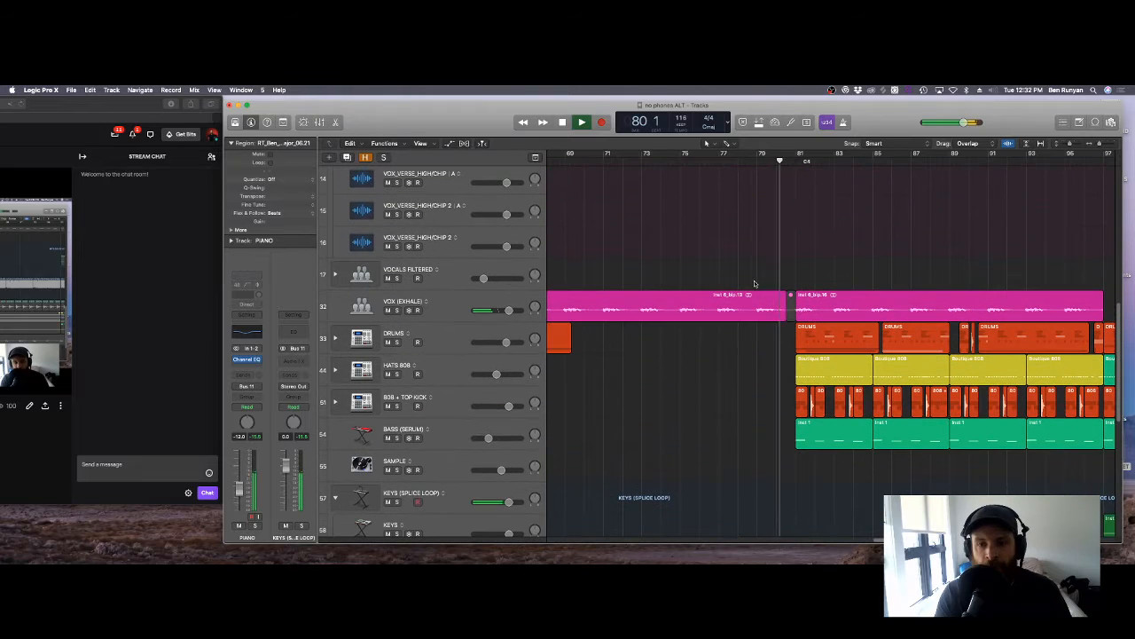
scroll(751, 279, "down", 2)
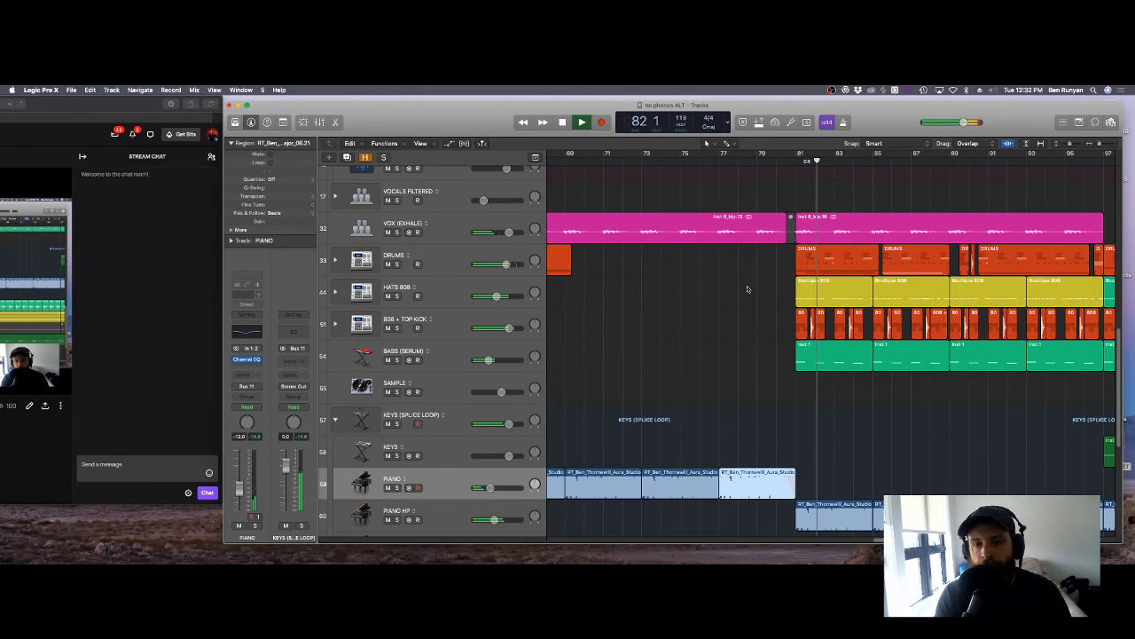
key("space")
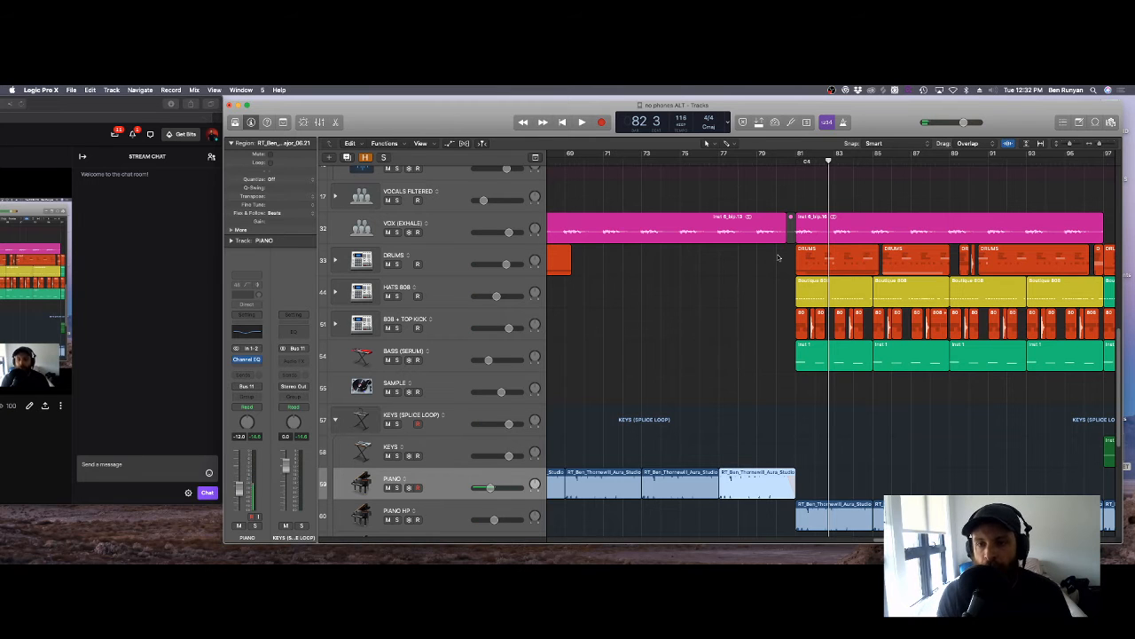
Step: Solo VOX (EXHALE) briefly while playing the second half of the bridge, and clear its solo
left_click_drag(1102, 143, 1097, 143)
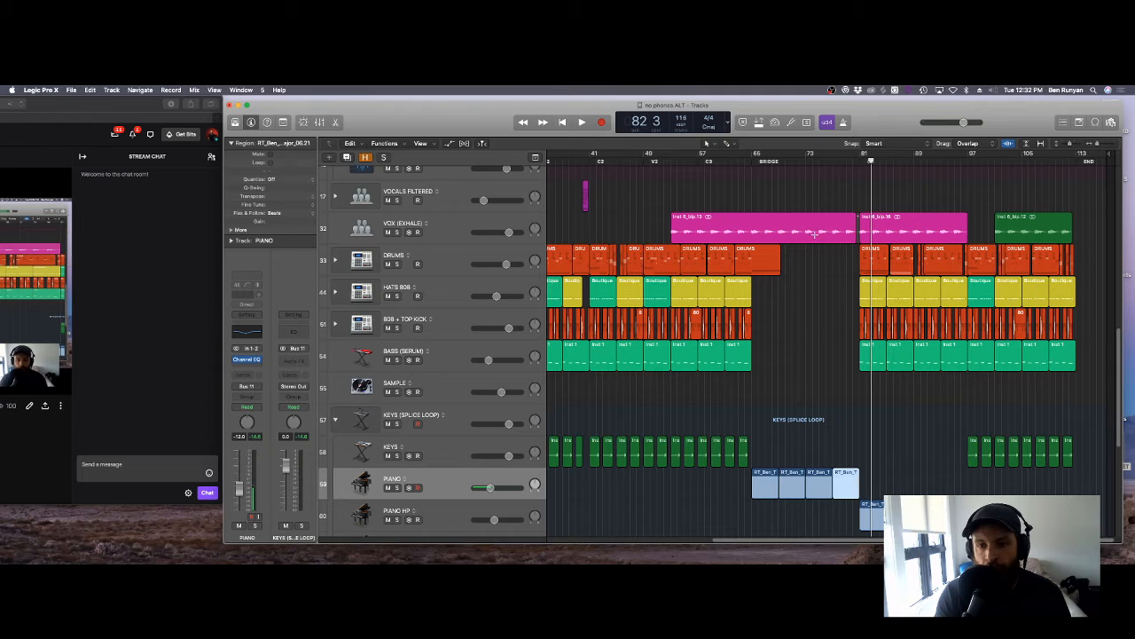
left_click(396, 232)
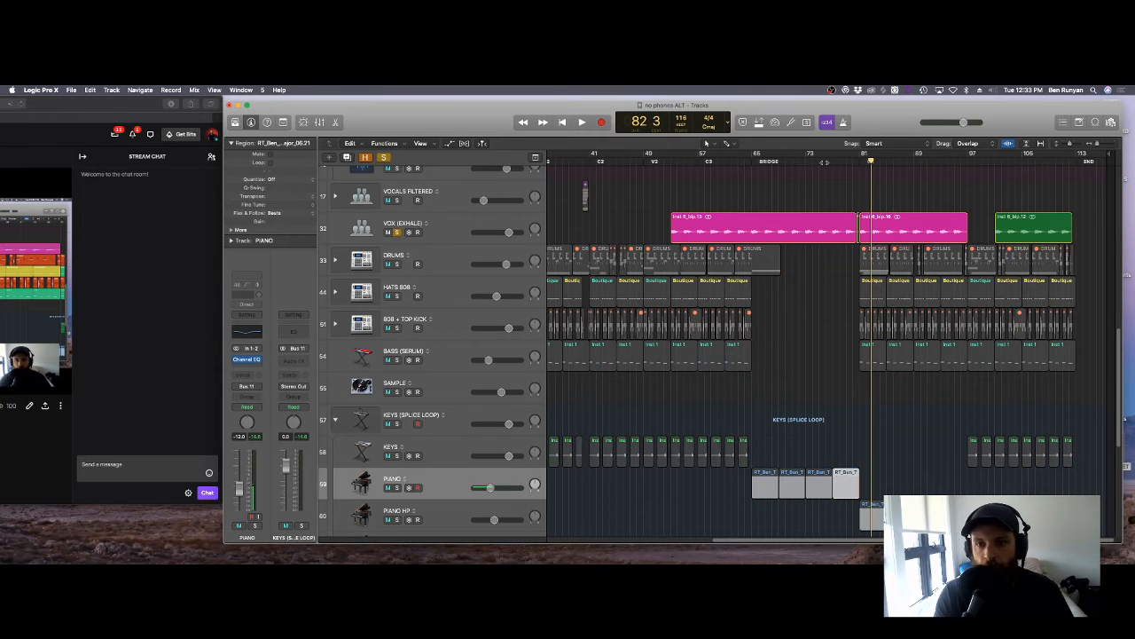
key("space")
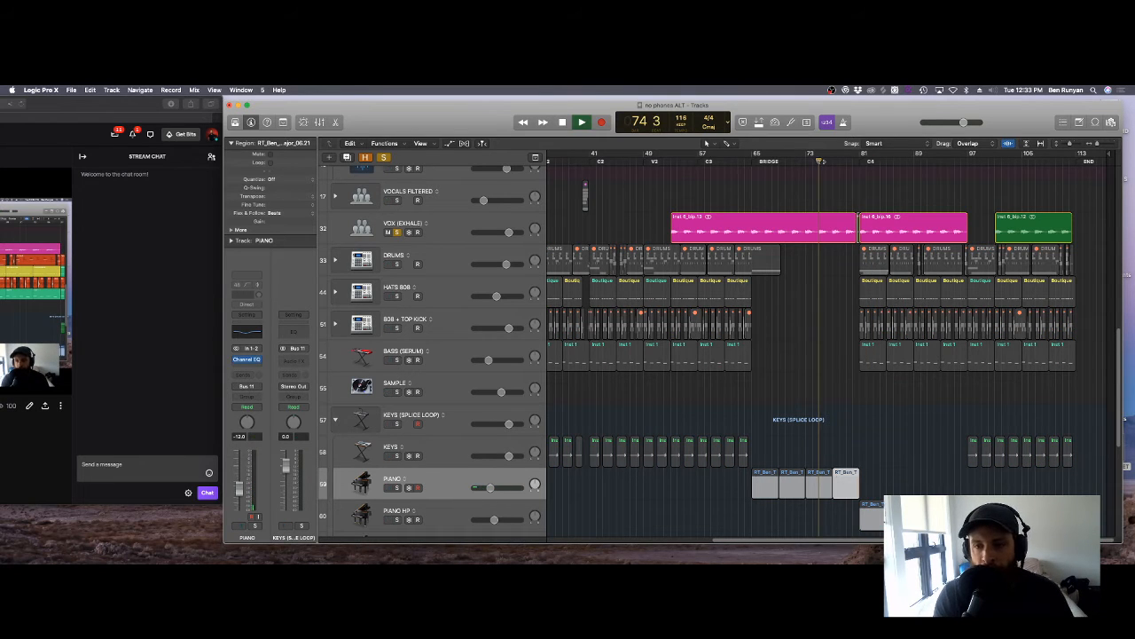
left_click(396, 235)
key("space")
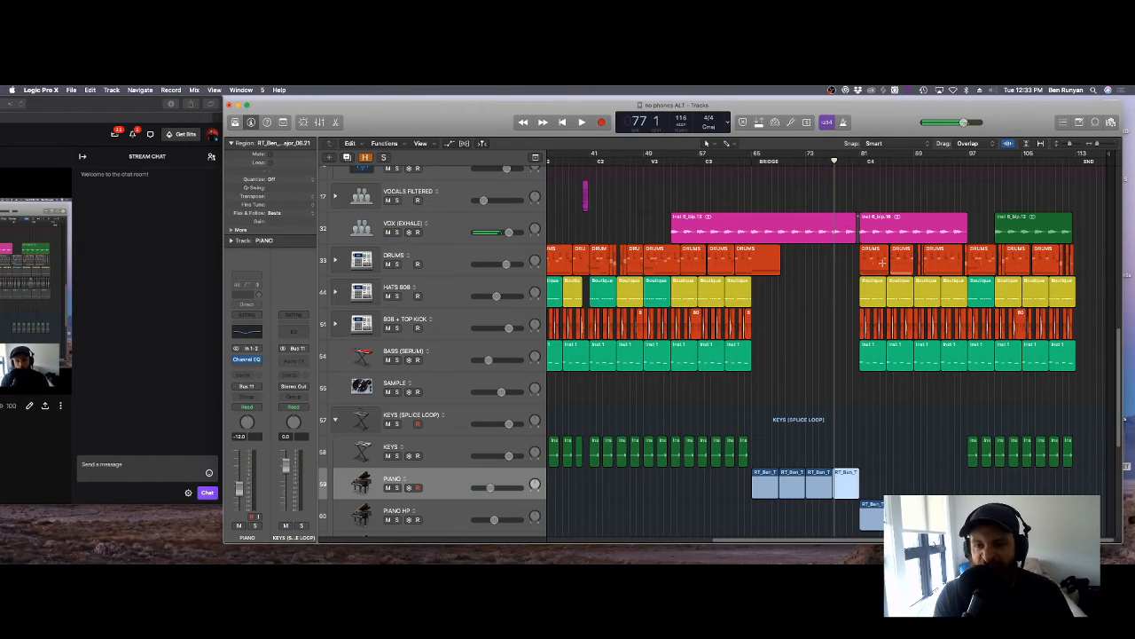
Step: Play the late bridge and expand the GUITARS (ARCADE LOOPS KEY LOCKED) stack to show its tracks
left_click(824, 159)
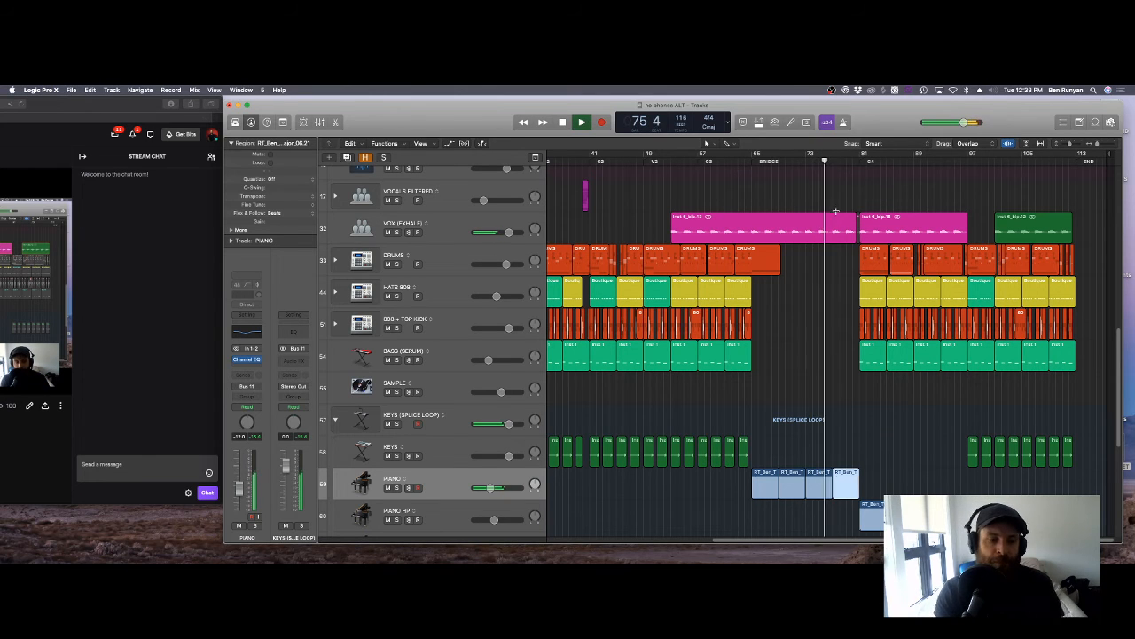
scroll(735, 223, "down", 3)
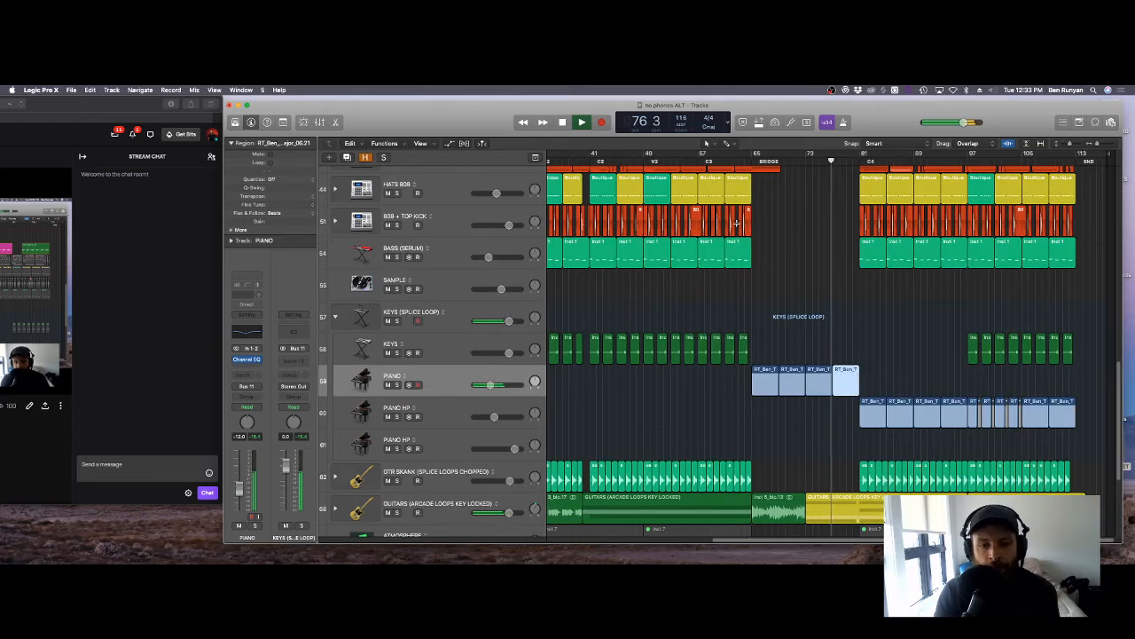
scroll(735, 223, "down", 5)
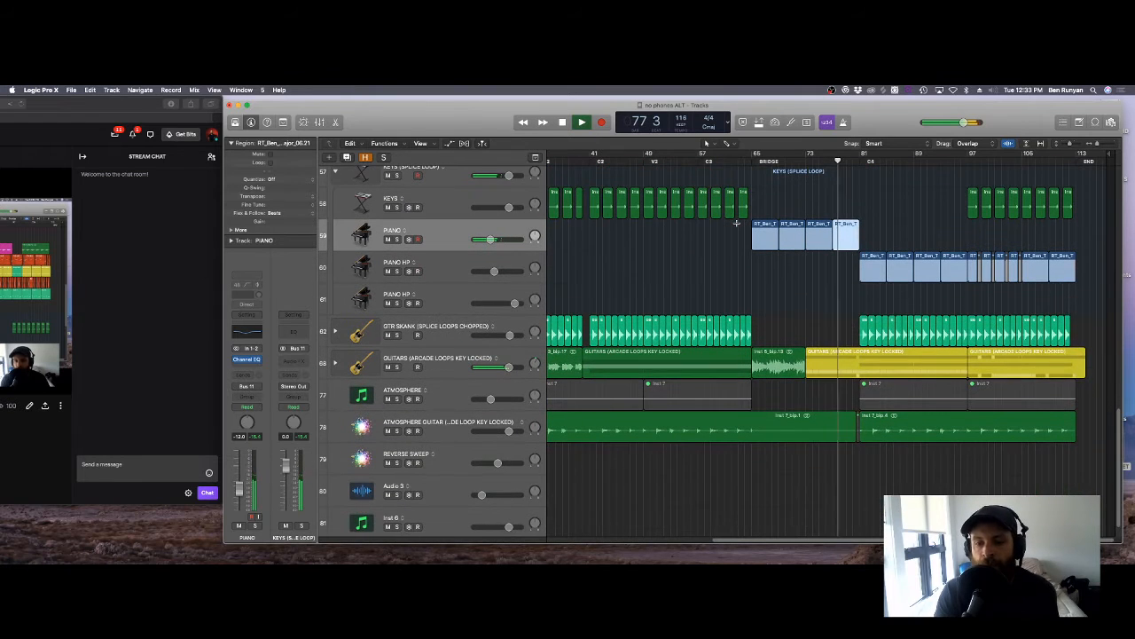
left_click(364, 362)
left_click(335, 363)
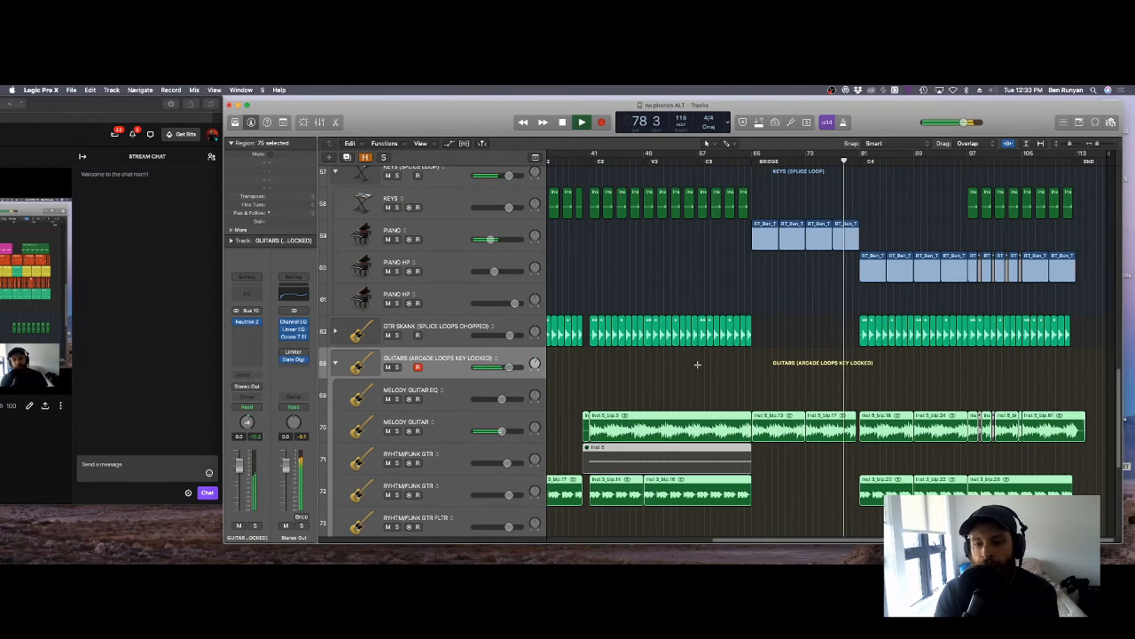
scroll(753, 341, "down", 3)
scroll(753, 341, "down", 3)
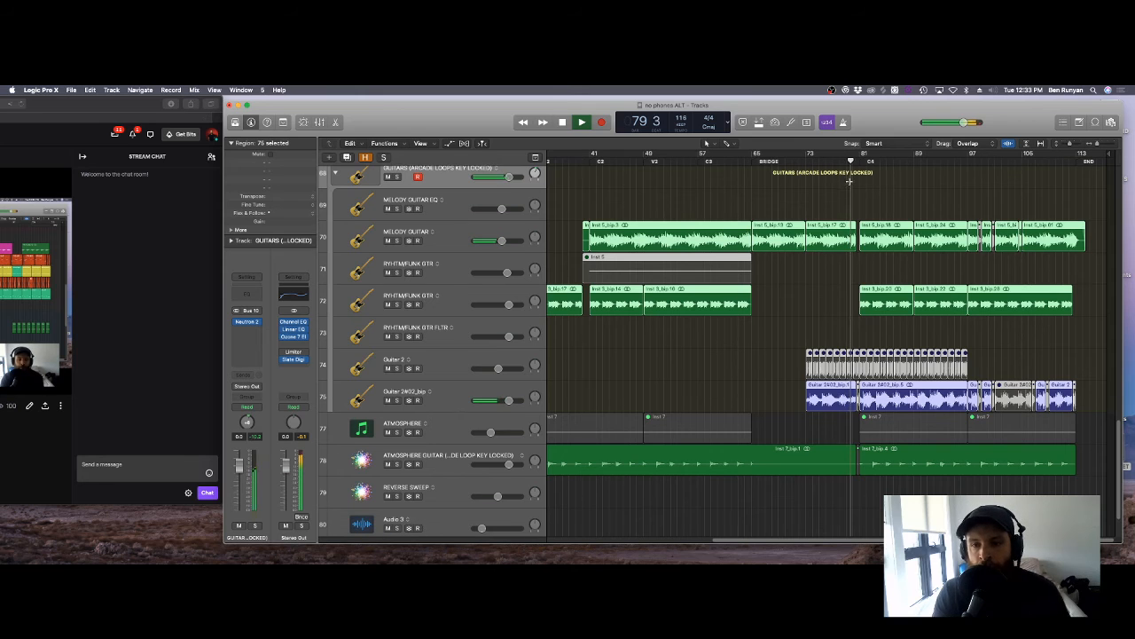
Step: Solo the Guitar 2#02_bip track, play it from bar 73 and select the track
key("space")
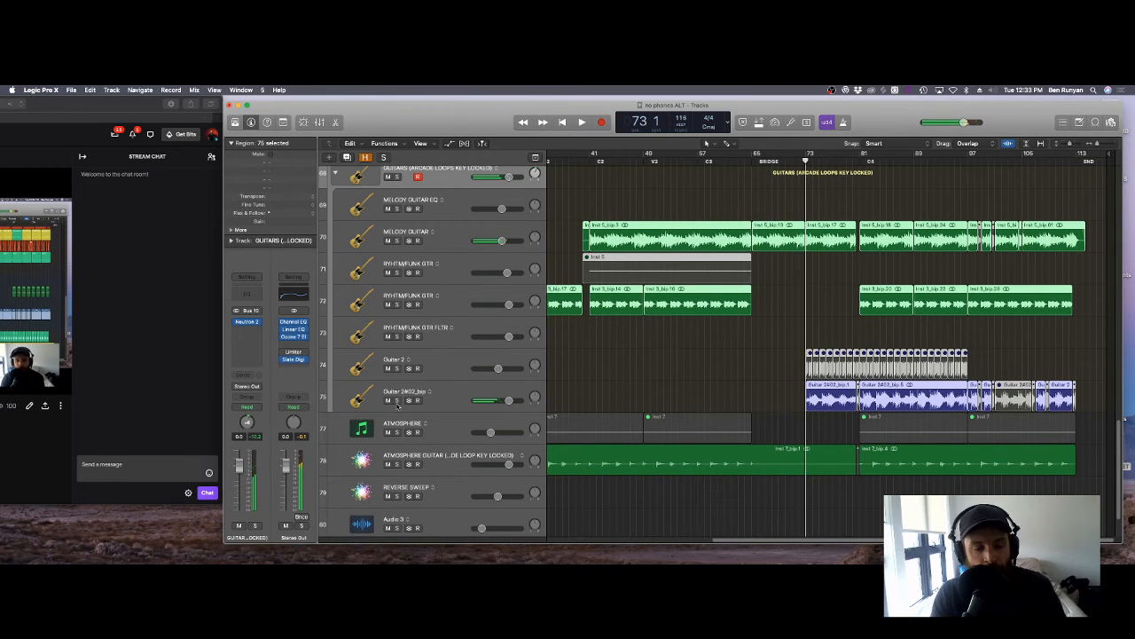
left_click(396, 400)
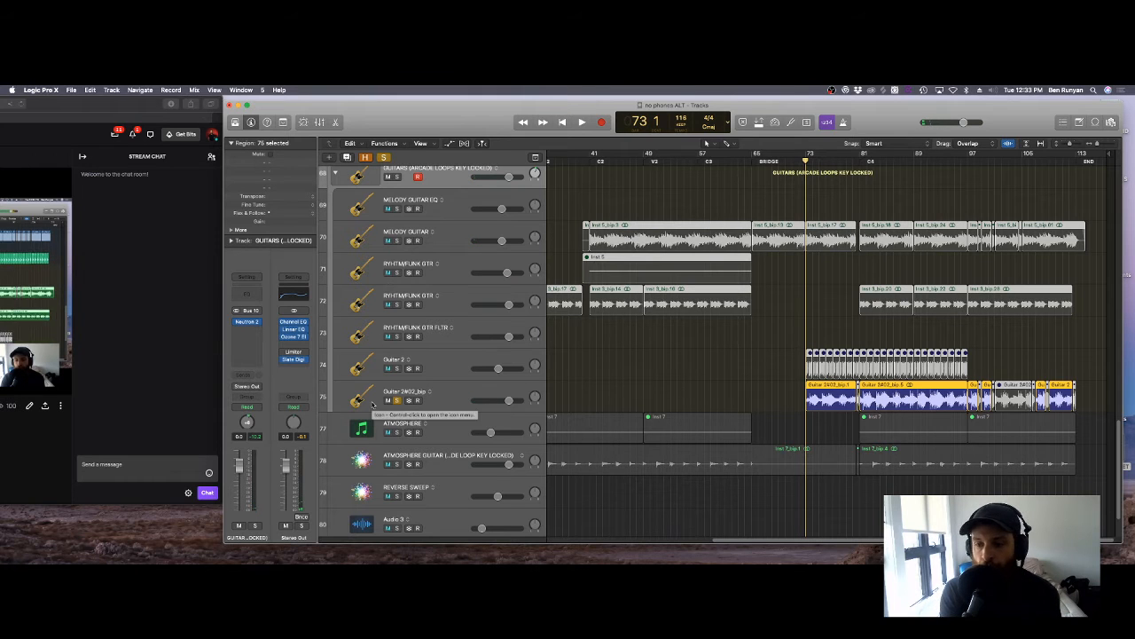
key("space")
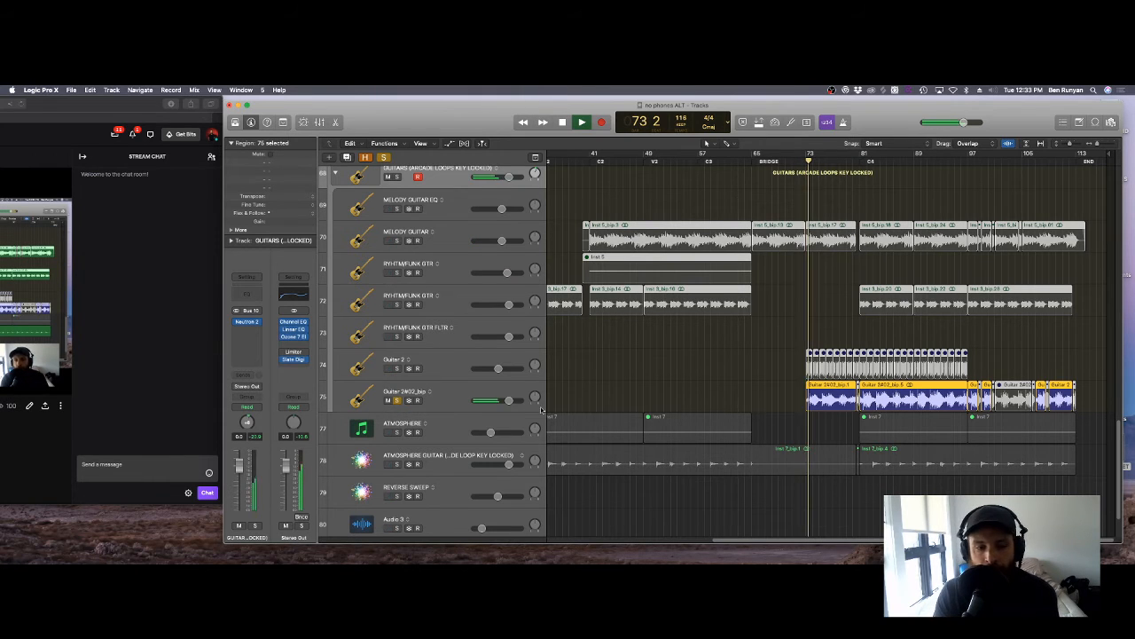
left_click(381, 391)
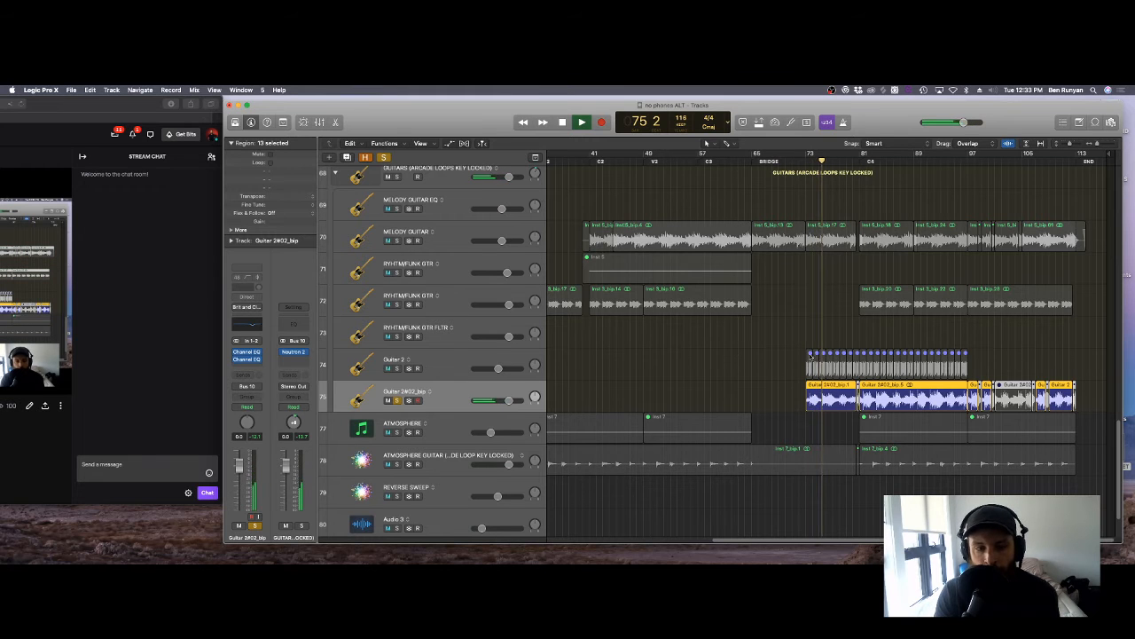
Step: Select the Guitar 2 track and examine its muted regions alongside the Guitar 2#02_bip audio during playback
left_click_drag(1098, 144, 1103, 144)
left_click(520, 365)
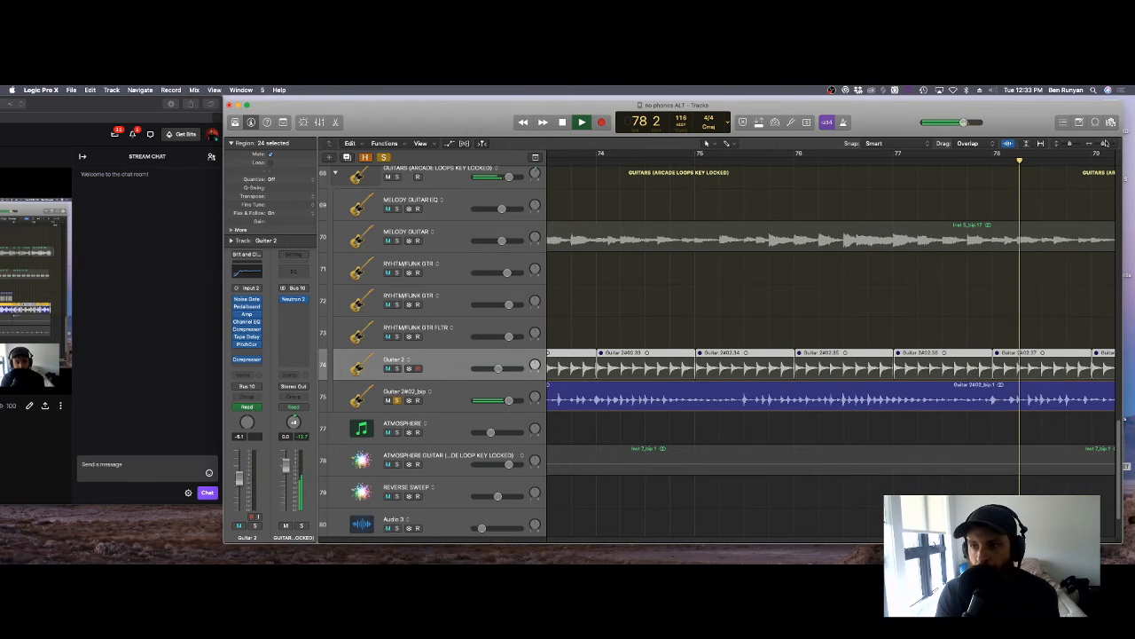
left_click_drag(1103, 144, 1099, 145)
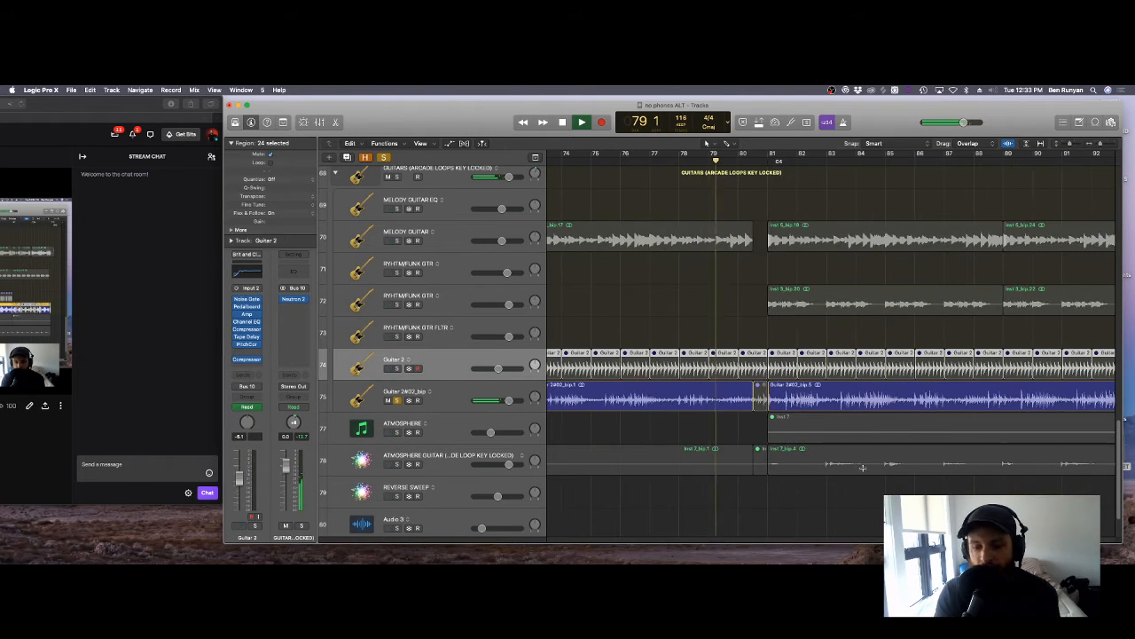
scroll(831, 346, "left", 5)
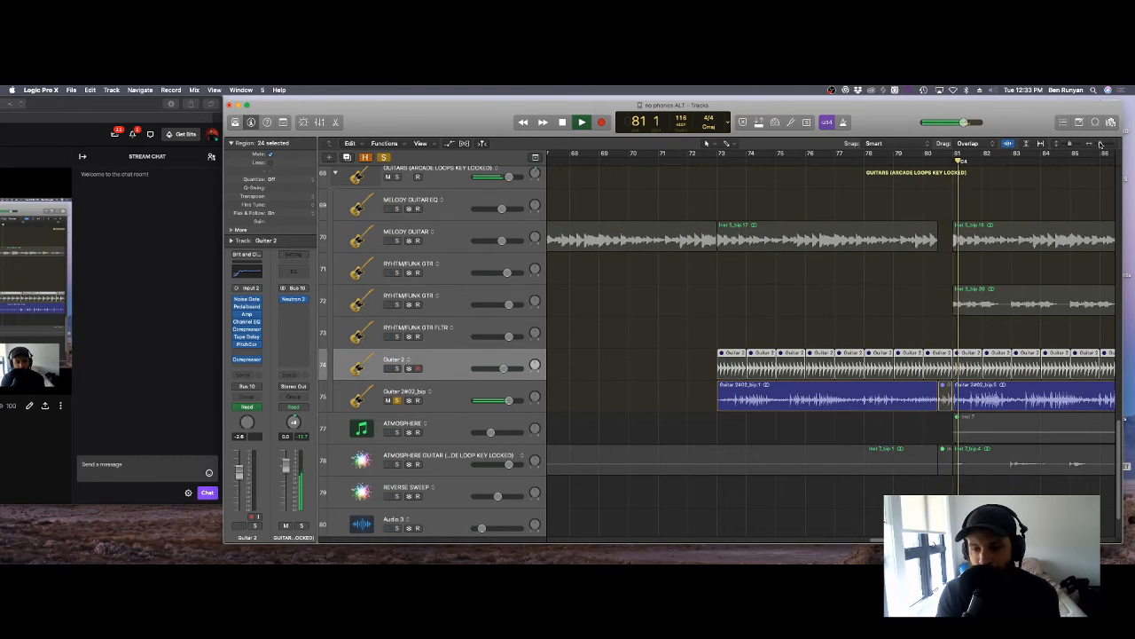
left_click_drag(1099, 144, 1098, 143)
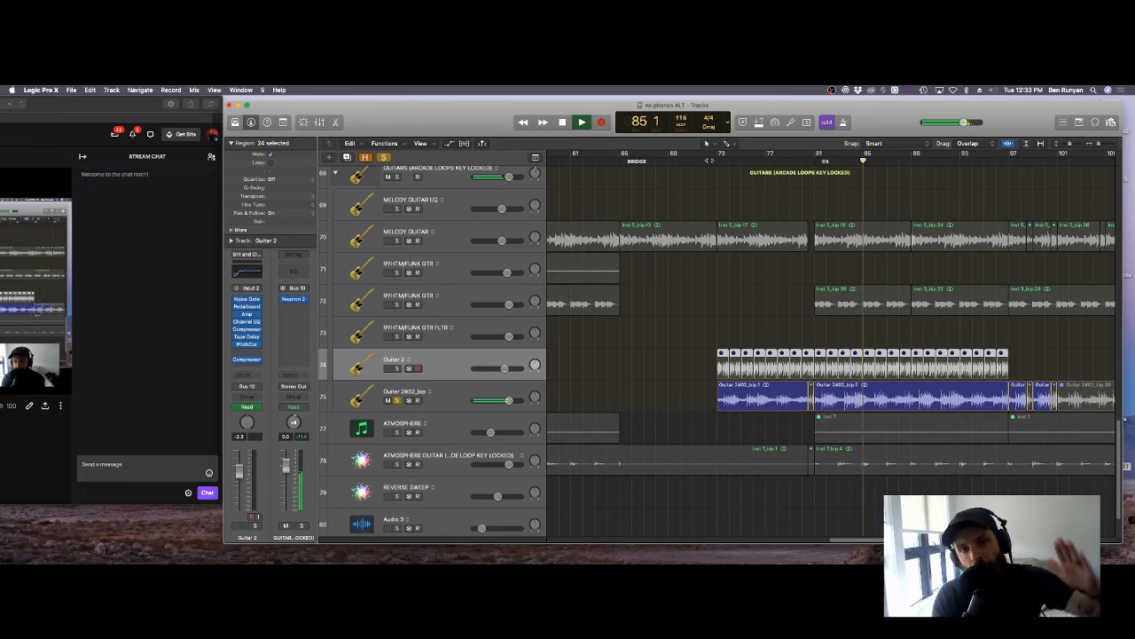
Step: Clear the guitar solo and play the full mix from bar 70 into C4, viewing the VOCALS stack's chorus regions
left_click(679, 160)
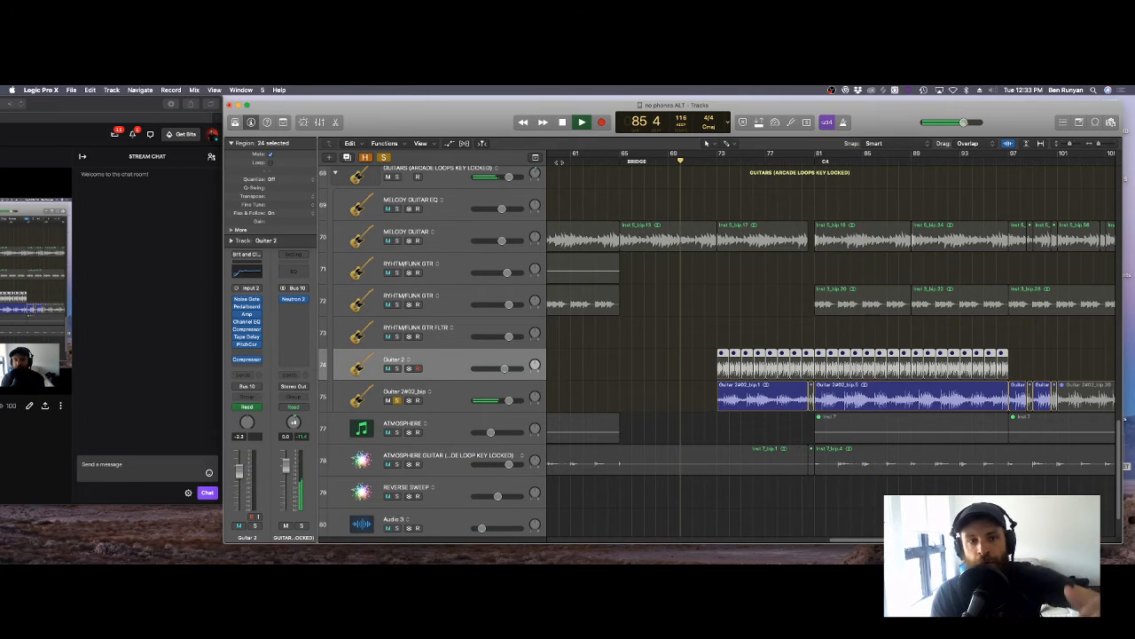
left_click(384, 157)
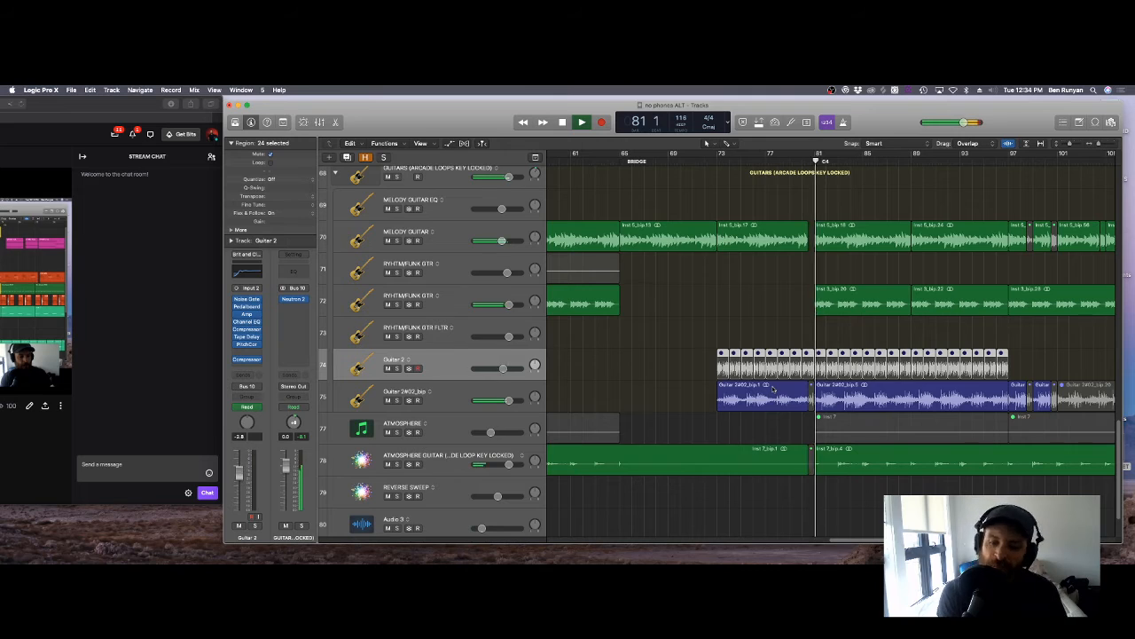
scroll(773, 388, "up", 15)
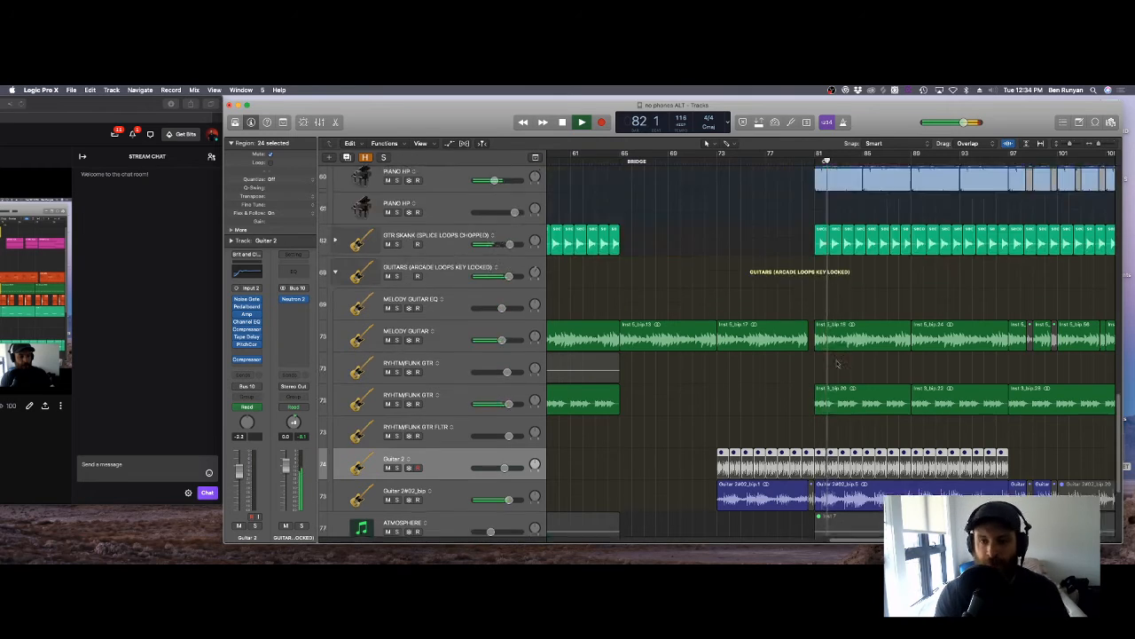
scroll(839, 377, "up", 10)
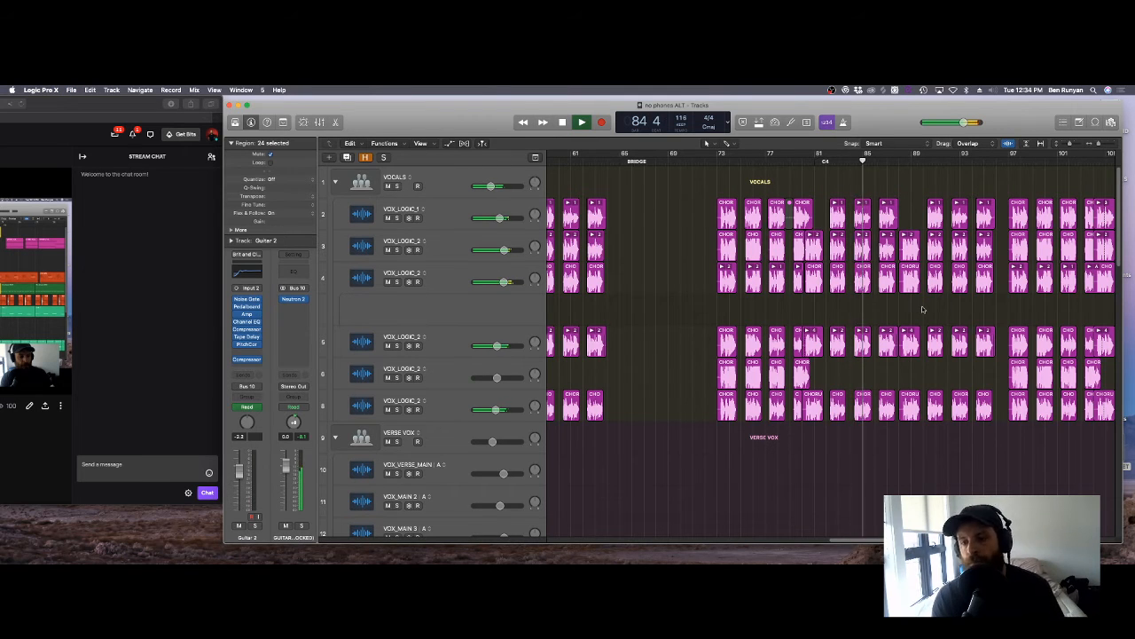
Step: Save the project and expand the DRUMS stack to show its tracks in C4
left_click(73, 91)
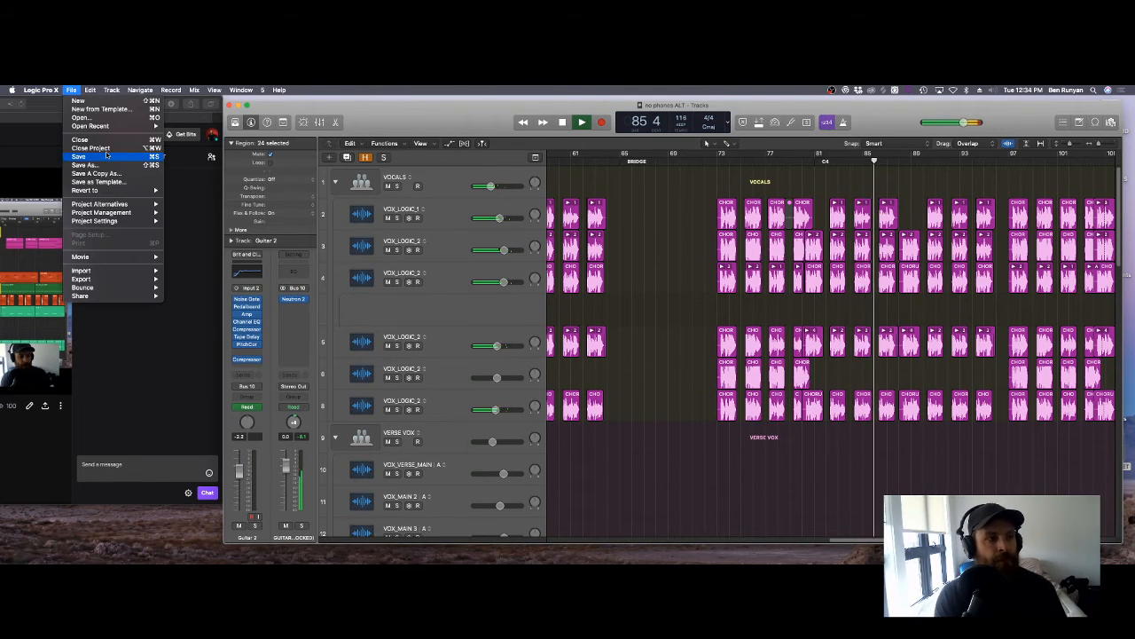
left_click(105, 155)
scroll(842, 264, "down", 10)
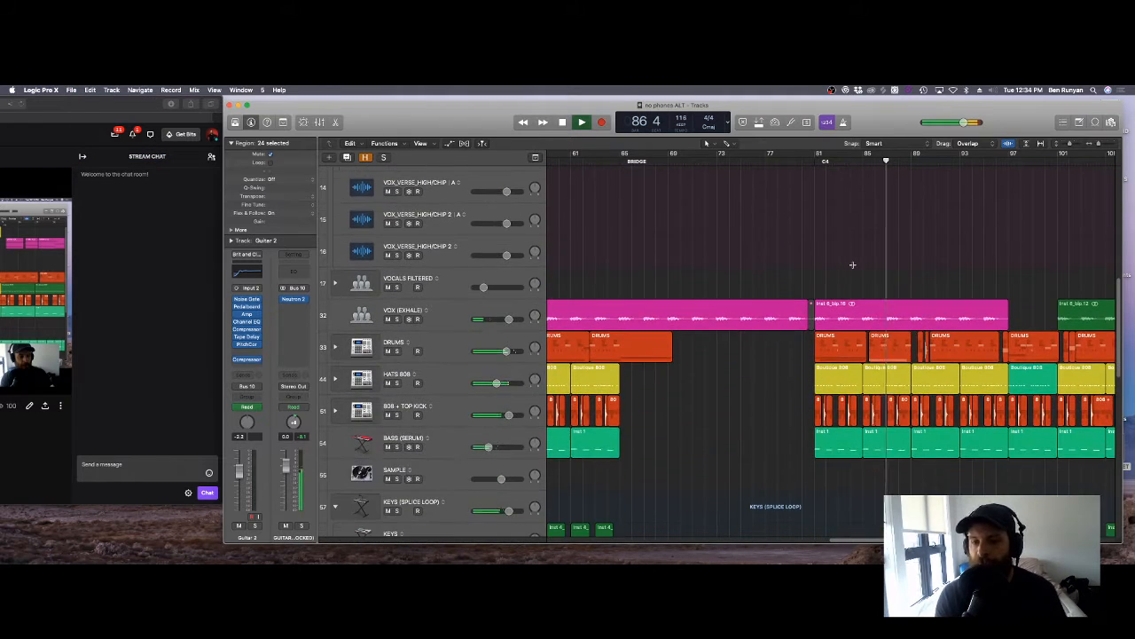
scroll(904, 268, "down", 3)
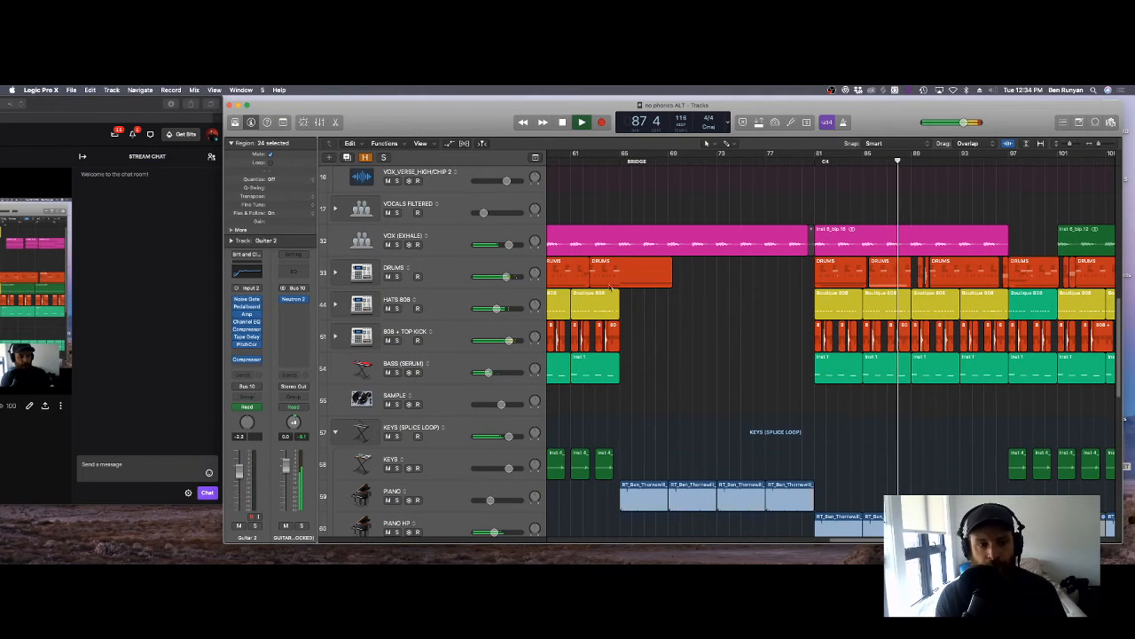
left_click(336, 273)
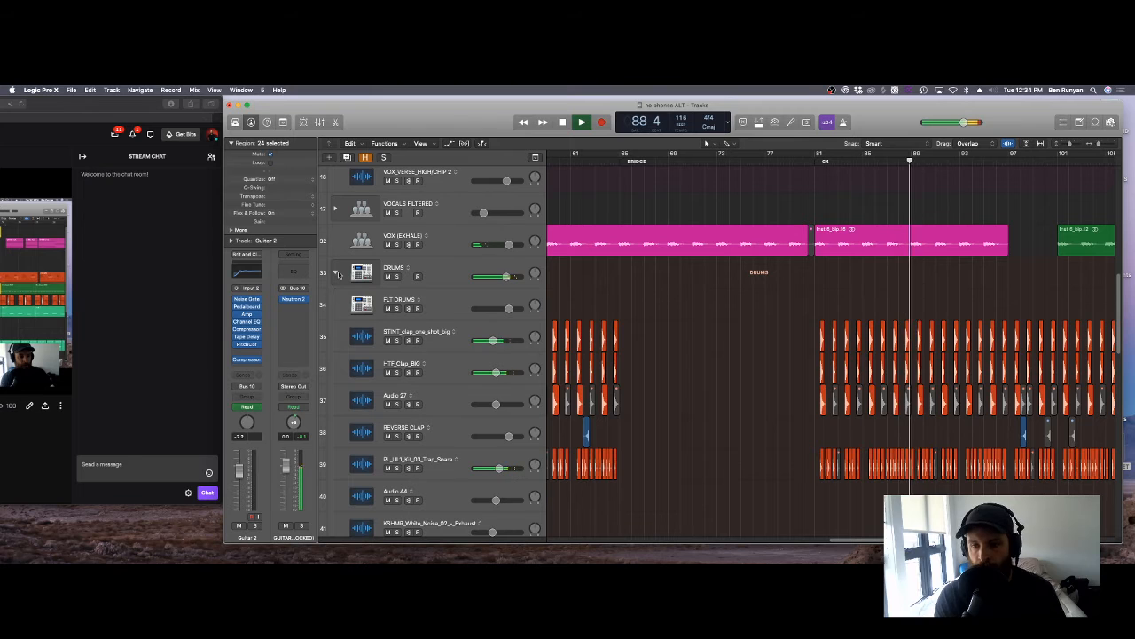
left_click(336, 273)
left_click(336, 273)
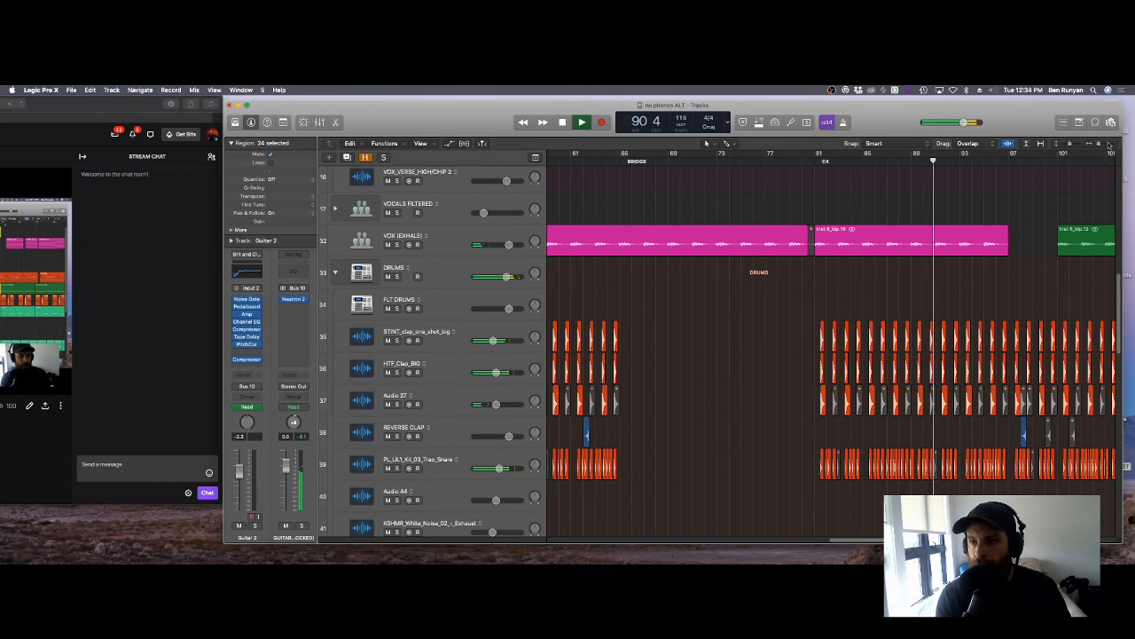
Step: Place the playhead at bar 81, the start of C4, and expand the 808 + TOP KICK stack
left_click_drag(1099, 144, 1109, 142)
scroll(830, 355, "right", 8)
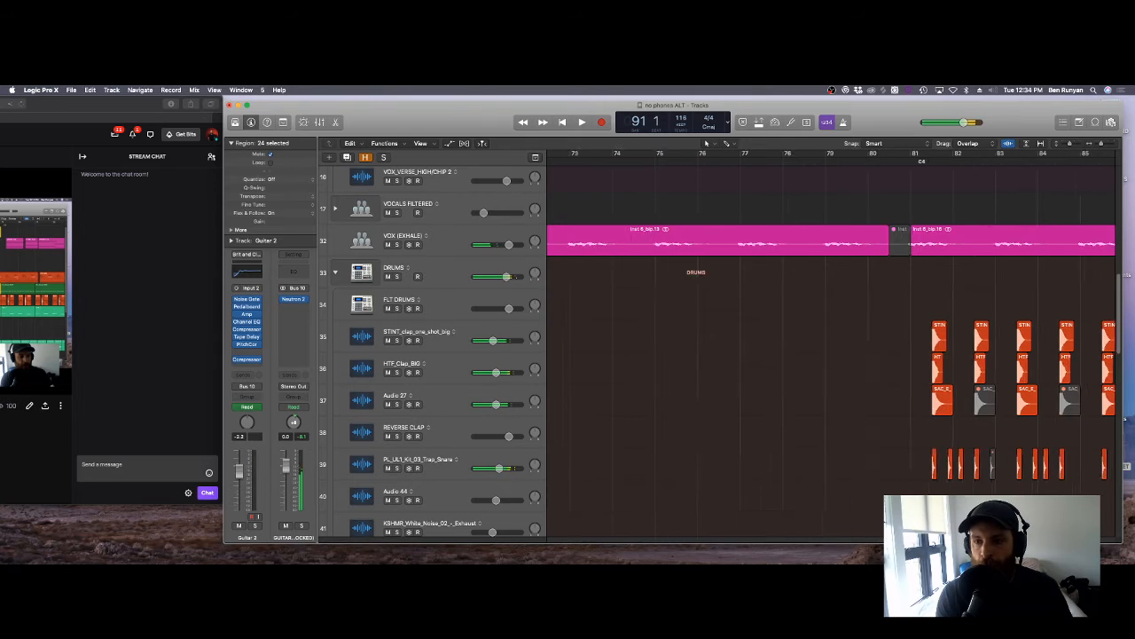
left_click(721, 161)
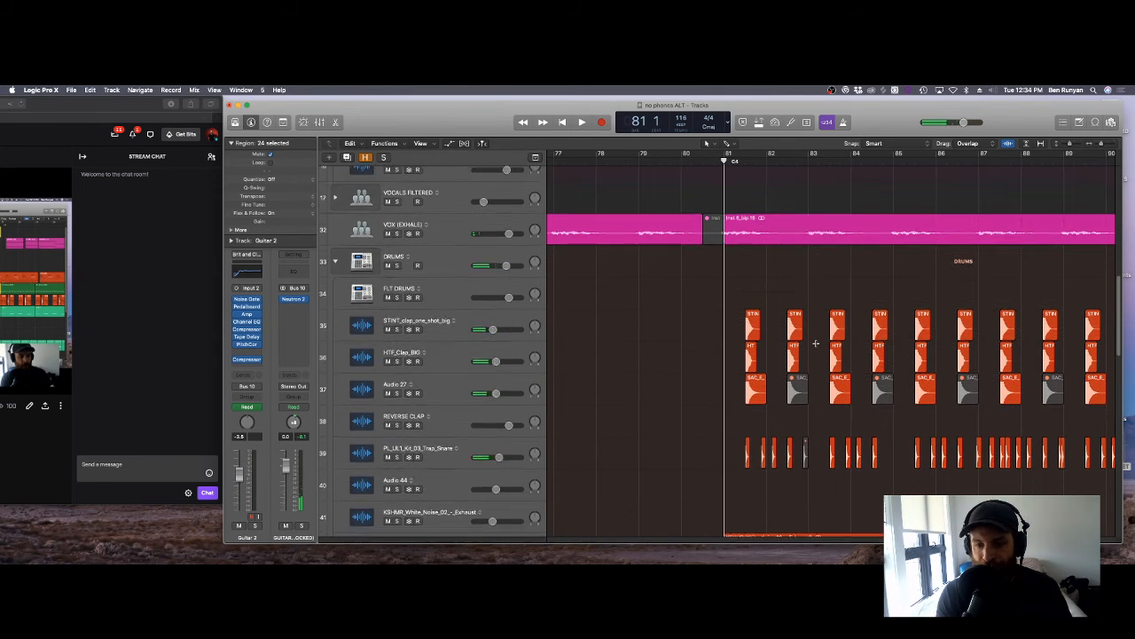
scroll(816, 351, "down", 5)
scroll(660, 490, "down", 2)
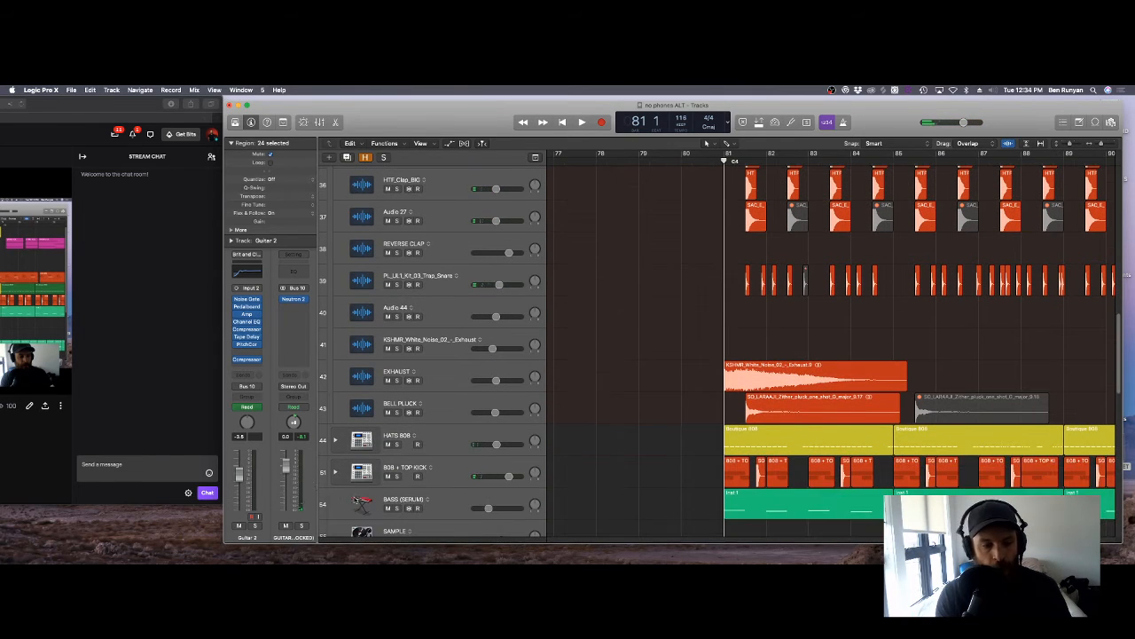
left_click(334, 473)
scroll(751, 353, "down", 3)
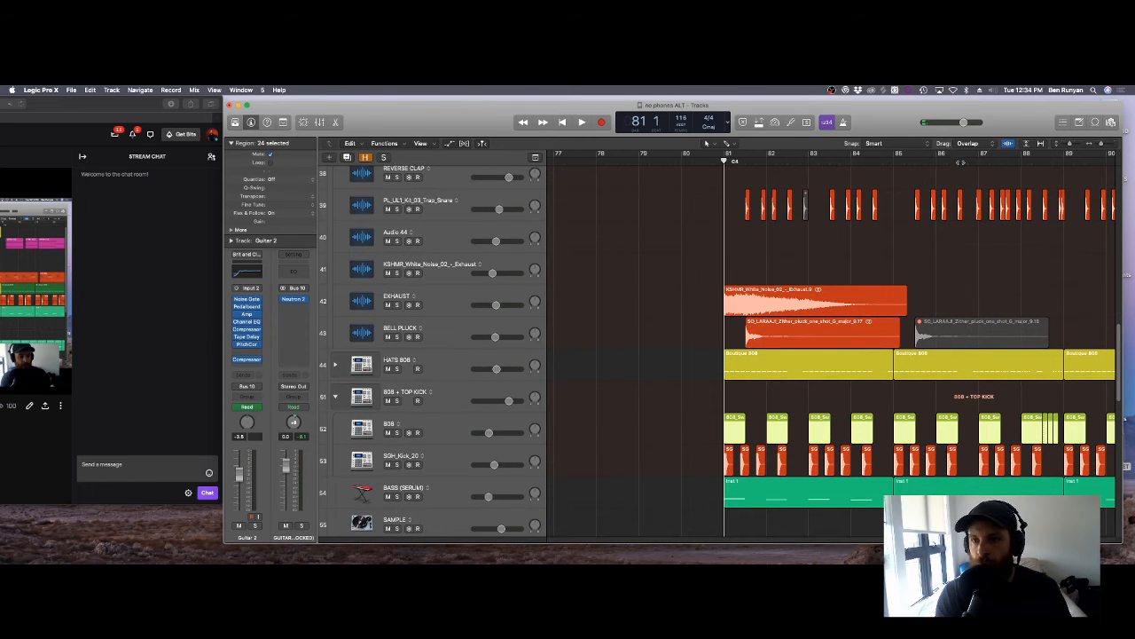
Step: Solo the 808 track, play it from bar 85 and clear the solo during playback
left_click(938, 161)
left_click(894, 159)
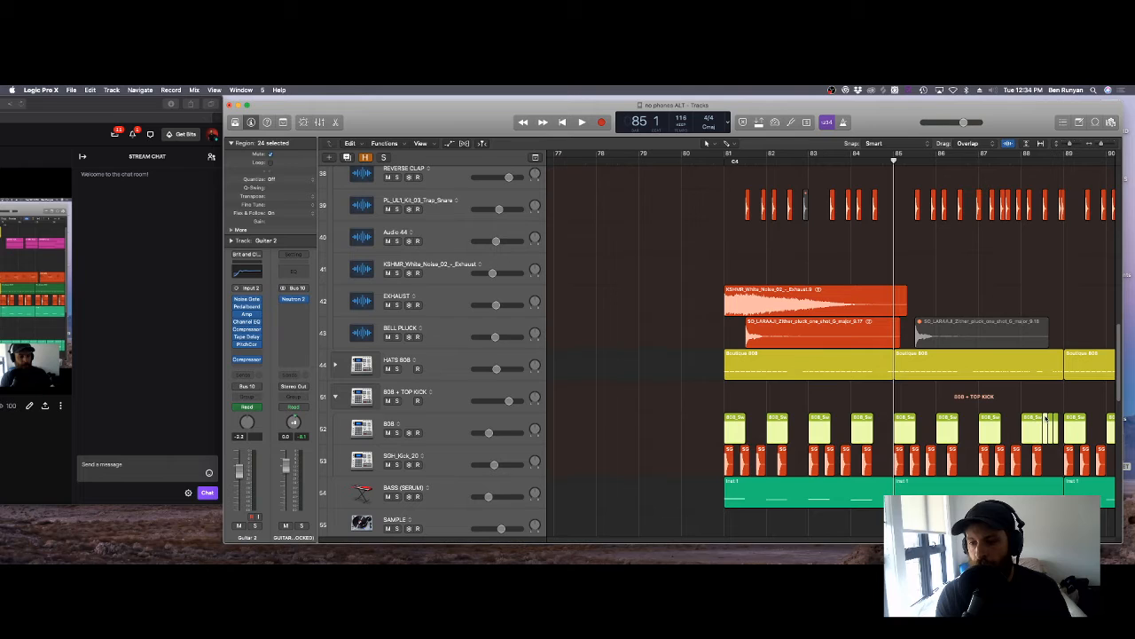
left_click(1046, 418)
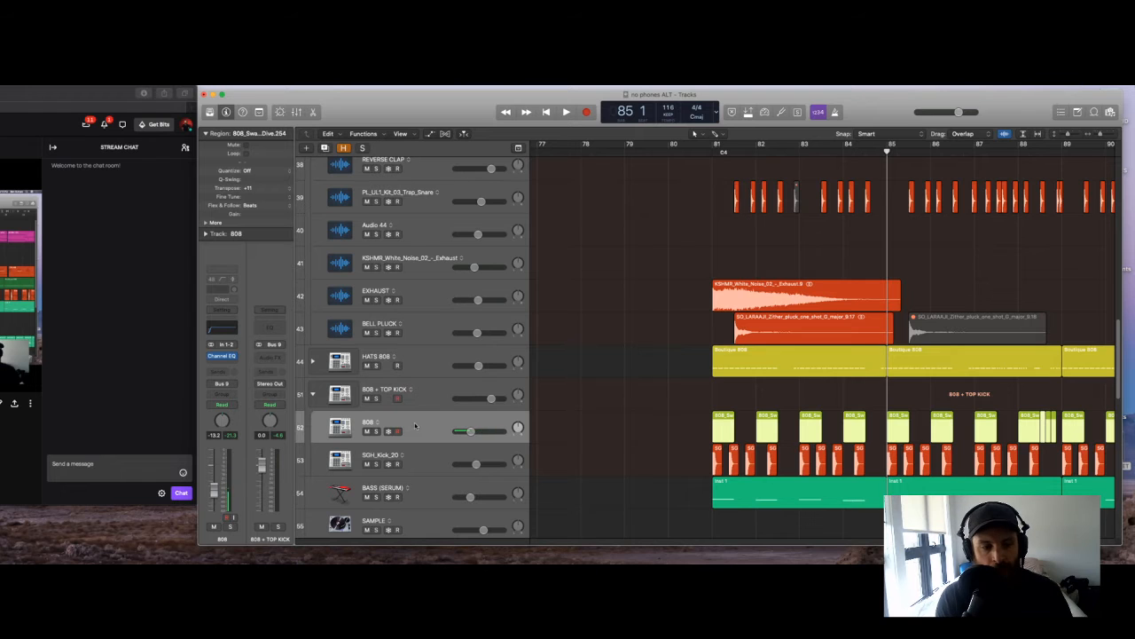
left_click(376, 432)
key("space")
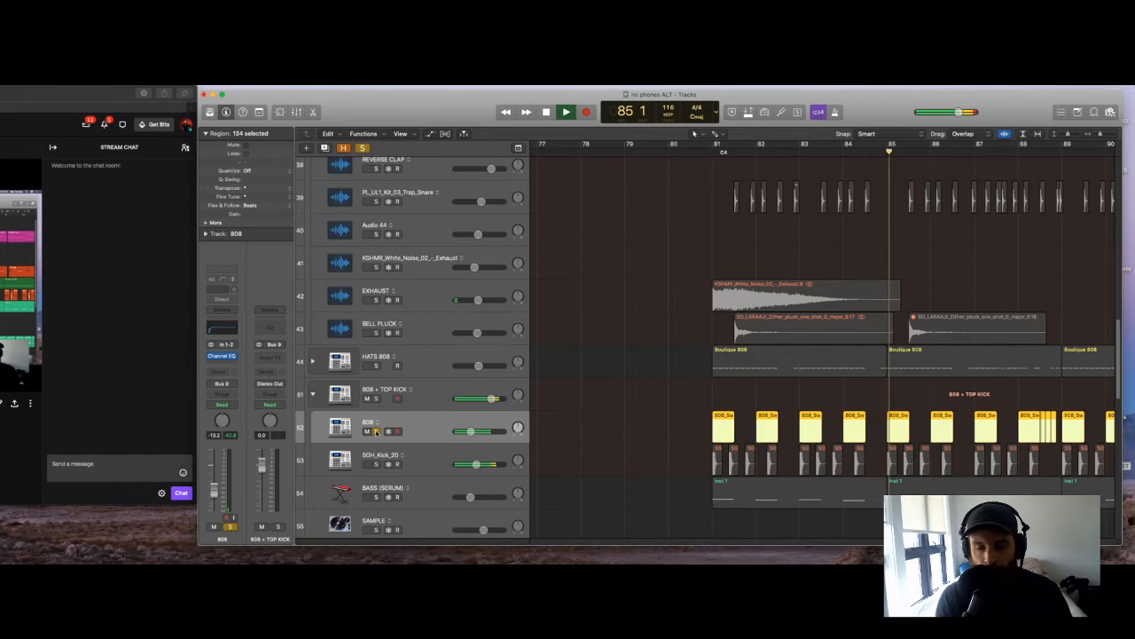
left_click(1039, 391)
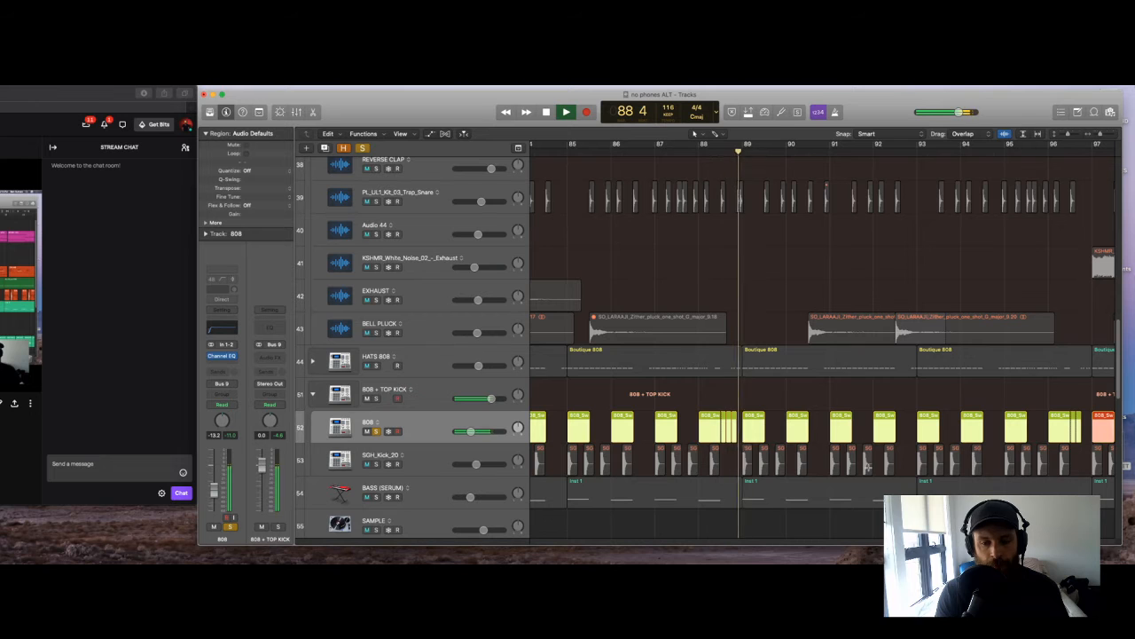
left_click(364, 159)
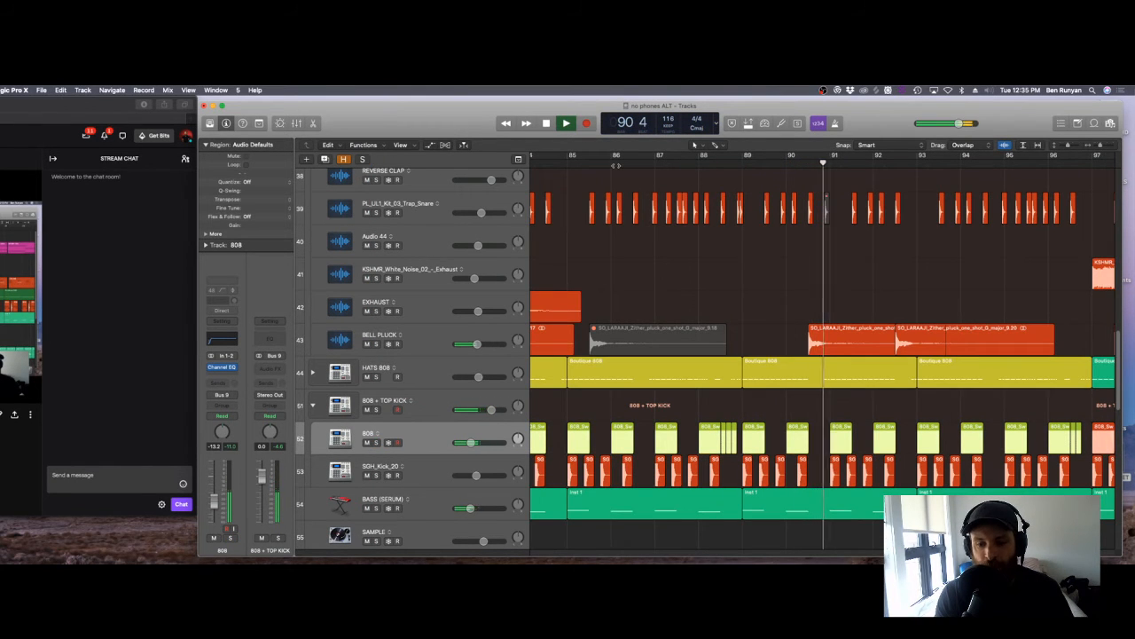
Step: Play the full mix through C4 and examine the keys, piano and guitar regions up to the END marker
left_click_drag(1100, 145, 1097, 145)
scroll(1031, 218, "down", 8)
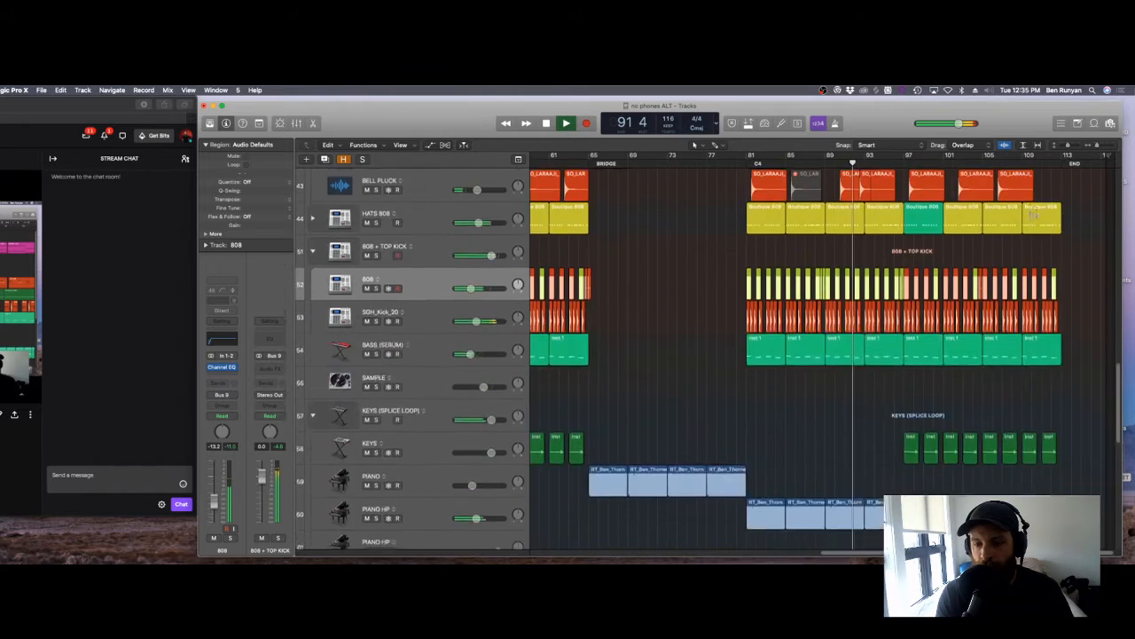
scroll(595, 325, "down", 15)
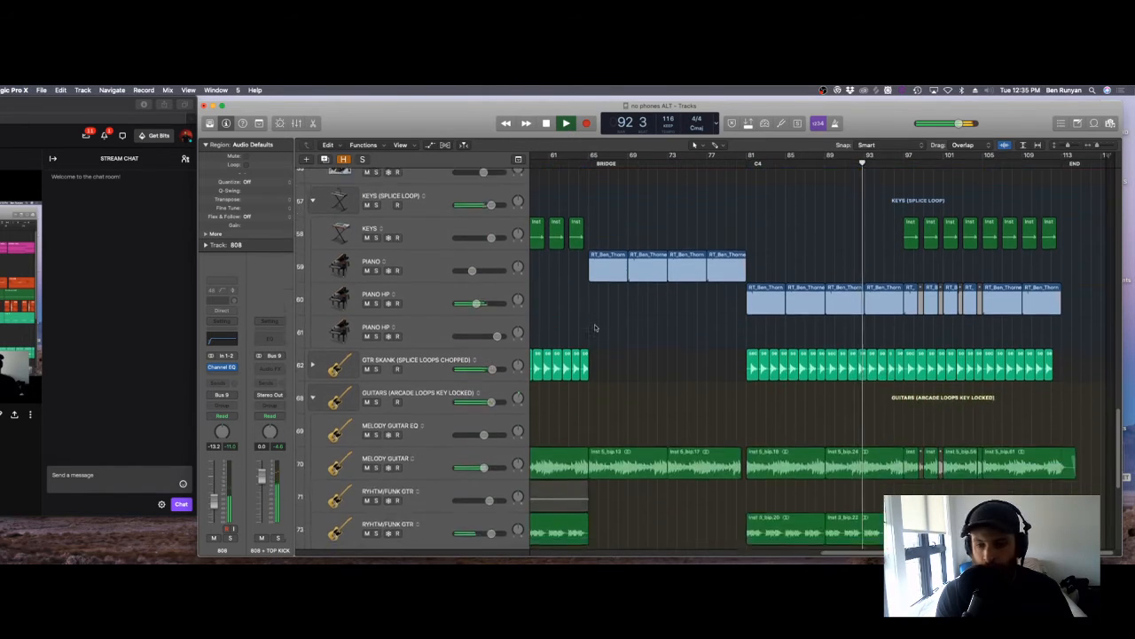
scroll(595, 327, "down", 2)
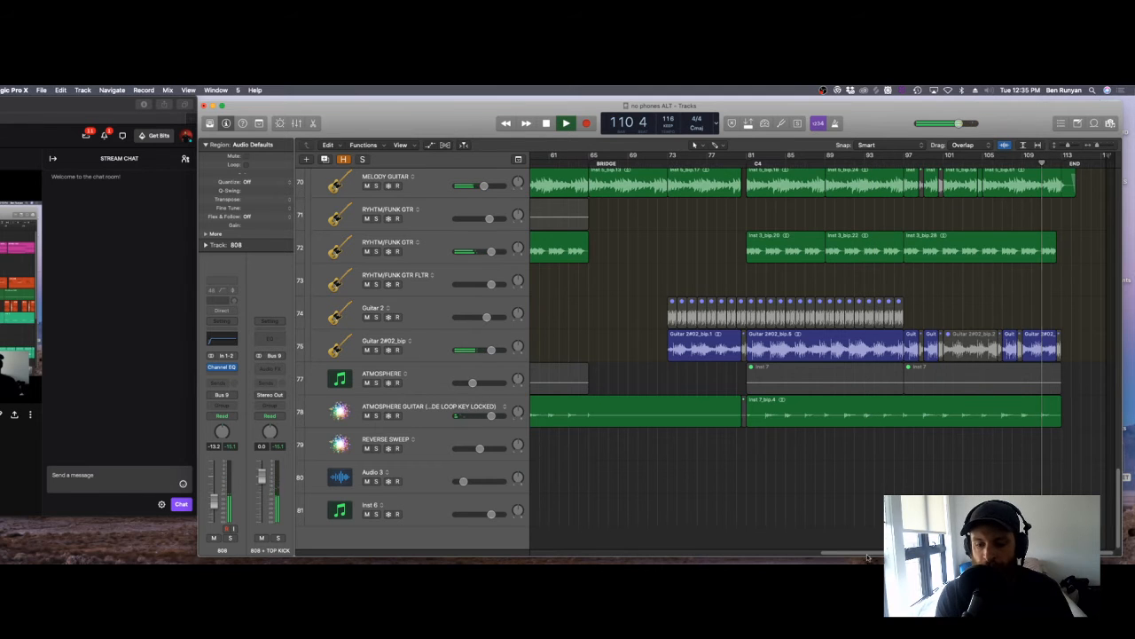
key("super+Right")
key("super+Right")
key("super+Right")
key("super+Right")
key("super+Right")
key("super+Right")
key("super+Right")
key("super+Right")
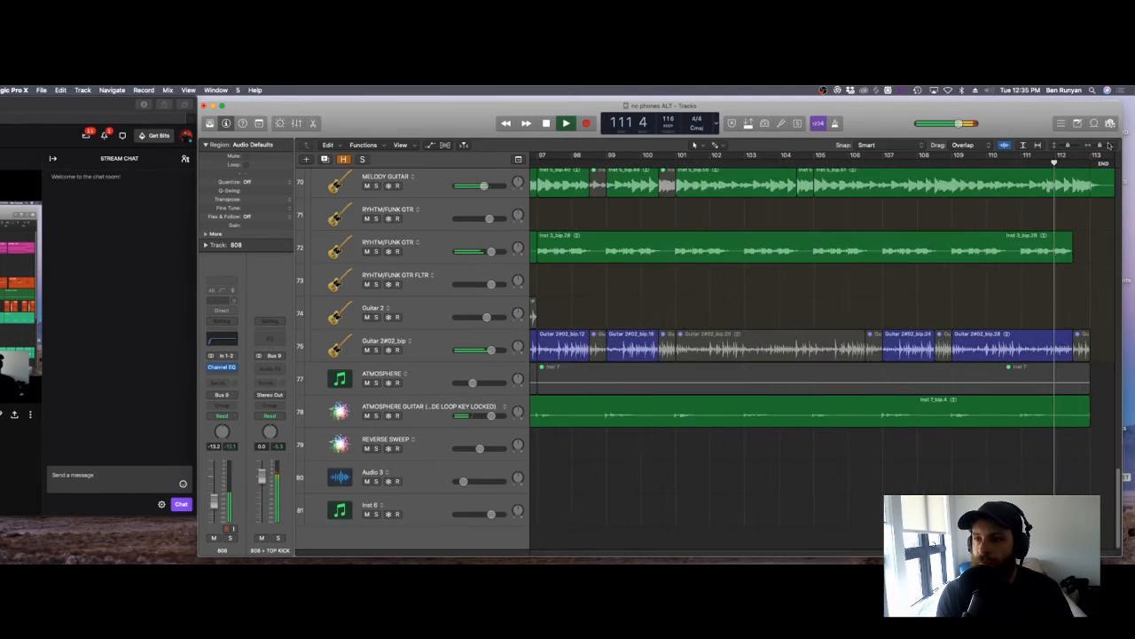
scroll(910, 385, "right", 10)
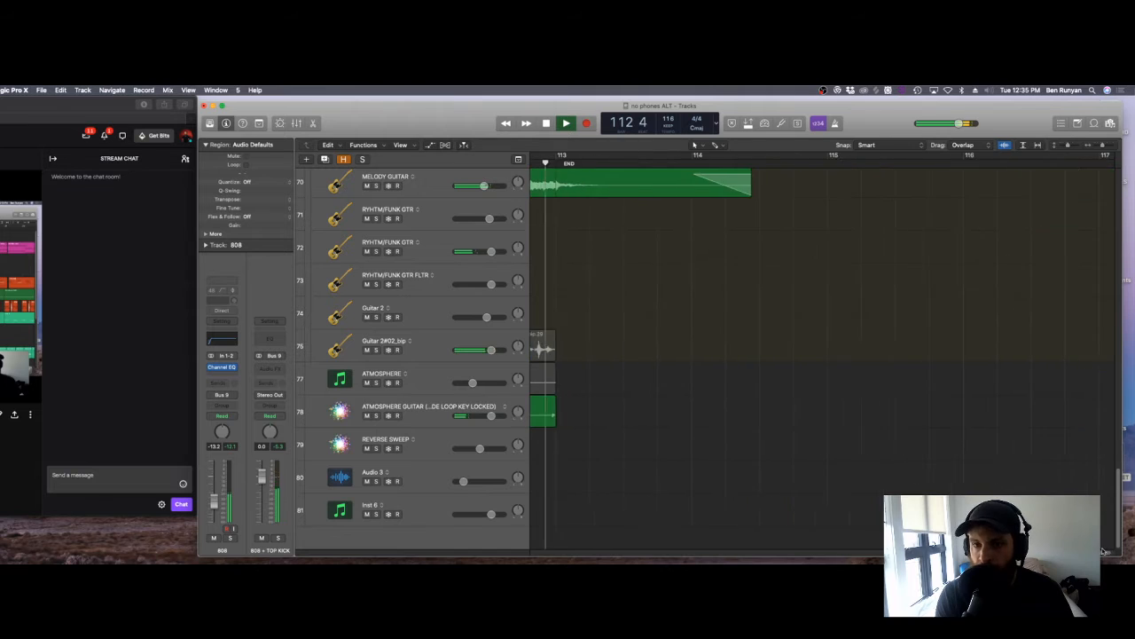
Step: Replay the ending from about bar 112 and examine how the guitar, piano and bass regions finish
scroll(910, 385, "left", 5)
scroll(790, 276, "up", 6)
key("space")
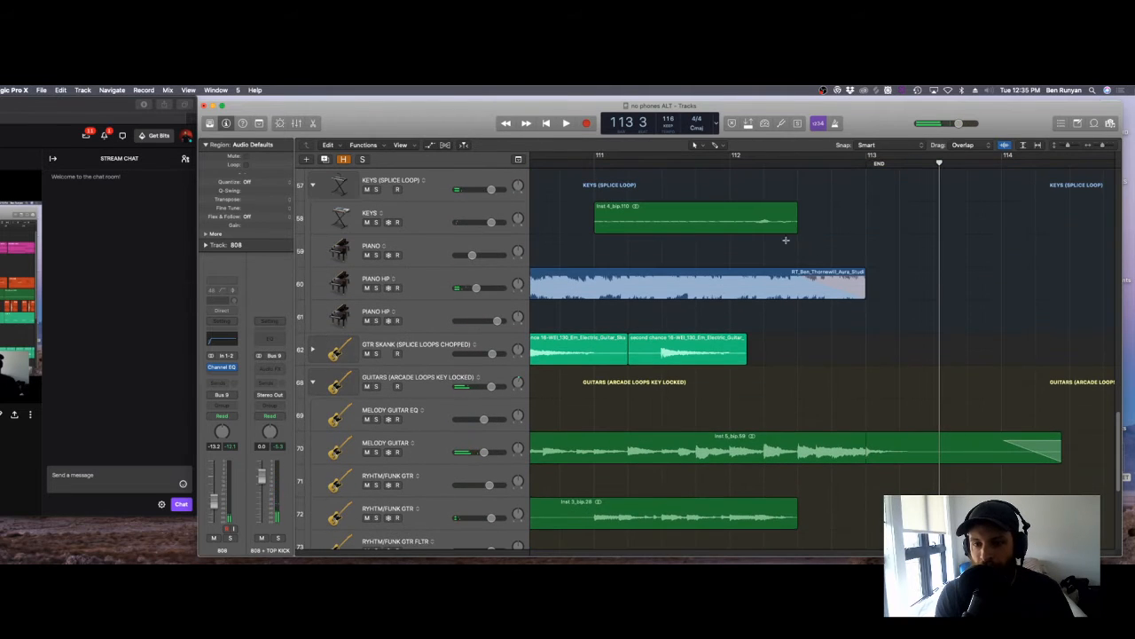
left_click(724, 167)
key("space")
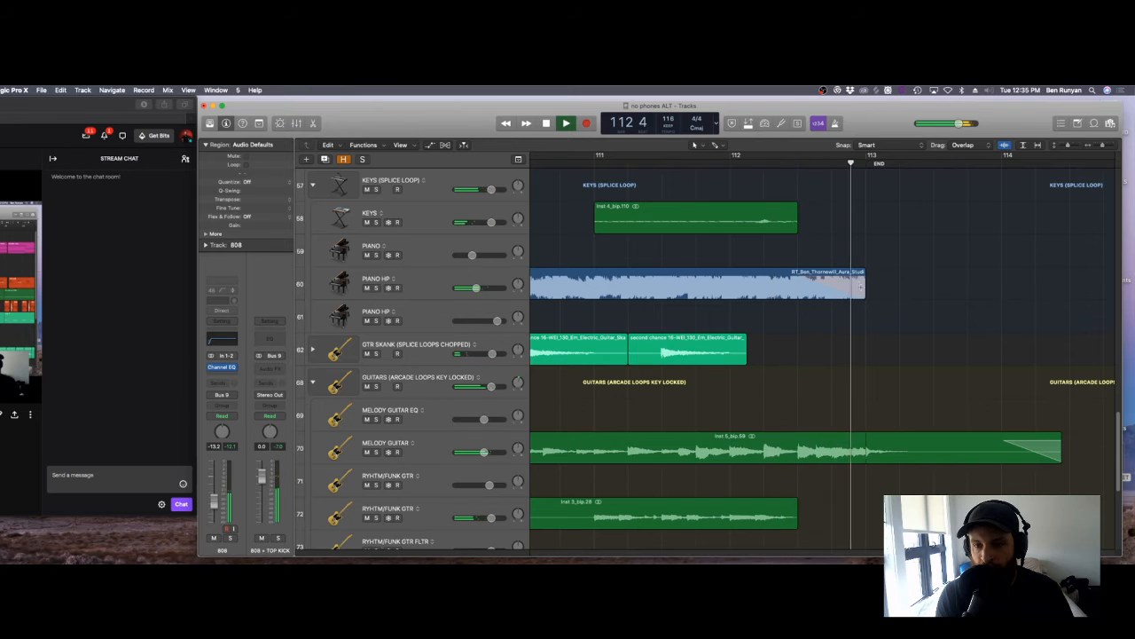
scroll(861, 296, "up", 5)
left_click(1101, 146)
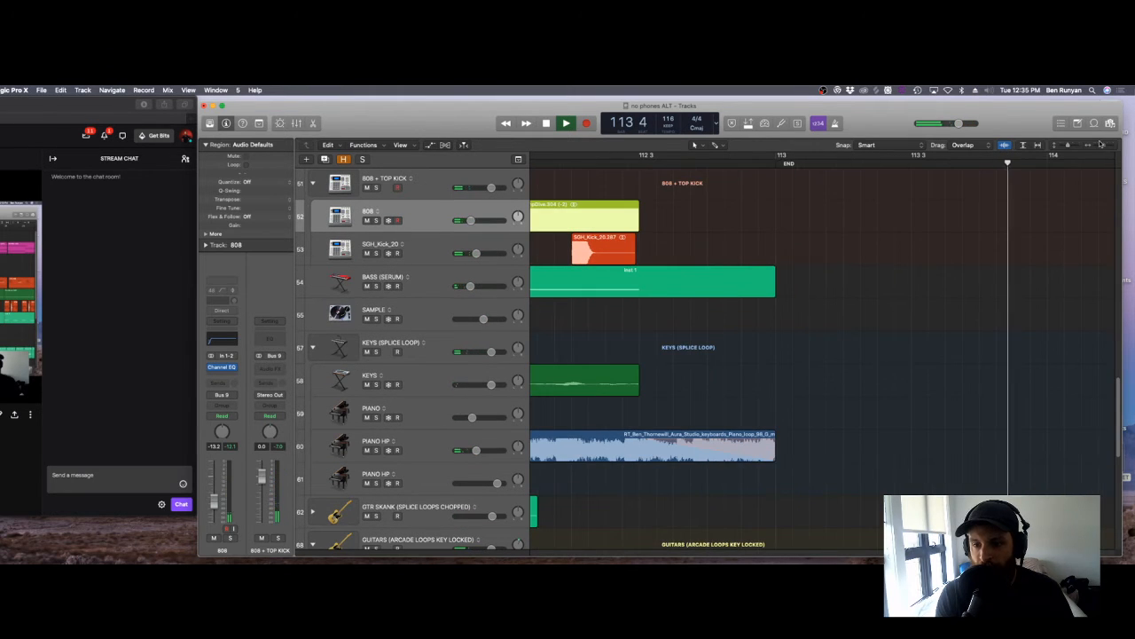
Step: Return to the whole-song view and open the Mixer, enlarged to show the channel strips' effects
left_click_drag(1102, 146, 1041, 145)
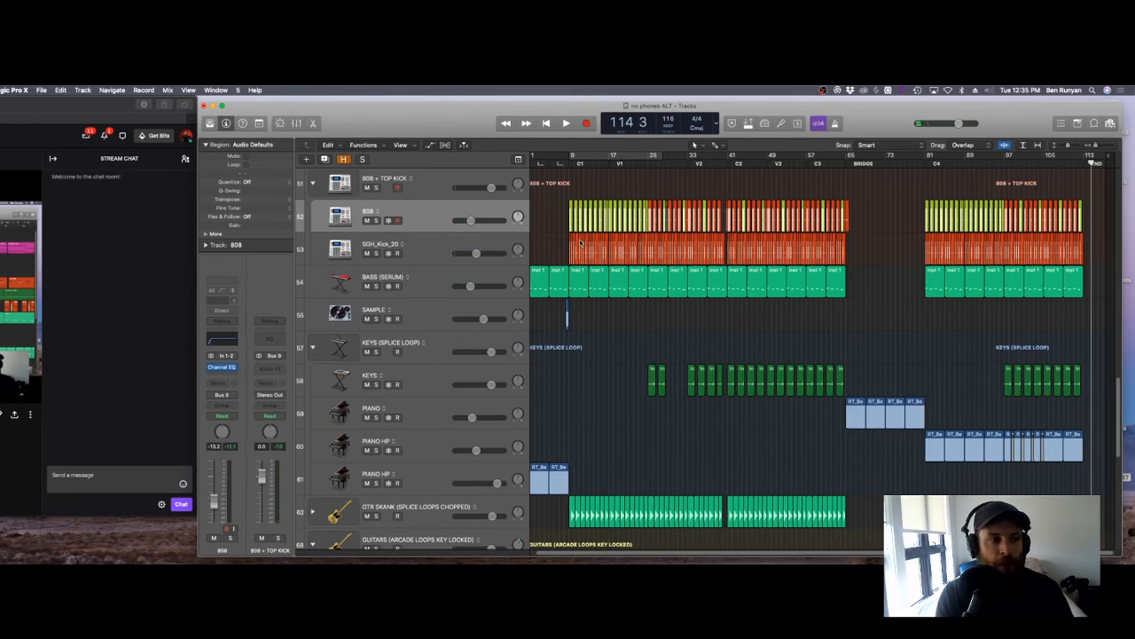
key("x")
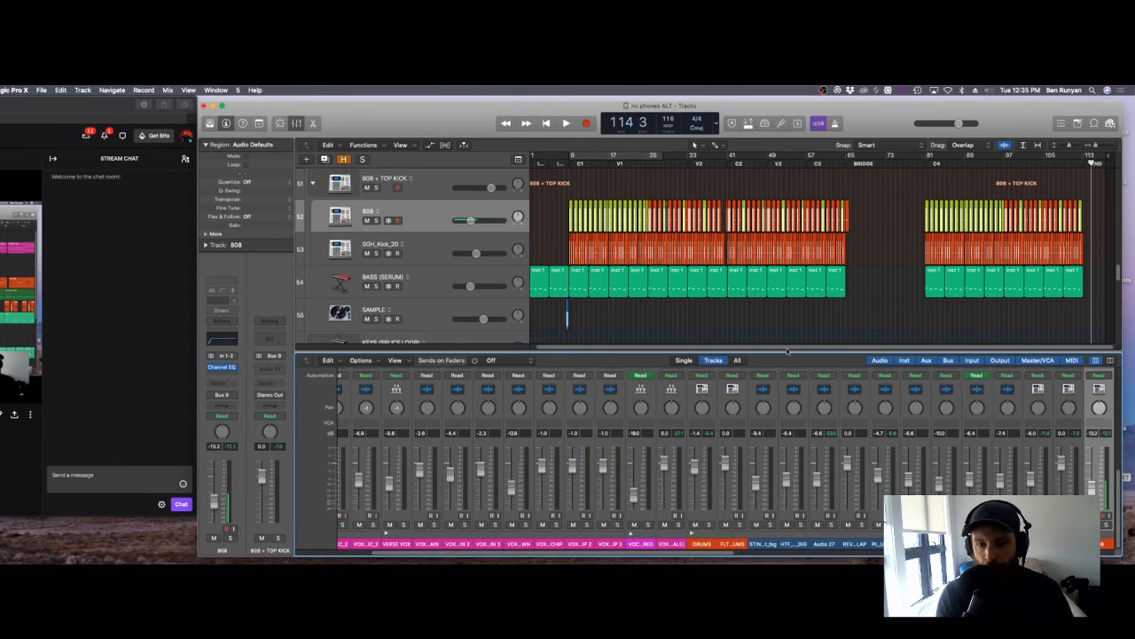
left_click_drag(787, 352, 760, 140)
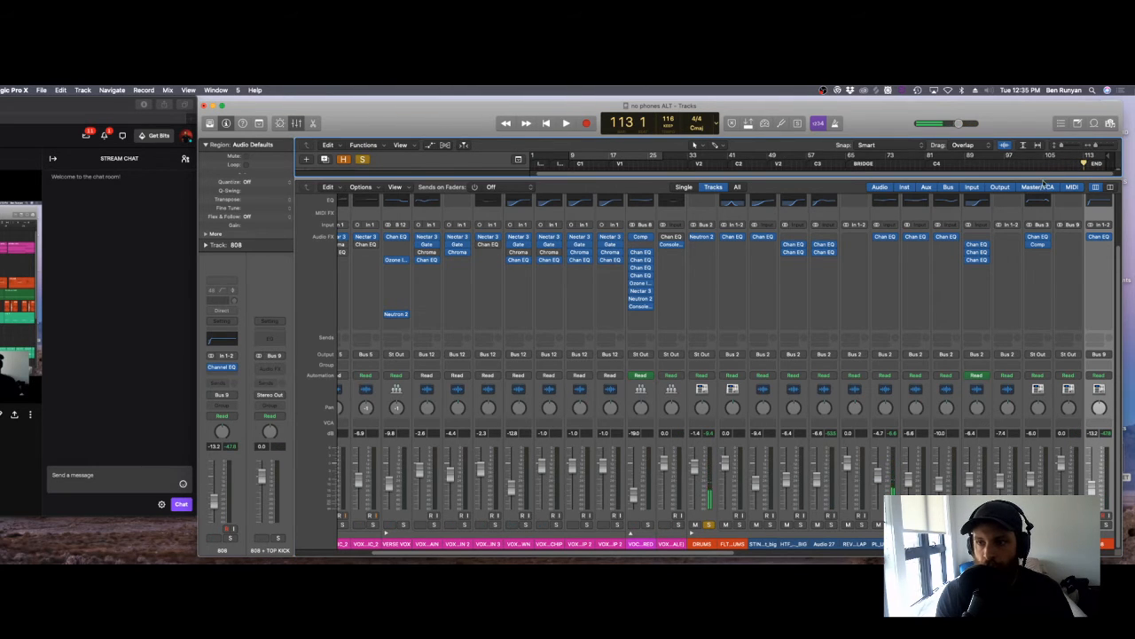
Step: Shrink the Mixer and play the soloed DRUMS stack from bar 81 at the start of C4
left_click_drag(1043, 179, 1045, 472)
left_click_drag(1088, 145, 1091, 145)
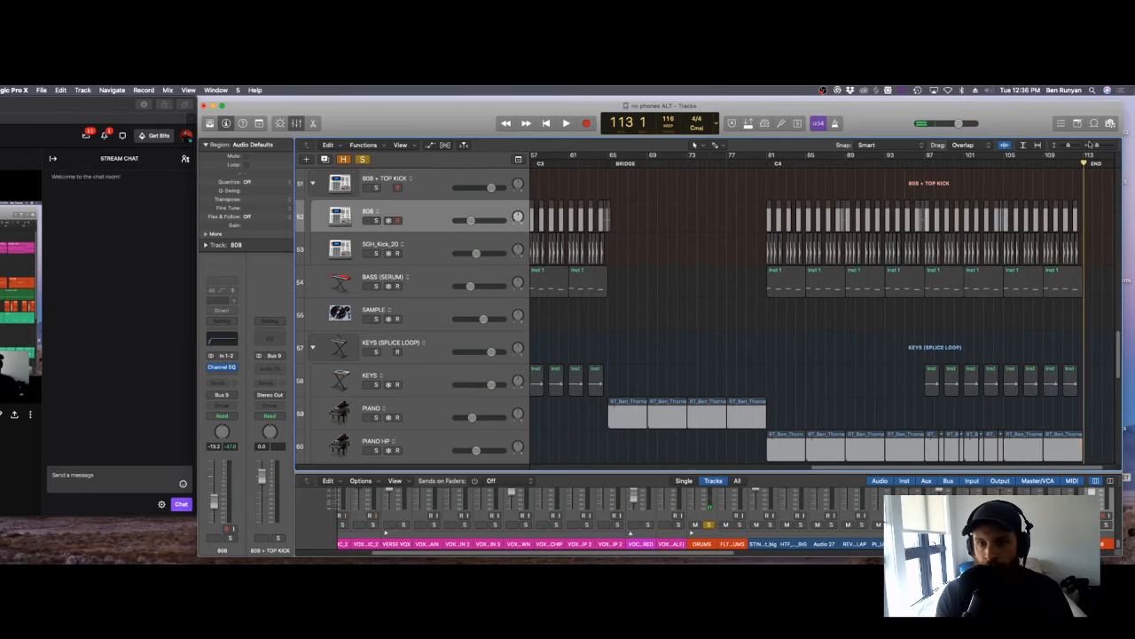
left_click(776, 163)
key("space")
scroll(840, 254, "down", 10)
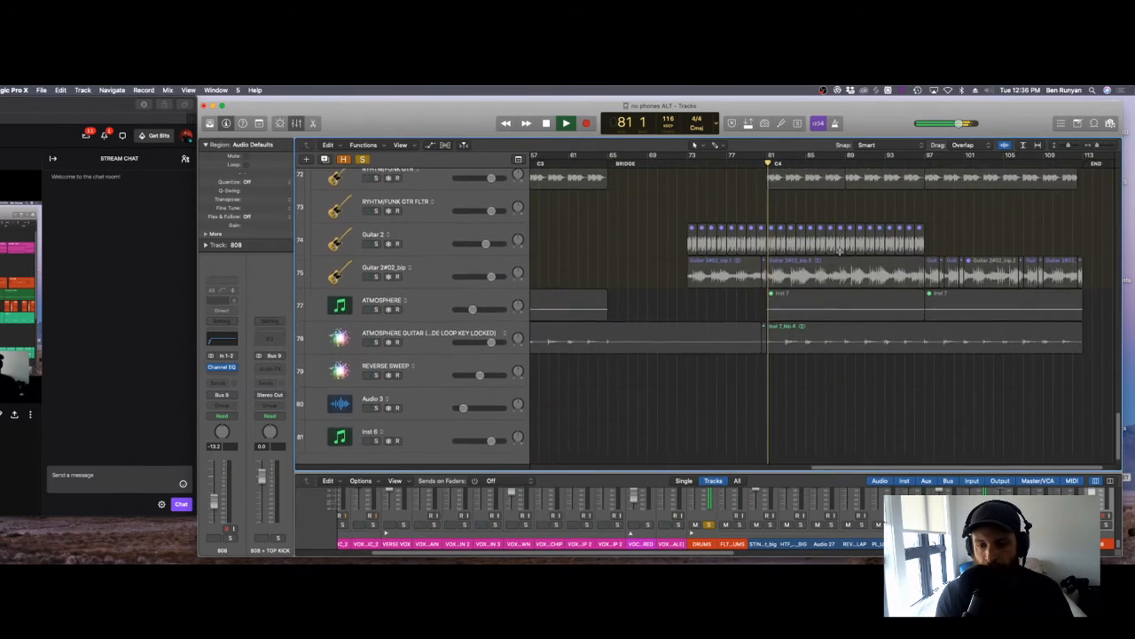
scroll(780, 443, "up", 4)
left_click(759, 468)
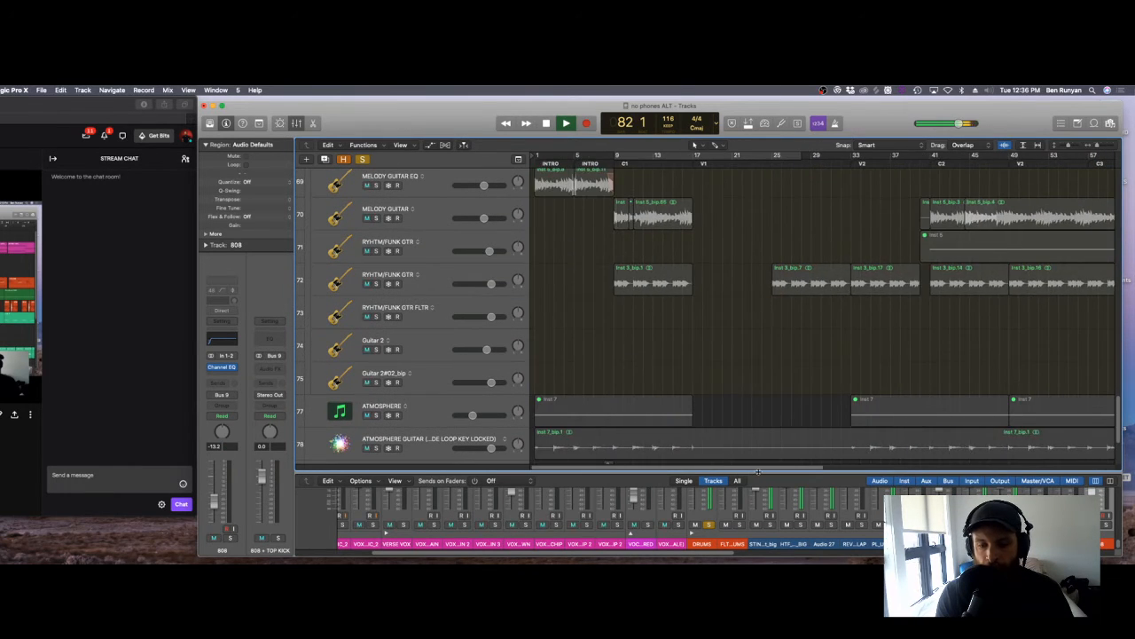
Step: Enlarge the Mixer, replay the soloed drums into C4 and collapse the DRUMS stack's channel strips
left_click_drag(760, 472, 763, 179)
key("space")
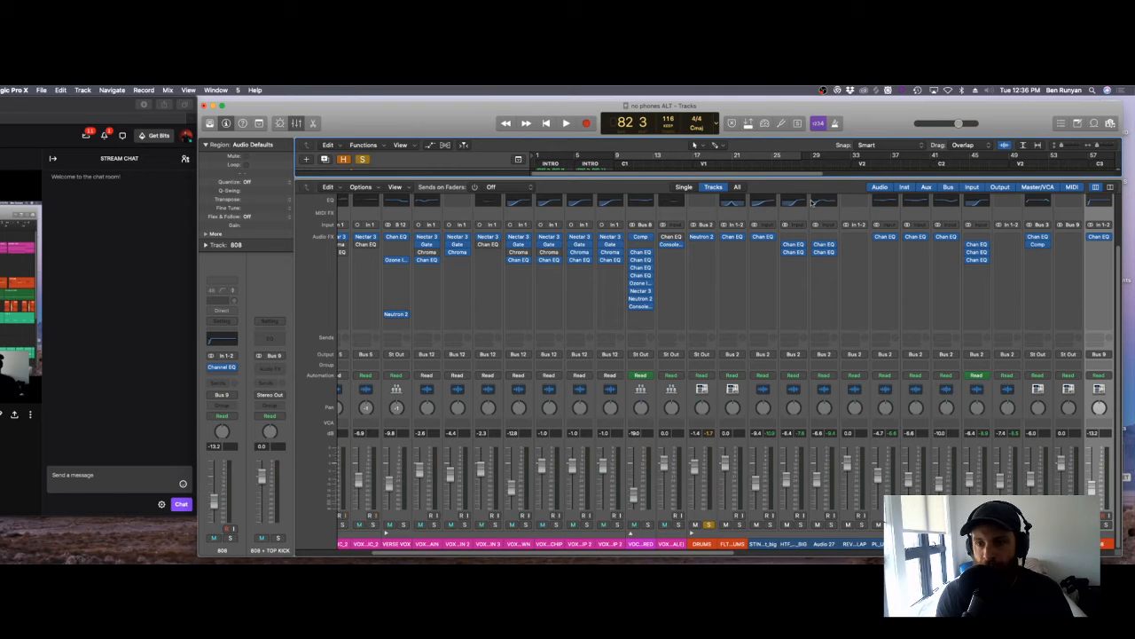
key("space")
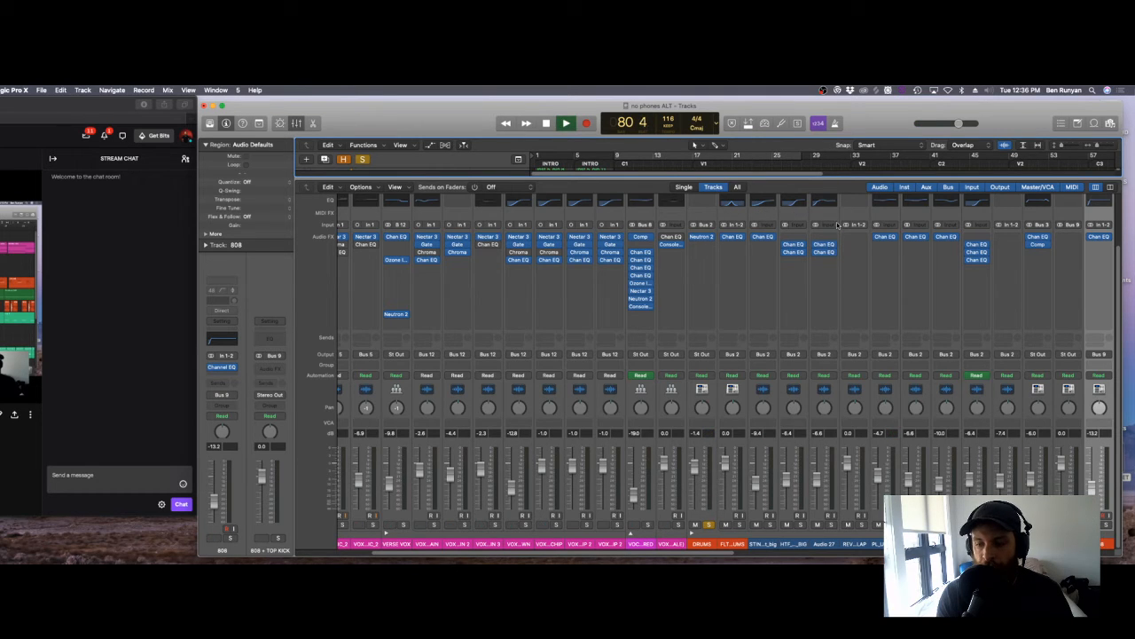
key("space")
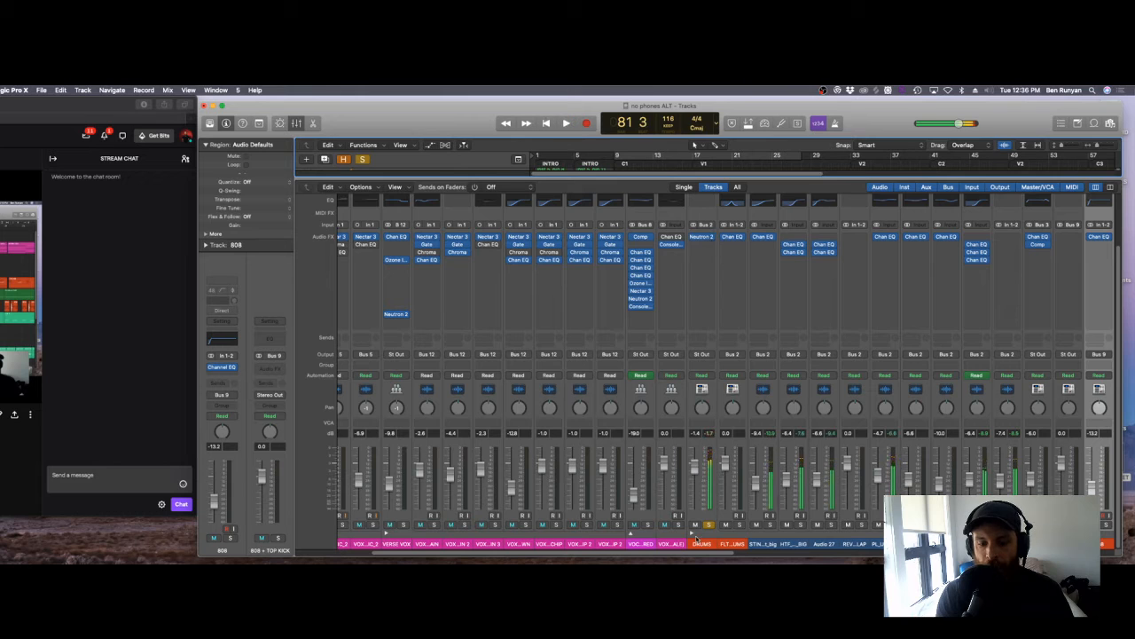
left_click(694, 533)
left_click(694, 533)
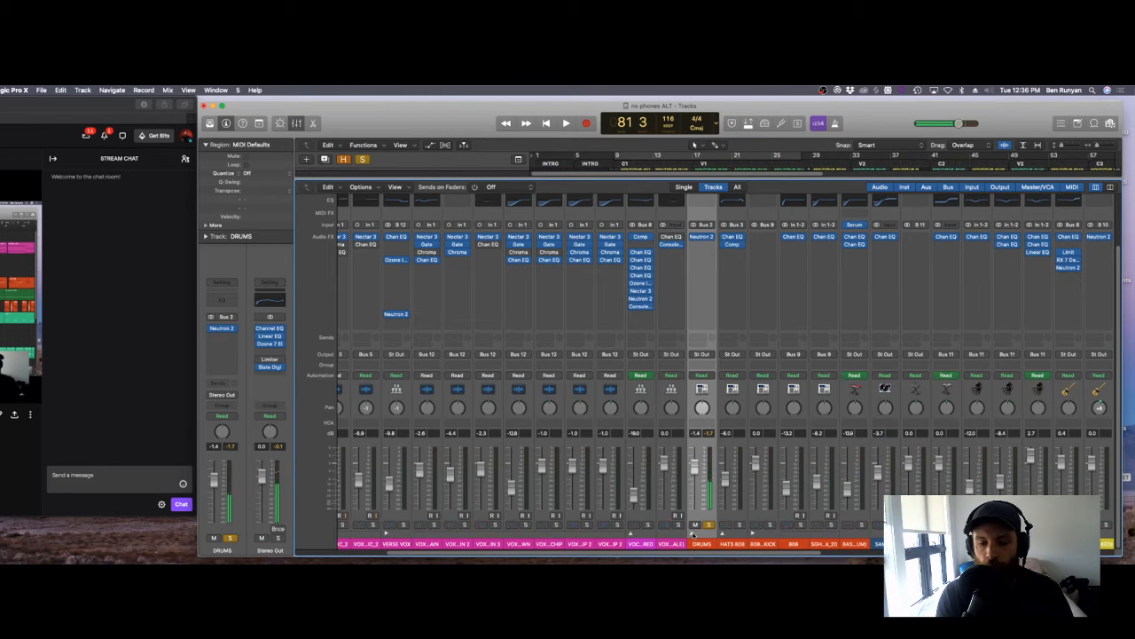
Step: Open the DRUMS channel's Neutron 2 plug-in, dismiss its preset manager and play the drums to view its equalizer
left_click(703, 237)
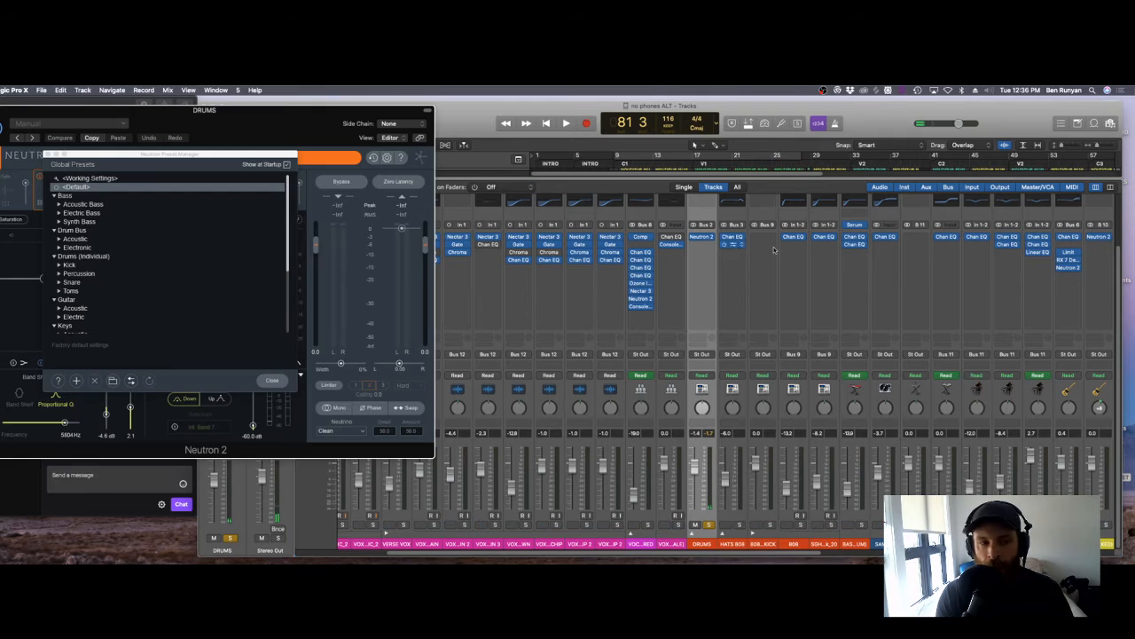
left_click(49, 155)
left_click_drag(131, 112, 634, 119)
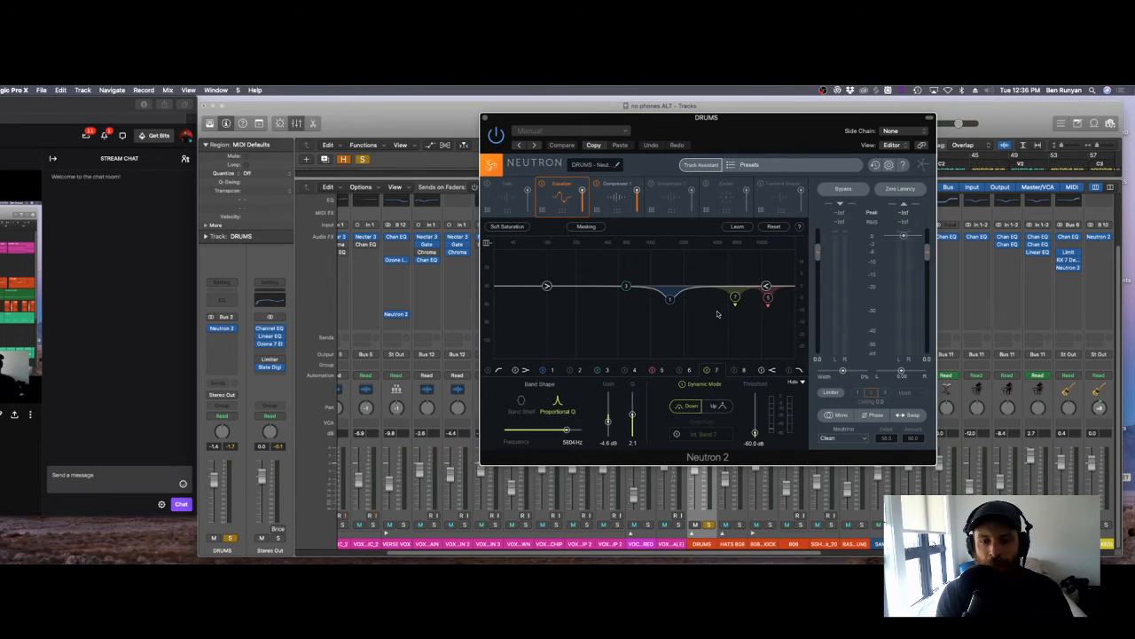
key("space")
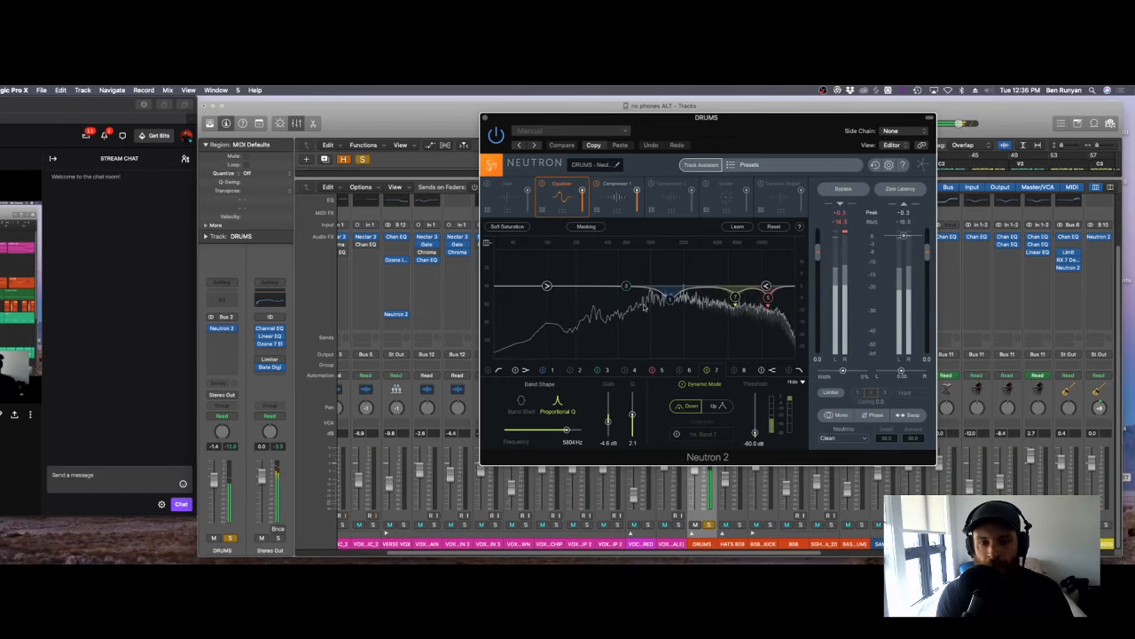
Step: View Neutron 2's Compressor 1 on the DRUMS channel, return to its Equalizer and close the plug-in
left_click(616, 197)
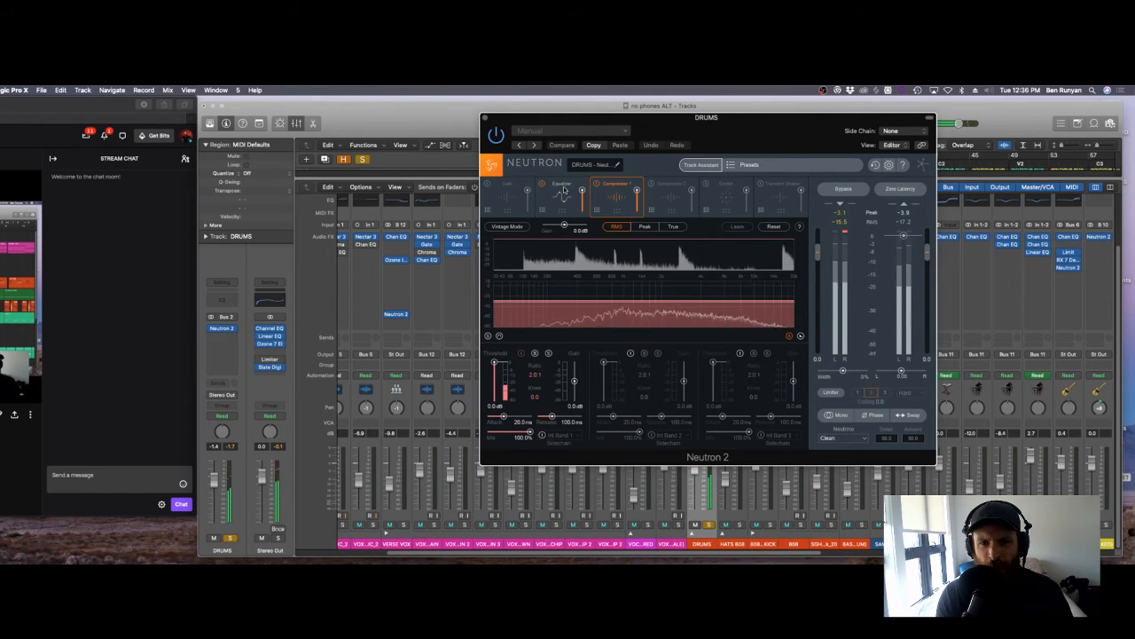
left_click(540, 185)
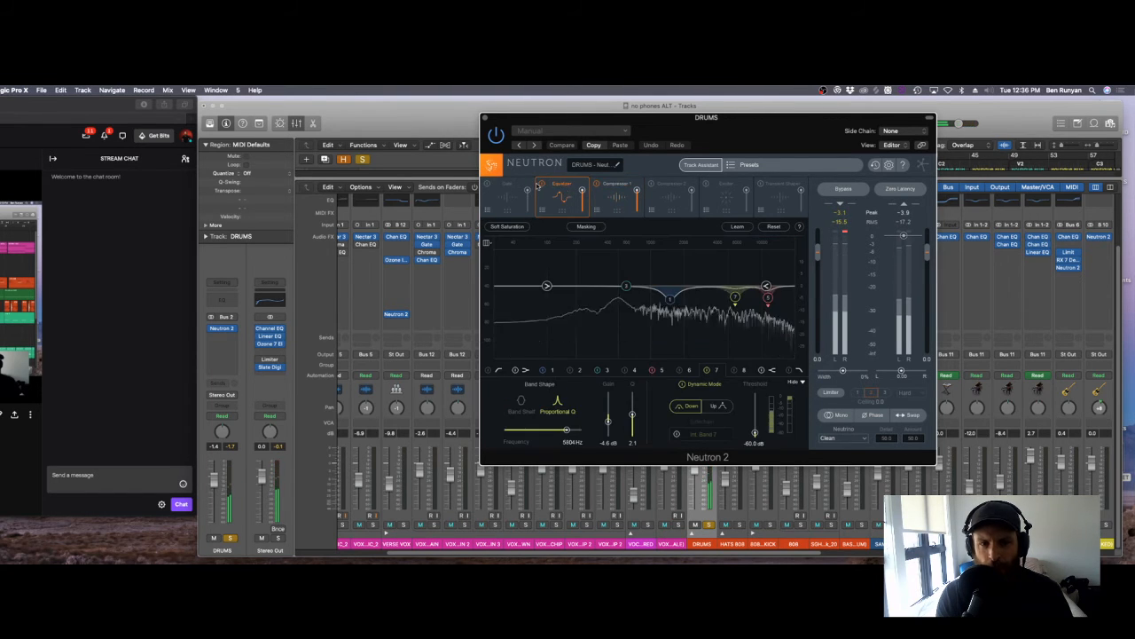
left_click(485, 118)
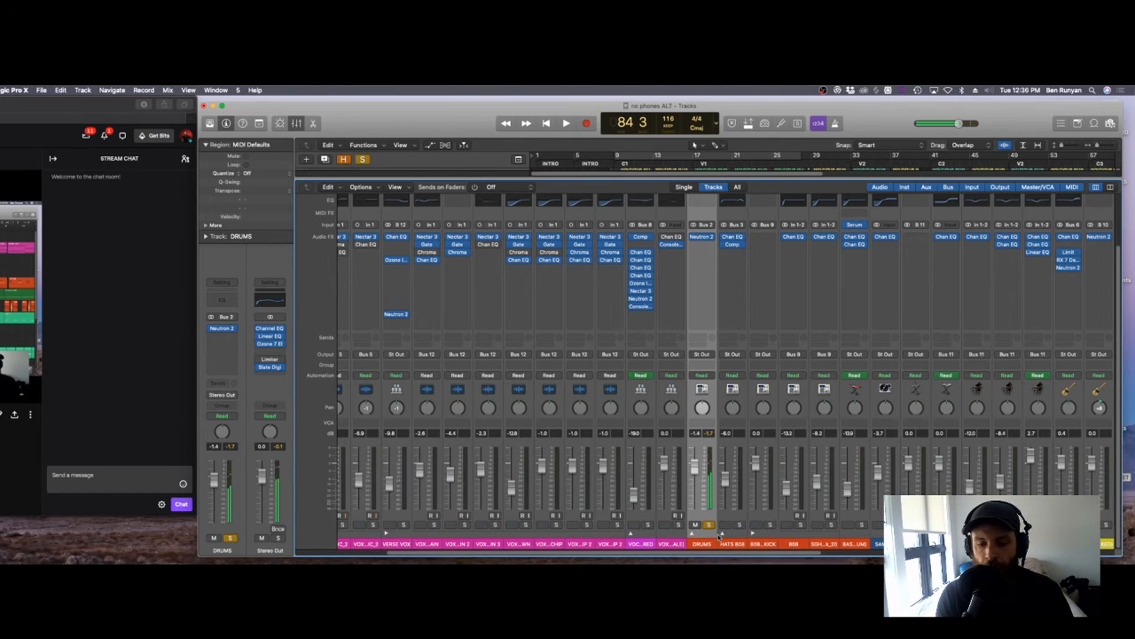
Step: Collapse the 808 + TOP KICK stack's channel strips and play it soloed with DRUMS, HATS 808 and the bass line
left_click(761, 537)
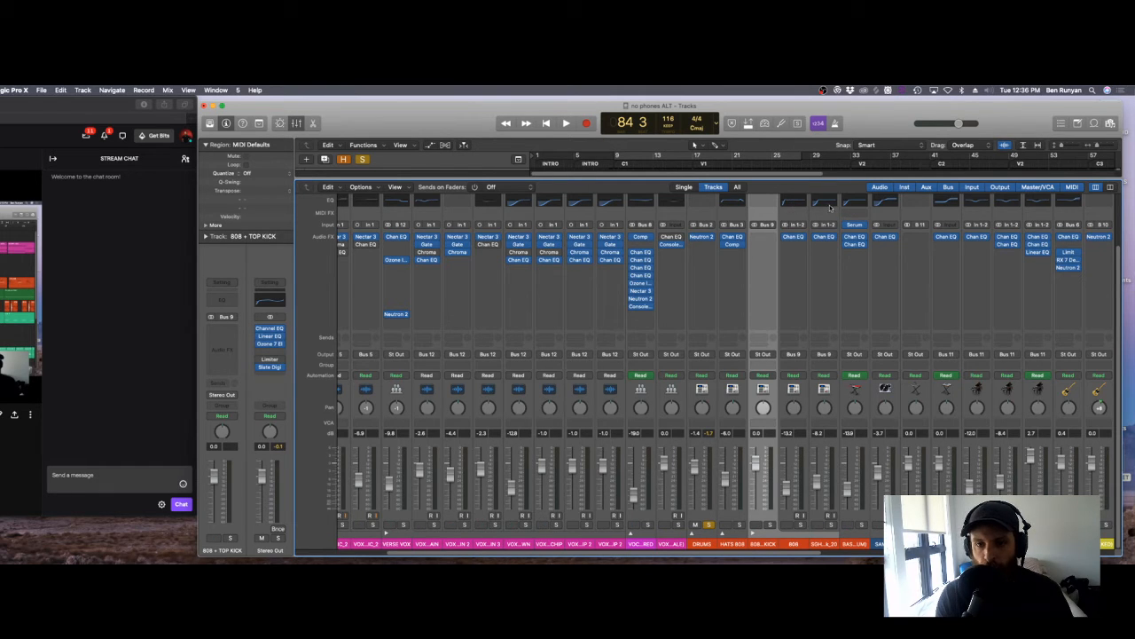
left_click(753, 533)
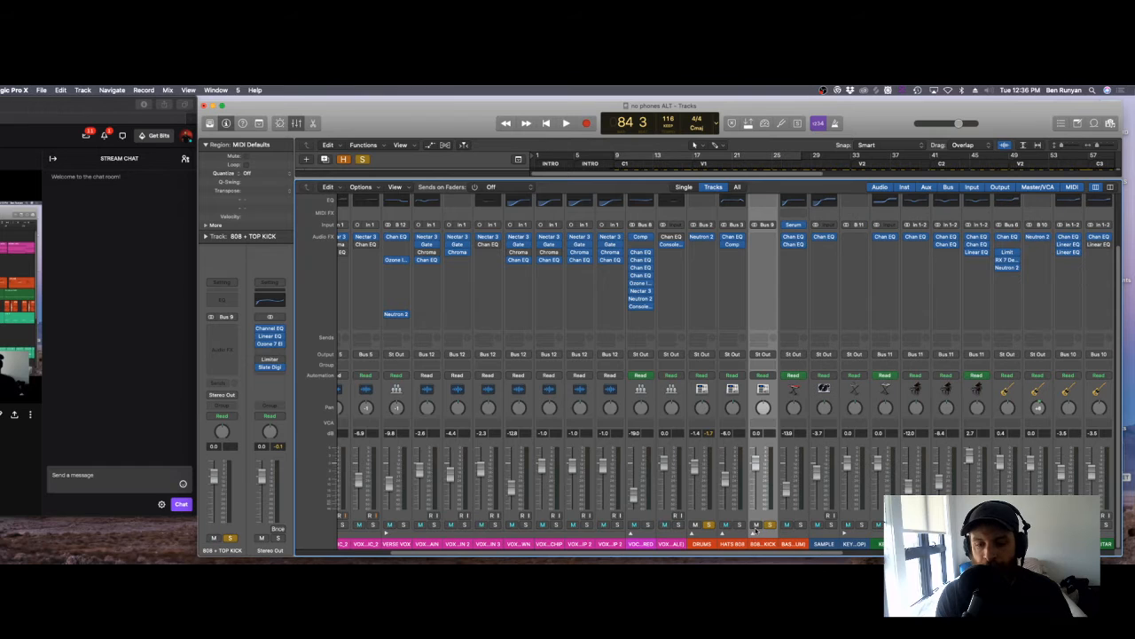
key("space")
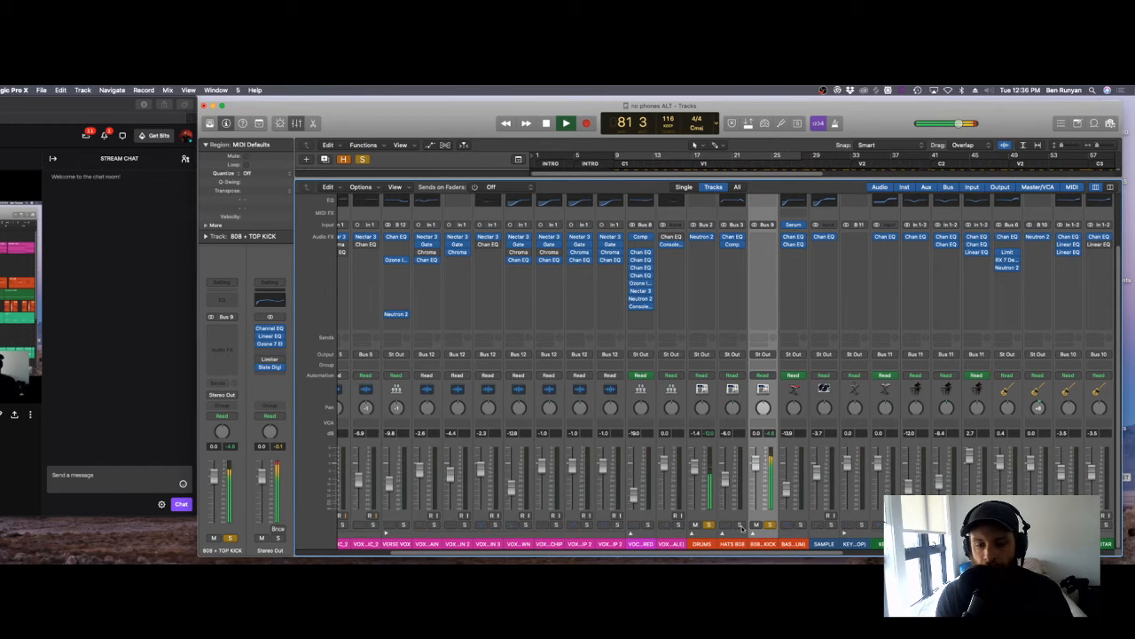
left_click(741, 526)
left_click(802, 526)
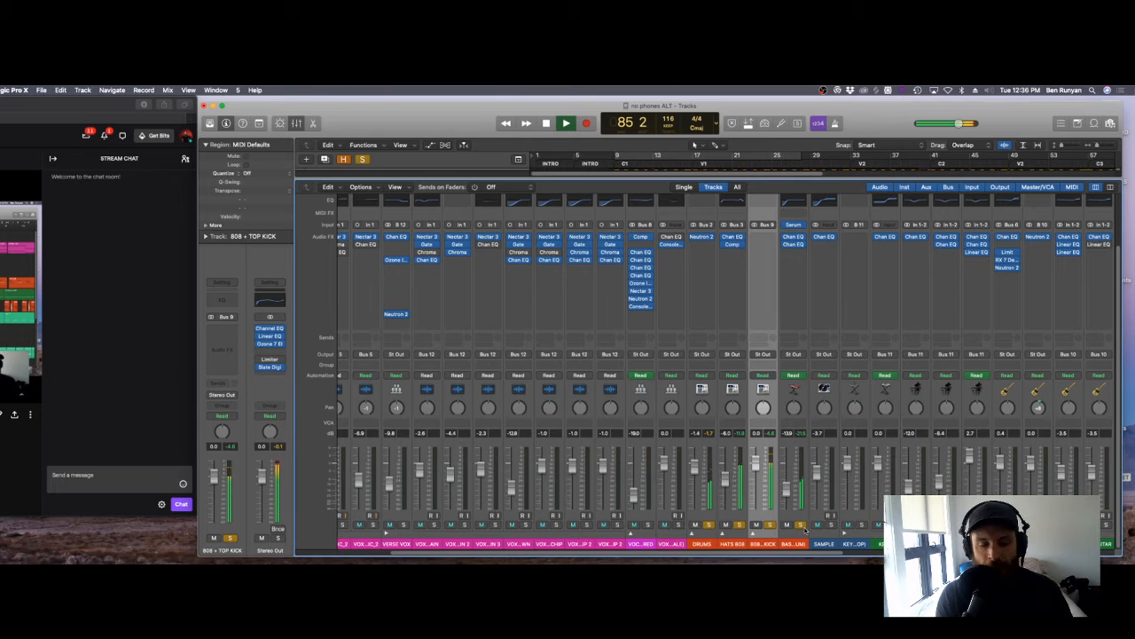
scroll(873, 547, "right", 3)
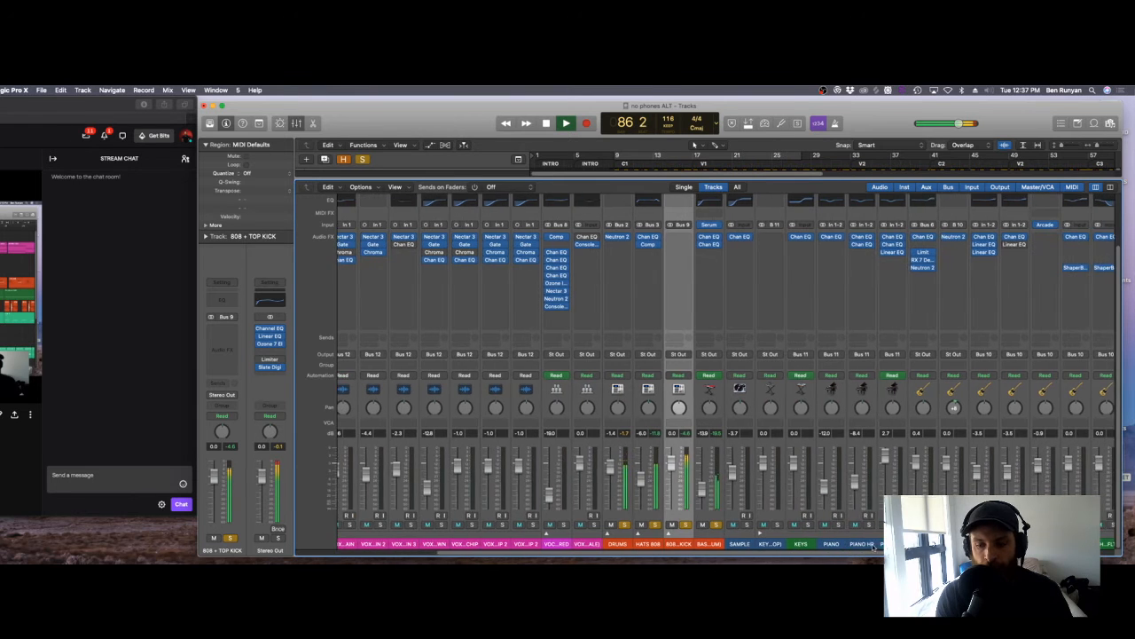
scroll(873, 546, "right", 1)
Step: Stop playback and clear the solos on the bass line, 808 + TOP KICK, HATS 808 and DRUMS channels
key("space")
left_click(690, 525)
left_click(660, 525)
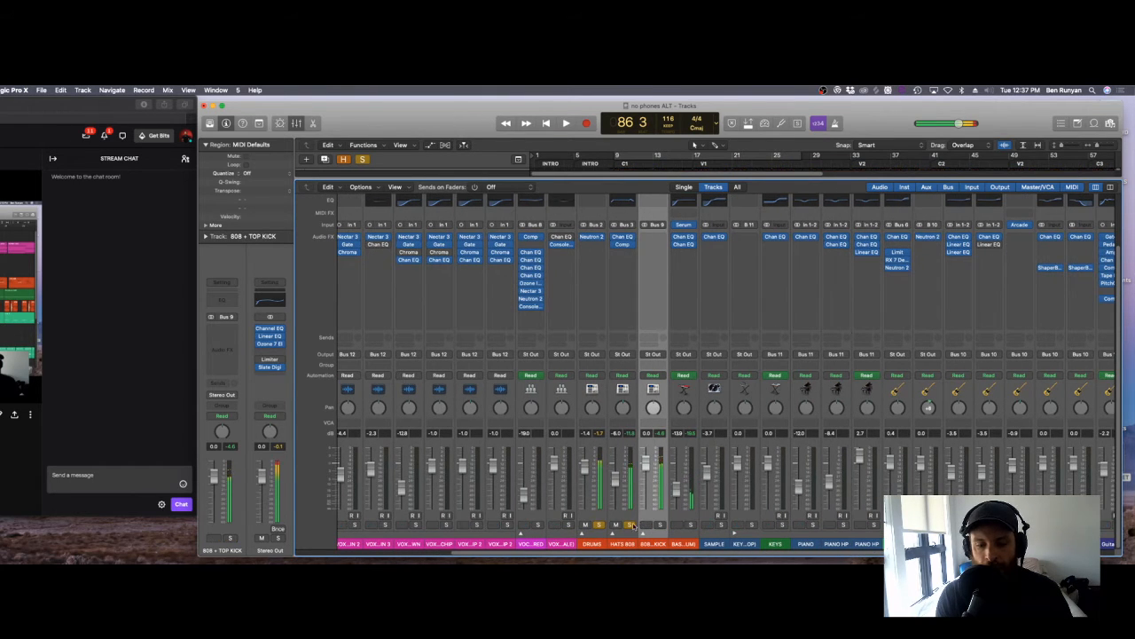
left_click(599, 525)
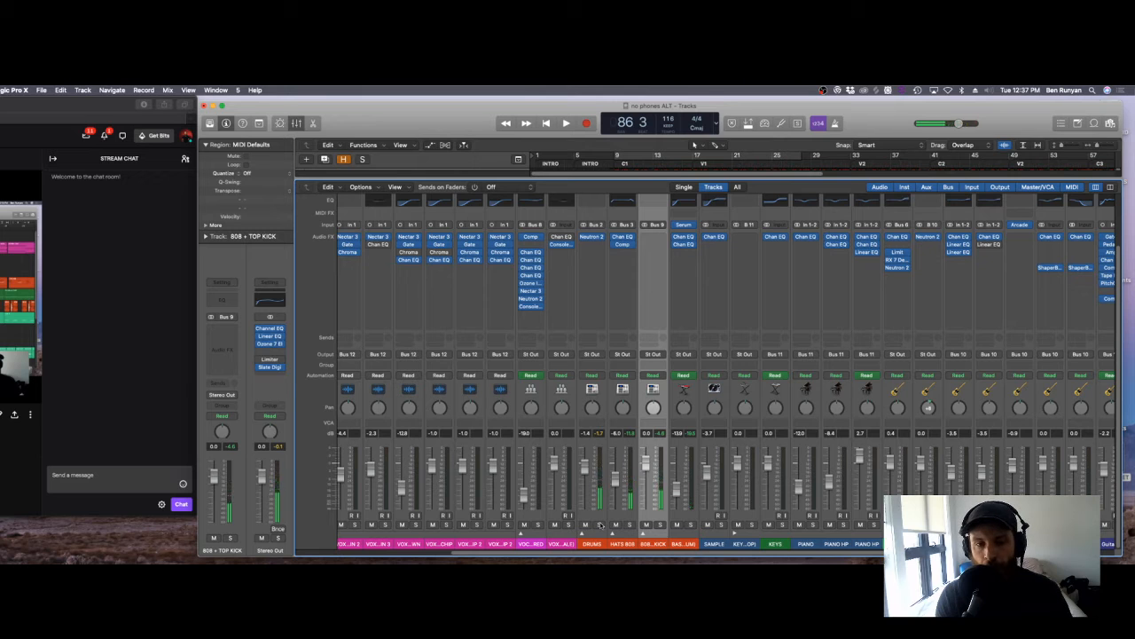
Step: Open the Stereo Out channel's Channel EQ and place its window over the Mixer to examine the curve
scroll(707, 550, "right", 10)
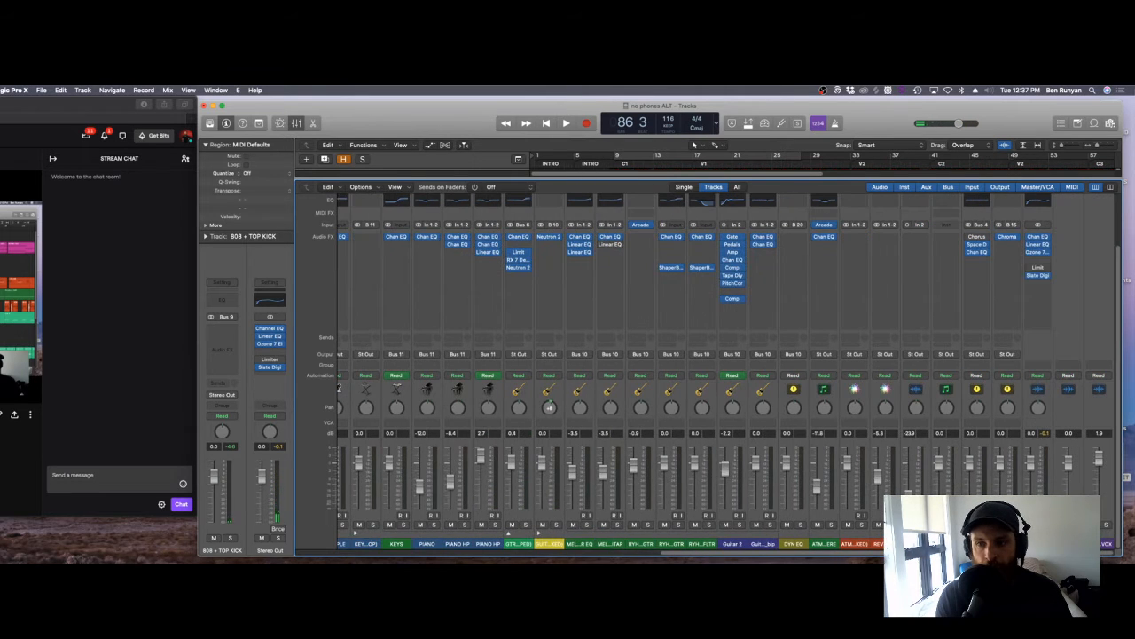
double_click(1038, 237)
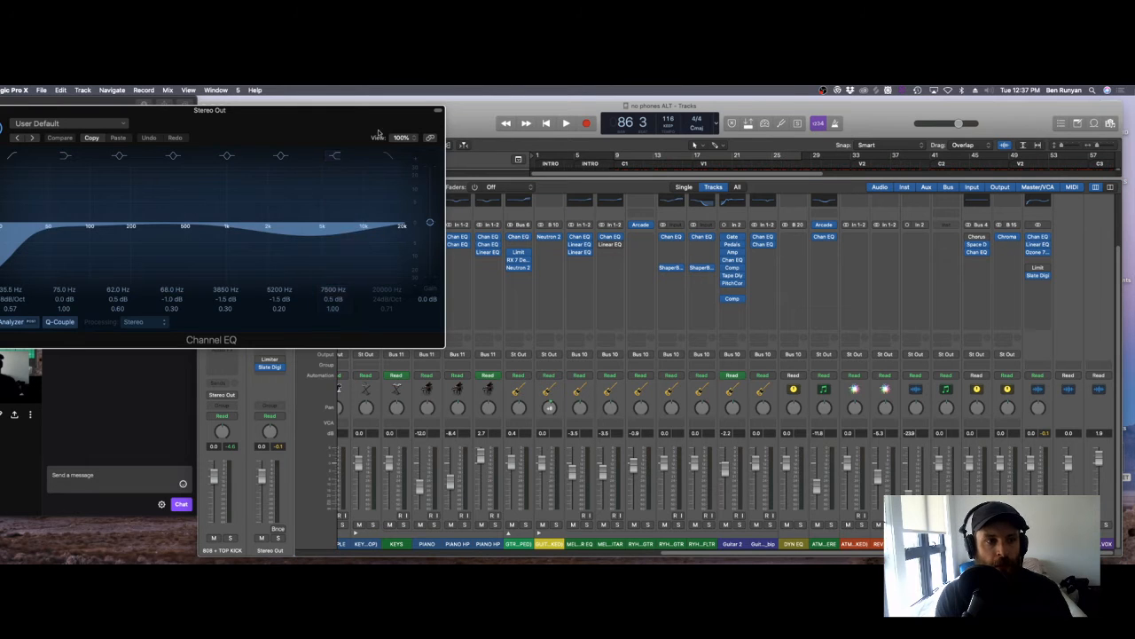
left_click_drag(354, 122, 746, 114)
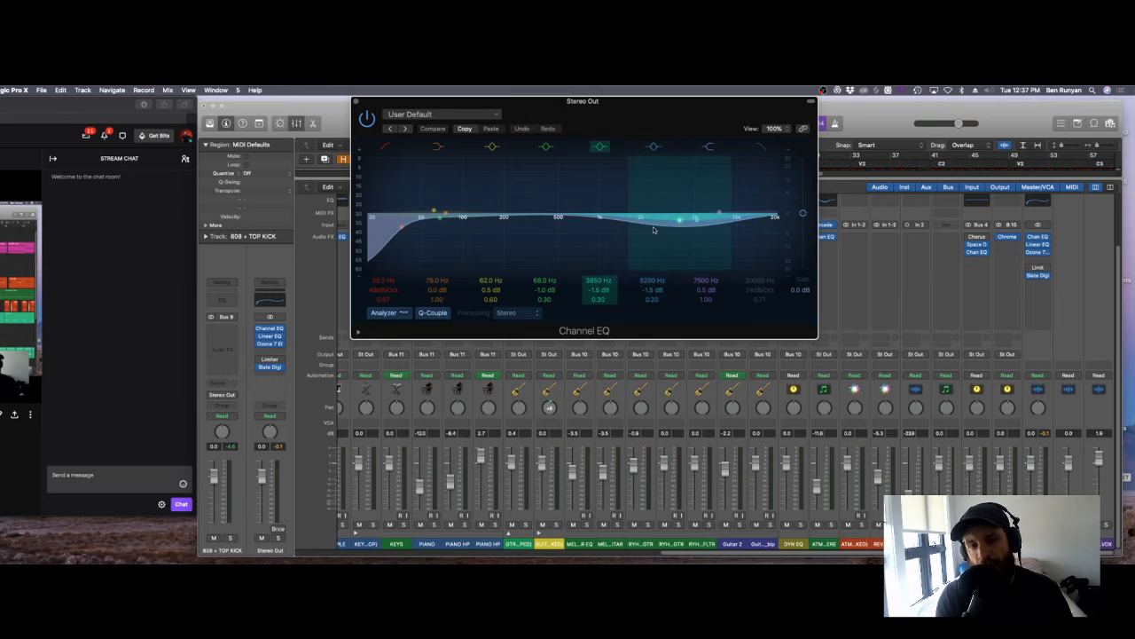
left_click_drag(670, 105, 676, 153)
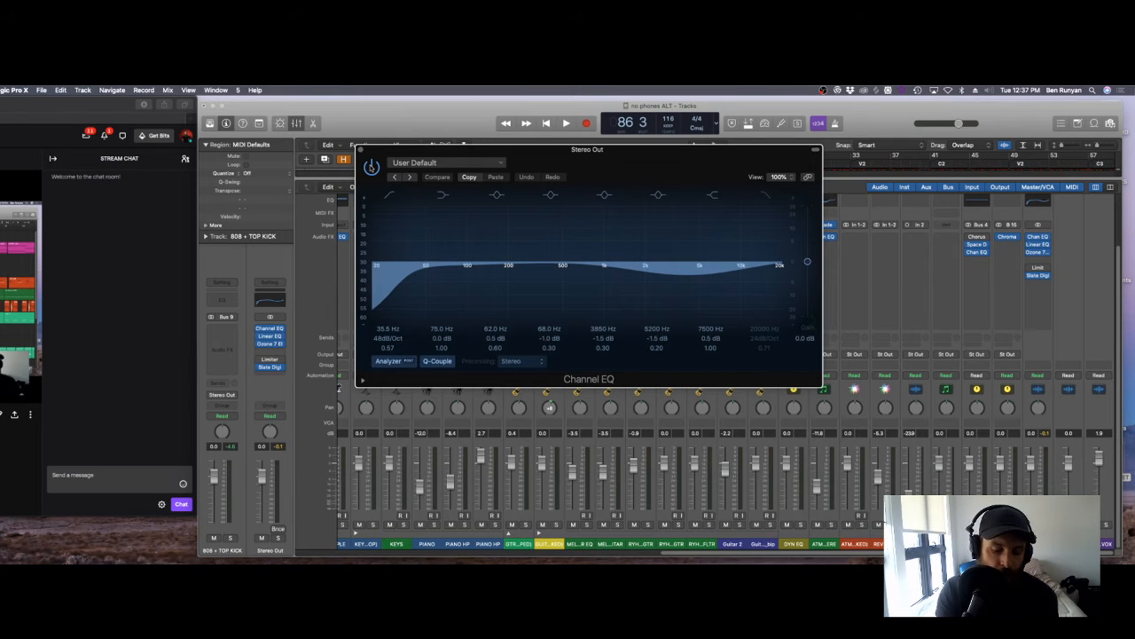
Step: Play the full mix with the Stereo Out's Channel EQ active and bypassed, stop playback and close the plug-in
key("space")
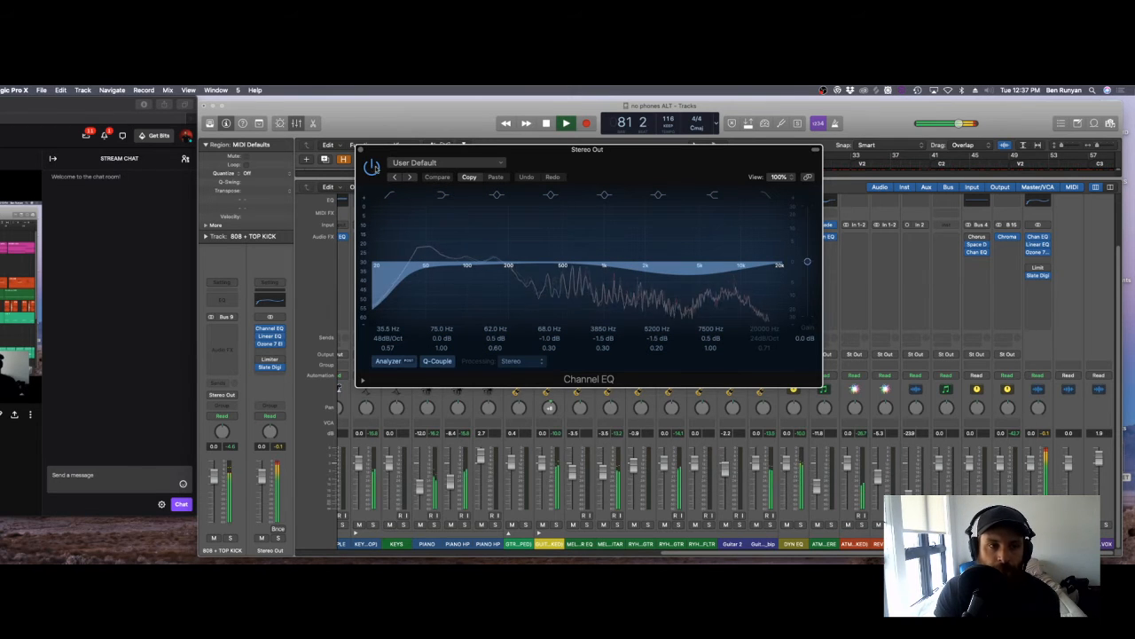
left_click(371, 166)
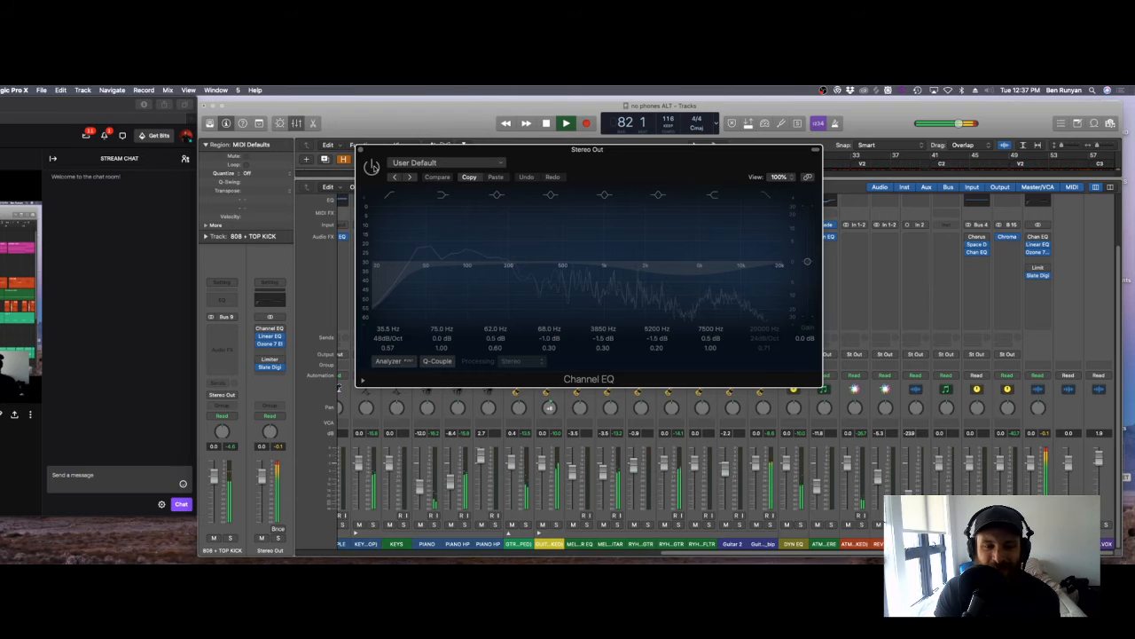
left_click(372, 166)
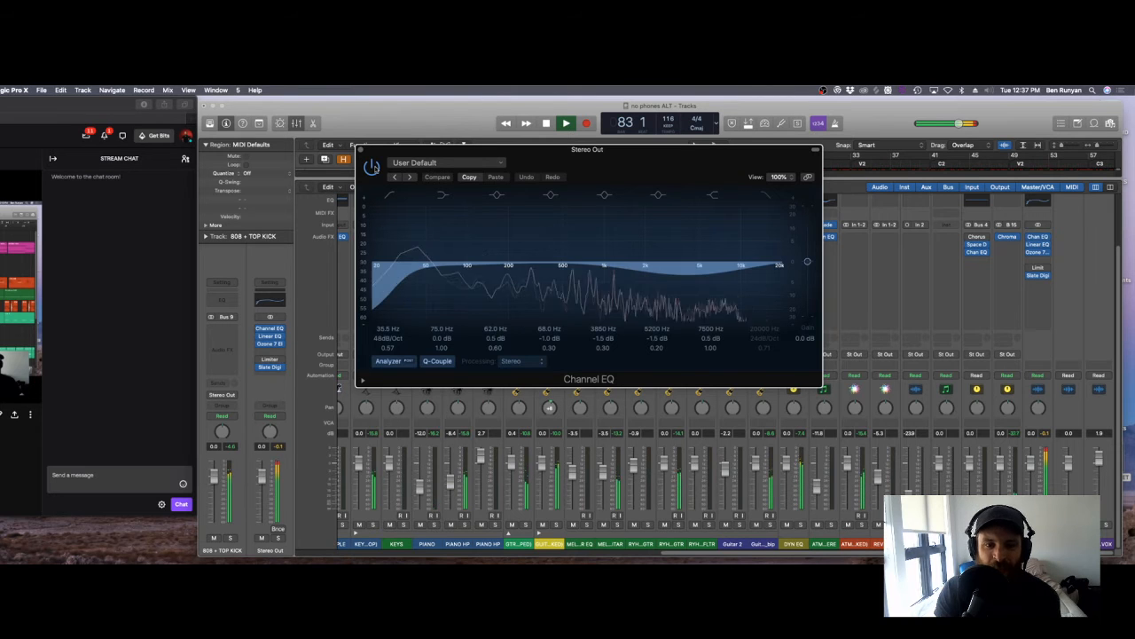
key("space")
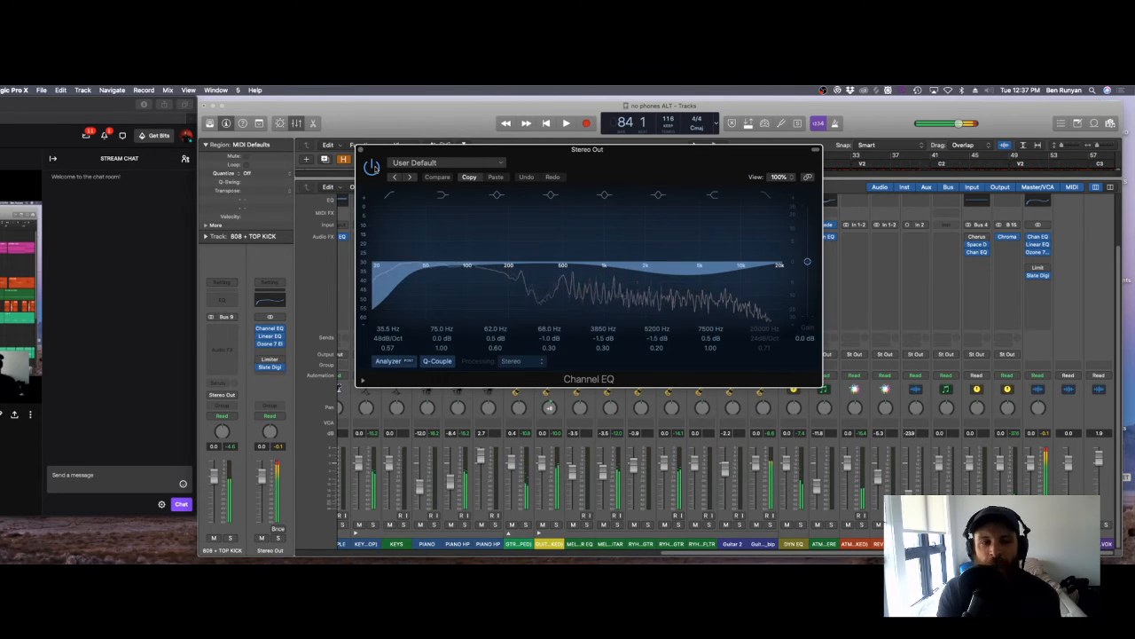
left_click(361, 150)
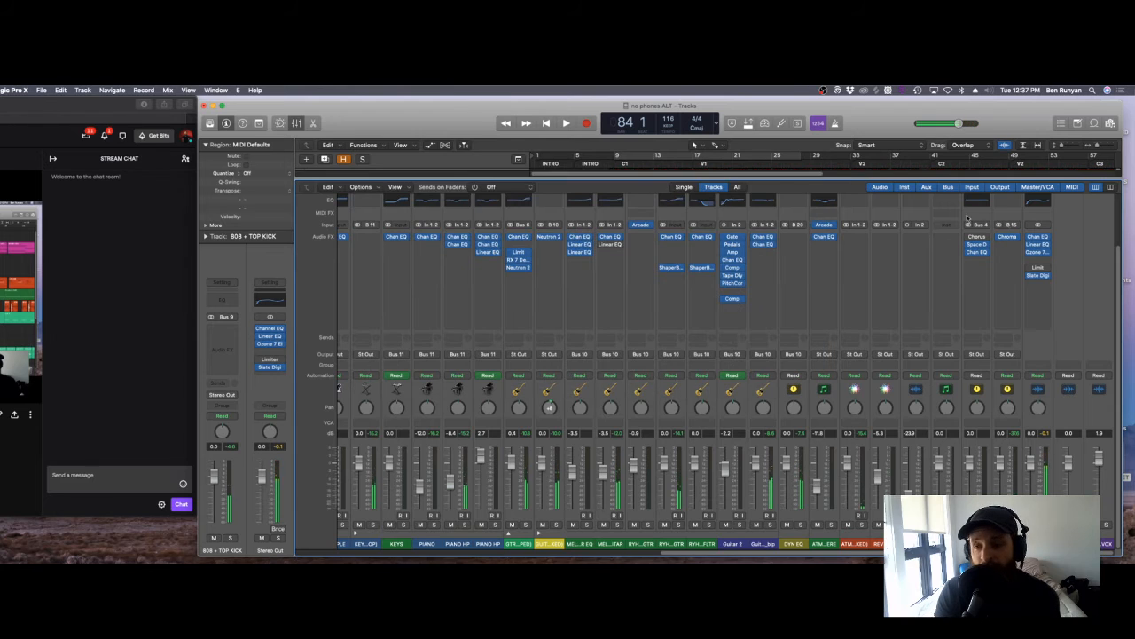
Step: Open the Stereo Out's Channel EQ and Linear Phase EQ together to compare their curves, and close both
left_click(1038, 238)
left_click(1038, 244)
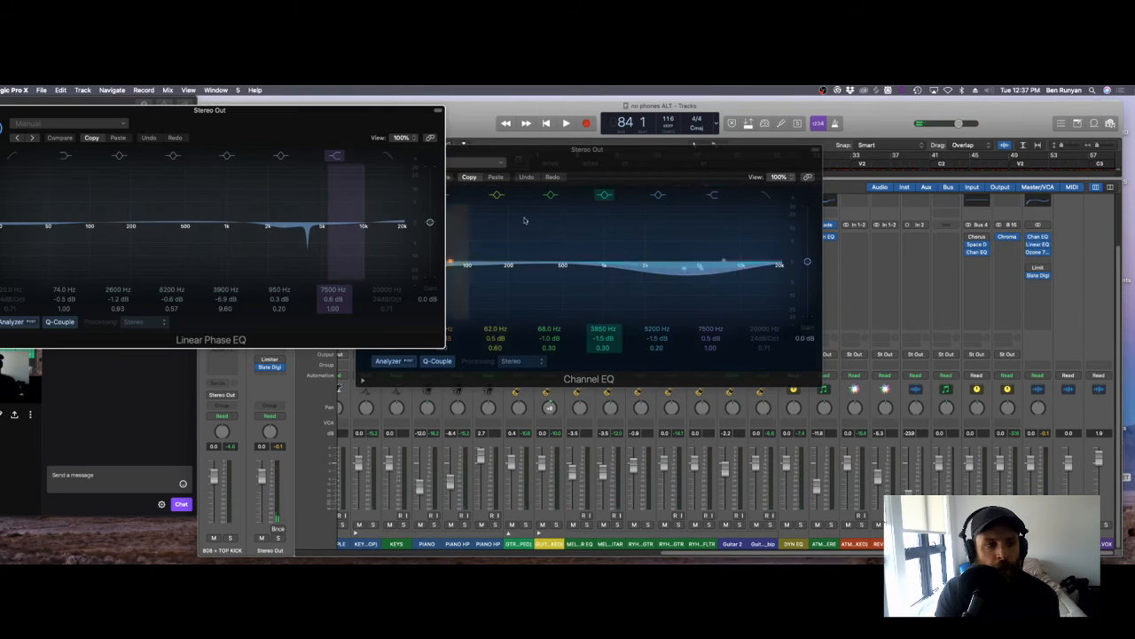
left_click_drag(305, 134, 710, 323)
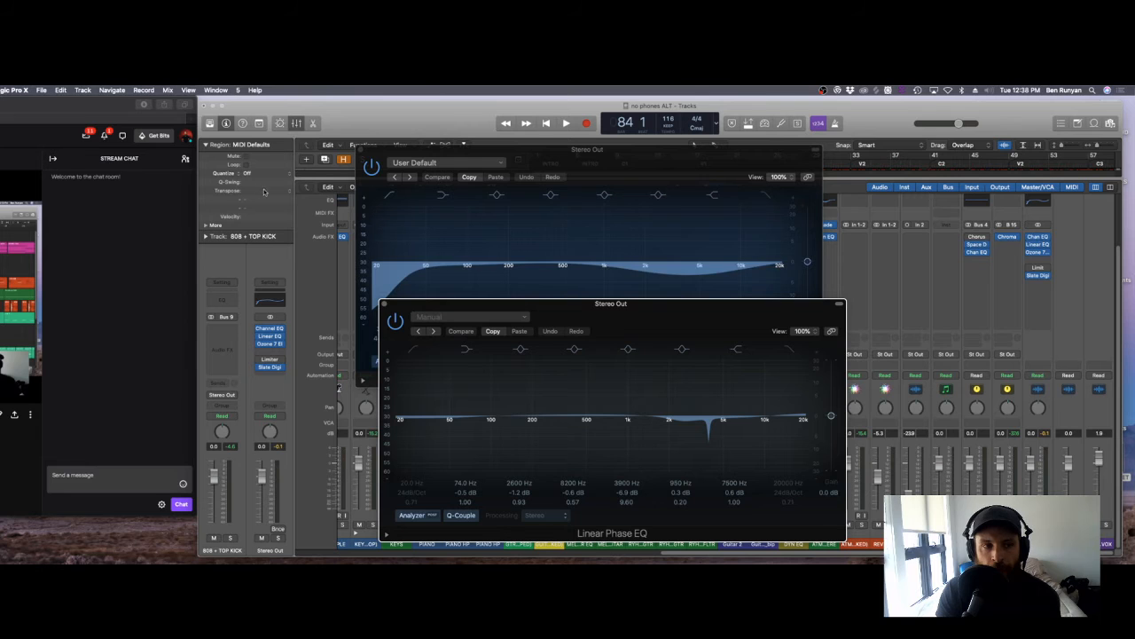
left_click(362, 150)
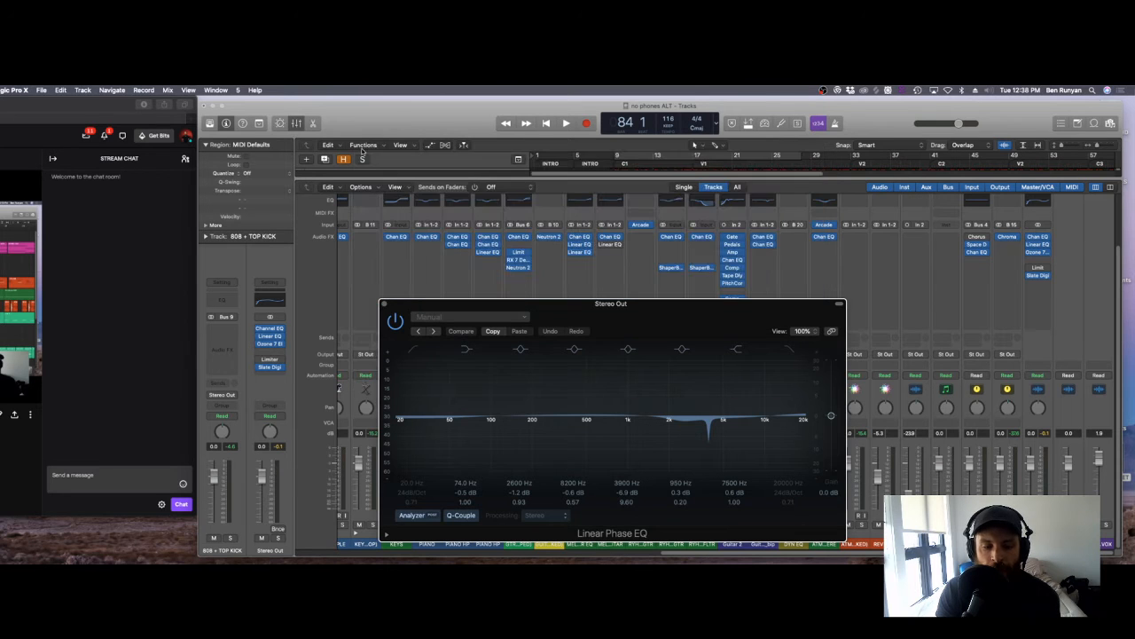
left_click(382, 303)
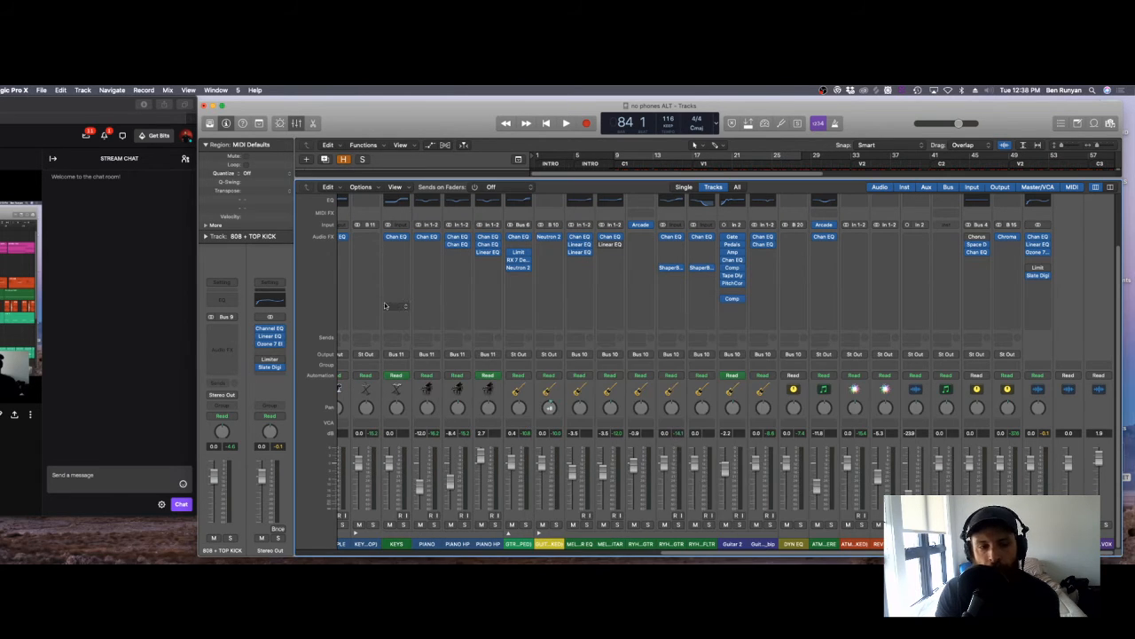
Step: View the Stereo Out's Ozone 7 Elements plug-in, close it and dismiss the Updater problem report
left_click(1039, 253)
left_click_drag(290, 118, 566, 115)
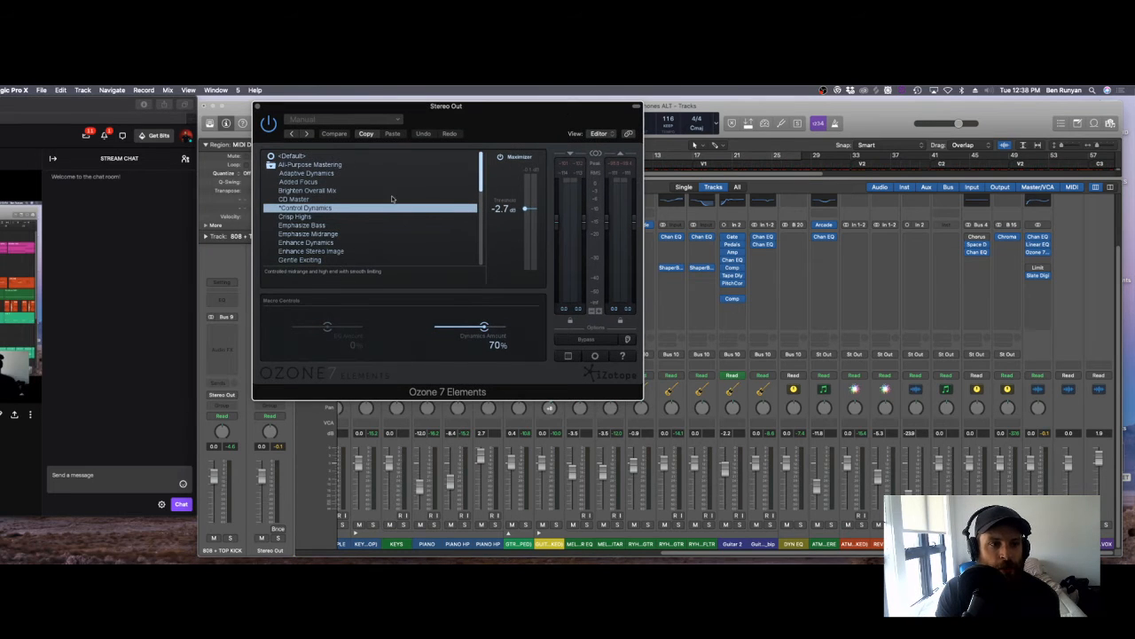
left_click(258, 108)
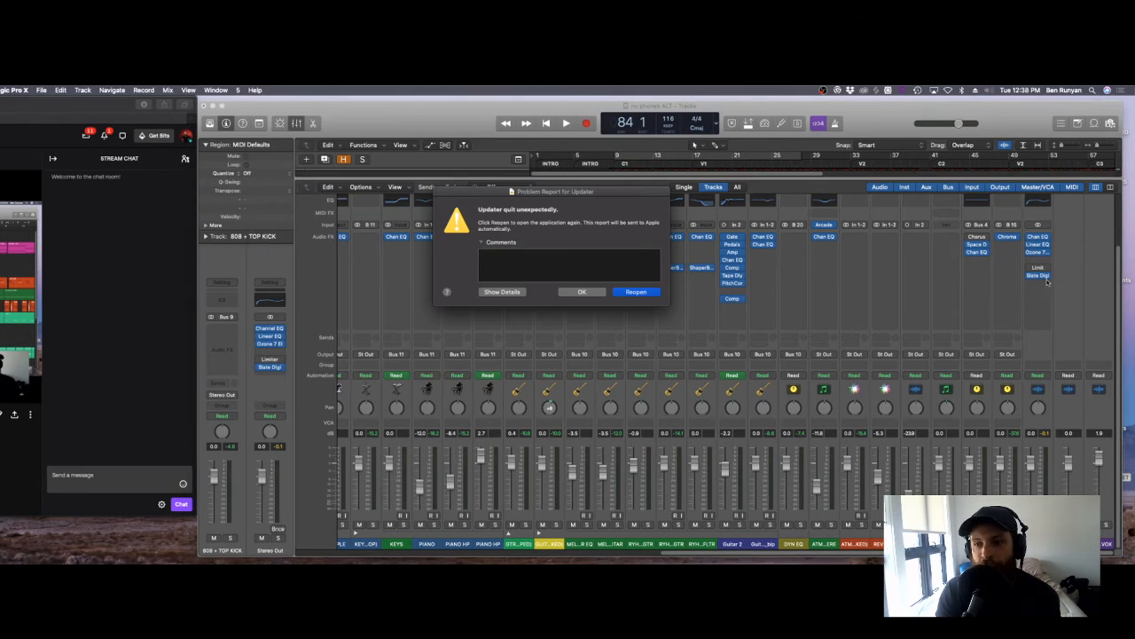
left_click(598, 294)
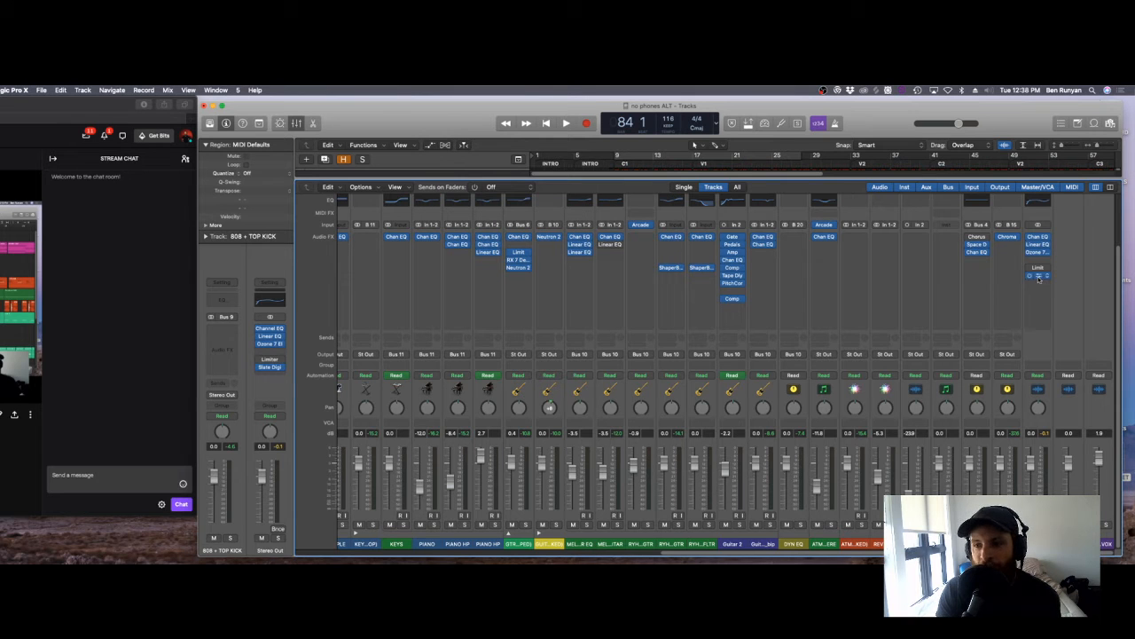
Step: Open the Stereo Out's Slate Digital FG-X plug-in, bypass it and play the full mix
left_click(1038, 275)
left_click_drag(266, 110, 674, 100)
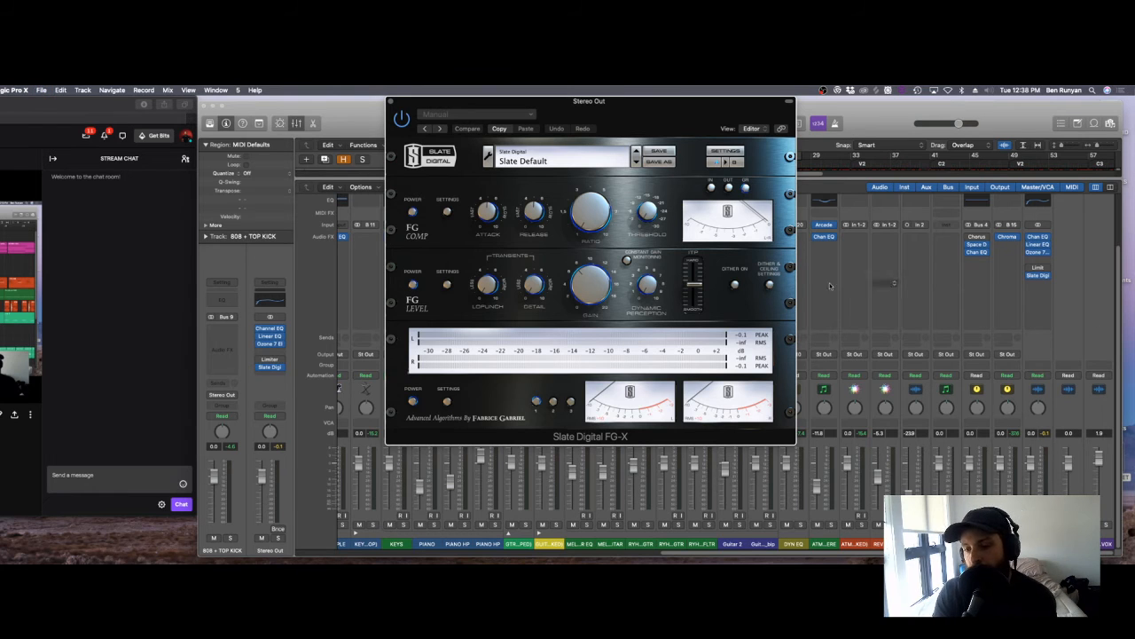
left_click(401, 117)
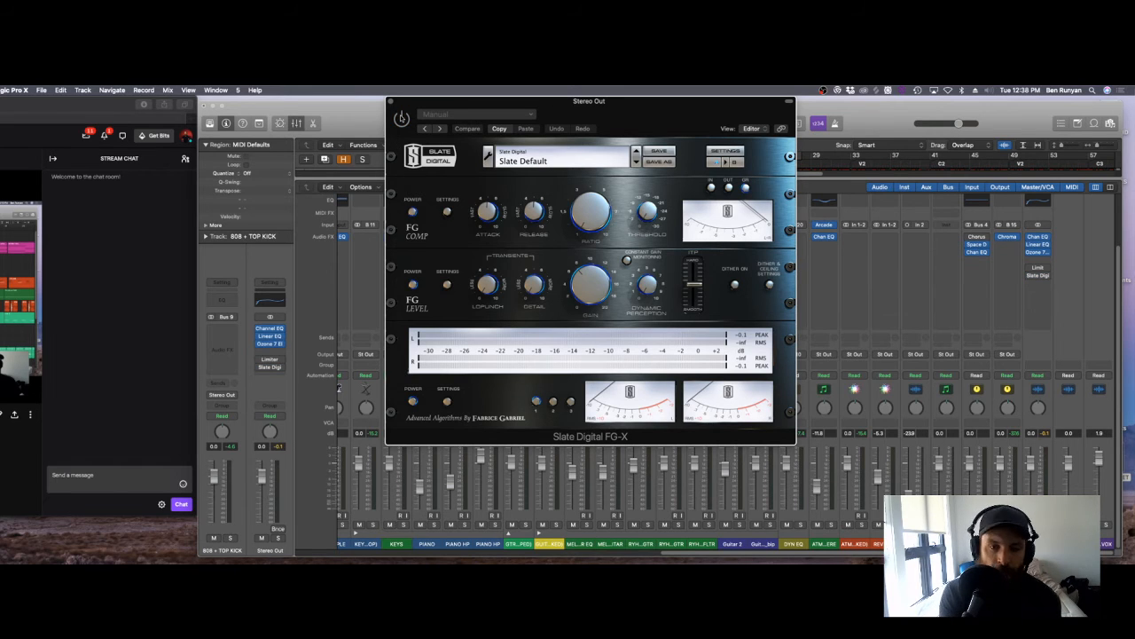
key("space")
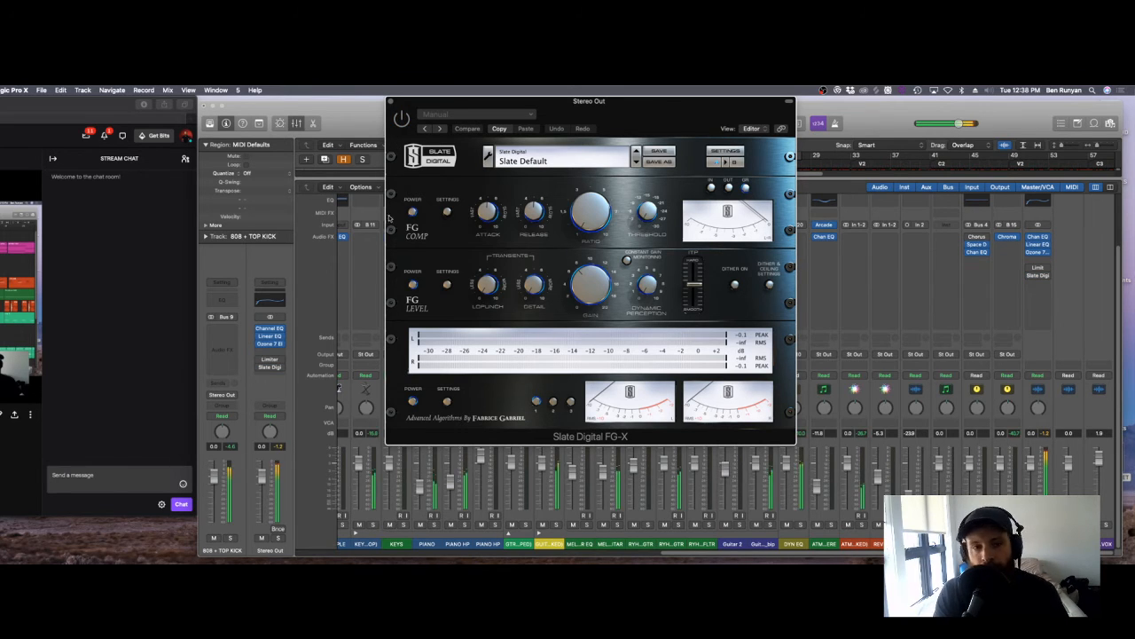
Step: Toggle the bypass of the Stereo Out's Ozone 7 Elements while the mix plays to compare the output level
left_click(1047, 252)
left_click(1031, 255)
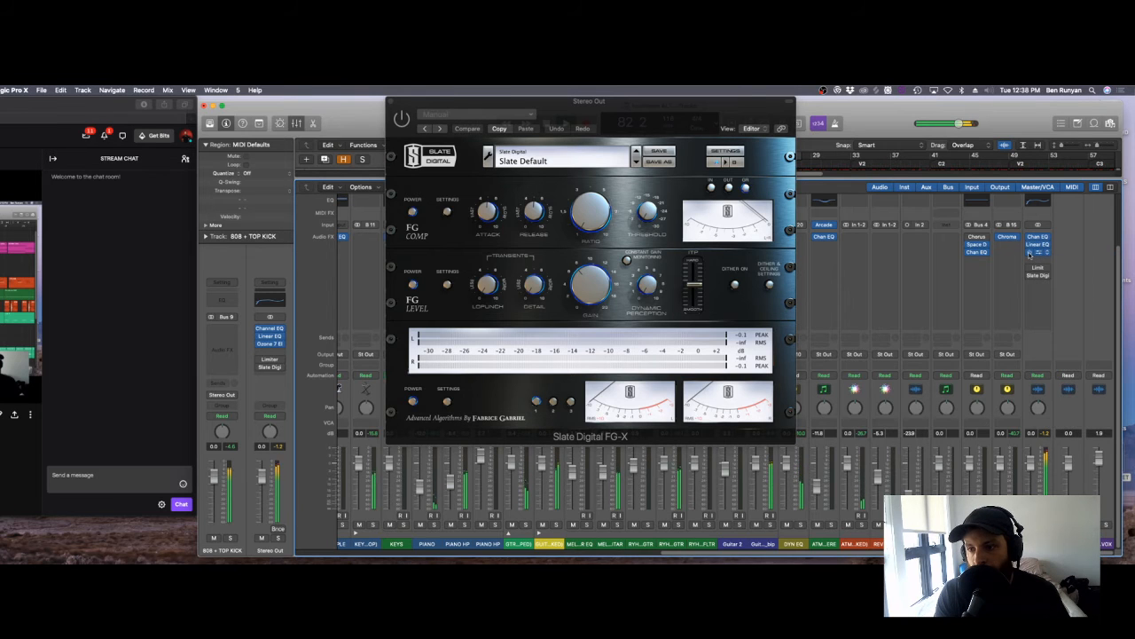
left_click(1029, 253)
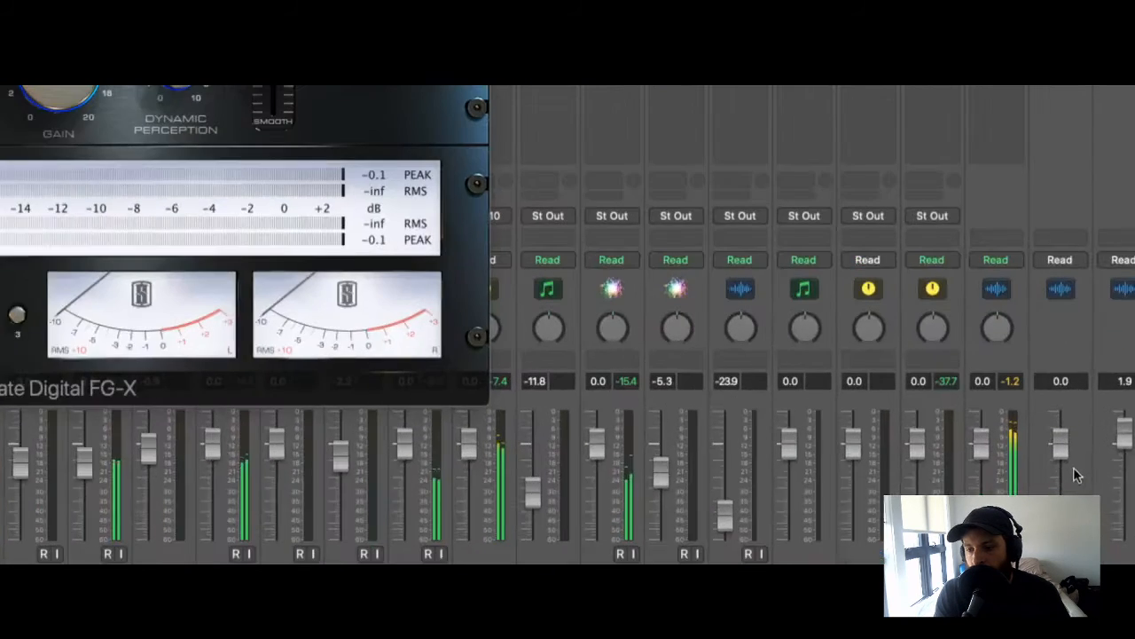
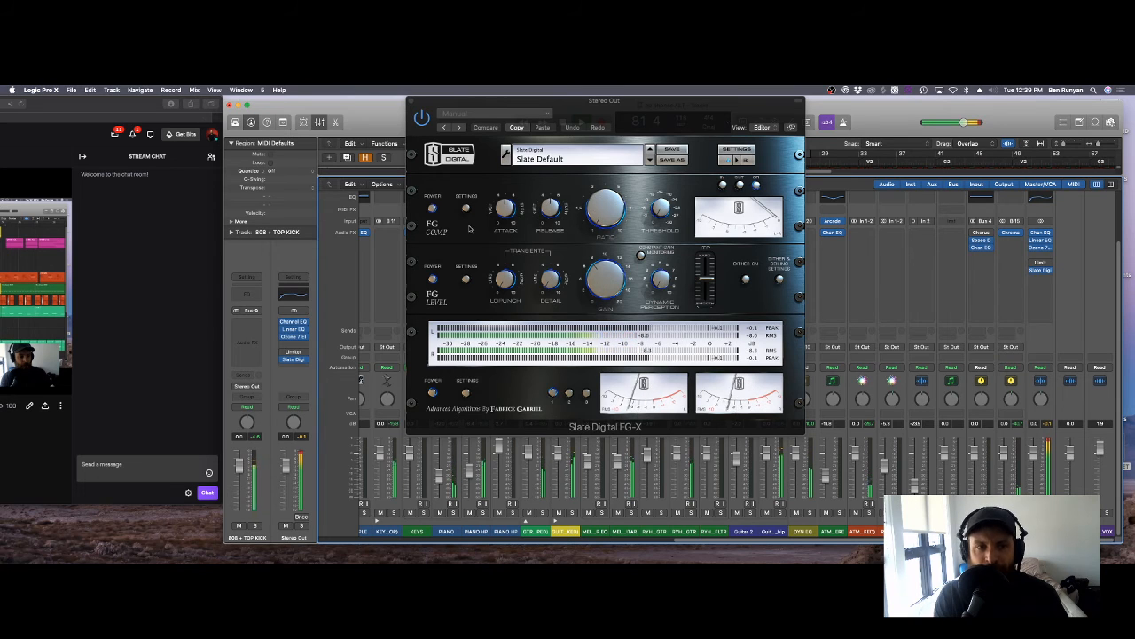
Step: Compare the playing mix with FG-X bypassed and active, and close and reopen the plug-in
left_click(419, 118)
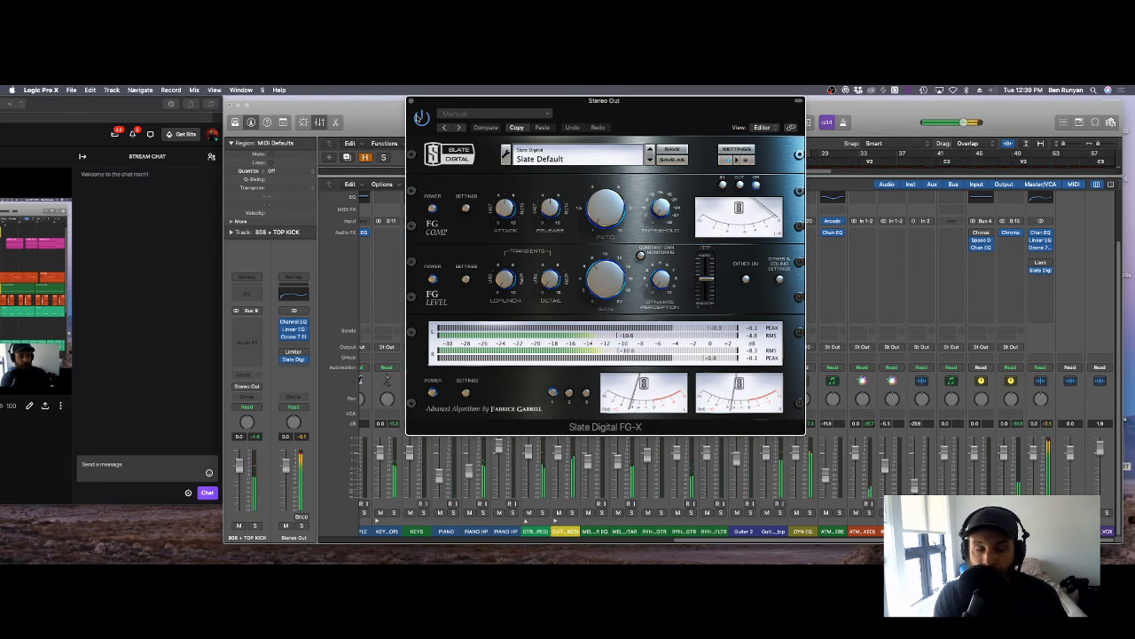
left_click(420, 118)
left_click(410, 101)
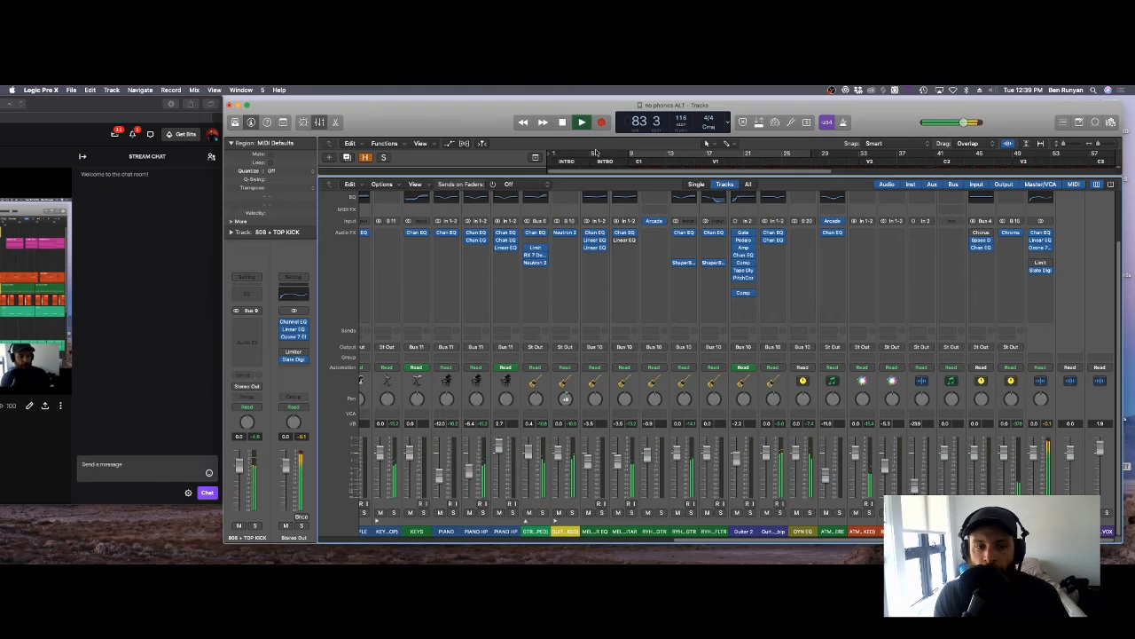
left_click(1041, 270)
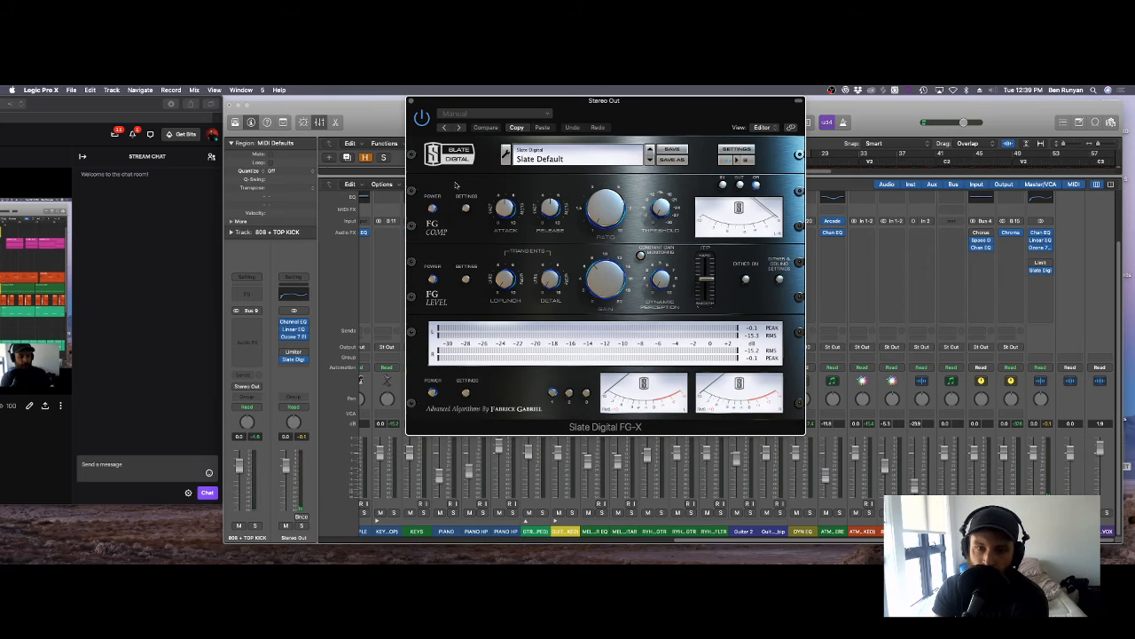
Step: Close the FG-X plug-in and collapse the VOCALS and VERSE VOX track stacks in the Mixer
left_click_drag(585, 113, 706, 125)
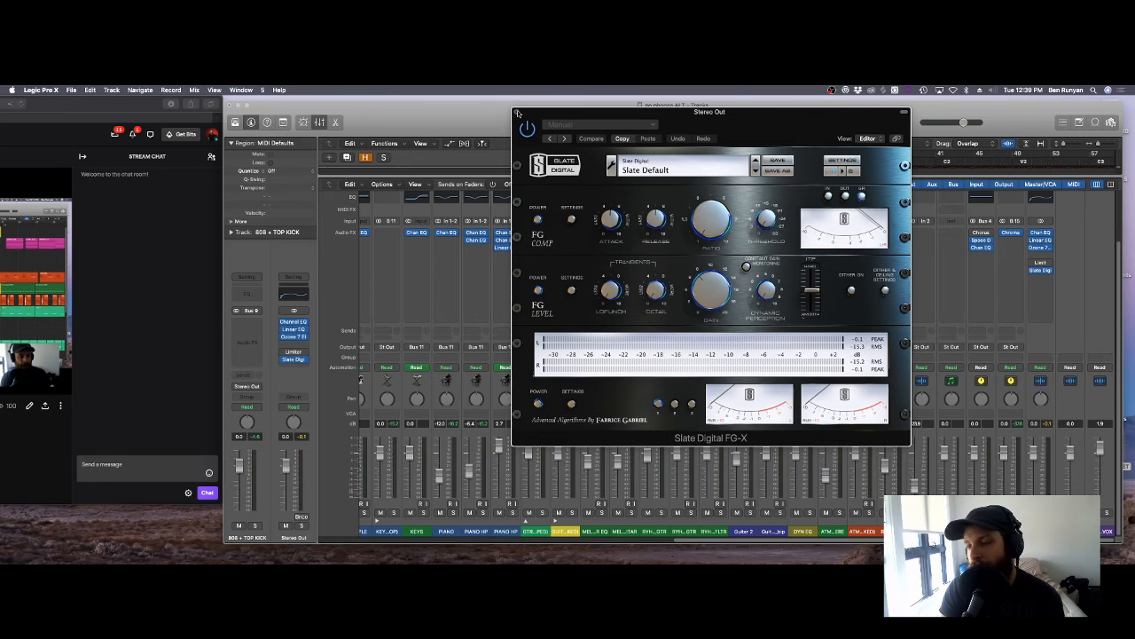
left_click(518, 112)
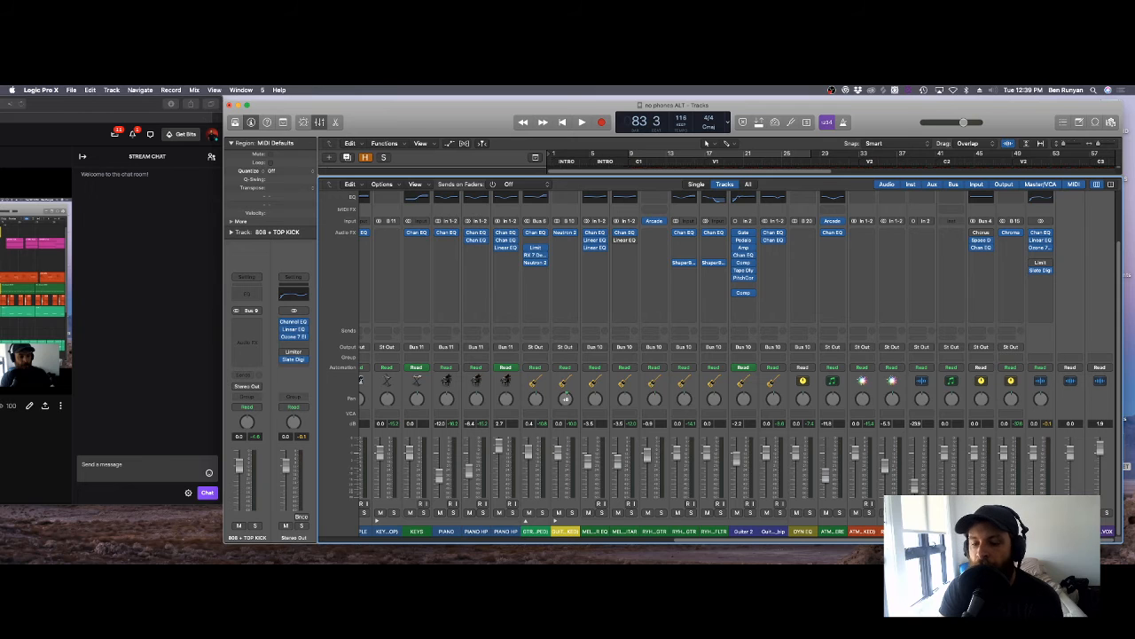
scroll(386, 523, "right", 10)
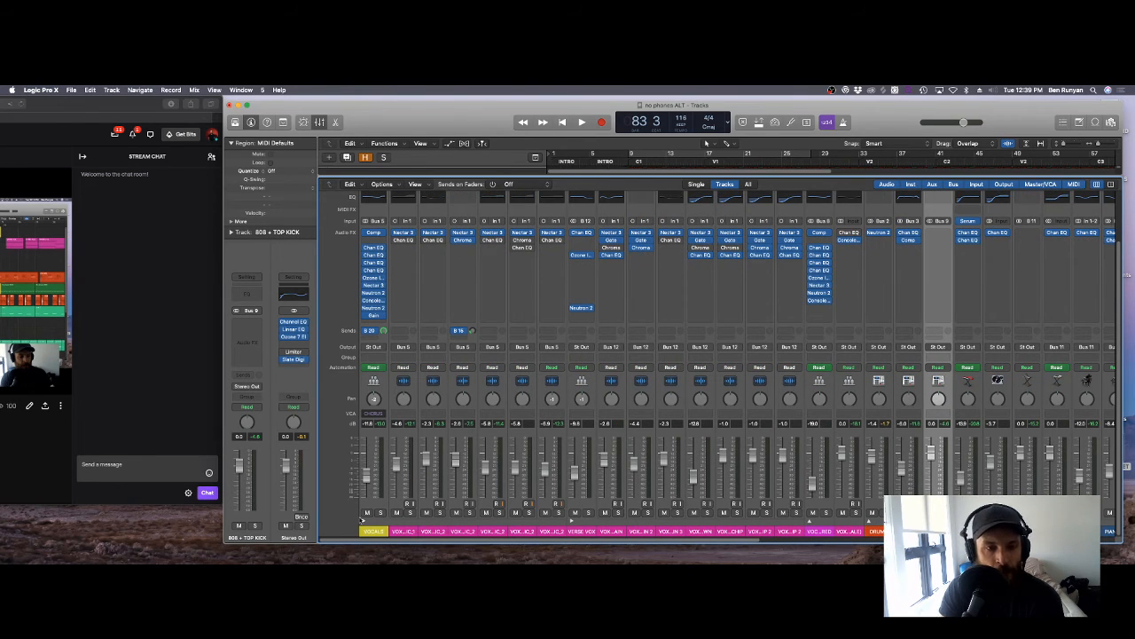
left_click(361, 521)
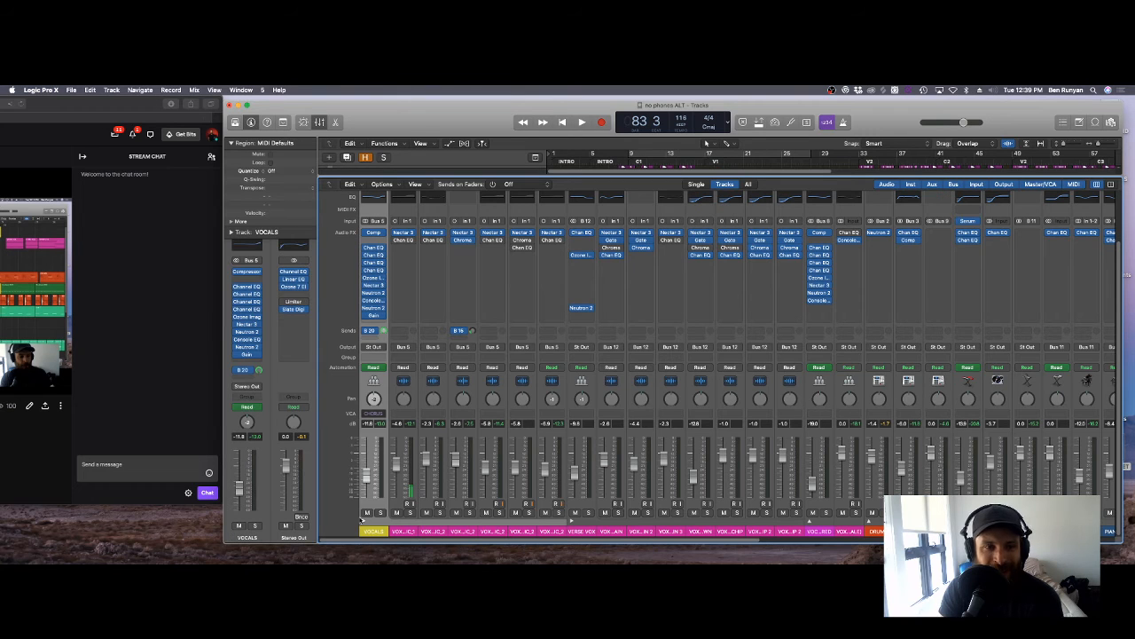
left_click(362, 520)
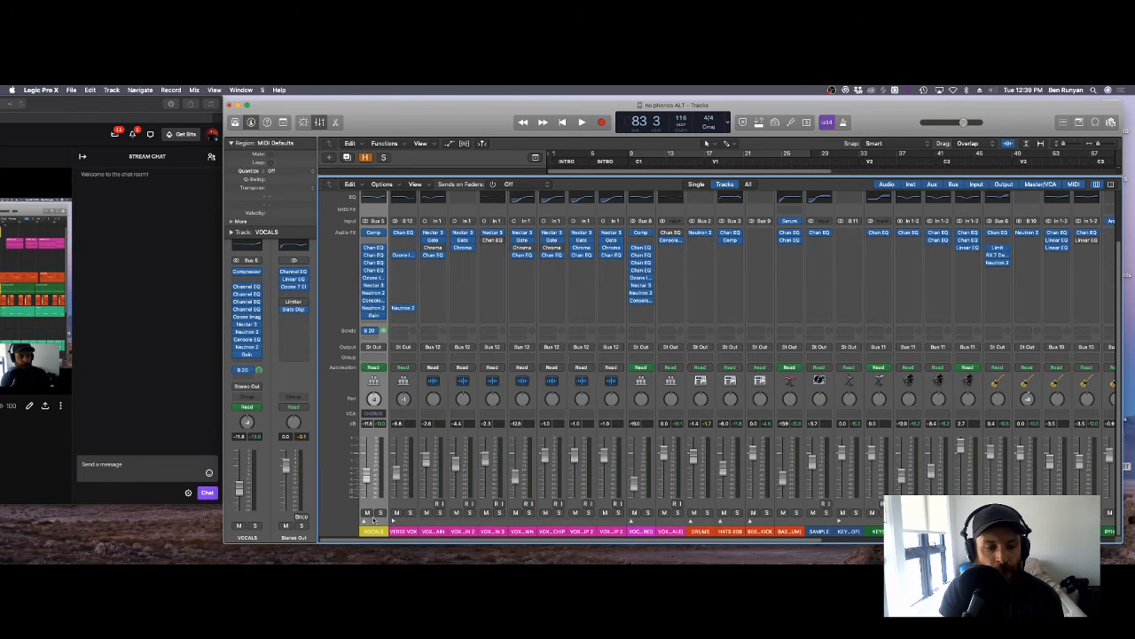
left_click(393, 522)
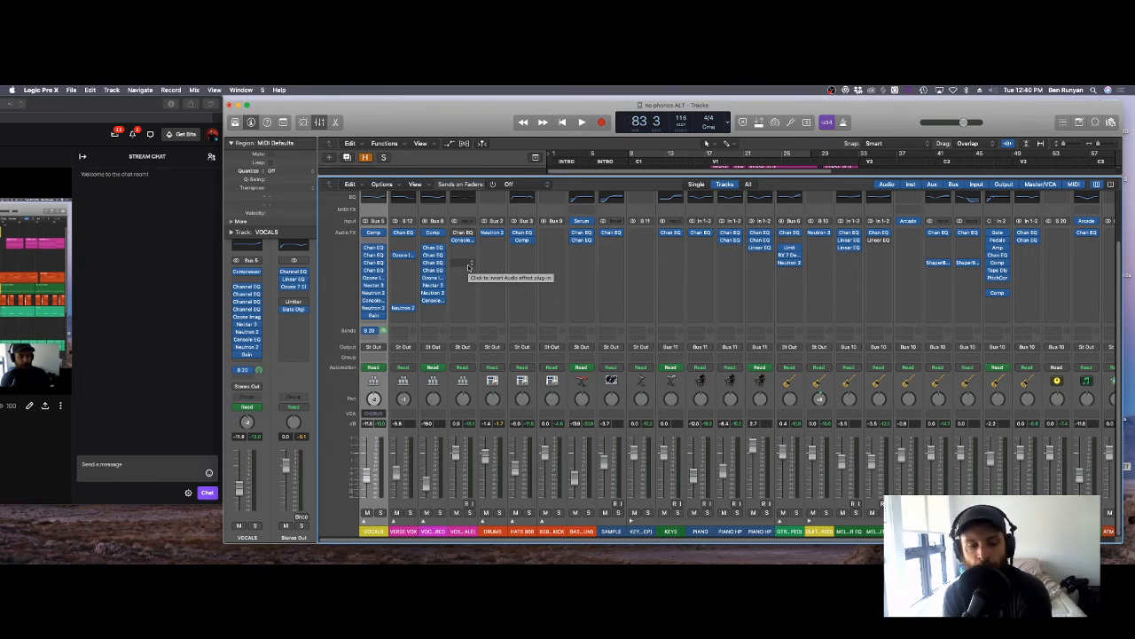
Step: Switch to Safari, load tracklib.com in a new window and move the window over the Logic project
mouse_move(355, 561)
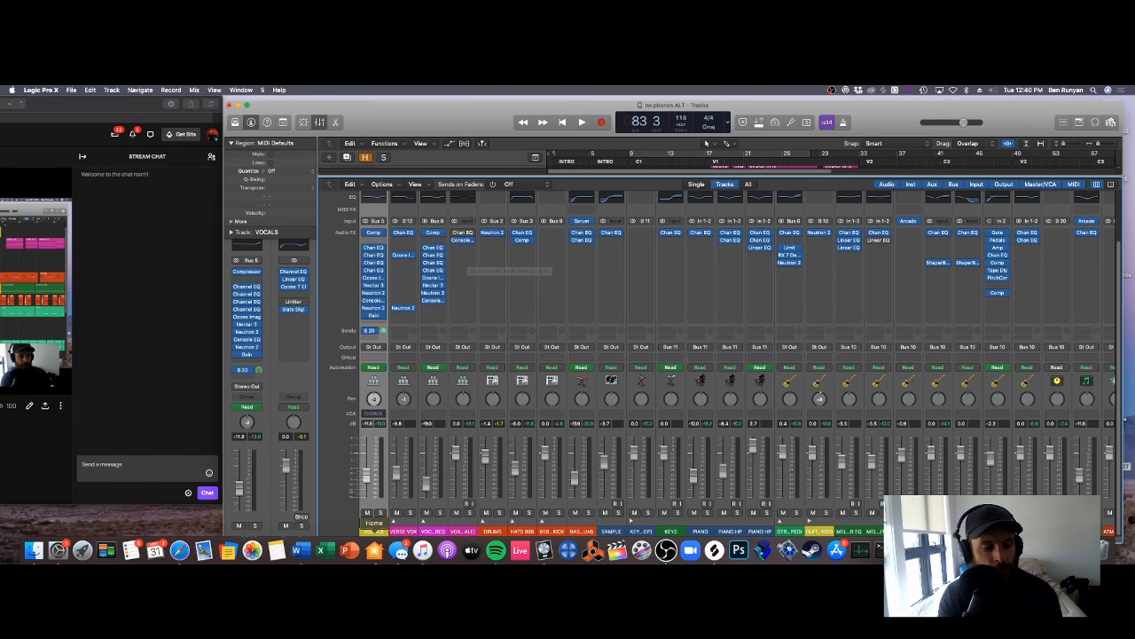
left_click(180, 549)
left_click(55, 90)
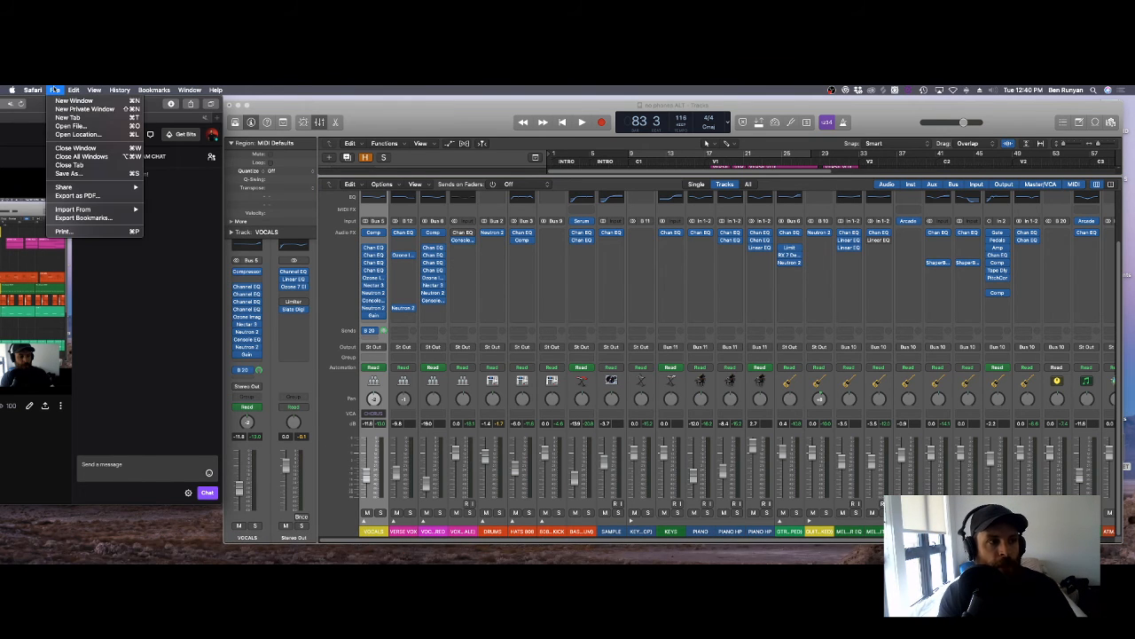
left_click(102, 103)
left_click_drag(128, 106, 683, 106)
type("tracklib.com")
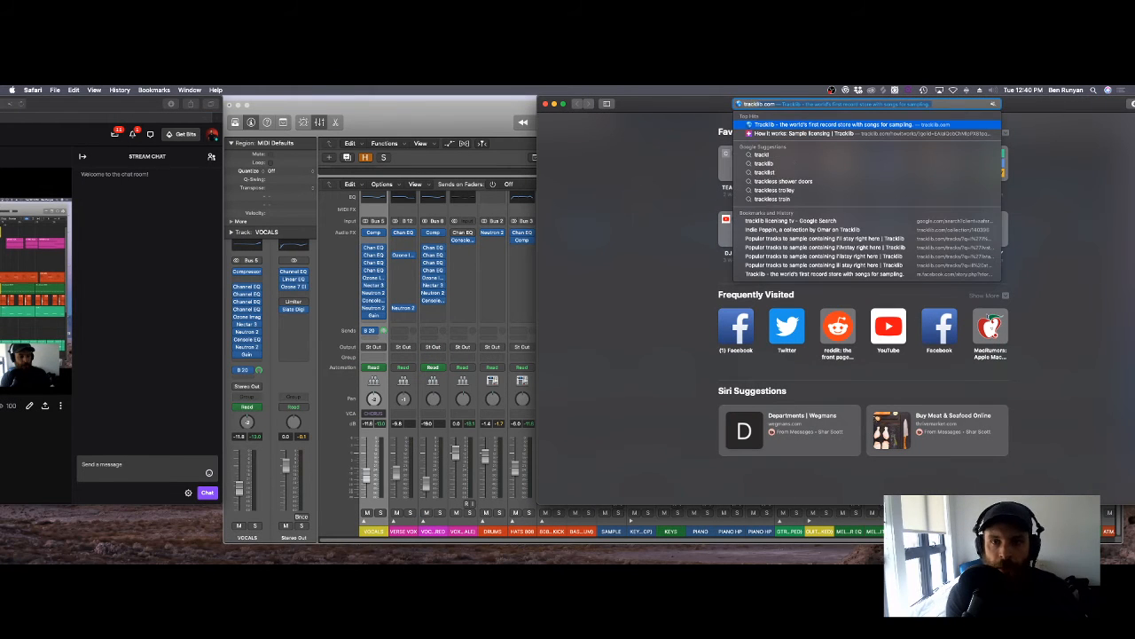
key("Return")
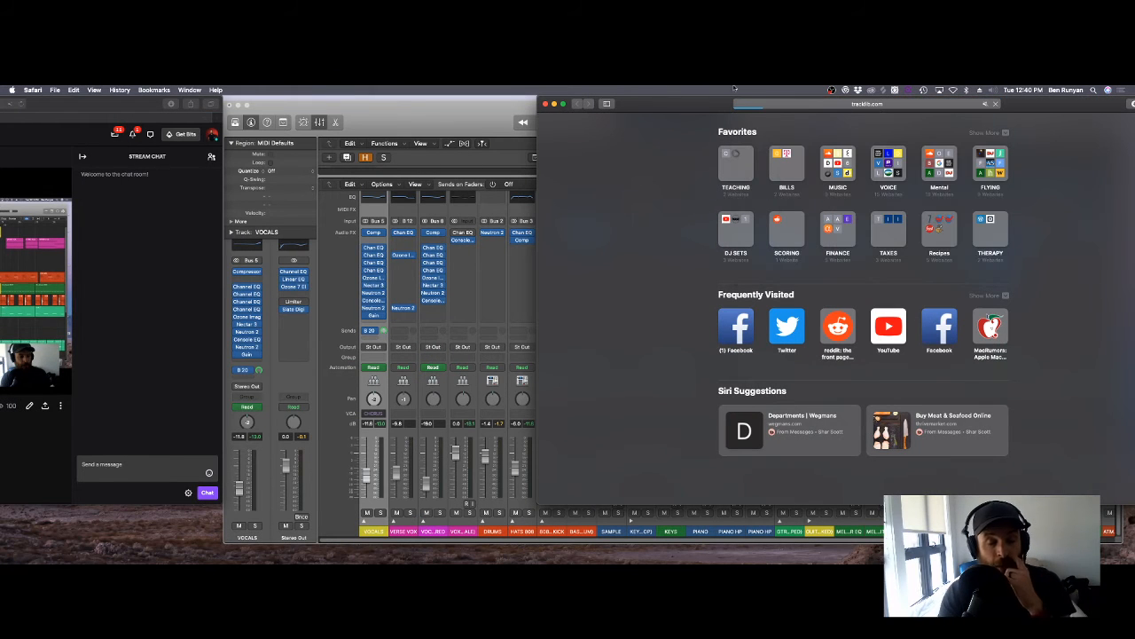
left_click_drag(715, 111, 517, 111)
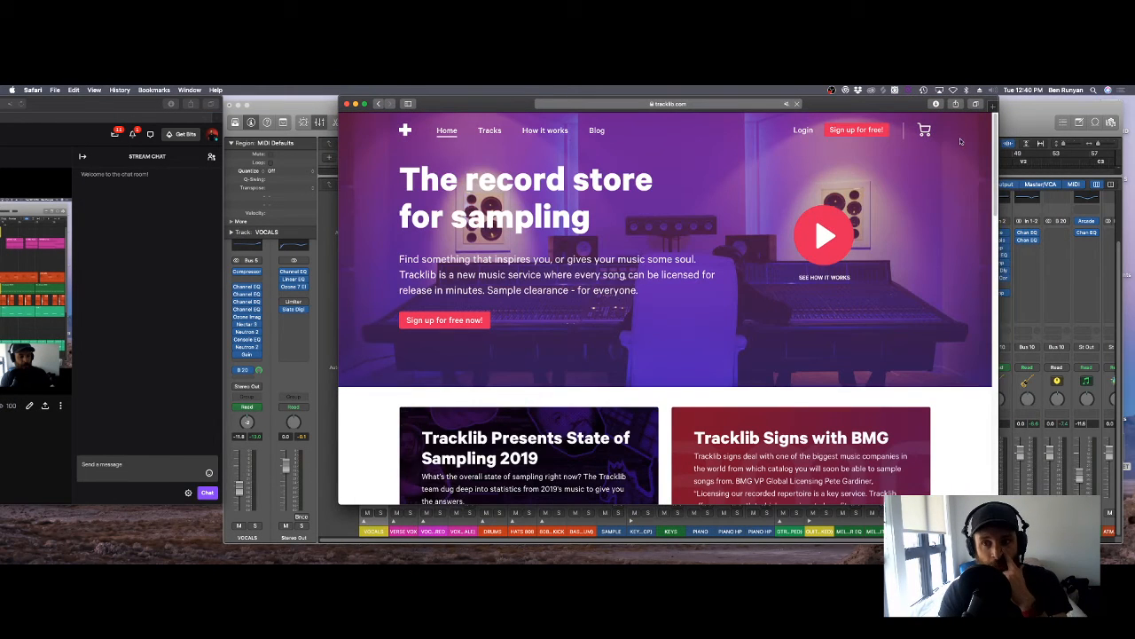
Step: Log in to the Tracklib account
left_click(802, 129)
left_click(651, 271)
key("Return")
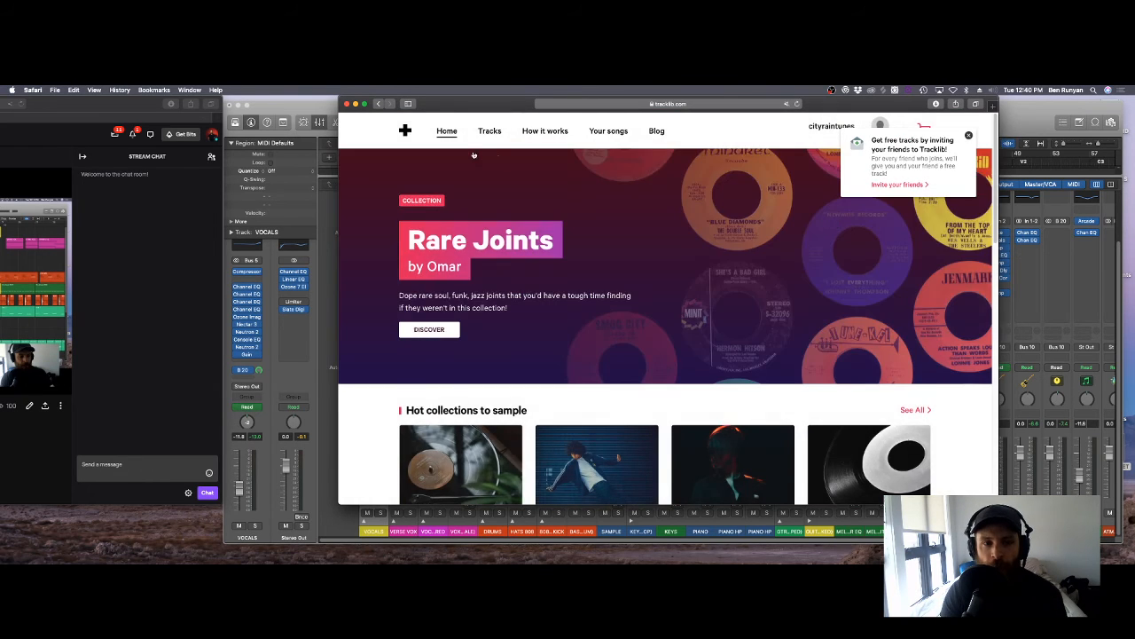
Step: Search the Tracklib tracks catalogue for "flashlight"
left_click(490, 131)
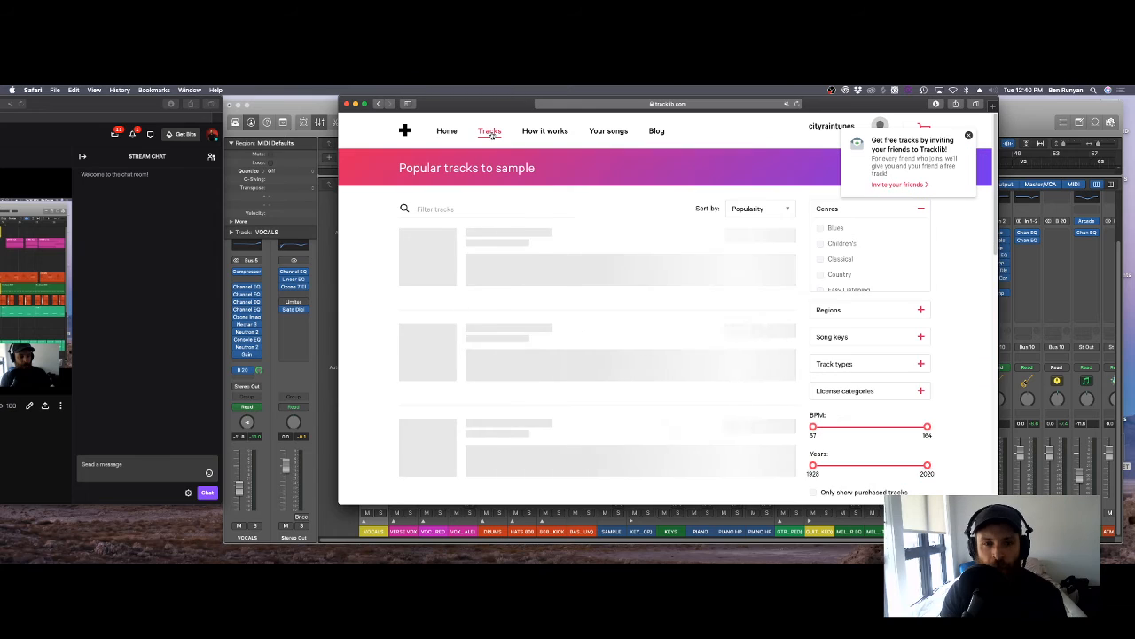
left_click(457, 209)
type("flashli")
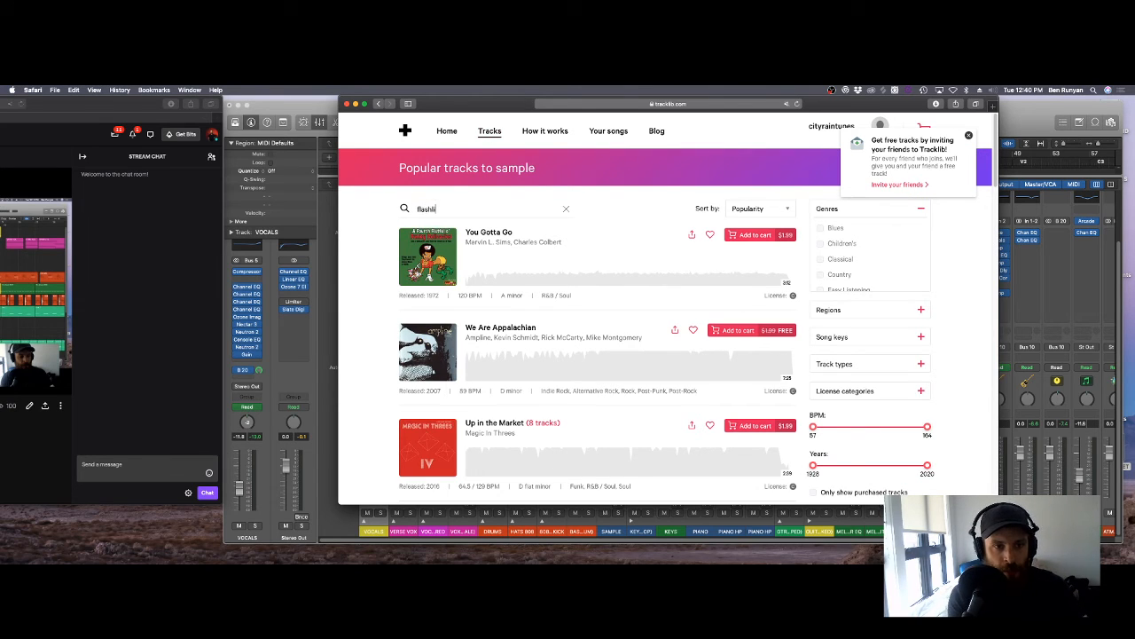
type("ght")
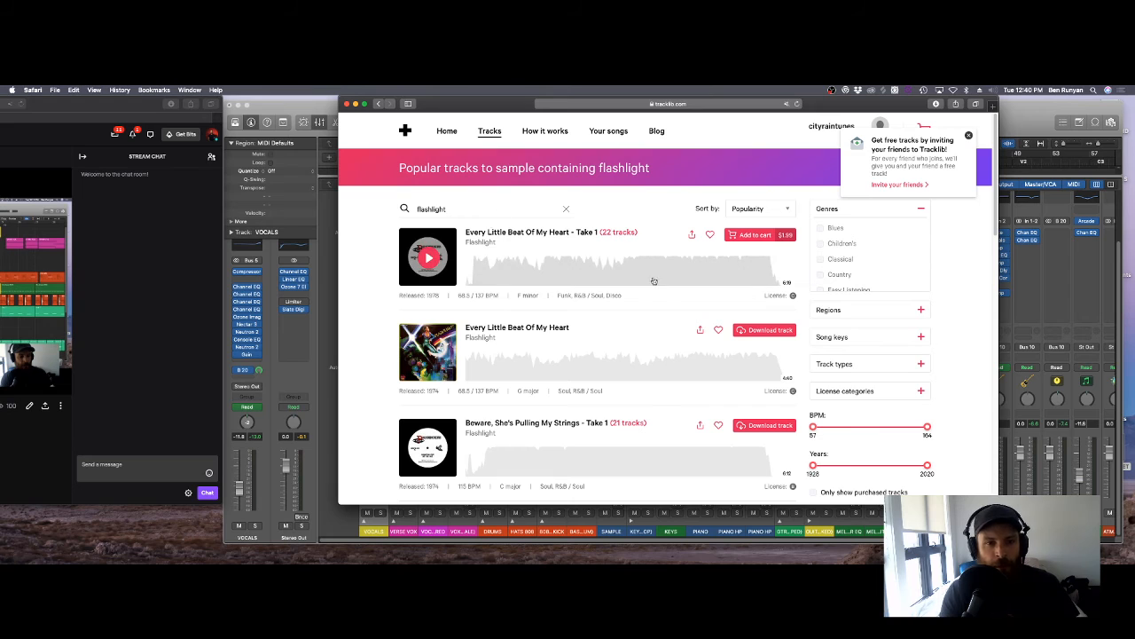
Step: Preview Flashlight's "Every Little Beat Of My Heart - Take 1" and "Every Little Beat Of My Heart", skipping within each, and pause playback
left_click(433, 259)
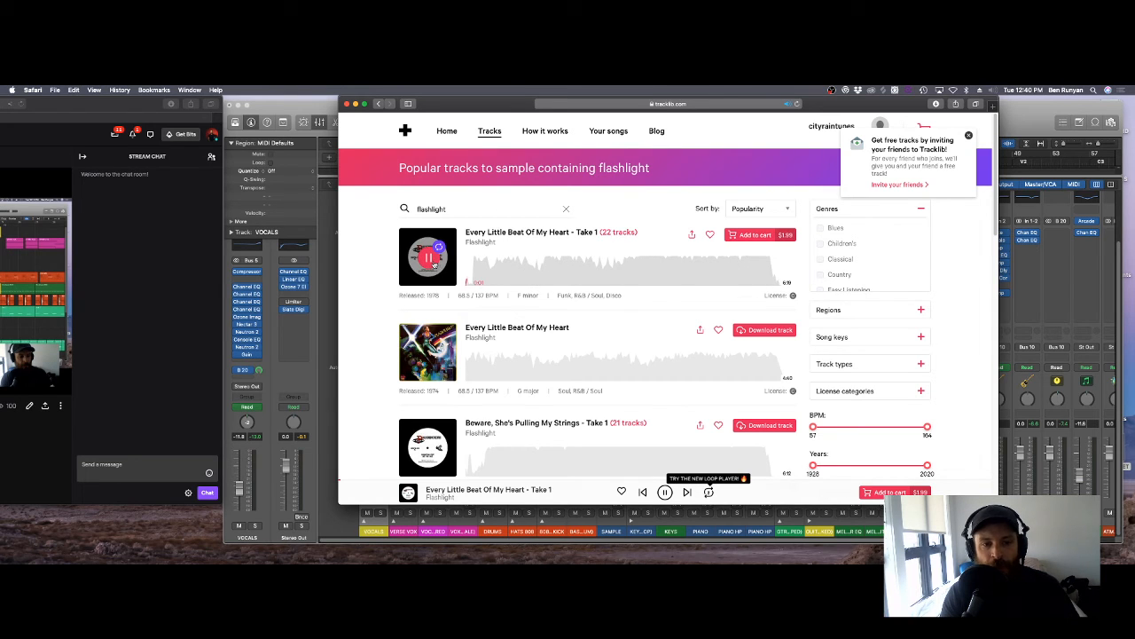
left_click(545, 270)
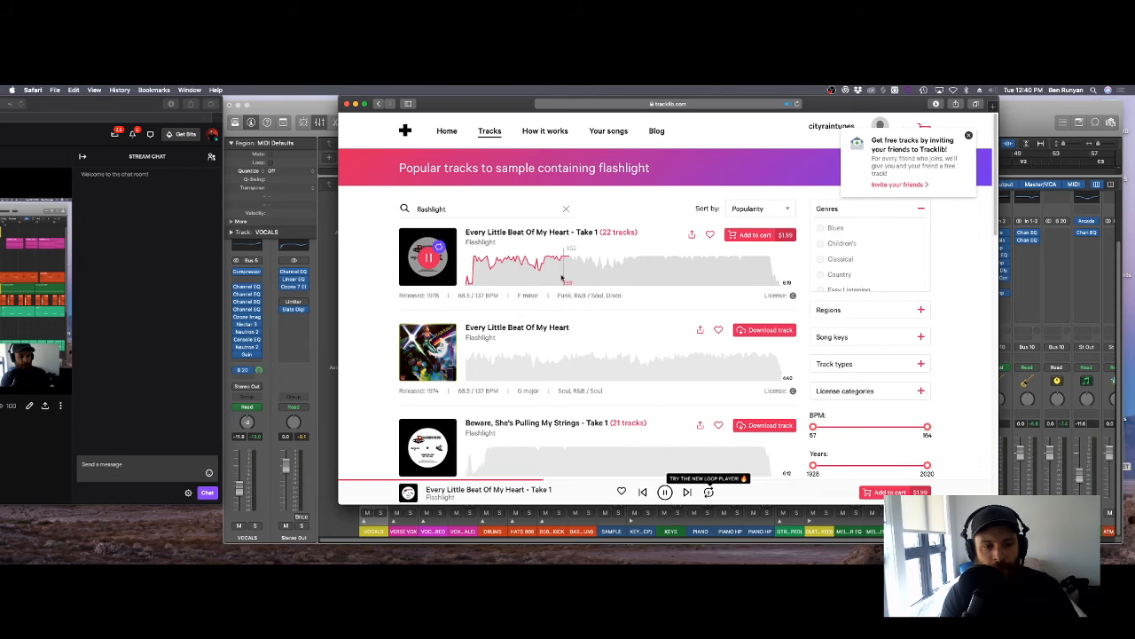
left_click(435, 353)
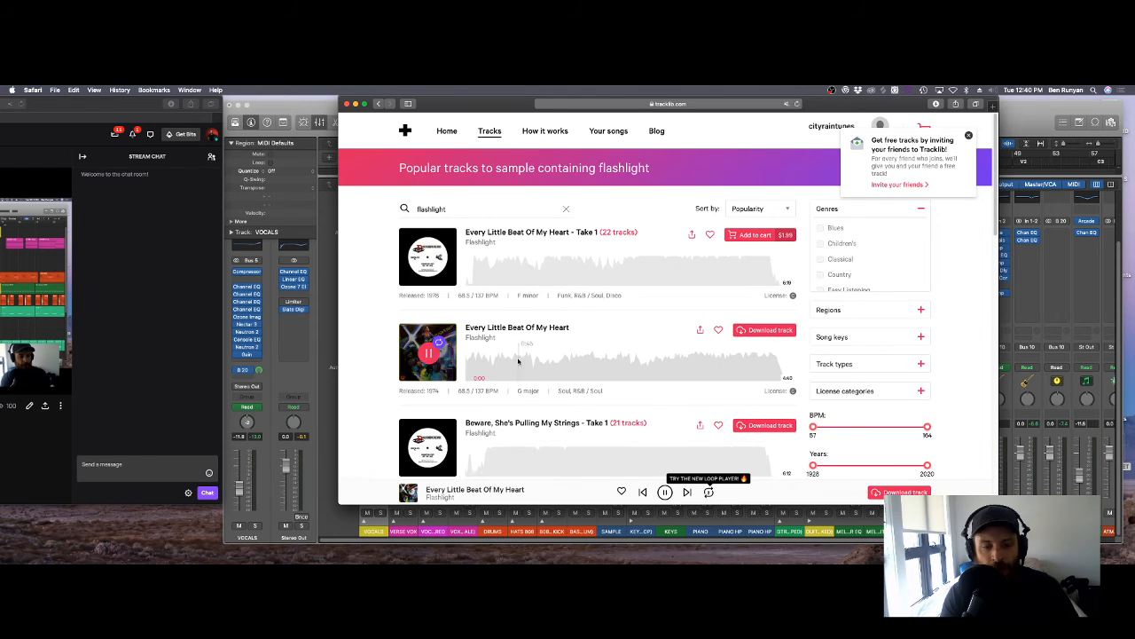
left_click(563, 362)
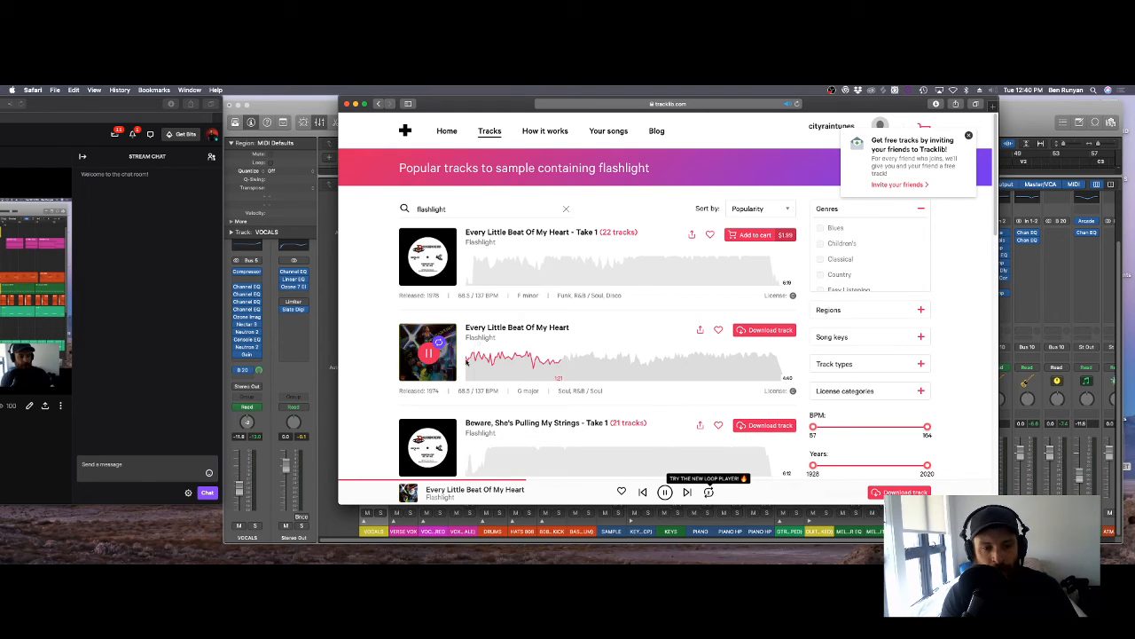
left_click(467, 361)
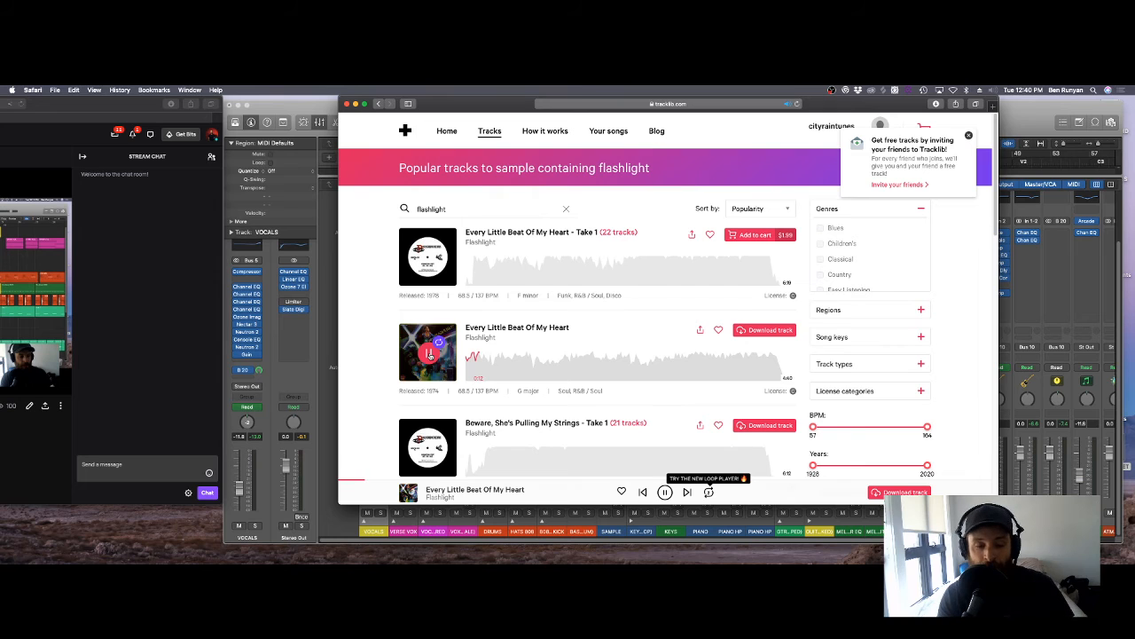
left_click(429, 352)
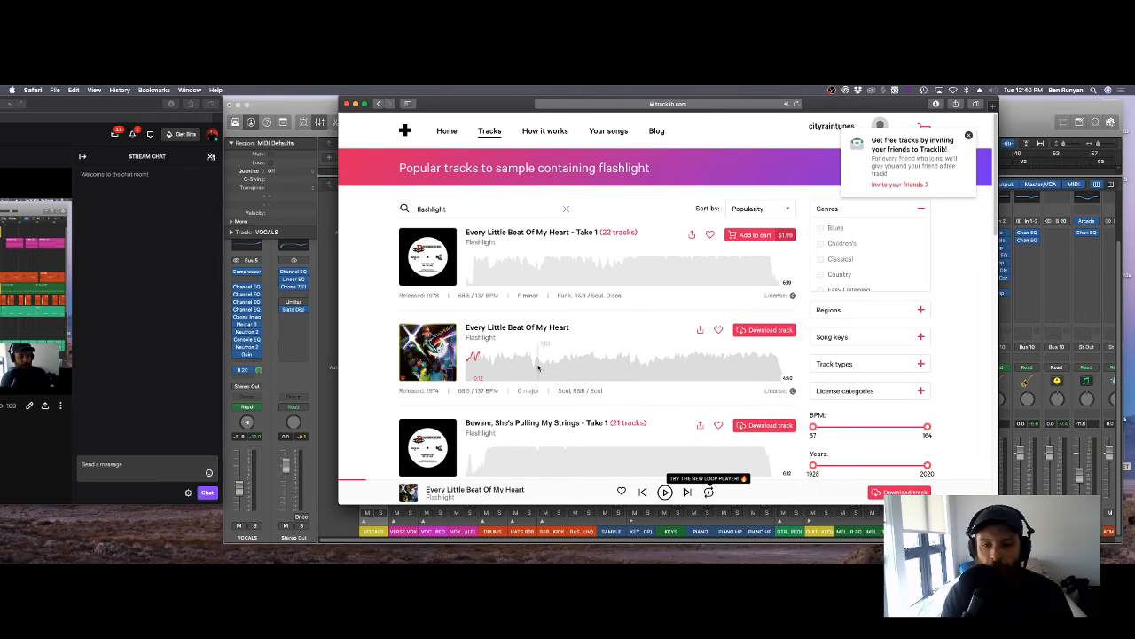
Step: Look through the flashlight search results and close the Tracklib window
mouse_move(792, 391)
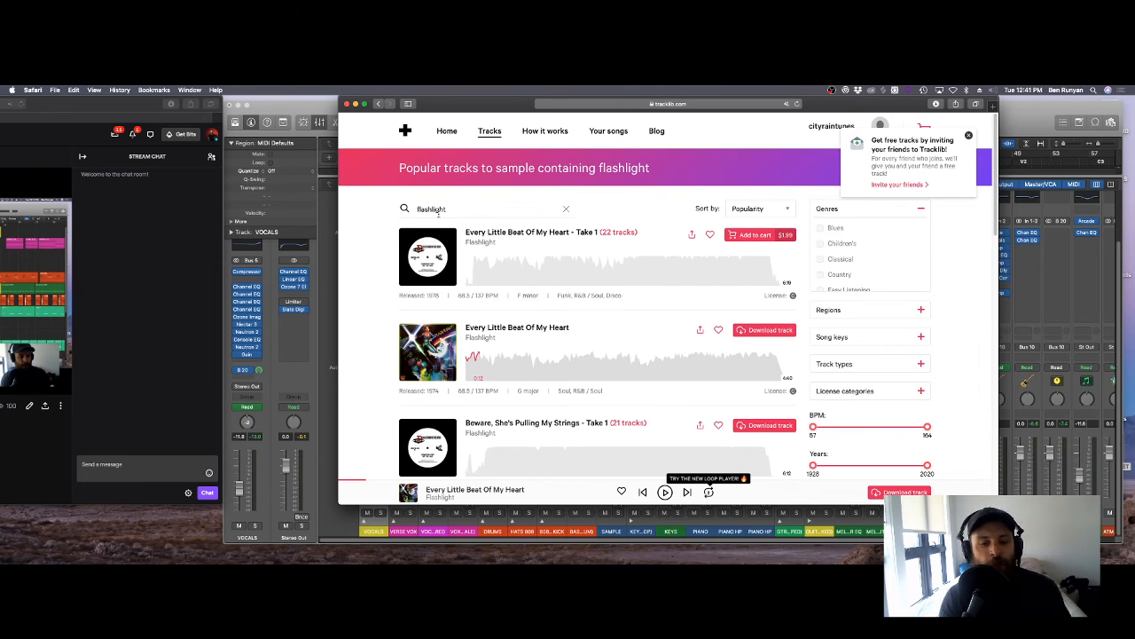
scroll(453, 222, "down", 15)
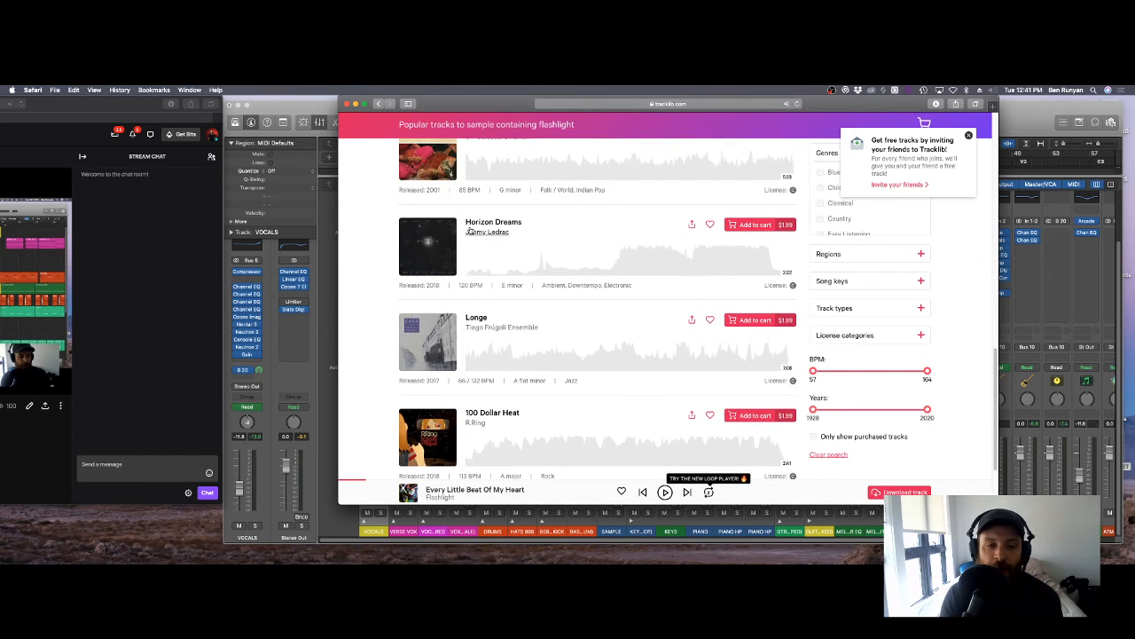
scroll(470, 230, "down", 3)
scroll(470, 231, "up", 20)
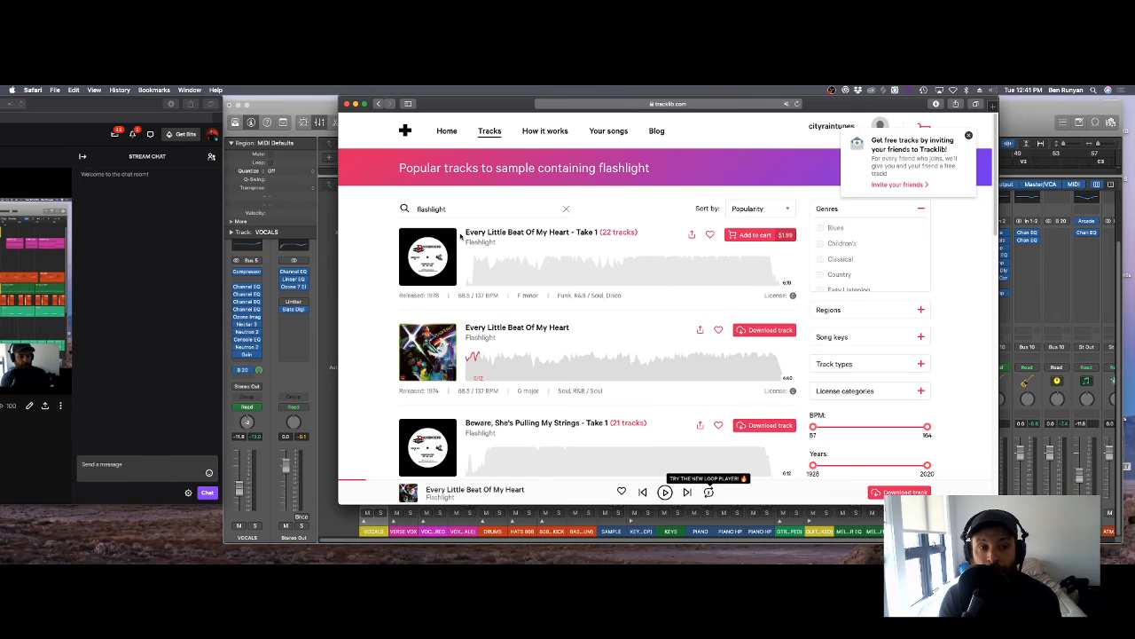
left_click(346, 104)
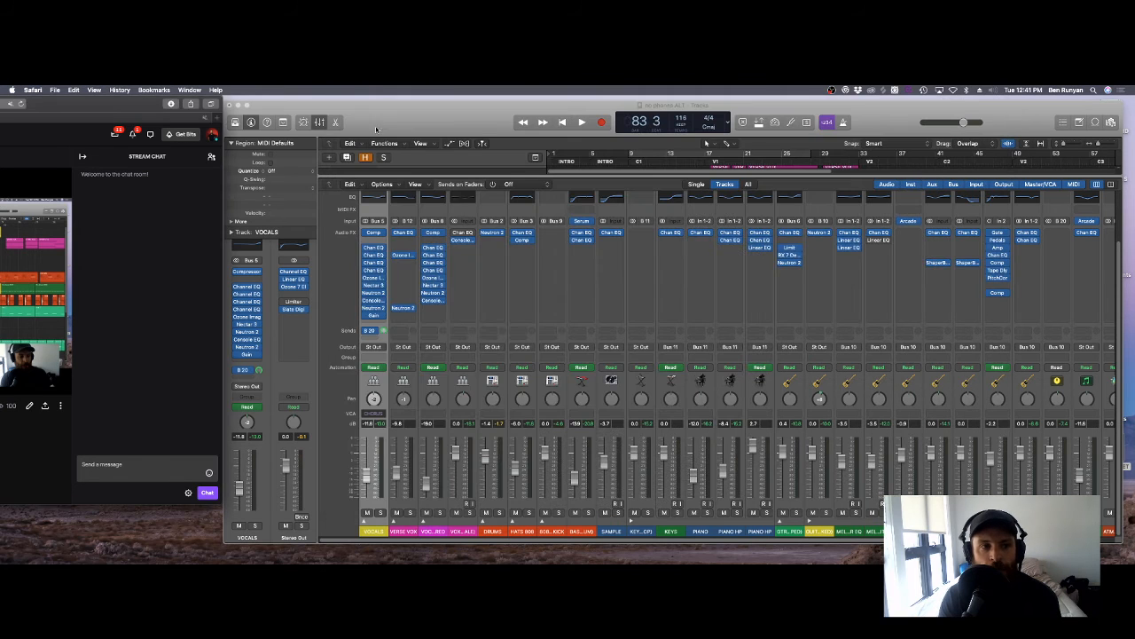
Step: Quit Logic Pro X and save the changes to no phones ALT.logicx
left_click(57, 91)
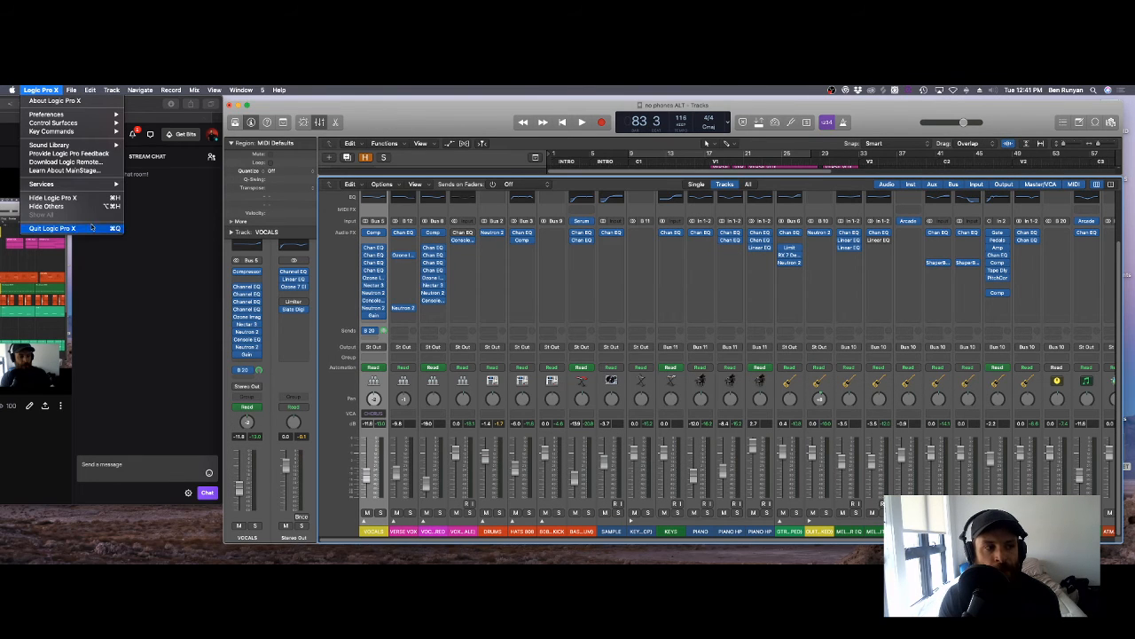
left_click(52, 228)
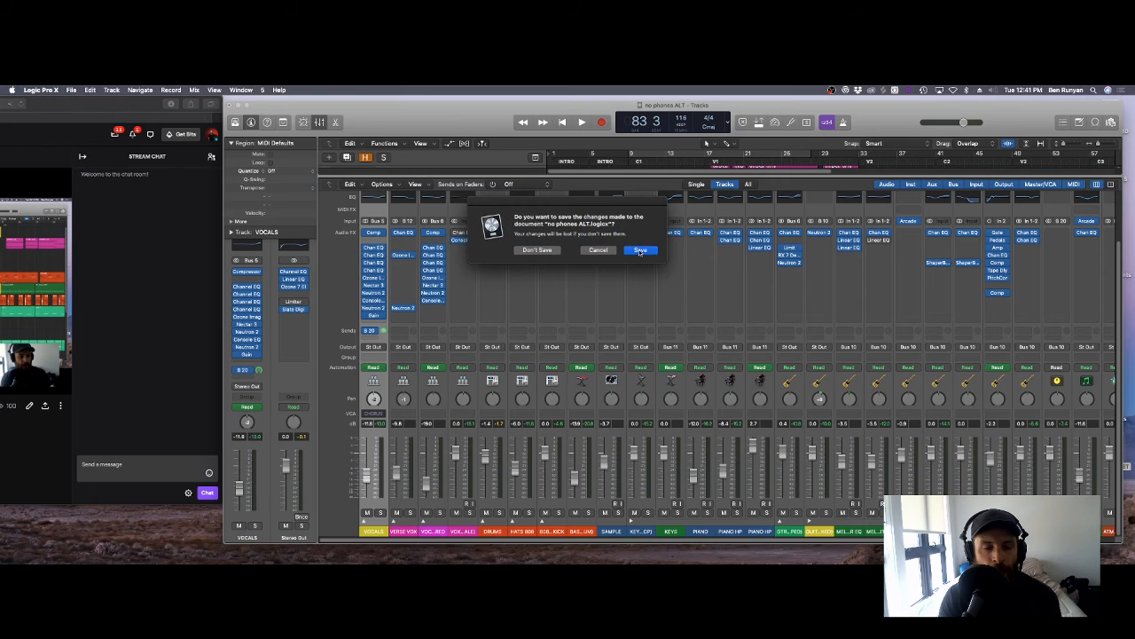
left_click(640, 250)
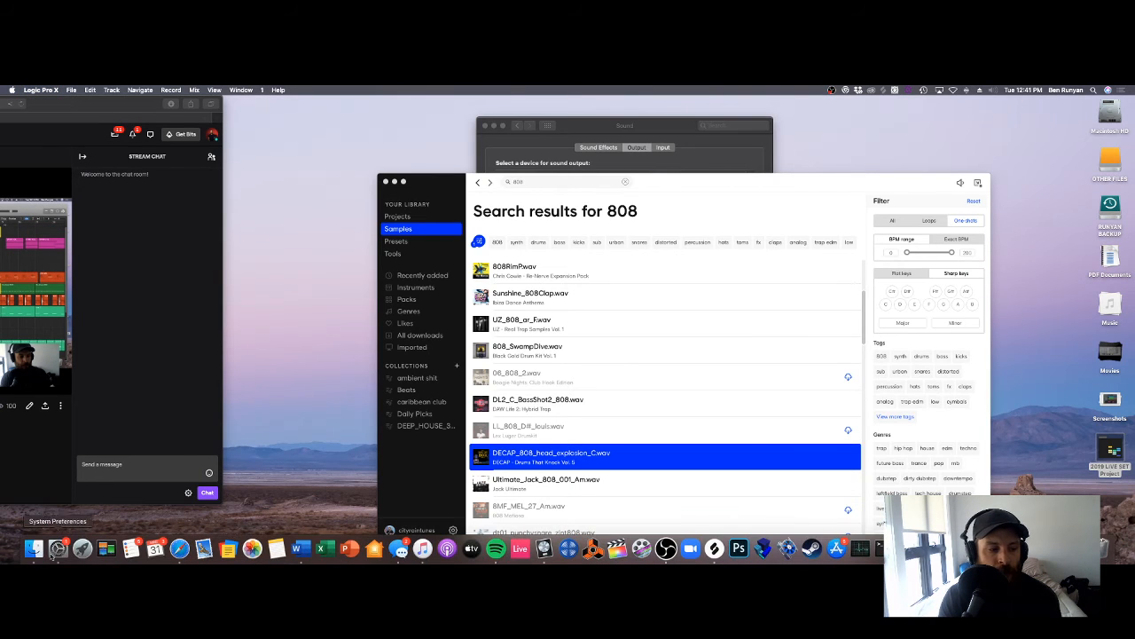
Step: Switch to Finder and open the "want you to know Project" folder inside CITY RAIN
left_click(34, 549)
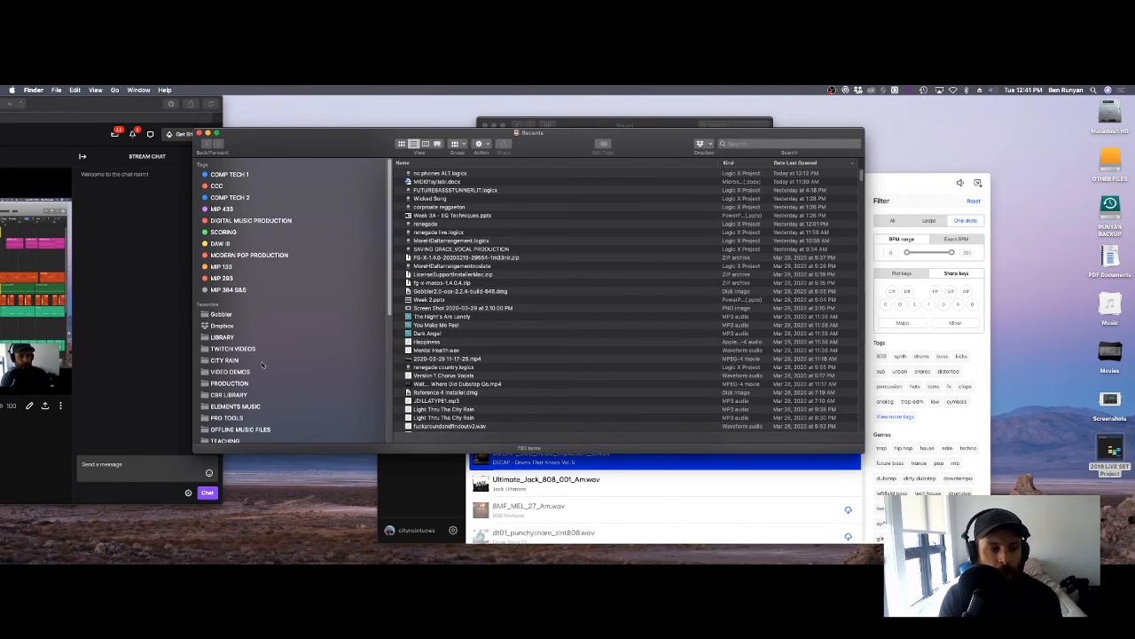
left_click(243, 362)
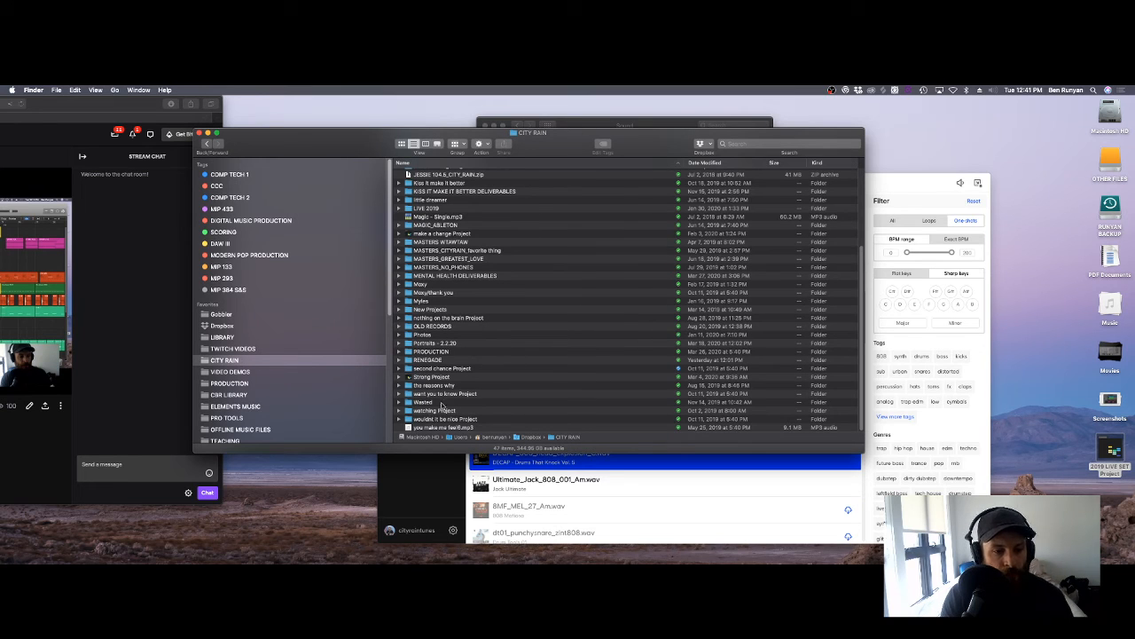
double_click(445, 394)
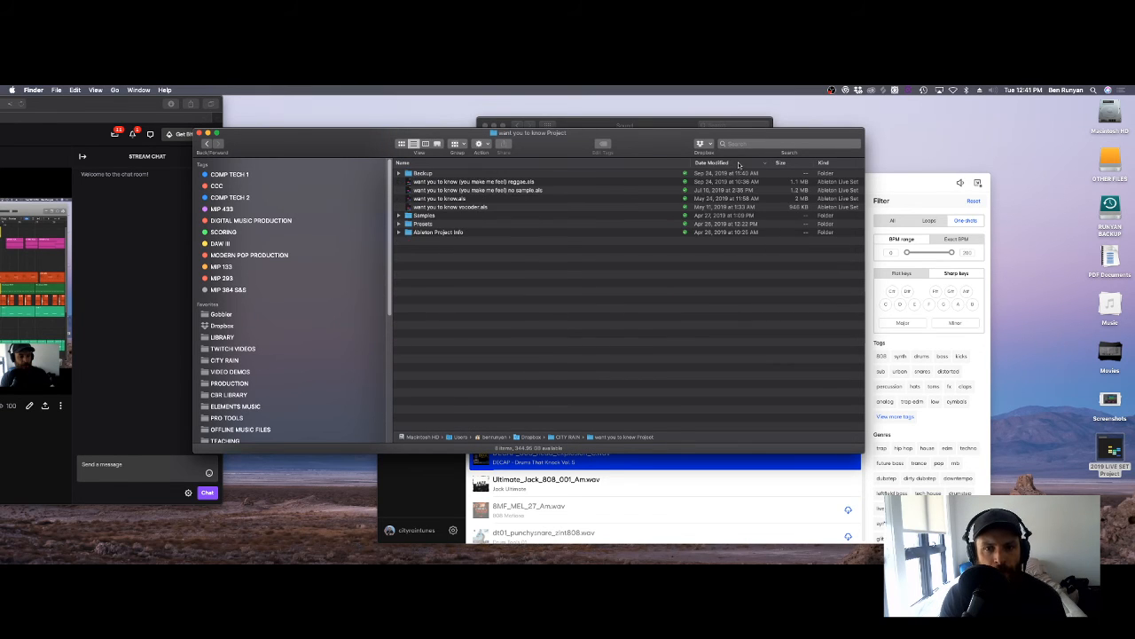
Step: Open the Live Set "want you to know.als" in Ableton Live, closing the Finder window and dismissing the plug-in warning
left_click(454, 200)
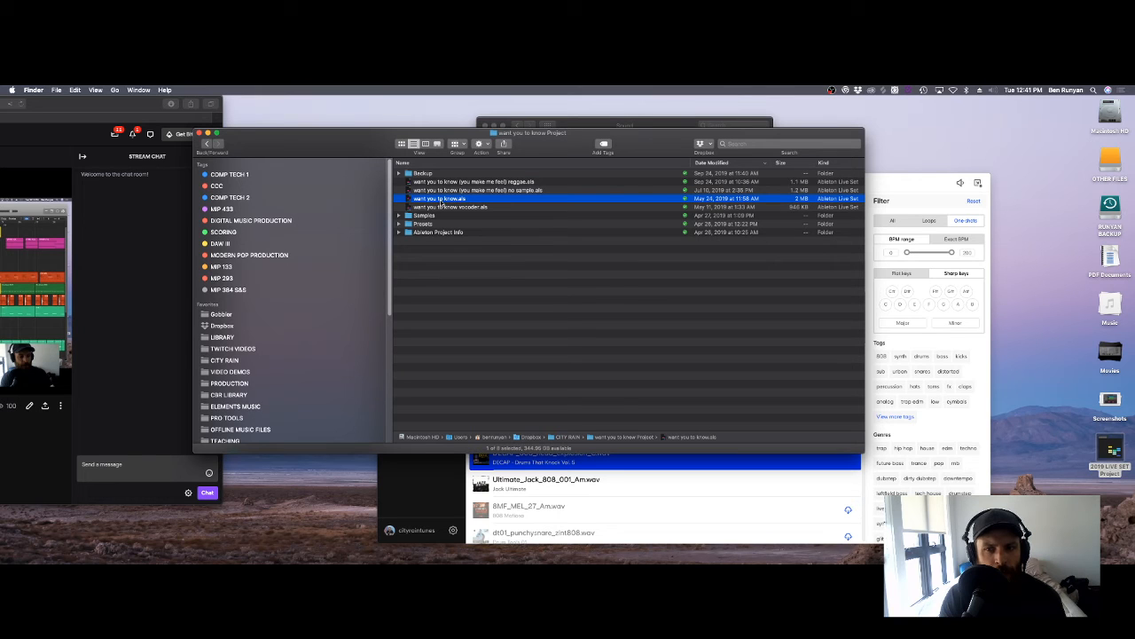
double_click(441, 202)
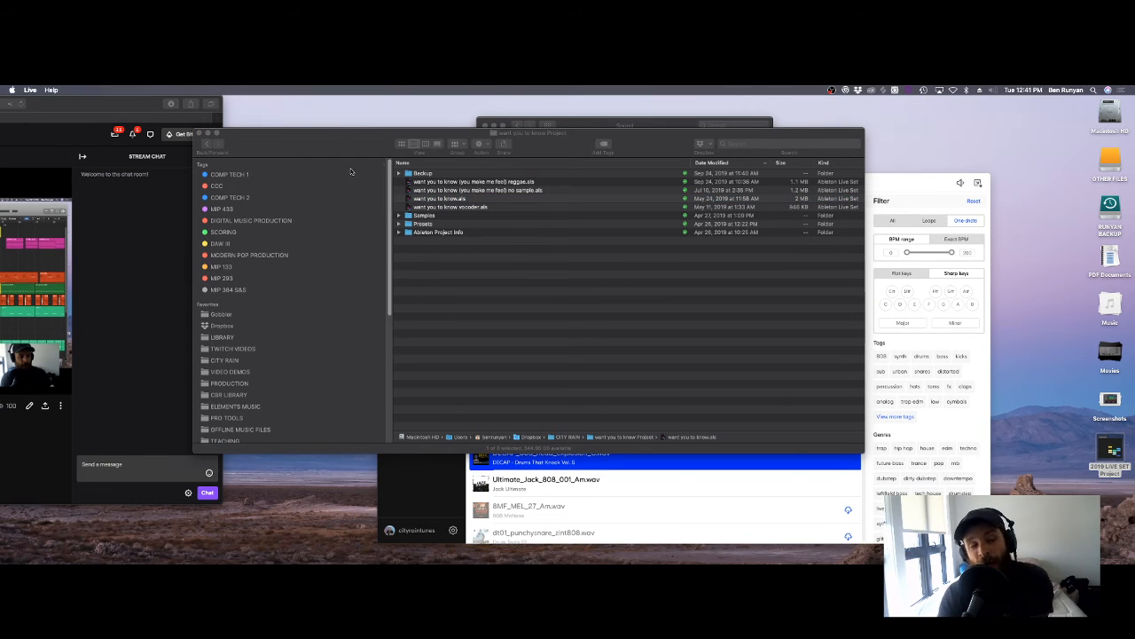
left_click(200, 133)
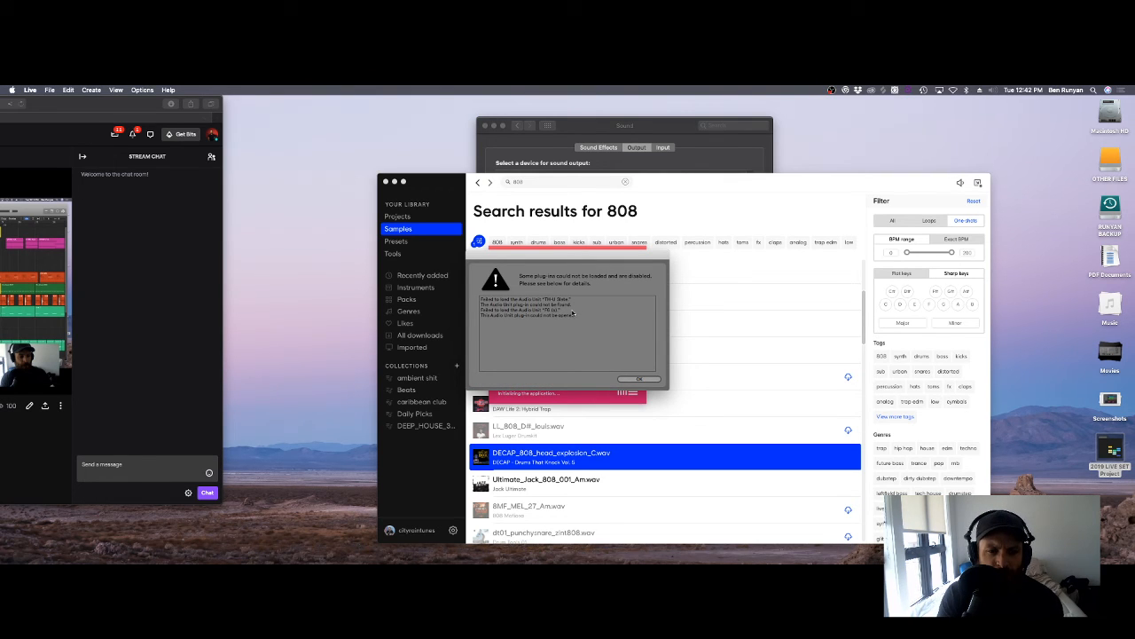
left_click(639, 378)
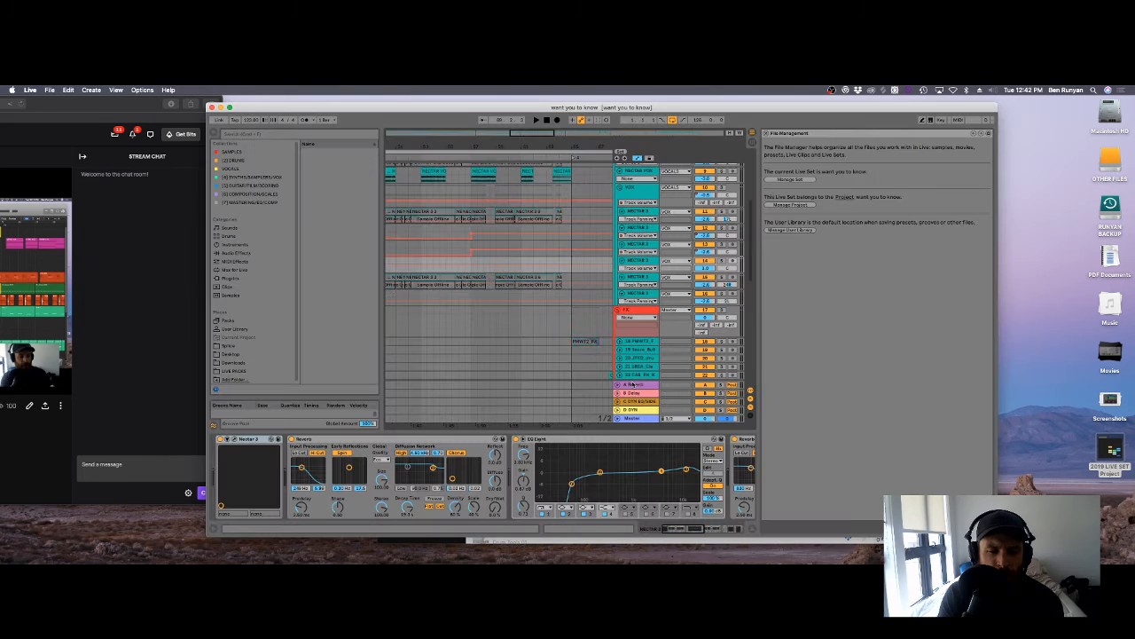
Step: Close the File Management help view and show the full length of the song in the arrangement, playing it briefly
left_click(764, 134)
key("super+a")
key("super+a")
key("space")
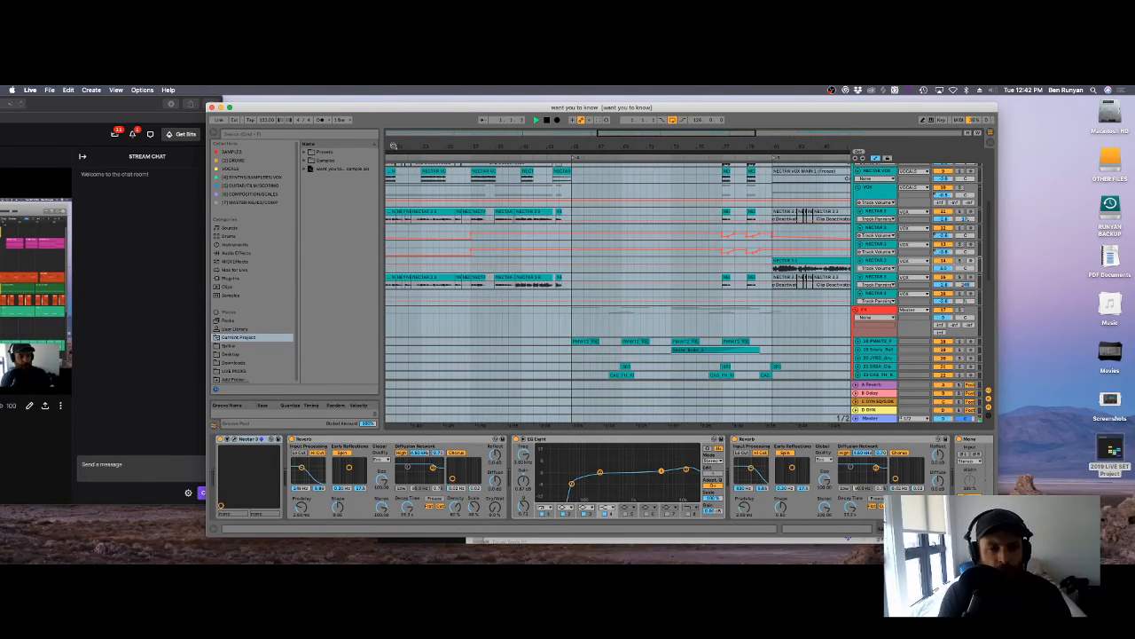
left_click_drag(392, 146, 392, 97)
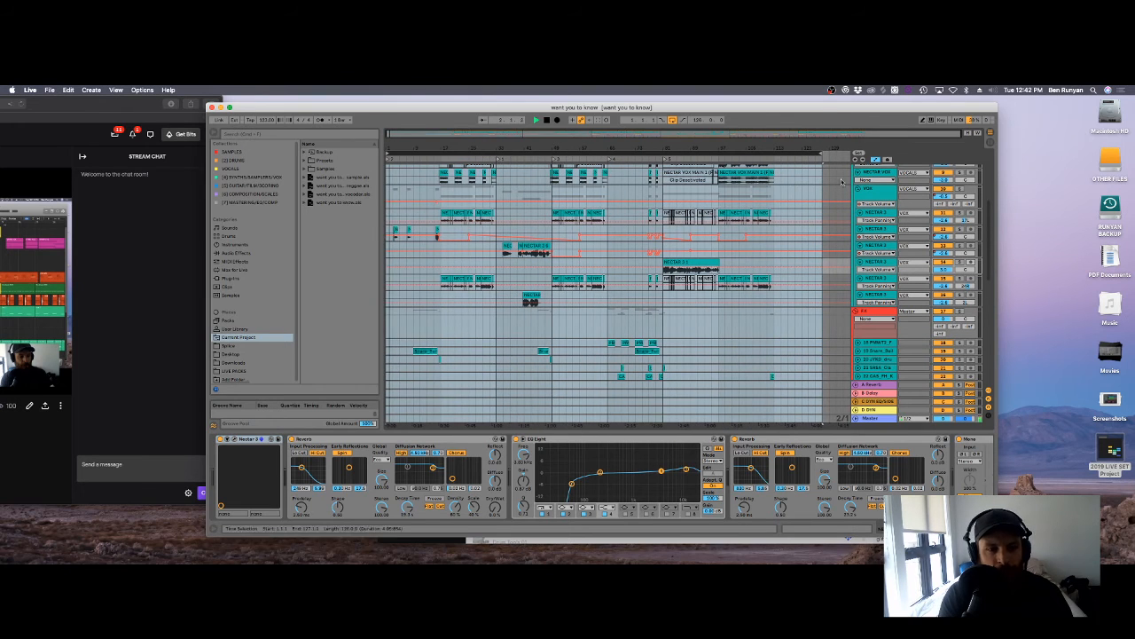
key("space")
Step: Hide the track automation and select the rhythm guitar track at its opening clip
key("a")
key("super+a")
scroll(469, 287, "down", 5)
scroll(468, 286, "down", 5)
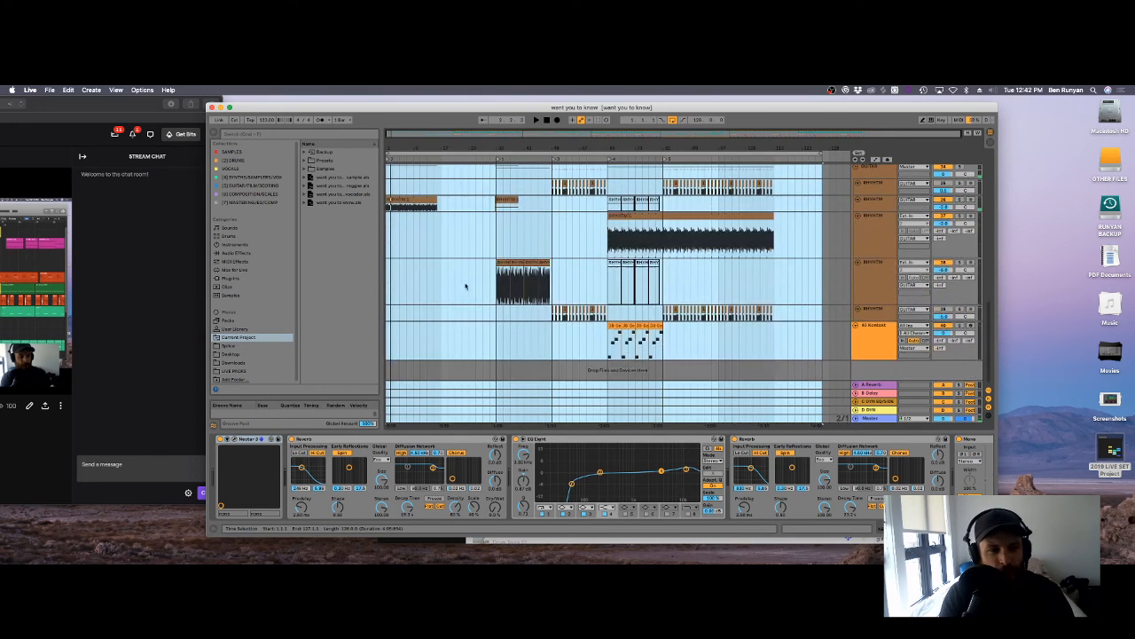
left_click(413, 227)
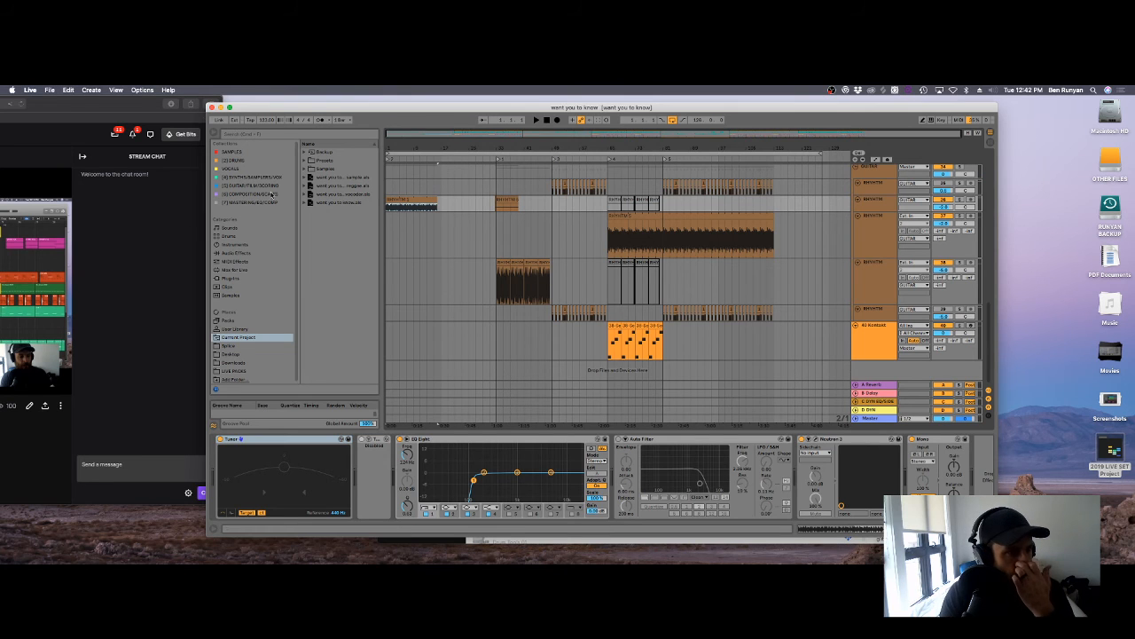
Step: Browse the GUITAR/FILM/SCORING and COMPOSITION/SCALES collections in the browser
left_click(259, 186)
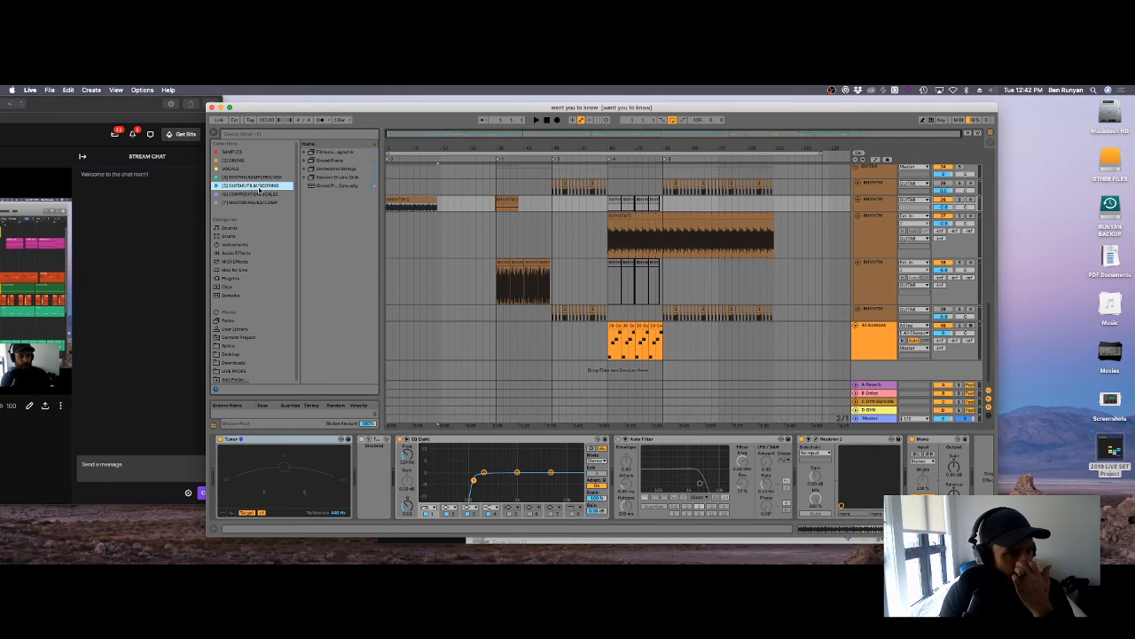
left_click(316, 187)
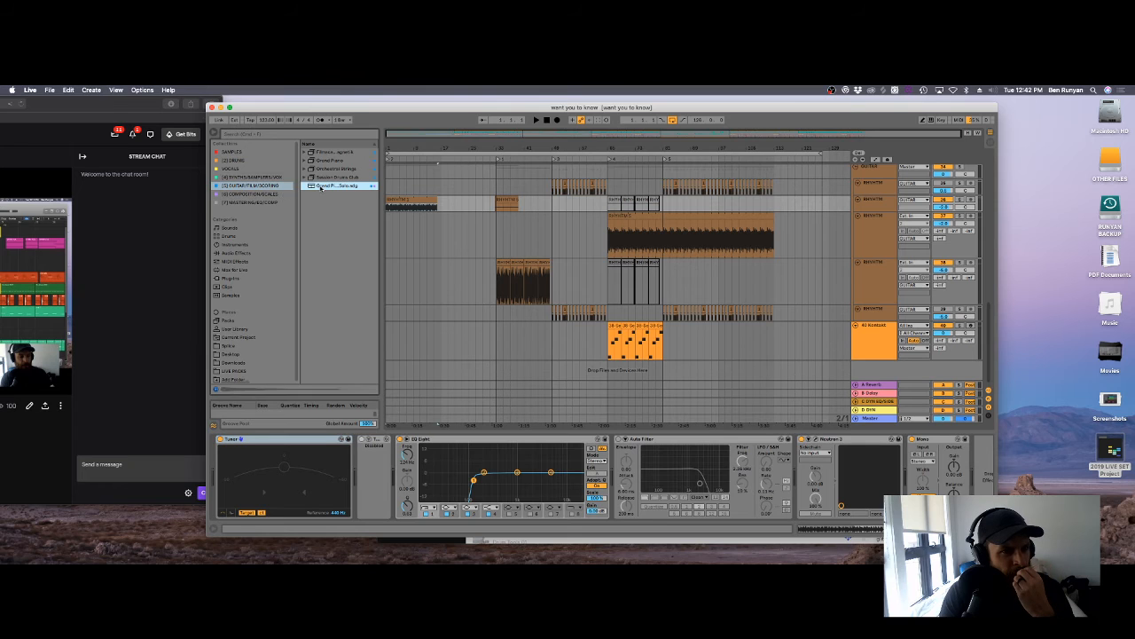
left_click(267, 196)
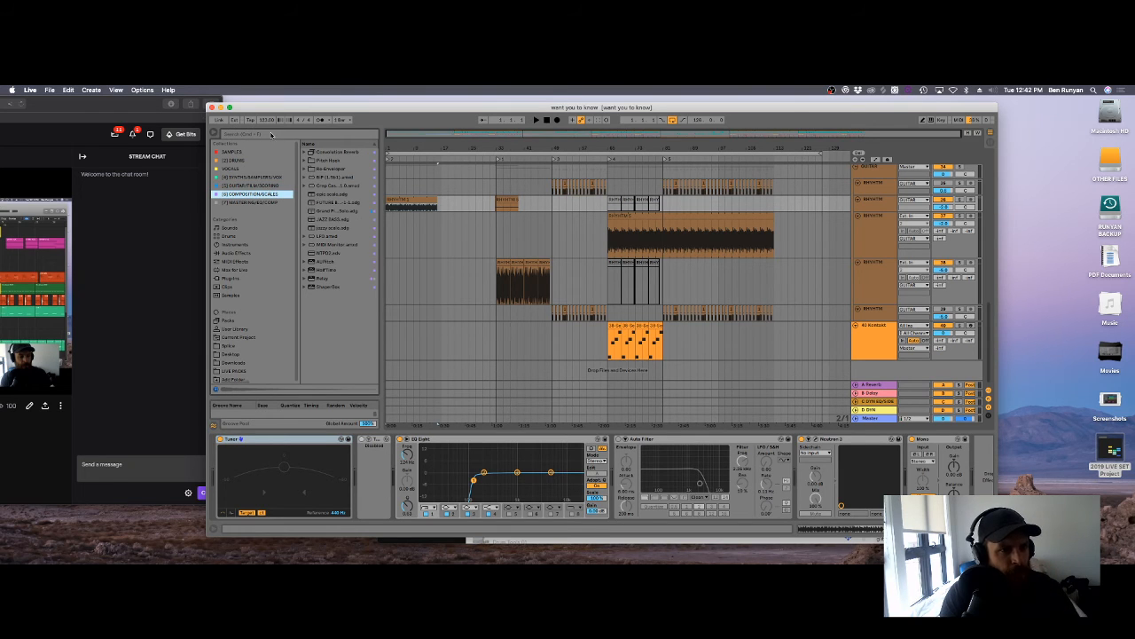
Step: Search the browser for "clean edge" and check several categories, including Sounds, MIDI Effects and Clips, plus the DRUMS collection
left_click(271, 135)
type("clean edge")
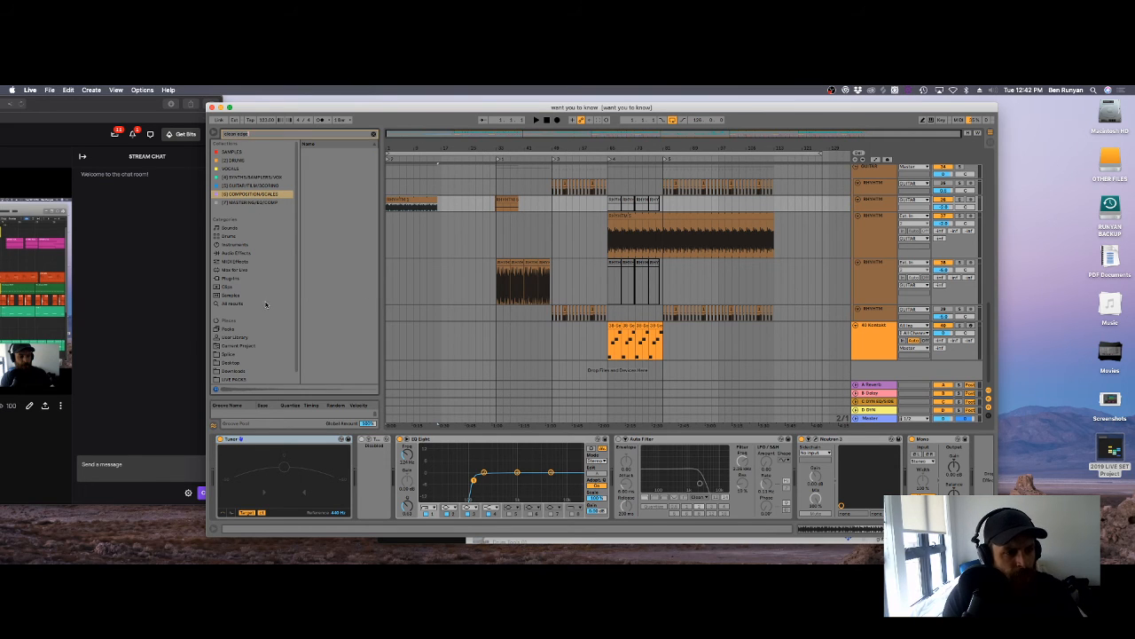
left_click(245, 230)
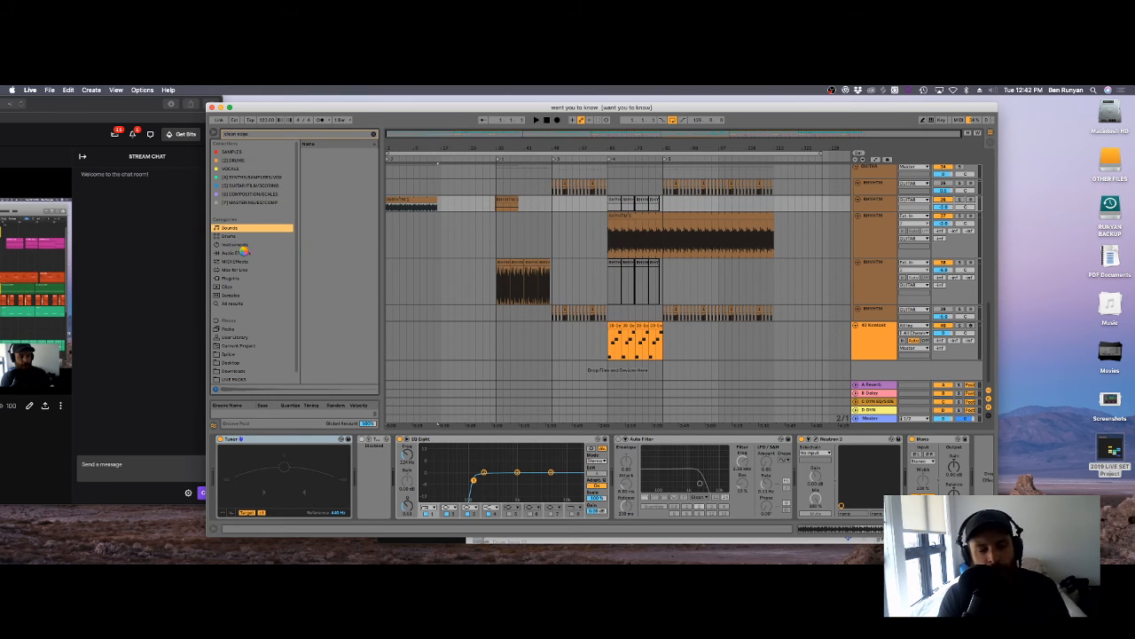
left_click(245, 253)
left_click(249, 263)
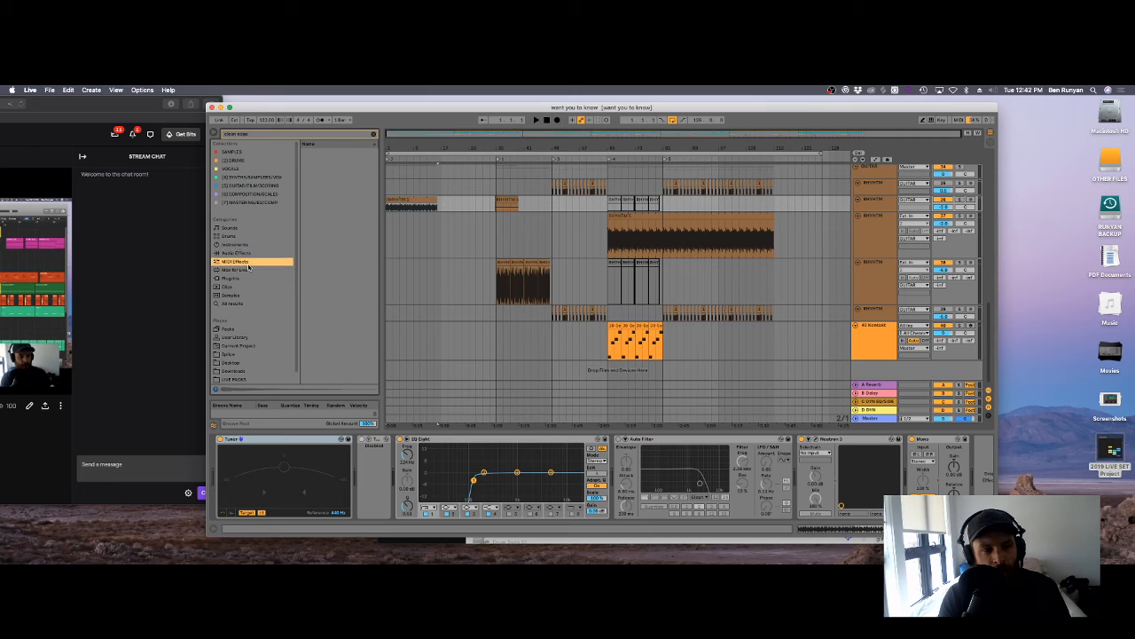
left_click(250, 355)
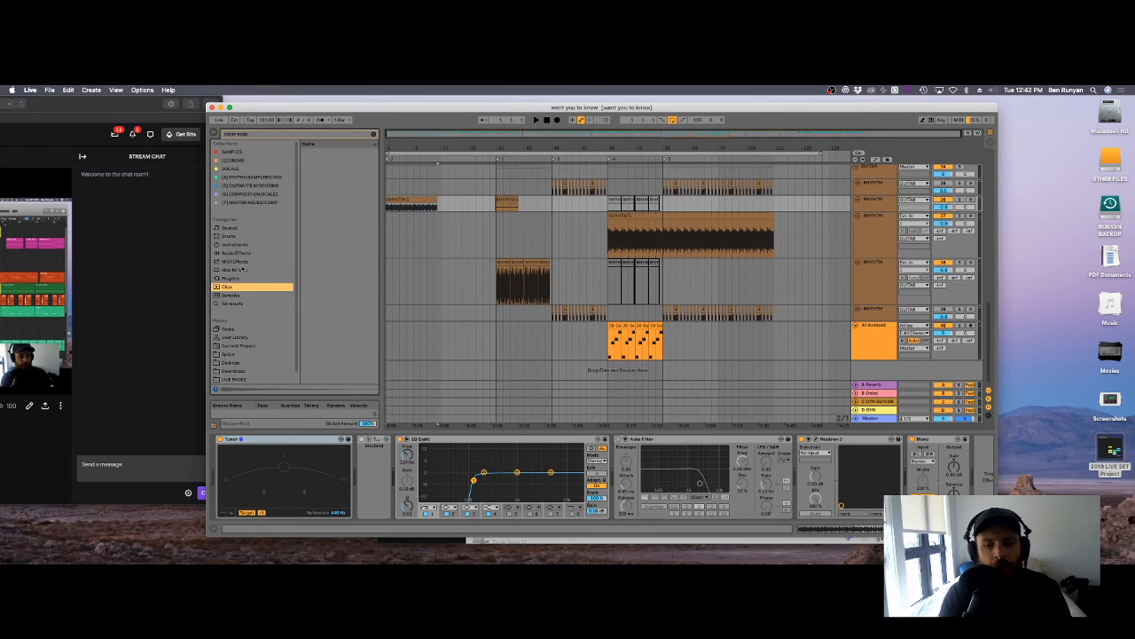
key("space")
key("space")
left_click(243, 161)
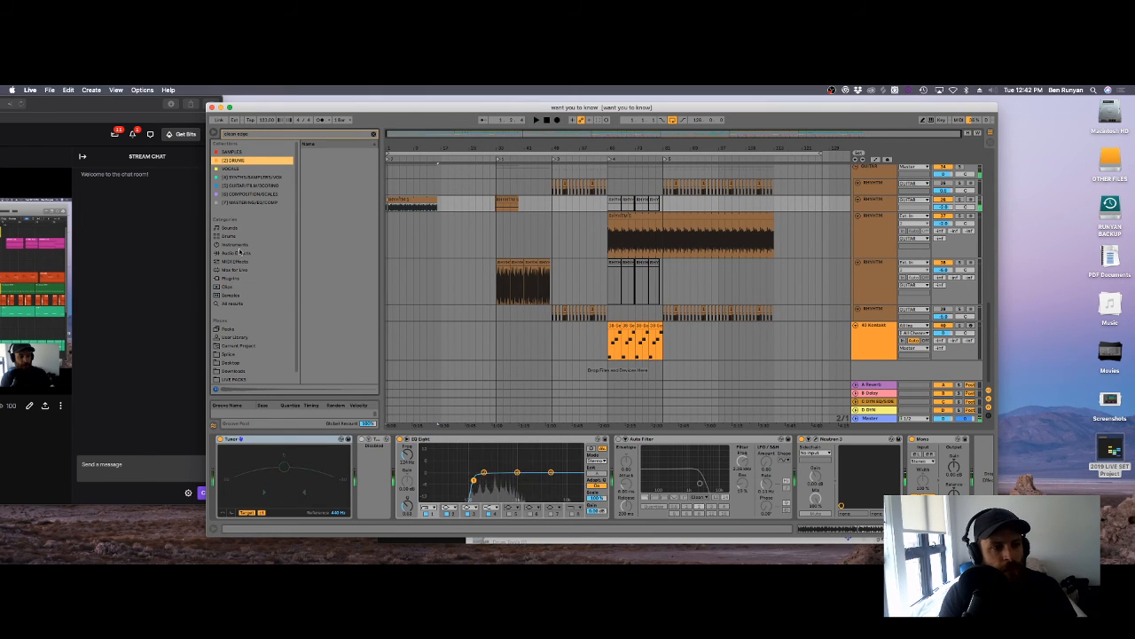
Step: Clear the browser search and add the Amp and Compressor audio effects to the rhythm guitar track, listening to the guitar
left_click(238, 253)
left_click(374, 134)
left_click(321, 153)
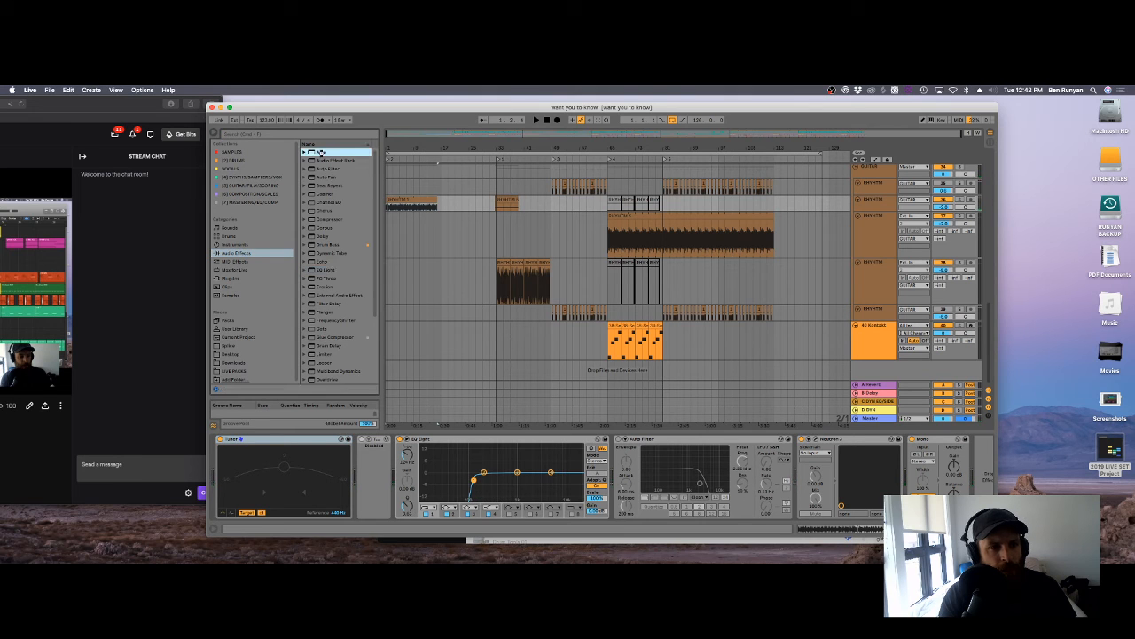
double_click(321, 153)
key("space")
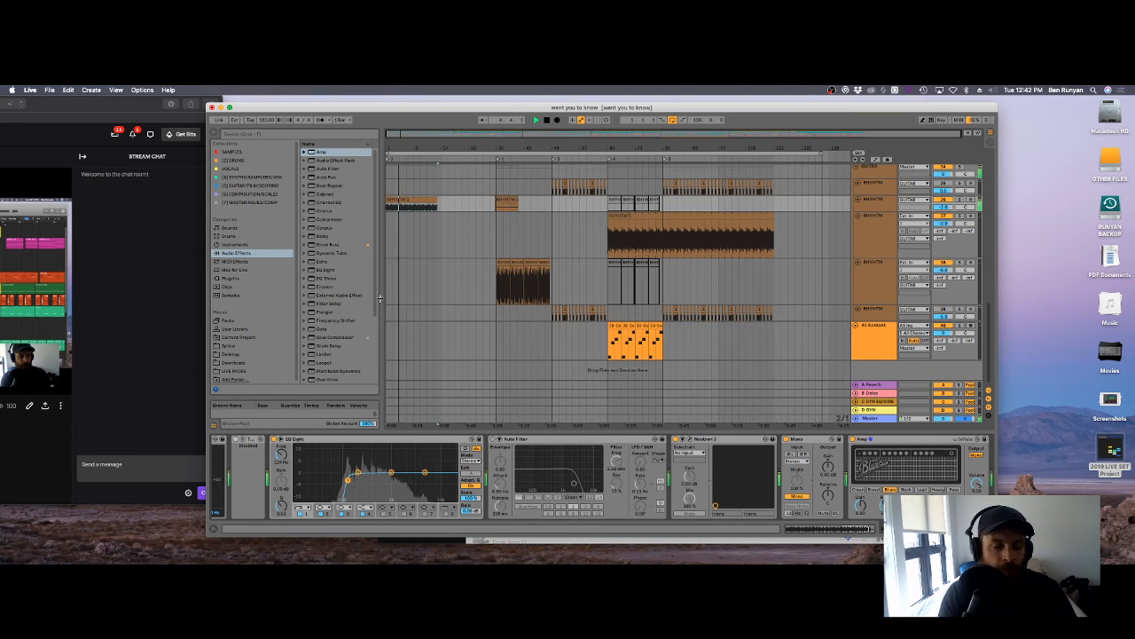
left_click(328, 219)
double_click(328, 219)
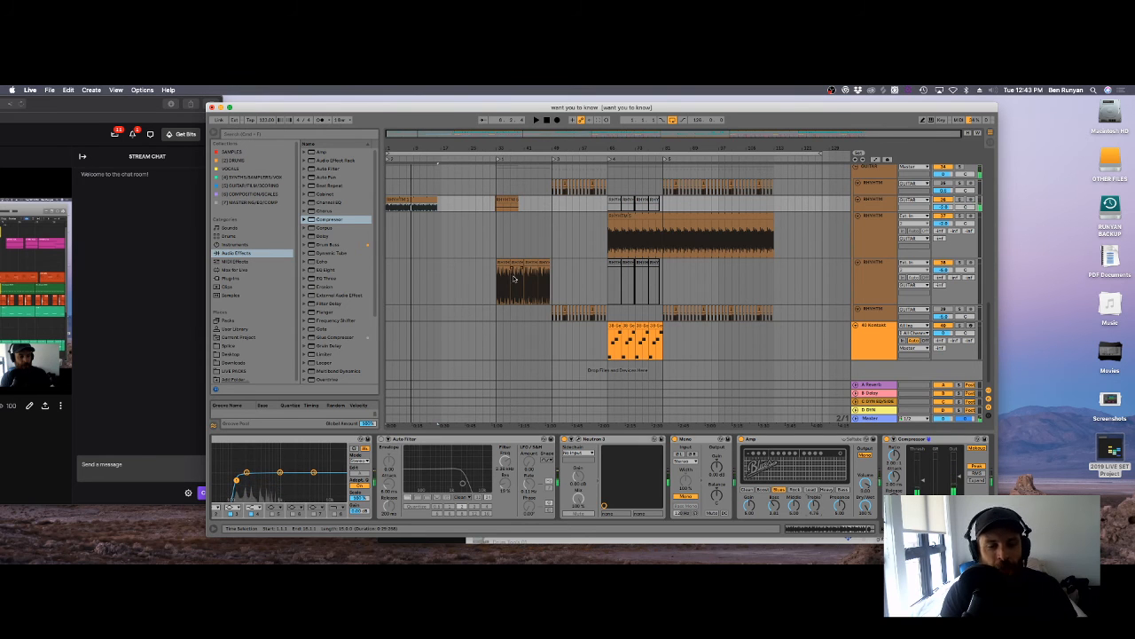
Step: Review the arrangement's tracks, play the song from its intro and unfold the SAMPLE group to show its clips
scroll(470, 306, "up", 10)
scroll(479, 298, "up", 5)
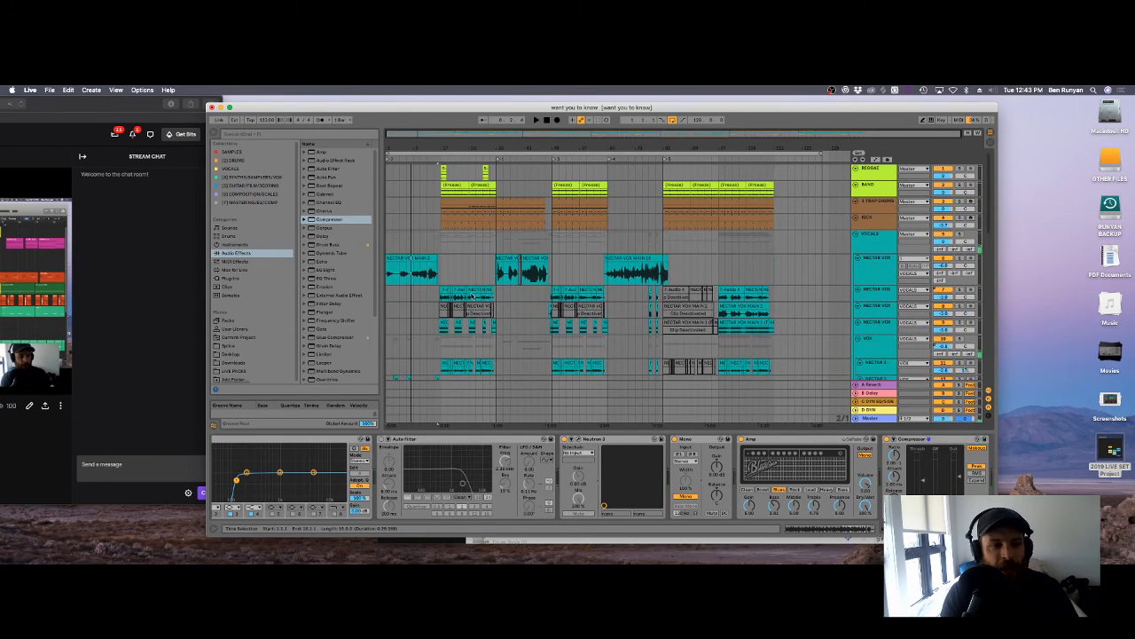
scroll(472, 297, "down", 15)
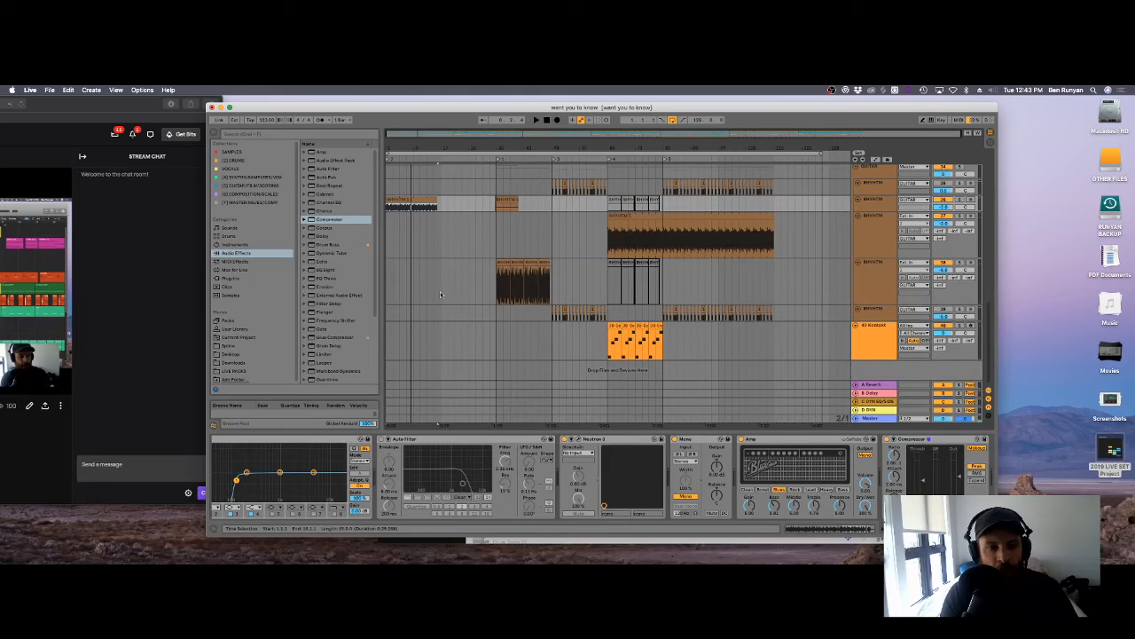
left_click_drag(389, 145, 390, 233)
scroll(481, 252, "up", 5)
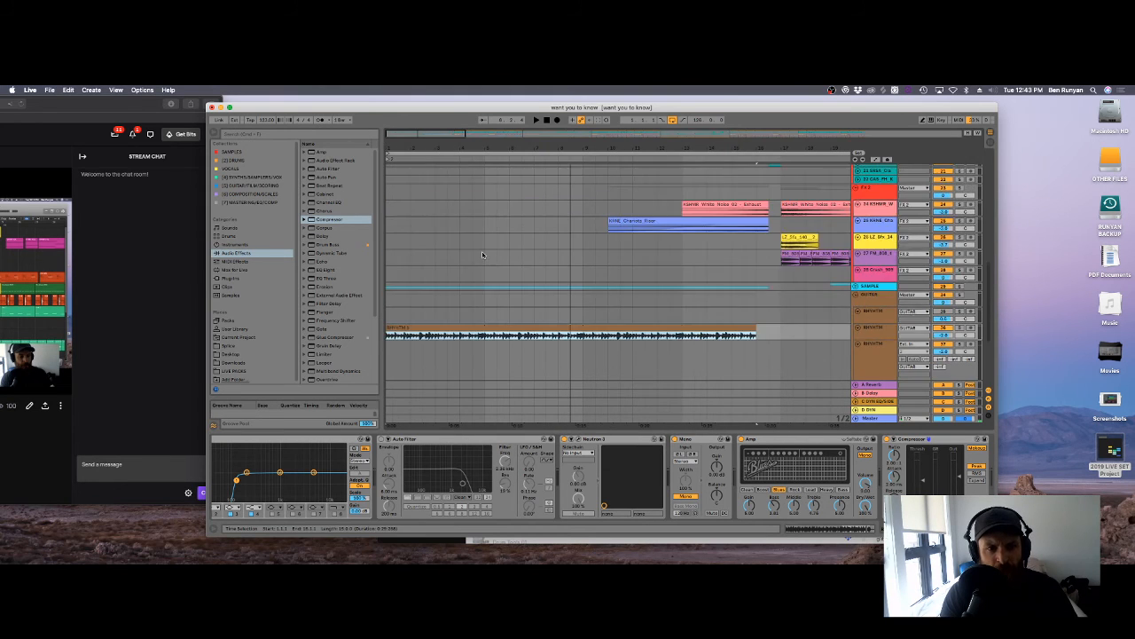
scroll(480, 253, "up", 10)
scroll(479, 254, "down", 15)
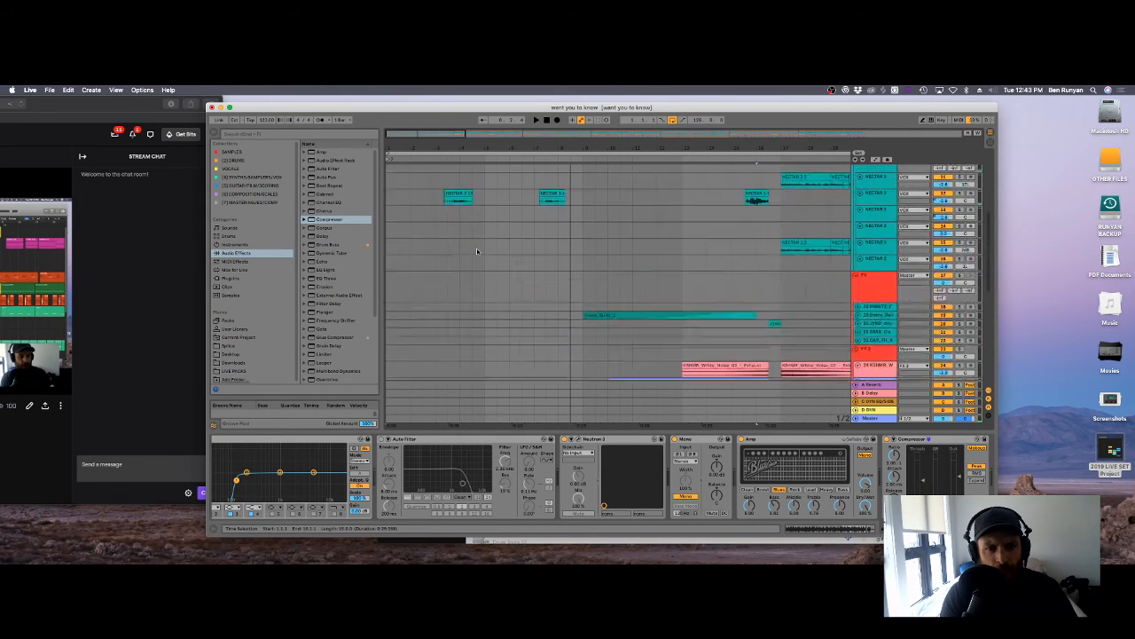
key("space")
scroll(479, 254, "up", 4)
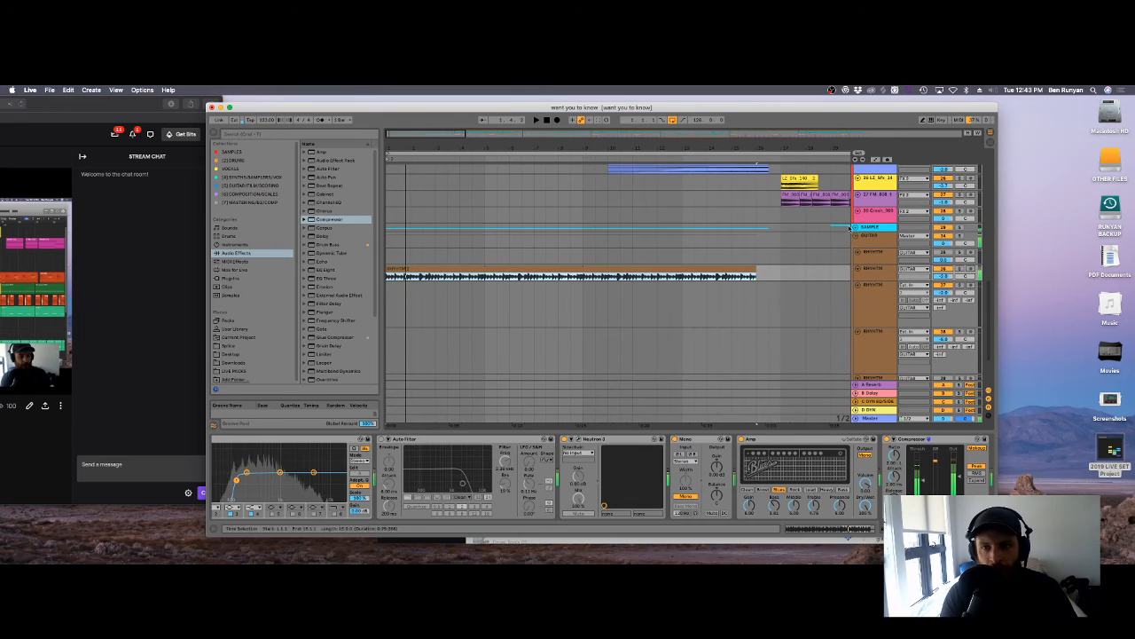
left_click(857, 228)
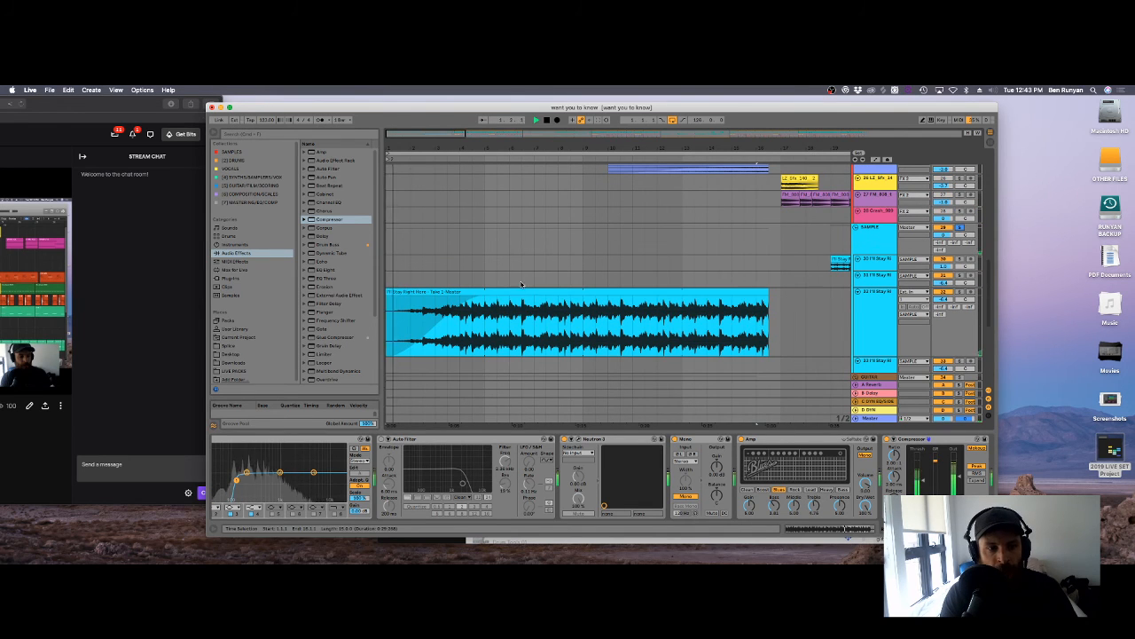
left_click_drag(518, 149, 518, 104)
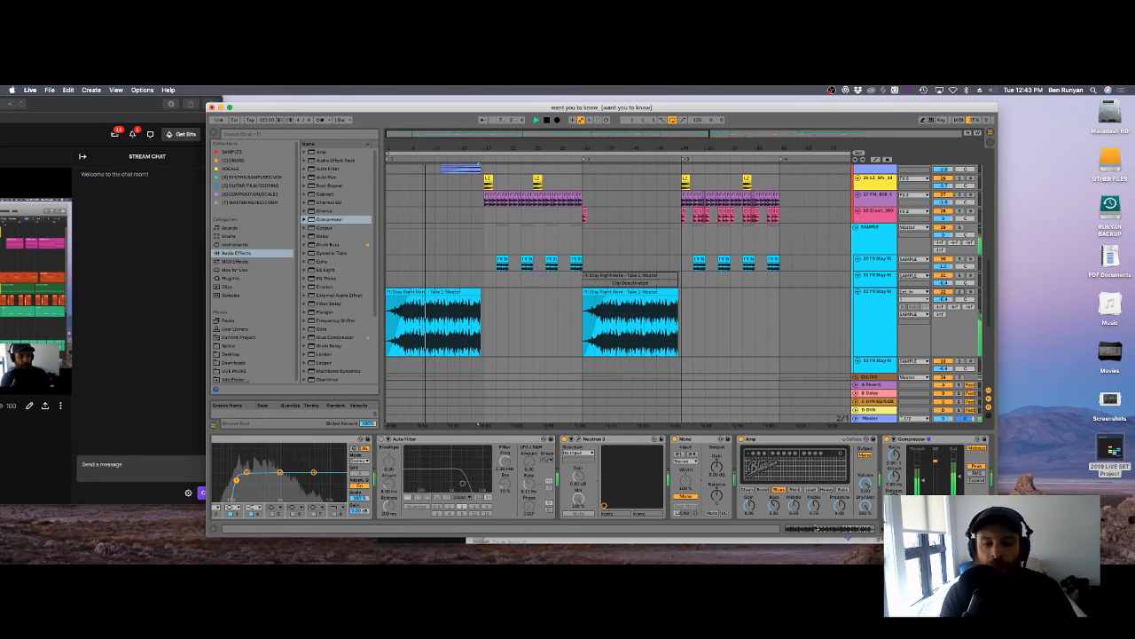
Step: Lower the highest active band of the rhythm guitar's EQ Eight, and check the audio device settings in Preferences
left_click_drag(313, 472, 309, 482)
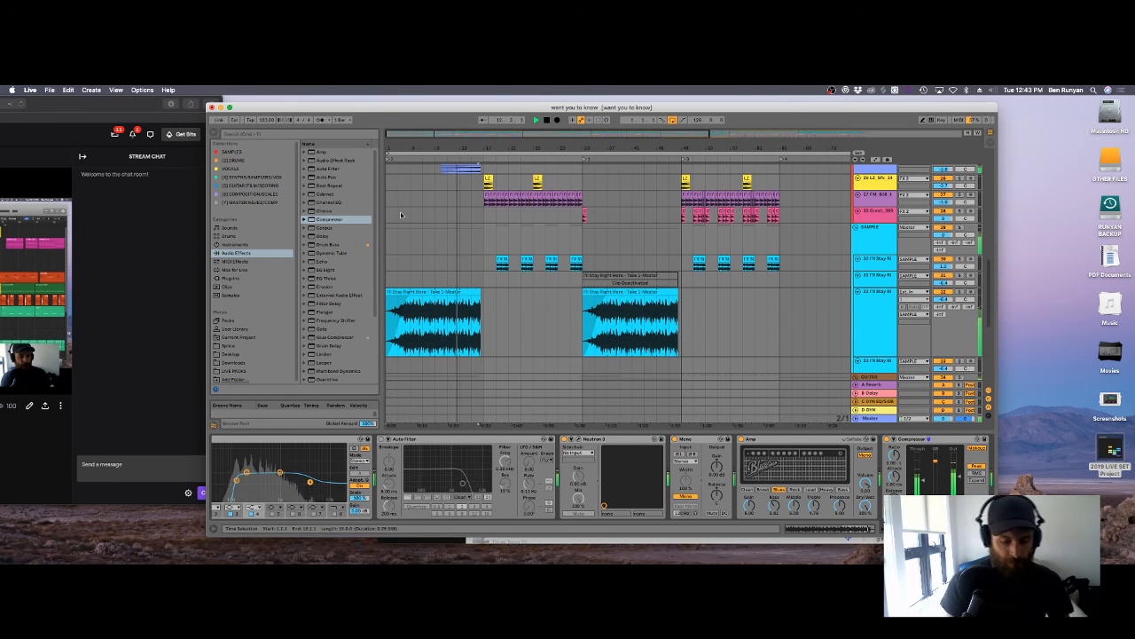
key("super+comma")
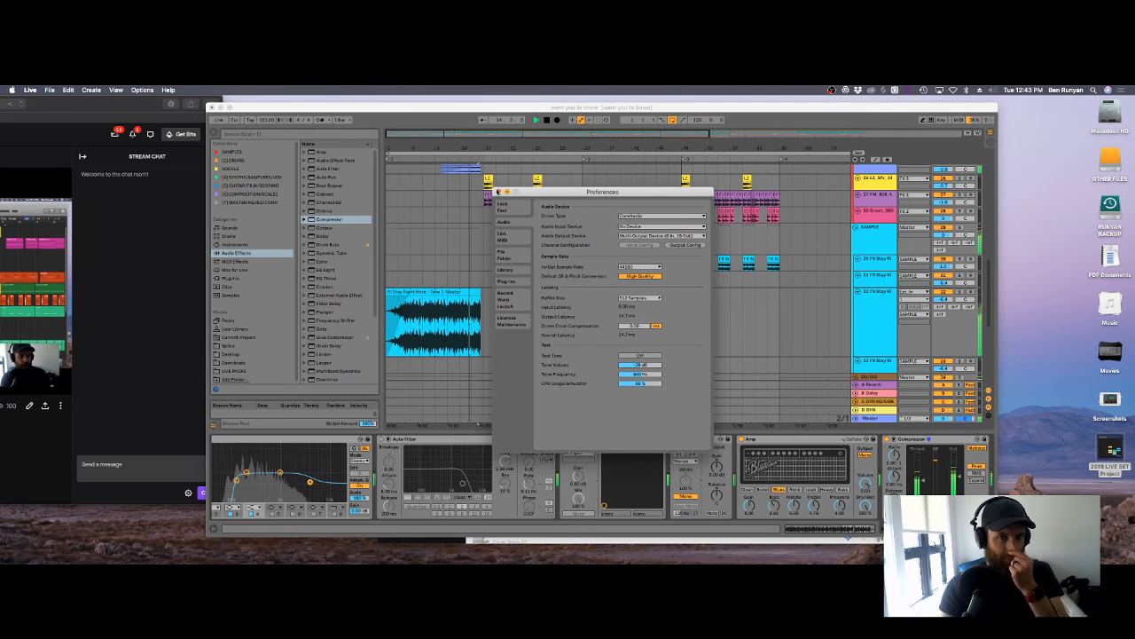
left_click(496, 191)
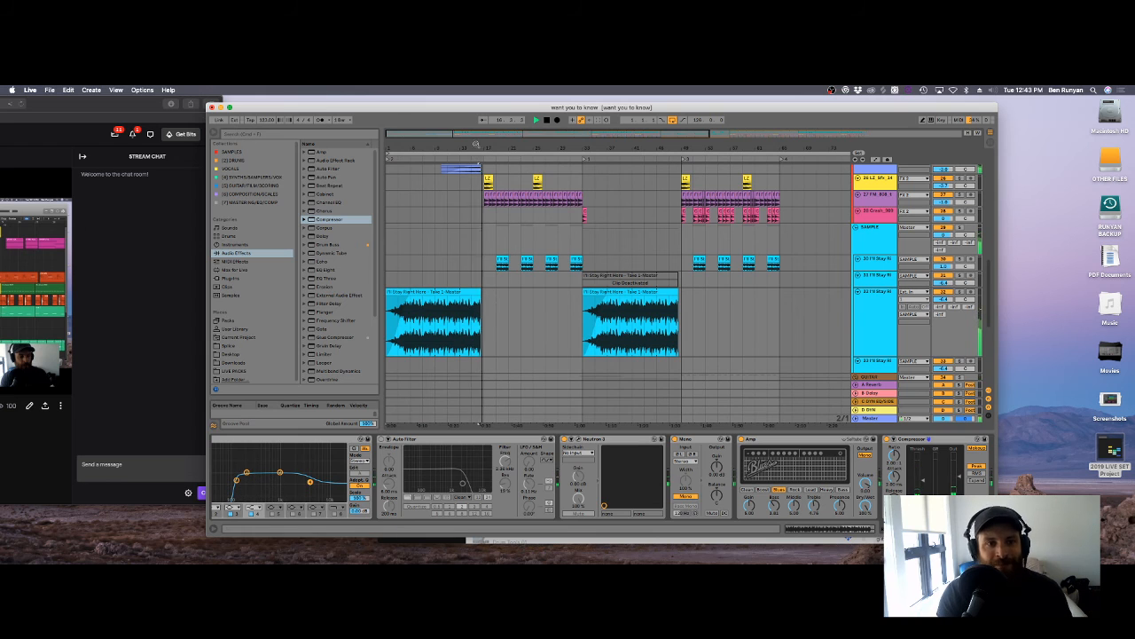
Step: Audition the chopped "Stay Right Here" sample track and the VOCALS group on solo in the section starting at bar 17
left_click_drag(475, 148, 476, 200)
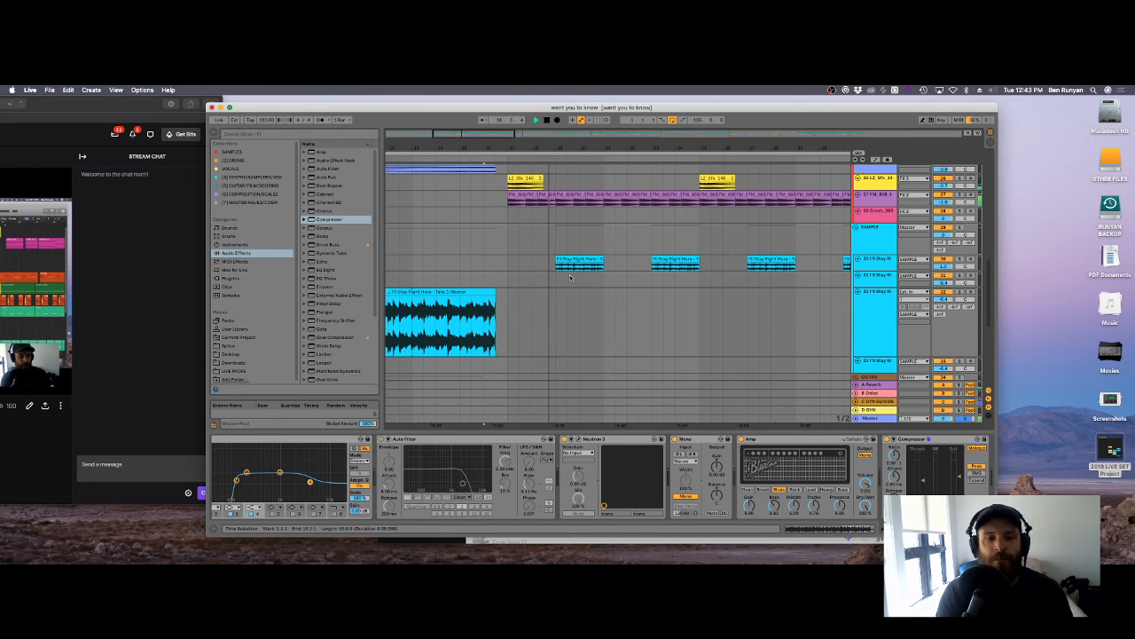
left_click(960, 260)
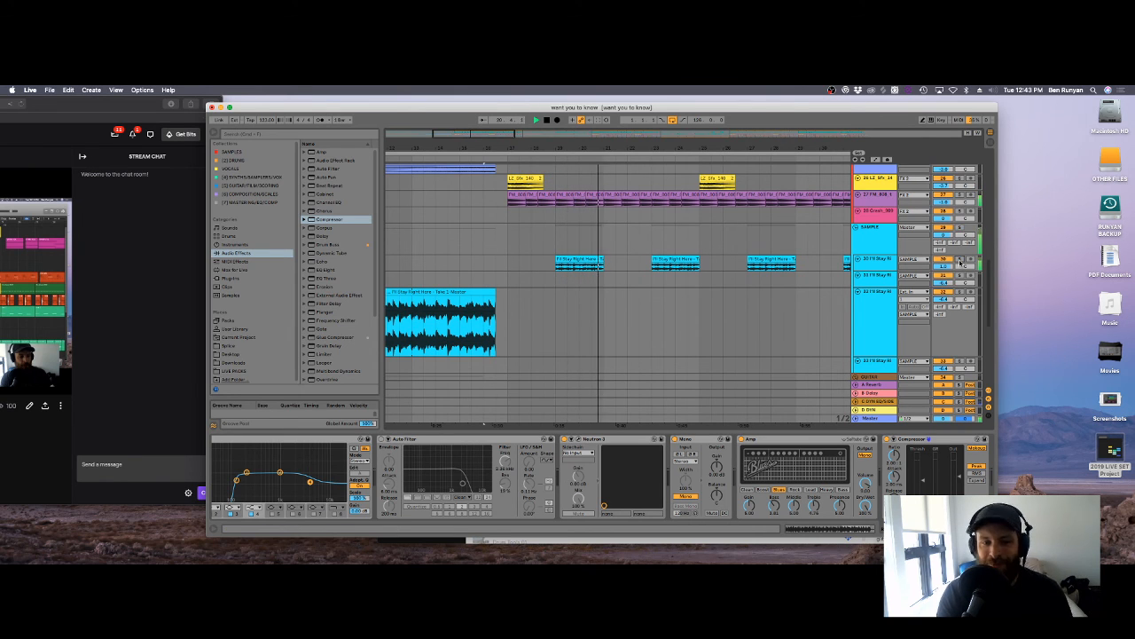
scroll(700, 279, "up", 10)
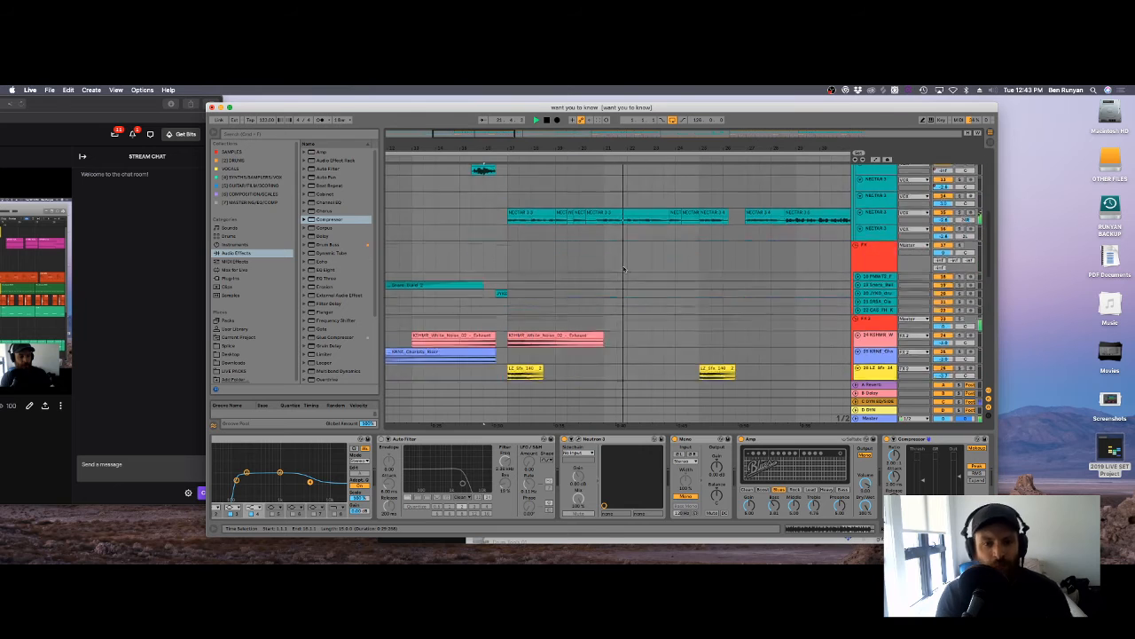
left_click(877, 190)
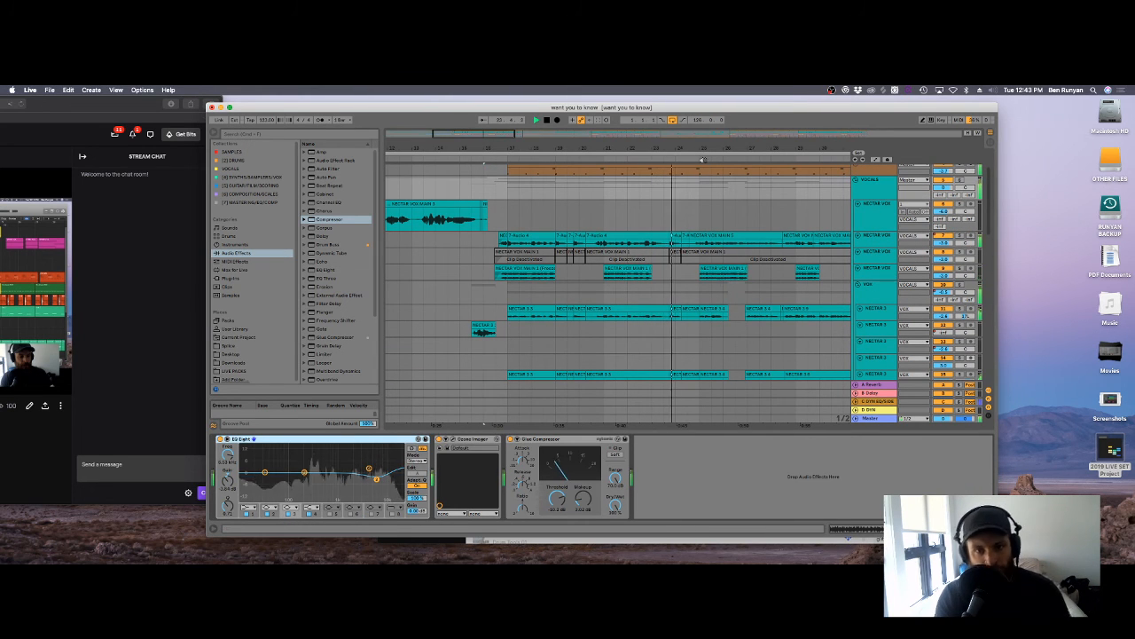
scroll(674, 249, "right", 2)
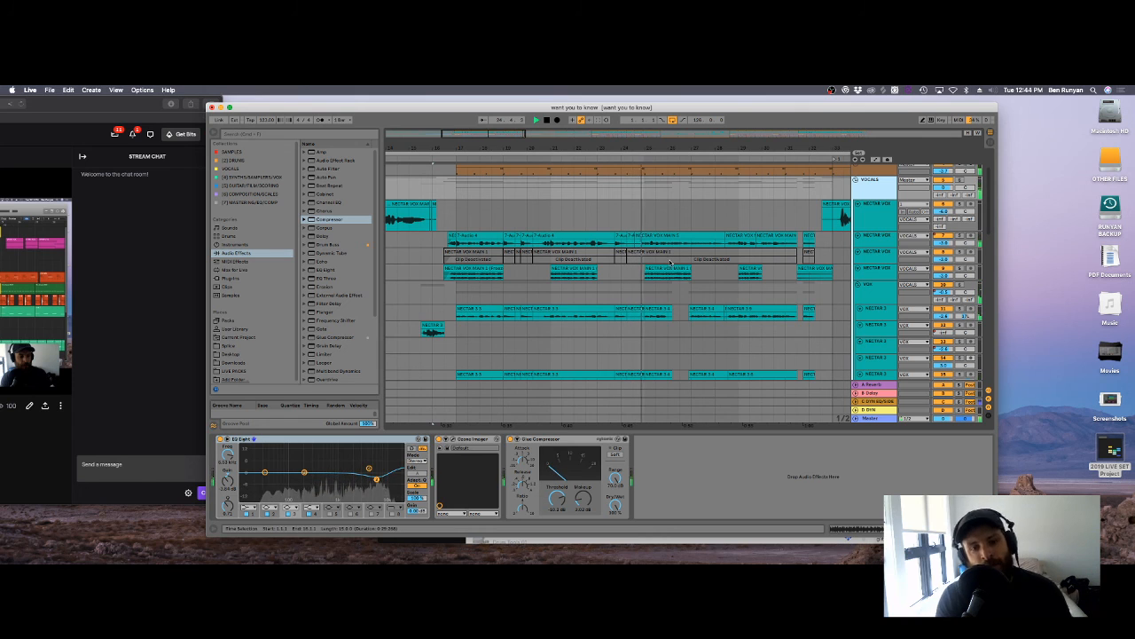
left_click(960, 181)
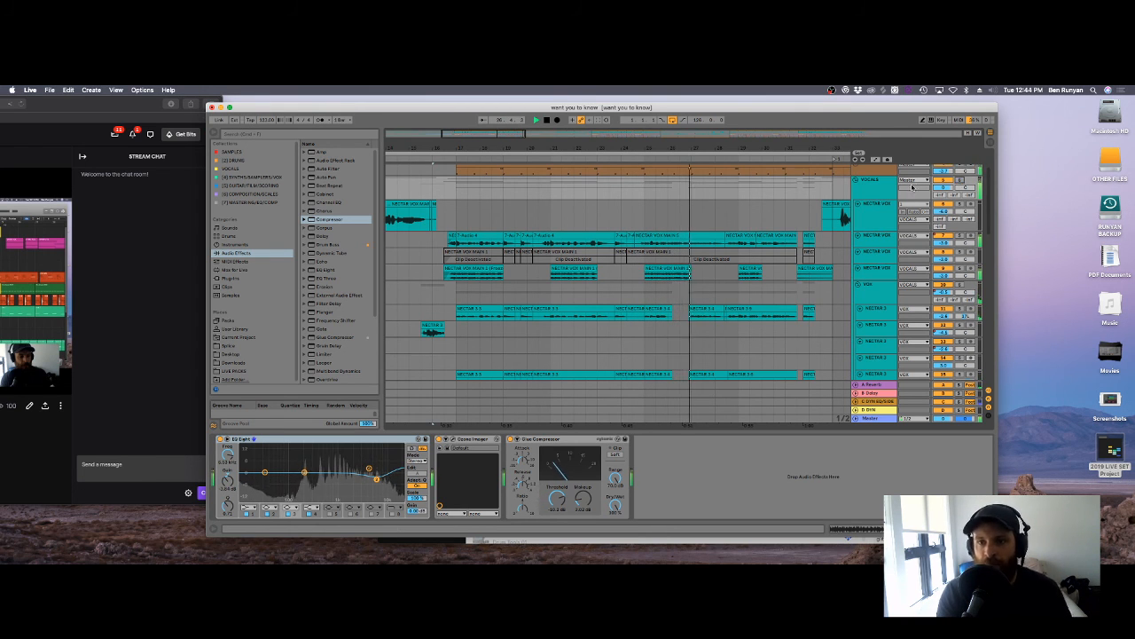
Step: Inspect the device chains of the four NECTAR VOX tracks in Session View and return to the arrangement
key("Tab")
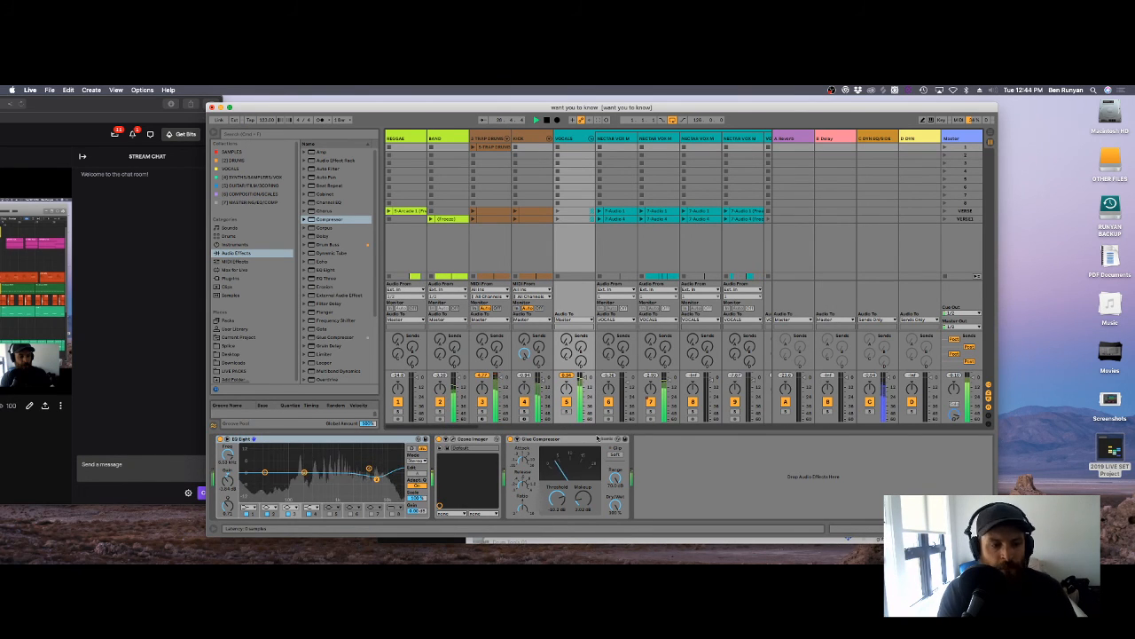
left_click(633, 139)
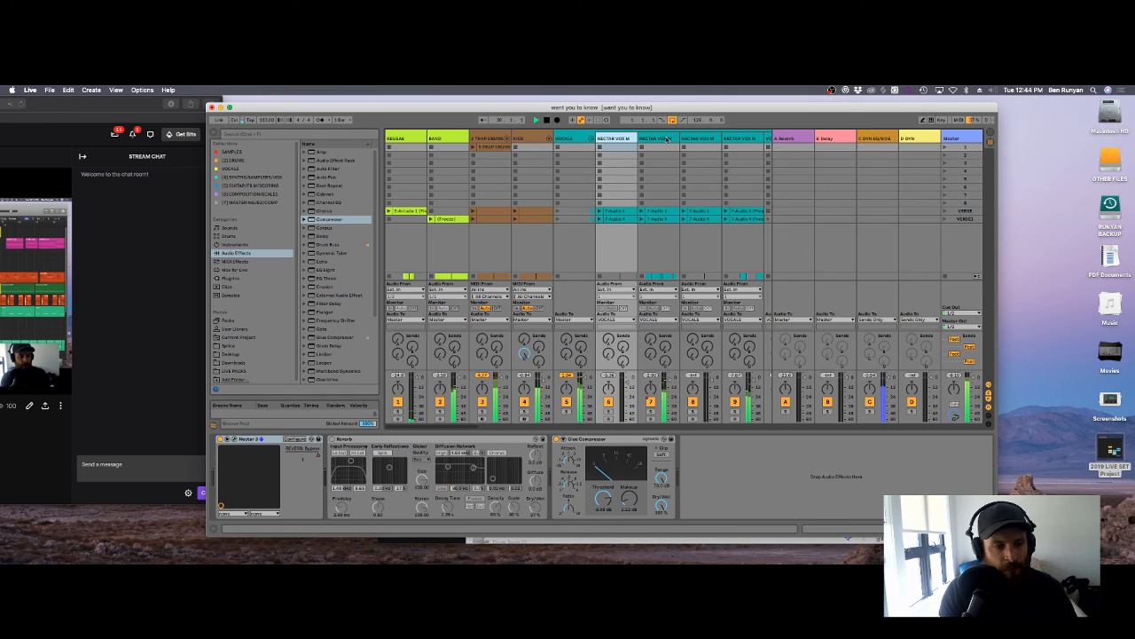
left_click(667, 139)
left_click(698, 139)
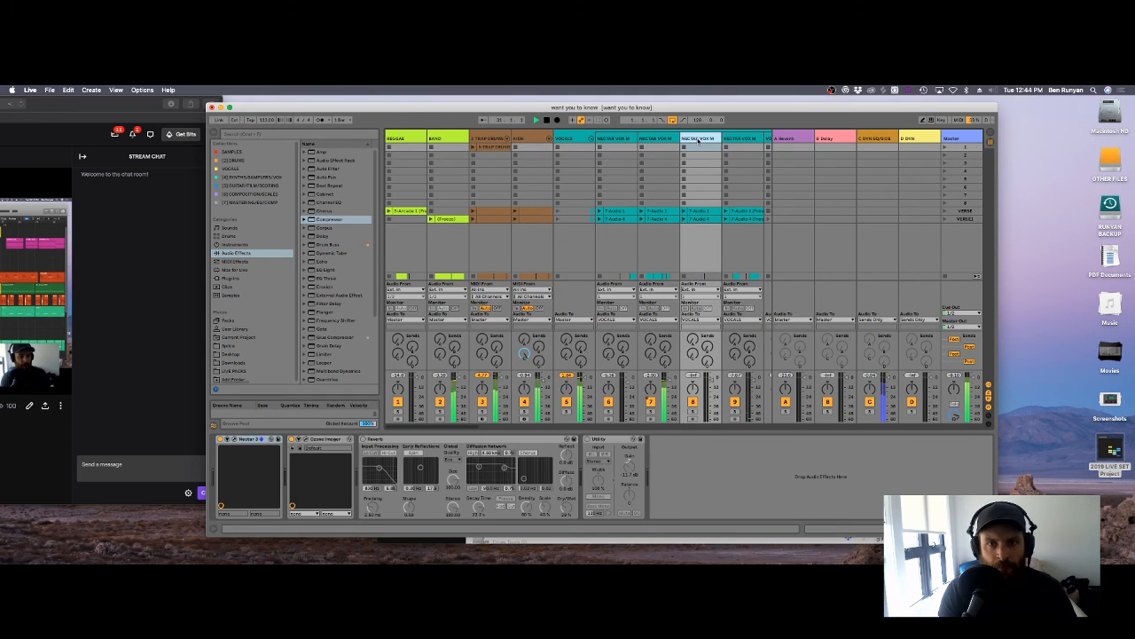
left_click(741, 139)
key("Tab")
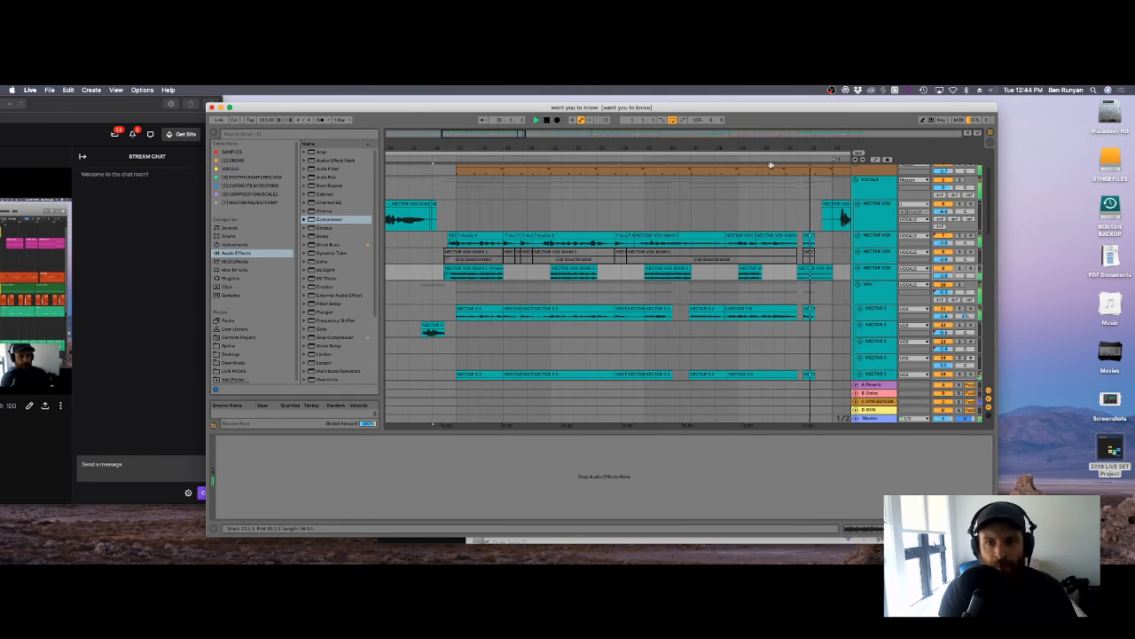
Step: Look over the SAMPLE and guitar tracks and audition the chopped "Stay Right Here" sample track on solo from just before its first clip
left_click_drag(668, 147, 669, 119)
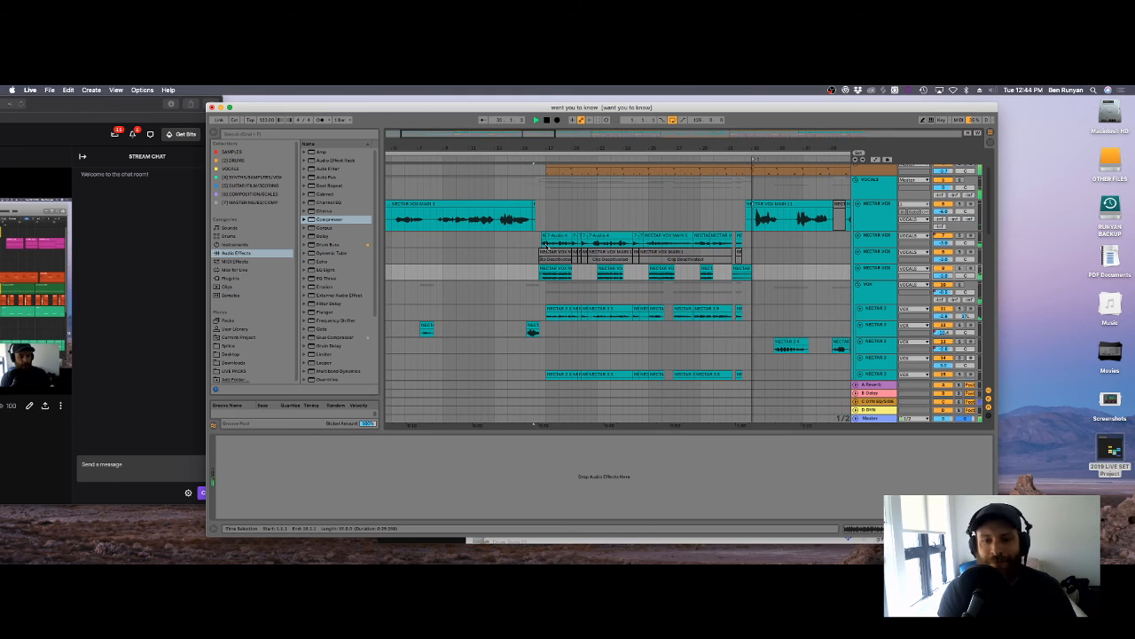
scroll(546, 247, "down", 15)
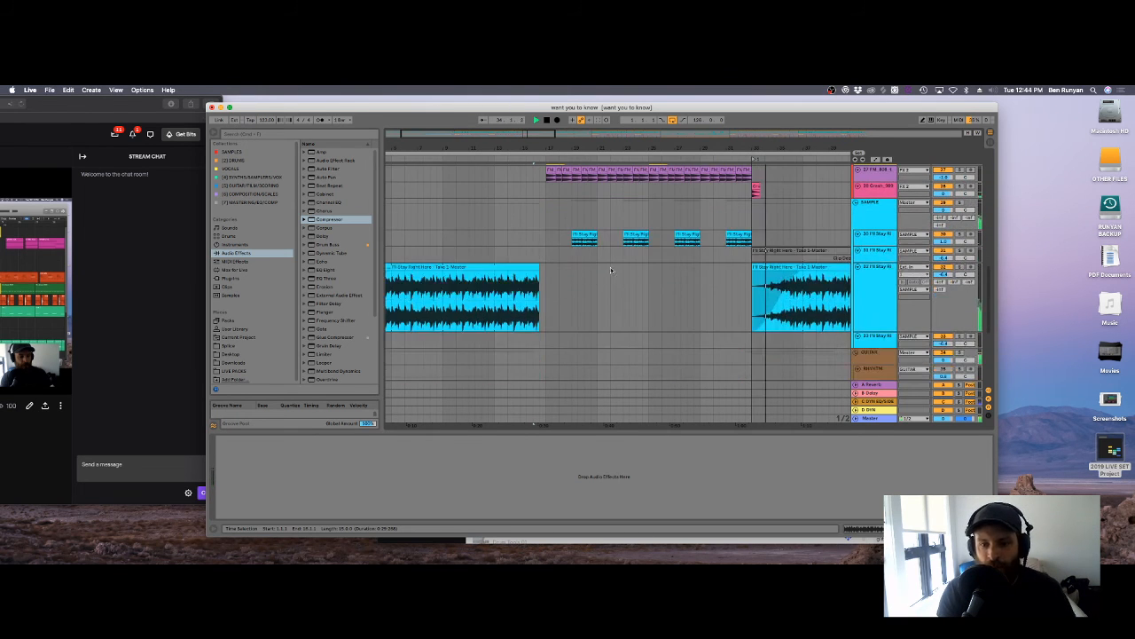
scroll(646, 282, "down", 5)
scroll(645, 279, "up", 3)
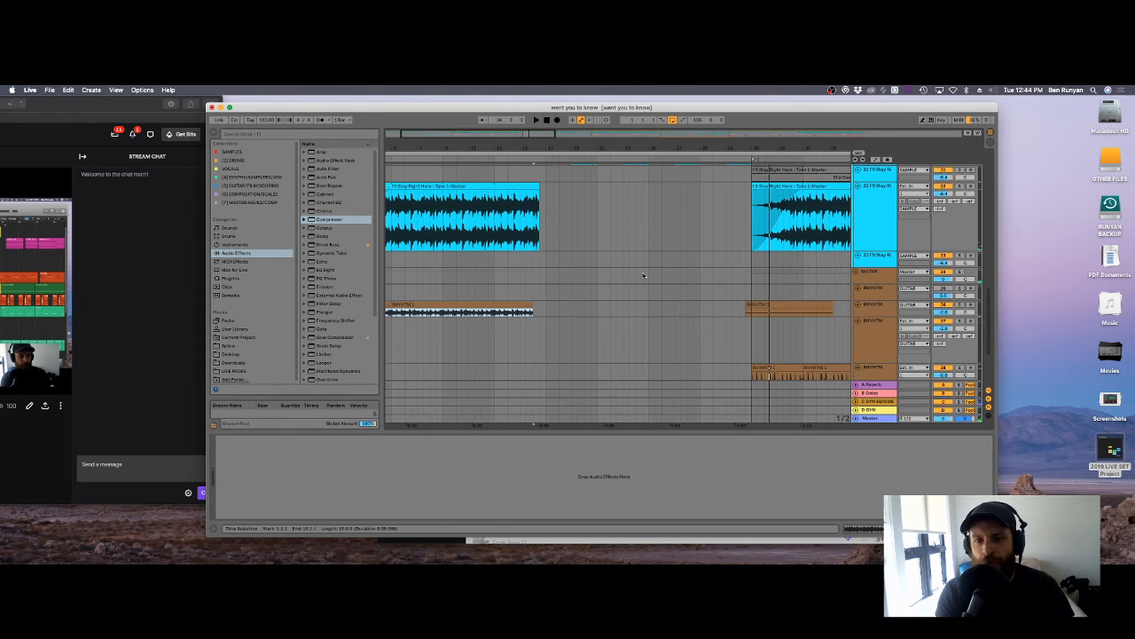
scroll(644, 276, "down", 5)
scroll(643, 275, "up", 5)
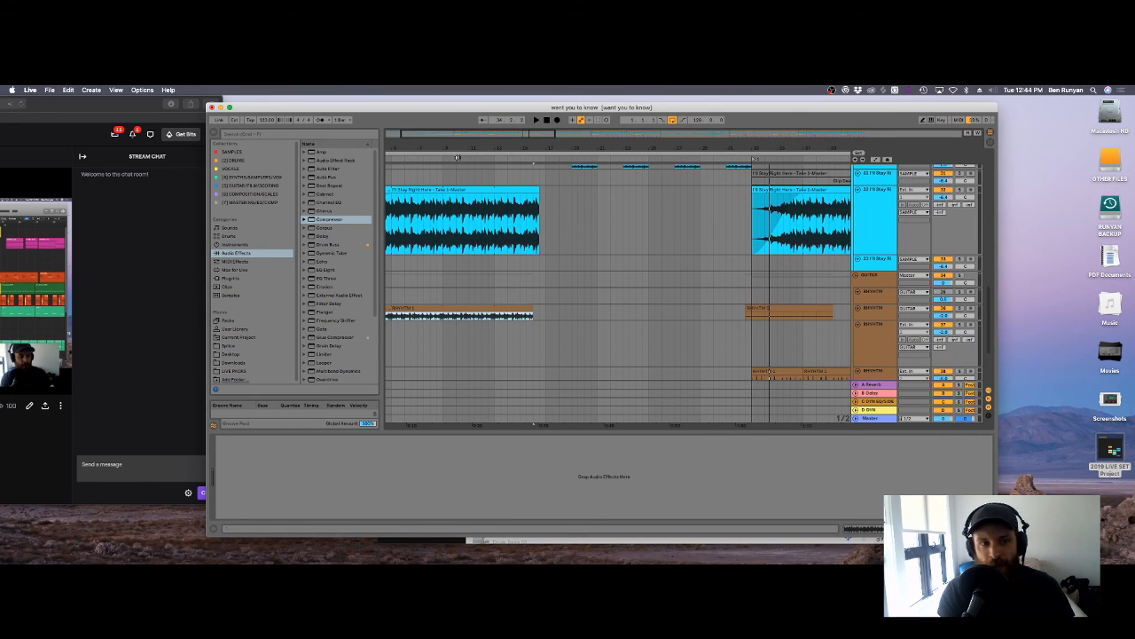
left_click_drag(458, 148, 457, 134)
scroll(522, 213, "up", 3)
left_click(523, 209)
key("space")
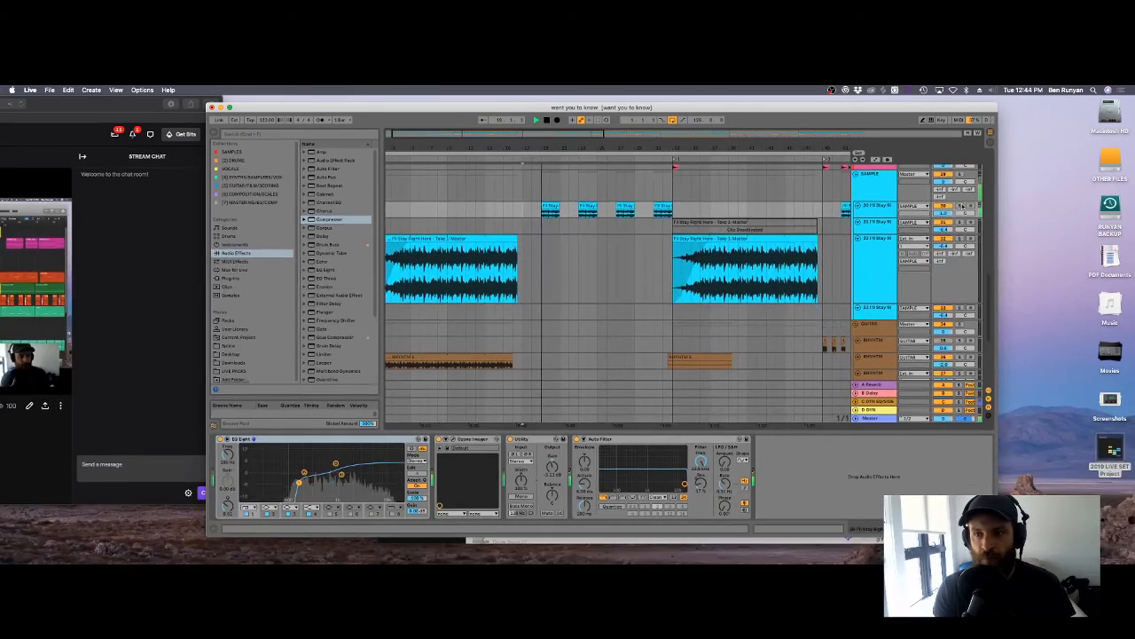
left_click(961, 206)
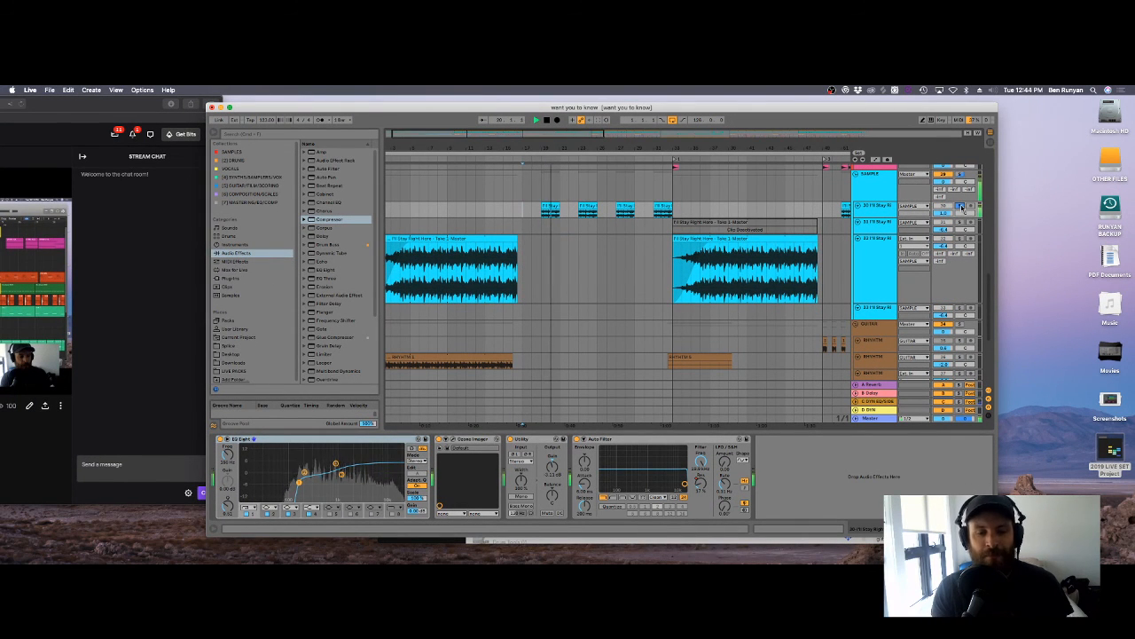
left_click(962, 206)
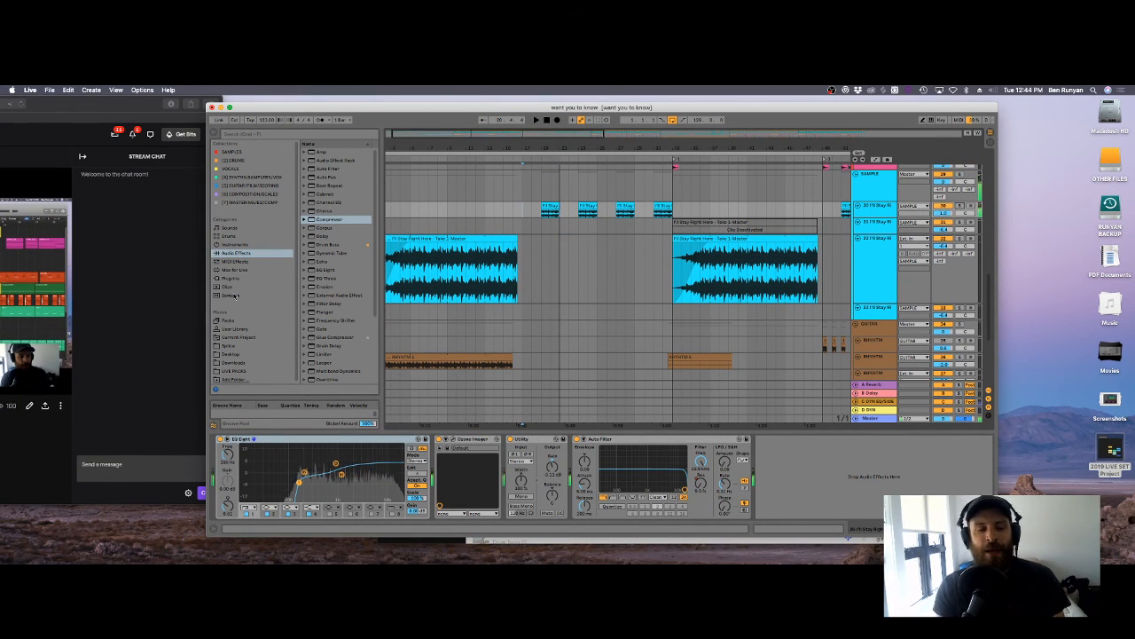
Step: Quit Ableton Live without saving the changes to "want you to know"
key("super+q")
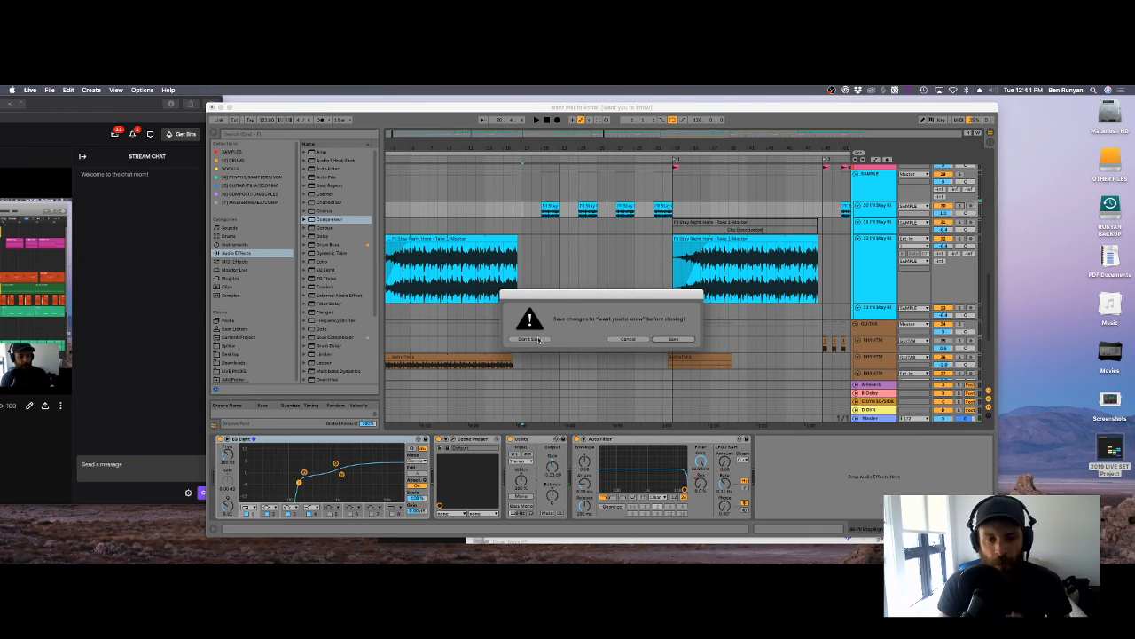
left_click(529, 339)
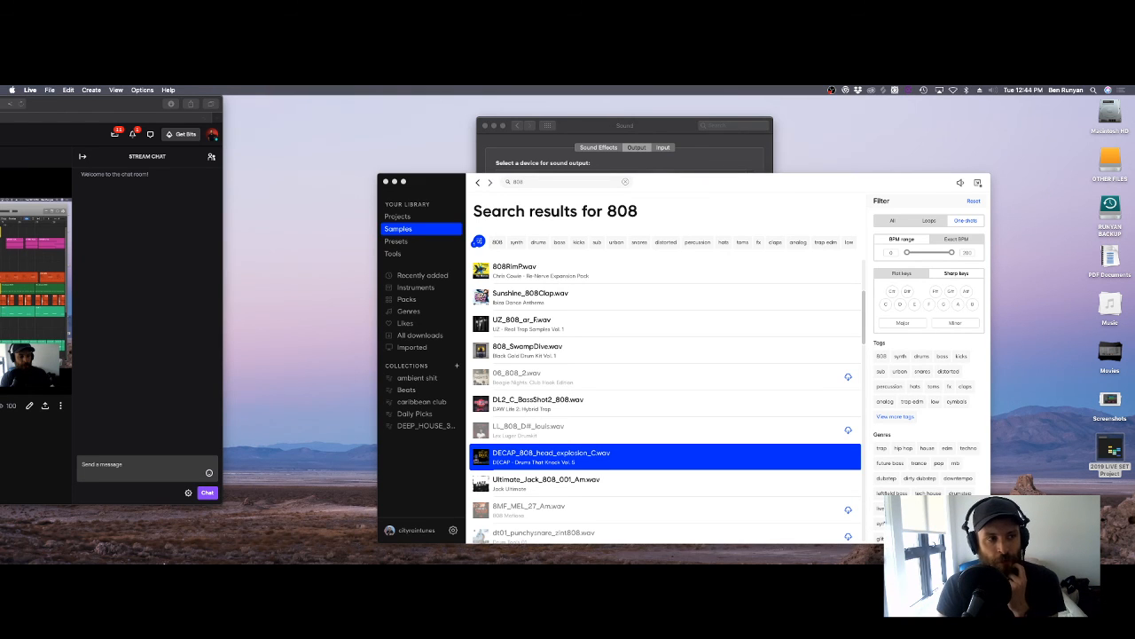
Step: Look through the Live Sets in the "want you to know Project" folder under CITY RAIN in Finder and close the window
left_click(34, 554)
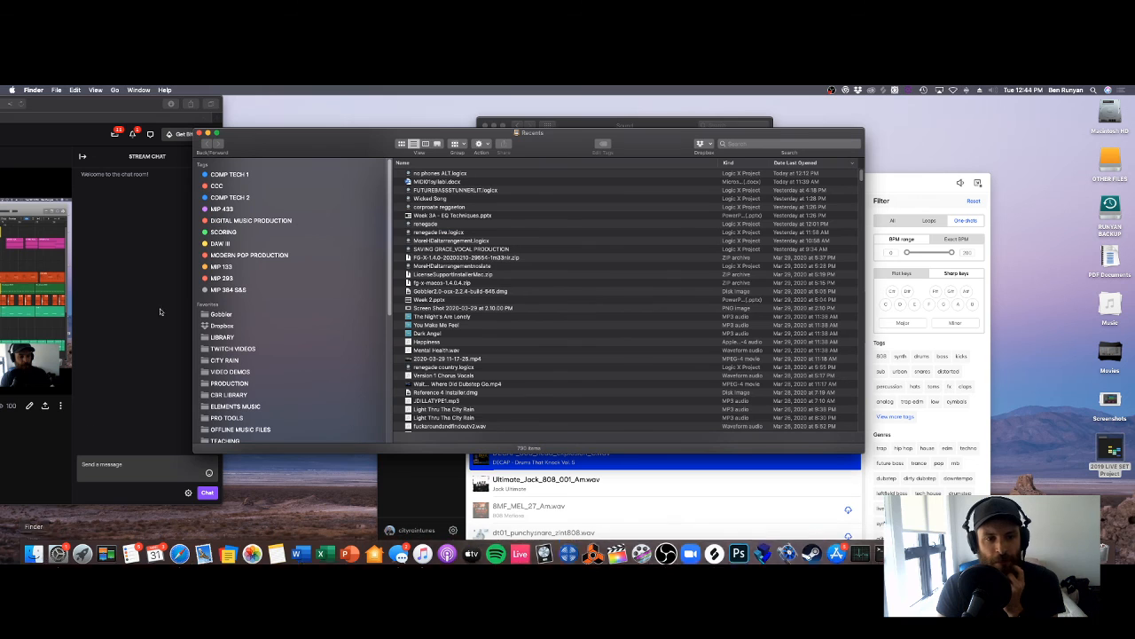
left_click(224, 360)
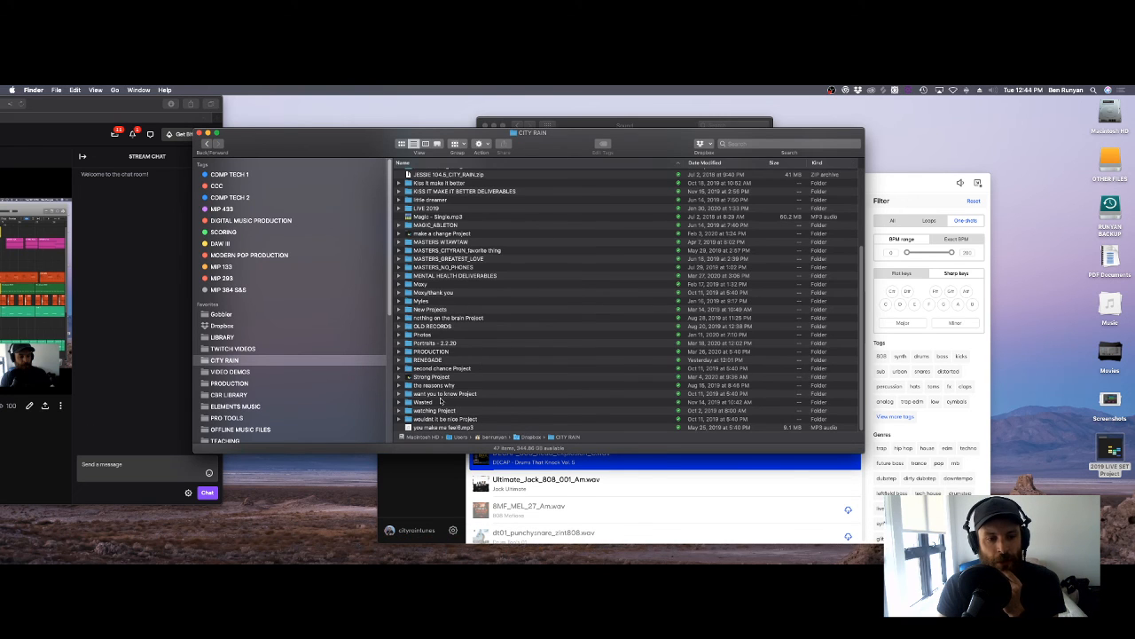
double_click(441, 397)
left_click(482, 199)
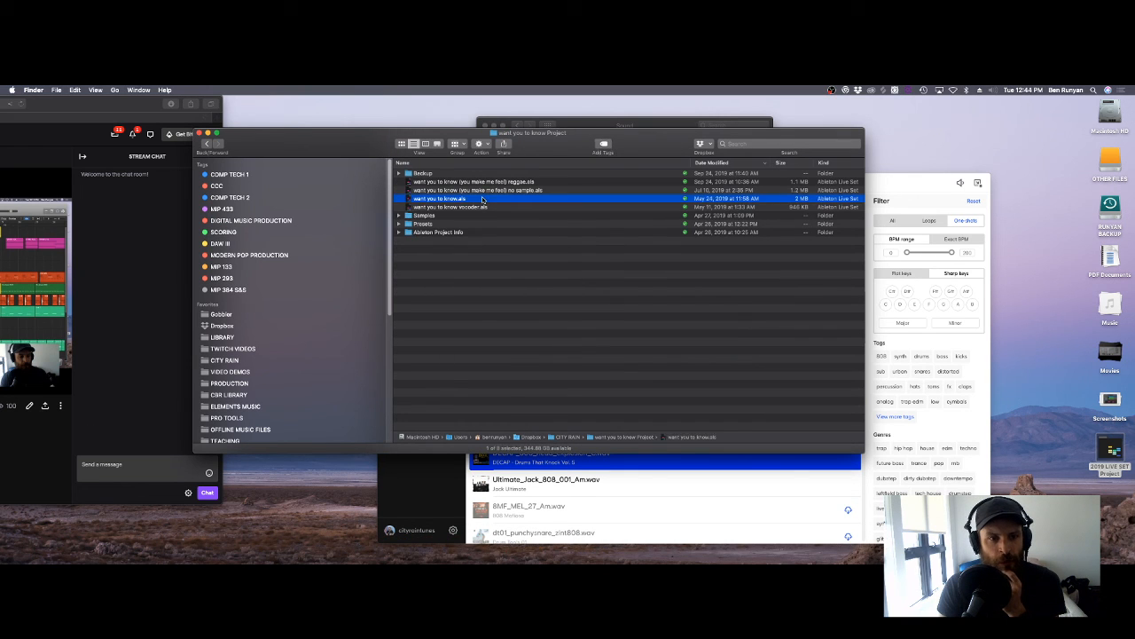
left_click(483, 190)
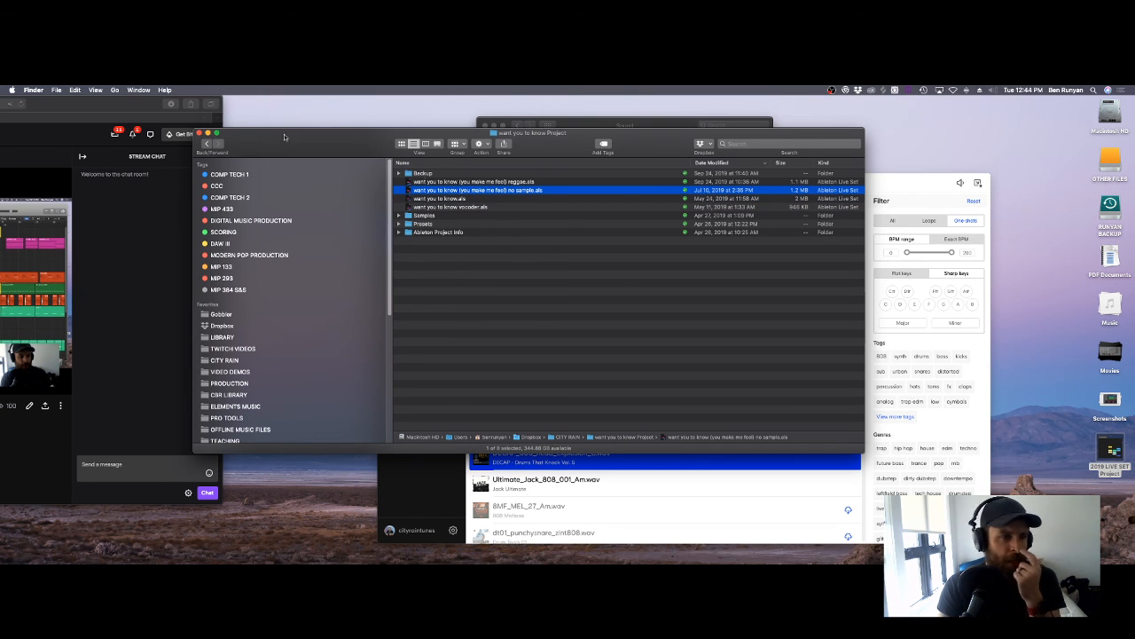
left_click(200, 133)
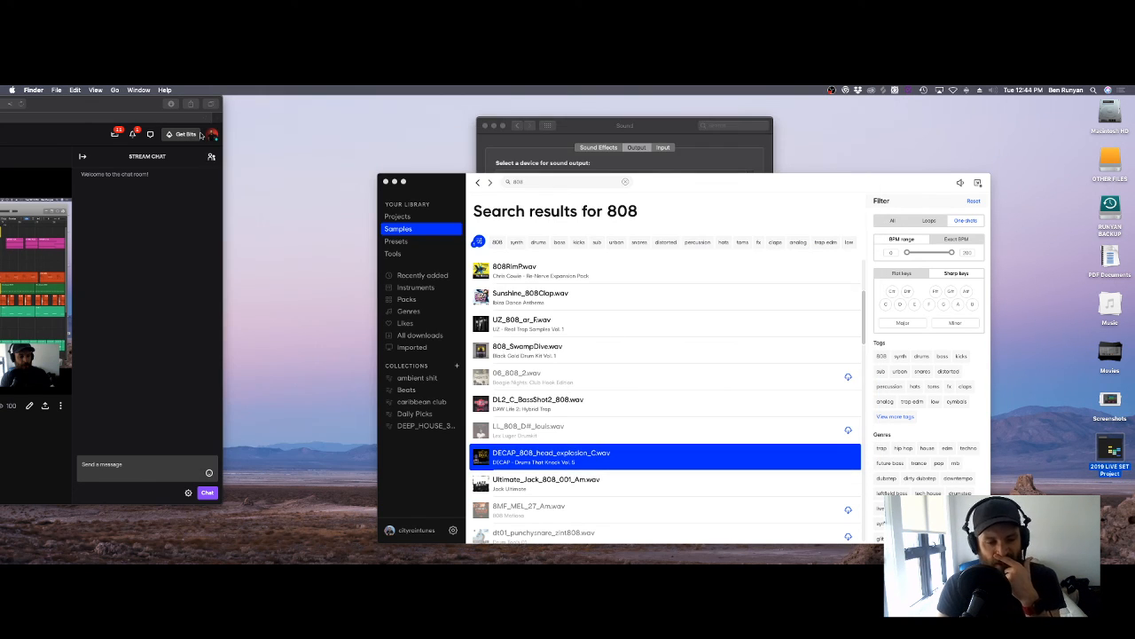
Step: Switch to Spotify, search for "city rain" and open the City Rain artist page
mouse_move(177, 559)
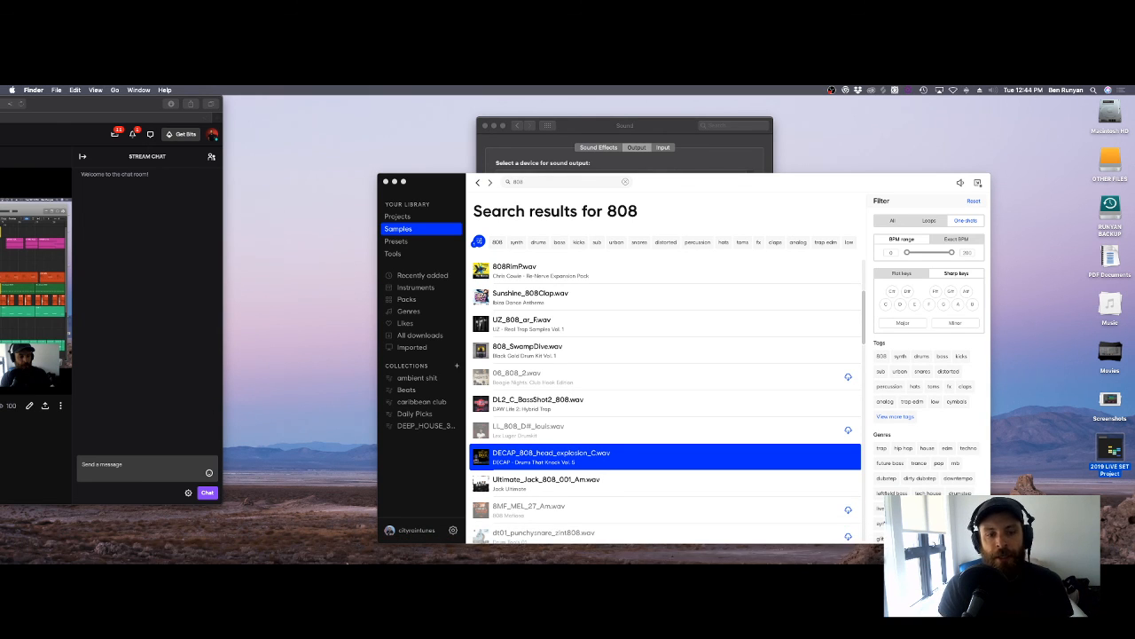
mouse_move(533, 561)
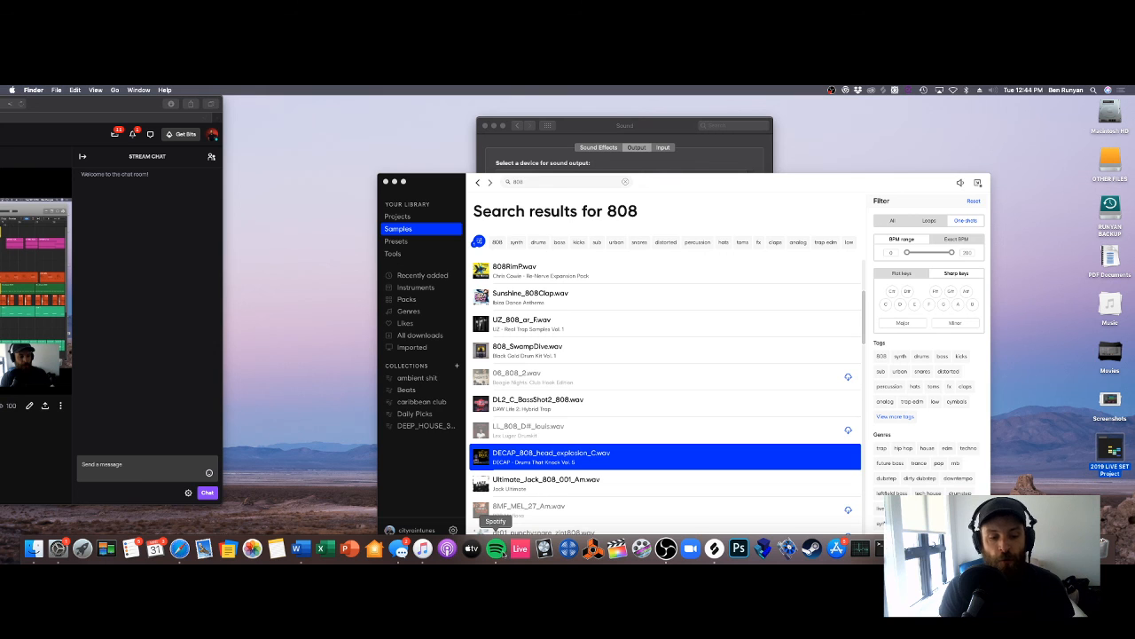
left_click(497, 547)
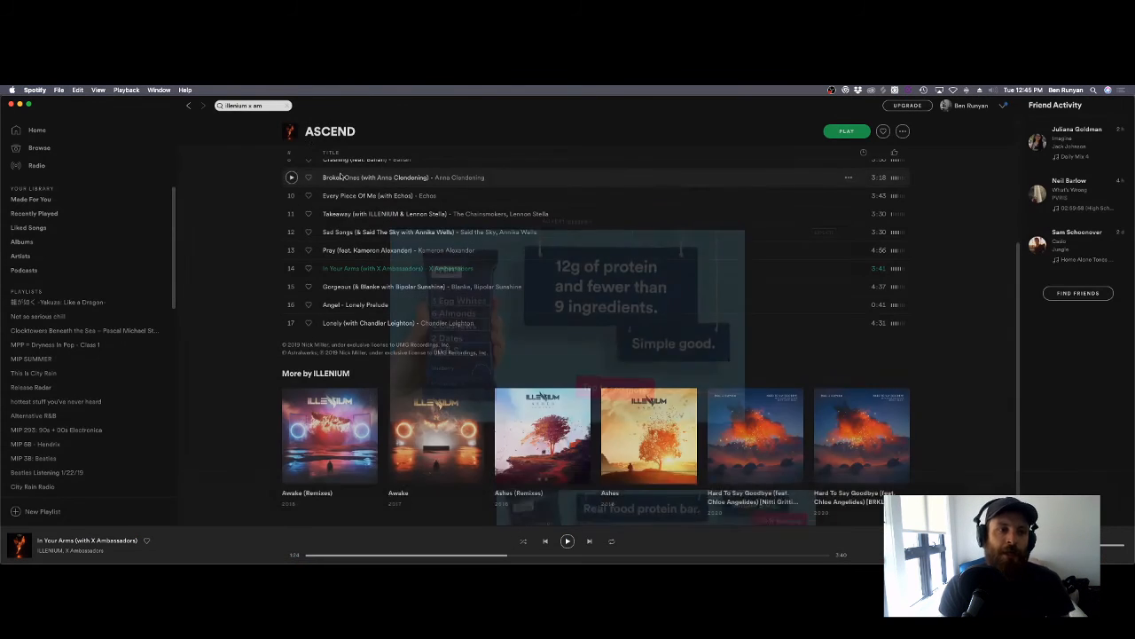
left_click(264, 104)
type("city rain")
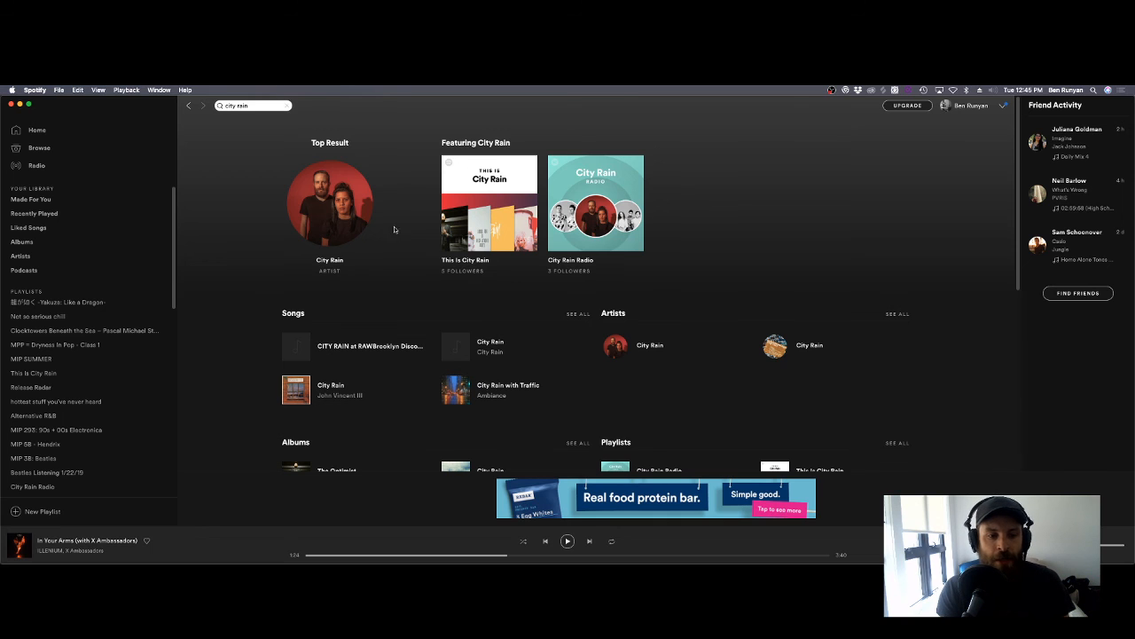
left_click(329, 261)
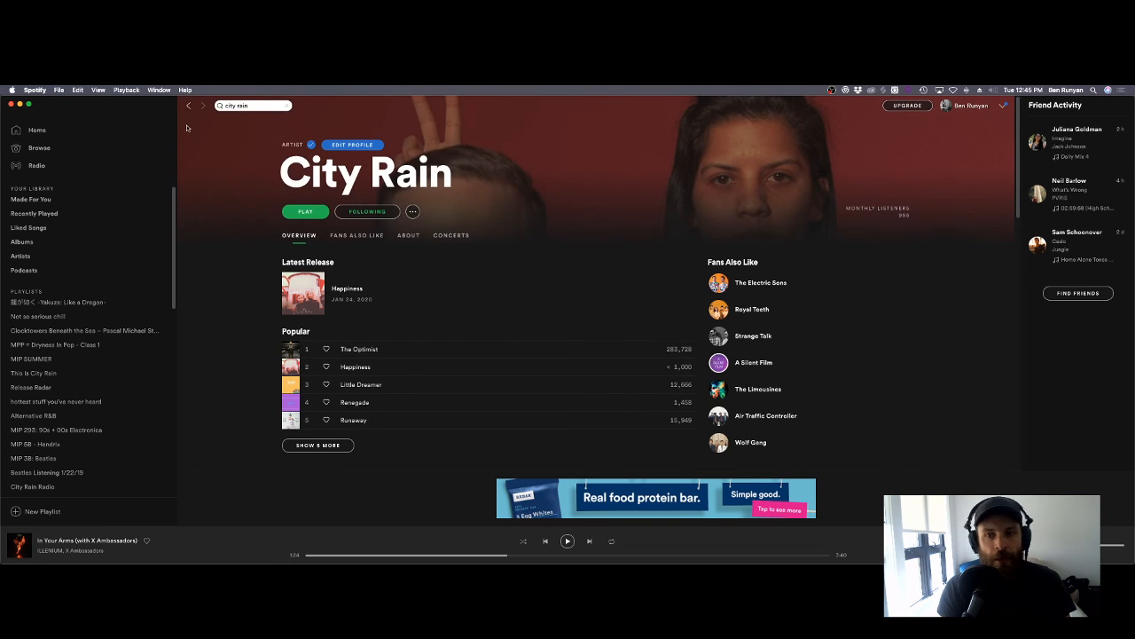
Step: Take the Spotify window out of full screen and arrange the Twitch window beside it
left_click(28, 105)
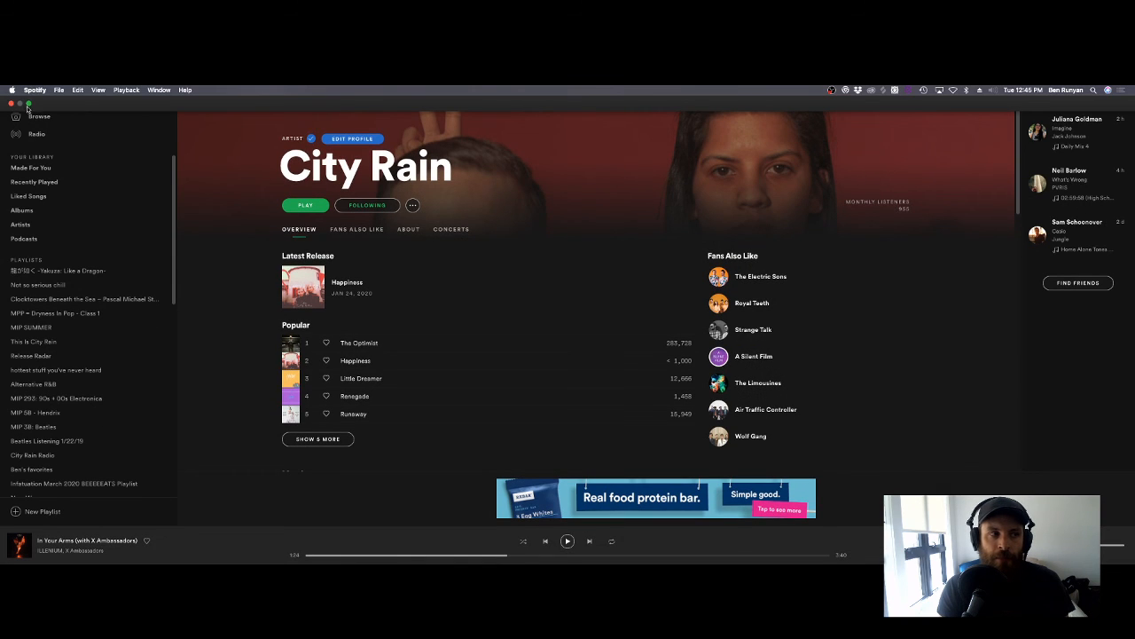
left_click(28, 104)
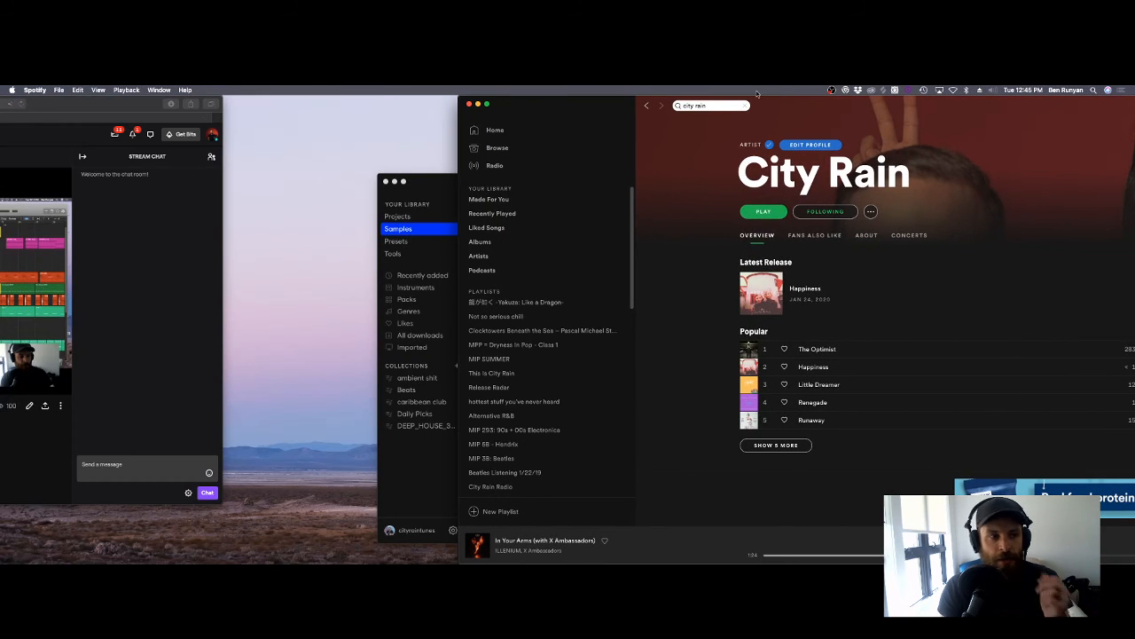
left_click_drag(155, 105, 327, 96)
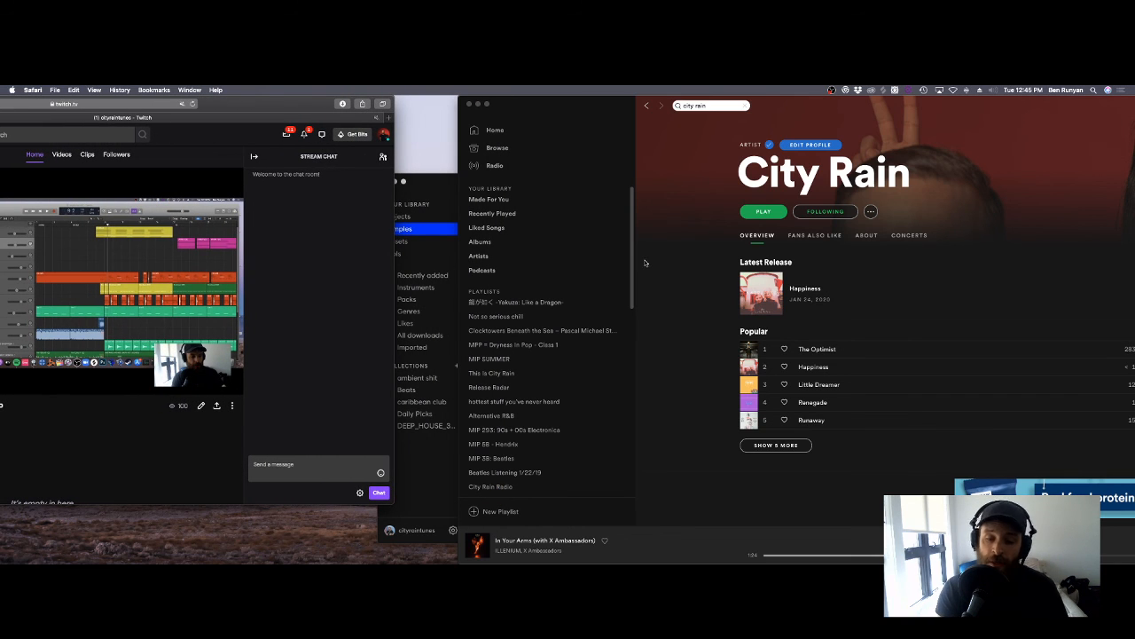
Step: Expand City Rain's list of popular songs and look through the artist's albums, singles and EPs
scroll(697, 289, "down", 3)
left_click(782, 350)
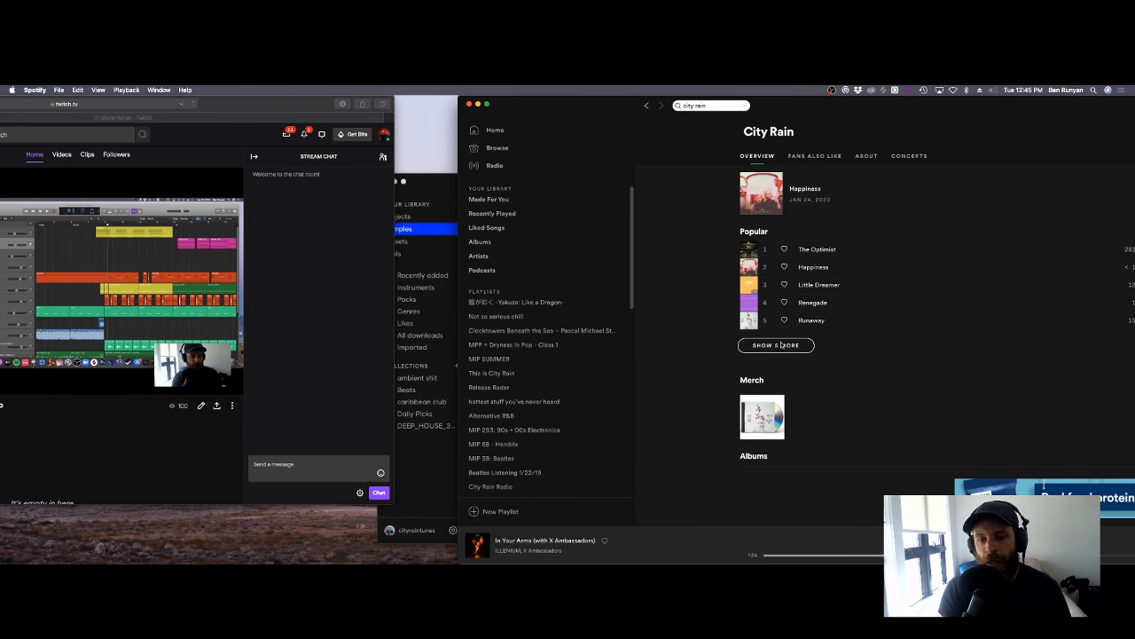
left_click(781, 346)
scroll(754, 328, "down", 10)
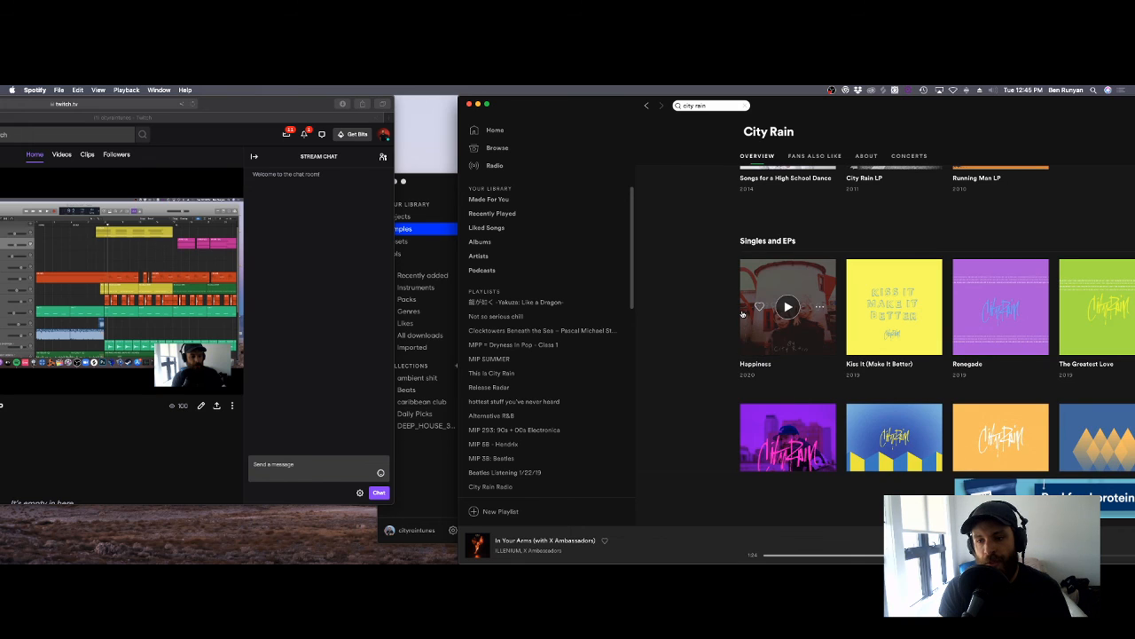
scroll(743, 314, "up", 13)
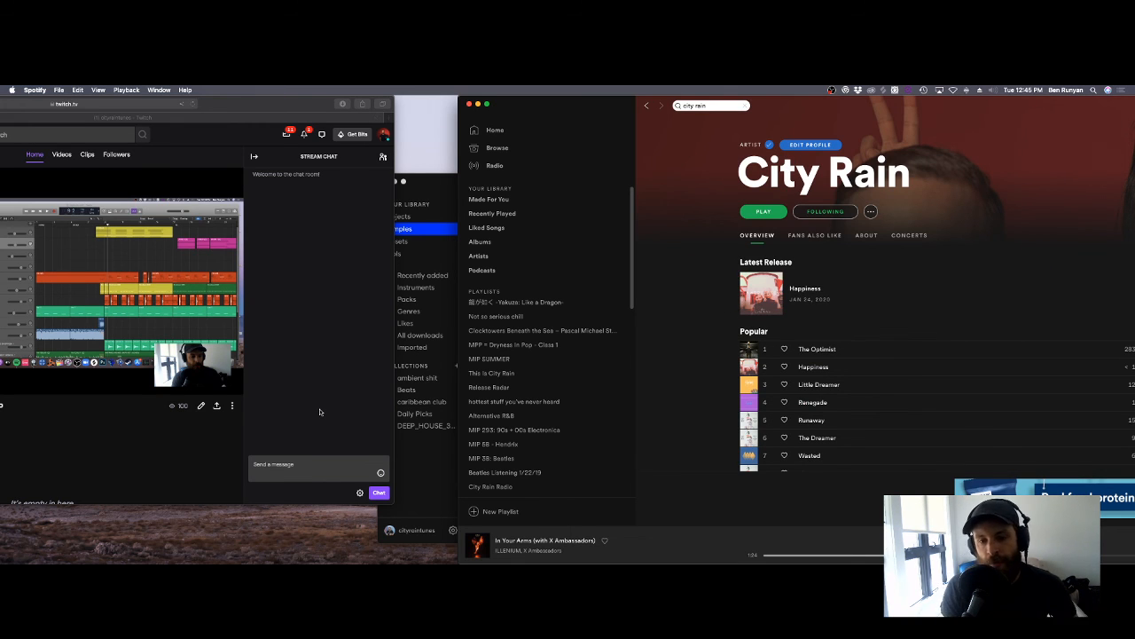
scroll(819, 228, "down", 3)
scroll(856, 257, "up", 3)
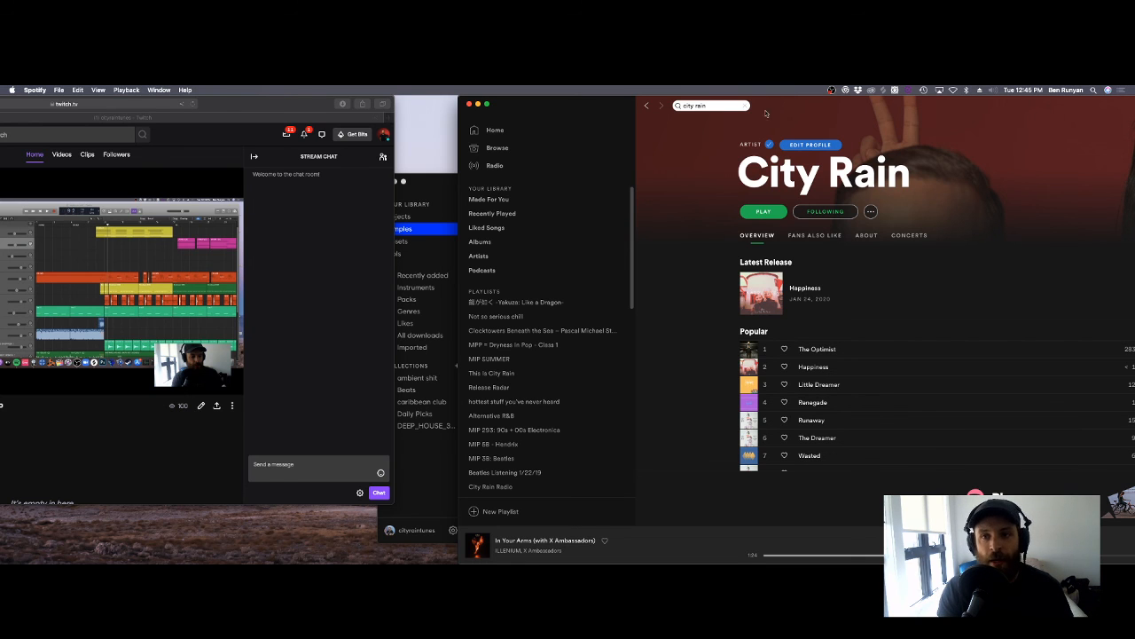
Step: Bring the Twitch channel page into full view to check the live stream and move its window back aside
left_click(831, 91)
left_click(813, 93)
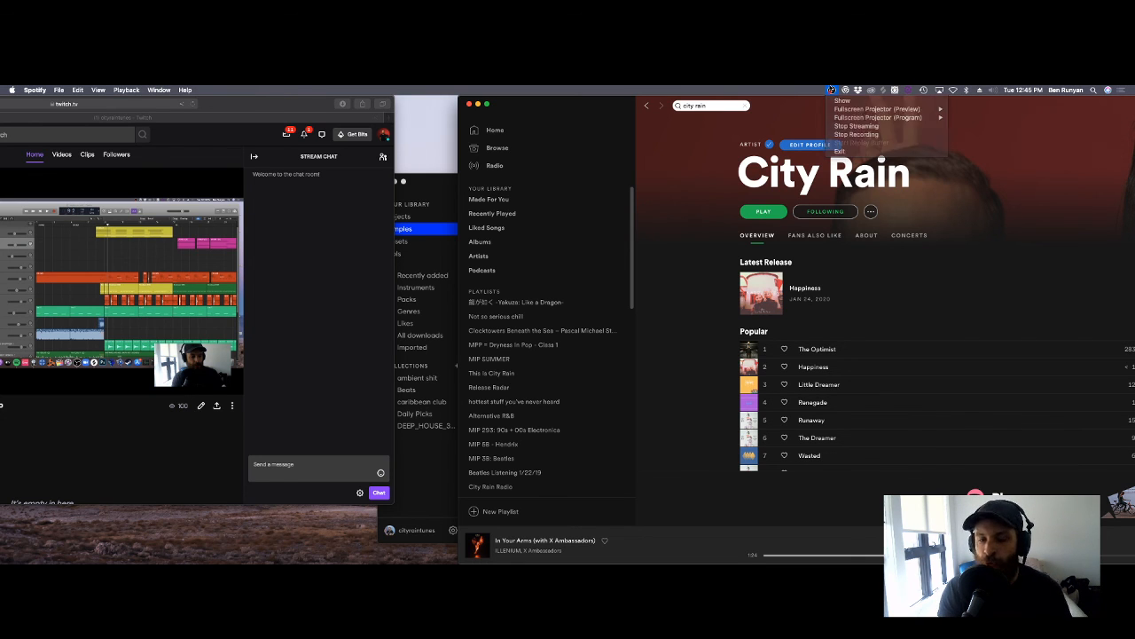
left_click_drag(268, 111, 463, 111)
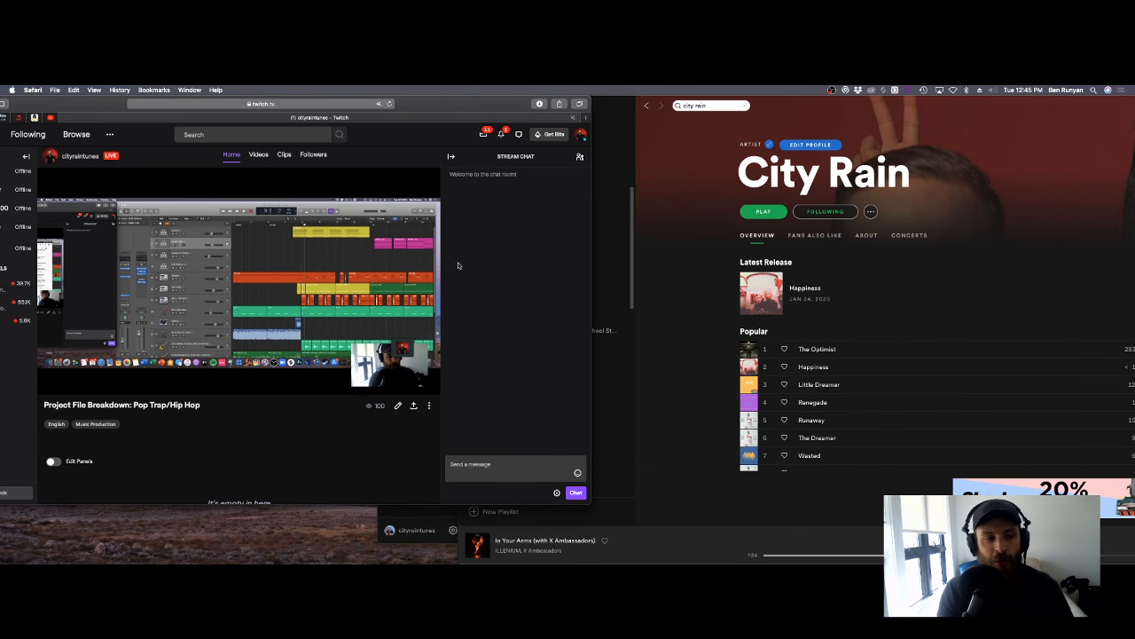
left_click_drag(450, 115, 197, 115)
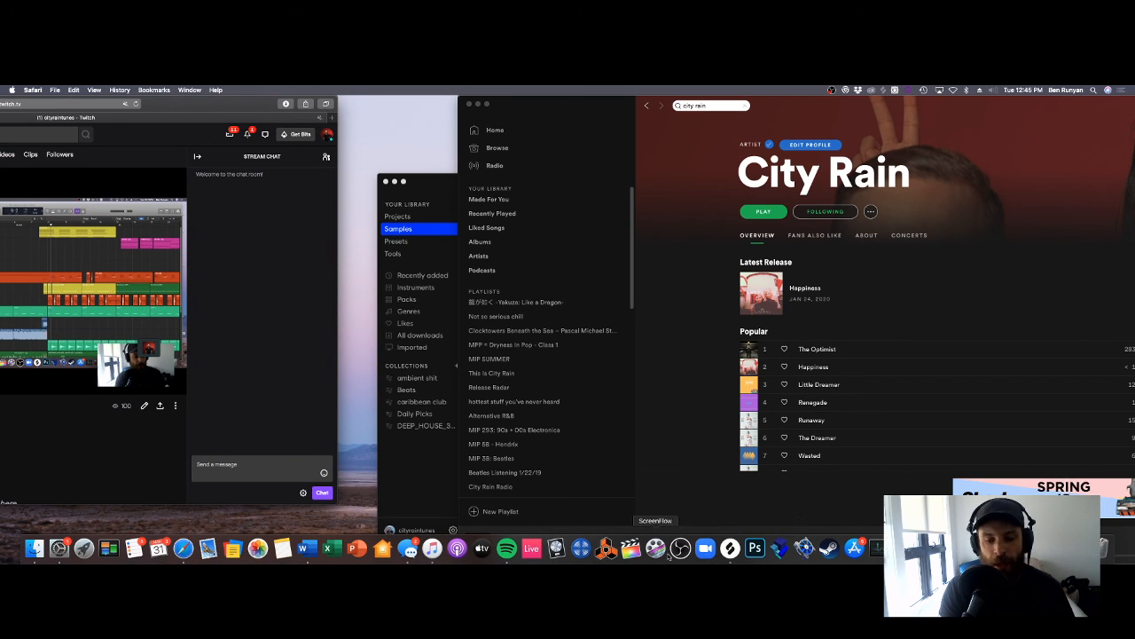
Step: Switch to OBS, bring its window fully into view and stop the stream
left_click(681, 548)
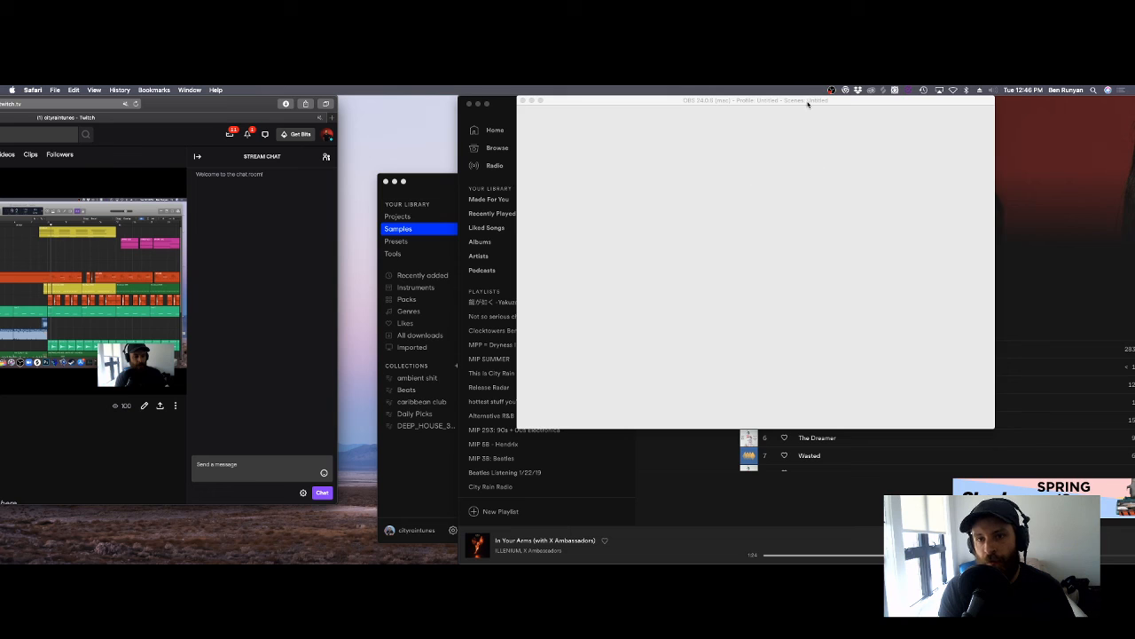
left_click_drag(807, 103, 772, 118)
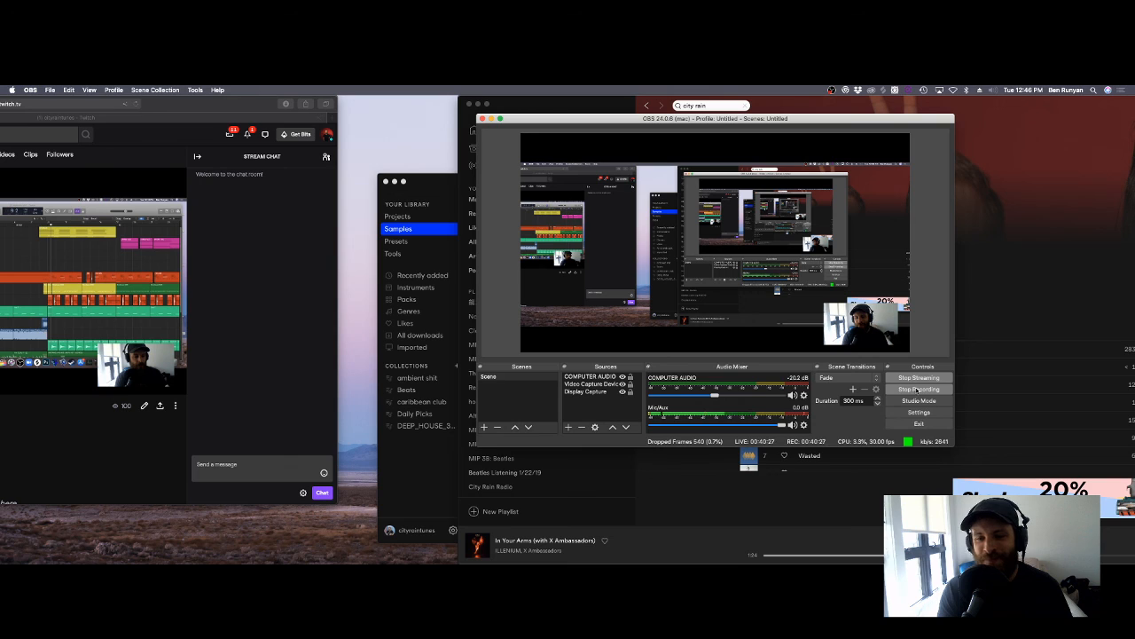
left_click(918, 379)
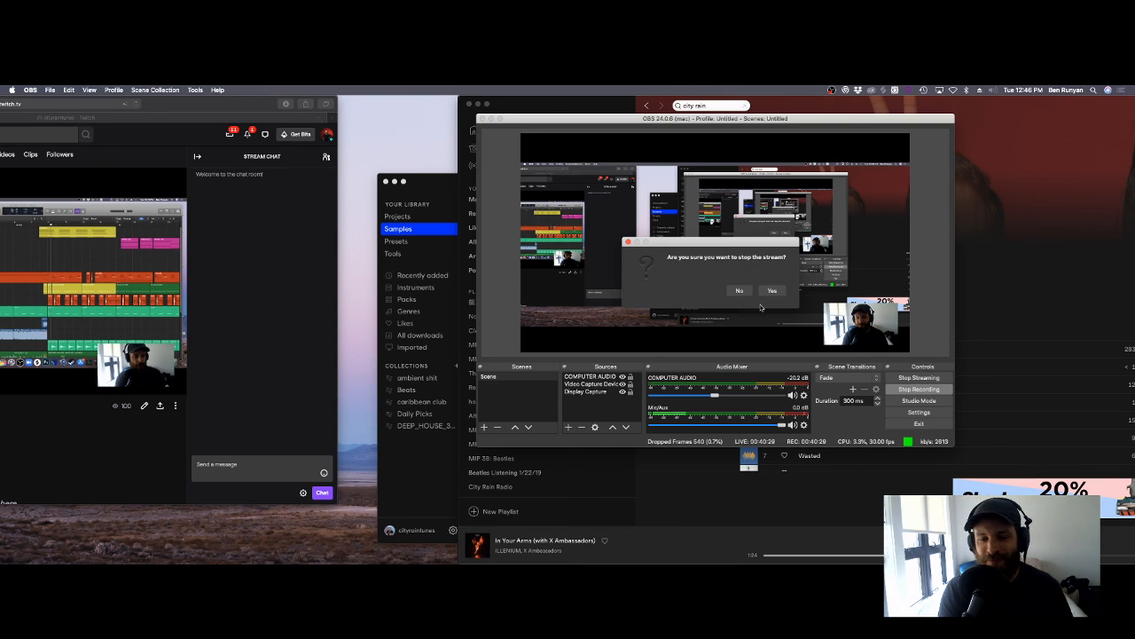